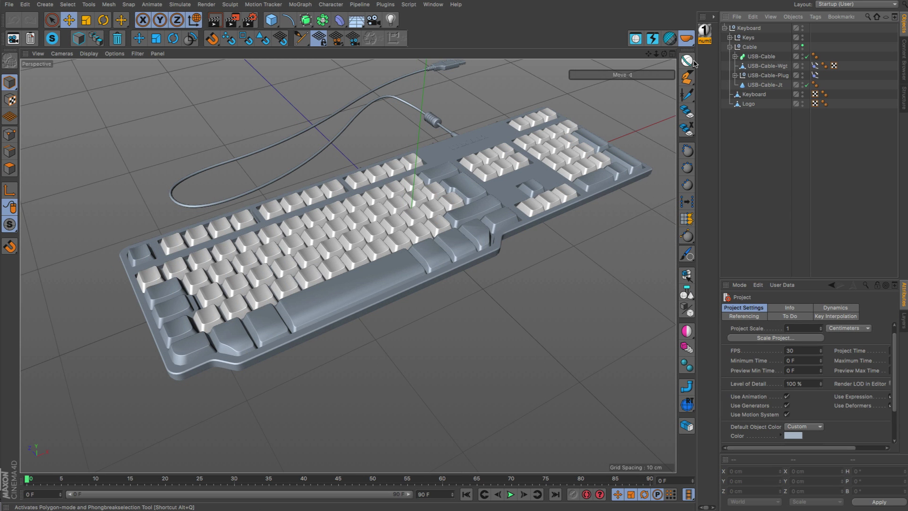
Detach the HB selection tools palette and place it in the viewport beside the keyboard model.
{"action": "left_click", "coordinate": [691, 61]}
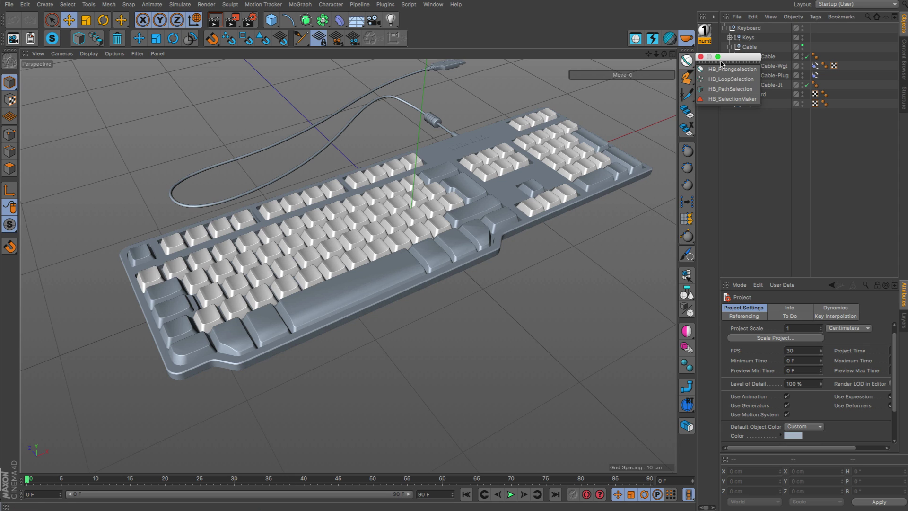
{"action": "left_click_drag", "start_coordinate": [731, 59], "coordinate": [603, 250]}
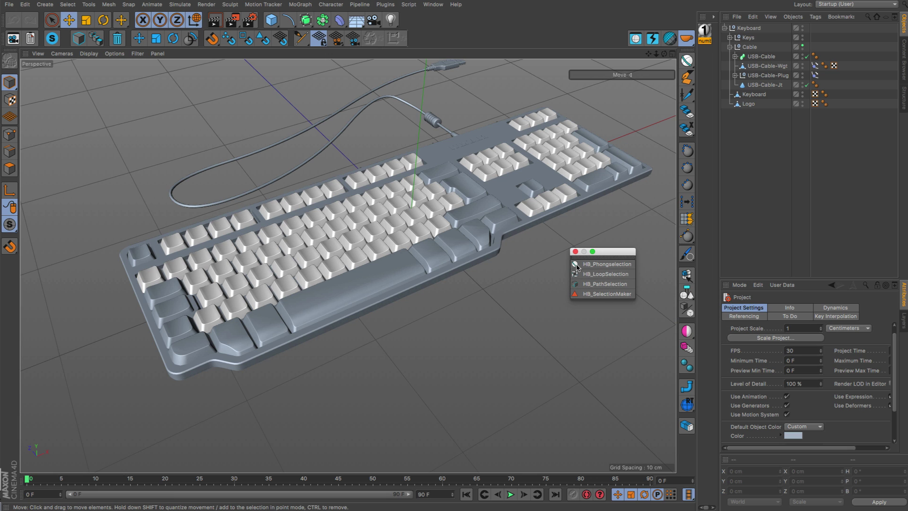
{"action": "middle_click_drag", "start_coordinate": [487, 191], "coordinate": [444, 198], "text": "alt"}
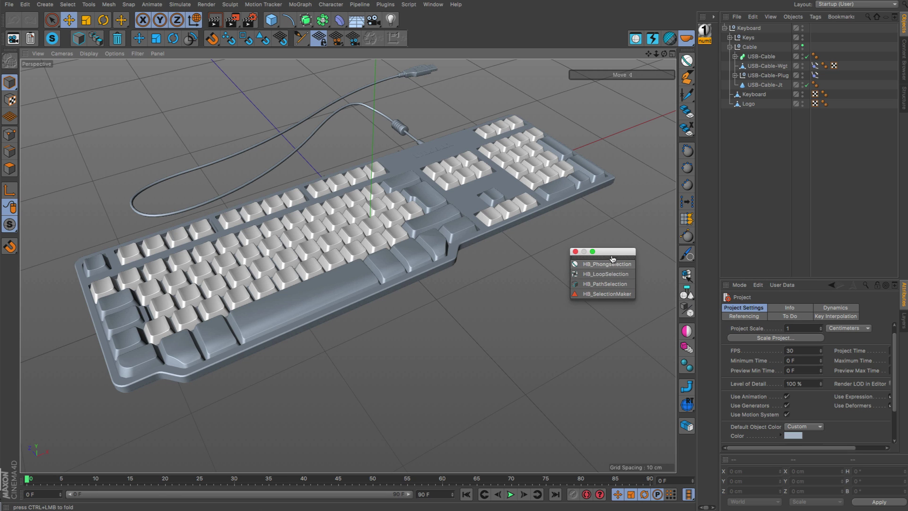
{"action": "left_click_drag", "start_coordinate": [614, 257], "coordinate": [614, 227]}
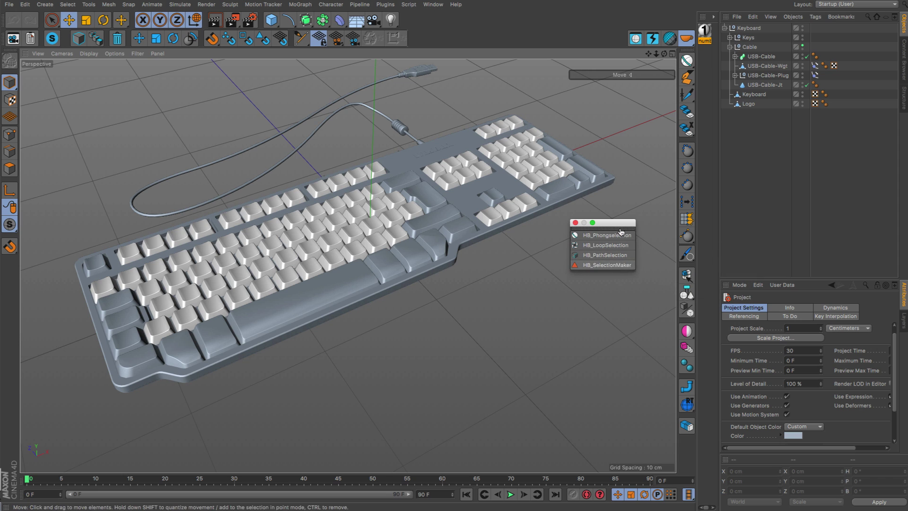
{"action": "left_click_drag", "start_coordinate": [611, 223], "coordinate": [650, 165]}
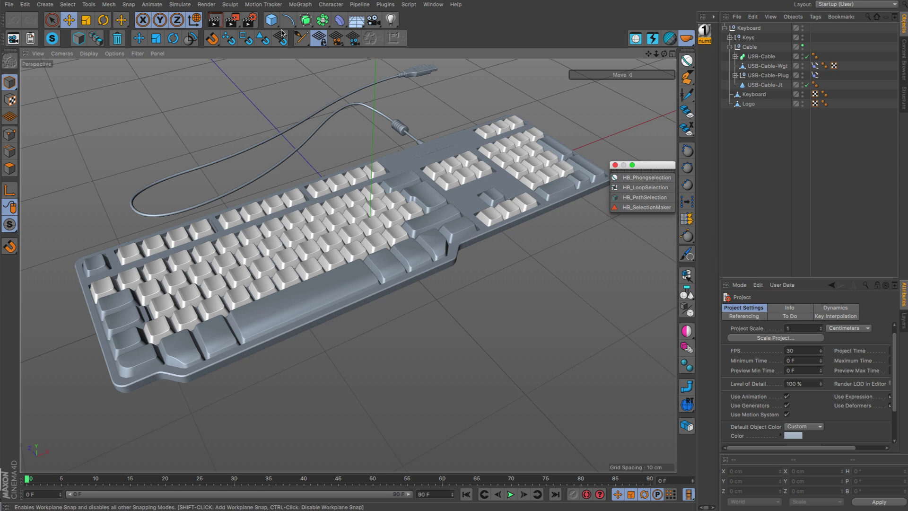
Add a cube, frame it in the view, and raise its segments to 15 in X, Y and Z.
{"action": "left_click", "coordinate": [272, 20]}
{"action": "key", "text": "o"}
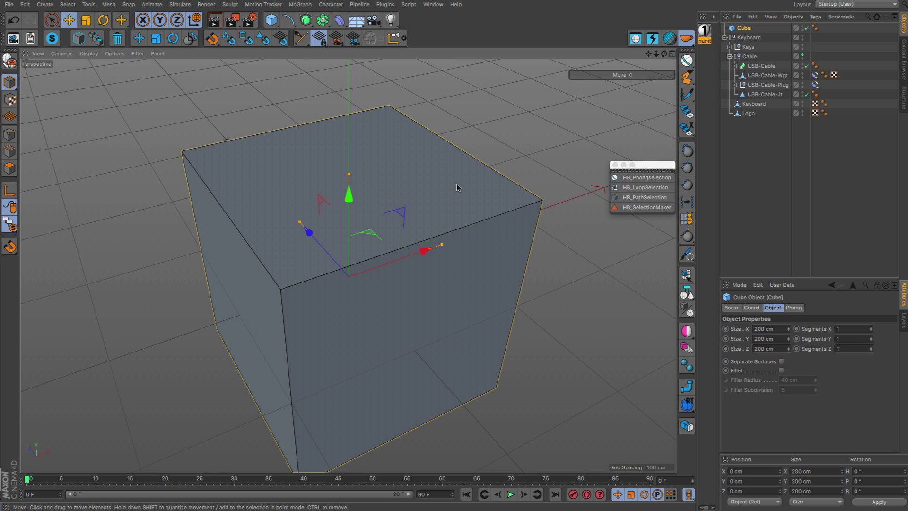
{"action": "left_click", "coordinate": [669, 37]}
{"action": "left_click", "coordinate": [669, 37]}
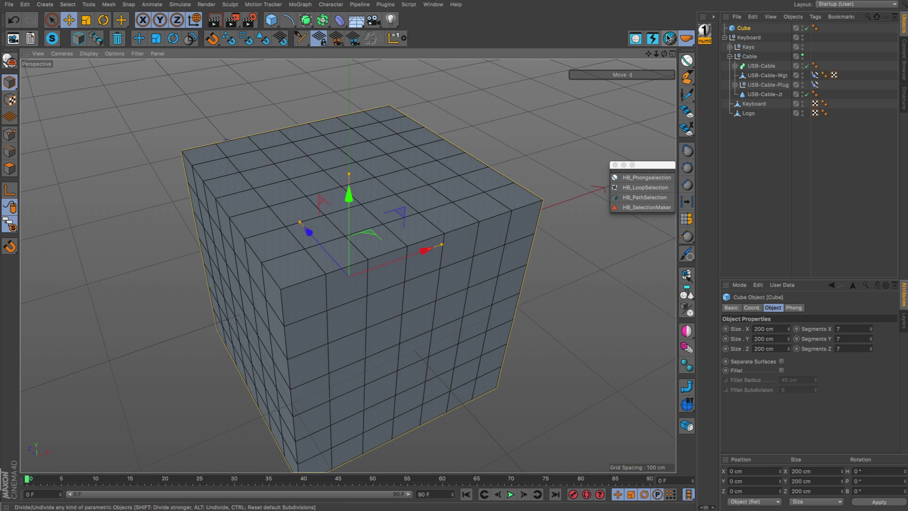
{"action": "left_click", "coordinate": [669, 38]}
{"action": "left_click", "coordinate": [669, 38]}
{"action": "left_click", "coordinate": [669, 38]}
{"action": "left_click", "coordinate": [669, 38]}
{"action": "left_click", "coordinate": [669, 38]}
{"action": "left_click", "coordinate": [669, 38]}
{"action": "left_click", "coordinate": [669, 38]}
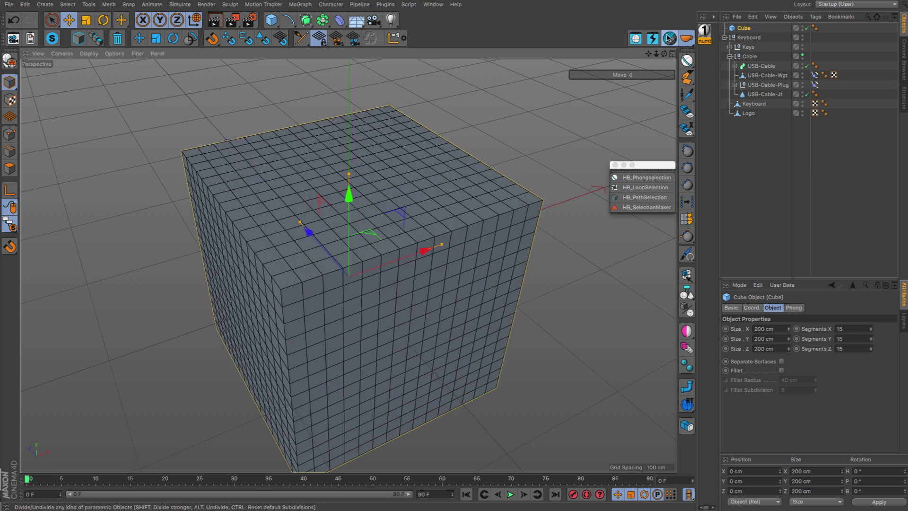
Make the cube editable and switch to polygon mode.
{"action": "left_click_drag", "start_coordinate": [402, 270], "coordinate": [344, 234], "text": "alt"}
{"action": "key", "text": "c"}
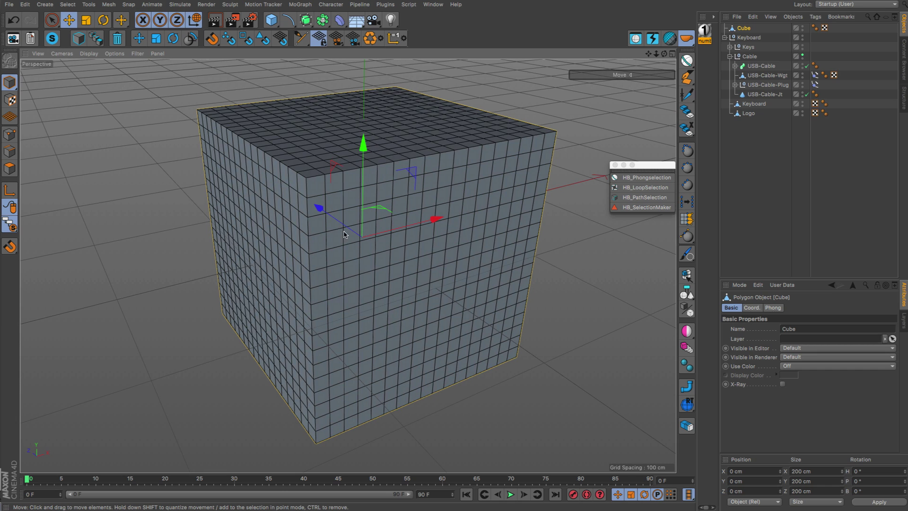
{"action": "left_click", "coordinate": [8, 169]}
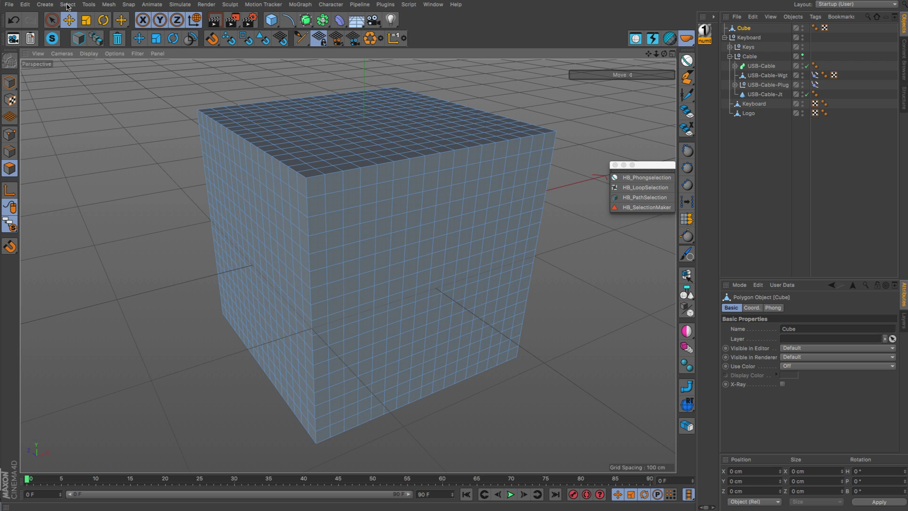
Try selecting one side face of the cube with Rectangle Selection, deselect the stray corner polygons, and clear the selection.
{"action": "left_click", "coordinate": [57, 22]}
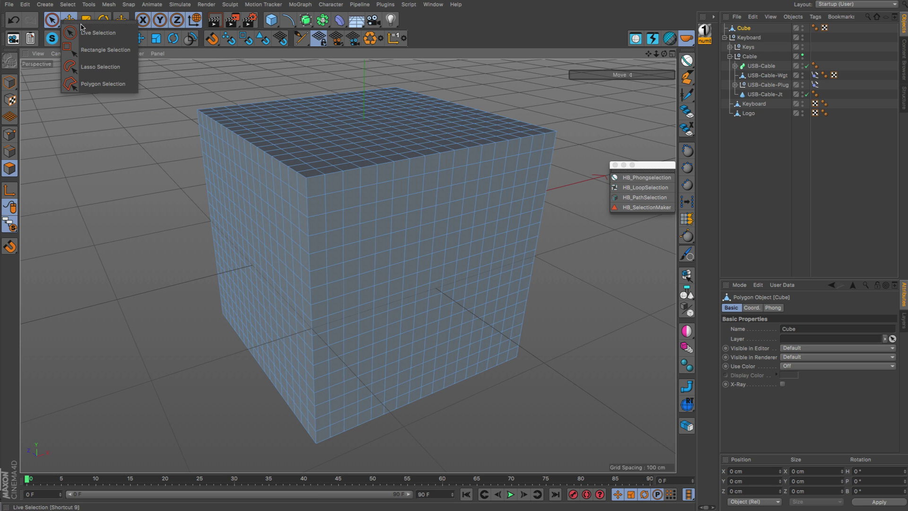
{"action": "left_click", "coordinate": [82, 53]}
{"action": "left_click_drag", "start_coordinate": [232, 189], "coordinate": [339, 154], "text": "alt"}
{"action": "left_click_drag", "start_coordinate": [376, 126], "coordinate": [413, 81], "text": "alt"}
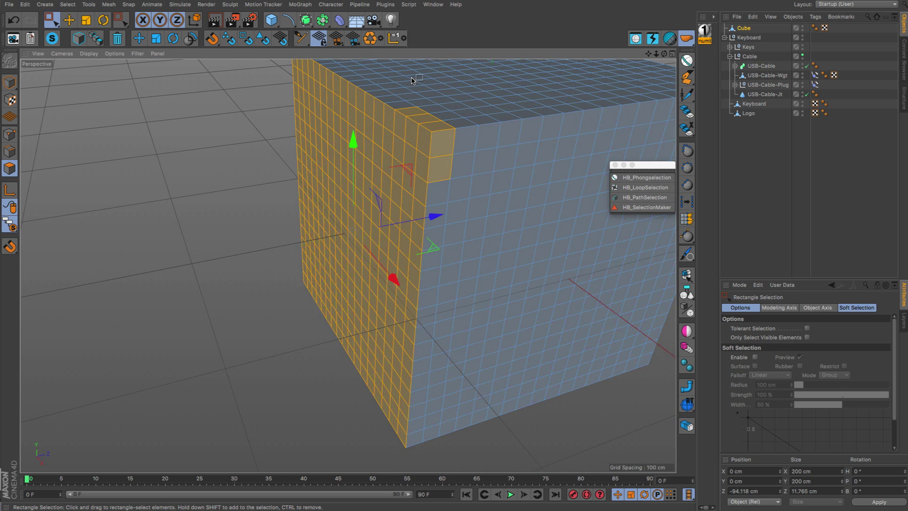
{"action": "mouse_move", "coordinate": [452, 128]}
{"action": "left_mouse_down", "text": "alt"}
{"action": "mouse_move", "coordinate": [380, 211]}
{"action": "mouse_move", "coordinate": [416, 212]}
{"action": "mouse_move", "coordinate": [408, 197]}
{"action": "mouse_move", "coordinate": [442, 276]}
{"action": "mouse_move", "coordinate": [483, 237]}
{"action": "mouse_move", "coordinate": [418, 219]}
{"action": "left_mouse_up", "text": "alt"}
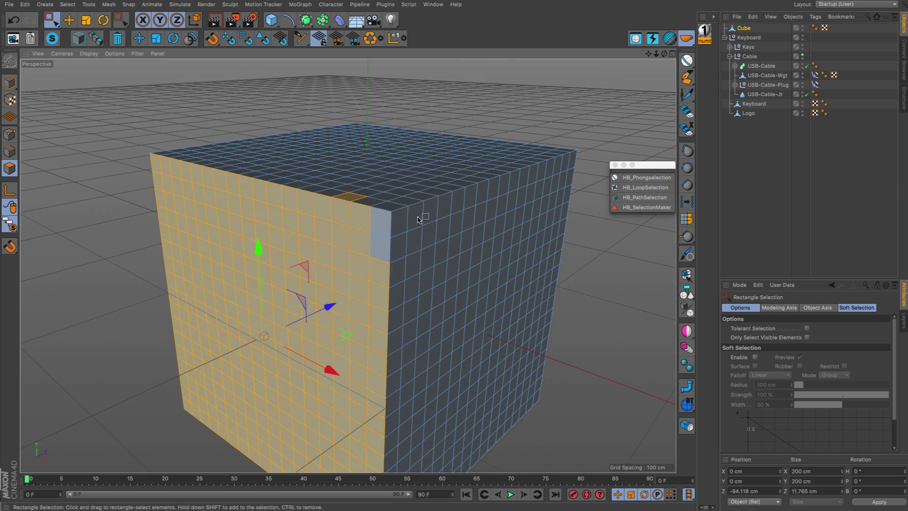
{"action": "left_click_drag", "start_coordinate": [377, 250], "coordinate": [300, 249], "text": "ctrl"}
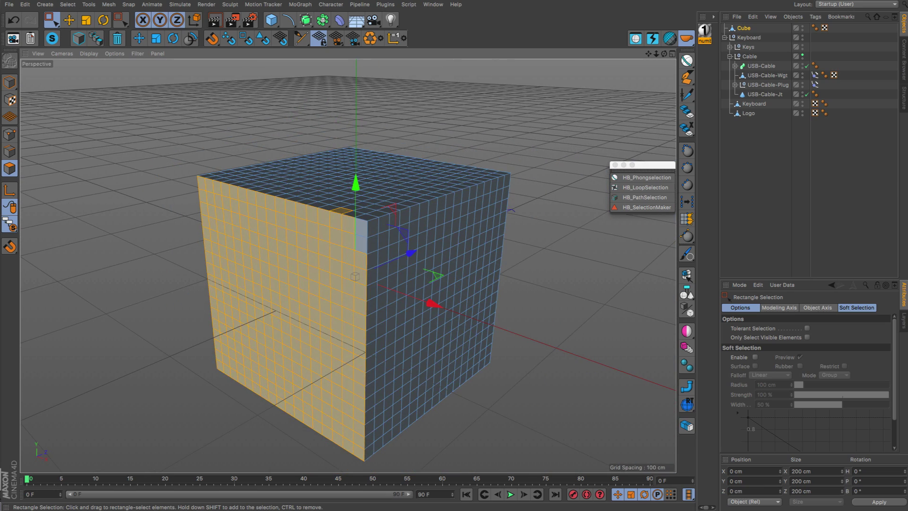
{"action": "left_click", "coordinate": [162, 144]}
{"action": "left_click_drag", "start_coordinate": [163, 145], "coordinate": [356, 218], "text": "alt"}
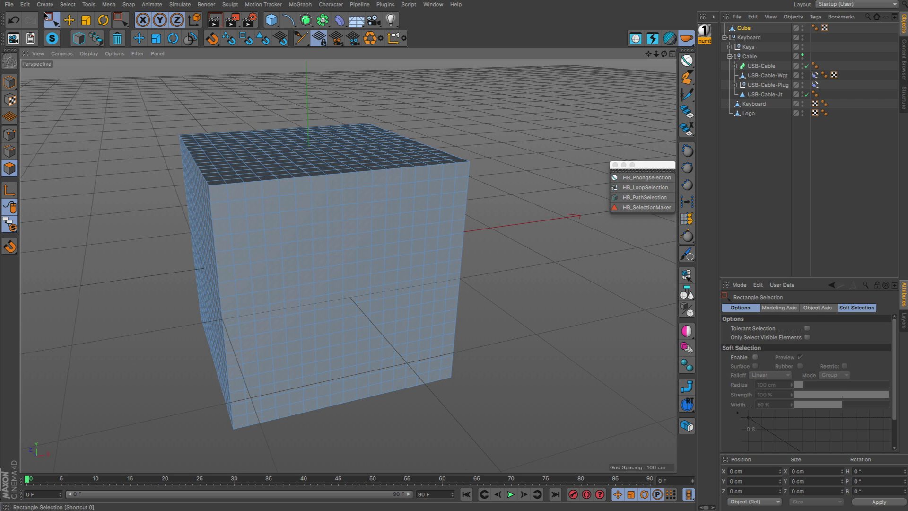
Paint a polygon selection on the cube's front face with Live Selection, enlarging the brush radius to 153.
{"action": "left_click_drag", "start_coordinate": [51, 20], "coordinate": [76, 33]}
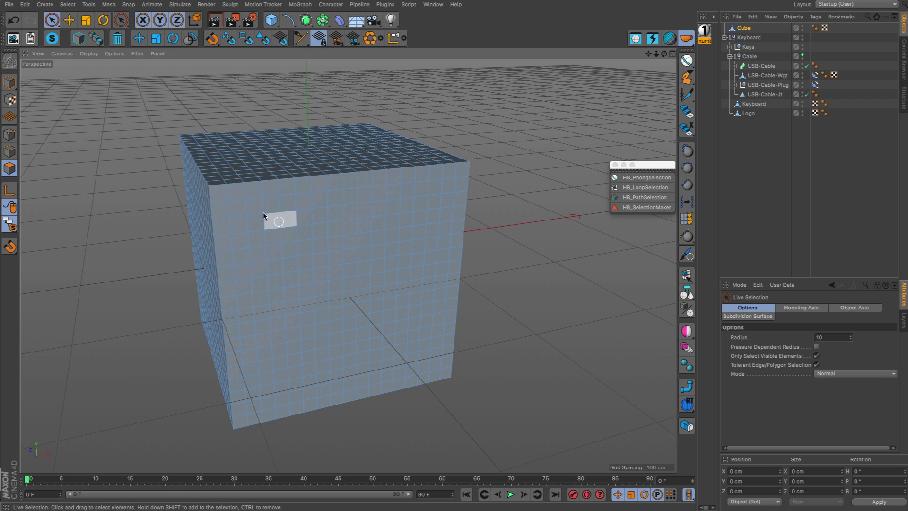
{"action": "left_click_drag", "start_coordinate": [264, 219], "coordinate": [444, 185]}
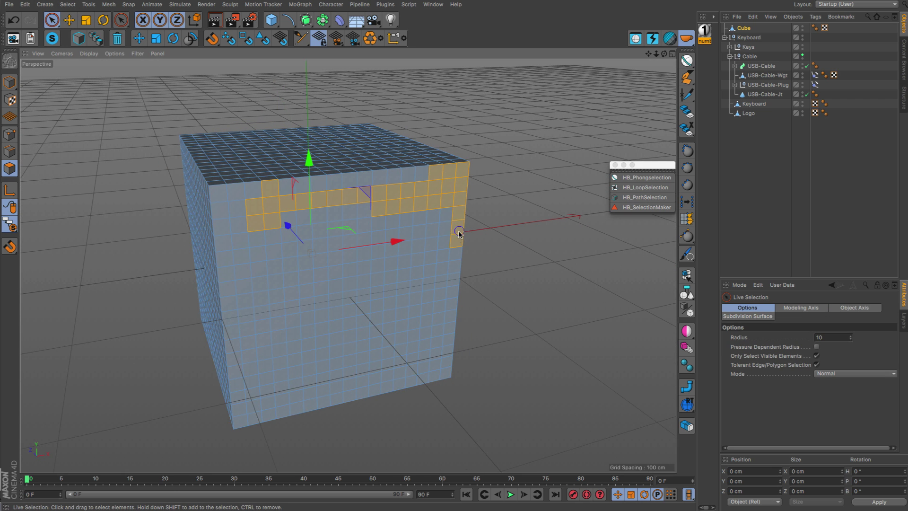
{"action": "mouse_move", "coordinate": [294, 264]}
{"action": "middle_mouse_down"}
{"action": "mouse_move", "coordinate": [312, 264]}
{"action": "mouse_move", "coordinate": [303, 264]}
{"action": "middle_mouse_up"}
{"action": "mouse_move", "coordinate": [416, 265]}
{"action": "left_mouse_down"}
{"action": "mouse_move", "coordinate": [424, 268]}
{"action": "mouse_move", "coordinate": [390, 266]}
{"action": "left_mouse_up"}
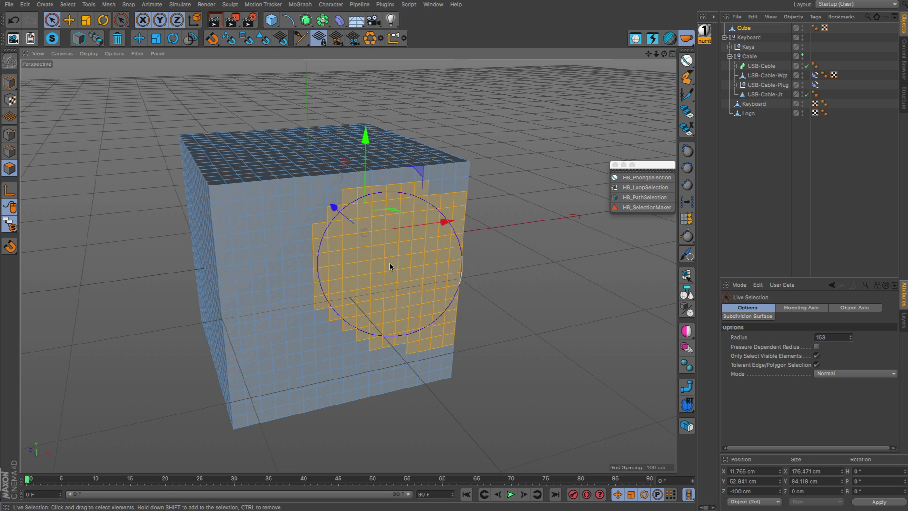
{"action": "mouse_move", "coordinate": [406, 219]}
{"action": "left_mouse_down"}
{"action": "mouse_move", "coordinate": [357, 256]}
{"action": "mouse_move", "coordinate": [308, 244]}
{"action": "mouse_move", "coordinate": [303, 257]}
{"action": "left_mouse_up"}
{"action": "mouse_move", "coordinate": [379, 277]}
{"action": "left_mouse_down", "text": "alt"}
{"action": "mouse_move", "coordinate": [269, 271]}
{"action": "mouse_move", "coordinate": [377, 267]}
{"action": "mouse_move", "coordinate": [568, 173]}
{"action": "left_mouse_up", "text": "alt"}
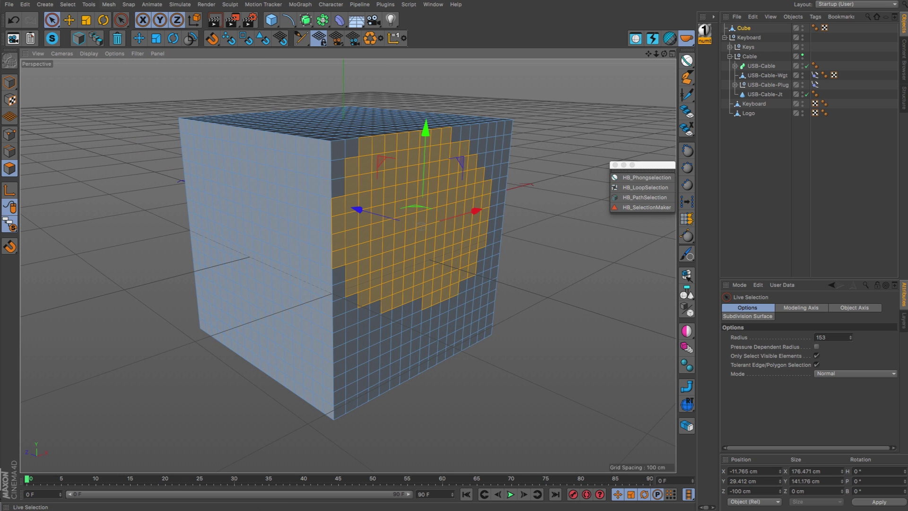
Activate Phong Break Selection and select whole faces of the cube one at a time, finishing with the top face.
{"action": "left_click", "coordinate": [66, 5]}
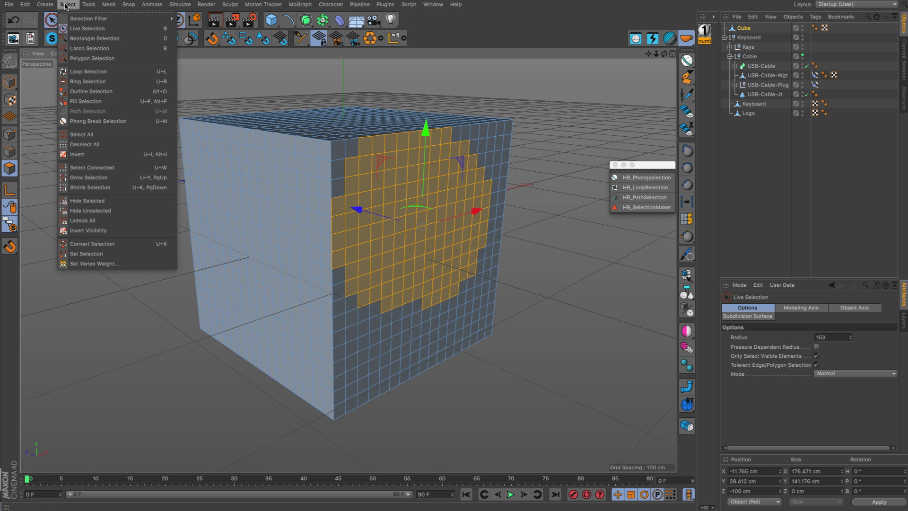
{"action": "left_click", "coordinate": [125, 122]}
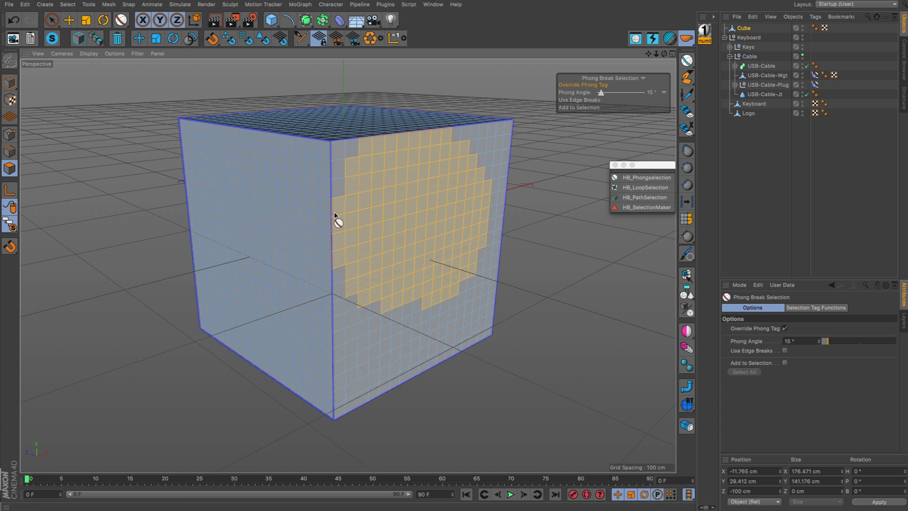
{"action": "left_click", "coordinate": [373, 222]}
{"action": "left_click_drag", "start_coordinate": [346, 126], "coordinate": [369, 161], "text": "alt"}
{"action": "left_click", "coordinate": [351, 132]}
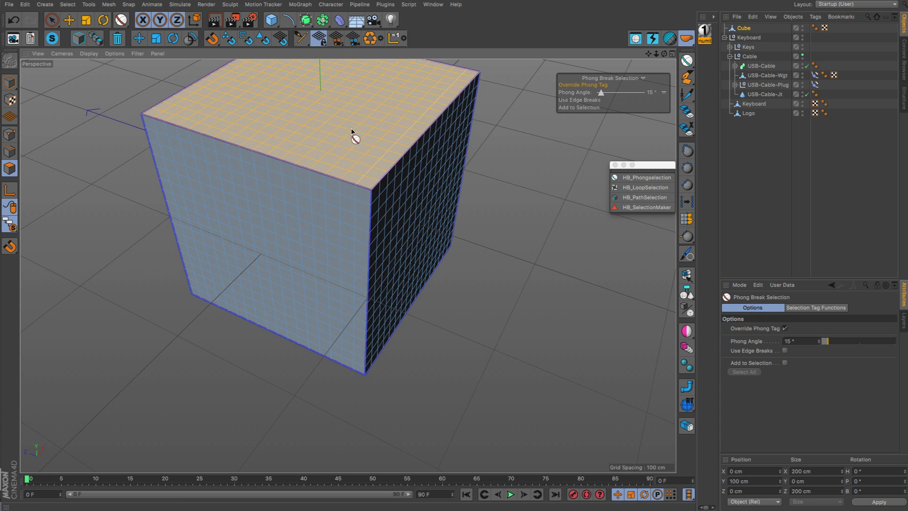
{"action": "left_click", "coordinate": [298, 198]}
{"action": "left_click_drag", "start_coordinate": [433, 258], "coordinate": [267, 149], "text": "alt"}
{"action": "left_click", "coordinate": [306, 151]}
{"action": "left_click", "coordinate": [373, 223]}
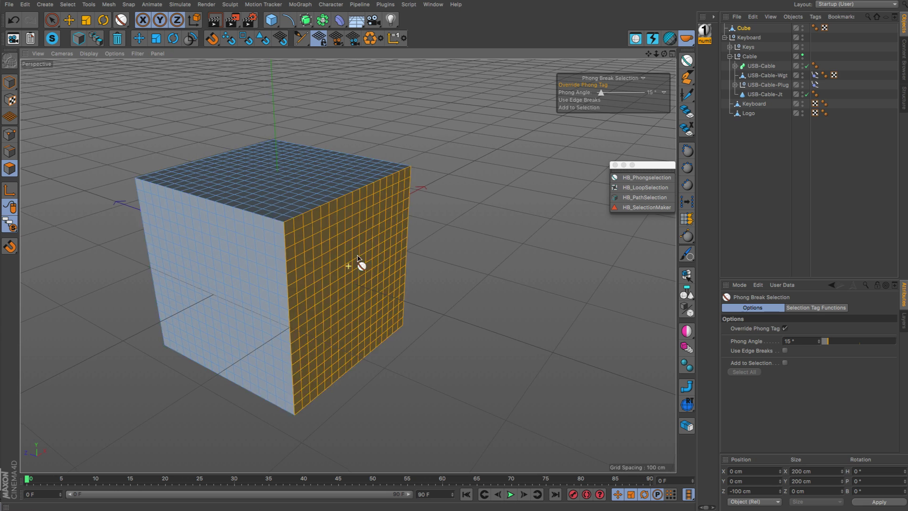
{"action": "left_click_drag", "start_coordinate": [361, 264], "coordinate": [387, 257], "text": "alt"}
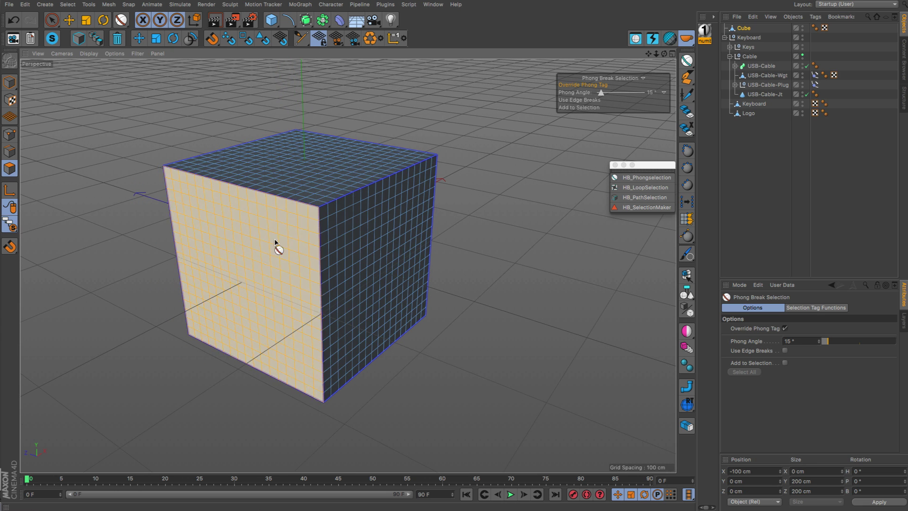
{"action": "left_click", "coordinate": [308, 192]}
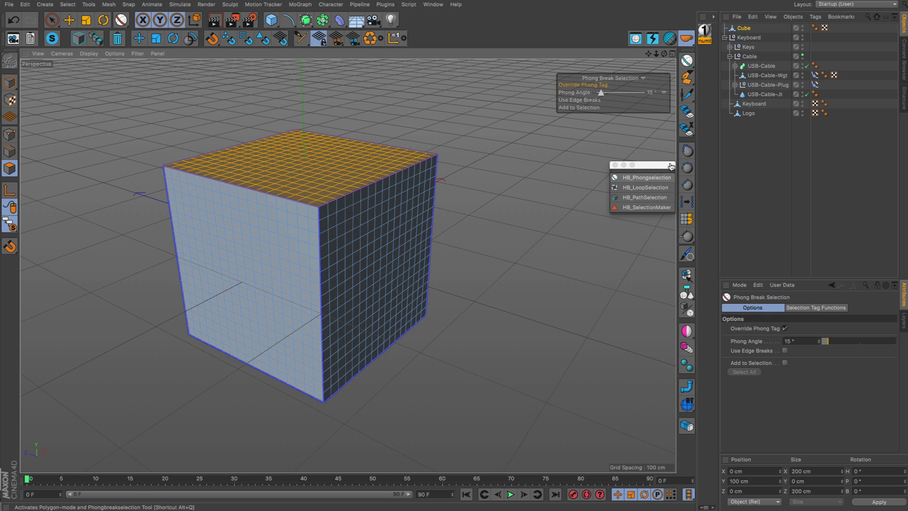
Move the HB selection palette closer to the cube and reselect the cube in model mode.
{"action": "left_click_drag", "start_coordinate": [671, 166], "coordinate": [598, 163]}
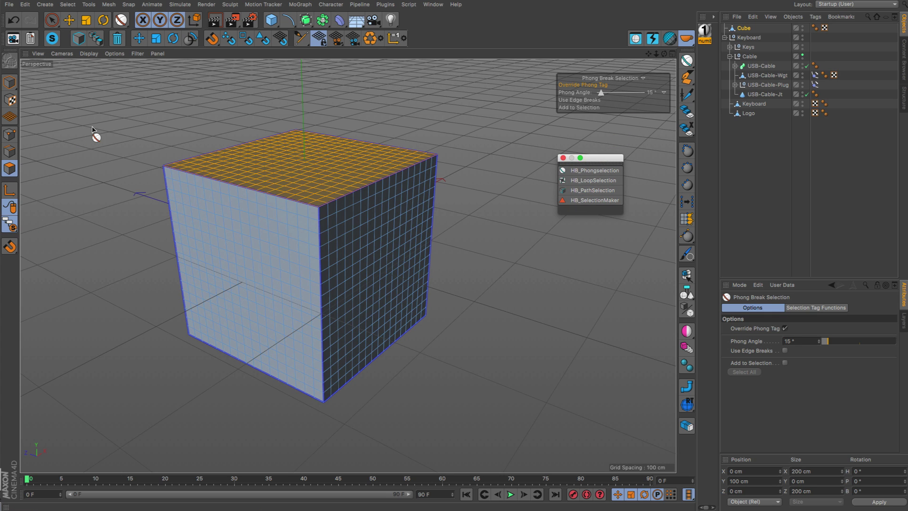
{"action": "left_click", "coordinate": [9, 82]}
{"action": "left_click", "coordinate": [496, 227]}
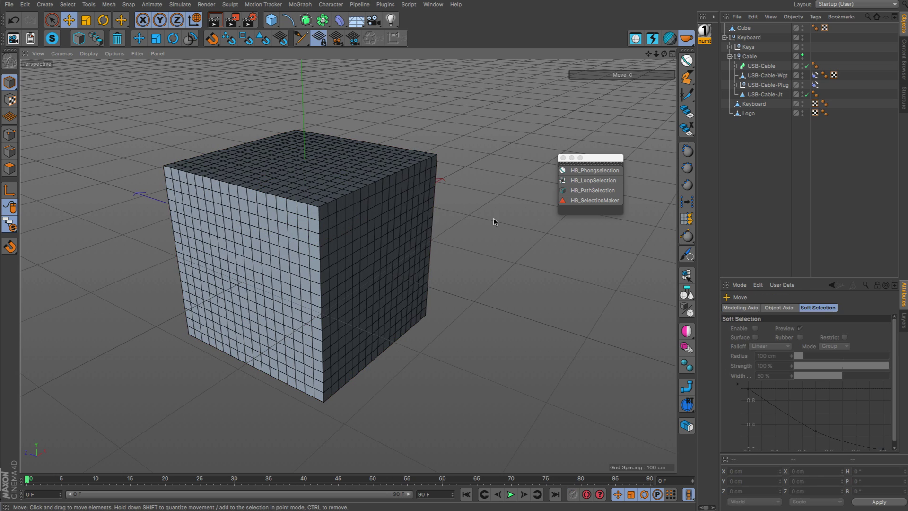
{"action": "left_click", "coordinate": [411, 224]}
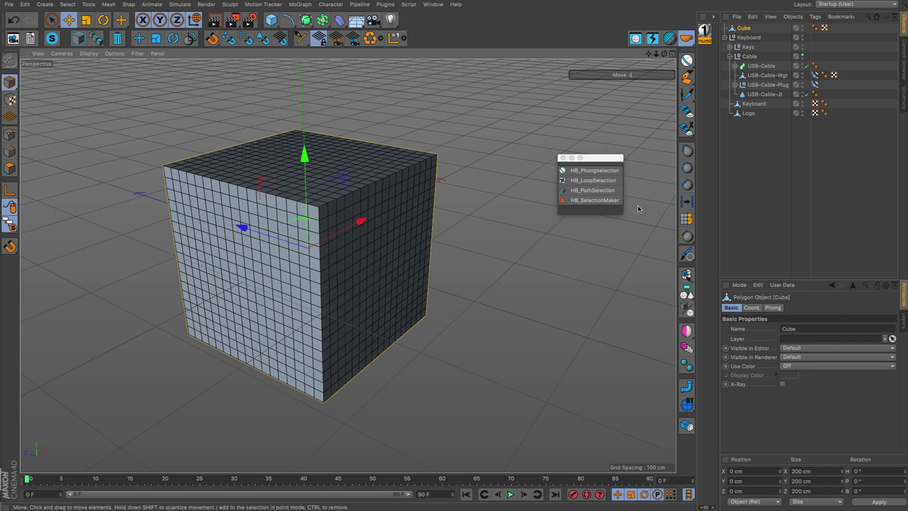
Run HB_Phongselection and pick the cube's top and side faces one after another.
{"action": "left_click", "coordinate": [583, 173]}
{"action": "left_click", "coordinate": [396, 247]}
{"action": "left_click", "coordinate": [291, 155]}
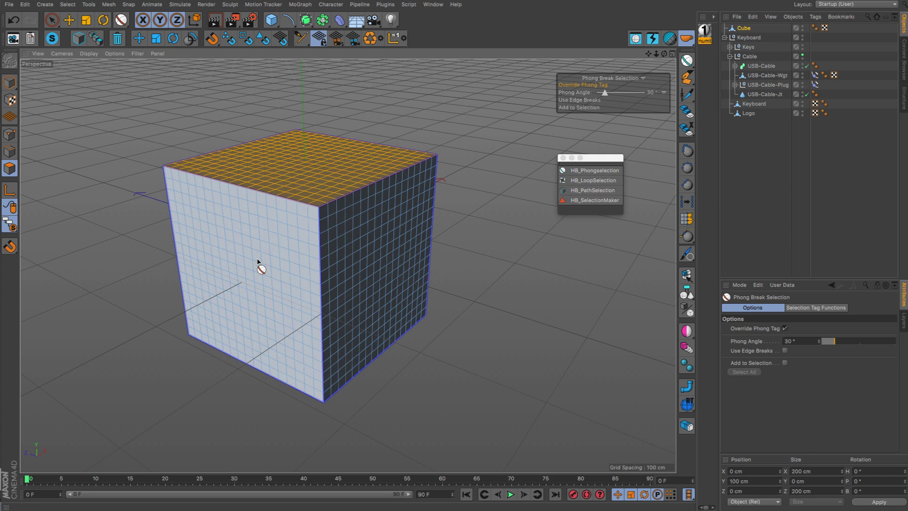
{"action": "left_click", "coordinate": [257, 264]}
{"action": "left_click", "coordinate": [412, 277]}
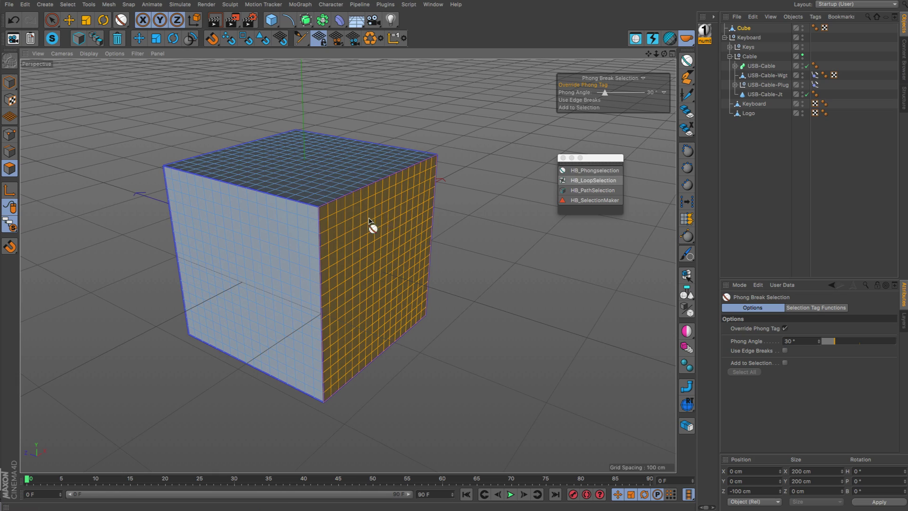
Keep picking whole side and top faces with the phong selection from other angles, and return to model mode.
{"action": "left_click_drag", "start_coordinate": [373, 227], "coordinate": [422, 235], "text": "alt"}
{"action": "left_click", "coordinate": [422, 235]}
{"action": "left_click", "coordinate": [348, 308]}
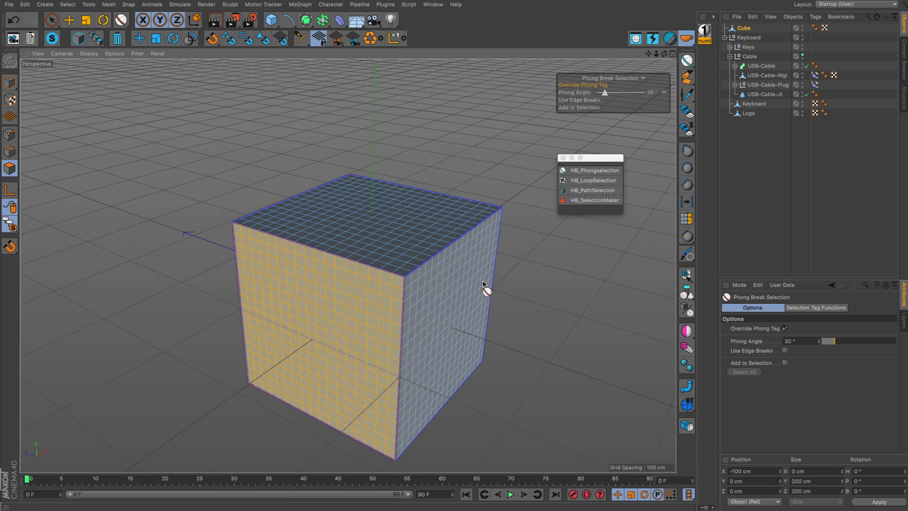
{"action": "left_click_drag", "start_coordinate": [487, 290], "coordinate": [398, 276], "text": "alt"}
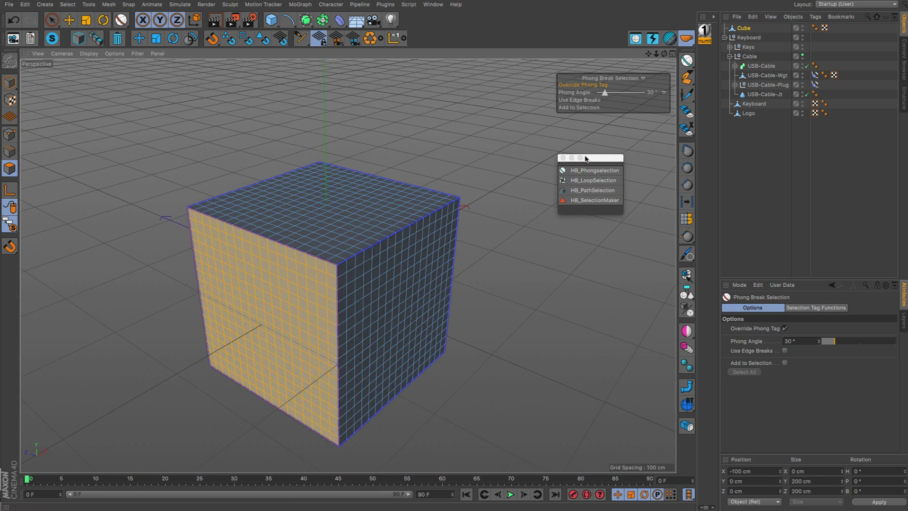
{"action": "left_click", "coordinate": [373, 222]}
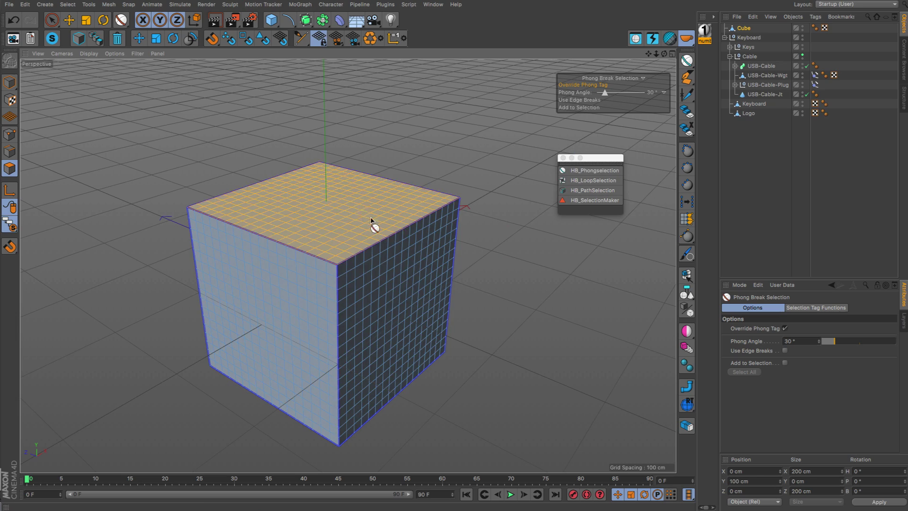
{"action": "left_click", "coordinate": [398, 290]}
{"action": "left_click_drag", "start_coordinate": [386, 298], "coordinate": [385, 236], "text": "alt"}
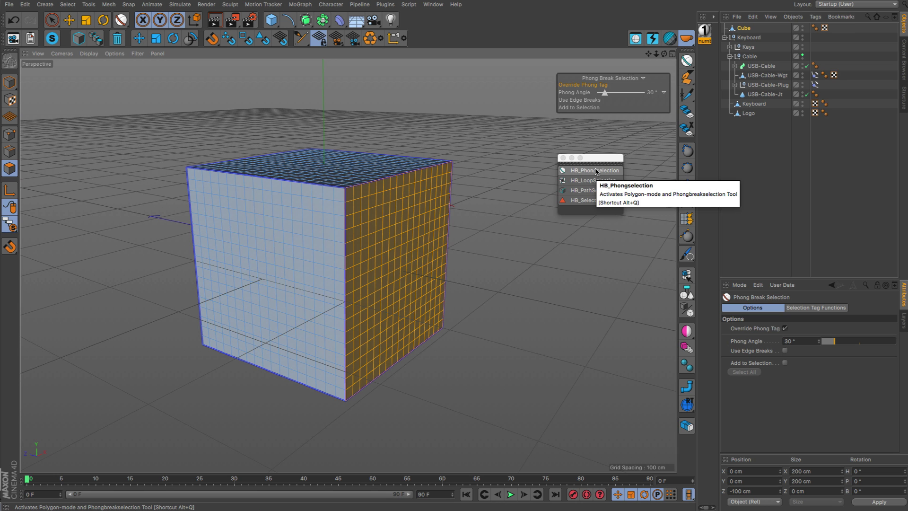
{"action": "left_click_drag", "start_coordinate": [426, 177], "coordinate": [411, 202], "text": "alt"}
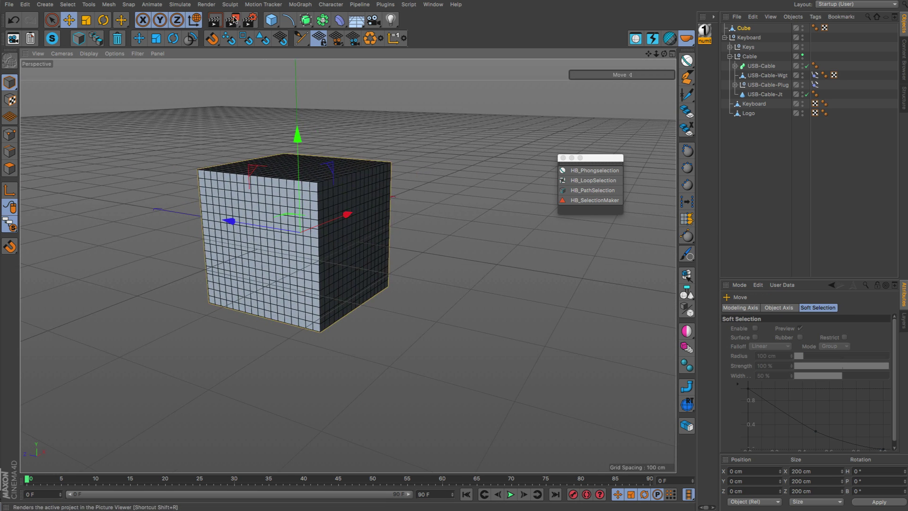
Add an Arc spline and move it in front of the cube, to one side.
{"action": "left_click", "coordinate": [277, 22]}
{"action": "left_click", "coordinate": [285, 20]}
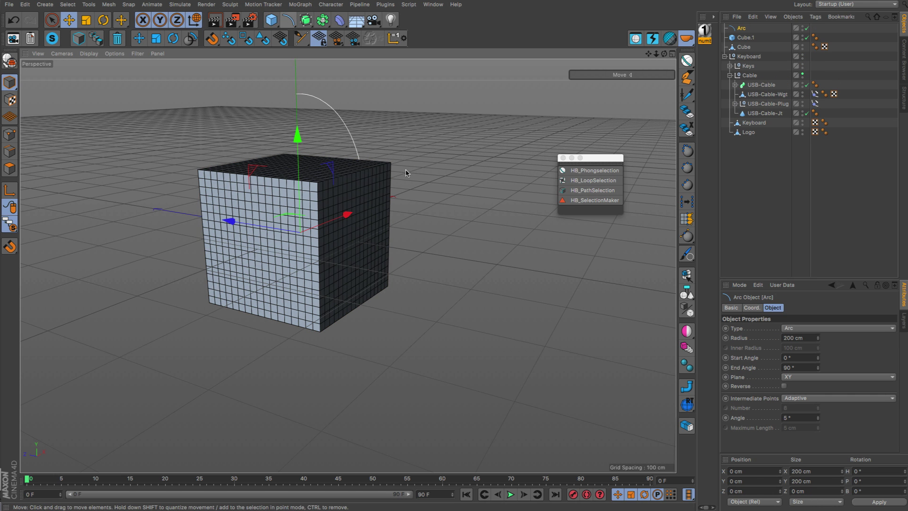
{"action": "left_click_drag", "start_coordinate": [260, 131], "coordinate": [595, 242]}
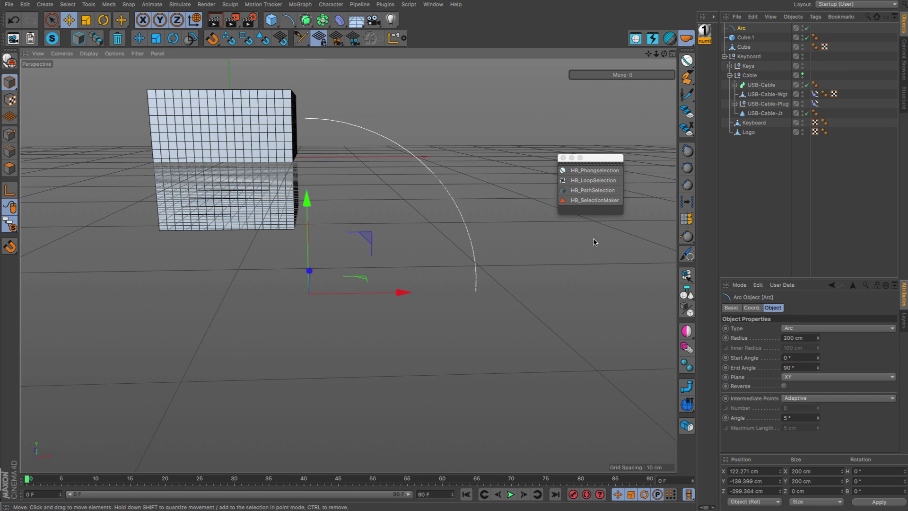
Sweep the arc into a tube with a profile about 40 cm wide and make the tube editable.
{"action": "left_click", "coordinate": [687, 387]}
{"action": "left_click_drag", "start_coordinate": [598, 273], "coordinate": [237, 319]}
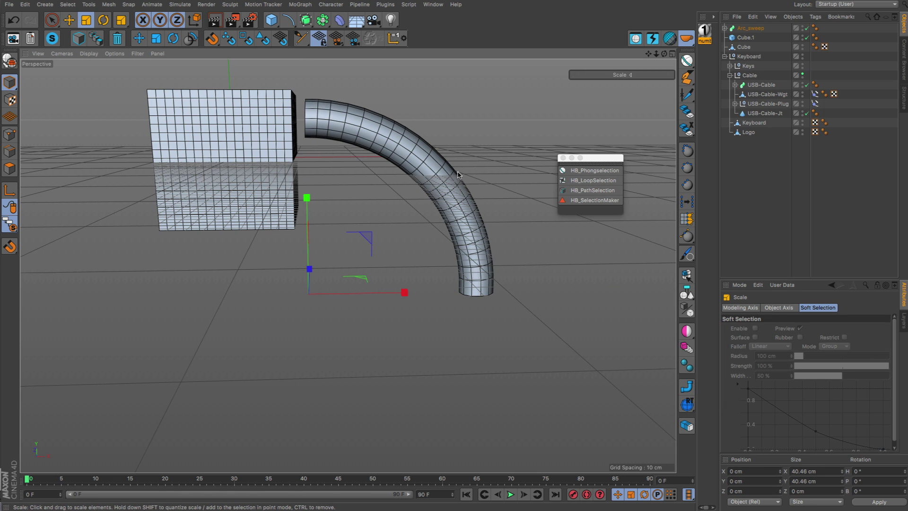
{"action": "left_click_drag", "start_coordinate": [457, 174], "coordinate": [421, 202], "text": "alt"}
{"action": "left_click", "coordinate": [421, 202]}
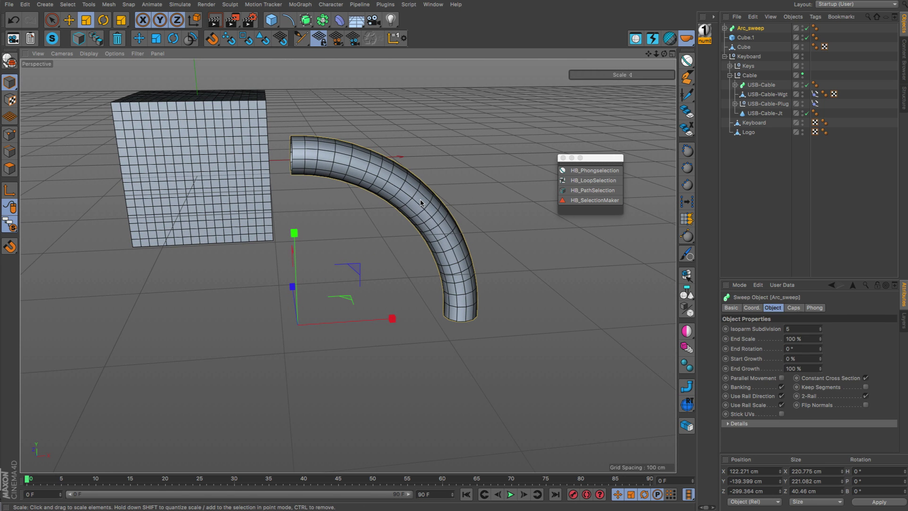
{"action": "key", "text": "c"}
Select four edge loops around the tube with Path Selection, enclosing two separate bands.
{"action": "key", "text": "u"}
{"action": "key", "text": "m"}
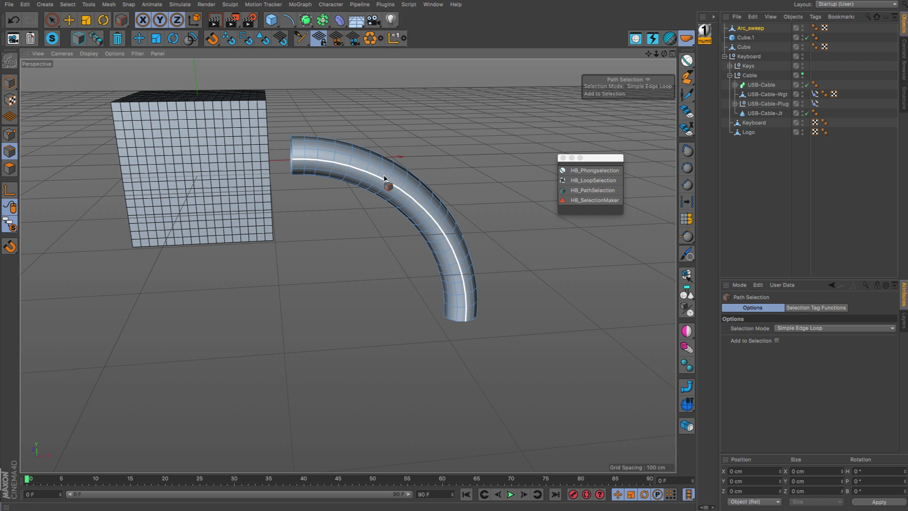
{"action": "left_click", "coordinate": [418, 198], "text": "shift"}
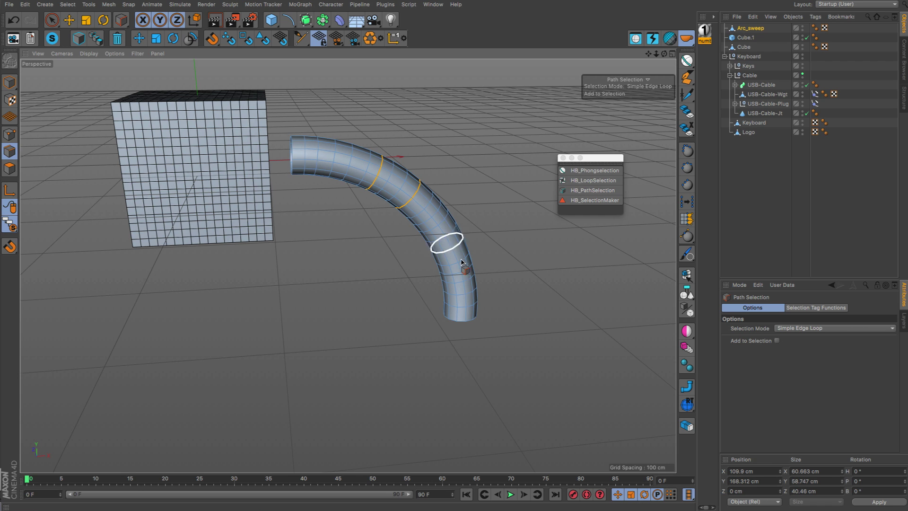
{"action": "left_click", "coordinate": [452, 234], "text": "shift"}
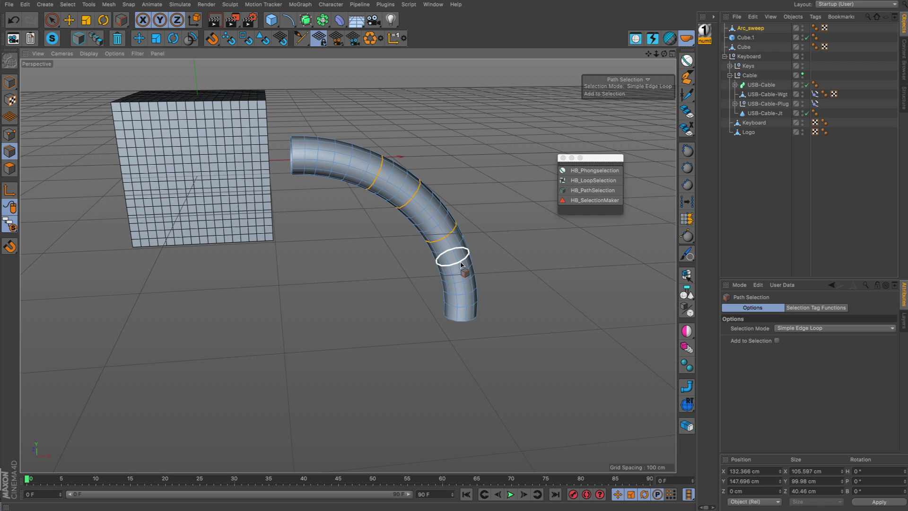
Fill-select the two bands between the edge loops and extrude them outward about 17.6 cm.
{"action": "key", "text": "u"}
{"action": "key", "text": "f"}
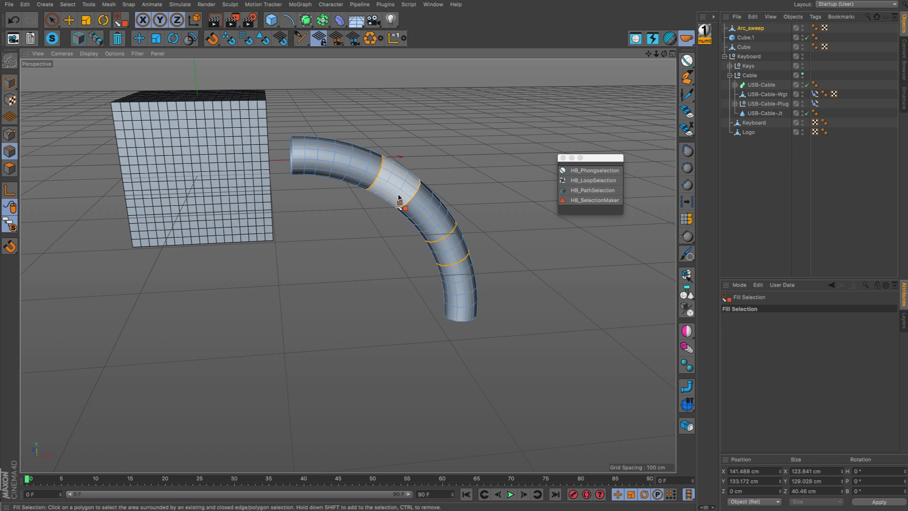
{"action": "left_click", "coordinate": [397, 190]}
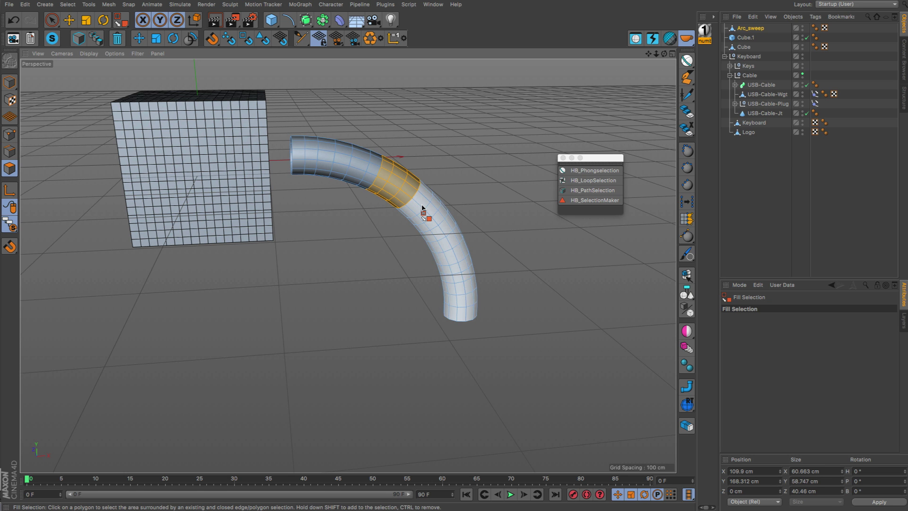
{"action": "key", "text": "ctrl+z"}
{"action": "left_click", "coordinate": [453, 252]}
{"action": "mouse_move", "coordinate": [453, 252]}
{"action": "left_mouse_down", "text": "alt"}
{"action": "mouse_move", "coordinate": [420, 244]}
{"action": "mouse_move", "coordinate": [466, 258]}
{"action": "mouse_move", "coordinate": [445, 260]}
{"action": "left_mouse_up", "text": "alt"}
{"action": "key", "text": "d"}
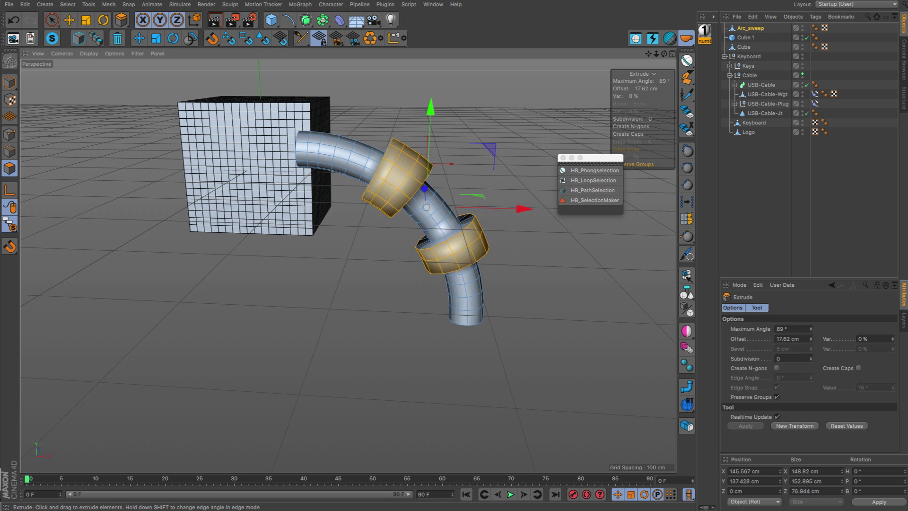
Run the Set Global Phong Angle script, confirm its dialog, and switch to the Move tool.
{"action": "left_click", "coordinate": [687, 385]}
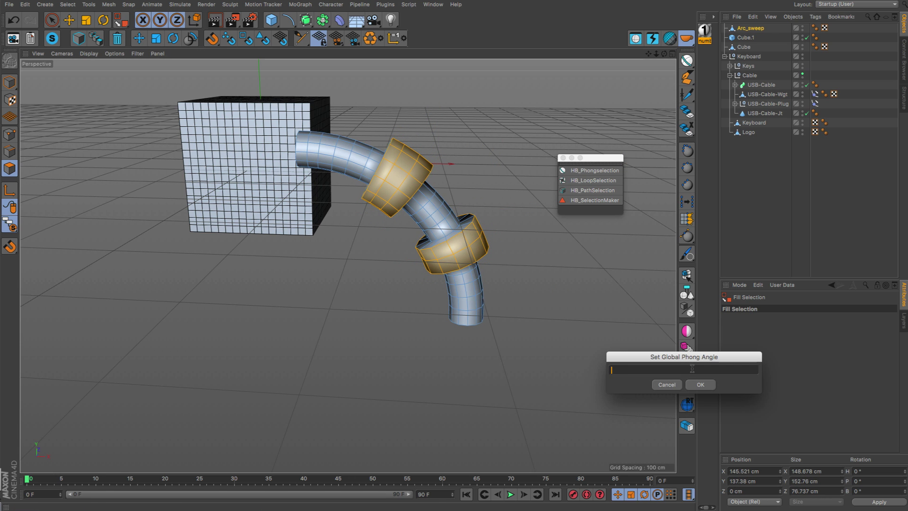
{"action": "key", "text": "Return"}
{"action": "key", "text": "e"}
Turn on HB_CleanView and clean the viewport further so the grid and axis are hidden around the tube.
{"action": "left_click_drag", "start_coordinate": [367, 187], "coordinate": [428, 182], "text": "alt"}
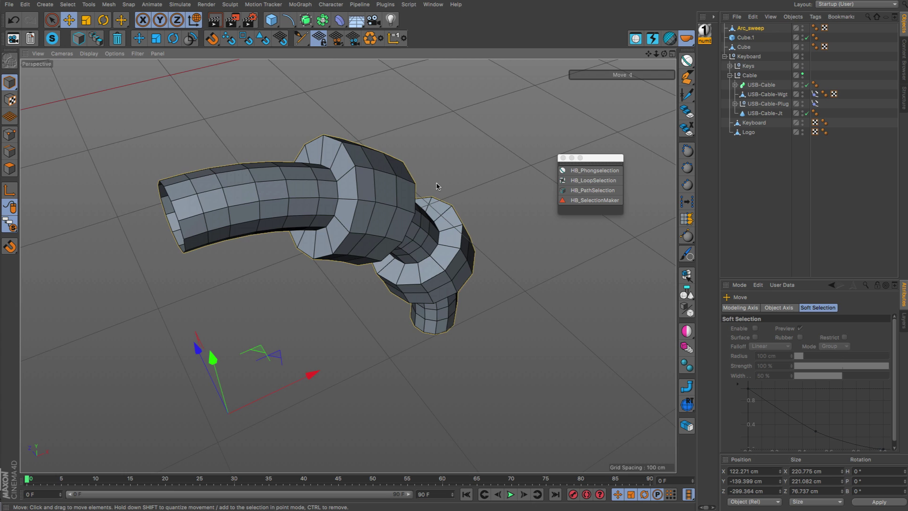
{"action": "left_click_drag", "start_coordinate": [411, 213], "coordinate": [483, 241], "text": "alt"}
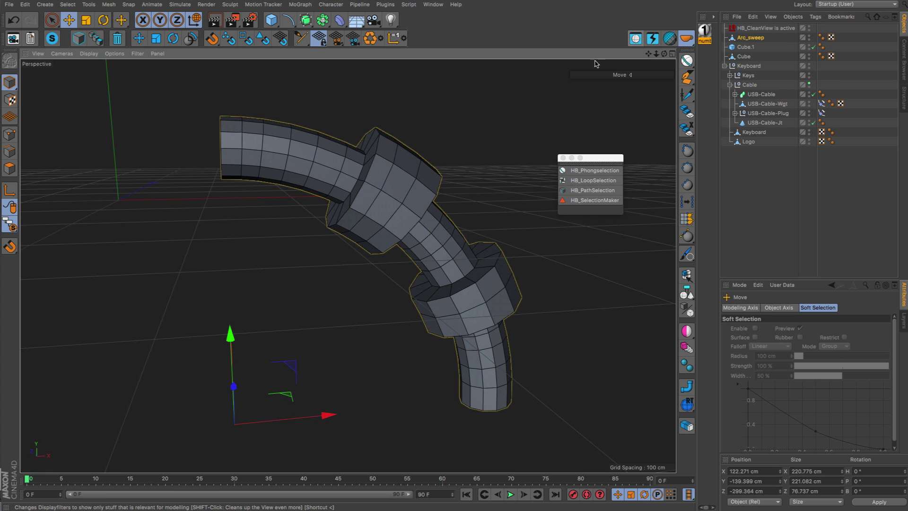
{"action": "left_click", "coordinate": [636, 39]}
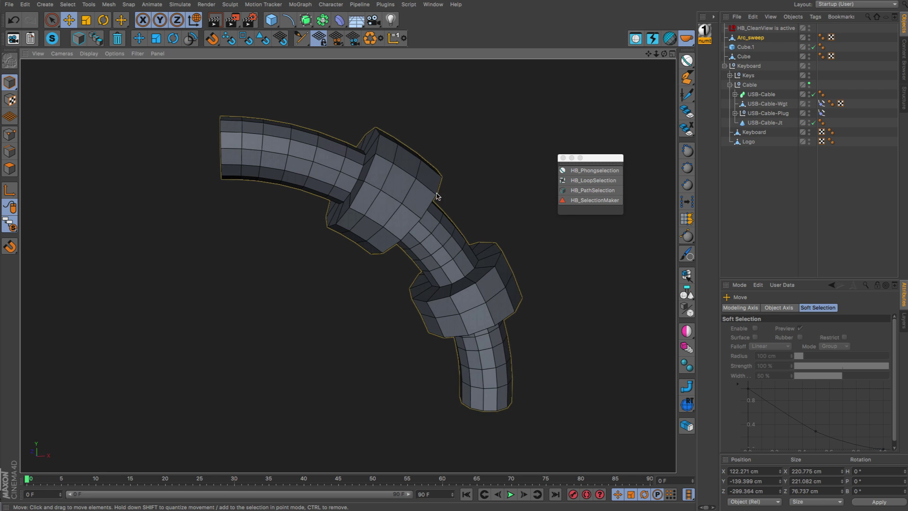
Examine the tube and its two extruded collars from several angles.
{"action": "left_click_drag", "start_coordinate": [437, 195], "coordinate": [414, 193], "text": "alt"}
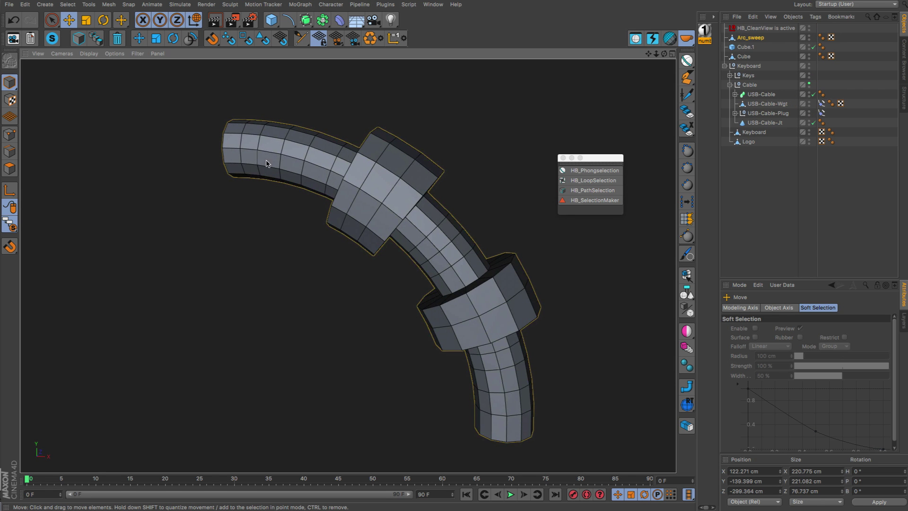
{"action": "left_click_drag", "start_coordinate": [266, 164], "coordinate": [230, 135], "text": "alt"}
{"action": "left_click_drag", "start_coordinate": [329, 162], "coordinate": [321, 166], "text": "alt"}
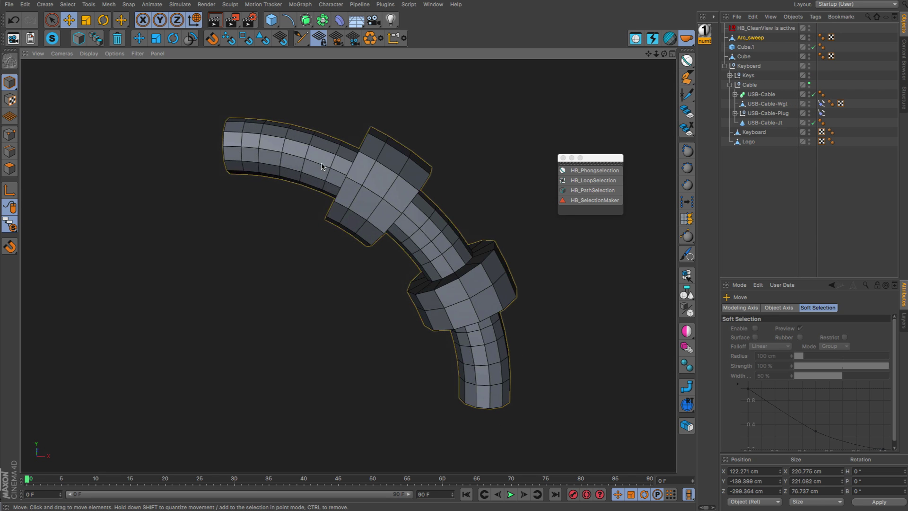
{"action": "left_click_drag", "start_coordinate": [498, 364], "coordinate": [434, 268], "text": "alt"}
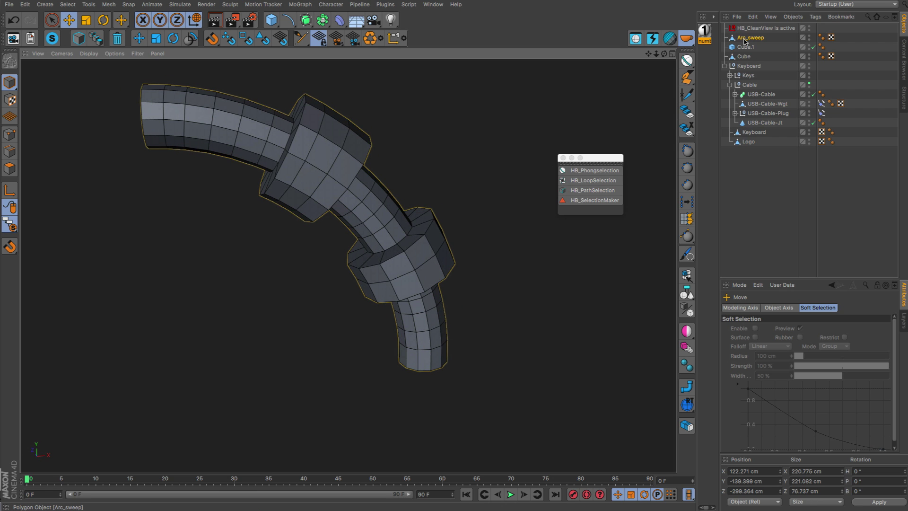
{"action": "middle_click_drag", "start_coordinate": [244, 215], "coordinate": [316, 268], "text": "alt"}
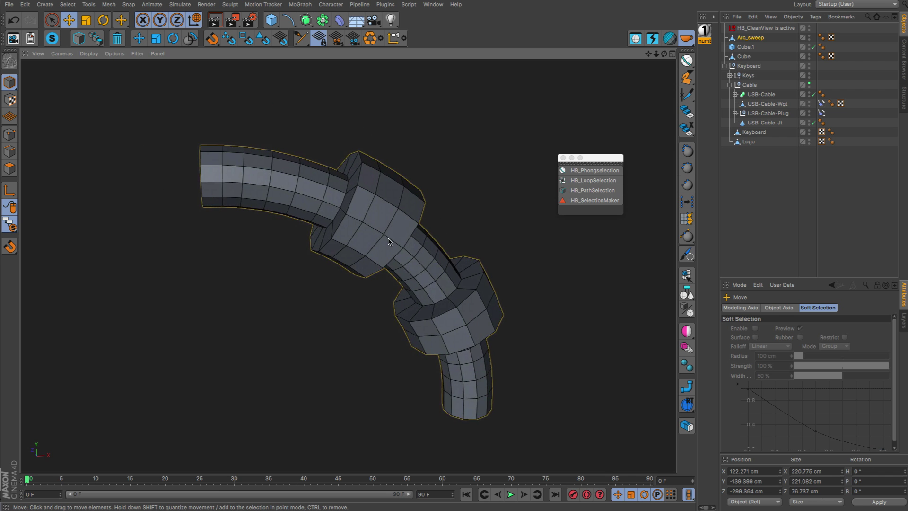
{"action": "left_click_drag", "start_coordinate": [389, 241], "coordinate": [401, 231], "text": "alt"}
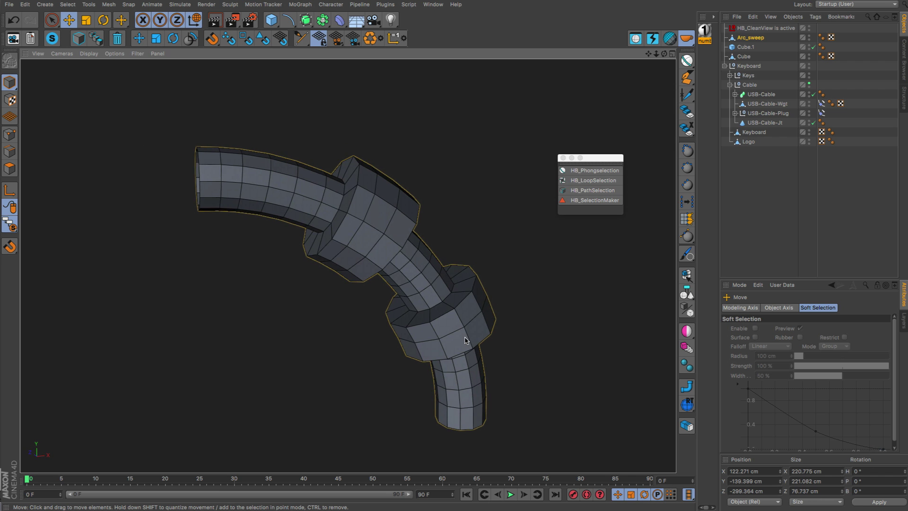
{"action": "left_click_drag", "start_coordinate": [466, 340], "coordinate": [471, 296], "text": "alt"}
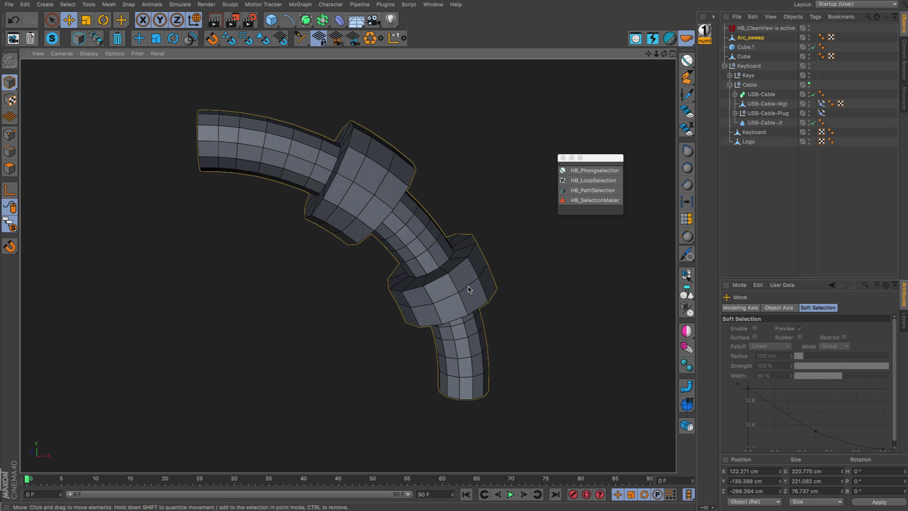
{"action": "left_click_drag", "start_coordinate": [435, 232], "coordinate": [412, 232], "text": "alt"}
{"action": "left_click", "coordinate": [410, 231]}
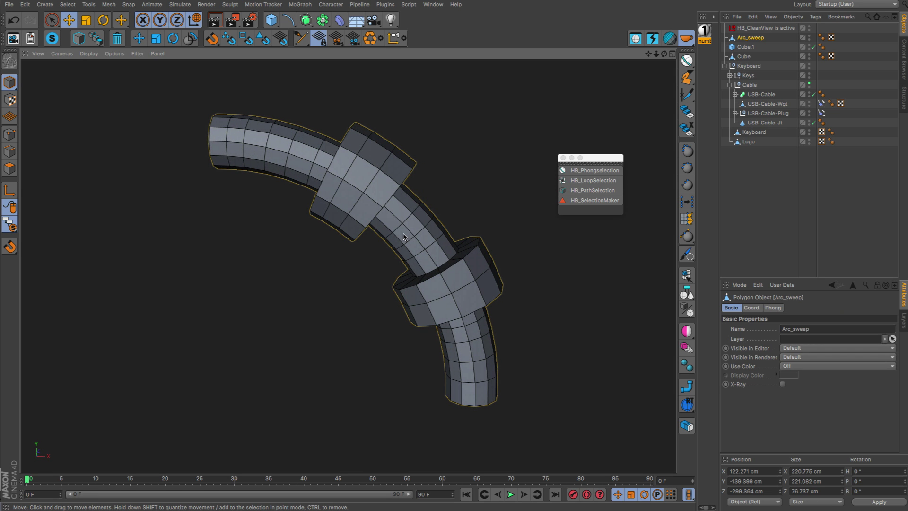
{"action": "left_click_drag", "start_coordinate": [307, 152], "coordinate": [342, 156], "text": "alt"}
Select the polygon loops of the tube's first section, up to the upper collar, with Loop Selection.
{"action": "left_click", "coordinate": [10, 151]}
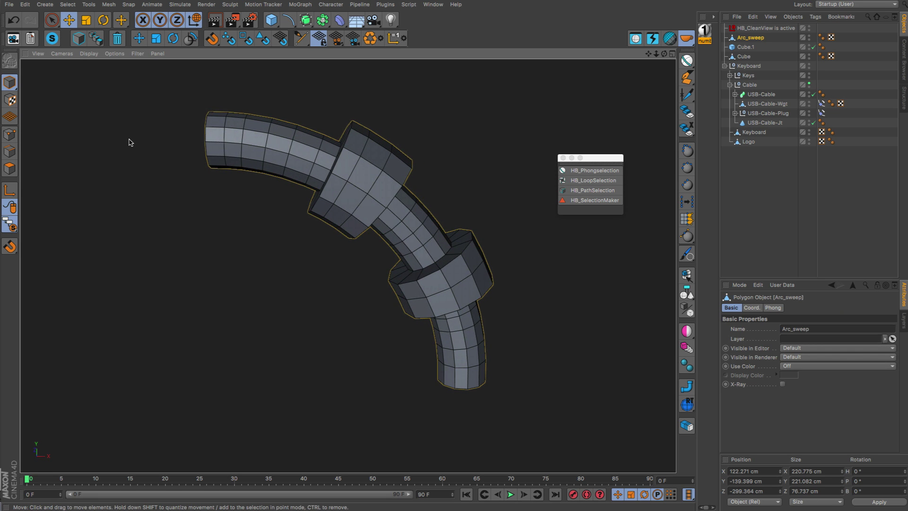
{"action": "key", "text": "u"}
{"action": "key", "text": "l"}
{"action": "key", "text": "Return"}
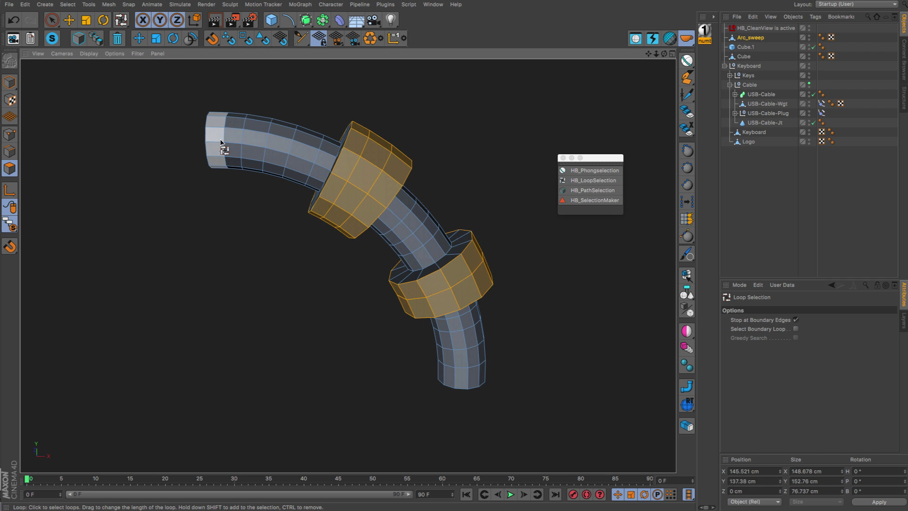
{"action": "left_click", "coordinate": [219, 142]}
{"action": "left_click_drag", "start_coordinate": [283, 144], "coordinate": [329, 168]}
Try to add the middle section's loops with Loop Selection, undo the unwanted loops, and clear the selection.
{"action": "left_click_drag", "start_coordinate": [415, 199], "coordinate": [374, 205], "text": "alt"}
{"action": "left_click", "coordinate": [373, 205], "text": "shift"}
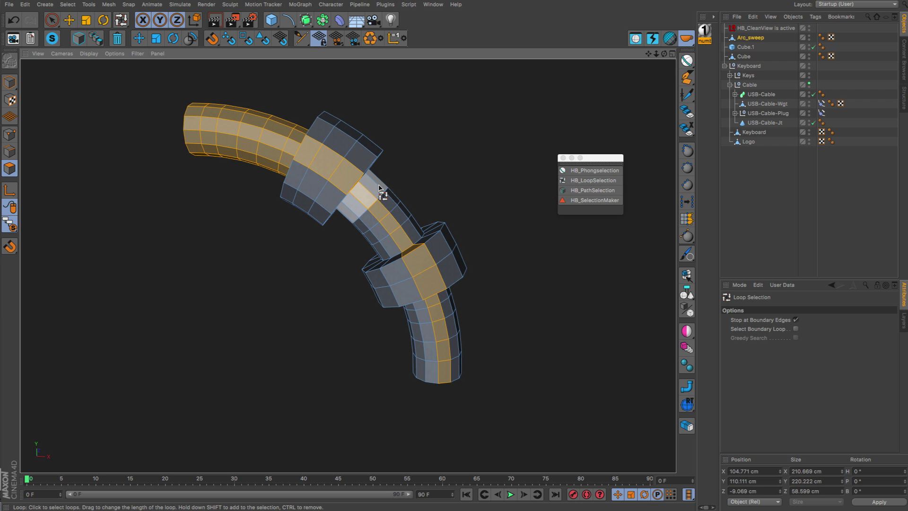
{"action": "key", "text": "ctrl+z"}
{"action": "key", "text": "ctrl+z"}
{"action": "key", "text": "ctrl+z"}
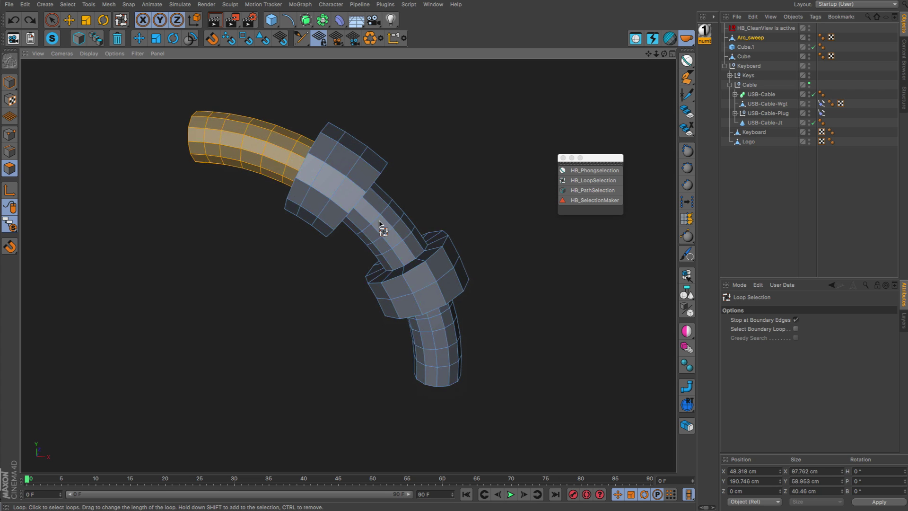
{"action": "left_click_drag", "start_coordinate": [363, 204], "coordinate": [389, 224], "text": "shift"}
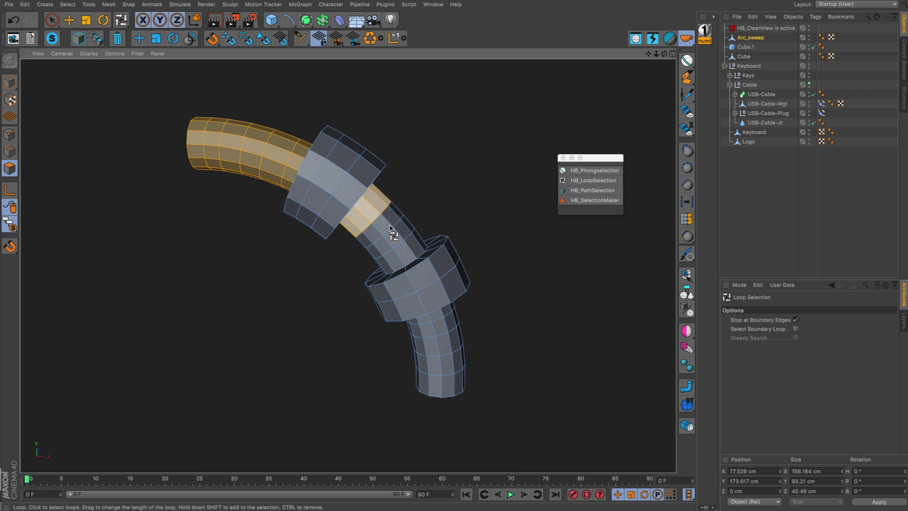
{"action": "left_click", "coordinate": [482, 208]}
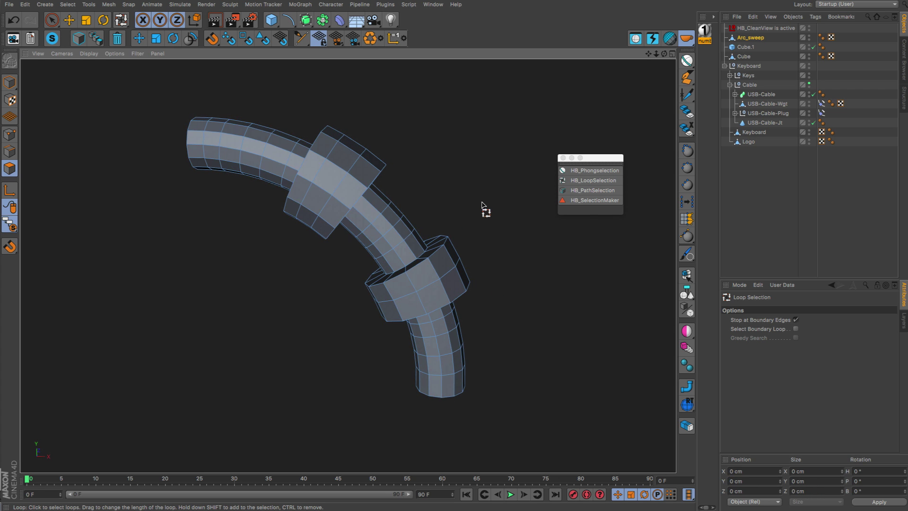
Run HB_Phongselection and select the tube's first, middle and end sections, leaving out the collars.
{"action": "left_click", "coordinate": [593, 171]}
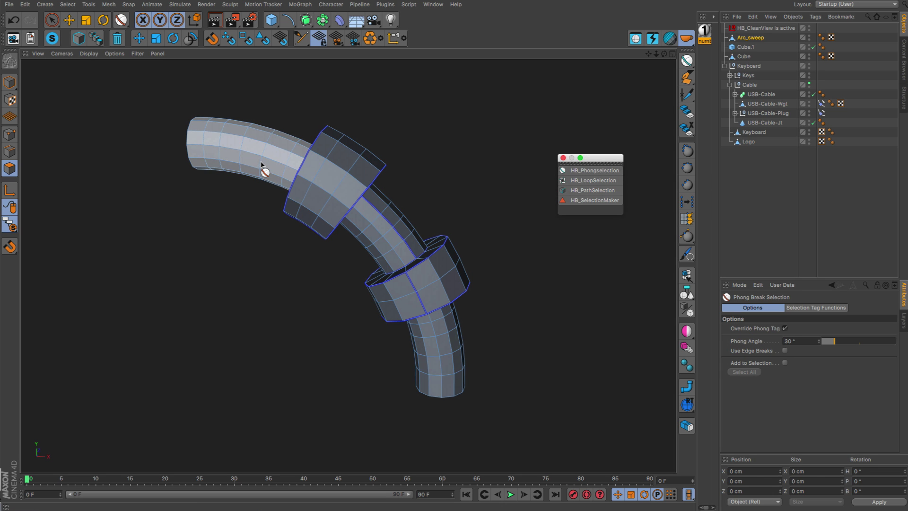
{"action": "left_click", "coordinate": [263, 167]}
{"action": "left_click", "coordinate": [368, 223], "text": "shift"}
{"action": "left_click", "coordinate": [399, 225], "text": "shift"}
{"action": "left_click", "coordinate": [433, 337], "text": "shift"}
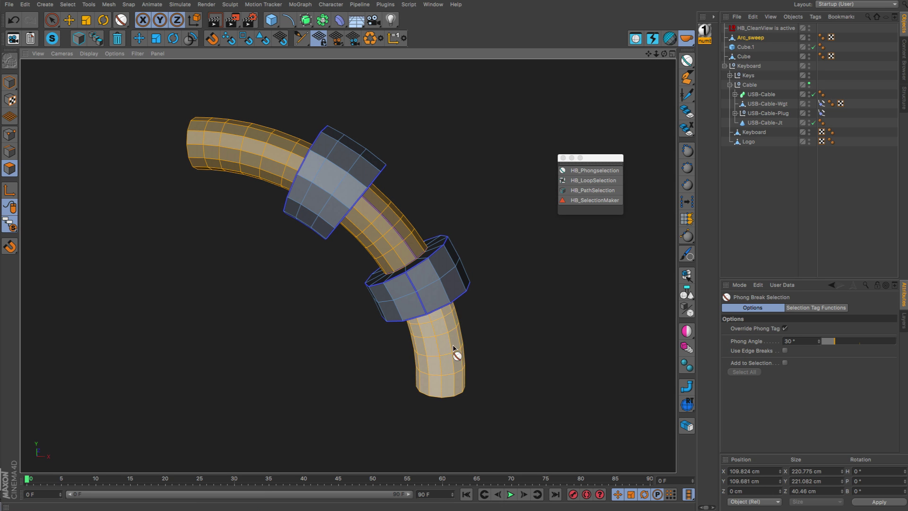
Raise the phong selection's Phong Angle to 66.2° and select the middle, first and end tube sections.
{"action": "left_click_drag", "start_coordinate": [454, 344], "coordinate": [426, 264], "text": "alt"}
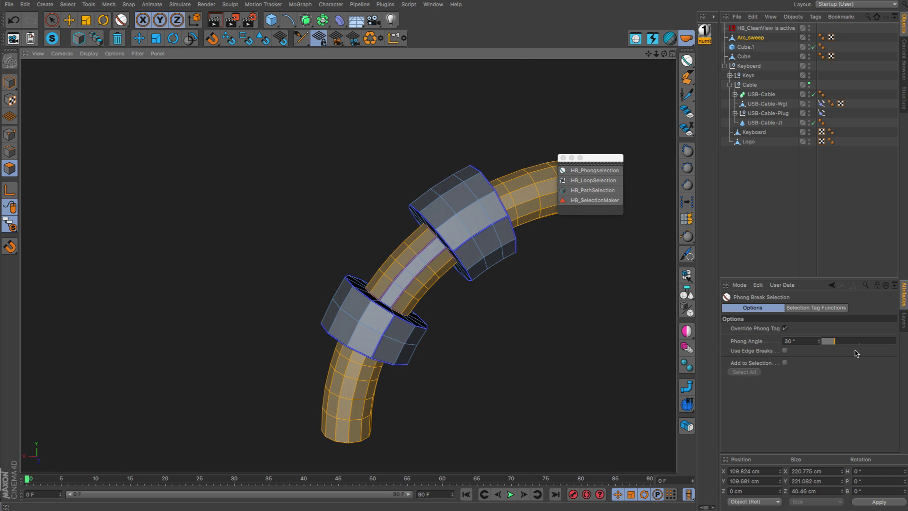
{"action": "left_click_drag", "start_coordinate": [832, 344], "coordinate": [845, 346]}
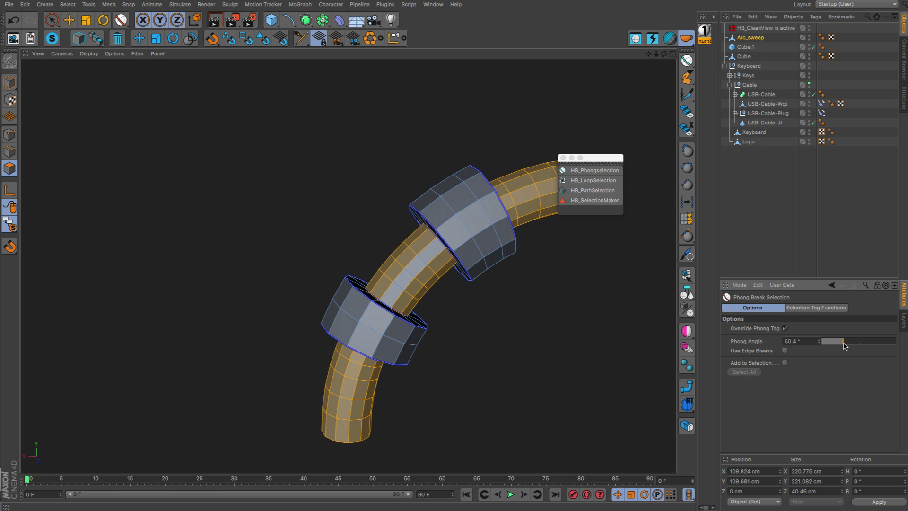
{"action": "left_click", "coordinate": [404, 263]}
{"action": "left_click_drag", "start_coordinate": [455, 277], "coordinate": [141, 272], "text": "alt"}
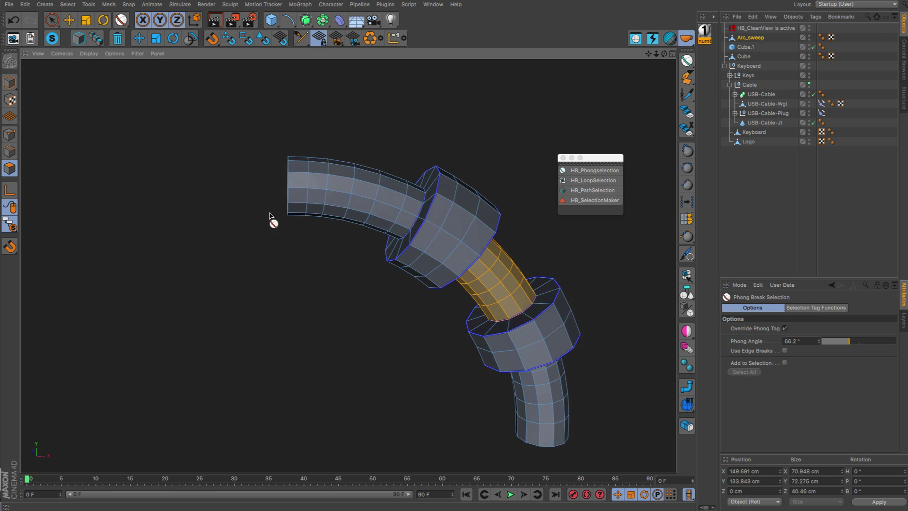
{"action": "left_click", "coordinate": [413, 203], "text": "shift"}
{"action": "middle_click_drag", "start_coordinate": [455, 209], "coordinate": [334, 116], "text": "alt"}
{"action": "left_click", "coordinate": [451, 351], "text": "shift"}
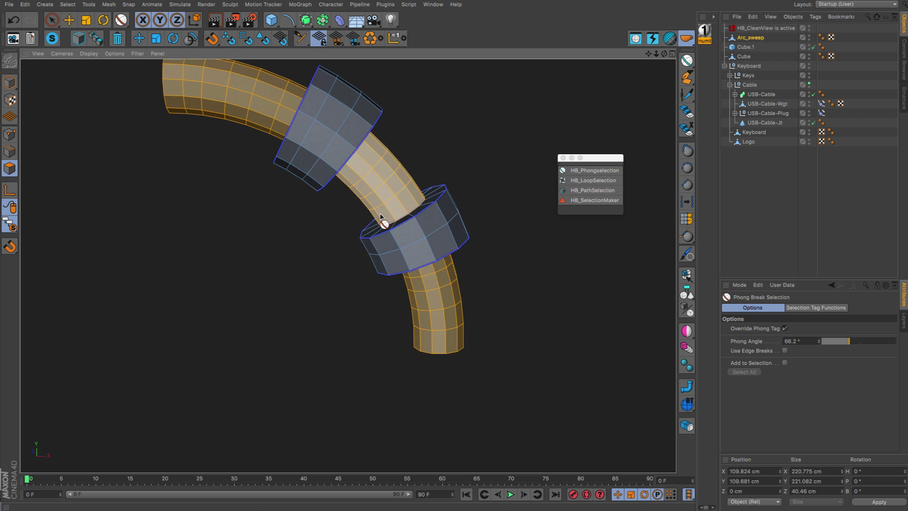
Replace the selection with the outer surfaces of both collars using the phong selection.
{"action": "left_click_drag", "start_coordinate": [381, 219], "coordinate": [414, 260], "text": "alt"}
{"action": "left_click", "coordinate": [383, 204]}
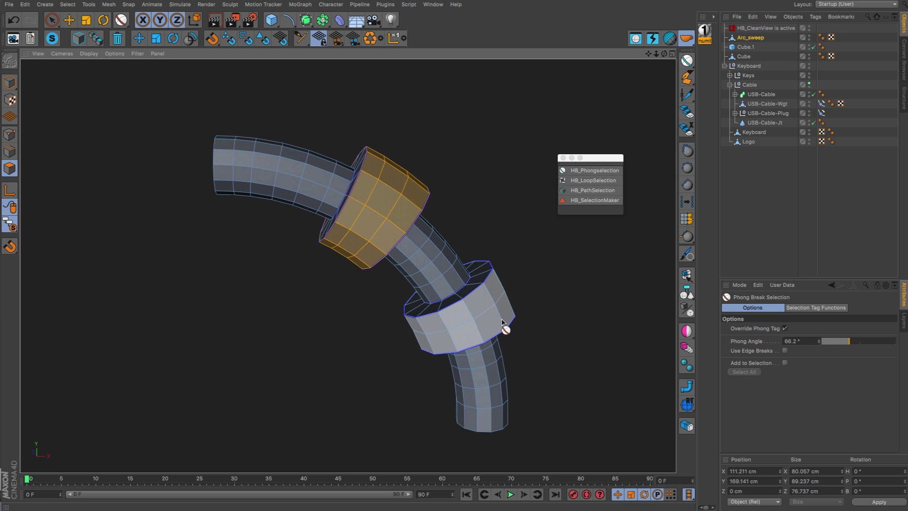
{"action": "left_click", "coordinate": [499, 320], "text": "shift"}
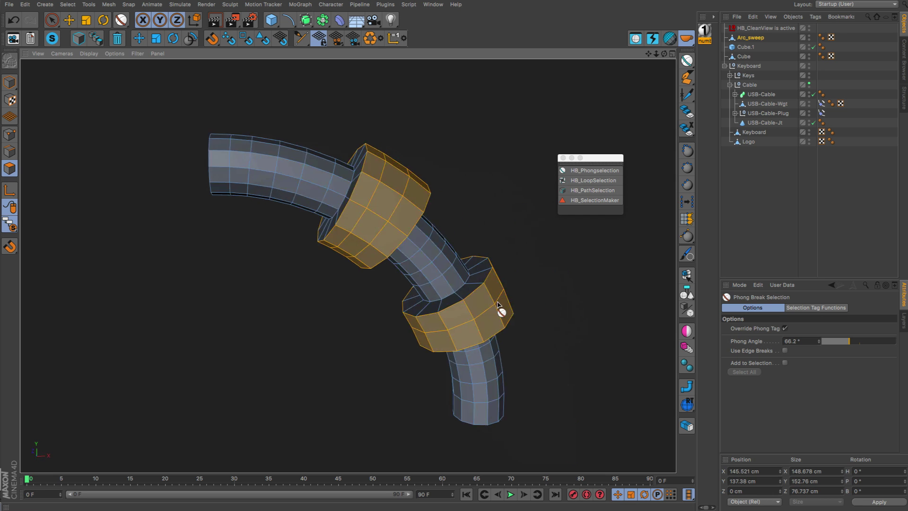
Shrink both selected collar surfaces inward with Normal Move by -17.704 cm, and return to the Move tool.
{"action": "left_click_drag", "start_coordinate": [497, 305], "coordinate": [477, 287], "text": "alt"}
{"action": "middle_click_drag", "start_coordinate": [477, 287], "coordinate": [462, 209], "text": "alt"}
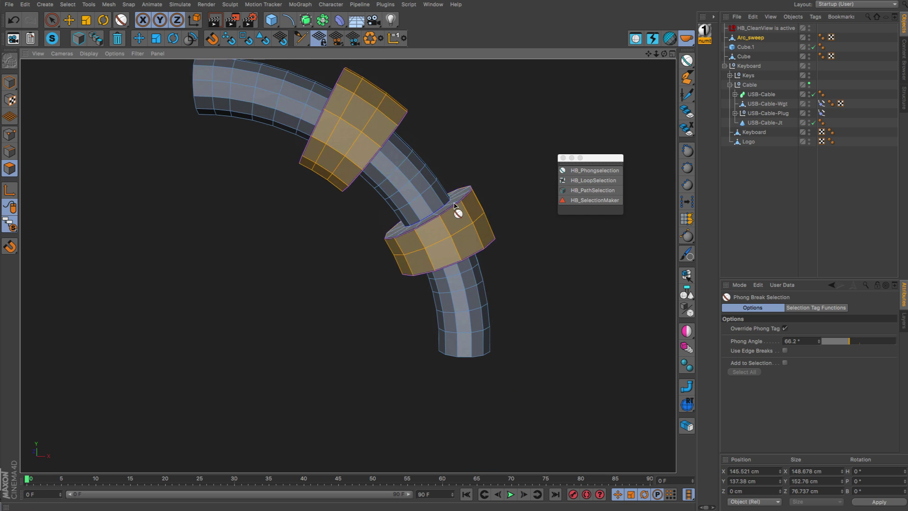
{"action": "right_click", "coordinate": [479, 161]}
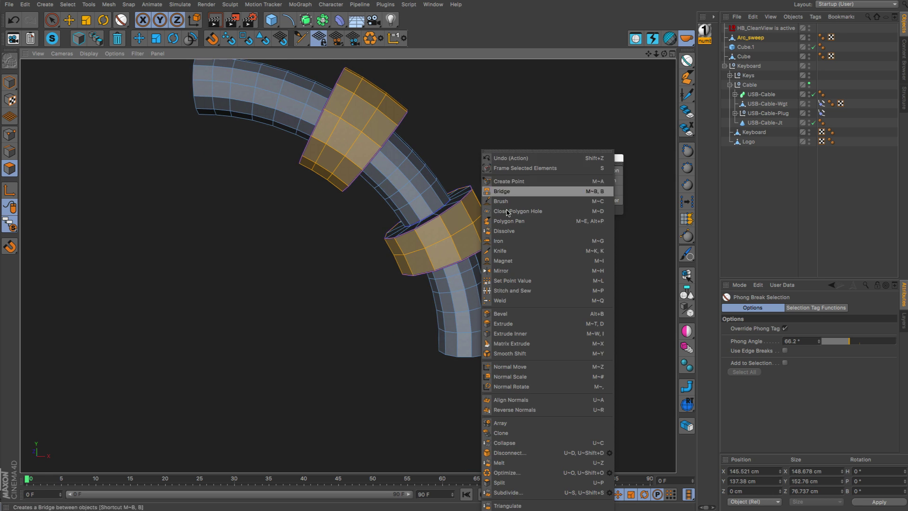
{"action": "left_click", "coordinate": [540, 369]}
{"action": "left_click_drag", "start_coordinate": [342, 302], "coordinate": [369, 284]}
{"action": "left_click_drag", "start_coordinate": [540, 280], "coordinate": [414, 294]}
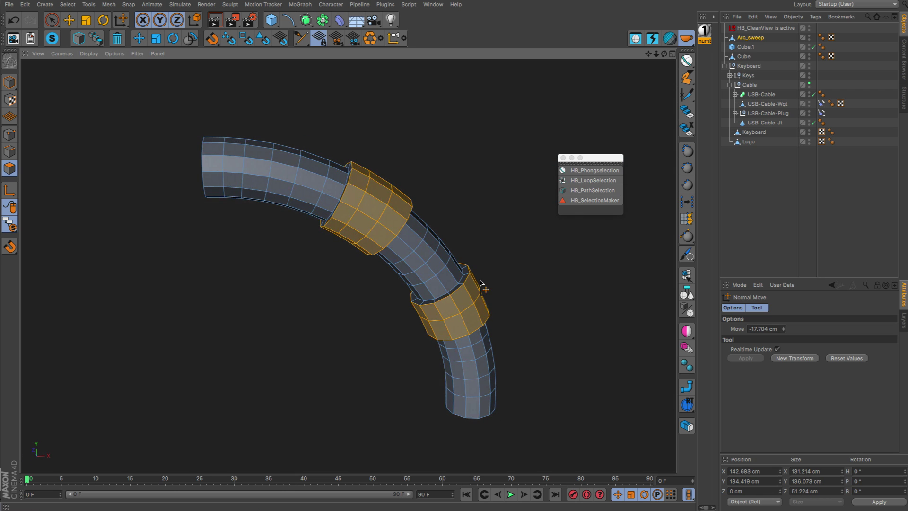
{"action": "key", "text": "e"}
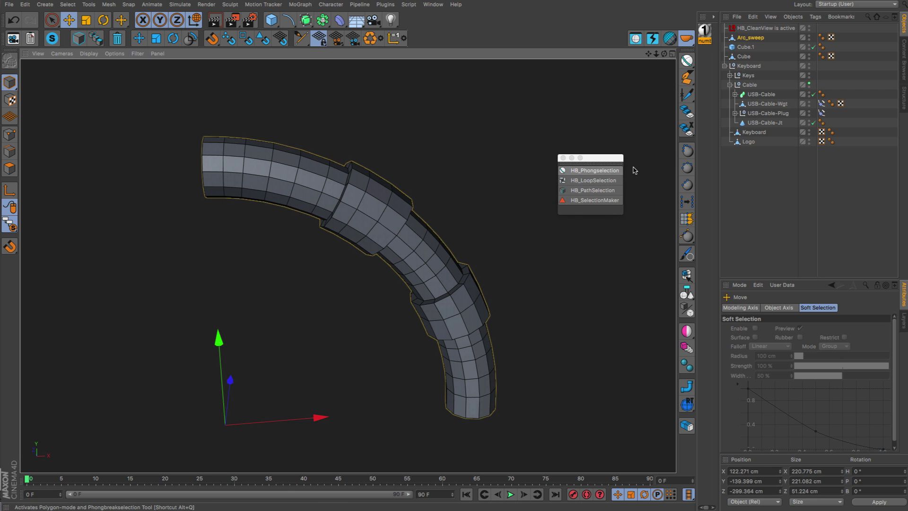
Move the HB script palette out of the way and revert the scene to its saved version.
{"action": "left_click", "coordinate": [605, 163]}
{"action": "left_click_drag", "start_coordinate": [605, 162], "coordinate": [573, 80]}
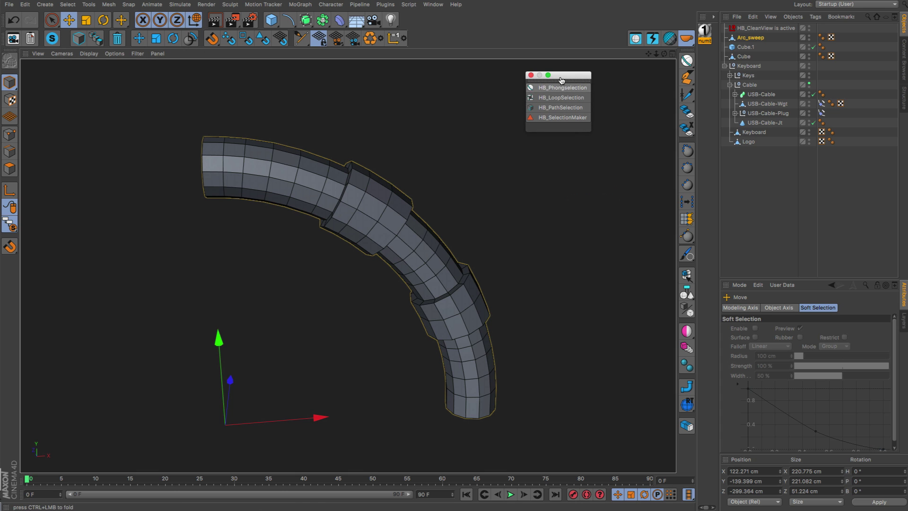
{"action": "left_click", "coordinate": [9, 4]}
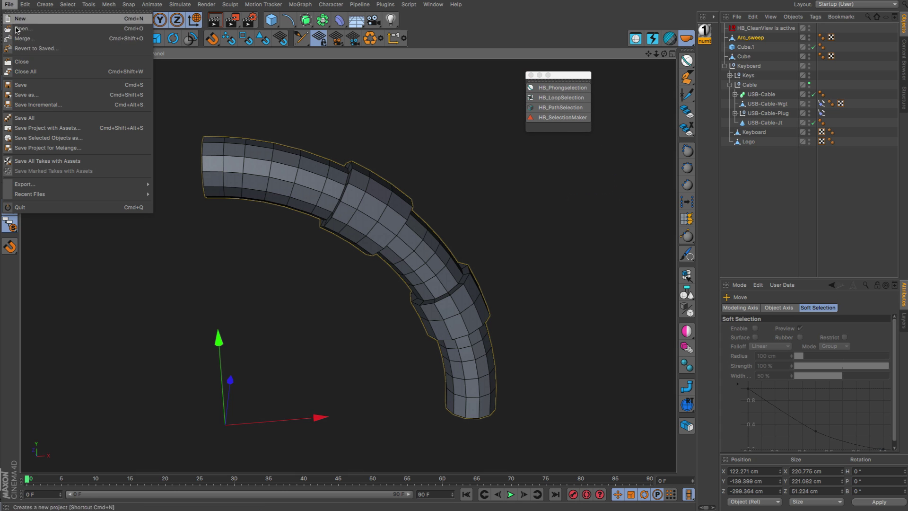
{"action": "left_click", "coordinate": [33, 48]}
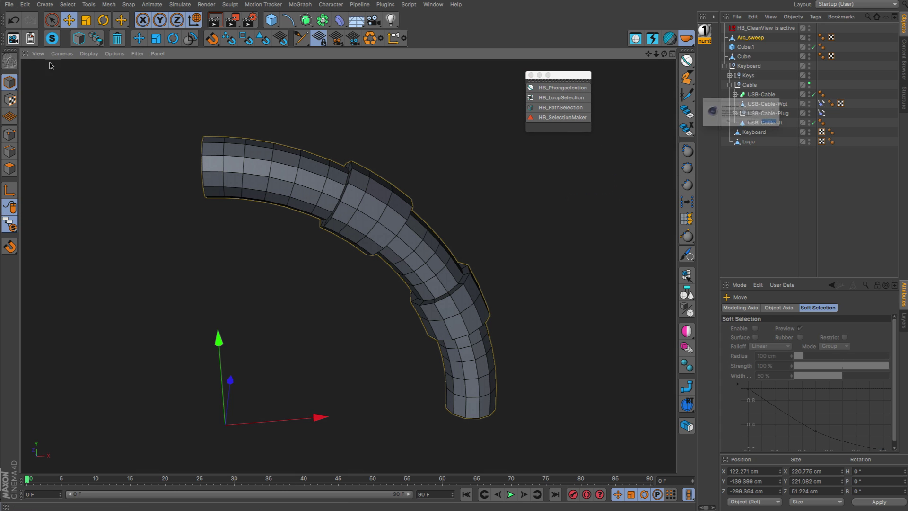
{"action": "left_click", "coordinate": [814, 136]}
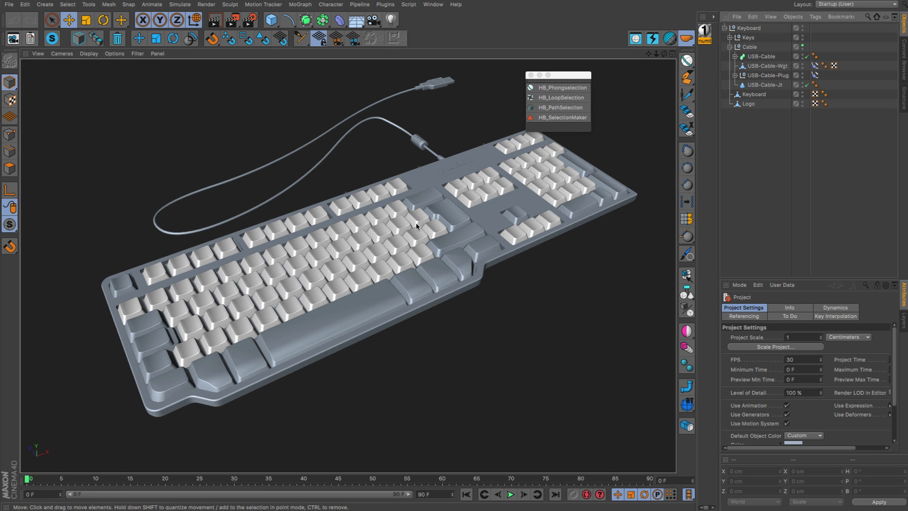
Add a 200 cm cube primitive to the keyboard scene and frame it in the view.
{"action": "left_click", "coordinate": [272, 20]}
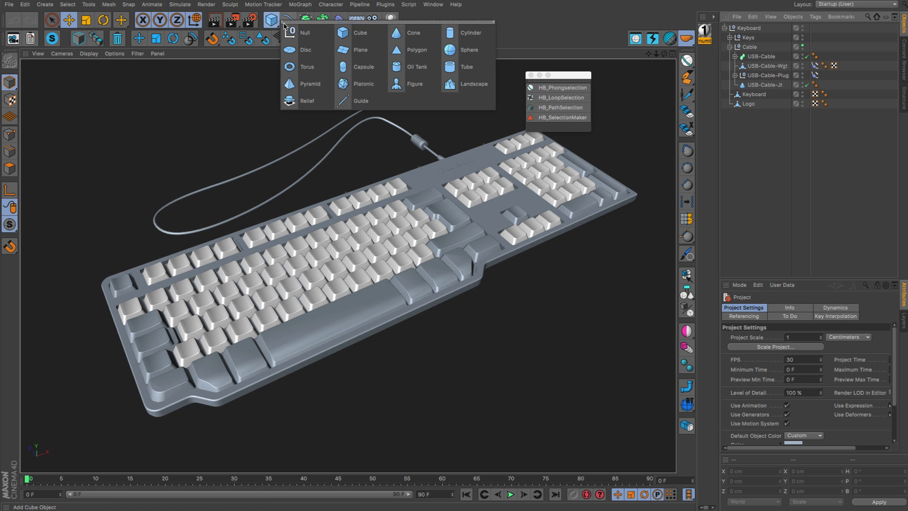
{"action": "left_click", "coordinate": [345, 36]}
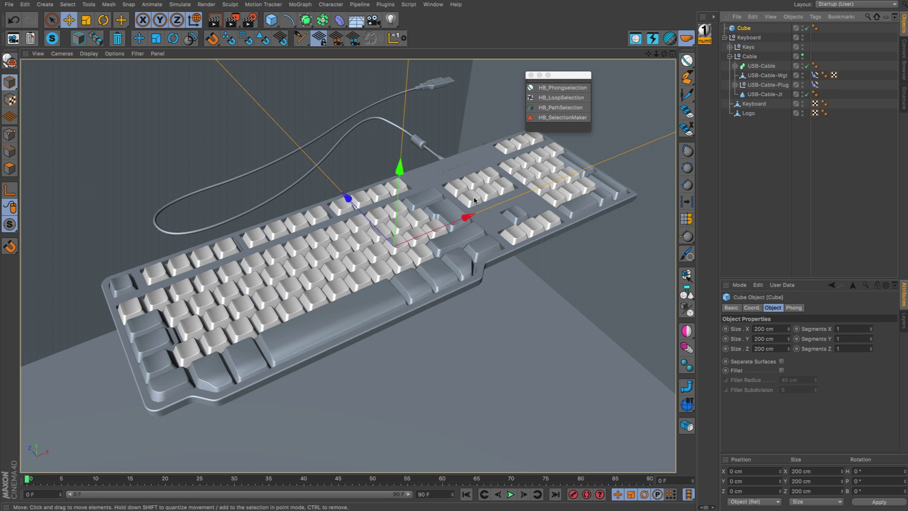
{"action": "key", "text": "s"}
{"action": "left_click_drag", "start_coordinate": [474, 200], "coordinate": [485, 175], "text": "alt"}
{"action": "middle_click_drag", "start_coordinate": [450, 192], "coordinate": [452, 149], "text": "alt"}
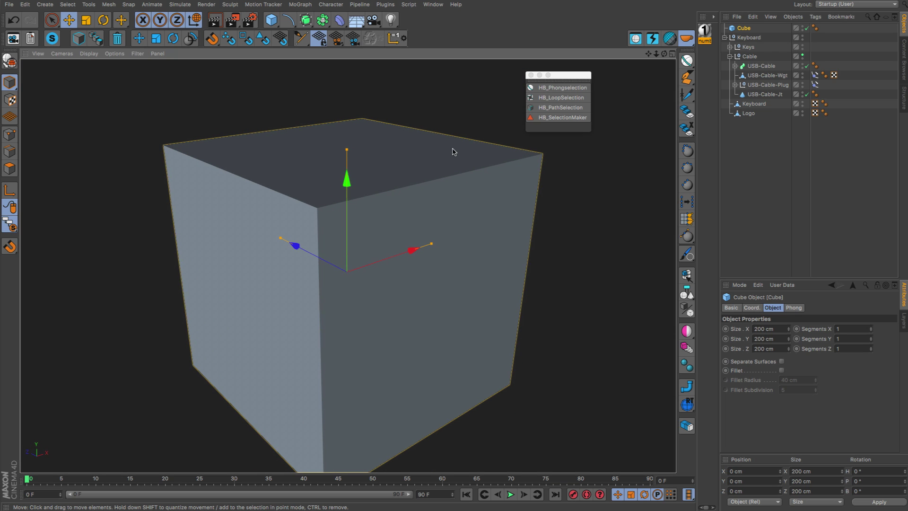
Divide the cube into 10 segments per axis and make it editable.
{"action": "left_click", "coordinate": [672, 39]}
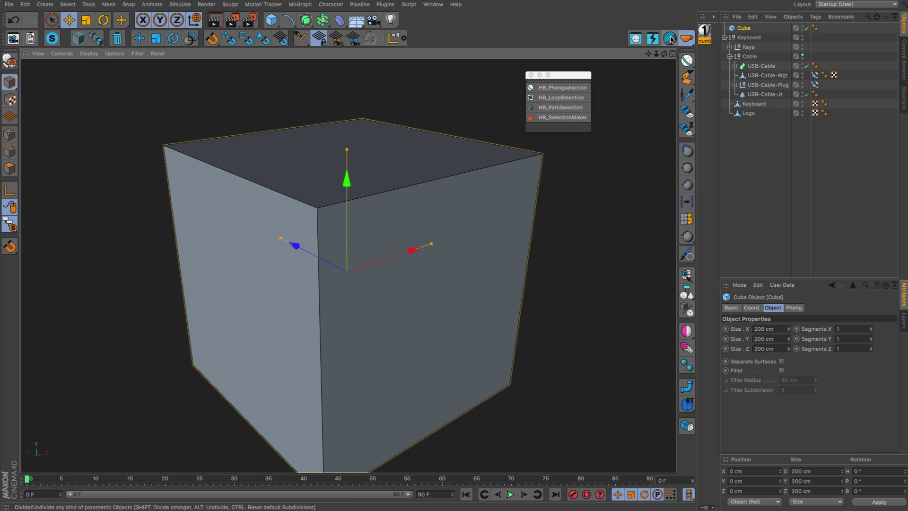
{"action": "left_click", "coordinate": [672, 40]}
{"action": "left_click", "coordinate": [672, 39]}
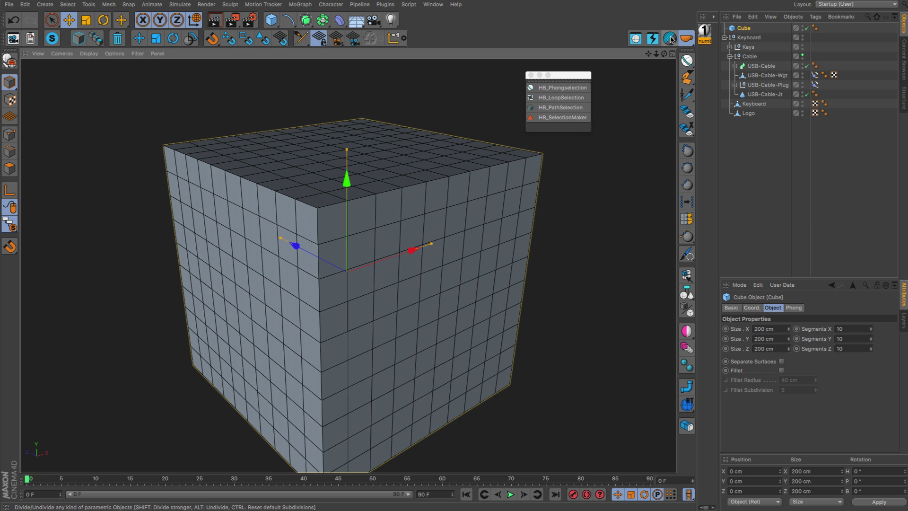
{"action": "key", "text": "c"}
{"action": "left_click_drag", "start_coordinate": [351, 264], "coordinate": [366, 214], "text": "alt"}
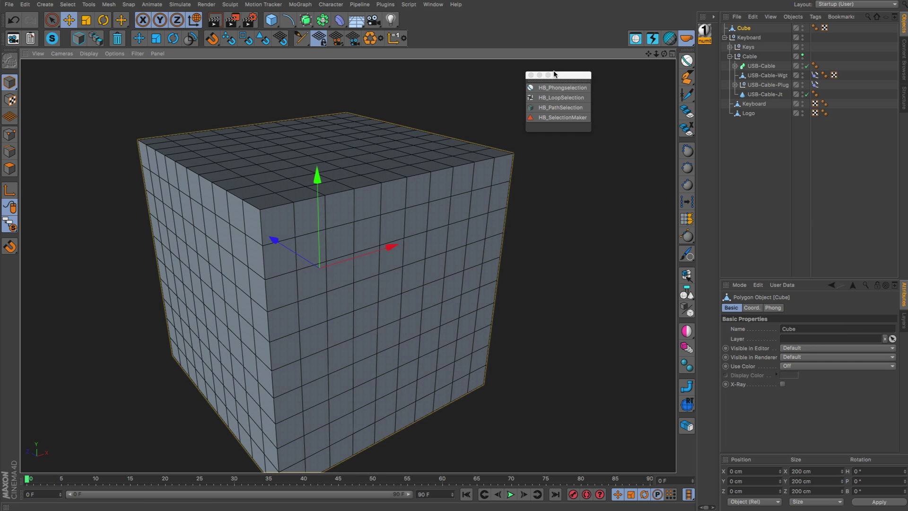
Run HB_LoopSelection and select one polygon loop running over the cube's upper face and down its front face.
{"action": "left_click", "coordinate": [561, 98]}
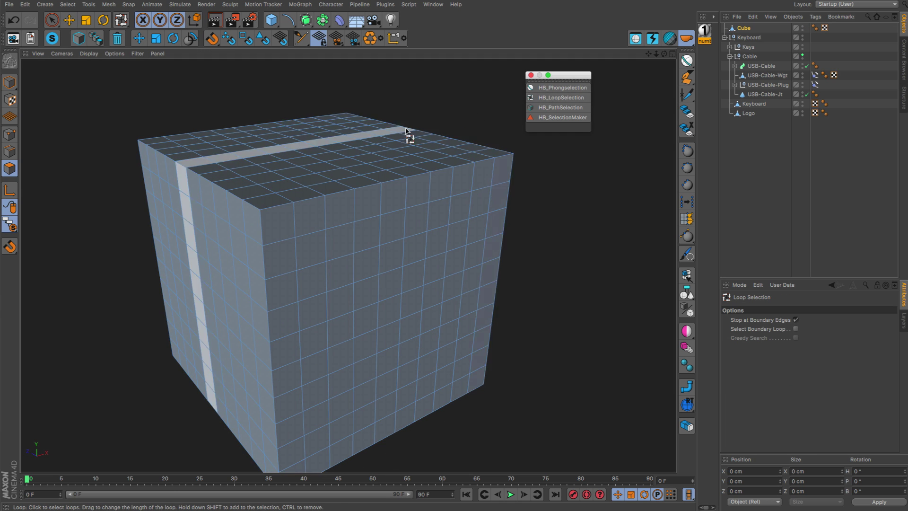
{"action": "left_click", "coordinate": [425, 204]}
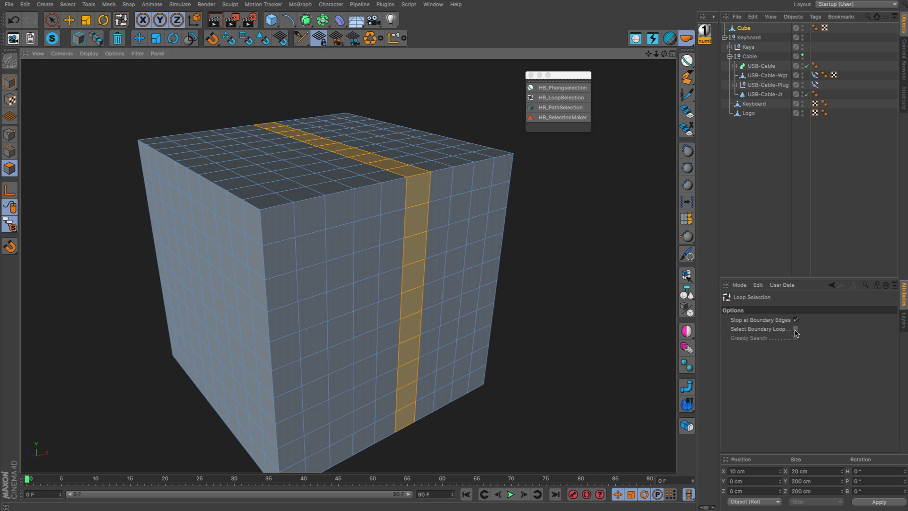
{"action": "left_click_drag", "start_coordinate": [391, 223], "coordinate": [486, 243], "text": "alt"}
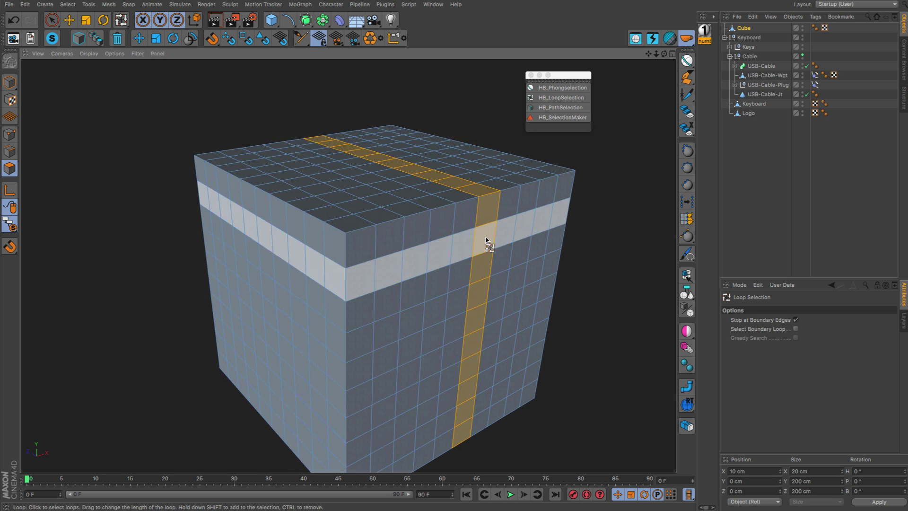
Turn off Stop at Boundary Edges, enable Select Boundary Loop for the loop selection, and clear the selected polygons.
{"action": "left_click", "coordinate": [744, 331]}
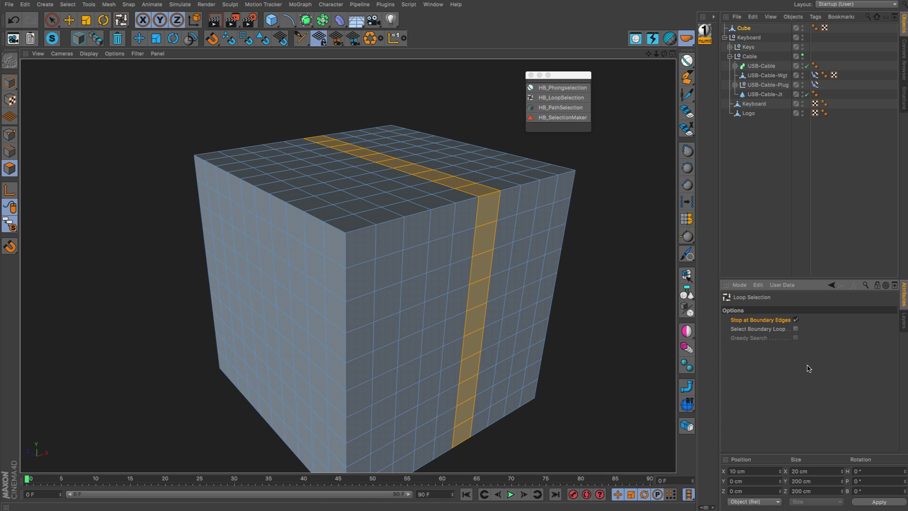
{"action": "left_click_drag", "start_coordinate": [379, 227], "coordinate": [675, 308], "text": "alt"}
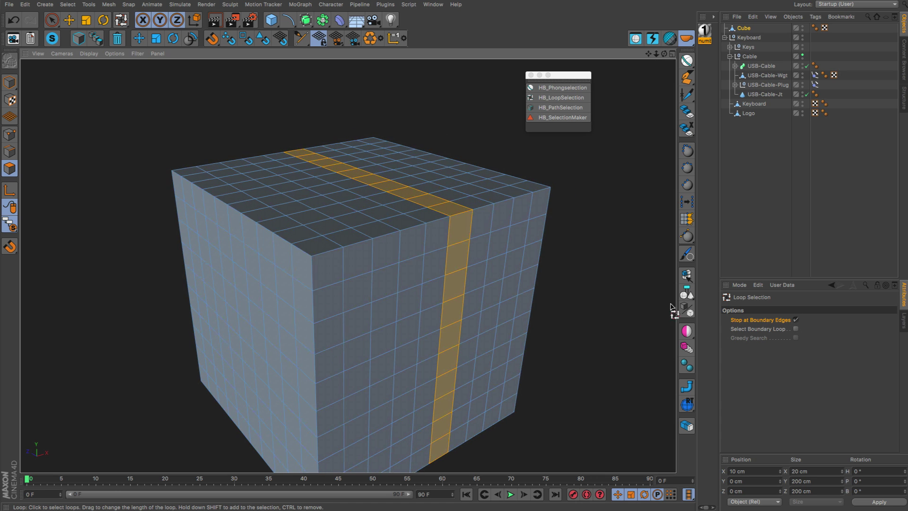
{"action": "left_click", "coordinate": [796, 329]}
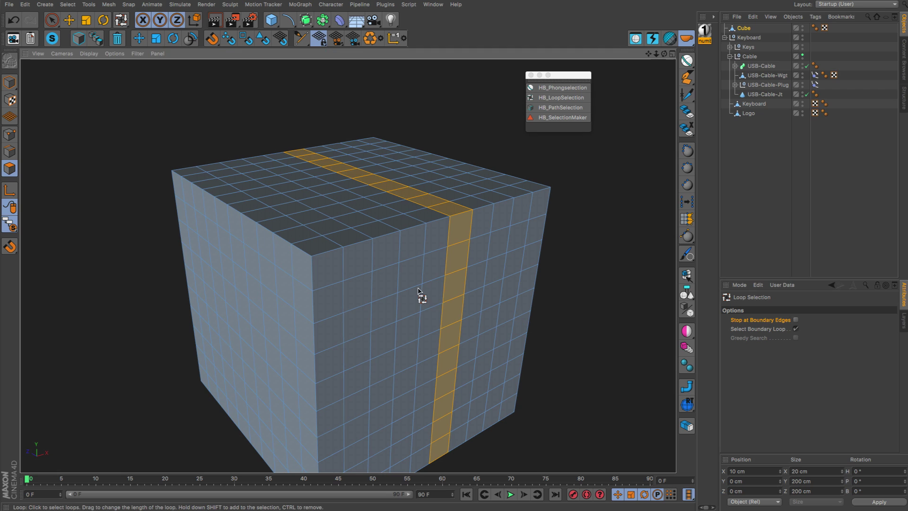
{"action": "key", "text": "ctrl+shift+a"}
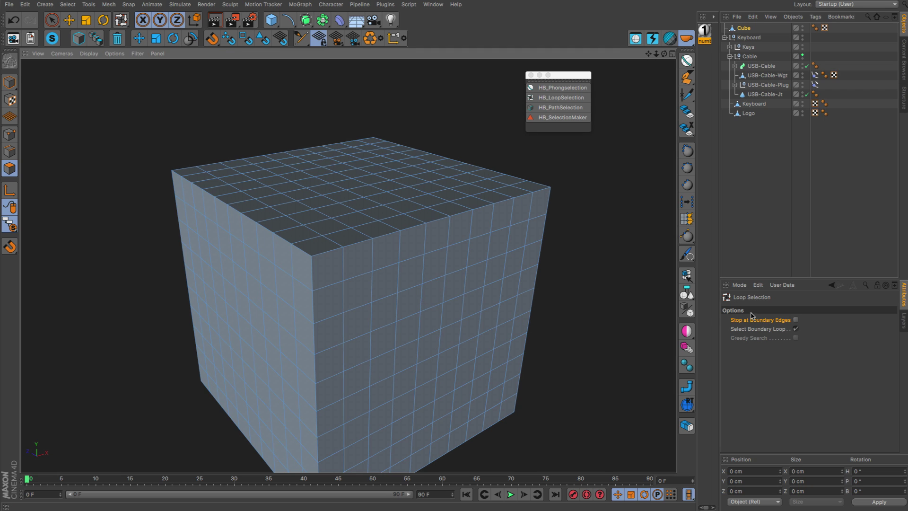
Rerun HB_LoopSelection to restore its default options and select a horizontal polygon loop around the cube's sides.
{"action": "left_click", "coordinate": [556, 100]}
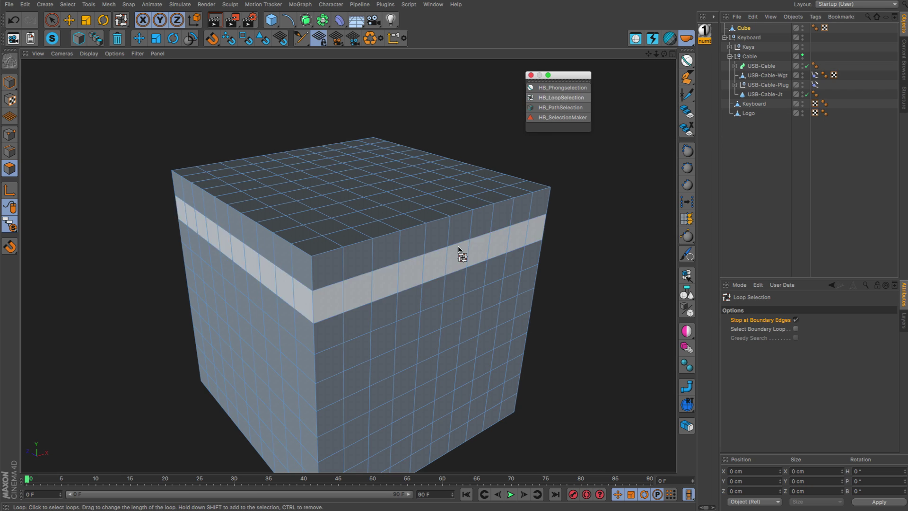
{"action": "left_click", "coordinate": [458, 244]}
{"action": "left_click", "coordinate": [471, 301]}
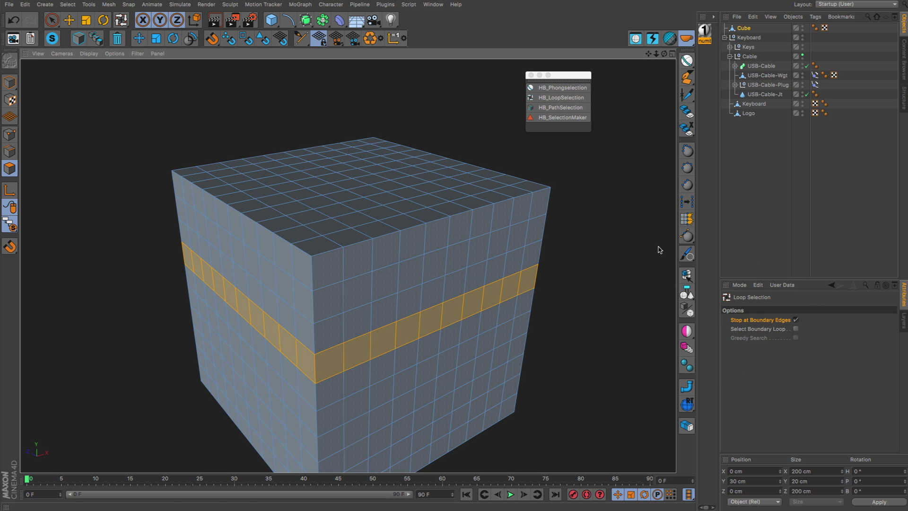
{"action": "left_click_drag", "start_coordinate": [345, 260], "coordinate": [515, 142], "text": "alt"}
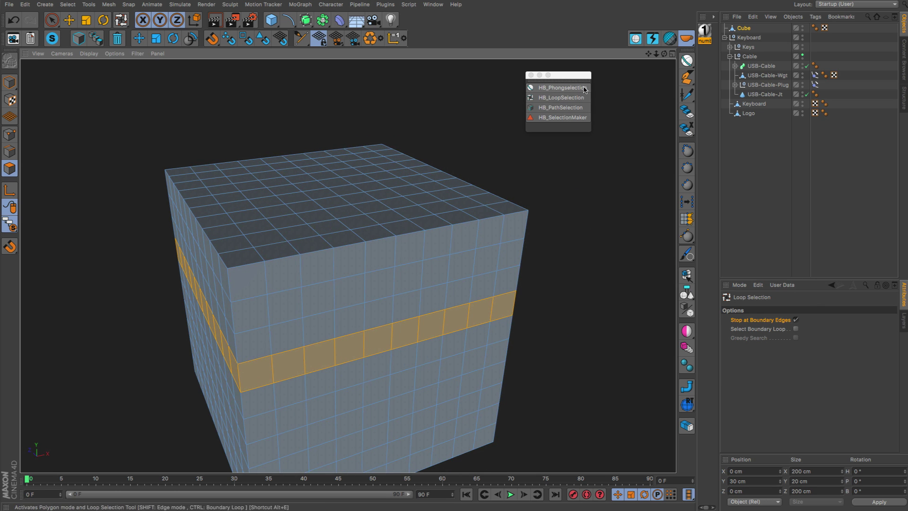
{"action": "left_click_drag", "start_coordinate": [416, 227], "coordinate": [403, 209], "text": "alt"}
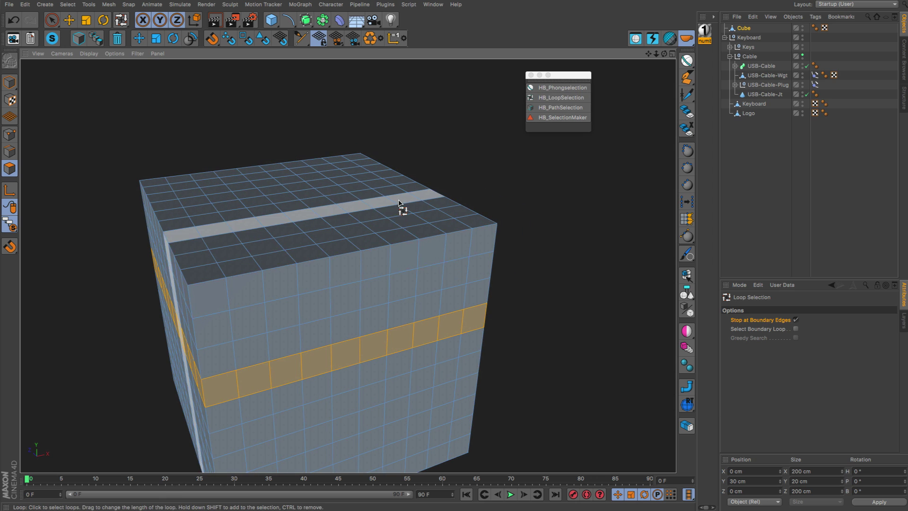
Run HB_PathSelection in Simple Edge Loop mode and select several vertical edge loops in turn, ending with the one at X -40 cm.
{"action": "left_click", "coordinate": [552, 108]}
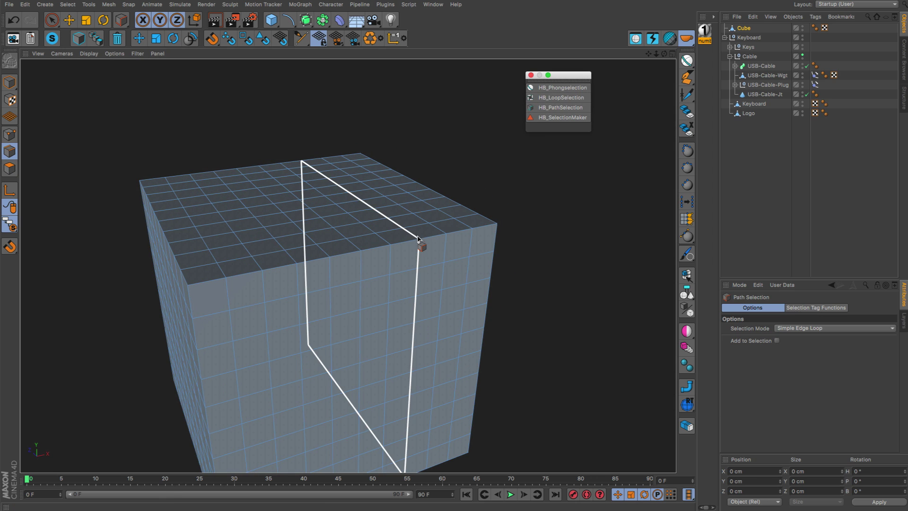
{"action": "left_click", "coordinate": [408, 256]}
{"action": "left_click", "coordinate": [389, 260]}
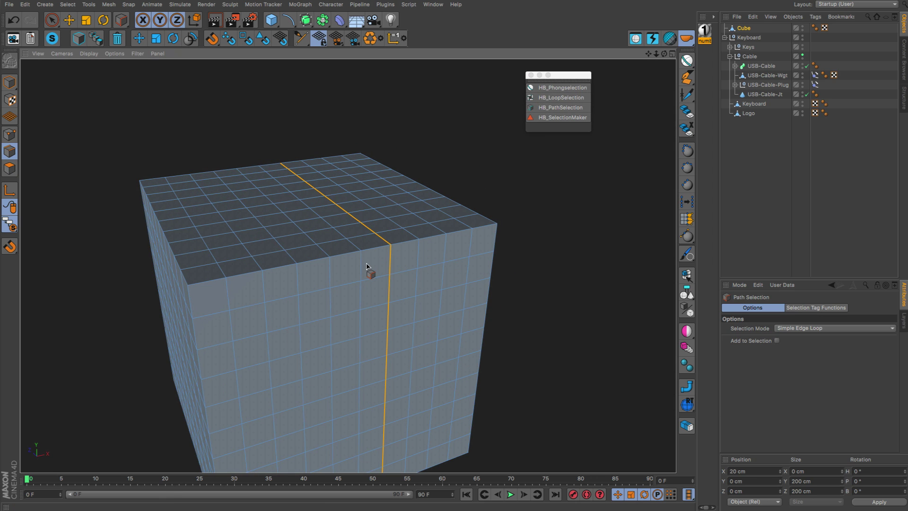
{"action": "left_click", "coordinate": [361, 269]}
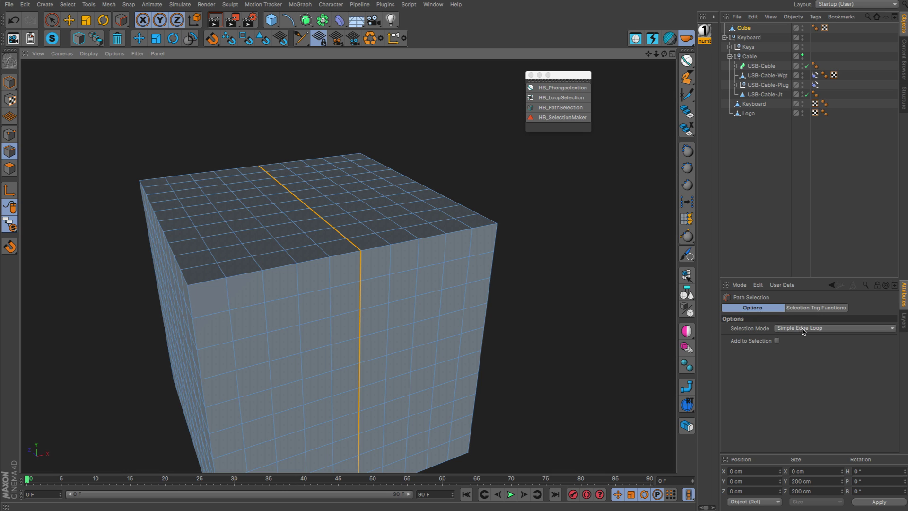
{"action": "left_click", "coordinate": [391, 256]}
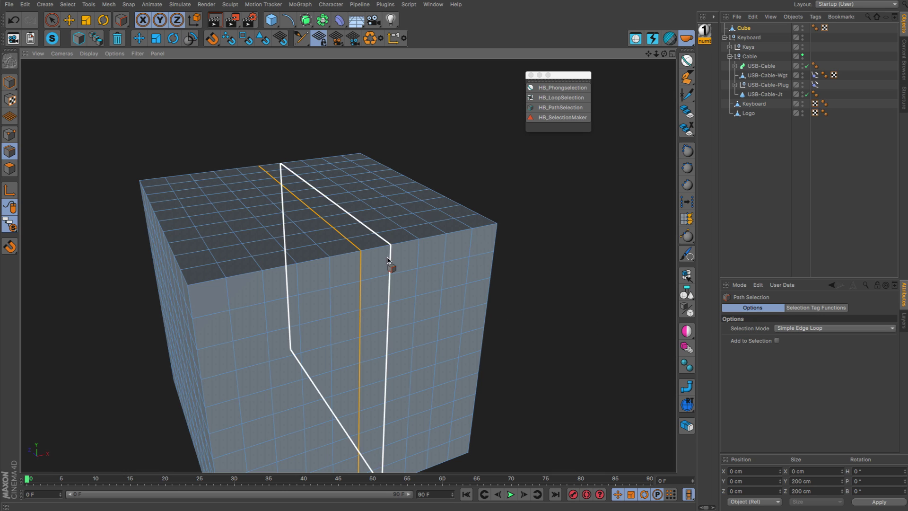
{"action": "left_click", "coordinate": [419, 251]}
{"action": "left_click", "coordinate": [451, 252]}
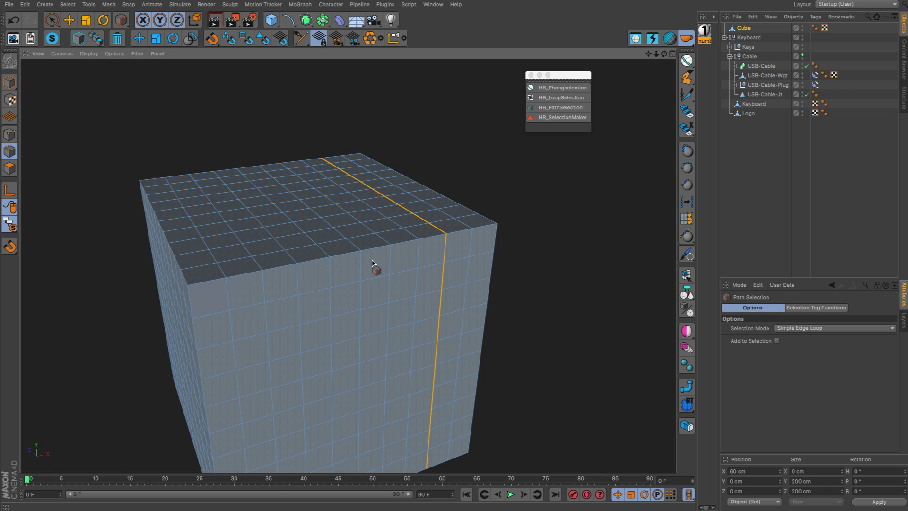
{"action": "left_click", "coordinate": [362, 269]}
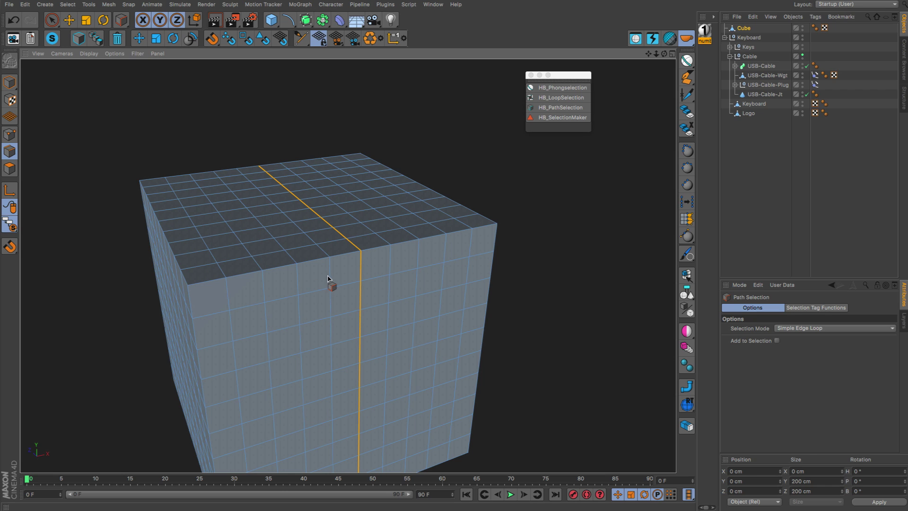
{"action": "left_click", "coordinate": [298, 283]}
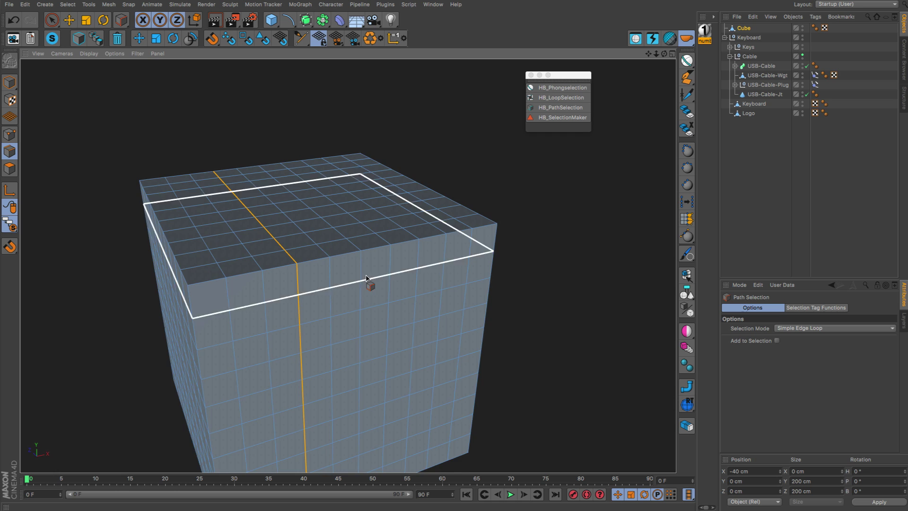
{"action": "left_click_drag", "start_coordinate": [366, 278], "coordinate": [537, 252], "text": "alt"}
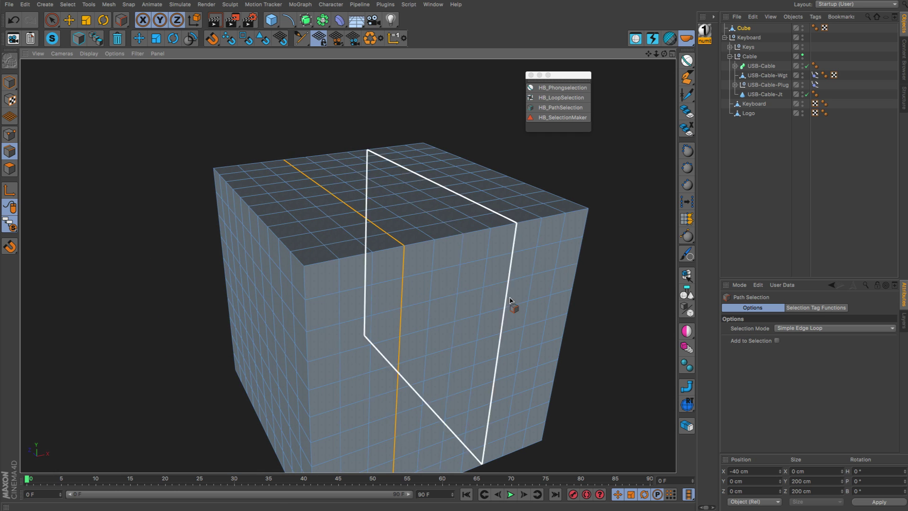
{"action": "left_click_drag", "start_coordinate": [510, 298], "coordinate": [534, 300], "text": "alt"}
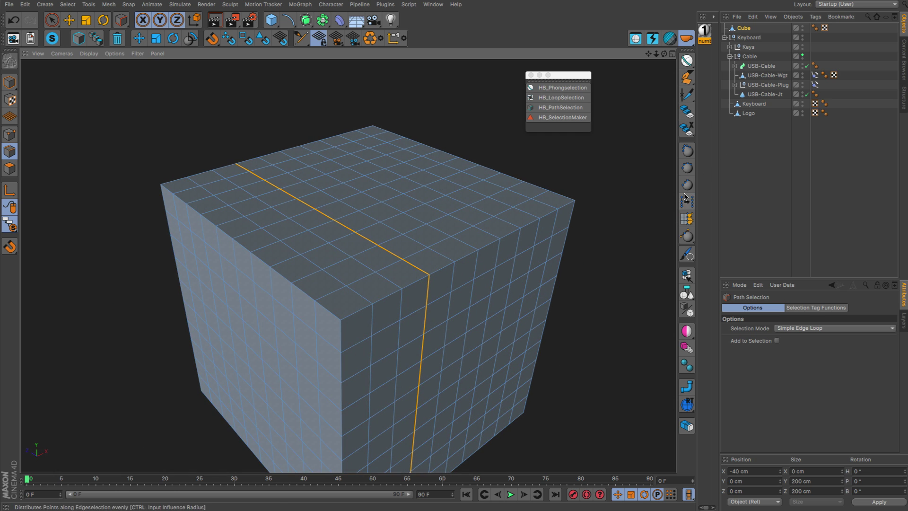
{"action": "left_click_drag", "start_coordinate": [468, 314], "coordinate": [341, 249], "text": "alt"}
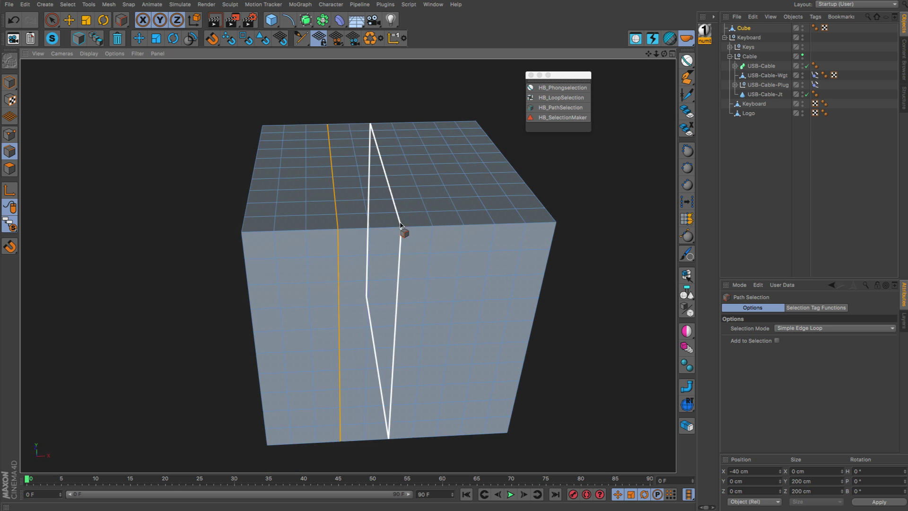
Rerun HB_PathSelection and, in point mode, select the row of points along the cube's upper front edge.
{"action": "left_click_drag", "start_coordinate": [400, 225], "coordinate": [470, 228], "text": "alt"}
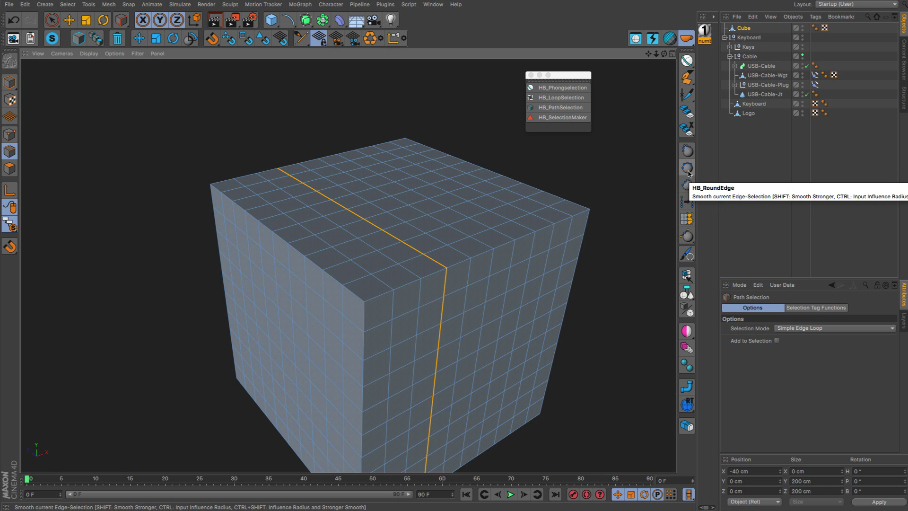
{"action": "left_click", "coordinate": [561, 107]}
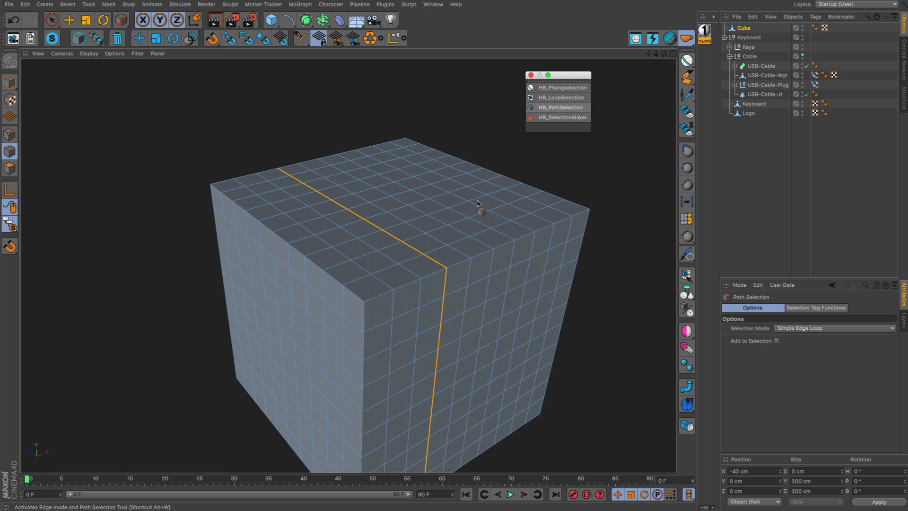
{"action": "left_click_drag", "start_coordinate": [471, 235], "coordinate": [331, 274], "text": "alt"}
{"action": "key", "text": "Return"}
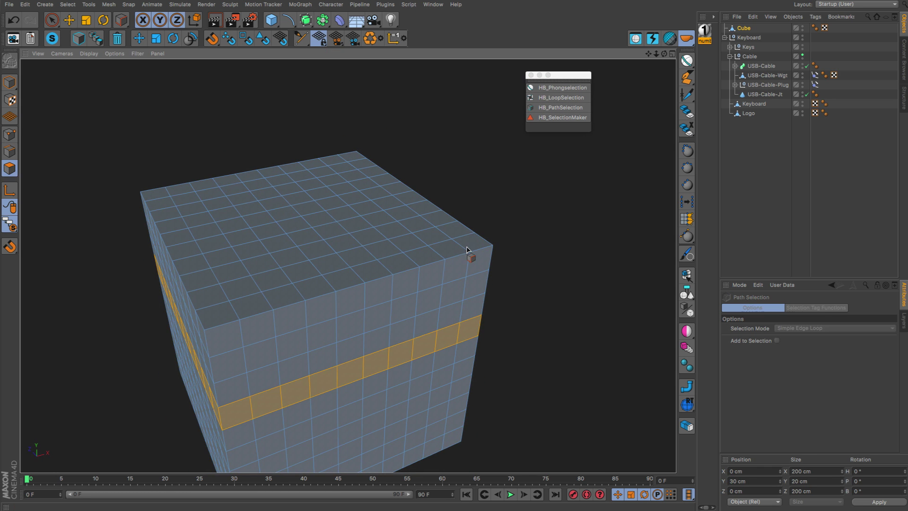
{"action": "key", "text": "Return"}
{"action": "left_click", "coordinate": [480, 251]}
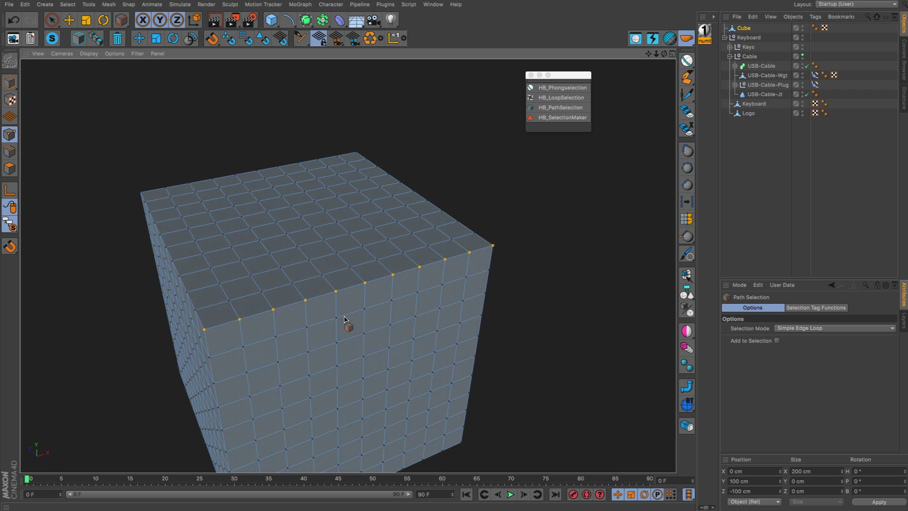
Activate the Move tool and return to model mode with the whole cube selected.
{"action": "left_click_drag", "start_coordinate": [344, 319], "coordinate": [436, 286], "text": "alt"}
{"action": "key", "text": "e"}
{"action": "key", "text": "ctrl+z"}
{"action": "left_click_drag", "start_coordinate": [340, 296], "coordinate": [488, 268], "text": "alt"}
{"action": "key", "text": "Return"}
{"action": "left_click_drag", "start_coordinate": [511, 205], "coordinate": [475, 230], "text": "alt"}
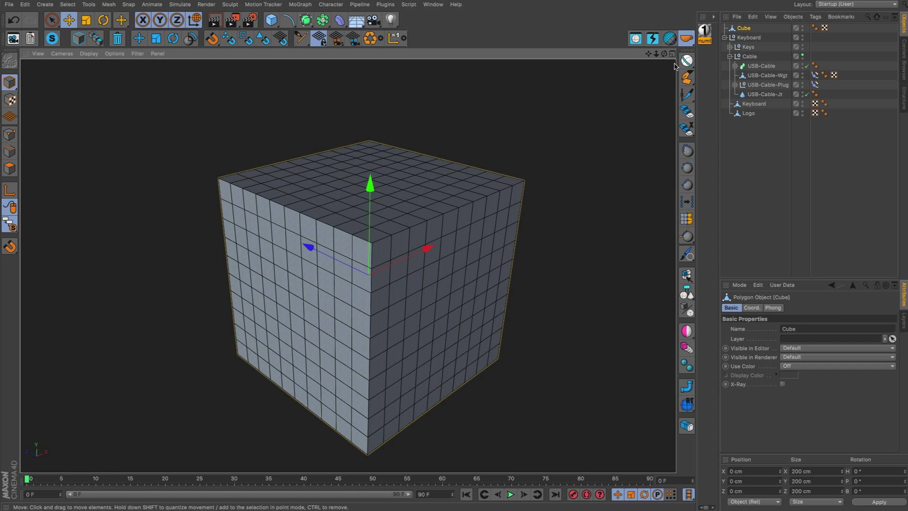
Tear off the HB selection scripts as a floating palette and place it in the viewport's empty area beside the cube.
{"action": "left_click", "coordinate": [688, 61]}
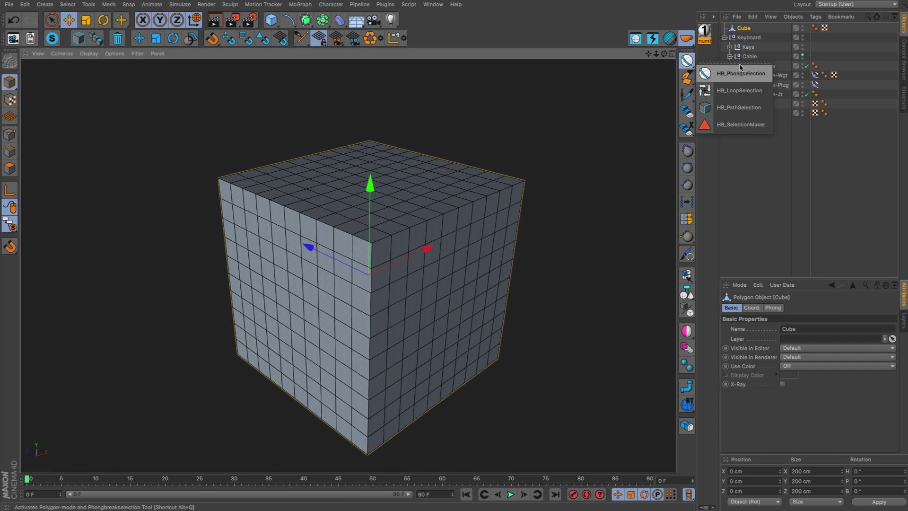
{"action": "left_click", "coordinate": [714, 65]}
{"action": "left_click_drag", "start_coordinate": [715, 77], "coordinate": [594, 111]}
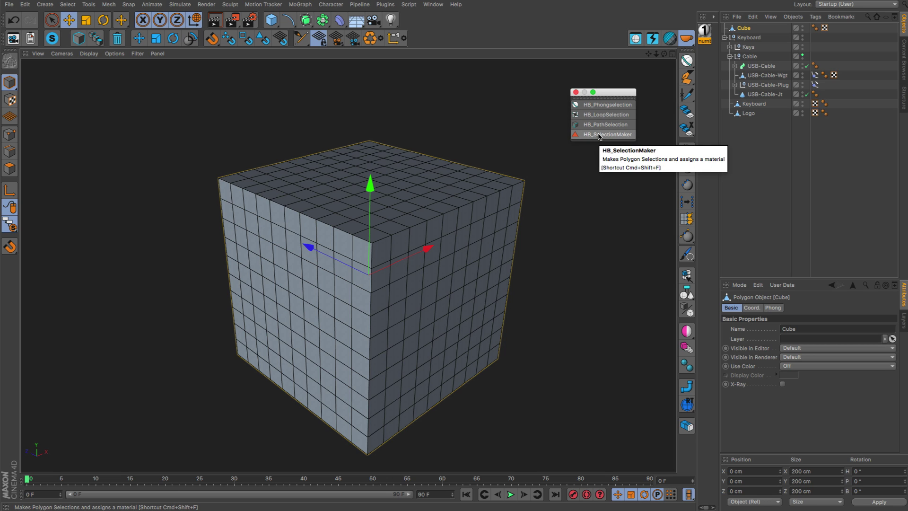
{"action": "left_click_drag", "start_coordinate": [601, 92], "coordinate": [629, 65]}
{"action": "mouse_move", "coordinate": [436, 217]}
{"action": "left_mouse_down", "text": "alt"}
{"action": "mouse_move", "coordinate": [406, 233]}
{"action": "mouse_move", "coordinate": [437, 219]}
{"action": "left_mouse_up", "text": "alt"}
{"action": "middle_click_drag", "start_coordinate": [459, 249], "coordinate": [494, 283], "text": "alt"}
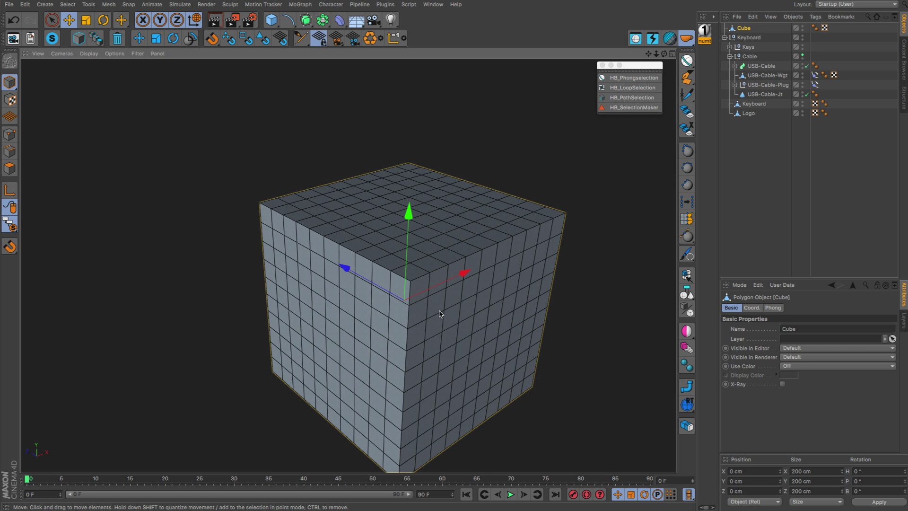
{"action": "left_click_drag", "start_coordinate": [442, 253], "coordinate": [466, 255], "text": "alt"}
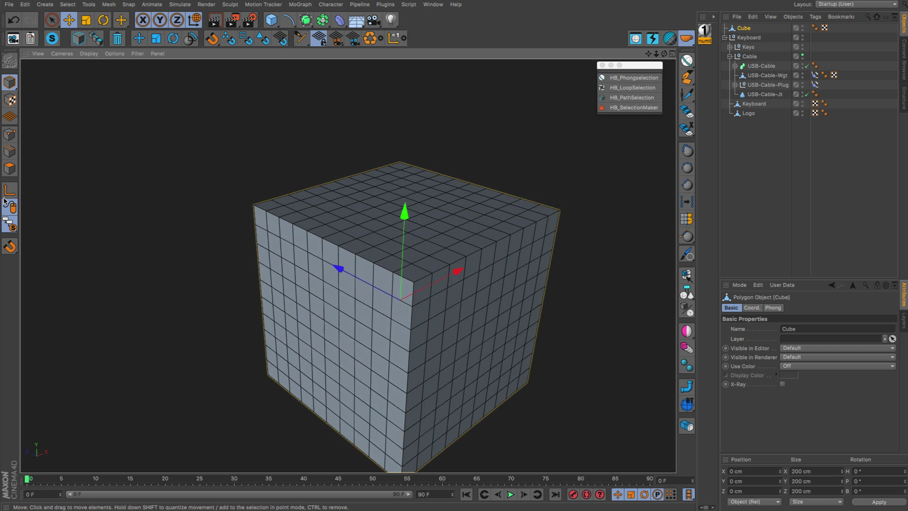
In polygon mode, use Live Selection to paint a patch of polygons about 140 by 140 cm on the cube's front face.
{"action": "left_click", "coordinate": [9, 168]}
{"action": "left_click_drag", "start_coordinate": [500, 347], "coordinate": [422, 260], "text": "alt"}
{"action": "key", "text": "super+z"}
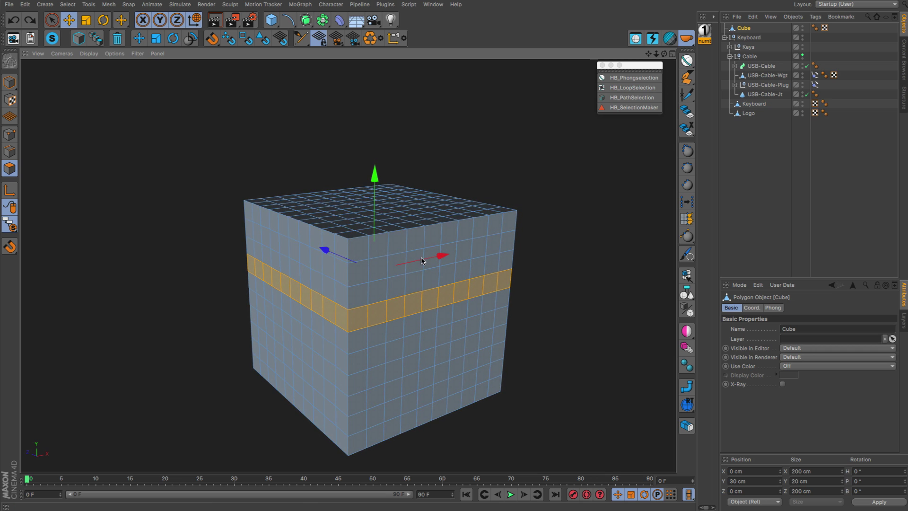
{"action": "key", "text": "9"}
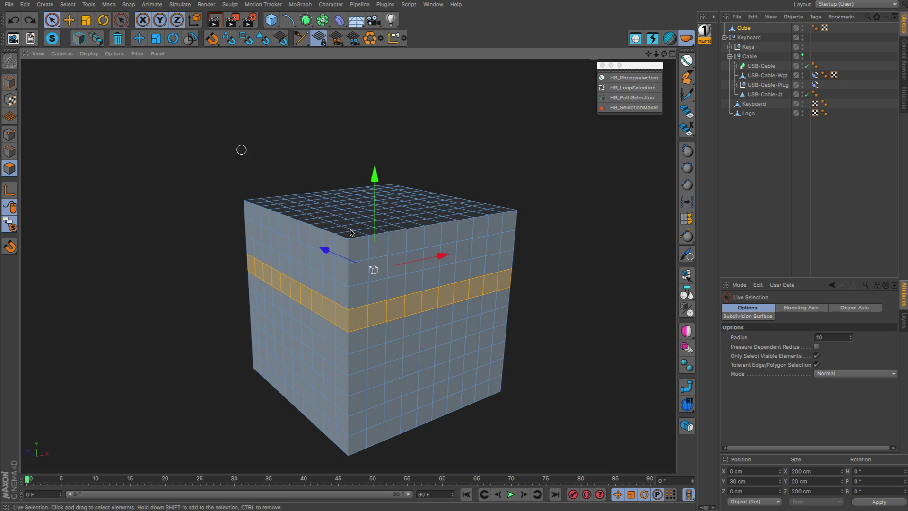
{"action": "mouse_move", "coordinate": [426, 314]}
{"action": "left_mouse_down"}
{"action": "mouse_move", "coordinate": [455, 337]}
{"action": "mouse_move", "coordinate": [445, 272]}
{"action": "mouse_move", "coordinate": [403, 306]}
{"action": "mouse_move", "coordinate": [428, 316]}
{"action": "mouse_move", "coordinate": [419, 319]}
{"action": "left_mouse_up"}
{"action": "middle_click_drag", "start_coordinate": [444, 305], "coordinate": [463, 298], "text": "alt"}
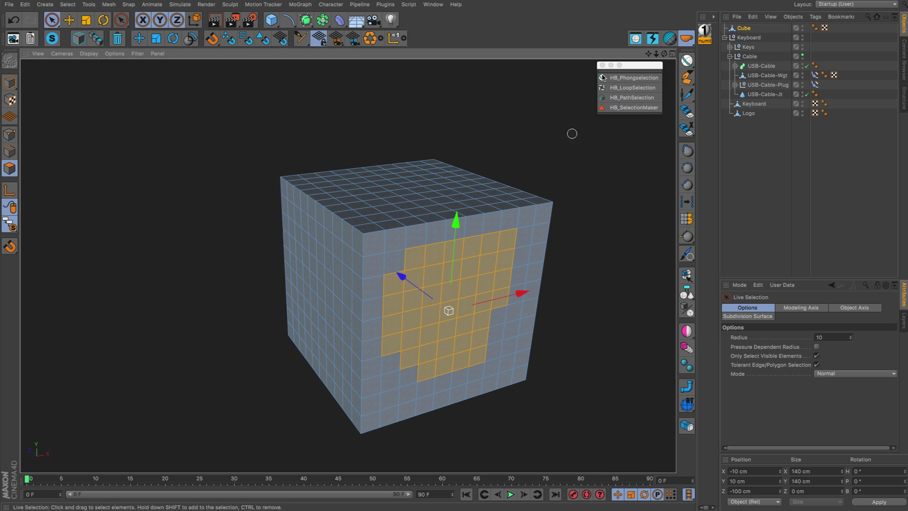
Run HB_SelectionMaker on the painted polygons and name the selection "some Polygons".
{"action": "left_click", "coordinate": [630, 107]}
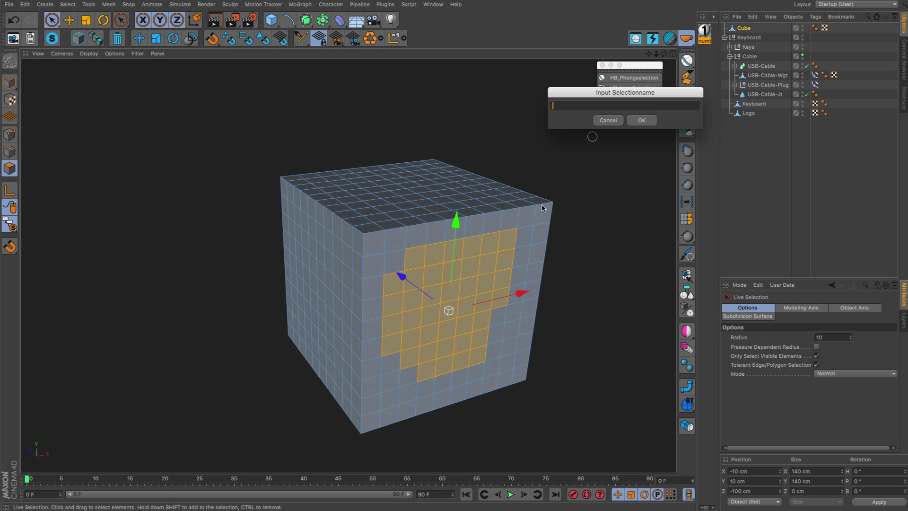
{"action": "left_click_drag", "start_coordinate": [602, 93], "coordinate": [466, 88]}
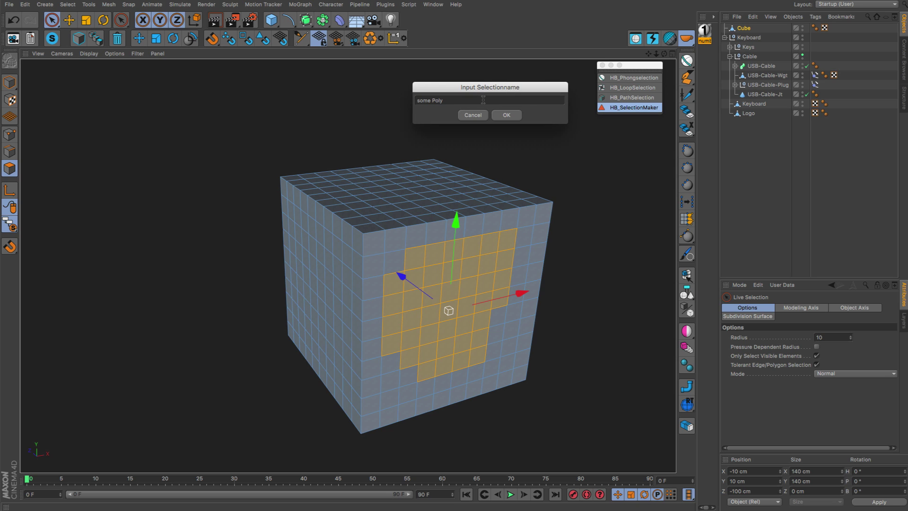
{"action": "key", "text": "Return"}
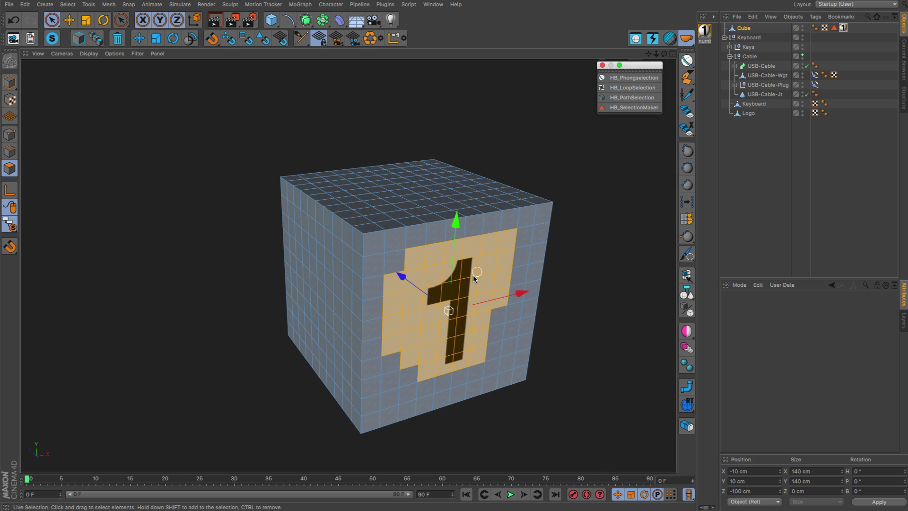
{"action": "left_click_drag", "start_coordinate": [475, 278], "coordinate": [480, 211], "text": "alt"}
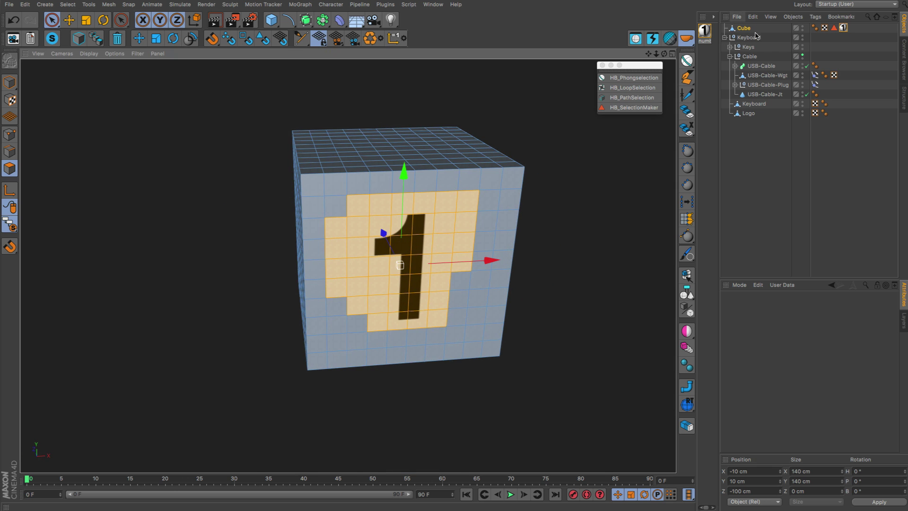
Examine the name of the cube's new polygon selection tag and the selection restriction in its texture tag.
{"action": "left_click", "coordinate": [835, 28]}
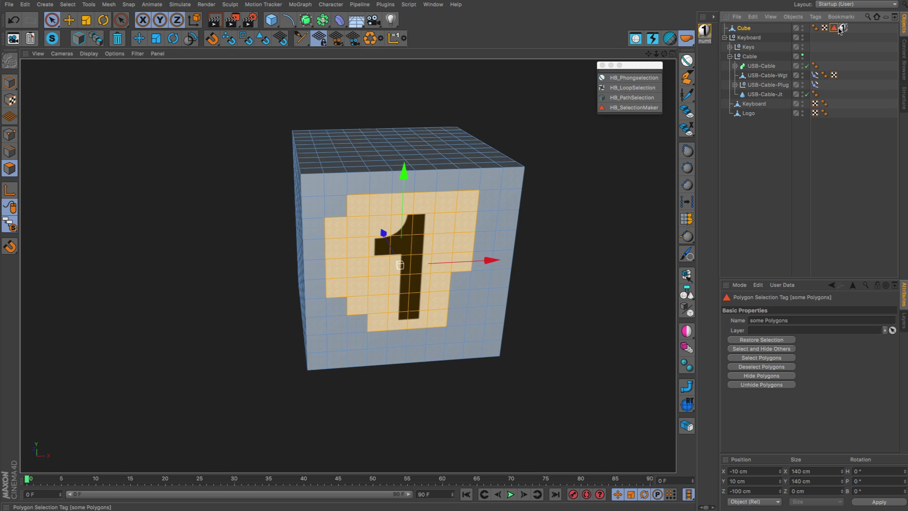
{"action": "left_click", "coordinate": [800, 319]}
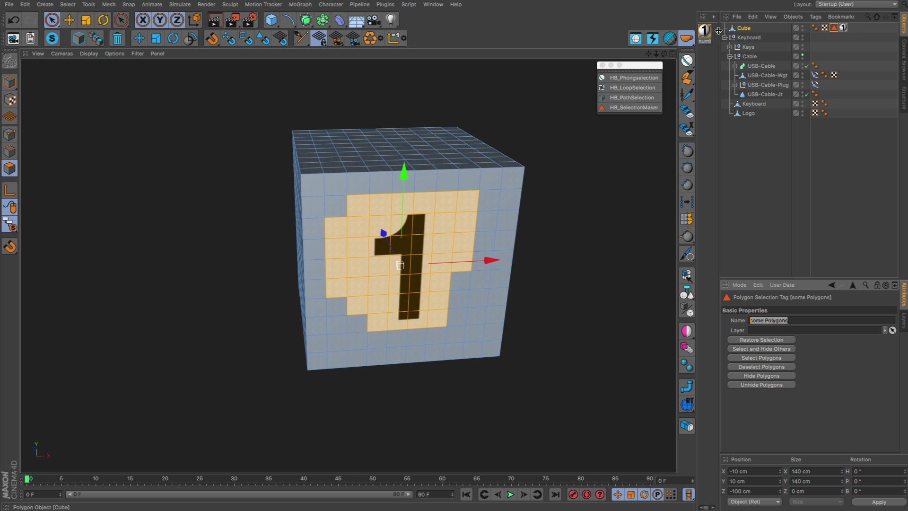
{"action": "left_click", "coordinate": [844, 27]}
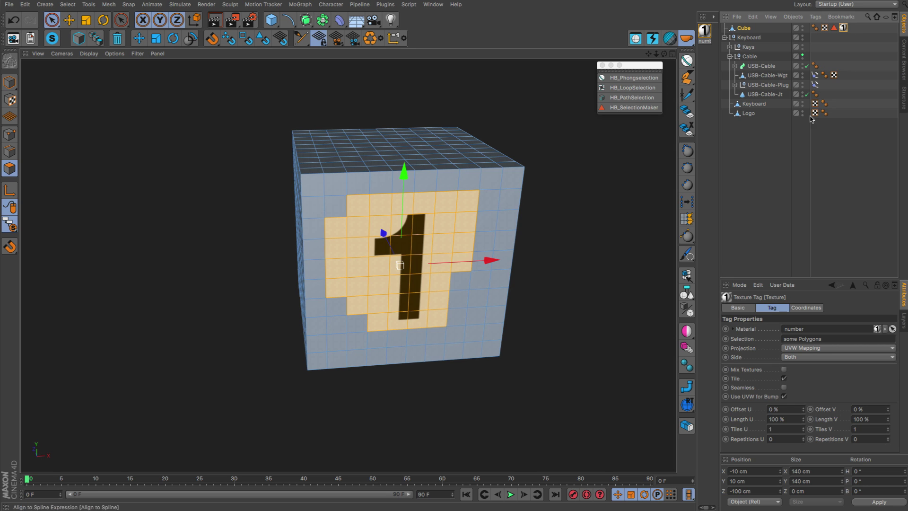
{"action": "left_click", "coordinate": [801, 338]}
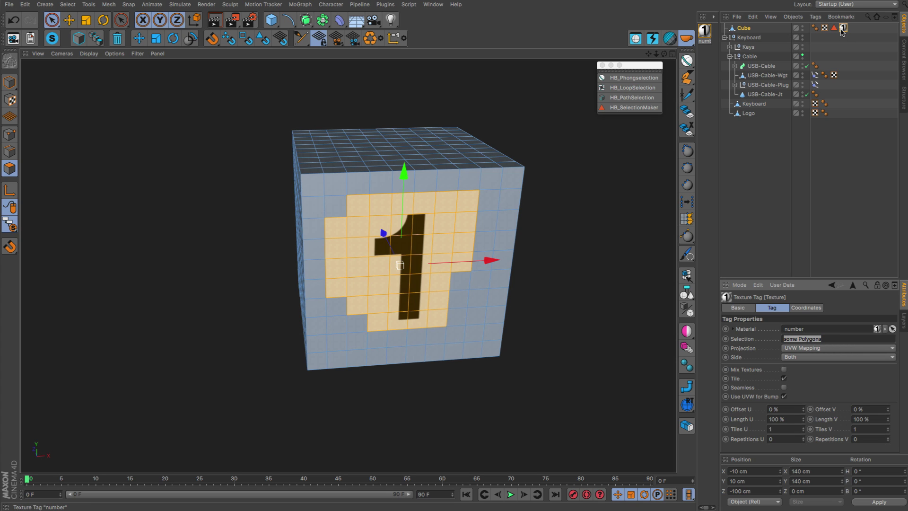
{"action": "left_click_drag", "start_coordinate": [719, 47], "coordinate": [720, 53]}
{"action": "left_click_drag", "start_coordinate": [428, 221], "coordinate": [433, 242], "text": "alt"}
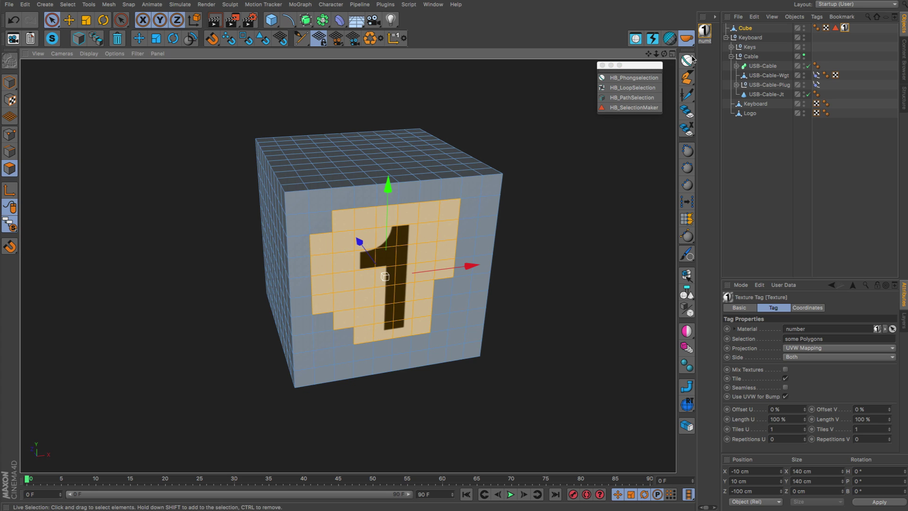
Deselect the number material and run HB_SelectionMaker on the same polygons with the selection name TESTSelection.
{"action": "left_click", "coordinate": [712, 64]}
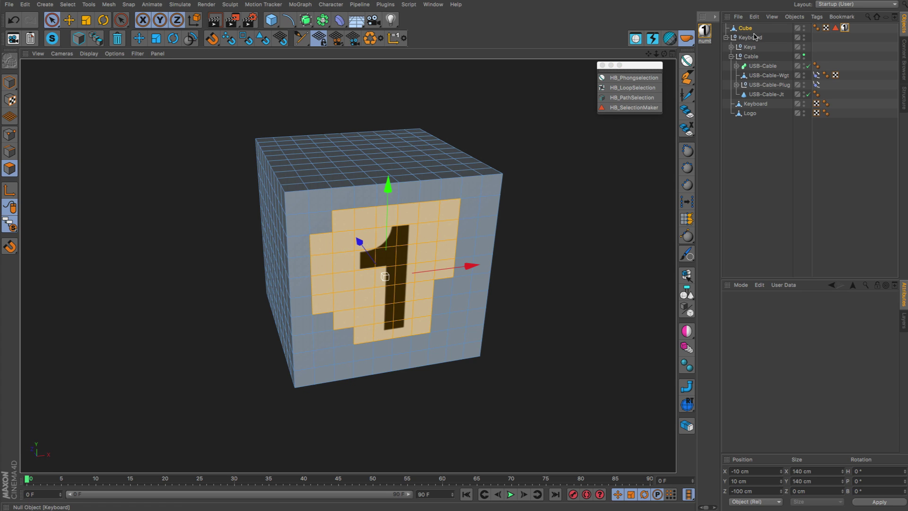
{"action": "left_click", "coordinate": [619, 109]}
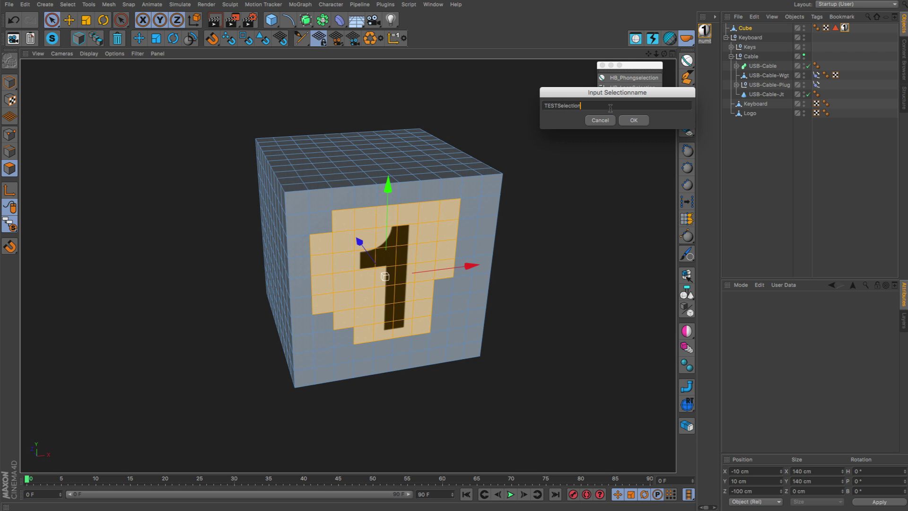
{"action": "key", "text": "Return"}
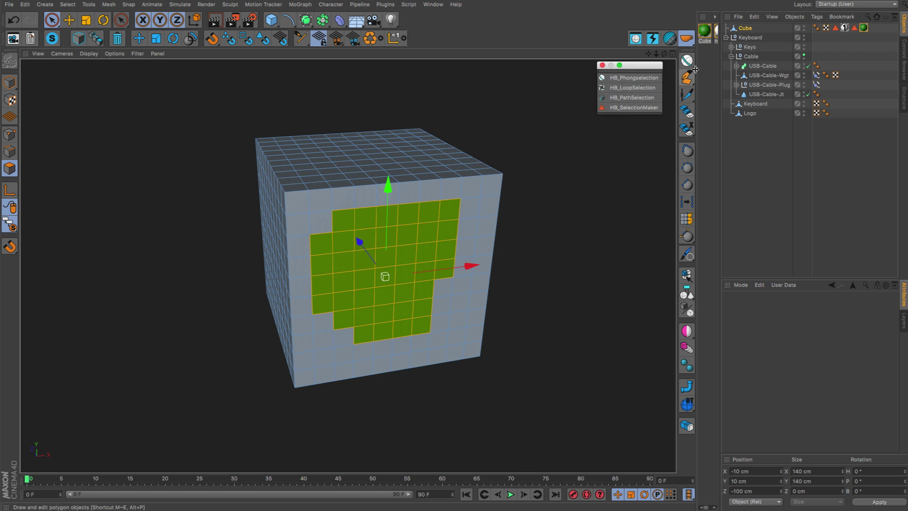
Widen the Material Manager so its materials are in view and close the floating selection script palette.
{"action": "left_click_drag", "start_coordinate": [695, 69], "coordinate": [607, 66]}
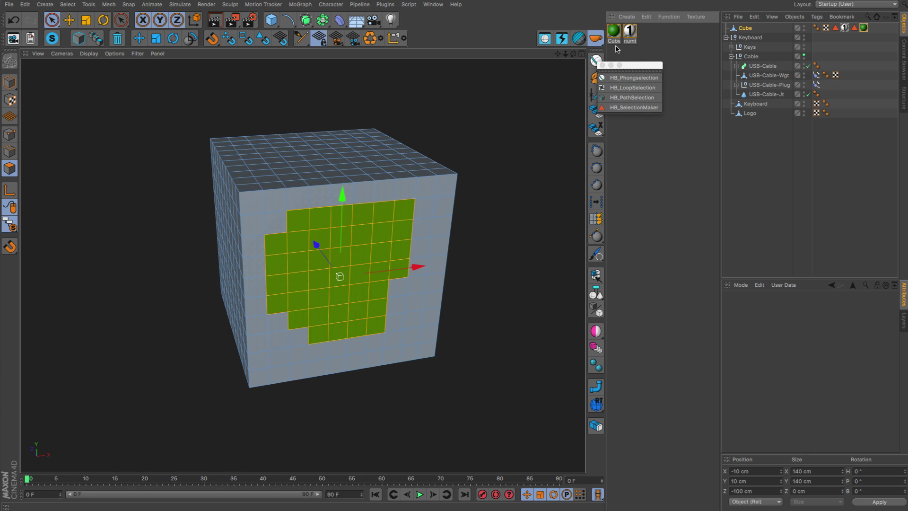
{"action": "left_click", "coordinate": [603, 66]}
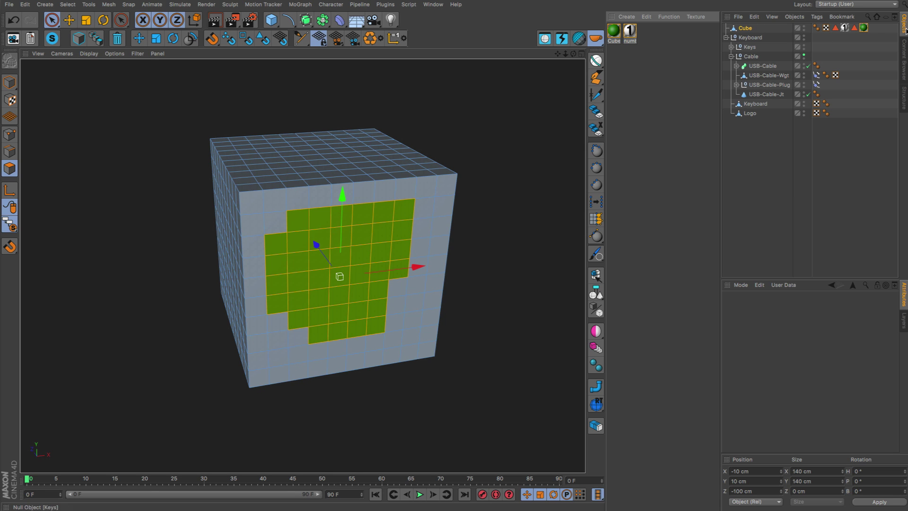
Examine the cube's green texture tag and the name of the TESTSelection polygon selection tag.
{"action": "left_click", "coordinate": [864, 28]}
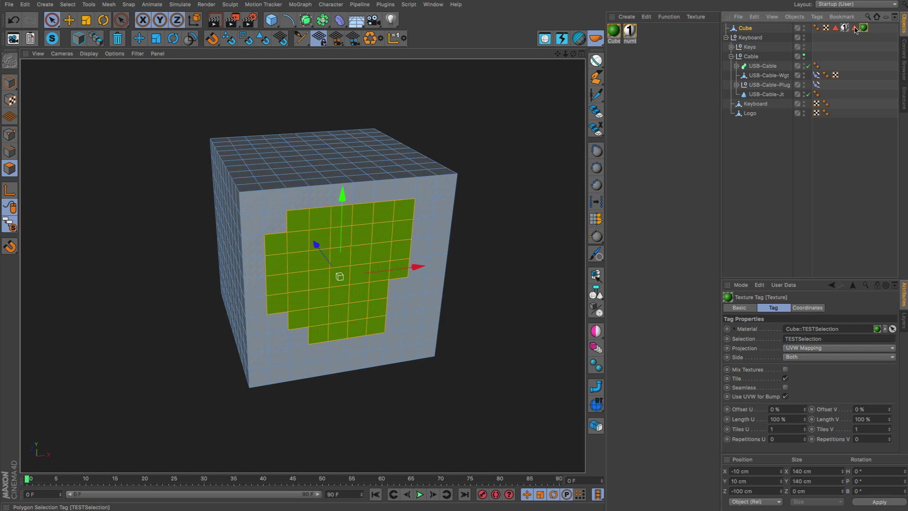
{"action": "left_click", "coordinate": [855, 28]}
{"action": "left_click", "coordinate": [864, 28]}
{"action": "left_click", "coordinate": [855, 28]}
{"action": "left_click", "coordinate": [790, 324]}
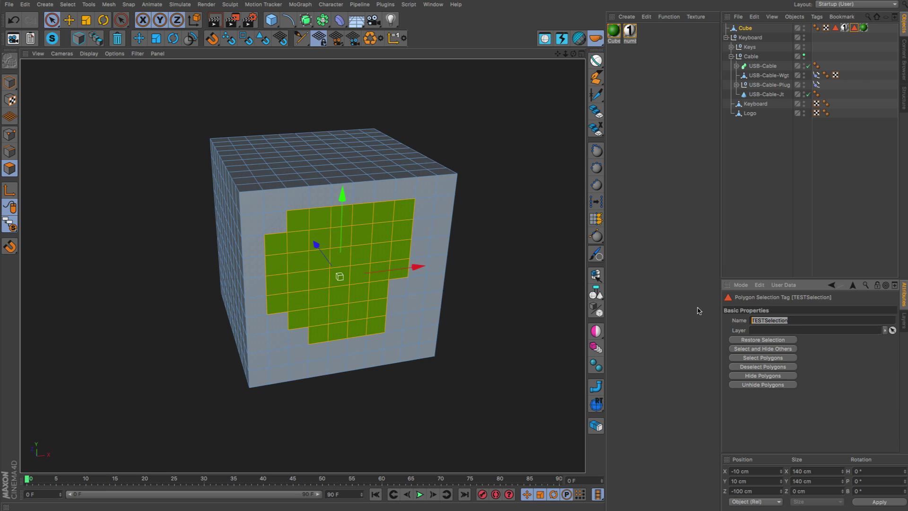
Open the green material in the Material Editor, examine its name, and close the editor.
{"action": "double_click", "coordinate": [615, 32]}
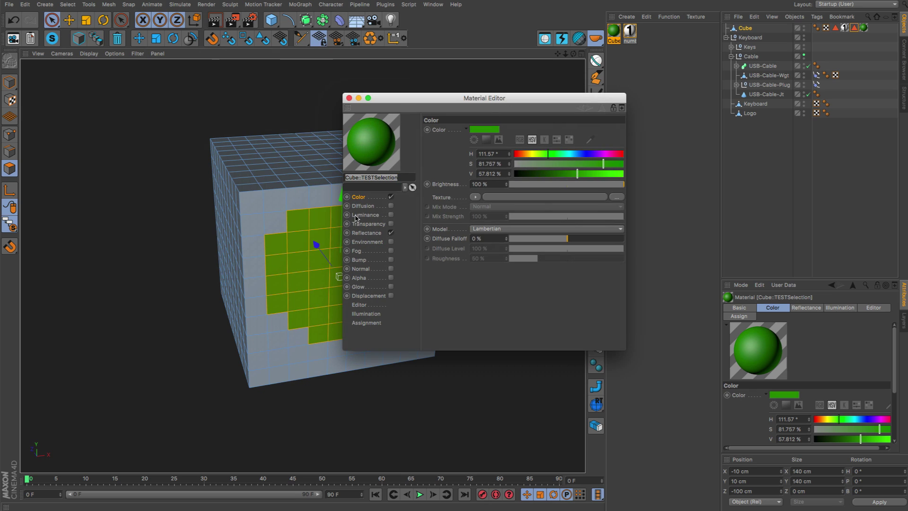
{"action": "left_click", "coordinate": [358, 177]}
{"action": "left_click_drag", "start_coordinate": [332, 180], "coordinate": [325, 180]}
{"action": "left_click", "coordinate": [381, 178]}
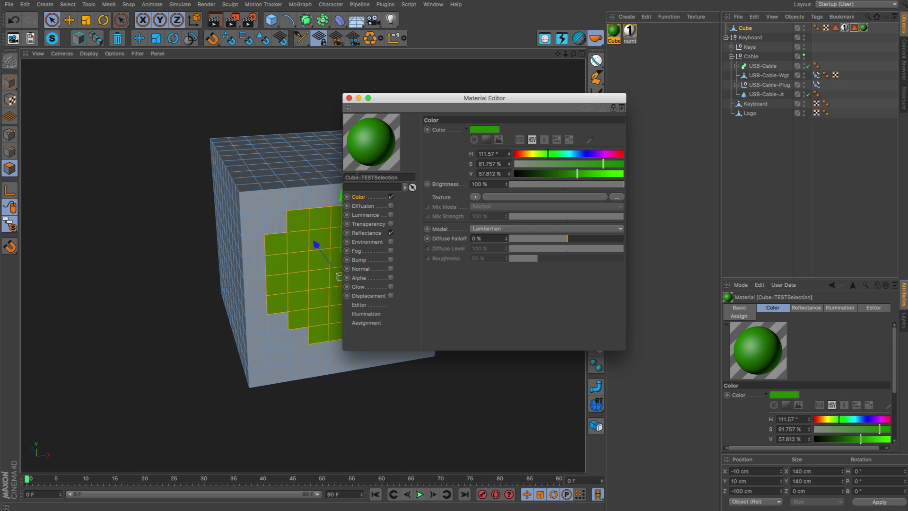
{"action": "left_click", "coordinate": [349, 98]}
{"action": "left_click_drag", "start_coordinate": [368, 232], "coordinate": [387, 226], "text": "alt"}
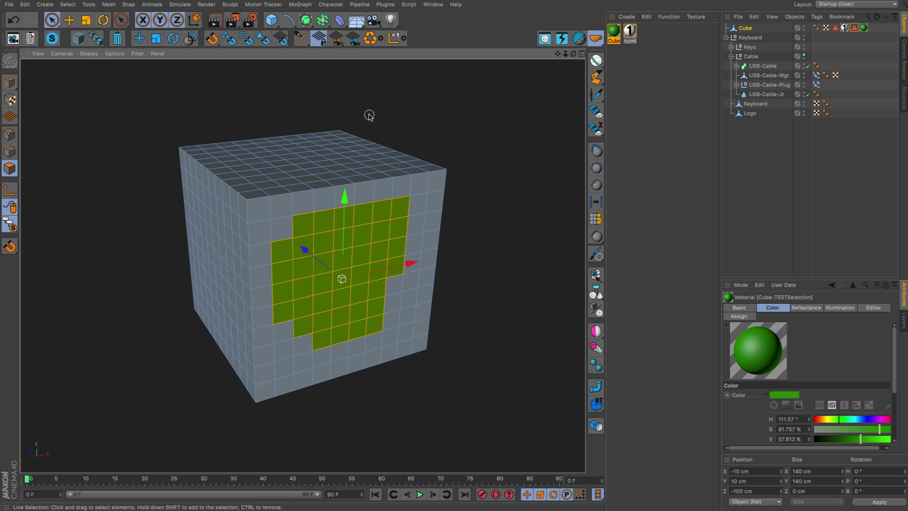
Close the current scene without saving and add a Figure primitive to the empty scene.
{"action": "key", "text": "super+w"}
{"action": "key", "text": "super+d"}
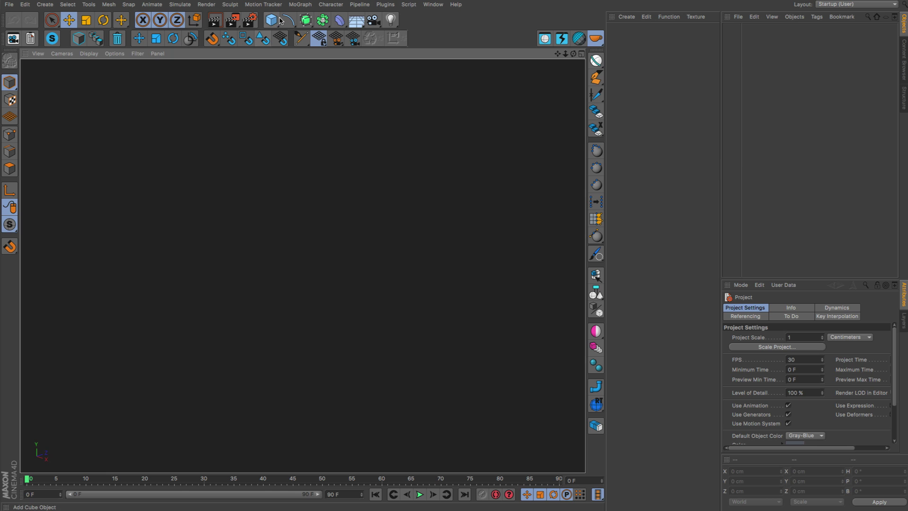
{"action": "left_click", "coordinate": [281, 21]}
{"action": "left_click", "coordinate": [419, 85]}
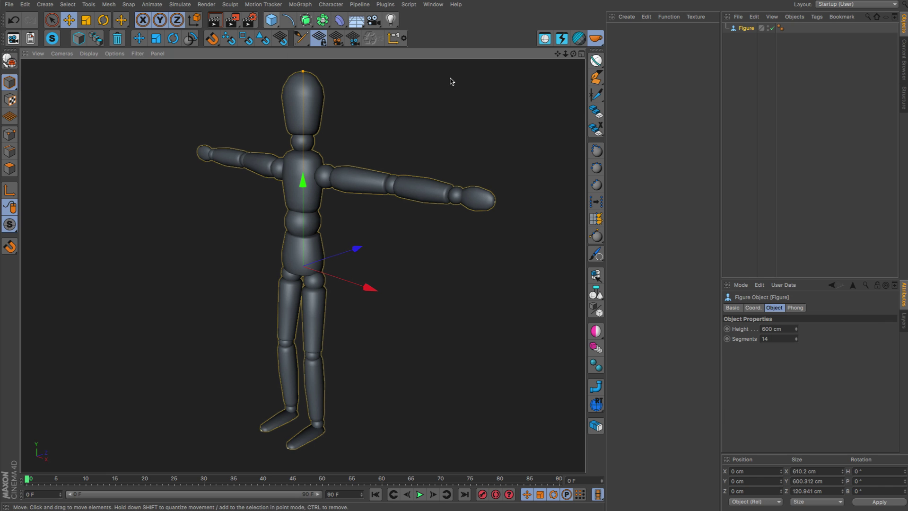
Make the Figure editable and deselect it.
{"action": "key", "text": "c"}
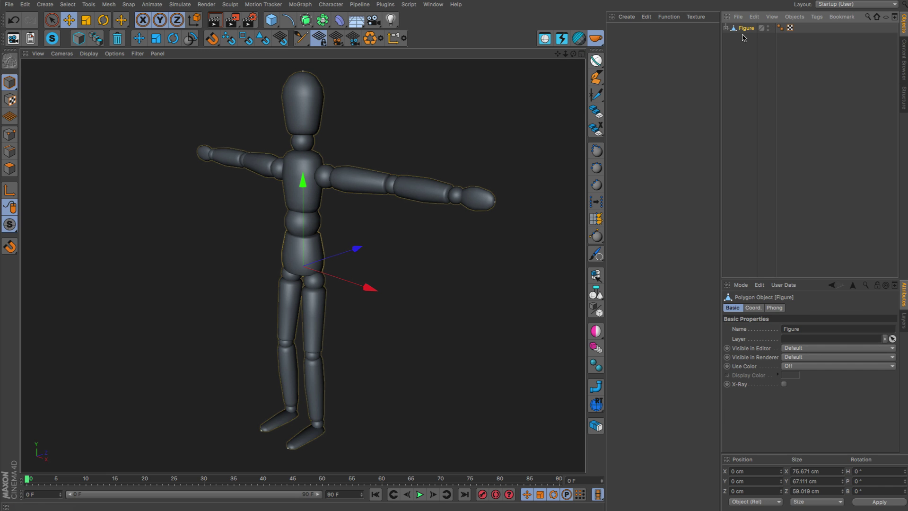
{"action": "key", "text": "ctrl+a"}
{"action": "left_click", "coordinate": [736, 47]}
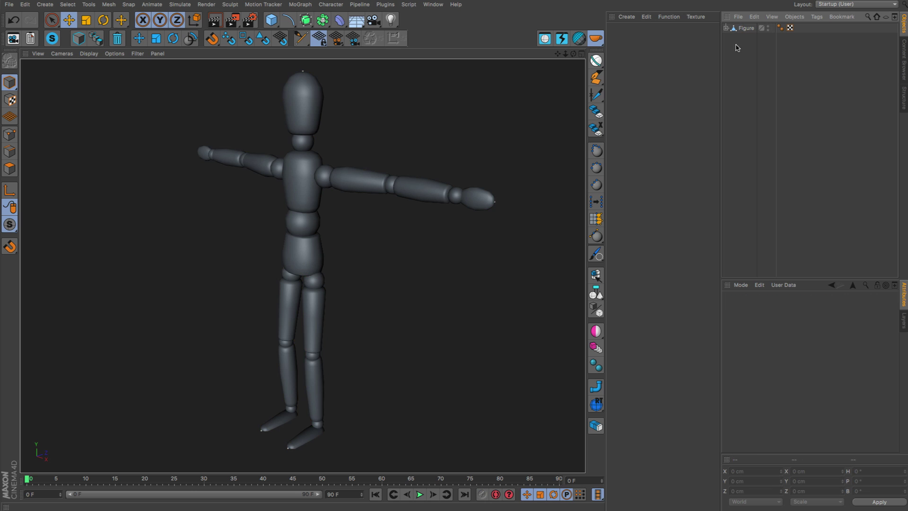
Select the Figure with all its child objects and merge them into a single polygon object, deleting the originals.
{"action": "key", "text": "ctrl+a"}
{"action": "left_click", "coordinate": [787, 16]}
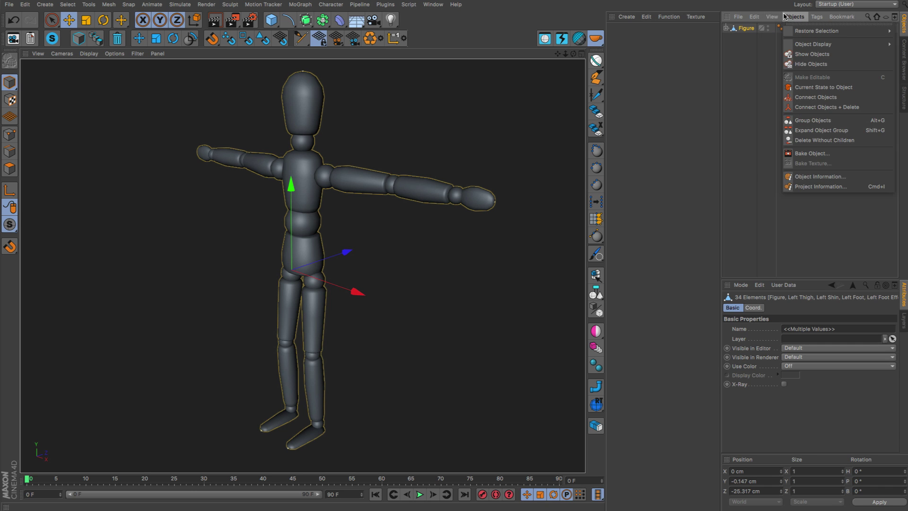
{"action": "left_click", "coordinate": [753, 16]}
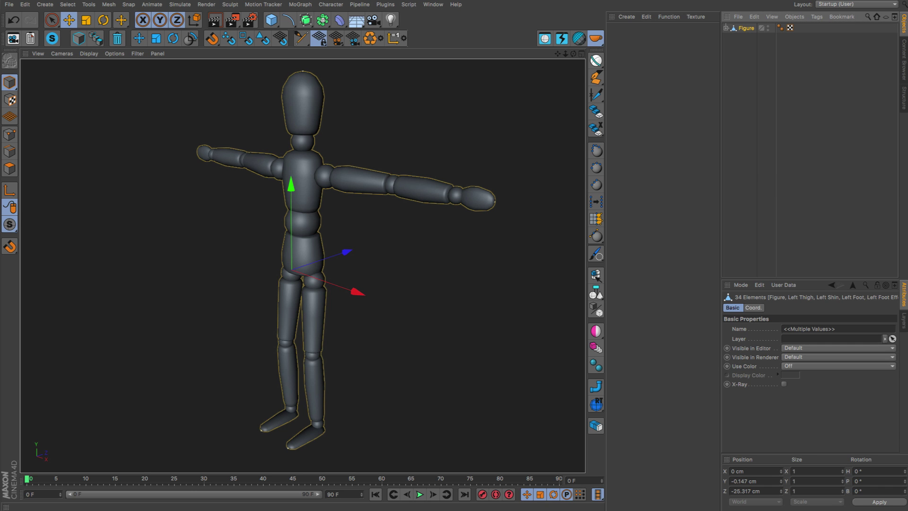
{"action": "left_click_drag", "start_coordinate": [595, 285], "coordinate": [617, 303]}
{"action": "key", "text": "Delete"}
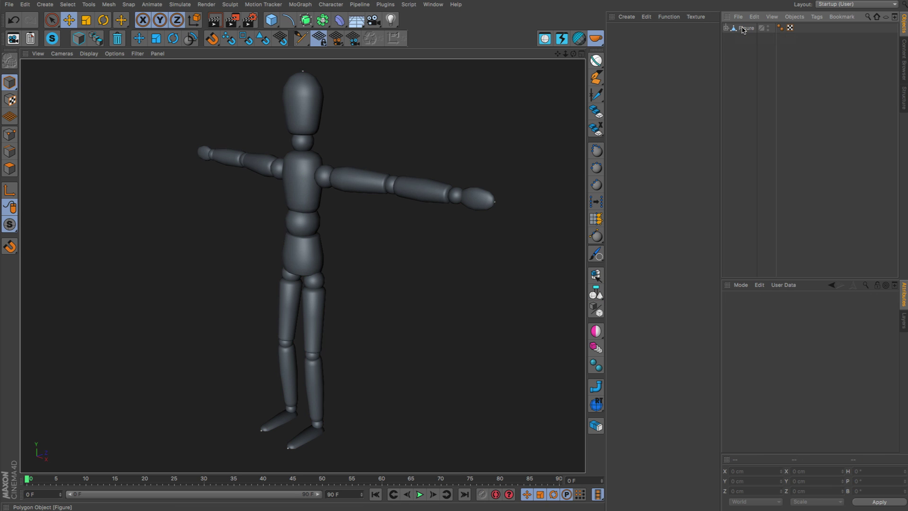
{"action": "left_click", "coordinate": [745, 28]}
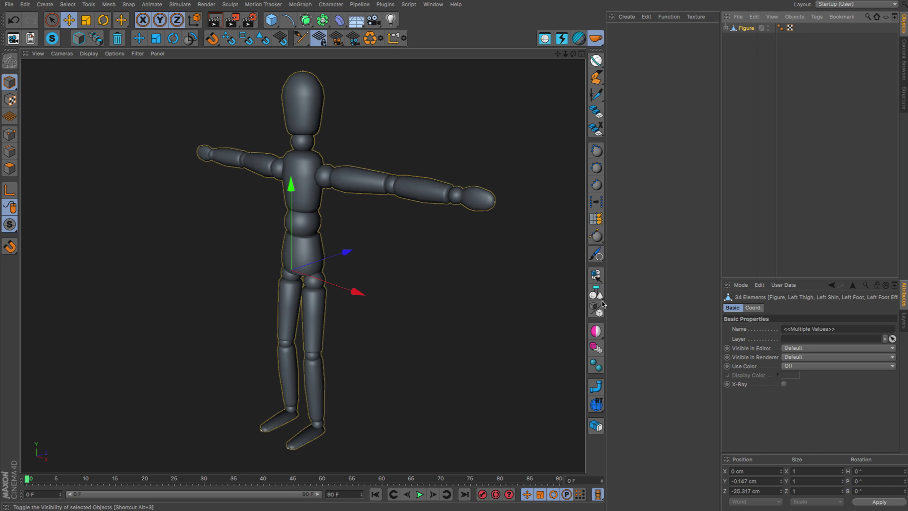
{"action": "left_click_drag", "start_coordinate": [602, 299], "coordinate": [629, 320]}
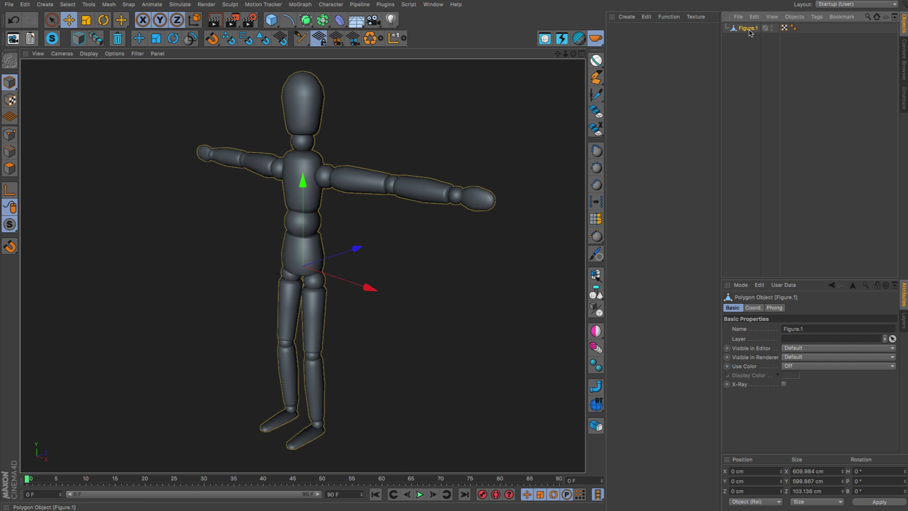
Select both upper arms and forearms with Phong Break Selection and create a named selection tag with its own material using the selection maker script.
{"action": "left_click_drag", "start_coordinate": [227, 308], "coordinate": [265, 313], "text": "alt"}
{"action": "middle_click_drag", "start_coordinate": [265, 313], "coordinate": [350, 331], "text": "alt"}
{"action": "right_click_drag", "start_coordinate": [350, 331], "coordinate": [389, 307], "text": "alt"}
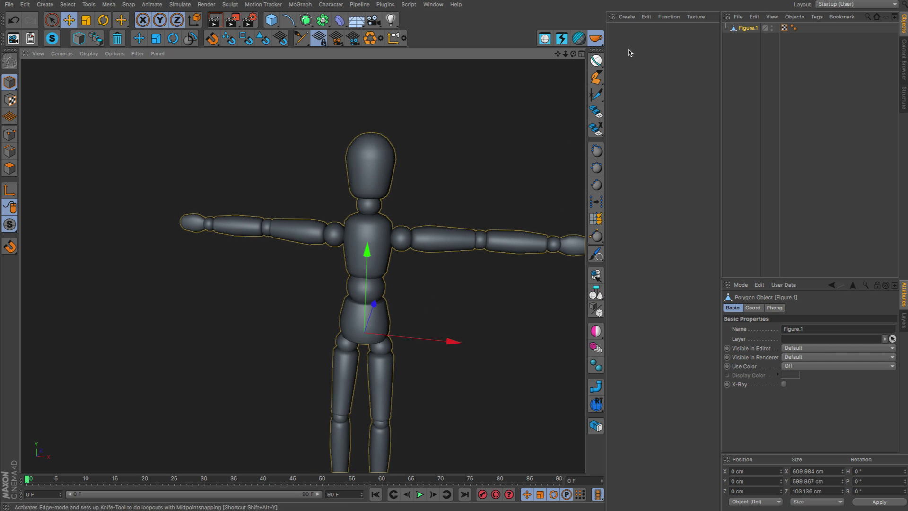
{"action": "left_click", "coordinate": [599, 62]}
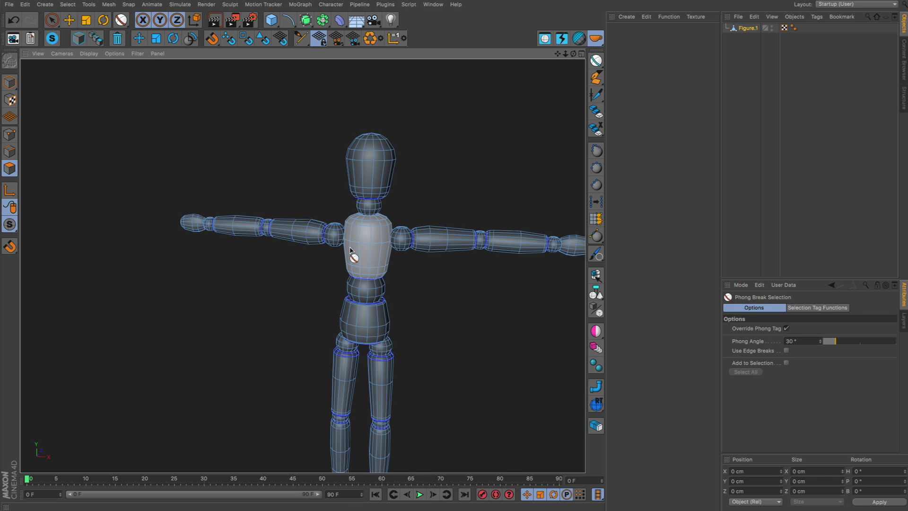
{"action": "middle_click_drag", "start_coordinate": [445, 245], "coordinate": [492, 239], "text": "alt"}
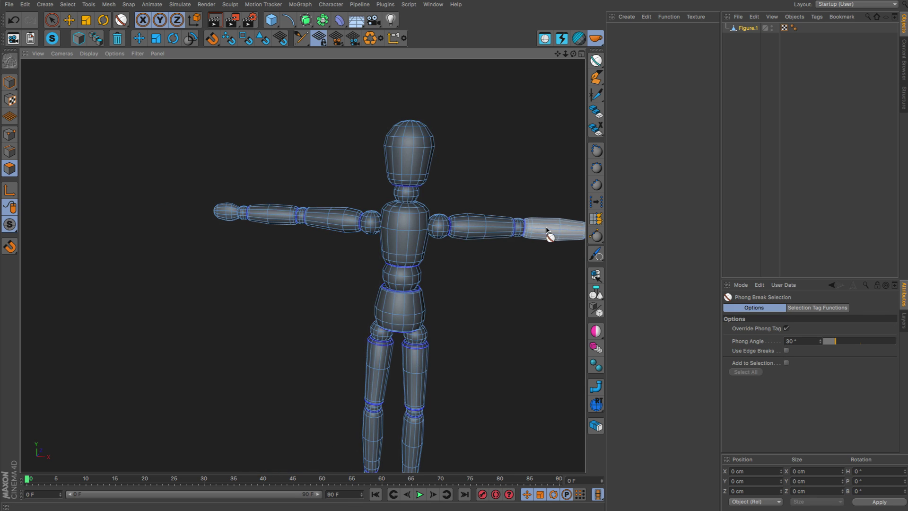
{"action": "middle_click_drag", "start_coordinate": [547, 233], "coordinate": [420, 219], "text": "alt"}
{"action": "left_click_drag", "start_coordinate": [263, 217], "coordinate": [436, 219], "text": "alt"}
{"action": "mouse_move", "coordinate": [256, 223]}
{"action": "left_mouse_down", "text": "alt"}
{"action": "mouse_move", "coordinate": [167, 219]}
{"action": "mouse_move", "coordinate": [255, 219]}
{"action": "mouse_move", "coordinate": [253, 211]}
{"action": "left_mouse_up", "text": "alt"}
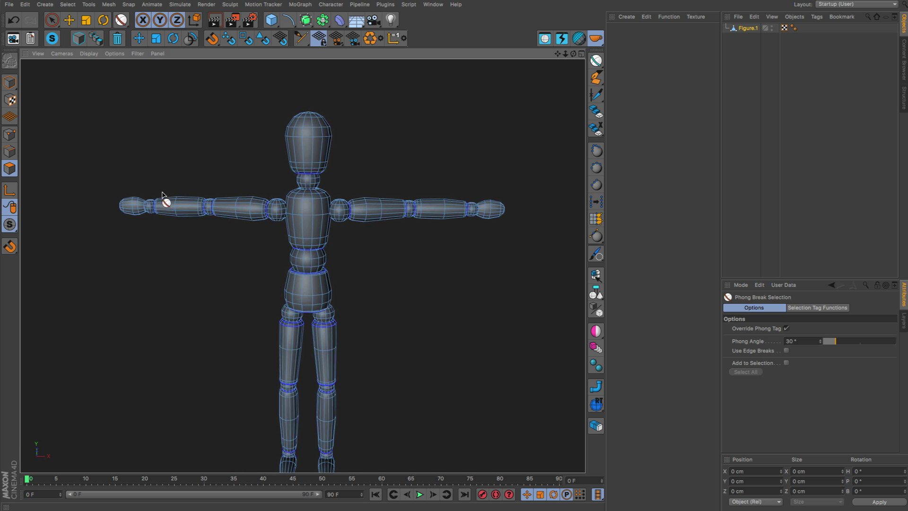
{"action": "left_click", "coordinate": [178, 205]}
{"action": "left_click", "coordinate": [242, 216], "text": "shift"}
{"action": "left_click", "coordinate": [373, 211], "text": "shift"}
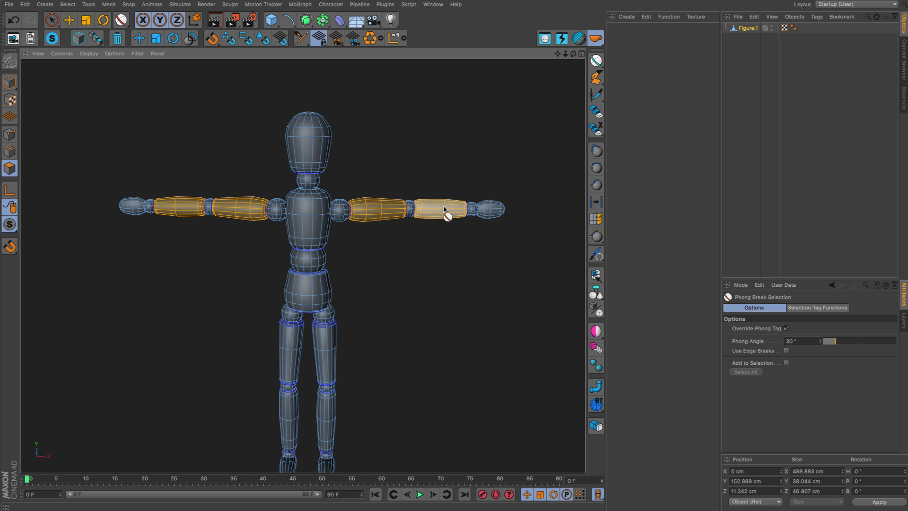
{"action": "left_click", "coordinate": [440, 210], "text": "shift"}
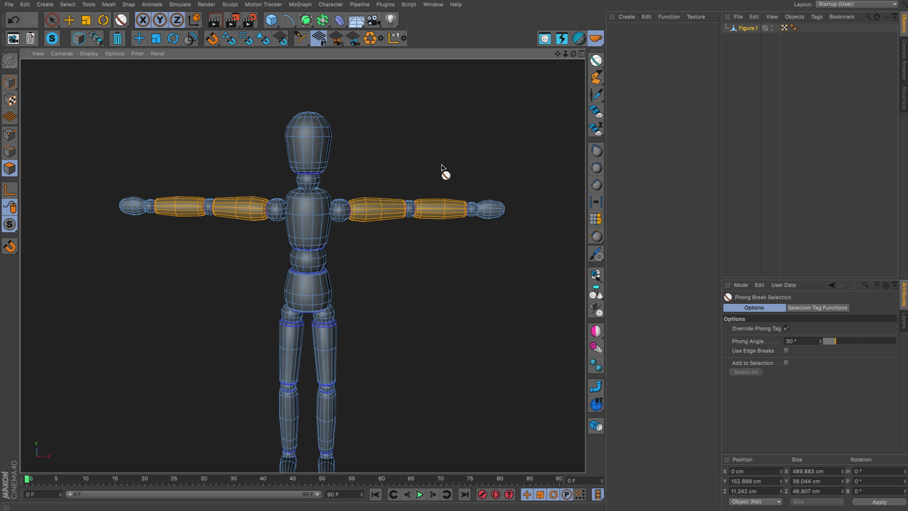
{"action": "key", "text": "alt+s"}
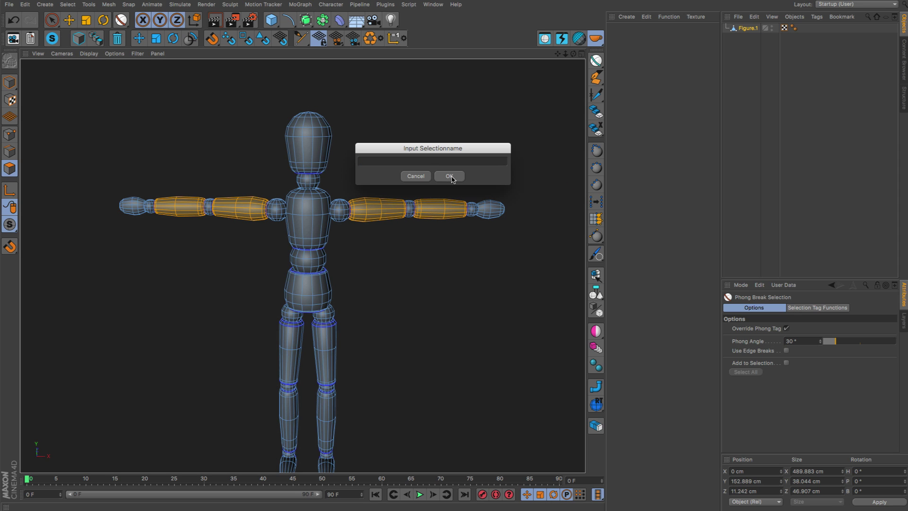
{"action": "left_click", "coordinate": [450, 177]}
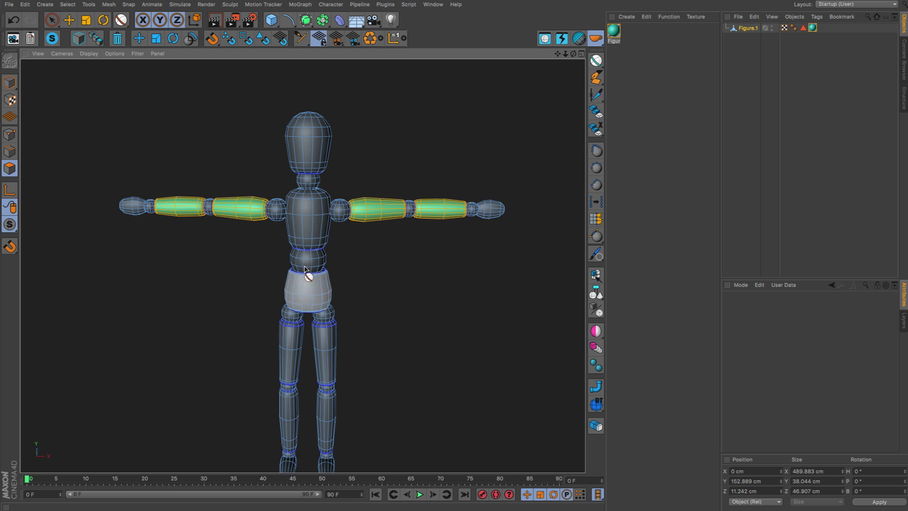
Select the figure's head and create a selection tag named Head with its own material using the selection maker script.
{"action": "left_click", "coordinate": [292, 145]}
{"action": "key", "text": "shift+s"}
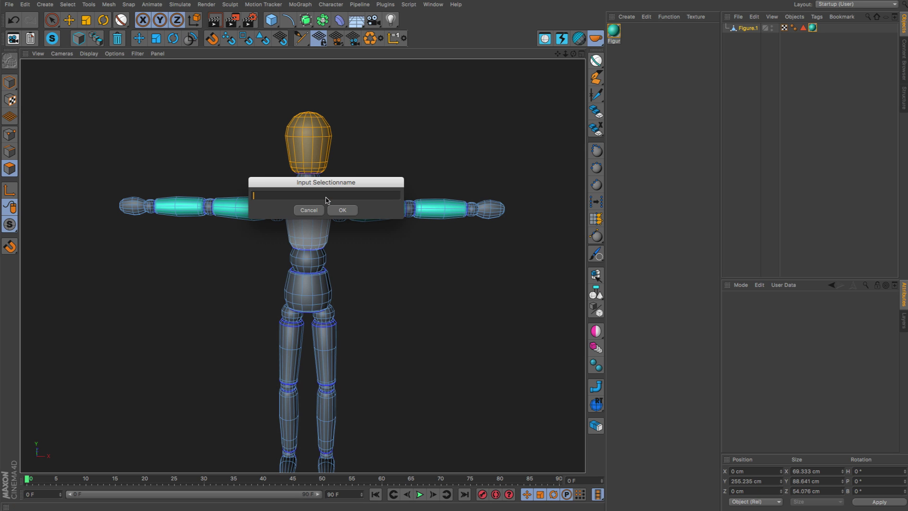
{"action": "type", "text": "Head"}
{"action": "key", "text": "Return"}
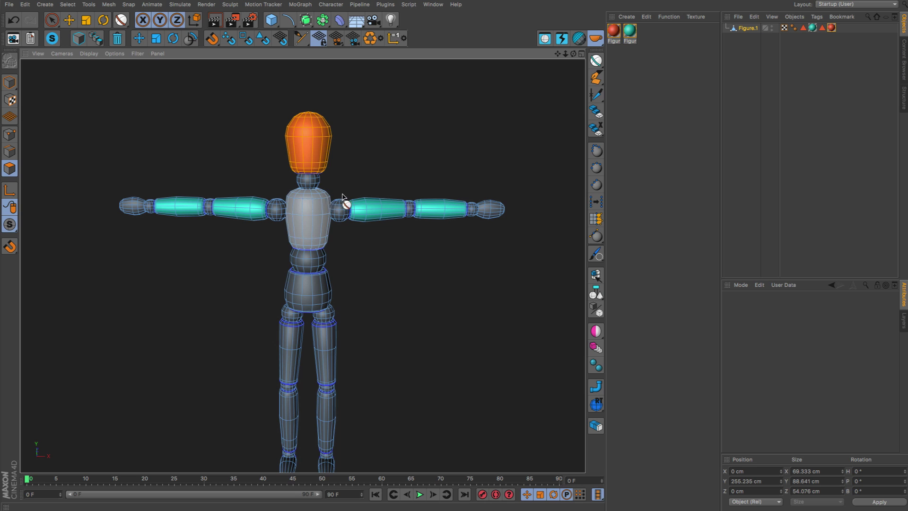
Select the chest, abdomen and pelvis and create a selection named Body with its own material.
{"action": "left_click", "coordinate": [317, 224]}
{"action": "left_click", "coordinate": [310, 260], "text": "shift"}
{"action": "left_click", "coordinate": [306, 284], "text": "shift"}
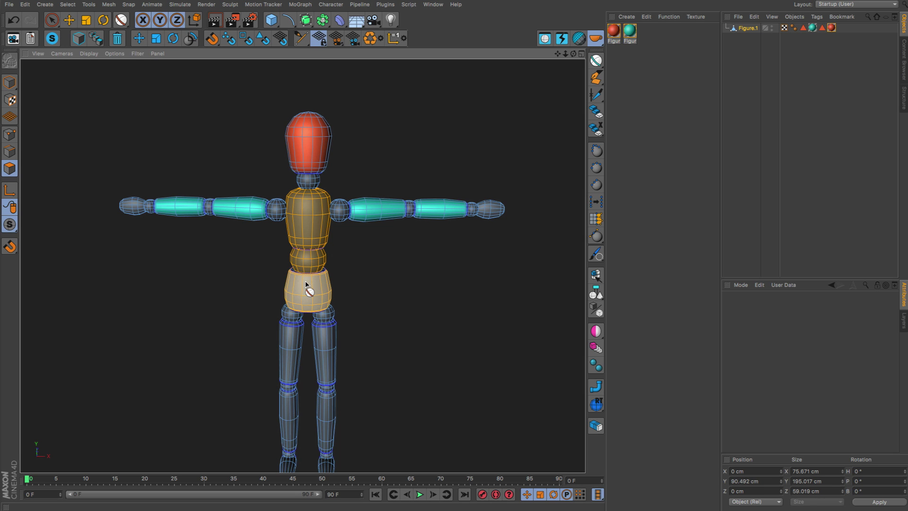
{"action": "key", "text": "shift+s"}
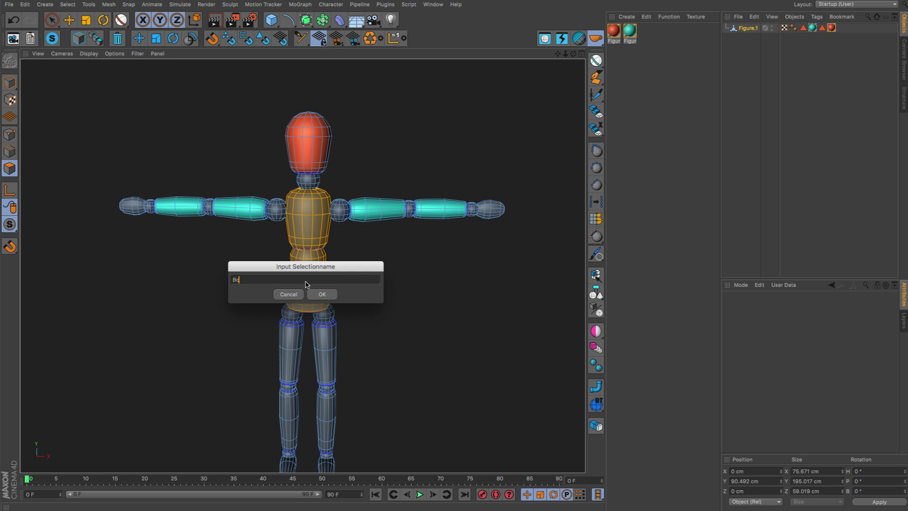
{"action": "type", "text": "Body"}
{"action": "key", "text": "Return"}
Select both thighs and shins and create a selection named Leg with its own material.
{"action": "left_click", "coordinate": [324, 350]}
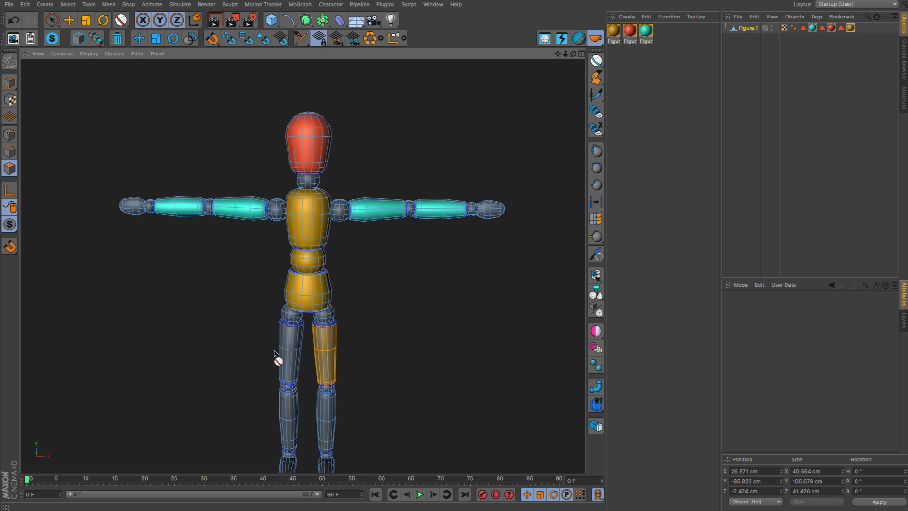
{"action": "left_click", "coordinate": [286, 359], "text": "shift"}
{"action": "left_click", "coordinate": [300, 428], "text": "shift"}
{"action": "left_click", "coordinate": [329, 425], "text": "shift"}
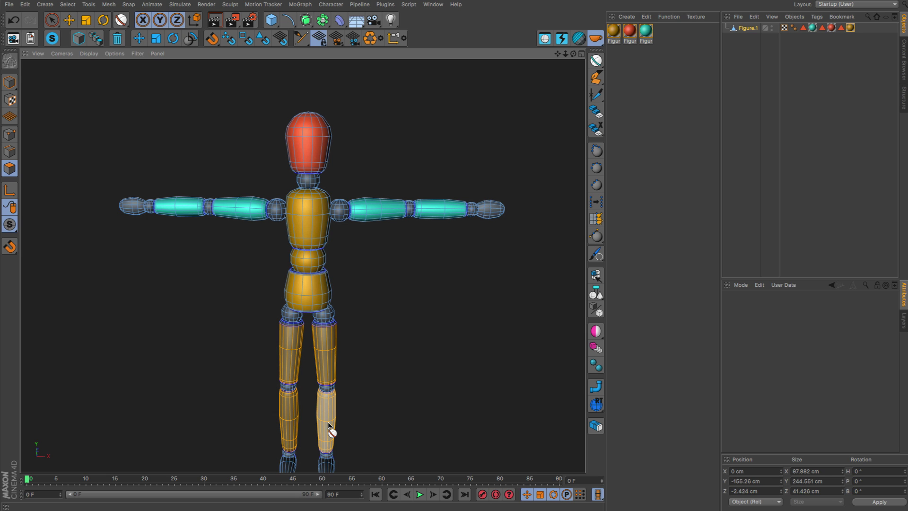
{"action": "middle_click_drag", "start_coordinate": [322, 379], "coordinate": [328, 328], "text": "alt"}
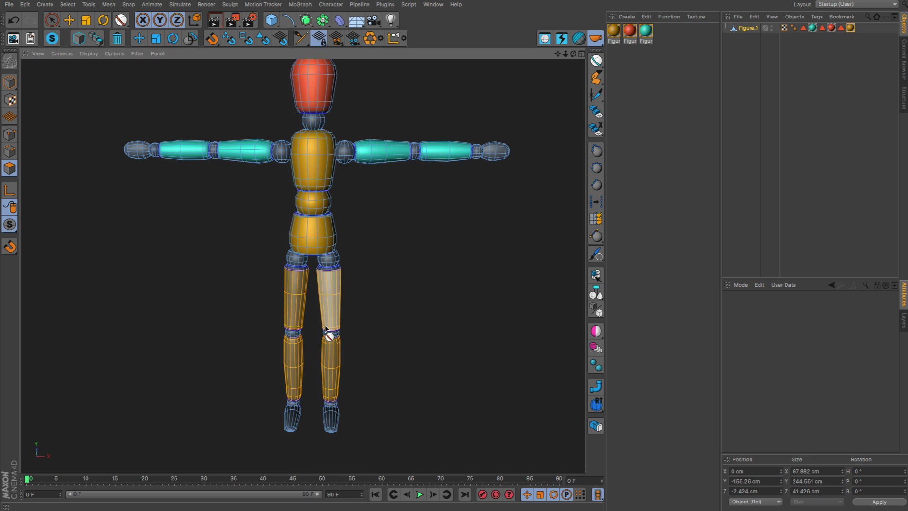
{"action": "key", "text": "shift+s"}
{"action": "type", "text": "Leg"}
{"action": "key", "text": "Return"}
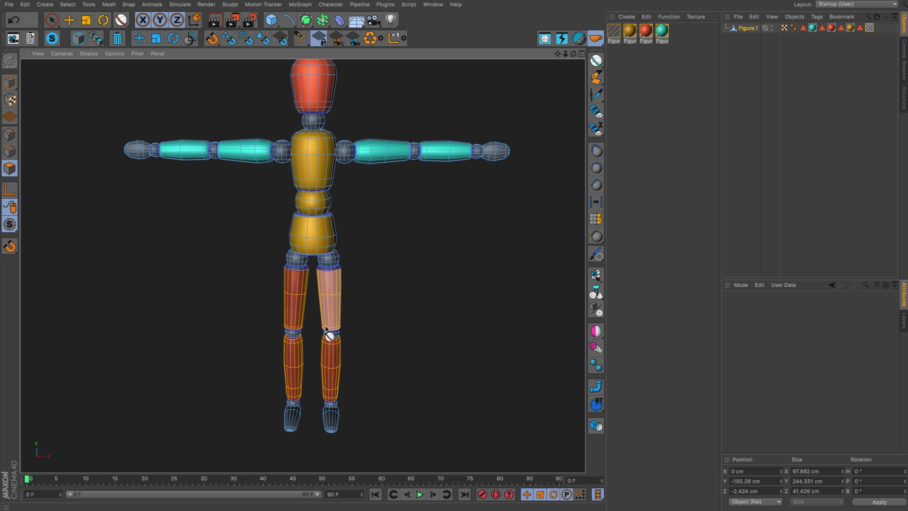
Select both feet and create a selection named Foots with its own material.
{"action": "left_click", "coordinate": [290, 420]}
{"action": "left_click", "coordinate": [330, 416], "text": "shift"}
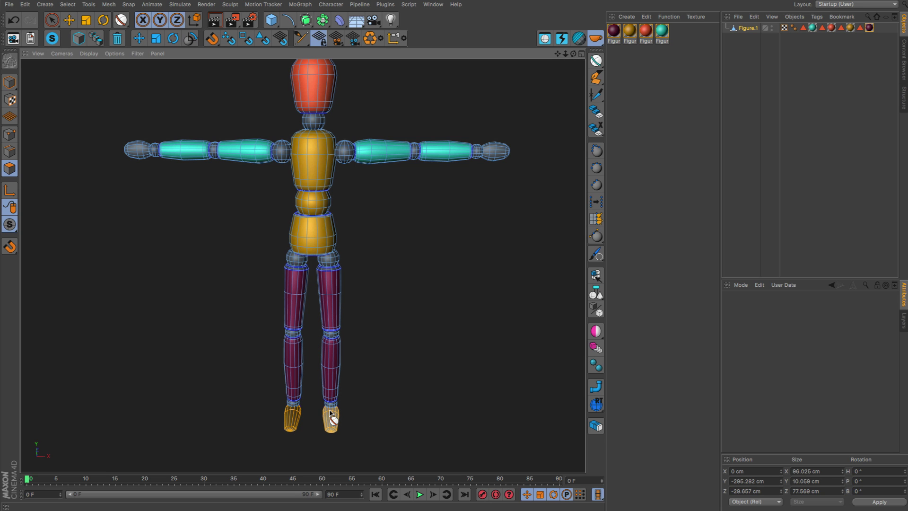
{"action": "key", "text": "shift+s"}
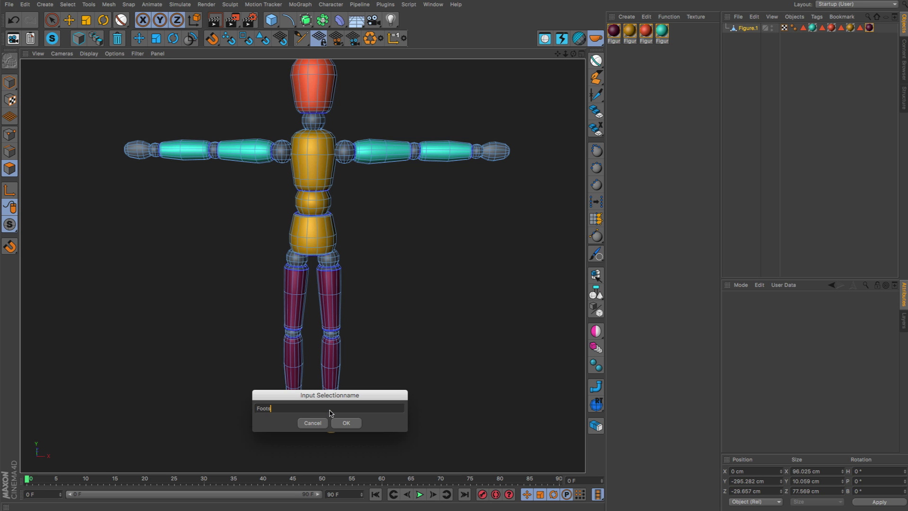
{"action": "key", "text": "Return"}
Select the neck and both arms' shoulder, elbow and wrist joints with Phong Break Selection.
{"action": "middle_click_drag", "start_coordinate": [314, 203], "coordinate": [320, 216], "text": "alt"}
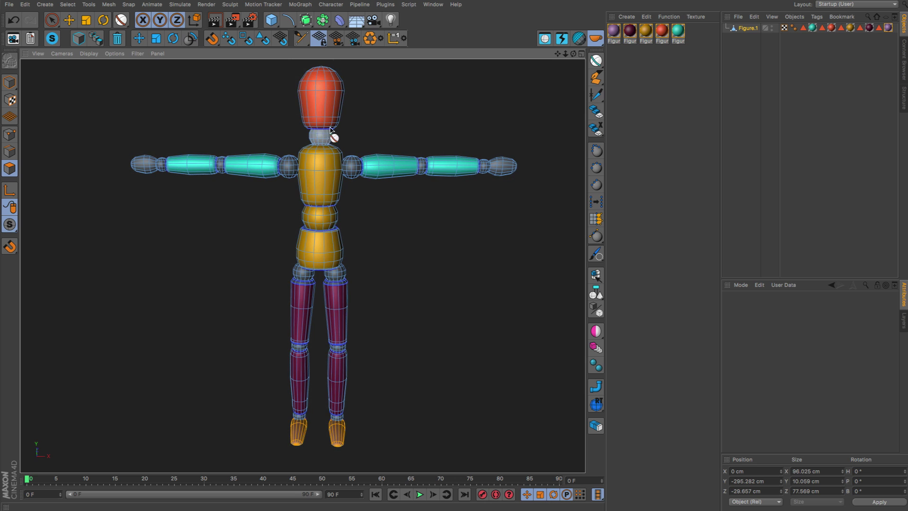
{"action": "left_click", "coordinate": [320, 138]}
{"action": "left_click", "coordinate": [350, 163], "text": "shift"}
{"action": "left_click", "coordinate": [421, 168], "text": "shift"}
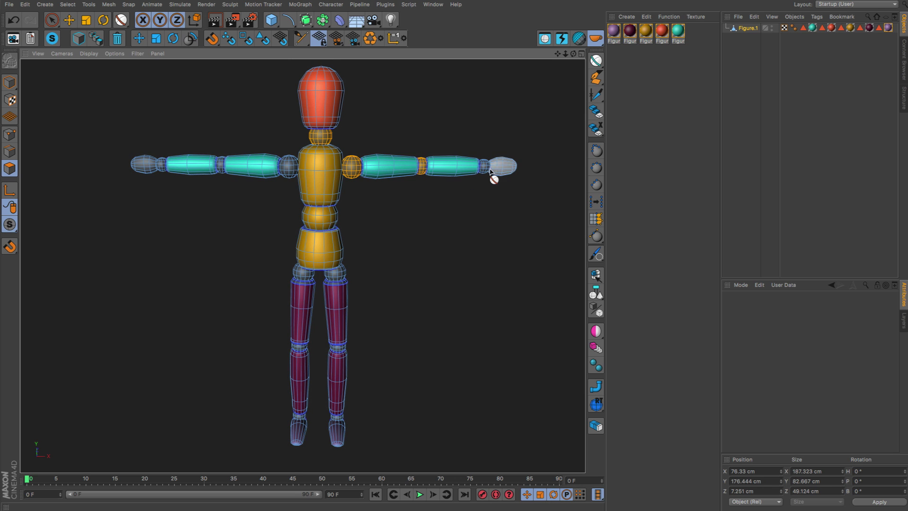
{"action": "left_click", "coordinate": [484, 168], "text": "shift"}
{"action": "left_click", "coordinate": [284, 171], "text": "shift"}
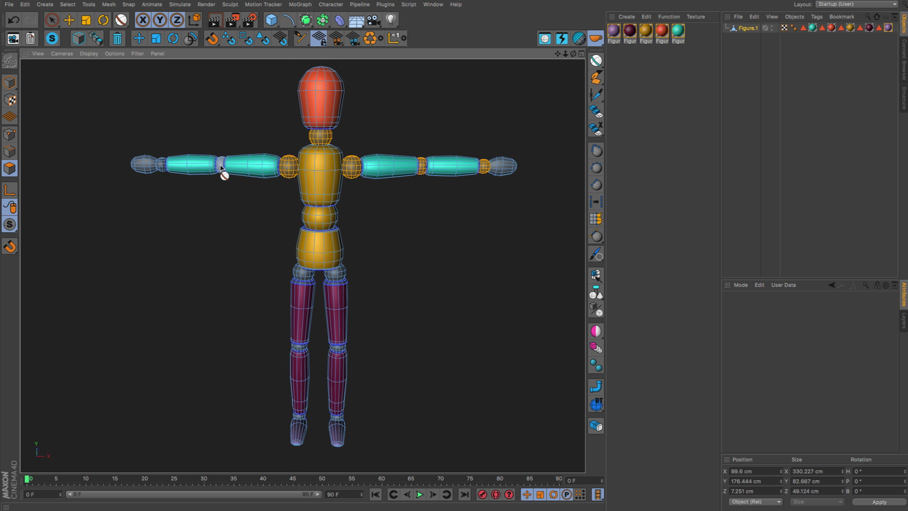
{"action": "left_click", "coordinate": [222, 168], "text": "shift"}
{"action": "left_click", "coordinate": [161, 166], "text": "shift"}
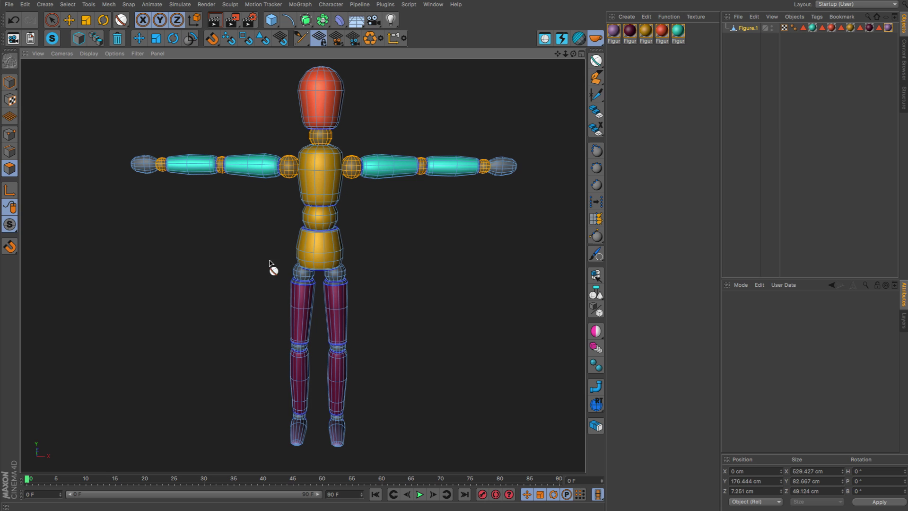
Add the hip, knee and ankle joints to the selection and create a named selection with its own material for all joints.
{"action": "left_click", "coordinate": [303, 273], "text": "shift"}
{"action": "left_click", "coordinate": [335, 273], "text": "shift"}
{"action": "left_click", "coordinate": [345, 350], "text": "shift"}
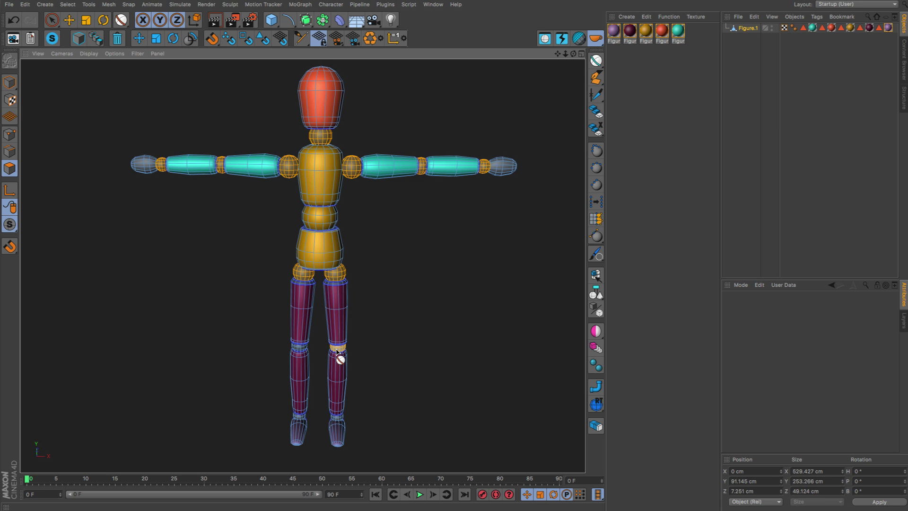
{"action": "left_click", "coordinate": [303, 349], "text": "shift"}
{"action": "left_click", "coordinate": [297, 417], "text": "shift"}
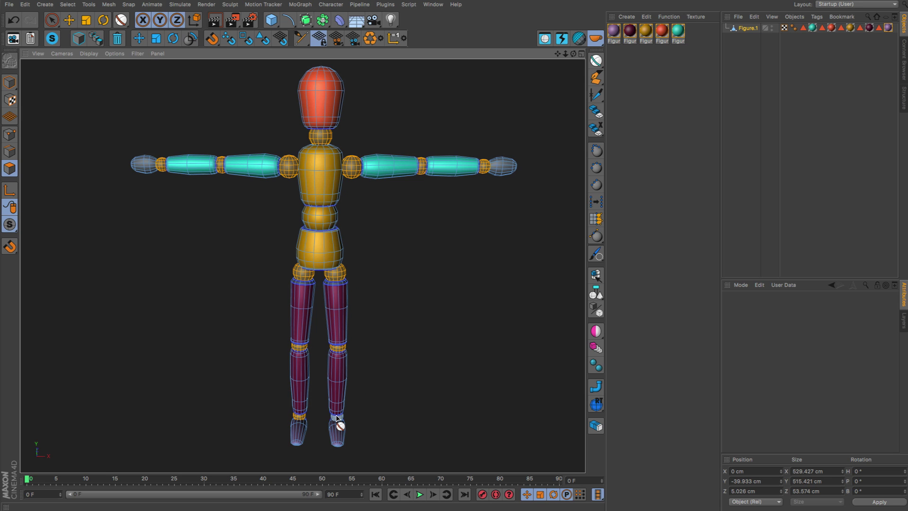
{"action": "key", "text": "shift+s"}
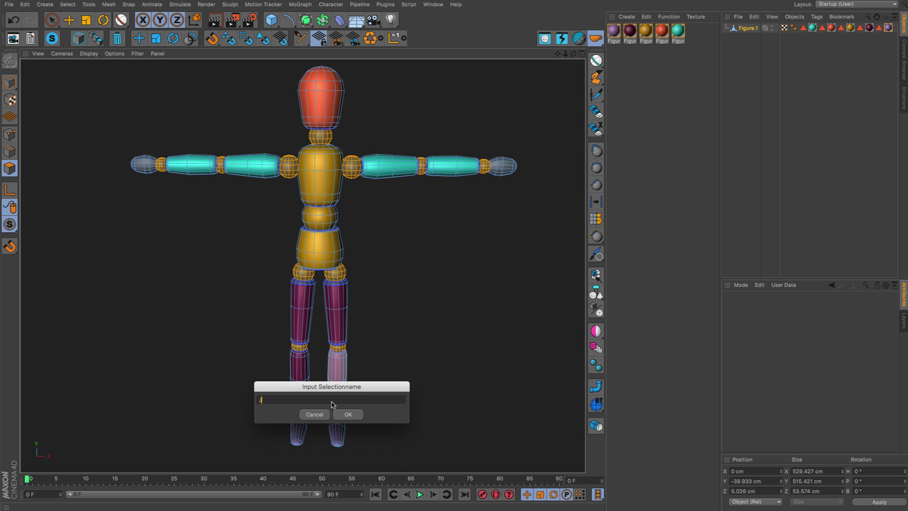
{"action": "key", "text": "Return"}
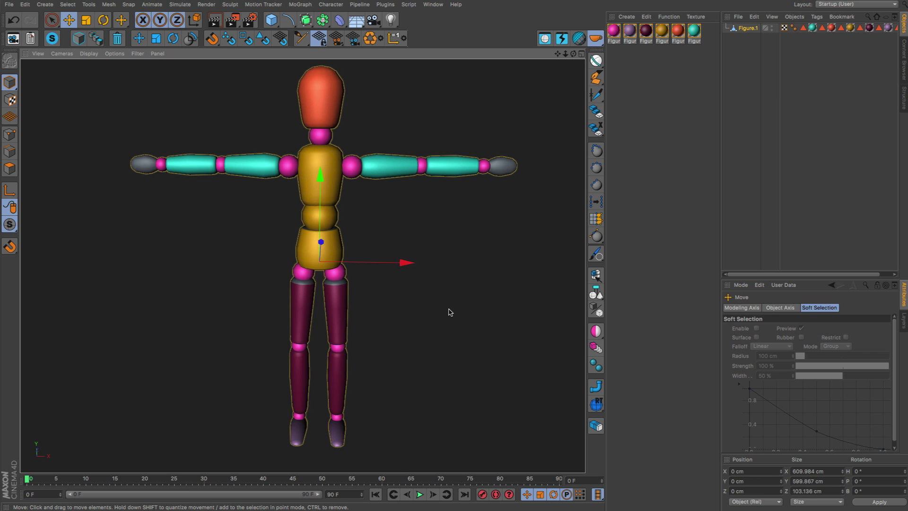
Examine the multicoloured figure and its row of selection and texture tags, and select the figure object.
{"action": "left_click_drag", "start_coordinate": [450, 311], "coordinate": [299, 271], "text": "alt"}
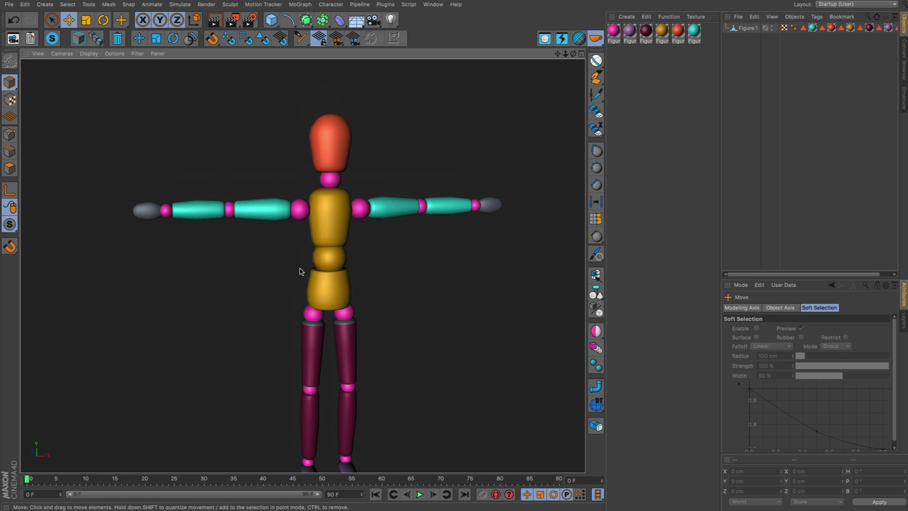
{"action": "middle_click_drag", "start_coordinate": [346, 217], "coordinate": [333, 236], "text": "alt"}
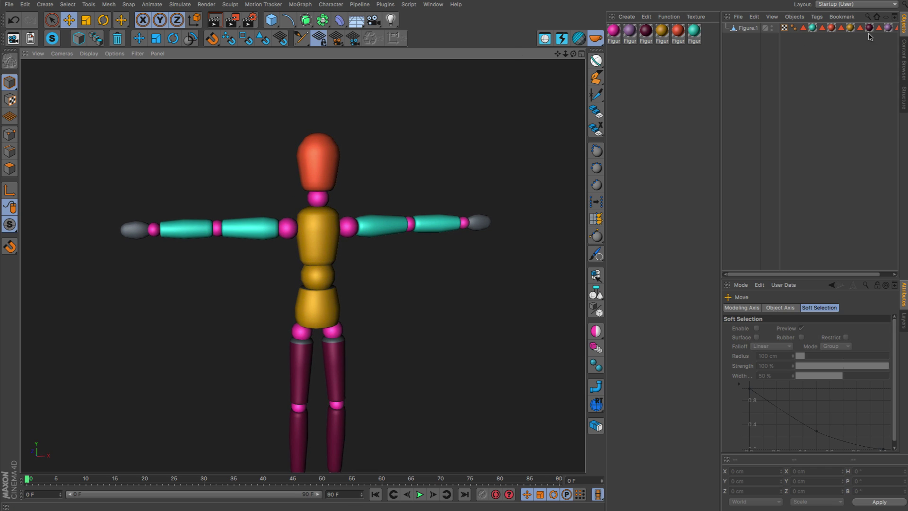
{"action": "mouse_move", "coordinate": [779, 50]}
{"action": "left_mouse_down"}
{"action": "mouse_move", "coordinate": [763, 51]}
{"action": "mouse_move", "coordinate": [782, 56]}
{"action": "left_mouse_up"}
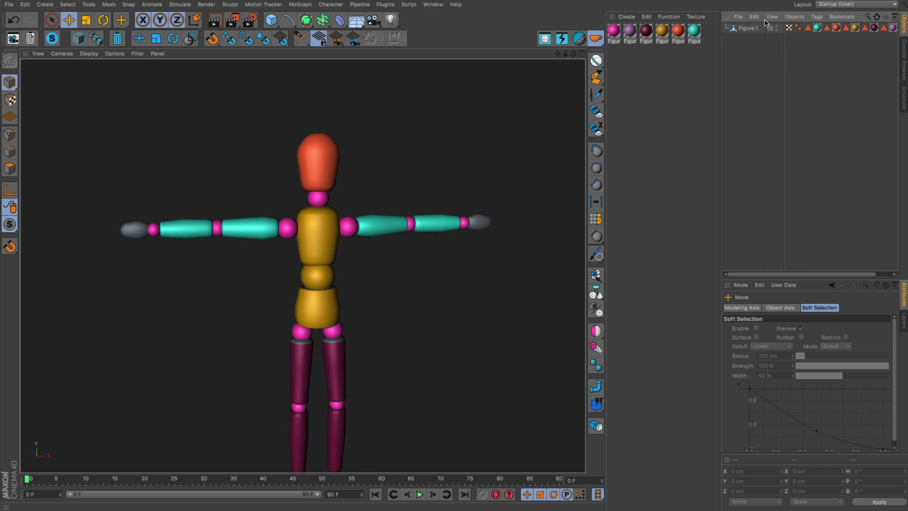
{"action": "left_click", "coordinate": [780, 27]}
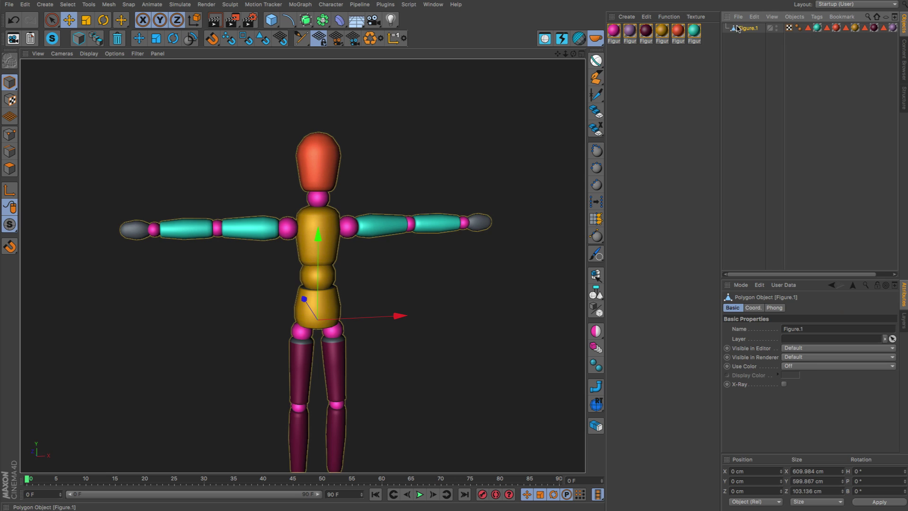
Display the object's tags vertically, expand the figure's tag list and widen the name column so the full tag names fit.
{"action": "left_click", "coordinate": [817, 17]}
{"action": "mouse_move", "coordinate": [773, 17]}
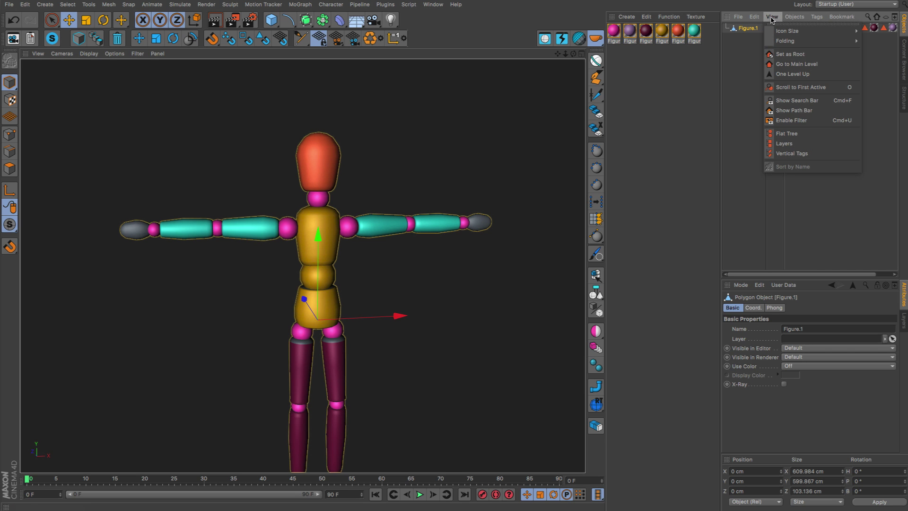
{"action": "left_click", "coordinate": [781, 155]}
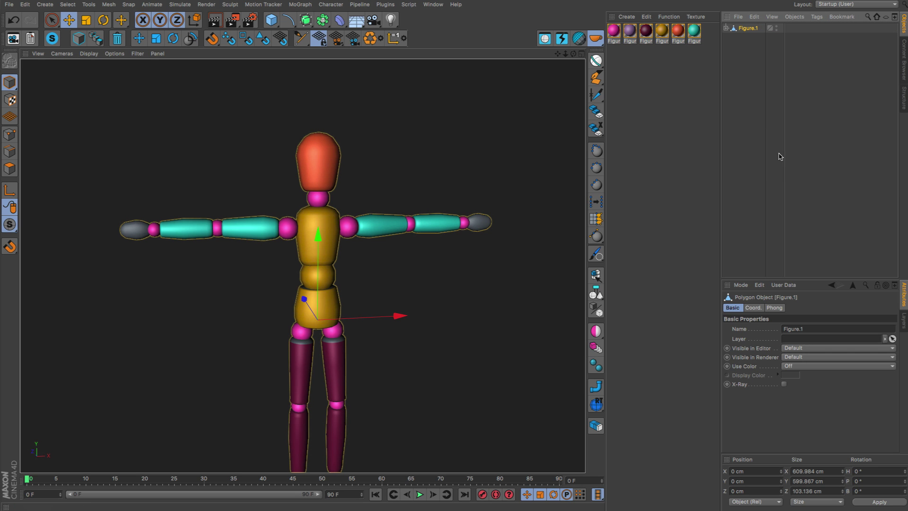
{"action": "left_click", "coordinate": [726, 28]}
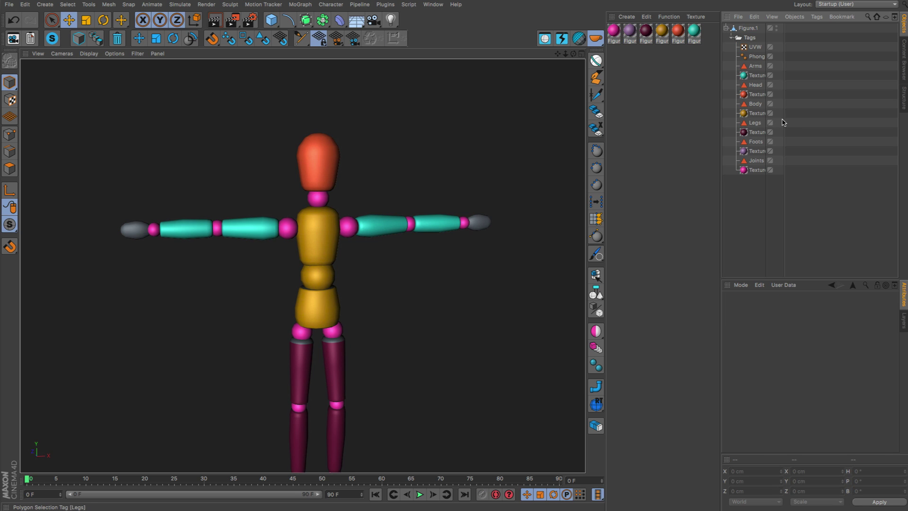
{"action": "left_click_drag", "start_coordinate": [784, 121], "coordinate": [859, 122]}
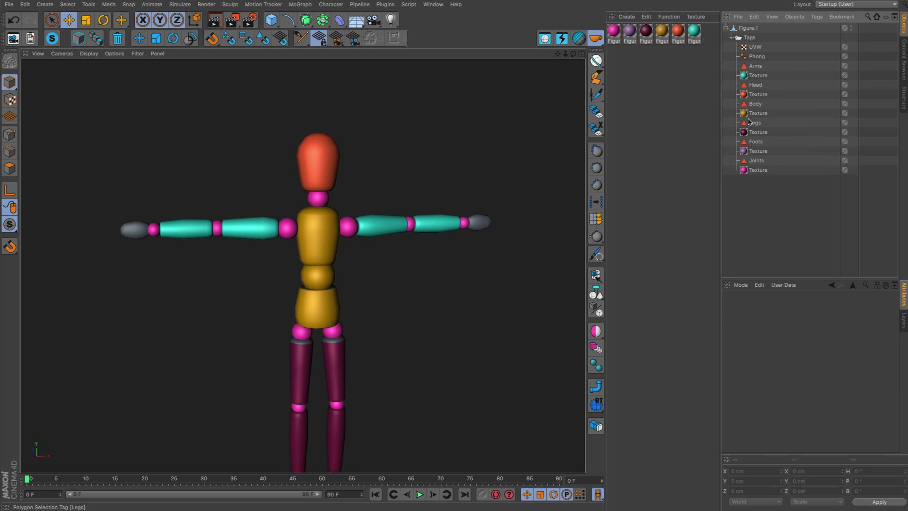
Examine the figure's named selection tags and view its coloured body parts from several angles.
{"action": "left_click", "coordinate": [754, 122]}
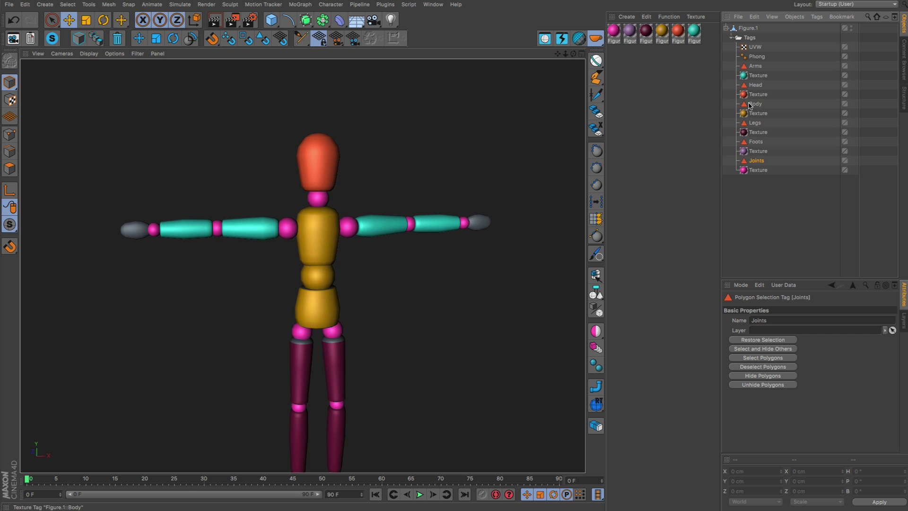
{"action": "left_click", "coordinate": [756, 85]}
{"action": "left_click", "coordinate": [754, 69]}
{"action": "left_click", "coordinate": [762, 201]}
{"action": "left_click_drag", "start_coordinate": [326, 210], "coordinate": [324, 232], "text": "alt"}
{"action": "middle_click_drag", "start_coordinate": [324, 232], "coordinate": [300, 263], "text": "alt"}
{"action": "left_click_drag", "start_coordinate": [720, 192], "coordinate": [736, 193]}
{"action": "left_click_drag", "start_coordinate": [240, 252], "coordinate": [285, 182], "text": "alt"}
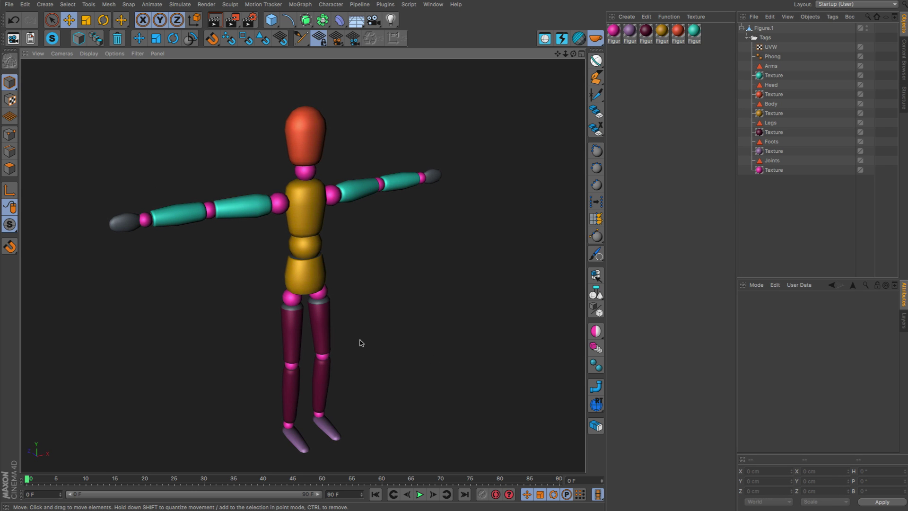
{"action": "left_click_drag", "start_coordinate": [359, 343], "coordinate": [380, 169], "text": "alt"}
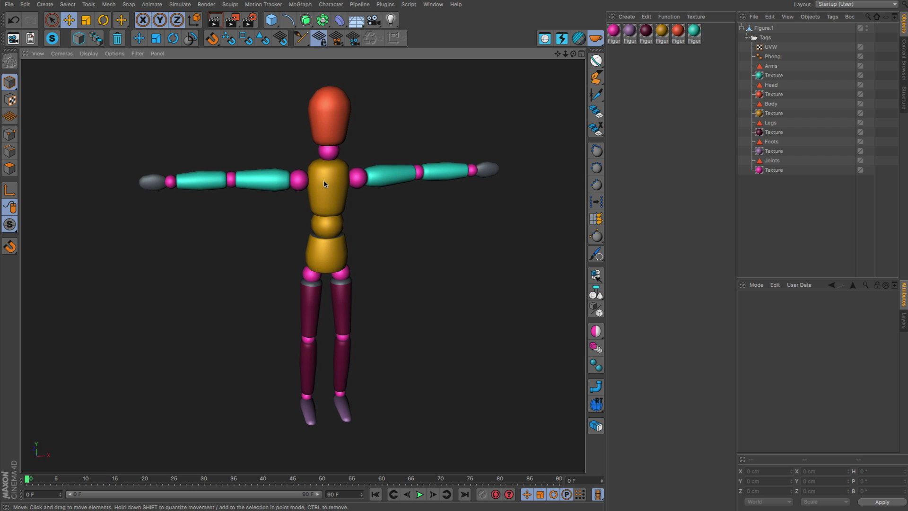
{"action": "left_click_drag", "start_coordinate": [324, 206], "coordinate": [289, 229], "text": "alt"}
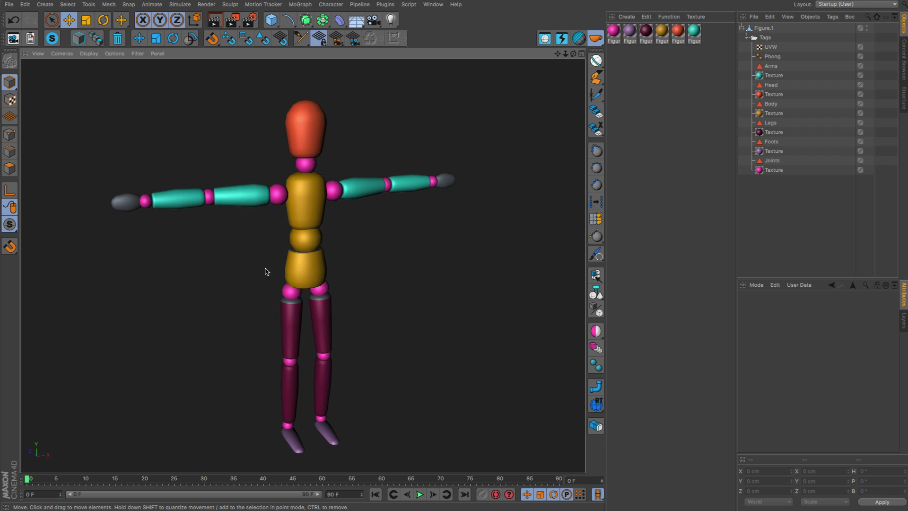
{"action": "left_click_drag", "start_coordinate": [265, 271], "coordinate": [367, 185], "text": "alt"}
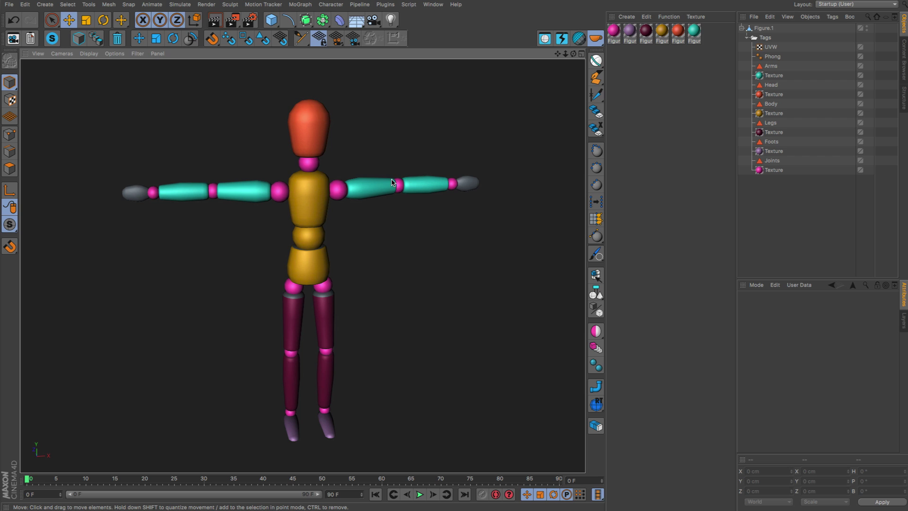
{"action": "middle_click_drag", "start_coordinate": [391, 179], "coordinate": [404, 169], "text": "alt"}
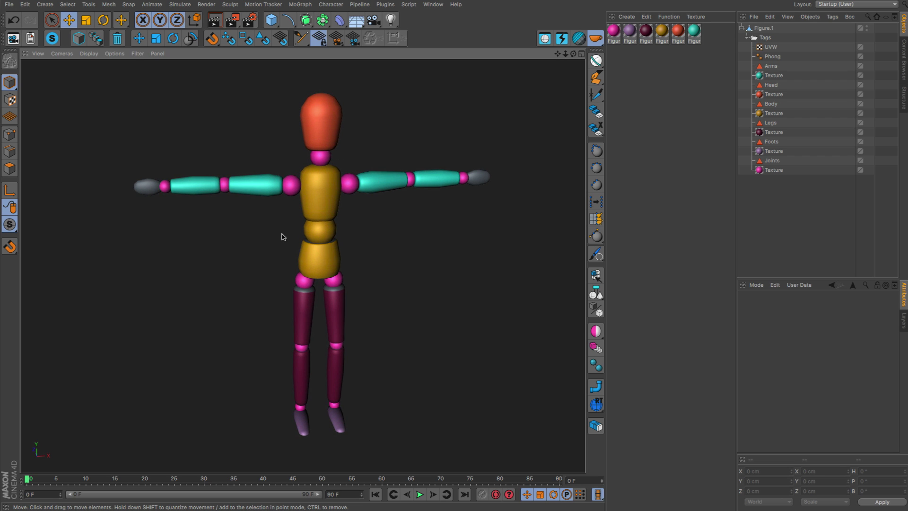
{"action": "left_click_drag", "start_coordinate": [282, 236], "coordinate": [350, 224], "text": "alt"}
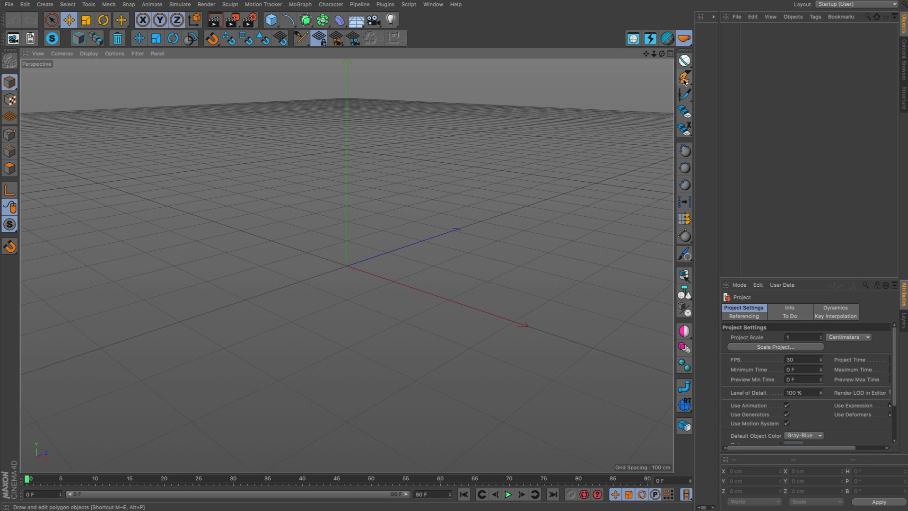
{"action": "left_click_drag", "start_coordinate": [684, 77], "coordinate": [715, 82]}
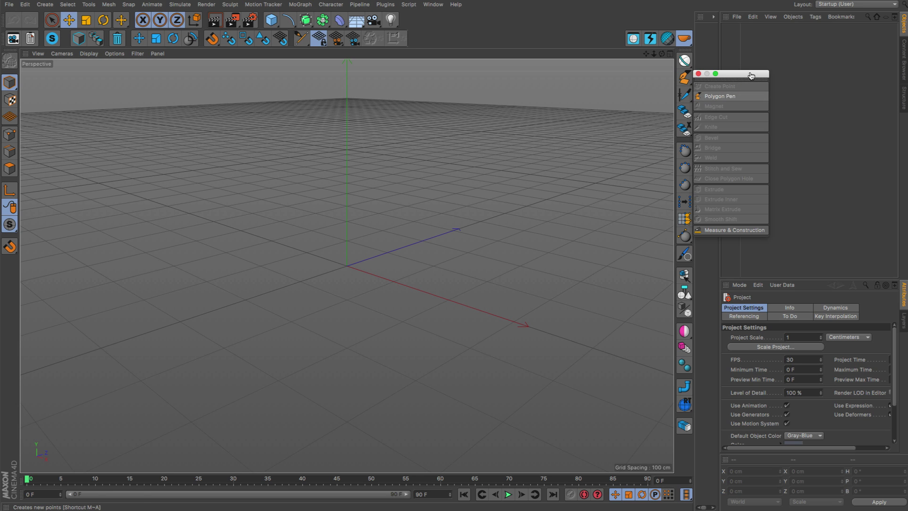
{"action": "left_click_drag", "start_coordinate": [751, 76], "coordinate": [615, 130]}
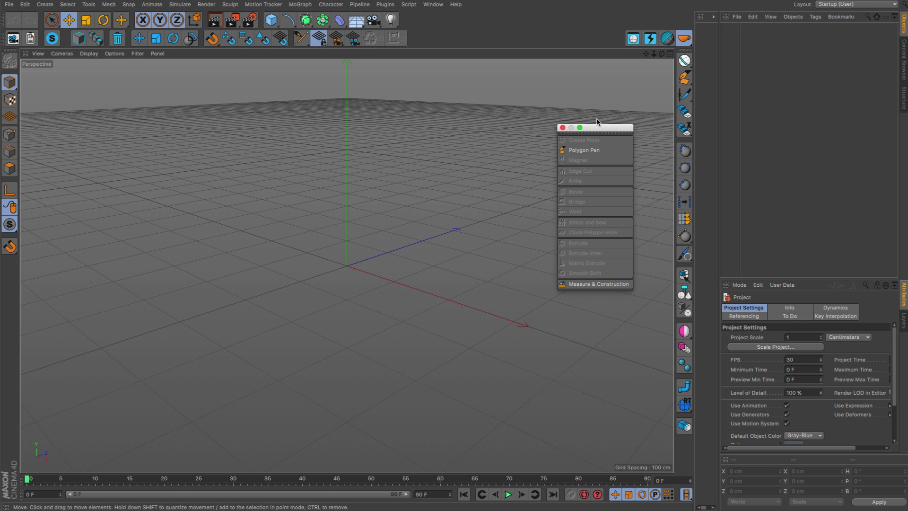
{"action": "left_click", "coordinate": [563, 128]}
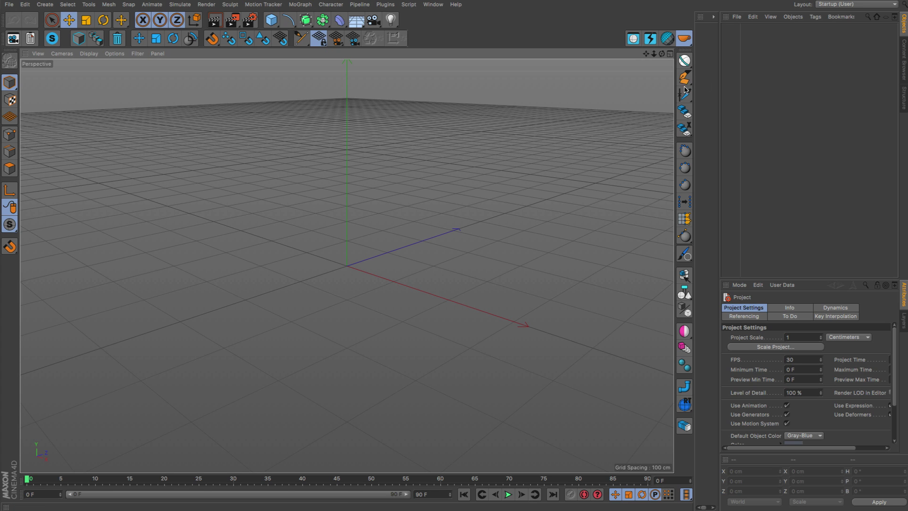
Detach the HB knife scripts as a floating palette and place it over the viewport.
{"action": "left_click", "coordinate": [685, 94]}
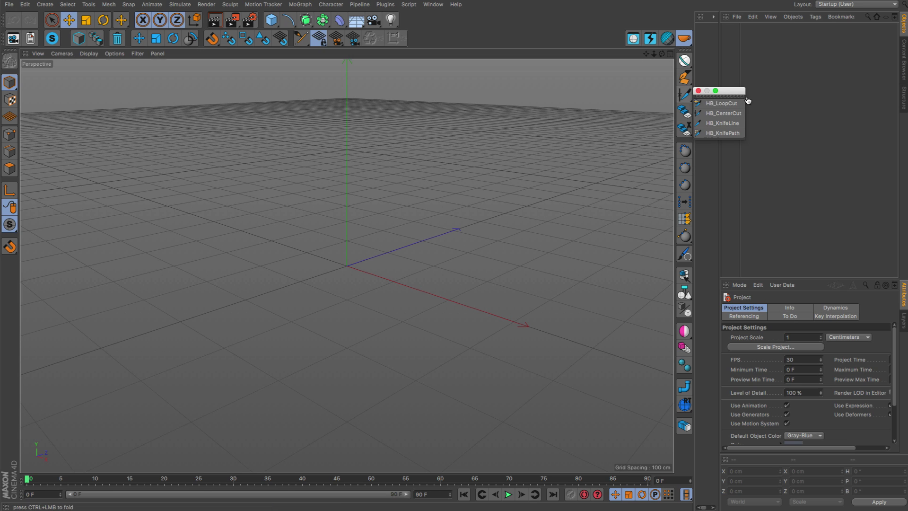
{"action": "left_click_drag", "start_coordinate": [716, 98], "coordinate": [619, 91]}
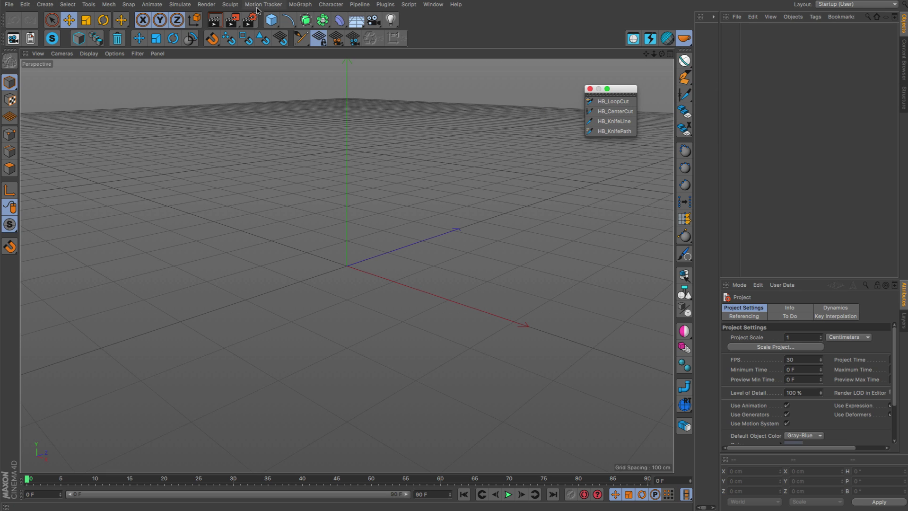
Create a 400 by 400 cm plane with 20 by 20 segments and make it editable.
{"action": "left_click_drag", "start_coordinate": [271, 20], "coordinate": [360, 67]}
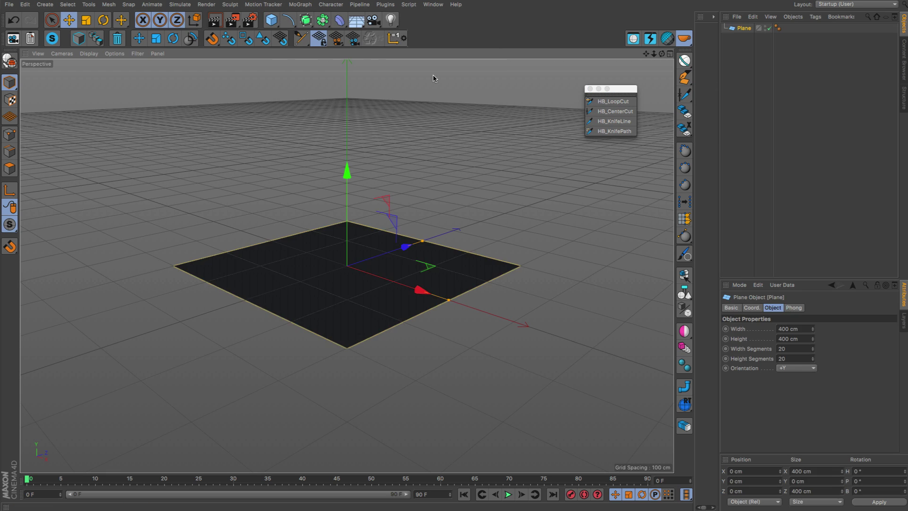
{"action": "left_click_drag", "start_coordinate": [438, 263], "coordinate": [430, 303], "text": "alt"}
{"action": "key", "text": "c"}
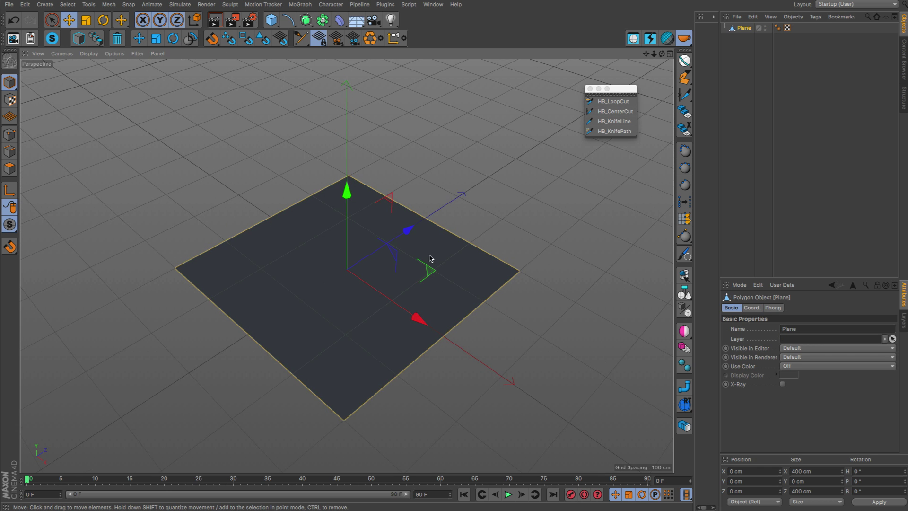
{"action": "left_click_drag", "start_coordinate": [429, 258], "coordinate": [475, 210], "text": "alt"}
Cut edge loops across the plane in both directions with HB_LoopCut.
{"action": "left_click", "coordinate": [613, 101]}
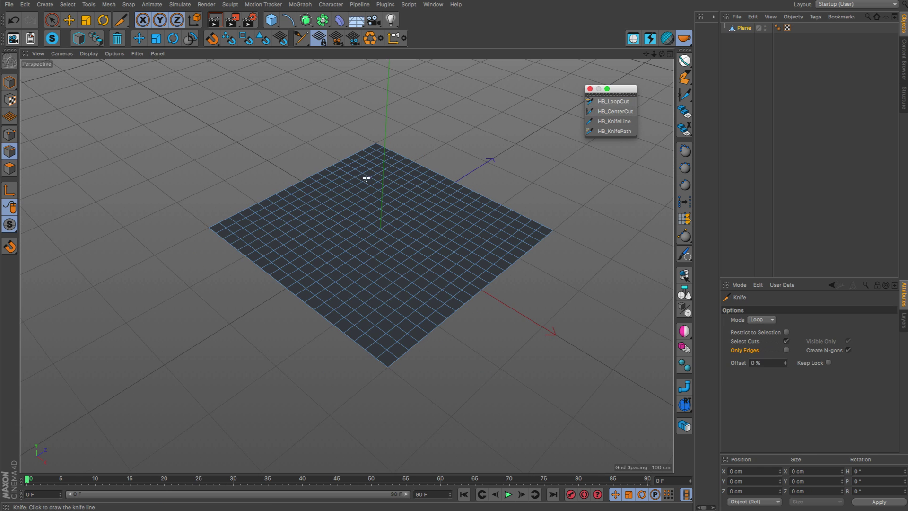
{"action": "scroll", "coordinate": [485, 265], "scroll_direction": "up", "scroll_amount": 3}
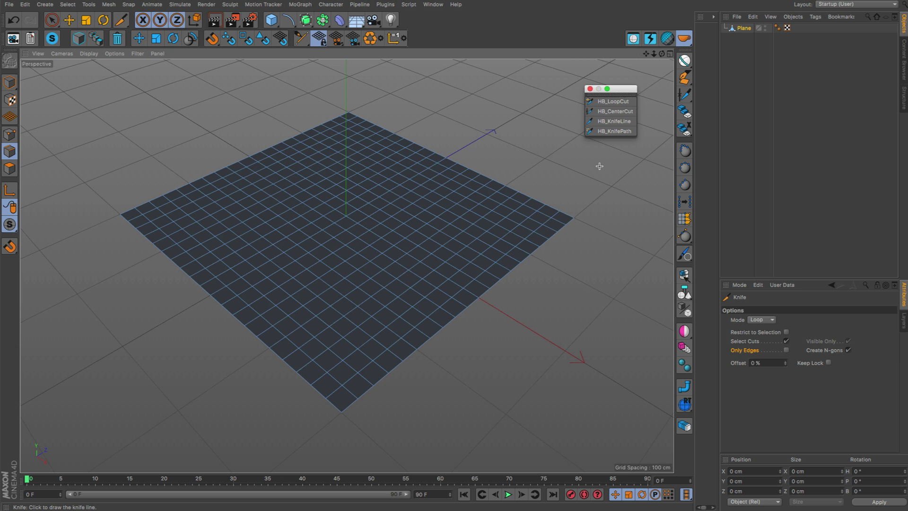
{"action": "left_click_drag", "start_coordinate": [536, 295], "coordinate": [517, 304], "text": "alt"}
{"action": "left_click", "coordinate": [508, 299]}
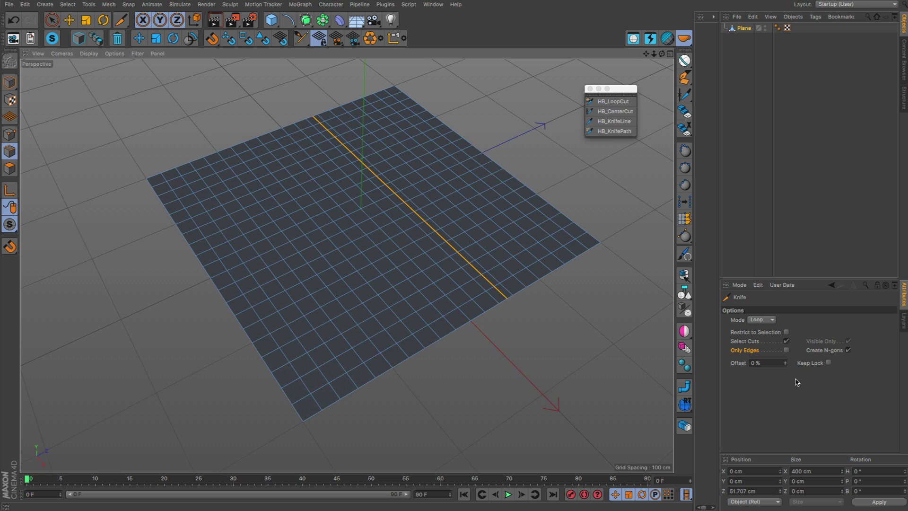
{"action": "left_click", "coordinate": [276, 375]}
{"action": "left_click", "coordinate": [267, 367]}
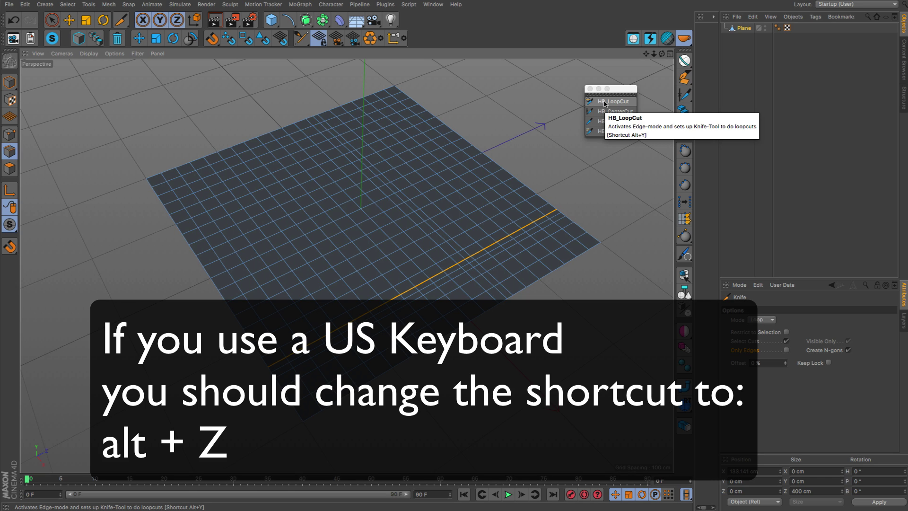
Restart HB_LoopCut and add two more lengthwise loops and one crosswise loop to the plane.
{"action": "left_click", "coordinate": [604, 103]}
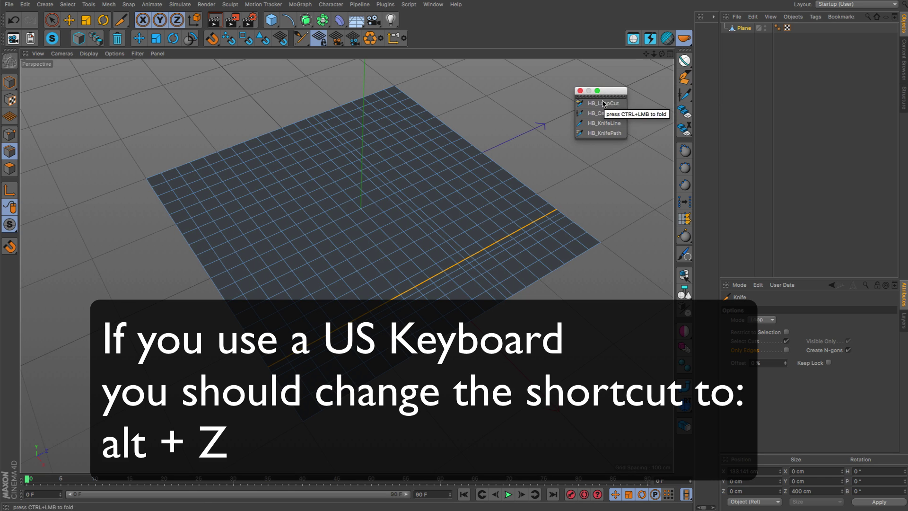
{"action": "left_click", "coordinate": [604, 104]}
{"action": "left_click", "coordinate": [530, 283]}
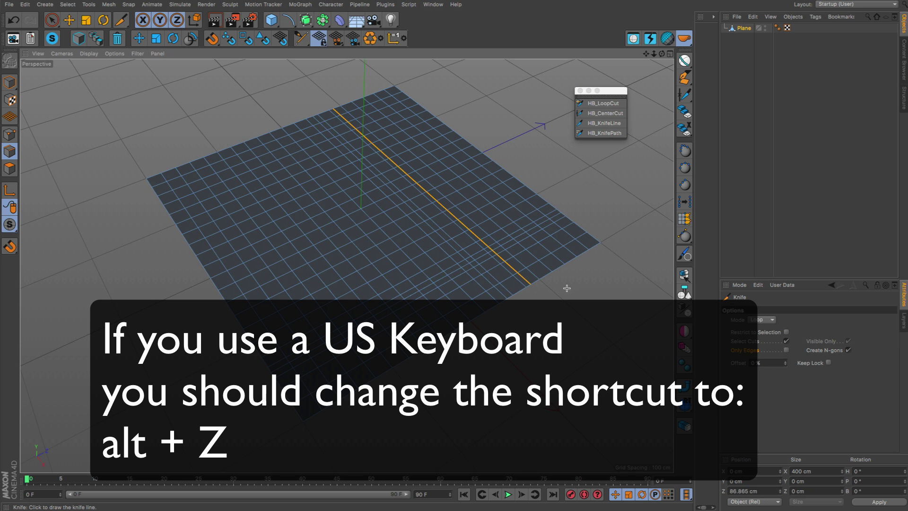
{"action": "left_click", "coordinate": [542, 268]}
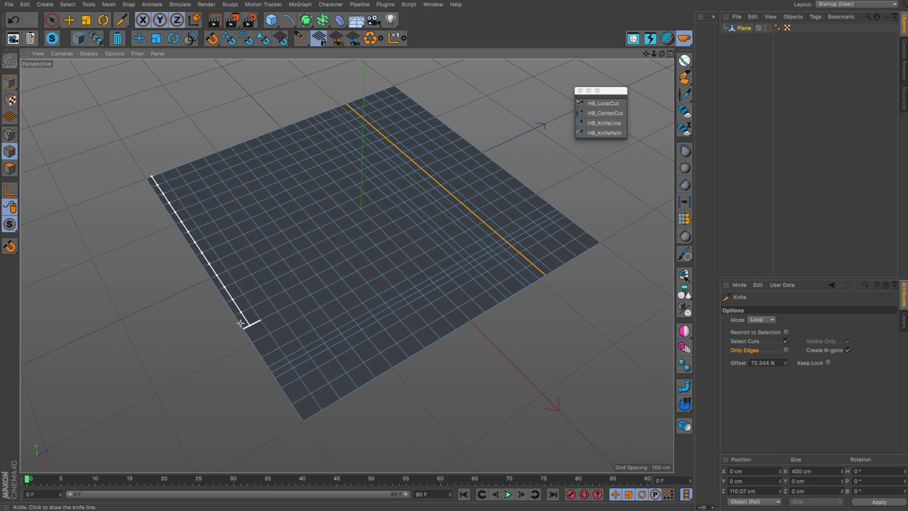
{"action": "left_click", "coordinate": [240, 322]}
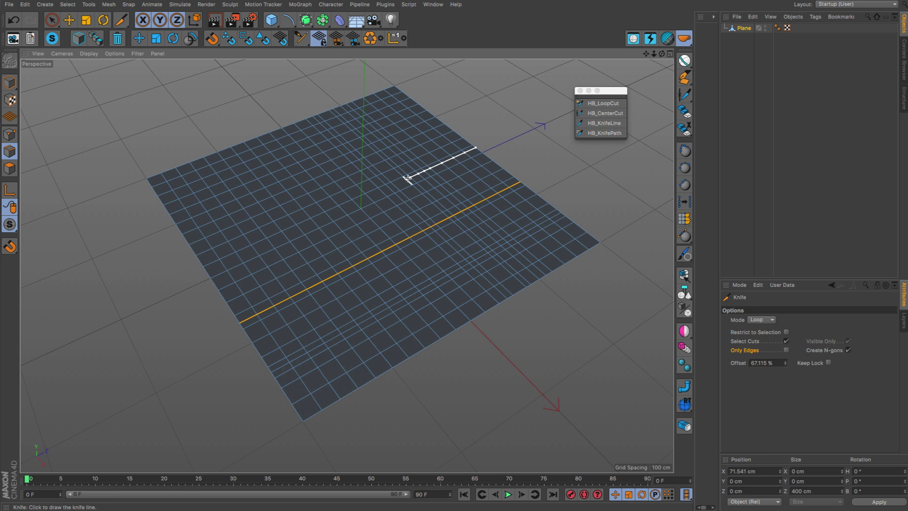
Close the plane project without saving its changes.
{"action": "left_click_drag", "start_coordinate": [408, 179], "coordinate": [435, 203], "text": "alt"}
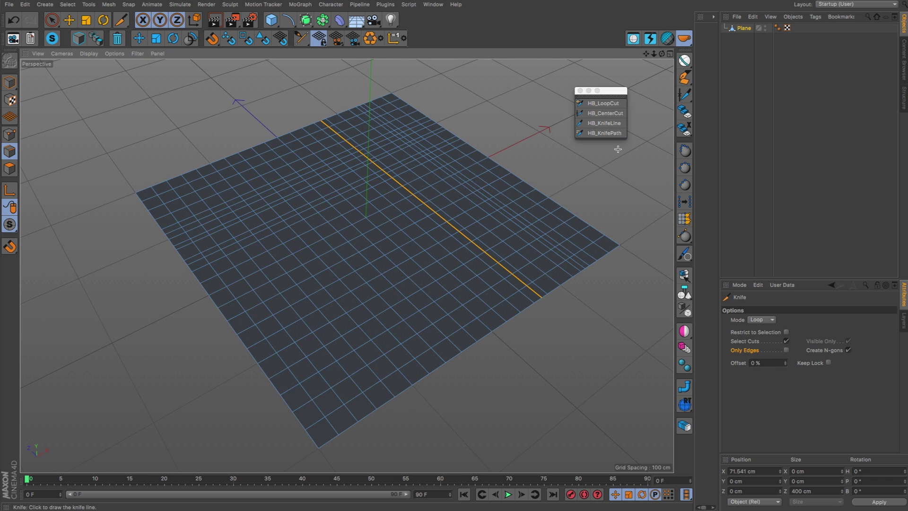
{"action": "key", "text": "super+q"}
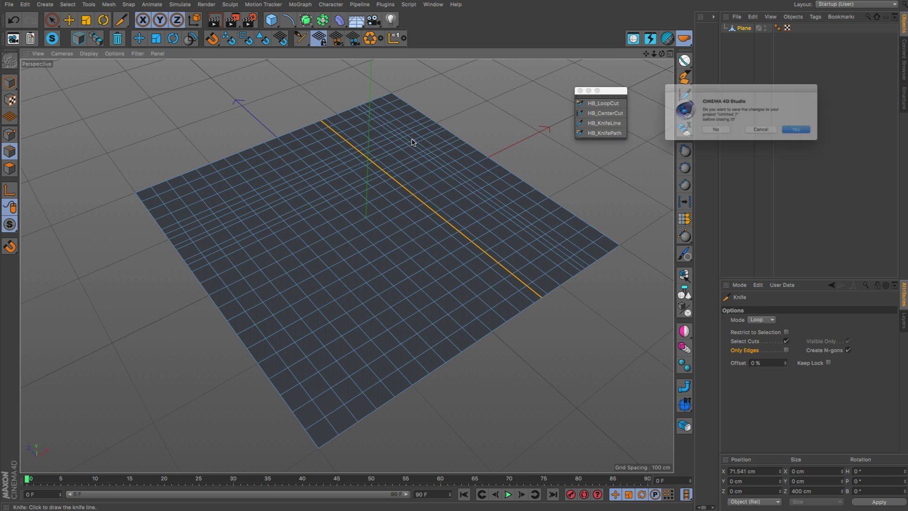
{"action": "left_click", "coordinate": [709, 136]}
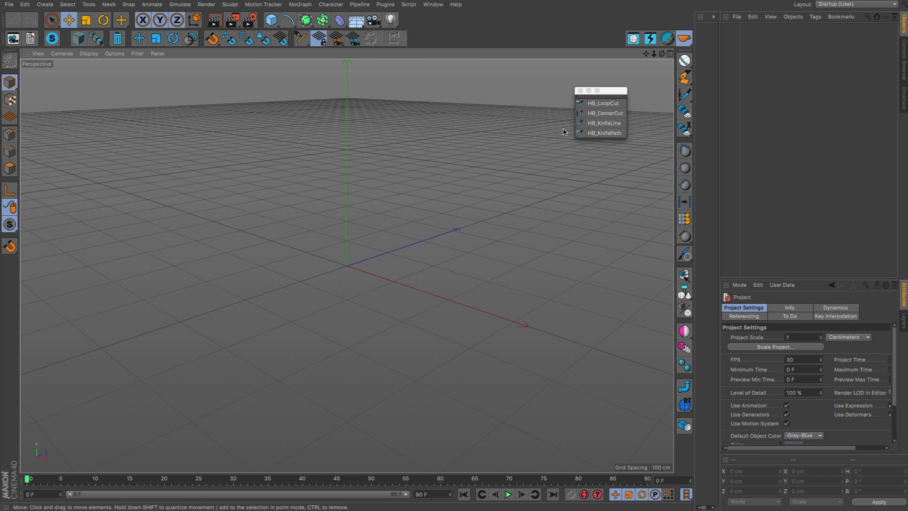
Create a 200 cm cube and make it editable.
{"action": "left_click", "coordinate": [271, 20]}
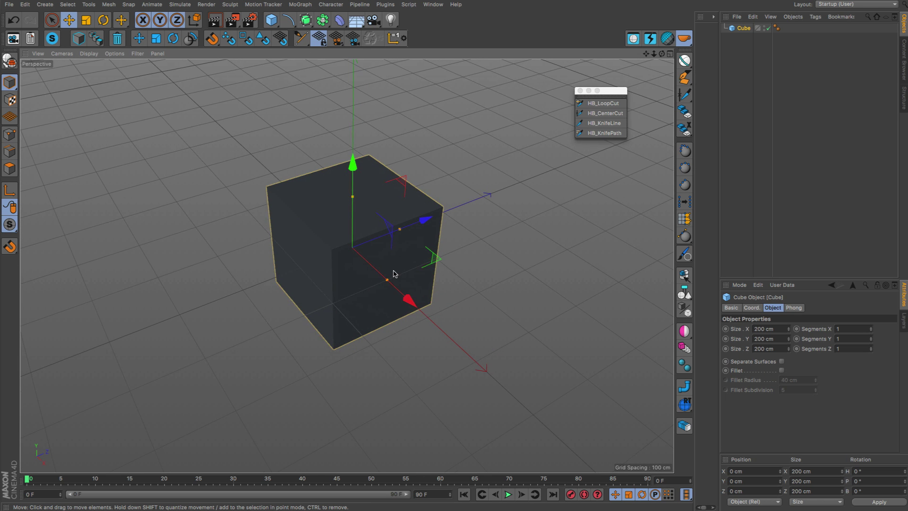
{"action": "key", "text": "c"}
{"action": "left_click_drag", "start_coordinate": [396, 266], "coordinate": [401, 209], "text": "alt"}
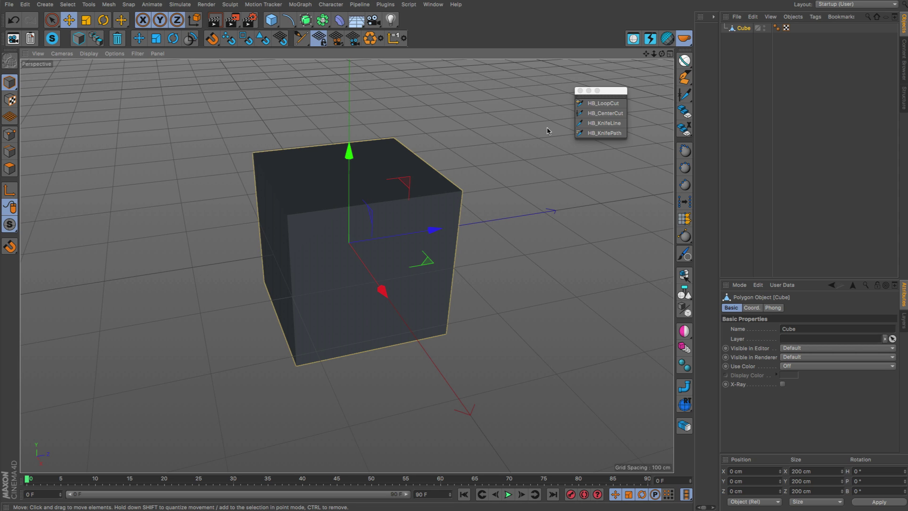
Use HB_CenterCut with Mid Point Snap to cut a loop through the centre of the cube.
{"action": "left_click", "coordinate": [605, 113]}
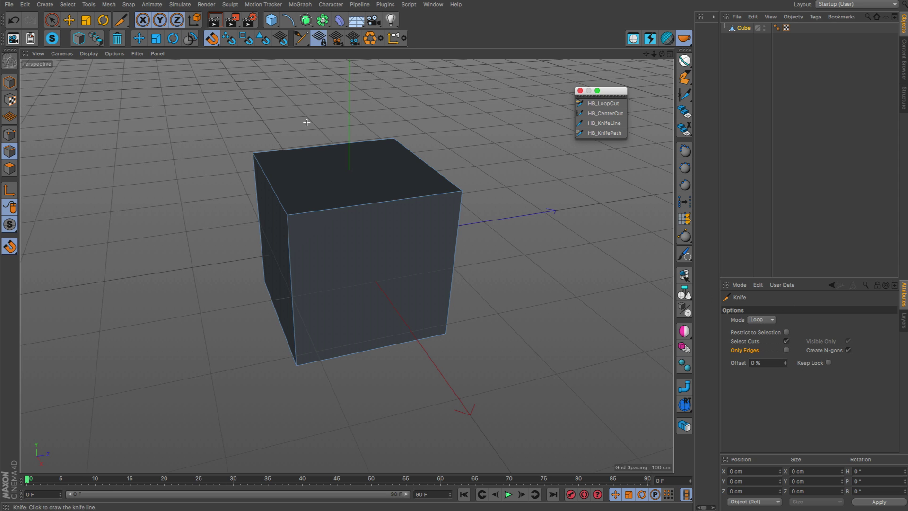
{"action": "left_click", "coordinate": [211, 39]}
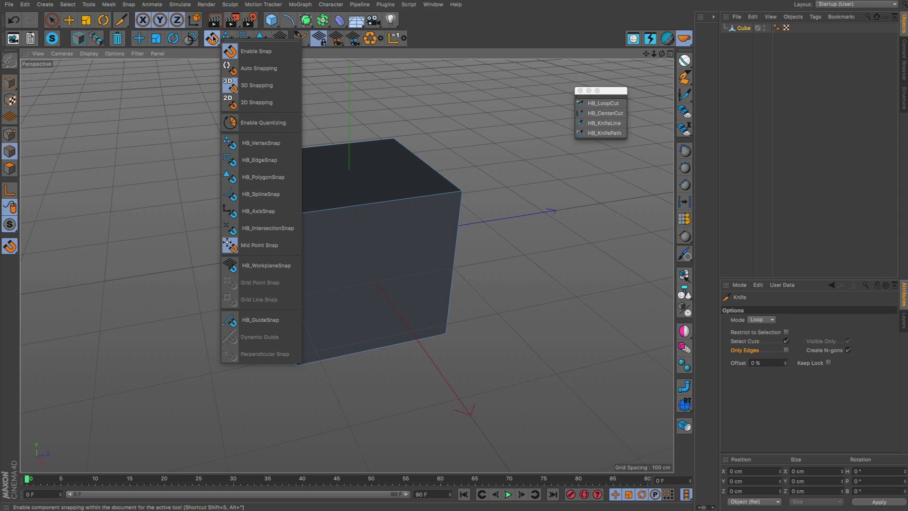
{"action": "left_click", "coordinate": [264, 249]}
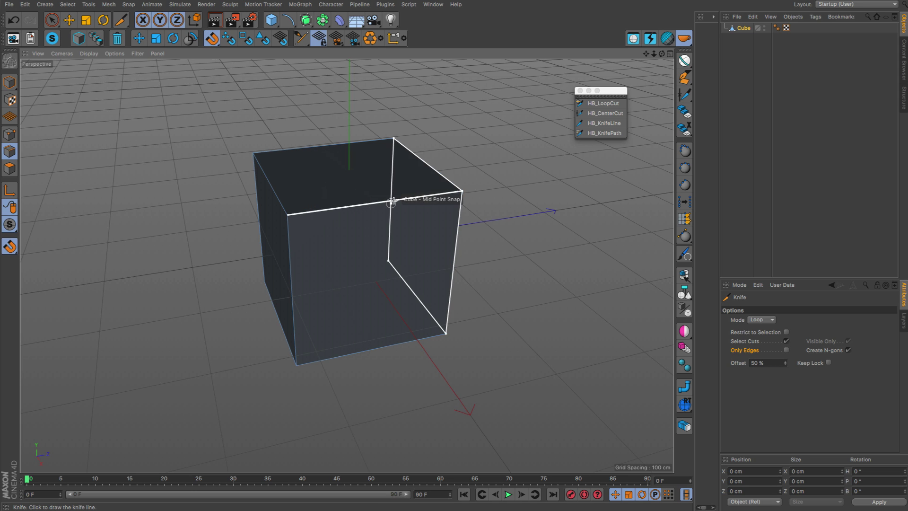
{"action": "left_click", "coordinate": [378, 204]}
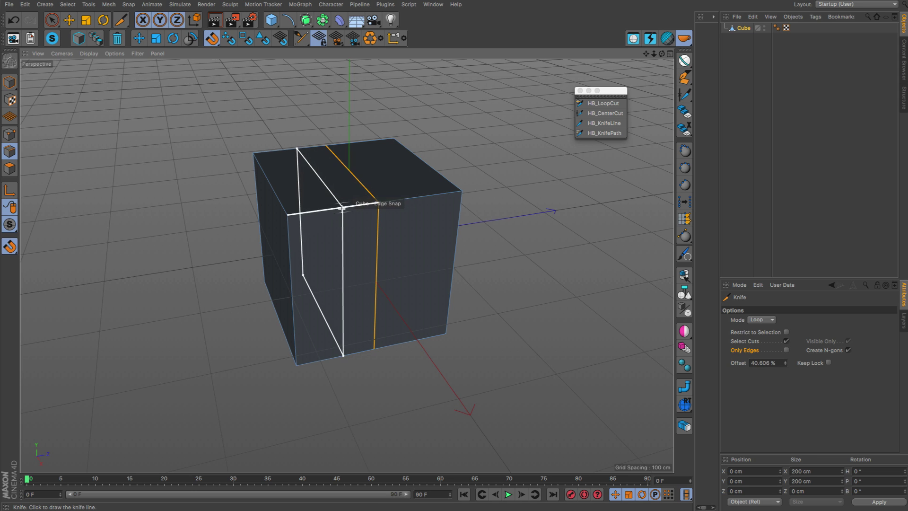
Centre-cut vertical loops on both sides of the cube's middle loop, plus horizontal loops at mid-height and halfway through the upper half.
{"action": "left_click", "coordinate": [335, 208]}
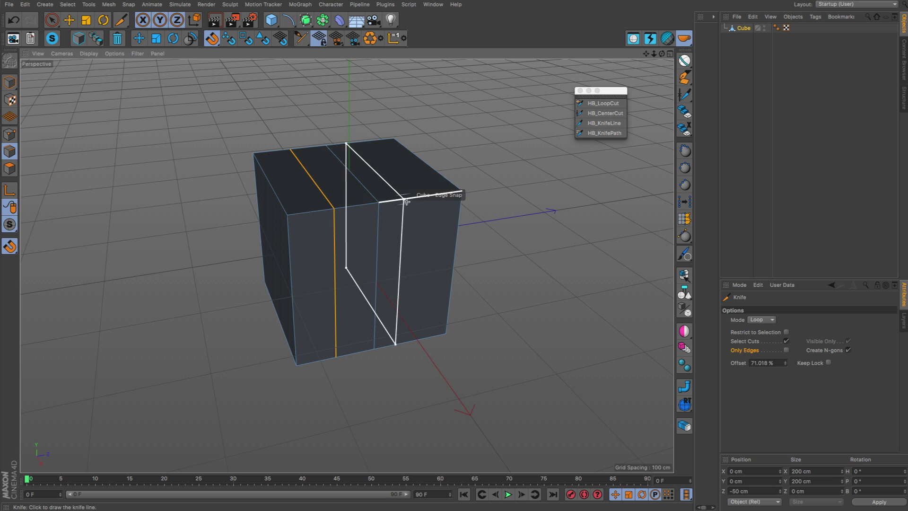
{"action": "left_click", "coordinate": [433, 196]}
{"action": "scroll", "coordinate": [458, 203], "scroll_direction": "up", "scroll_amount": 3}
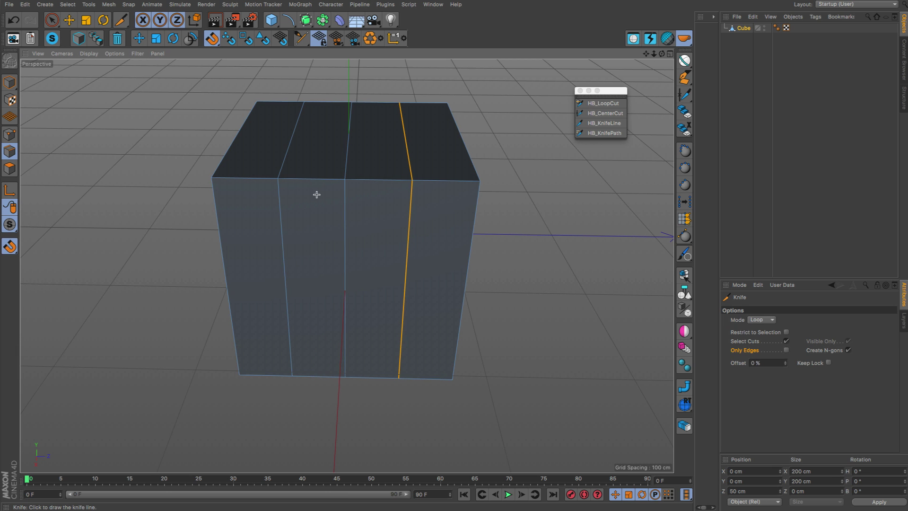
{"action": "left_click", "coordinate": [465, 291]}
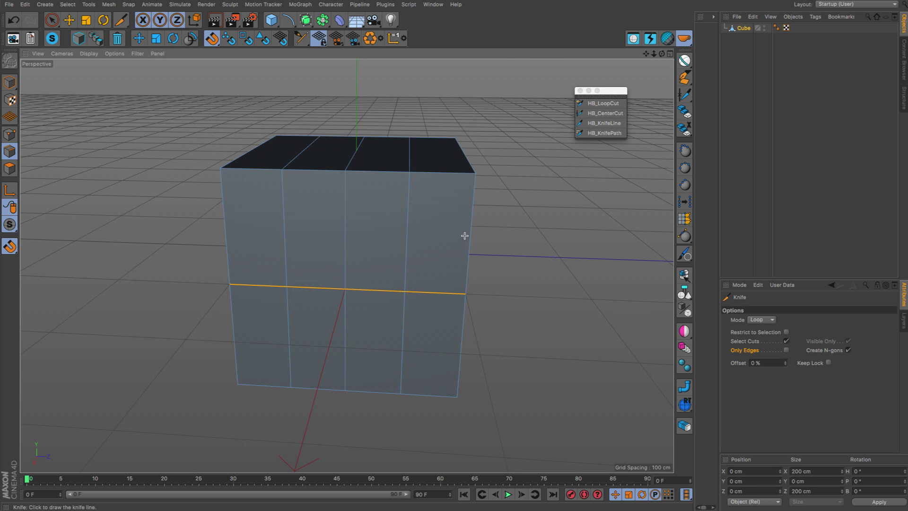
{"action": "left_click", "coordinate": [471, 236]}
Cut three evenly spaced vertical loops through the cube's adjacent side, at its centre and midway through each half.
{"action": "left_click_drag", "start_coordinate": [421, 169], "coordinate": [295, 171], "text": "alt"}
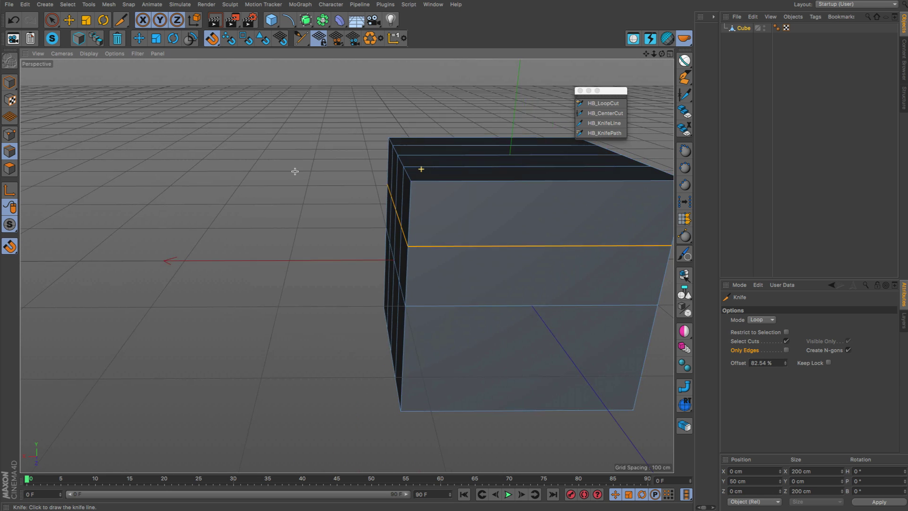
{"action": "left_click", "coordinate": [548, 183]}
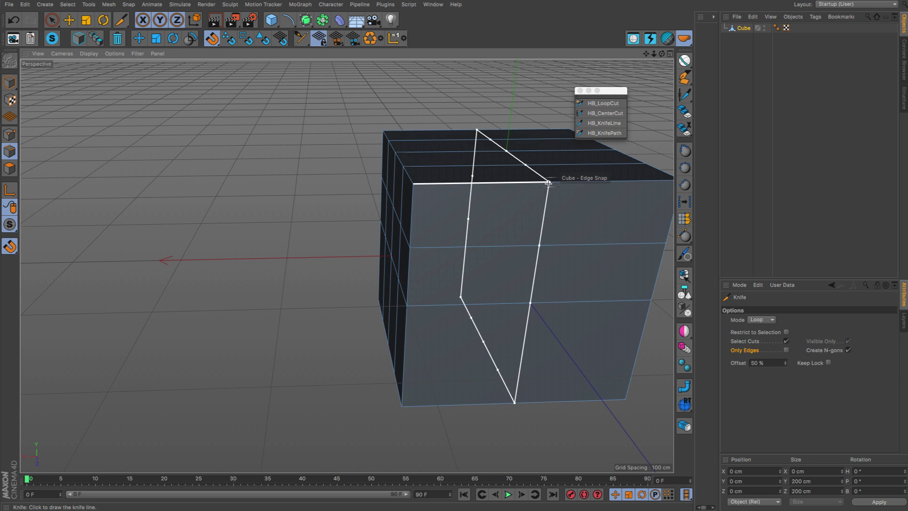
{"action": "left_click", "coordinate": [480, 184]}
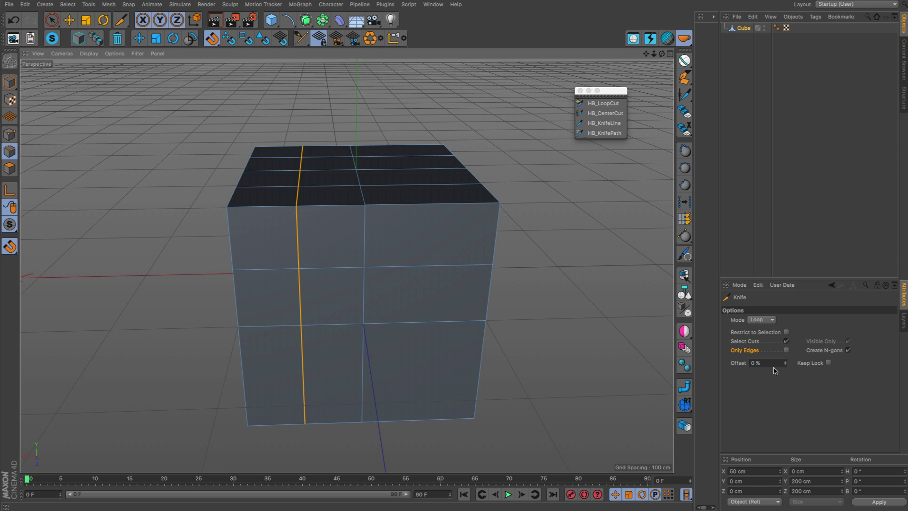
{"action": "left_click", "coordinate": [762, 363]}
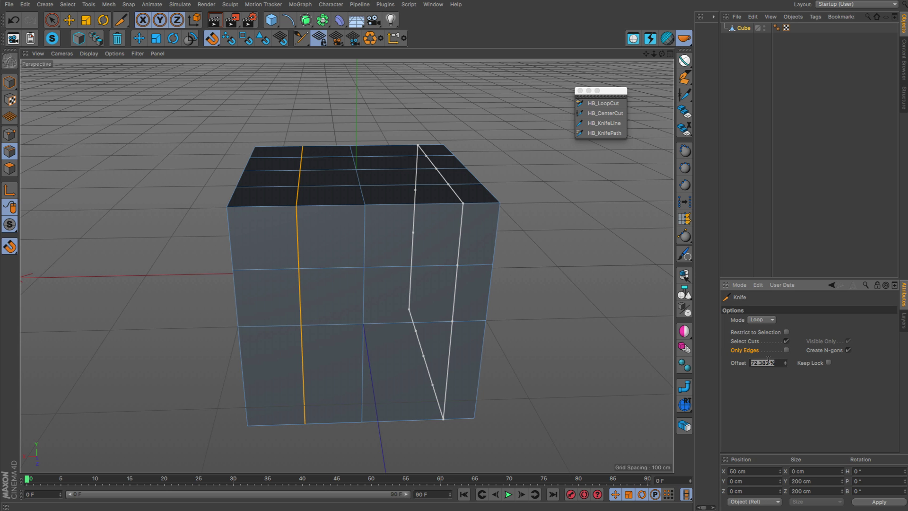
{"action": "left_click", "coordinate": [592, 261]}
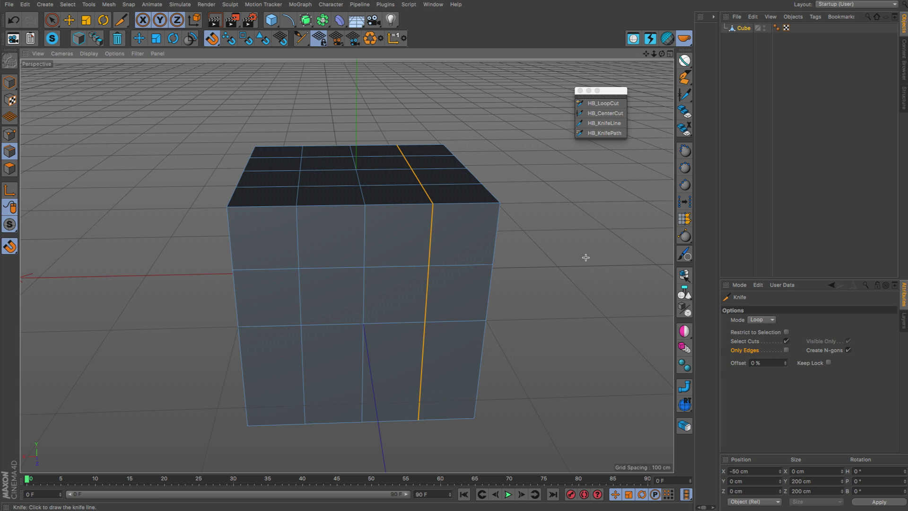
Run HB_CenterCut again and halve each of the four strips along the Z direction with a mid-point loop cut.
{"action": "left_click_drag", "start_coordinate": [442, 146], "coordinate": [387, 176], "text": "alt"}
{"action": "left_click", "coordinate": [591, 115]}
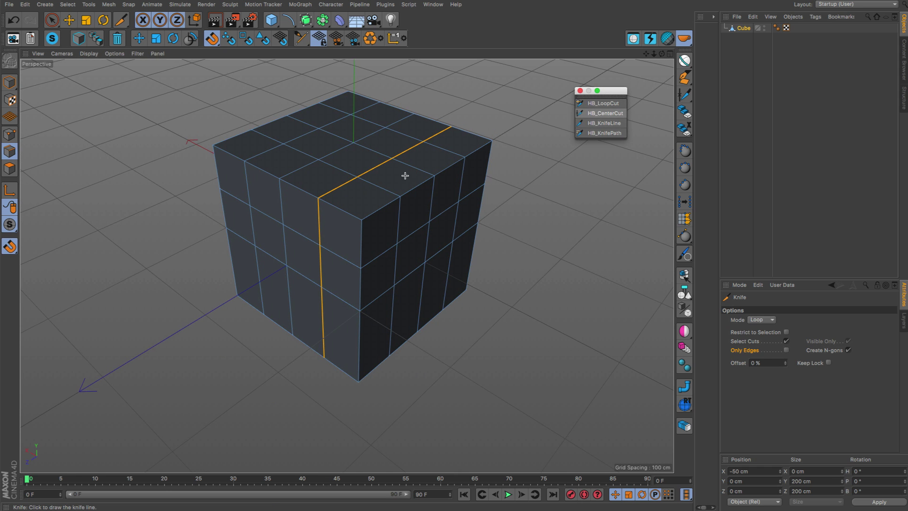
{"action": "left_click", "coordinate": [380, 206]}
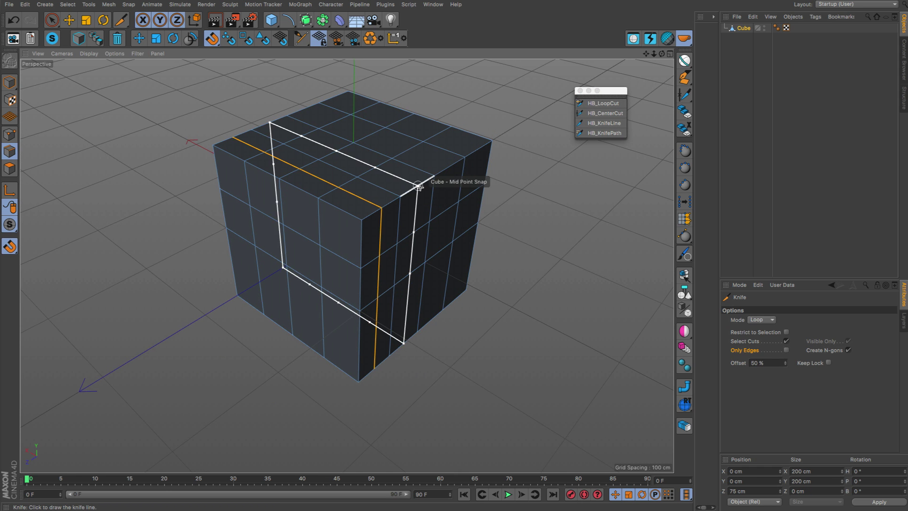
{"action": "left_click", "coordinate": [419, 186]}
{"action": "left_click", "coordinate": [450, 167]}
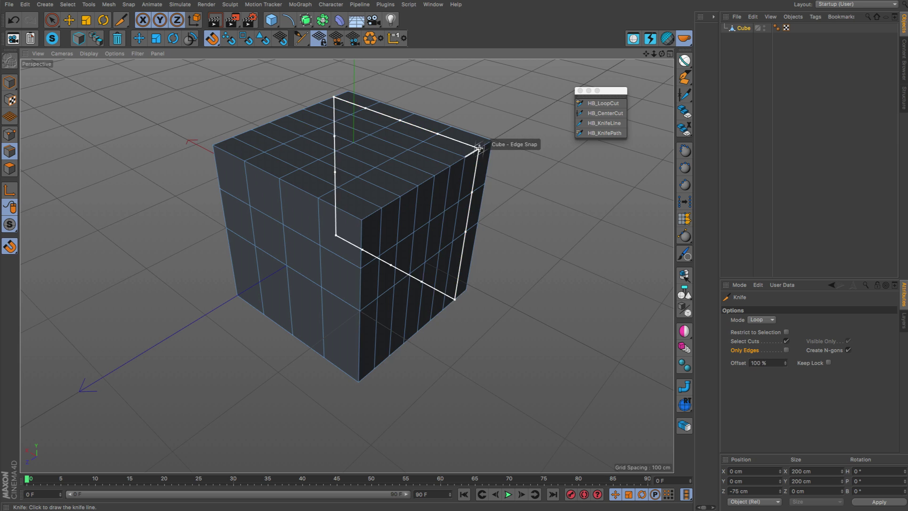
{"action": "left_click_drag", "start_coordinate": [480, 148], "coordinate": [265, 84], "text": "alt"}
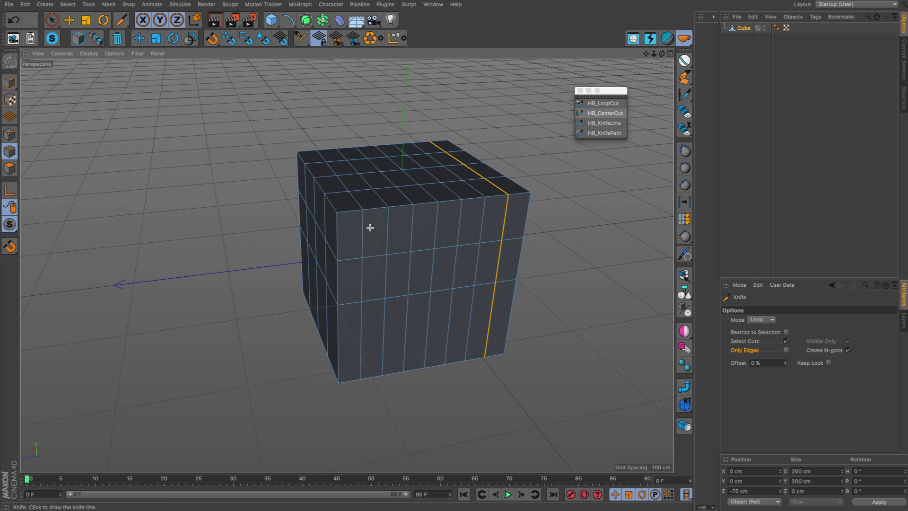
Use HB_KnifeLine with snapping enabled to cut two consecutive diagonal lines across neighbouring polygons on the cube's top.
{"action": "left_click_drag", "start_coordinate": [370, 228], "coordinate": [629, 112], "text": "alt"}
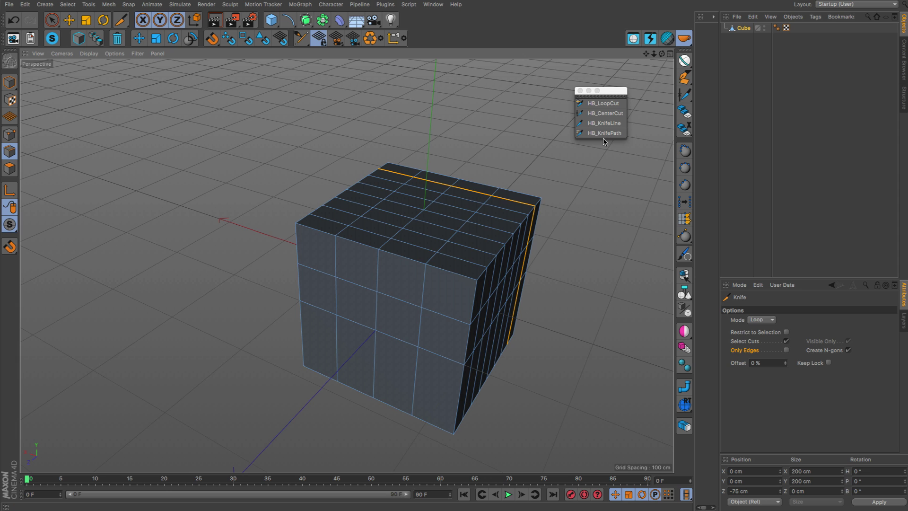
{"action": "left_click", "coordinate": [605, 123]}
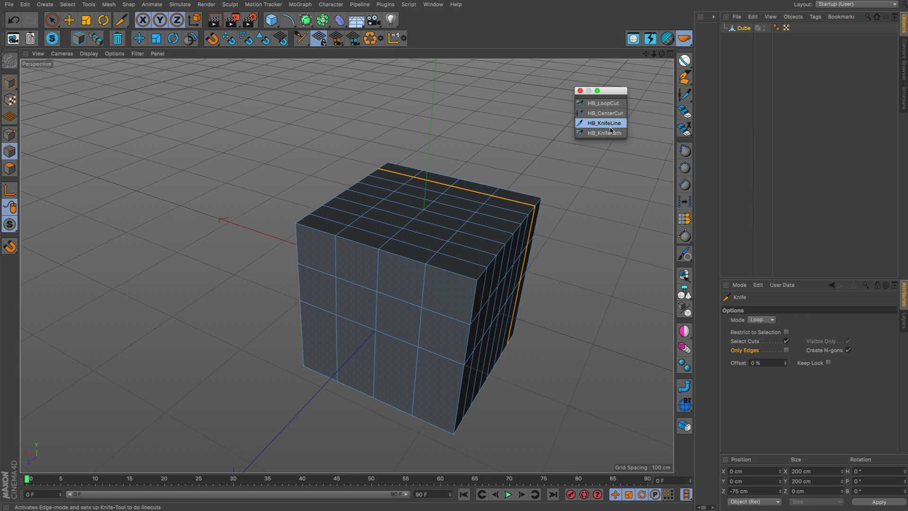
{"action": "scroll", "coordinate": [462, 237], "scroll_direction": "up", "scroll_amount": 3}
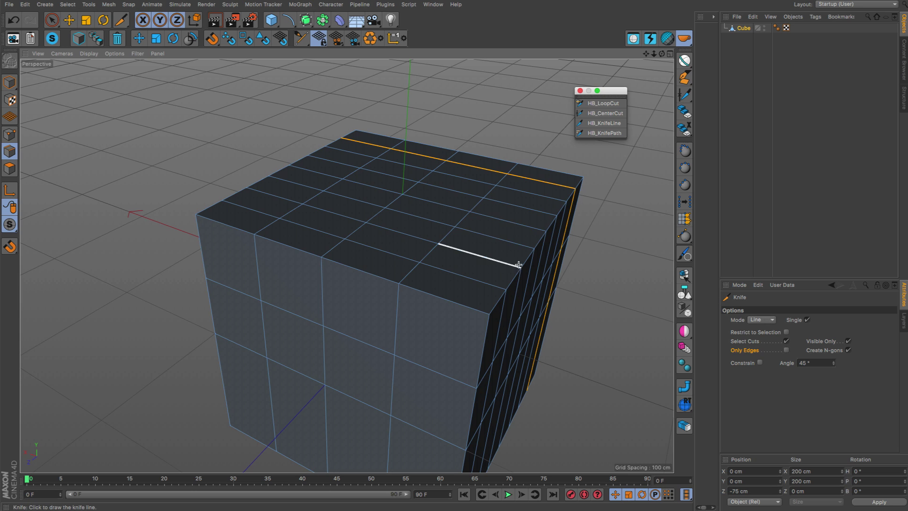
{"action": "left_click", "coordinate": [212, 39]}
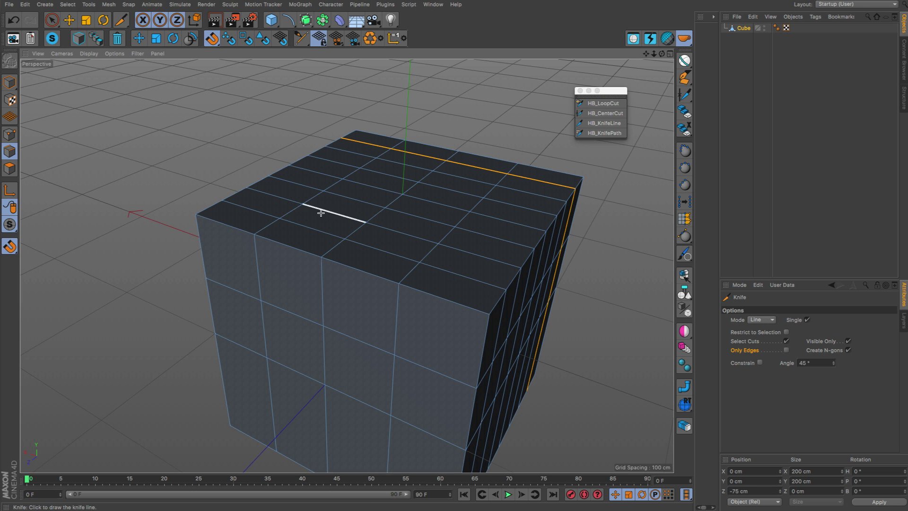
{"action": "left_click", "coordinate": [385, 208]}
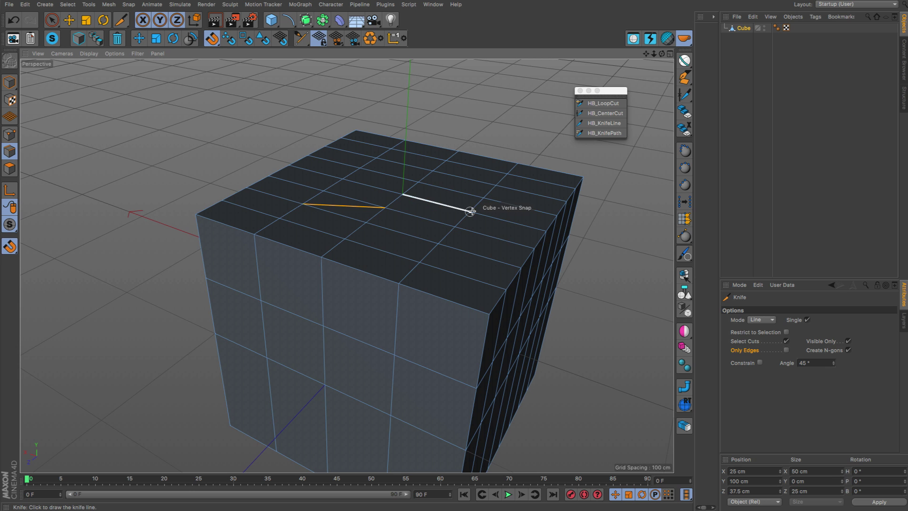
{"action": "mouse_move", "coordinate": [454, 238]}
{"action": "left_mouse_down", "text": "alt"}
{"action": "mouse_move", "coordinate": [446, 260]}
{"action": "mouse_move", "coordinate": [394, 279]}
{"action": "mouse_move", "coordinate": [457, 238]}
{"action": "left_mouse_up", "text": "alt"}
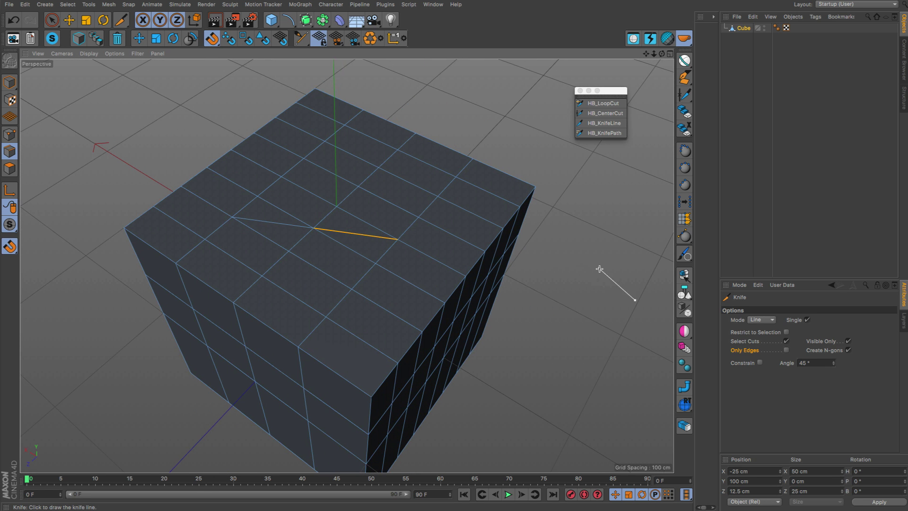
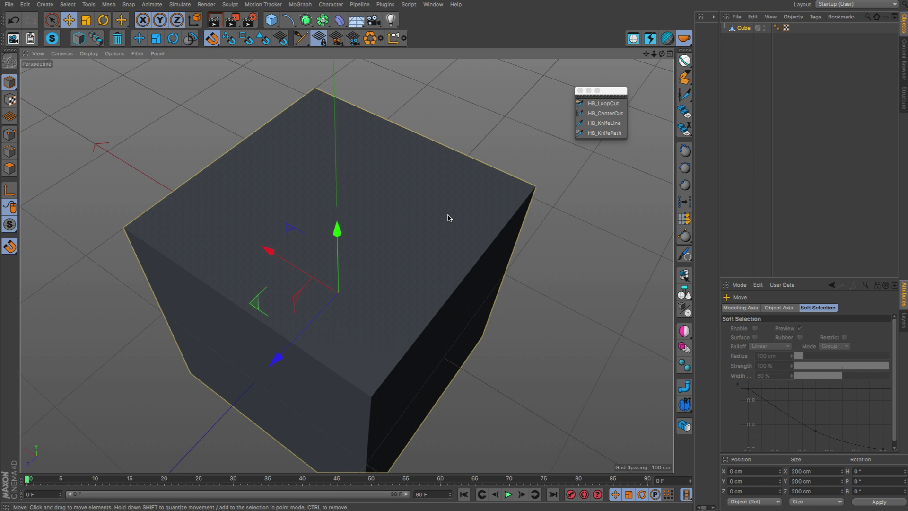
Replace the cube with a 400 by 400 cm plane of 20 by 20 segments and make it editable in polygon mode.
{"action": "key", "text": "Delete"}
{"action": "left_click_drag", "start_coordinate": [269, 22], "coordinate": [358, 50]}
{"action": "right_click_drag", "start_coordinate": [414, 265], "coordinate": [394, 273], "text": "alt"}
{"action": "middle_click_drag", "start_coordinate": [434, 276], "coordinate": [436, 185], "text": "alt"}
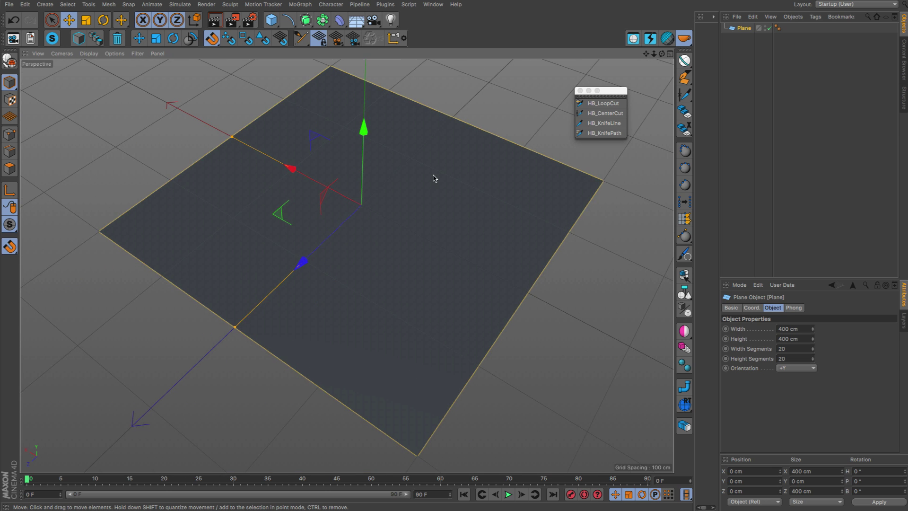
{"action": "key", "text": "c"}
{"action": "key", "text": "Return"}
{"action": "key", "text": "Return"}
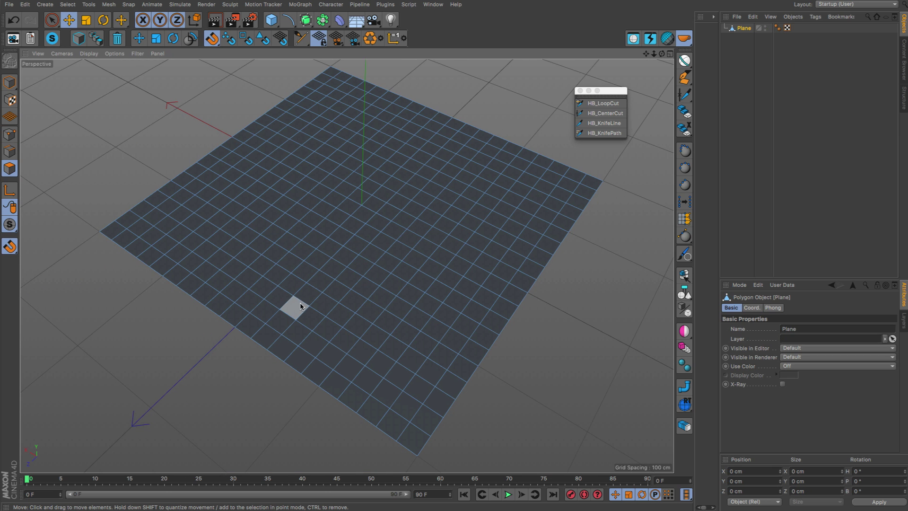
Path-select a one-polygon-wide zigzag strip with two corners, running across the plane from its front edge to its back edge.
{"action": "left_click", "coordinate": [424, 174], "text": "ctrl+shift"}
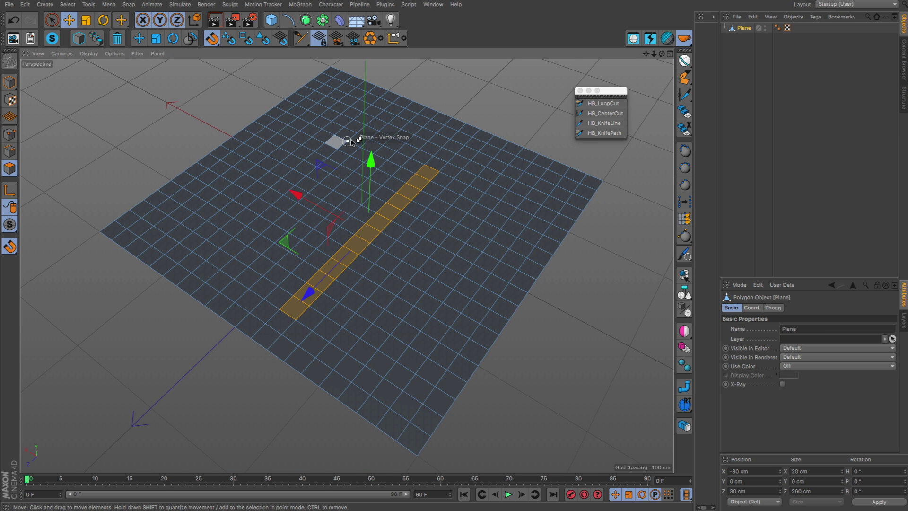
{"action": "left_click", "coordinate": [354, 131], "text": "ctrl+shift"}
{"action": "left_click", "coordinate": [392, 97], "text": "ctrl+shift"}
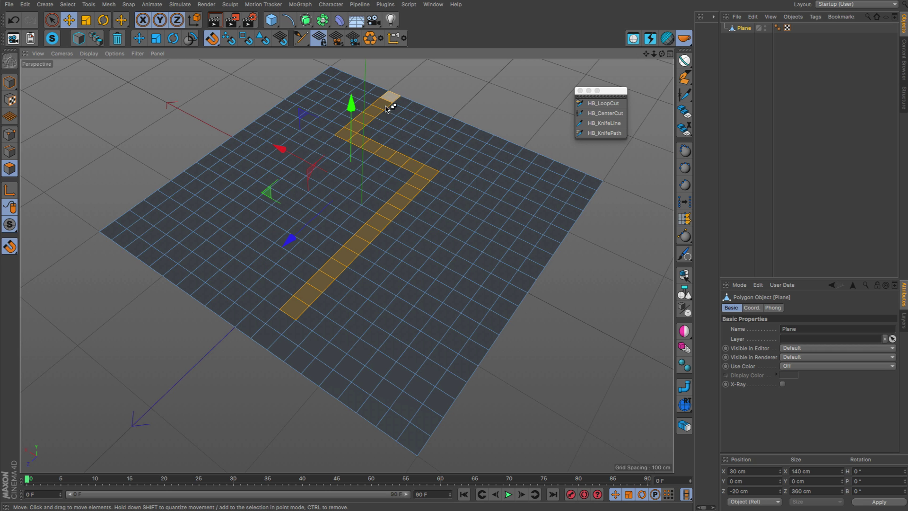
{"action": "scroll", "coordinate": [307, 284], "scroll_direction": "up", "scroll_amount": 4}
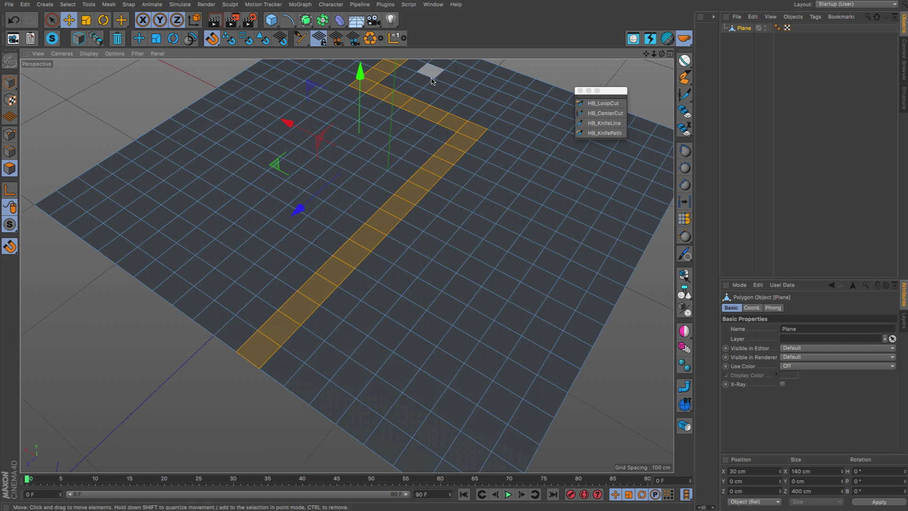
{"action": "scroll", "coordinate": [432, 80], "scroll_direction": "down", "scroll_amount": 4}
{"action": "middle_click_drag", "start_coordinate": [440, 166], "coordinate": [481, 237], "text": "alt"}
{"action": "left_click_drag", "start_coordinate": [519, 265], "coordinate": [545, 263], "text": "alt"}
{"action": "middle_click_drag", "start_coordinate": [513, 258], "coordinate": [470, 229], "text": "alt"}
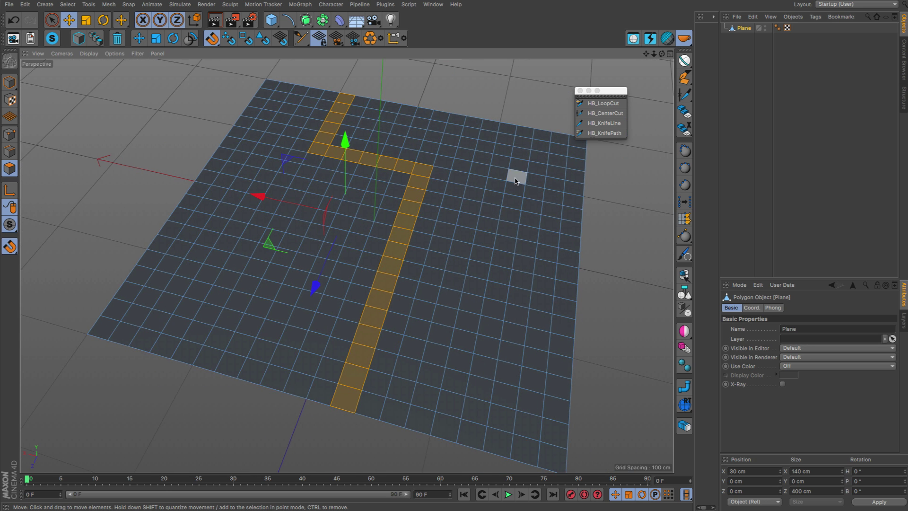
Use HB_KnifePath to cut along the middle of the selected zigzag strip and inspect the cut at its corners.
{"action": "left_click", "coordinate": [604, 133]}
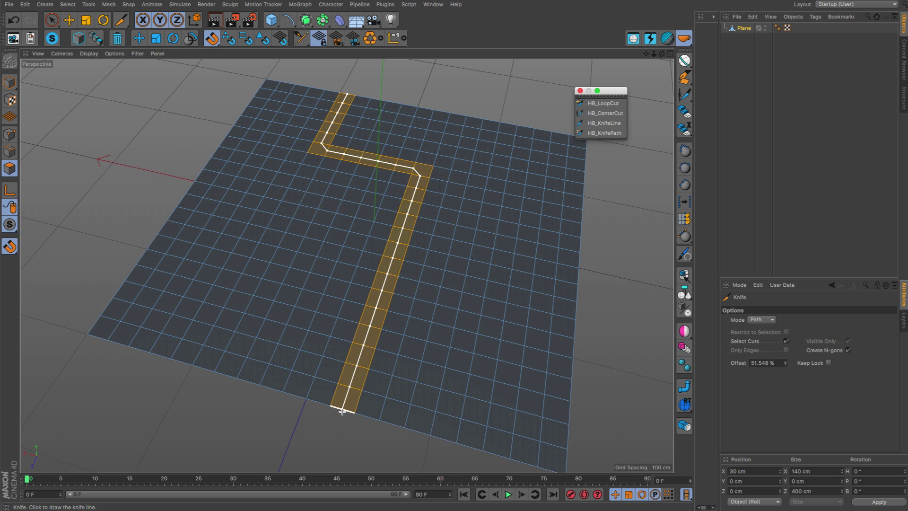
{"action": "left_click", "coordinate": [345, 410]}
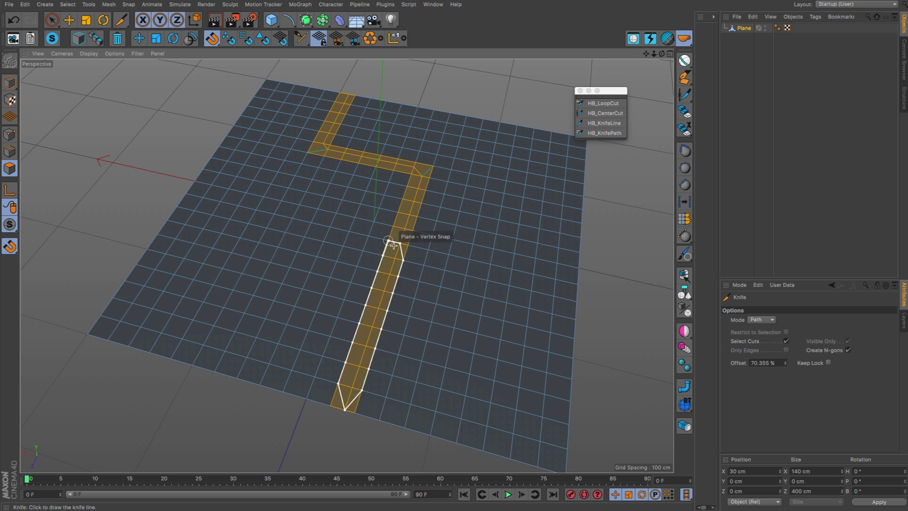
{"action": "left_click_drag", "start_coordinate": [396, 261], "coordinate": [338, 264], "text": "alt"}
{"action": "right_click_drag", "start_coordinate": [390, 117], "coordinate": [469, 119], "text": "alt"}
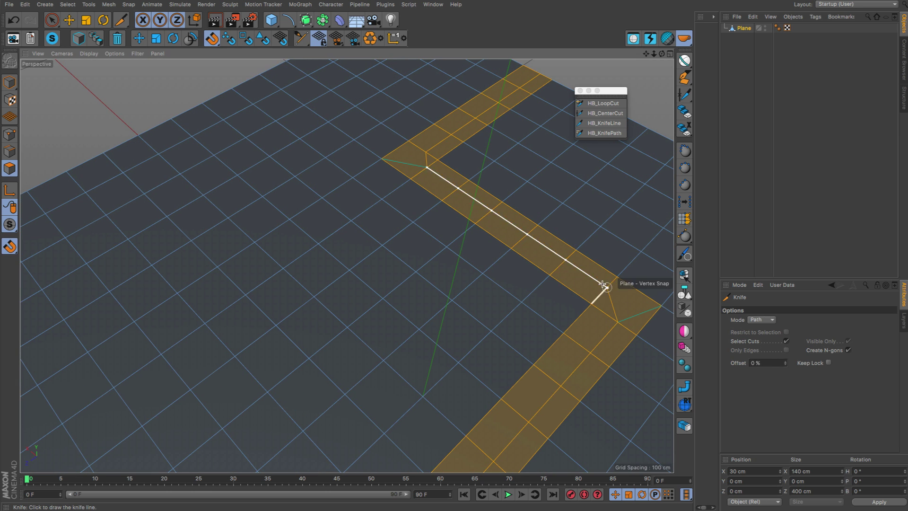
{"action": "middle_click_drag", "start_coordinate": [543, 101], "coordinate": [359, 107], "text": "alt"}
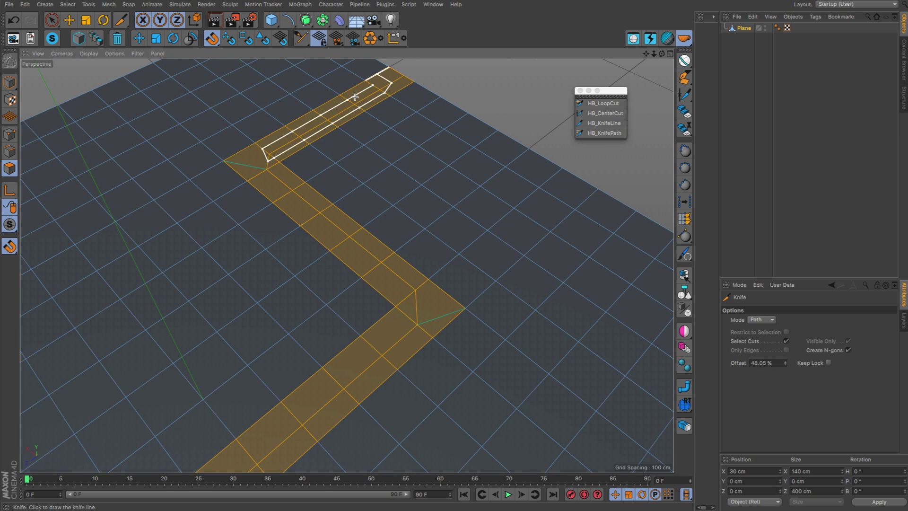
{"action": "middle_click_drag", "start_coordinate": [535, 247], "coordinate": [568, 175], "text": "alt"}
{"action": "right_click_drag", "start_coordinate": [561, 182], "coordinate": [512, 227], "text": "alt"}
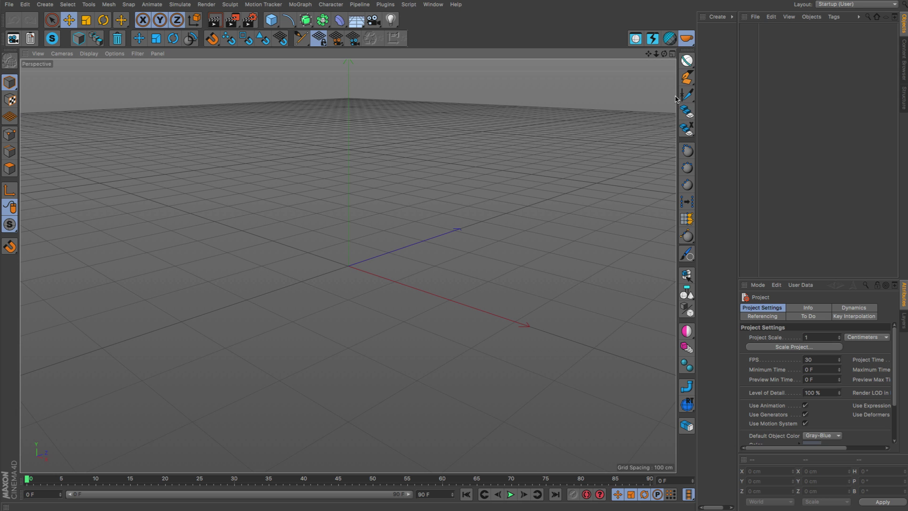
Create a 200 cm cube in the empty project and make it editable in polygon mode.
{"action": "left_click", "coordinate": [272, 20]}
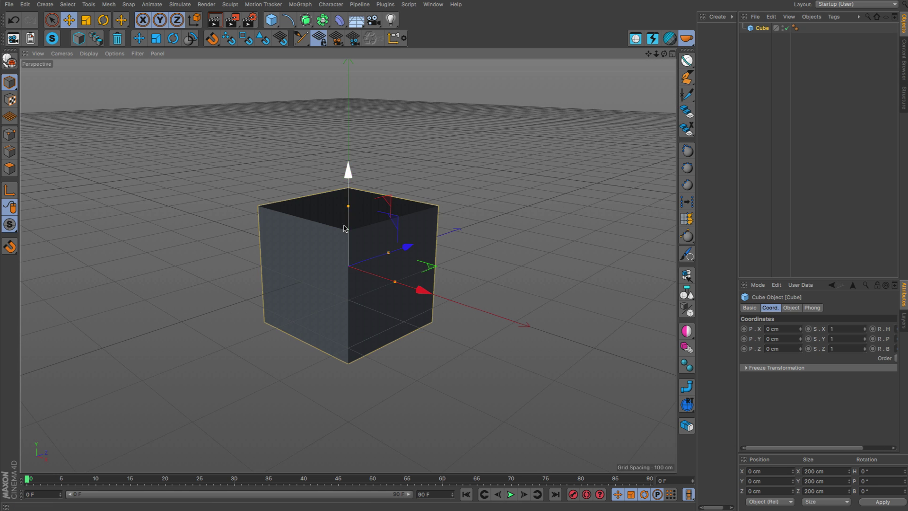
{"action": "left_click_drag", "start_coordinate": [331, 213], "coordinate": [333, 255], "text": "alt"}
{"action": "key", "text": "Return"}
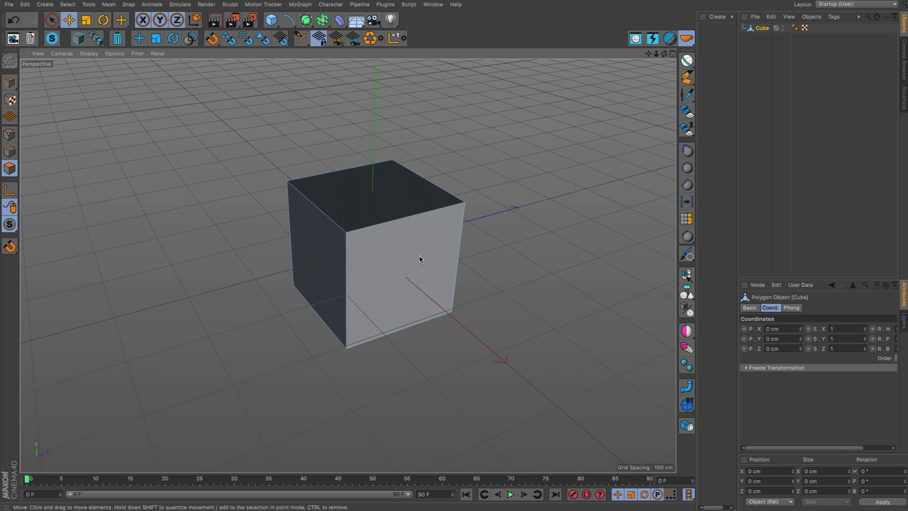
Try duplicating the cube's front face in place and pulling the copy away from the cube, and undo the move.
{"action": "left_click", "coordinate": [429, 254]}
{"action": "left_click_drag", "start_coordinate": [429, 254], "coordinate": [638, 145], "text": "alt"}
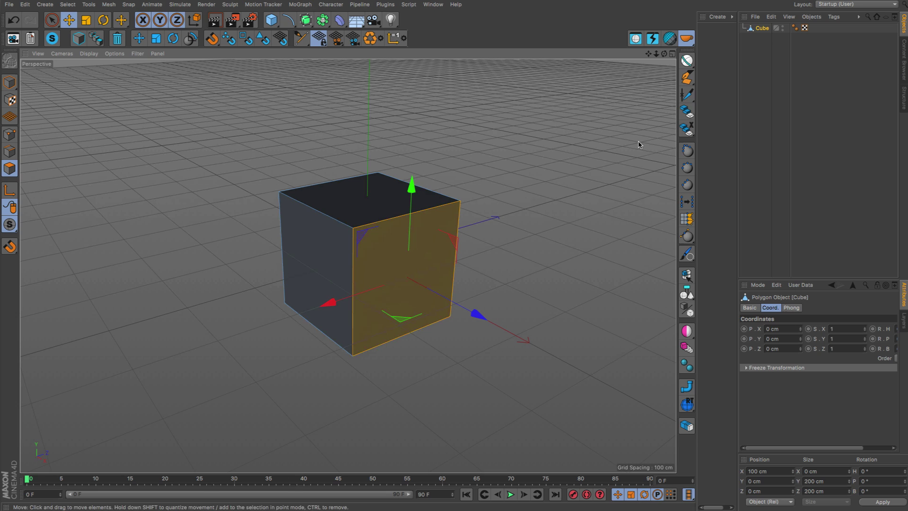
{"action": "left_click", "coordinate": [687, 111]}
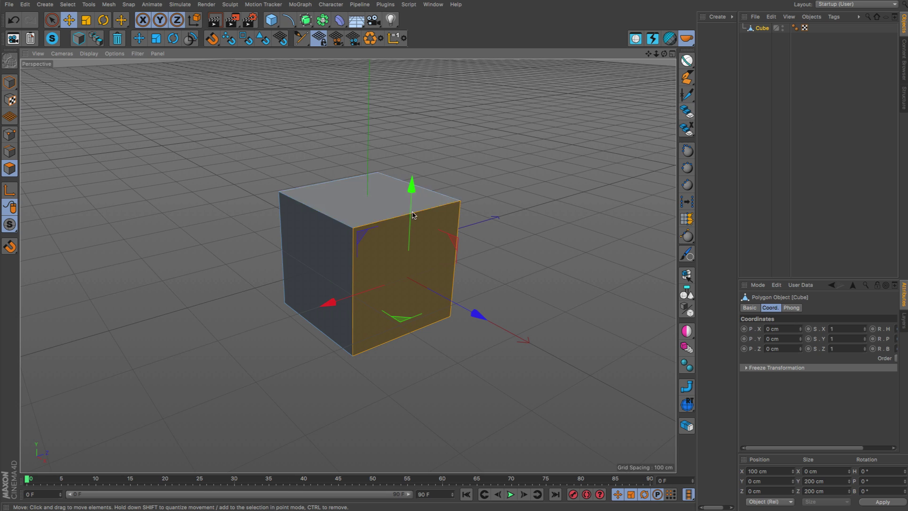
{"action": "left_click", "coordinate": [420, 253]}
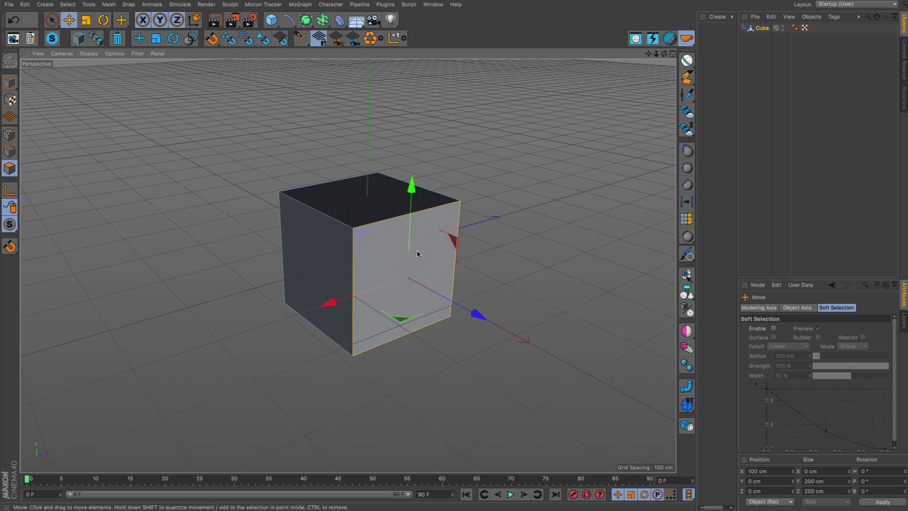
{"action": "mouse_move", "coordinate": [418, 252]}
{"action": "left_mouse_down"}
{"action": "mouse_move", "coordinate": [415, 282]}
{"action": "mouse_move", "coordinate": [429, 278]}
{"action": "mouse_move", "coordinate": [421, 284]}
{"action": "mouse_move", "coordinate": [409, 273]}
{"action": "left_mouse_up"}
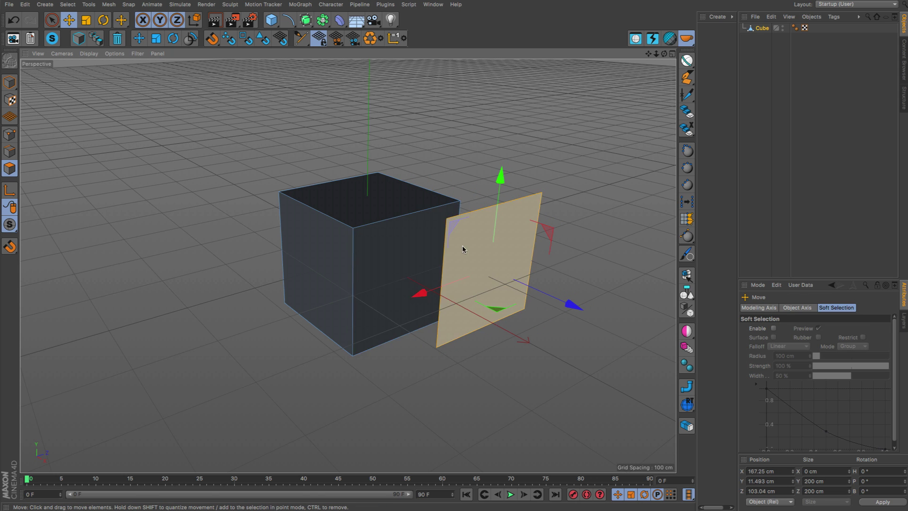
{"action": "left_click_drag", "start_coordinate": [386, 232], "coordinate": [370, 226], "text": "alt"}
{"action": "key", "text": "super+z"}
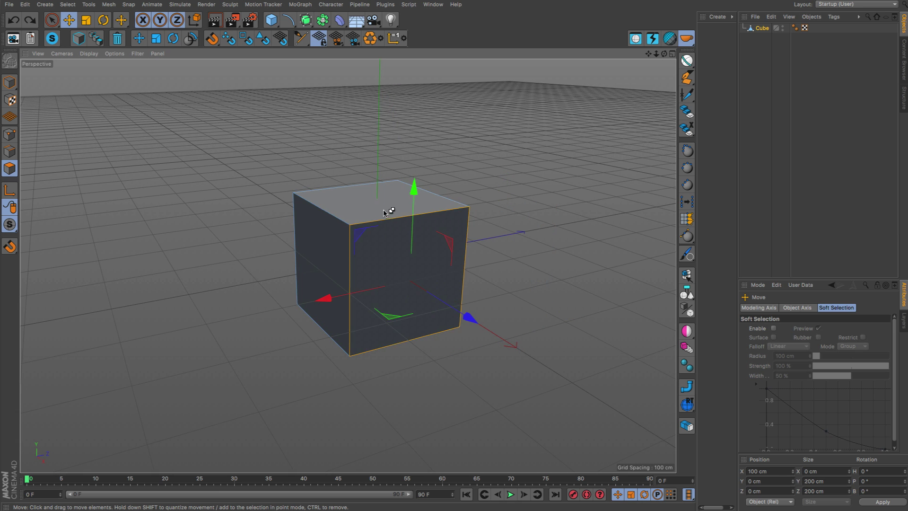
Duplicate the cube's front face, scale the copy to about 39.4 cm, extrude it about 36.8 cm into a small box and select that box.
{"action": "left_click_drag", "start_coordinate": [438, 234], "coordinate": [412, 244], "text": "alt"}
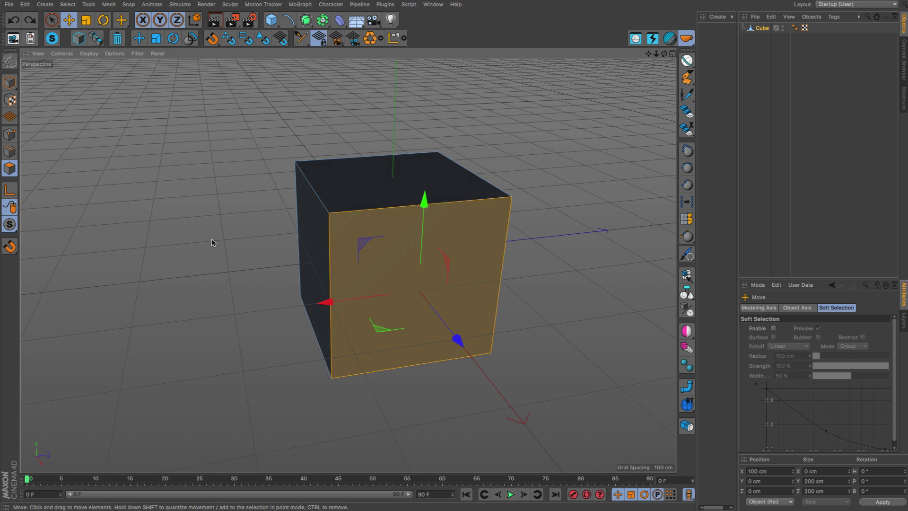
{"action": "left_click", "coordinate": [688, 113]}
{"action": "key", "text": "t"}
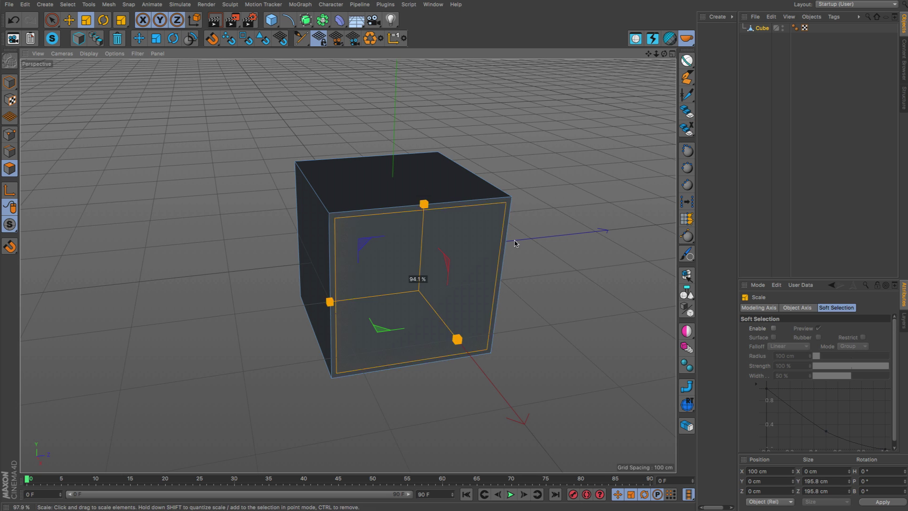
{"action": "mouse_move", "coordinate": [512, 240]}
{"action": "left_mouse_down"}
{"action": "mouse_move", "coordinate": [344, 355]}
{"action": "mouse_move", "coordinate": [377, 313]}
{"action": "left_mouse_up"}
{"action": "key", "text": "d"}
{"action": "key", "text": "t"}
{"action": "key", "text": "e"}
{"action": "double_click", "coordinate": [428, 303]}
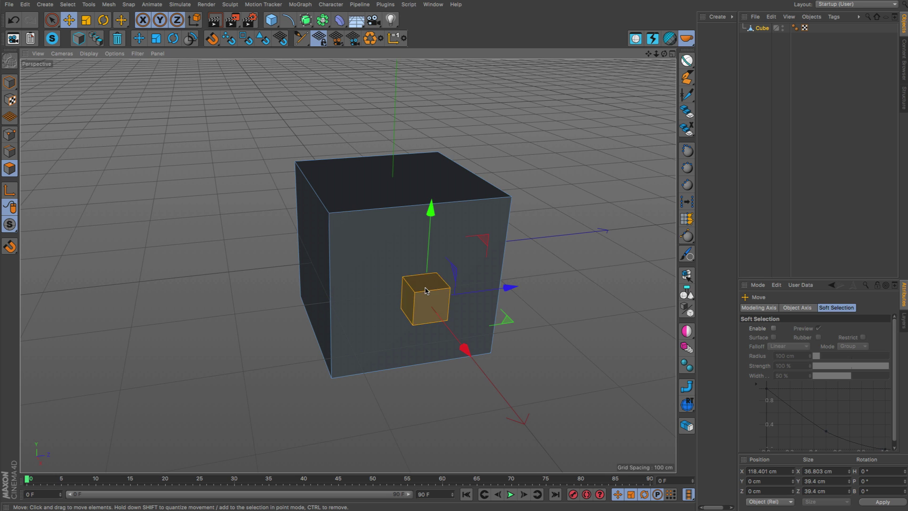
Place the small box at the front face's upper corner and duplicate it down and across into two rows of three.
{"action": "left_click_drag", "start_coordinate": [429, 303], "coordinate": [419, 167], "text": "alt"}
{"action": "left_click_drag", "start_coordinate": [344, 210], "coordinate": [378, 229], "text": "alt"}
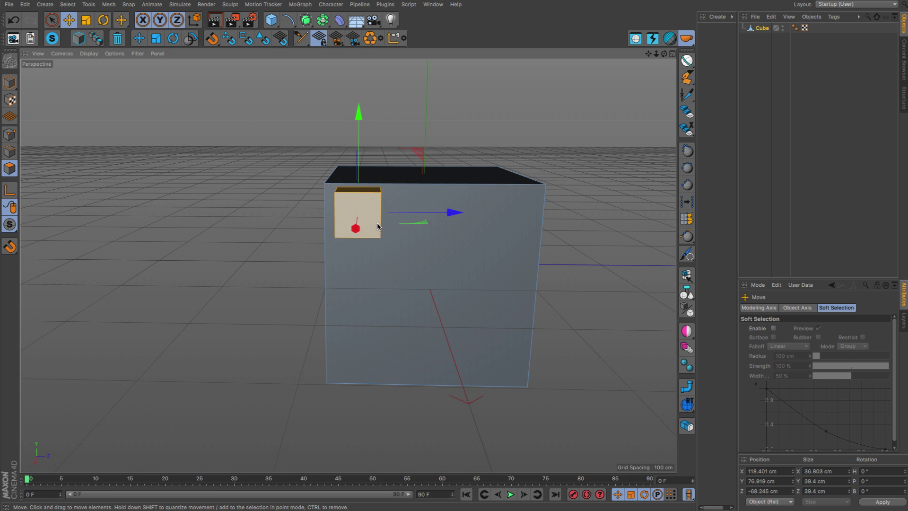
{"action": "left_click_drag", "start_coordinate": [358, 114], "coordinate": [358, 276]}
{"action": "left_click", "coordinate": [362, 214], "text": "shift"}
{"action": "left_click_drag", "start_coordinate": [362, 214], "coordinate": [376, 220], "text": "alt"}
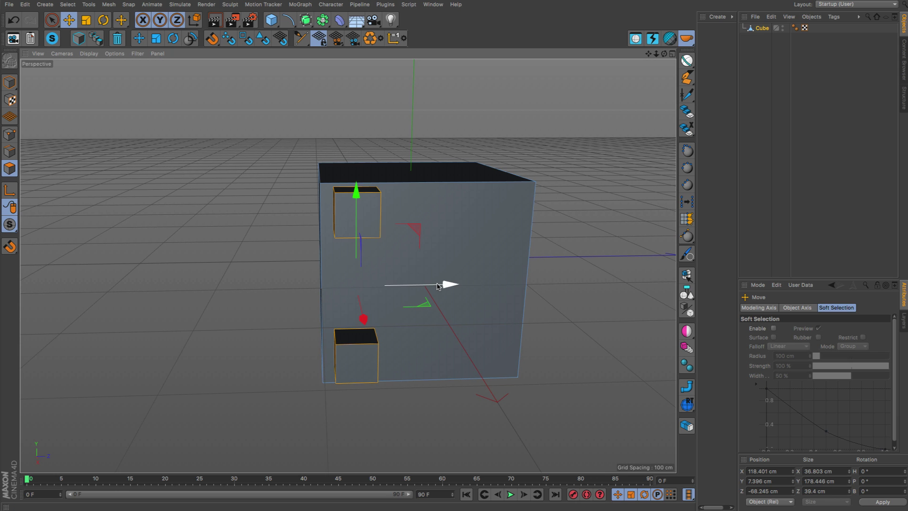
{"action": "left_click_drag", "start_coordinate": [446, 284], "coordinate": [484, 289]}
{"action": "scroll", "coordinate": [484, 289], "scroll_direction": "down", "scroll_amount": 3}
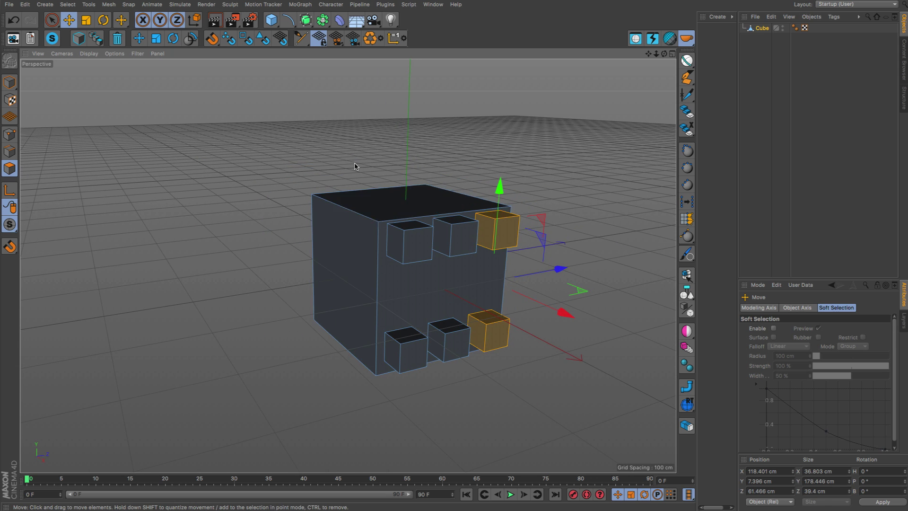
Select the first box of the upper row and rotate it about the X axis so it sits tilted on the face.
{"action": "left_click_drag", "start_coordinate": [379, 213], "coordinate": [373, 246], "text": "alt"}
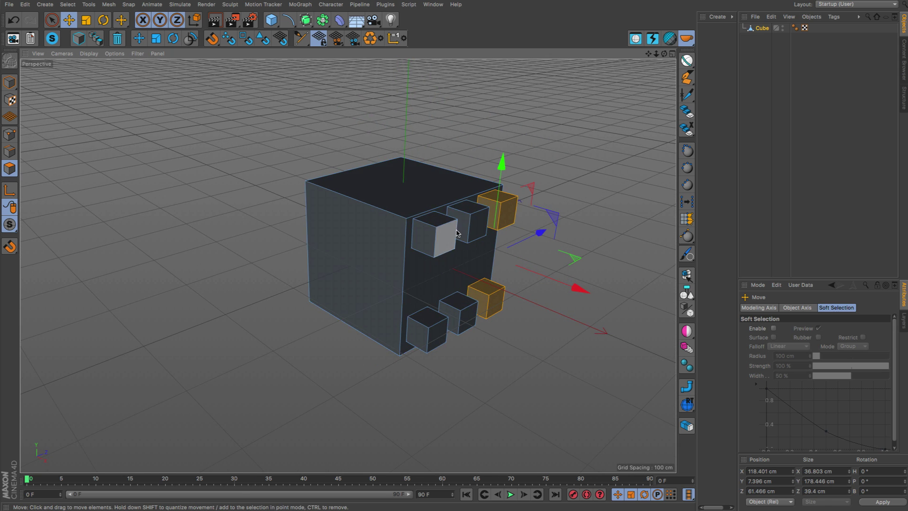
{"action": "middle_click_drag", "start_coordinate": [452, 239], "coordinate": [384, 242], "text": "alt"}
{"action": "double_click", "coordinate": [362, 242]}
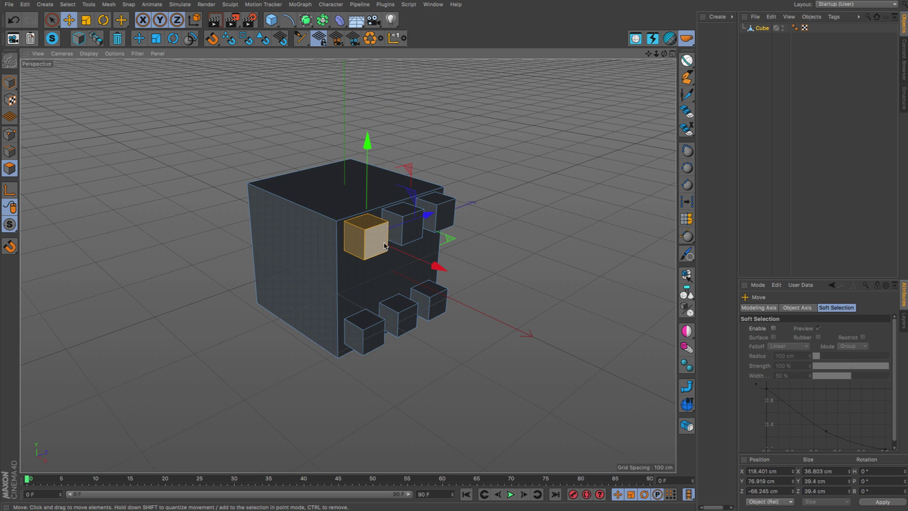
{"action": "key", "text": "r"}
{"action": "left_click_drag", "start_coordinate": [327, 256], "coordinate": [321, 237]}
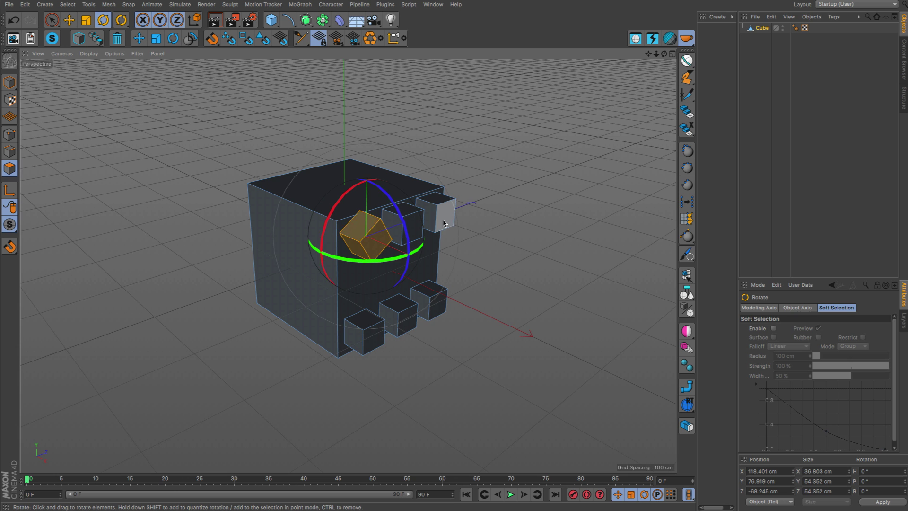
Duplicate the tilted box downward and repeat it across the face to form a middle row of three.
{"action": "key", "text": "e"}
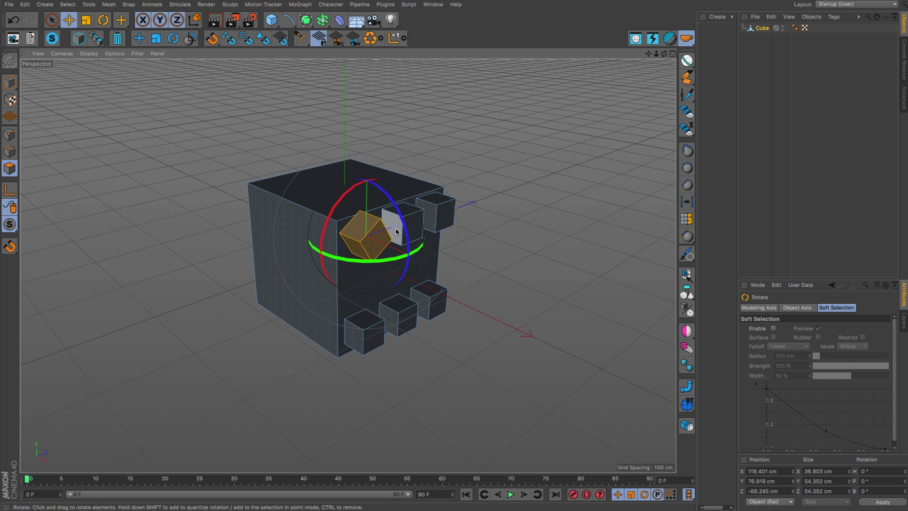
{"action": "left_click_drag", "start_coordinate": [396, 228], "coordinate": [317, 228], "text": "alt"}
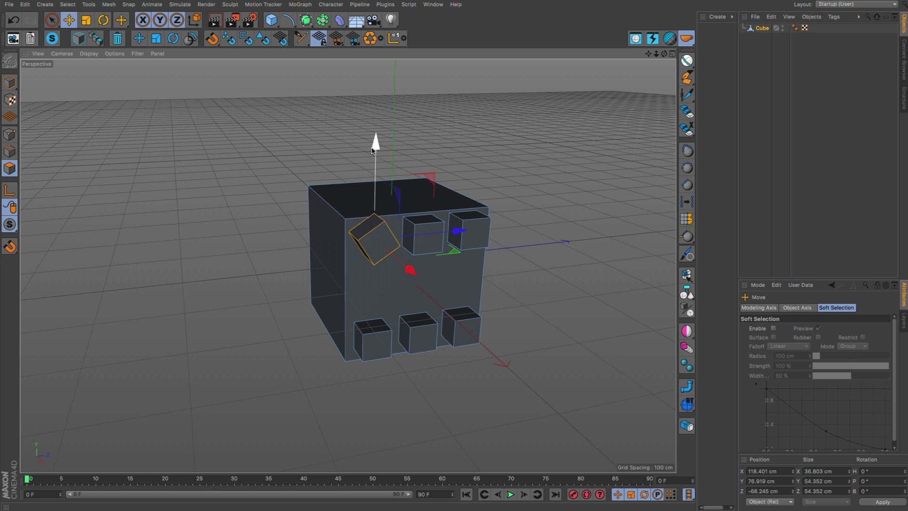
{"action": "left_click_drag", "start_coordinate": [375, 151], "coordinate": [402, 298]}
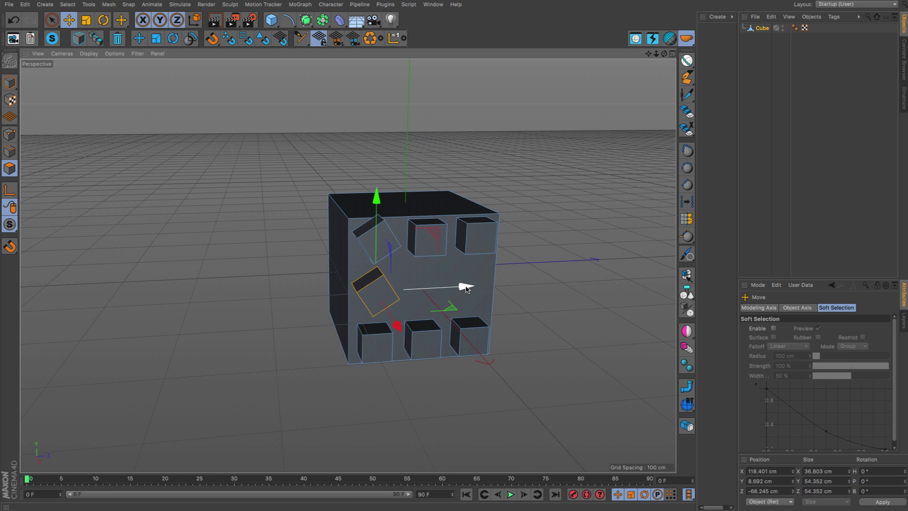
{"action": "left_click_drag", "start_coordinate": [463, 288], "coordinate": [582, 283]}
Duplicate the whole cube with its boxes, place the copy beside it along Z and inspect both blocks.
{"action": "left_click_drag", "start_coordinate": [457, 275], "coordinate": [421, 247], "text": "alt"}
{"action": "key", "text": "ctrl+shift+a"}
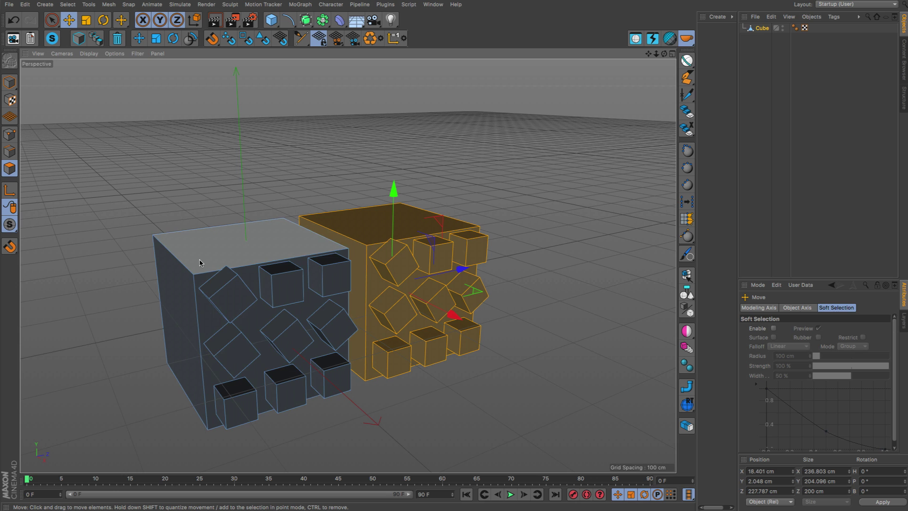
{"action": "scroll", "coordinate": [199, 263], "scroll_direction": "up", "scroll_amount": 4}
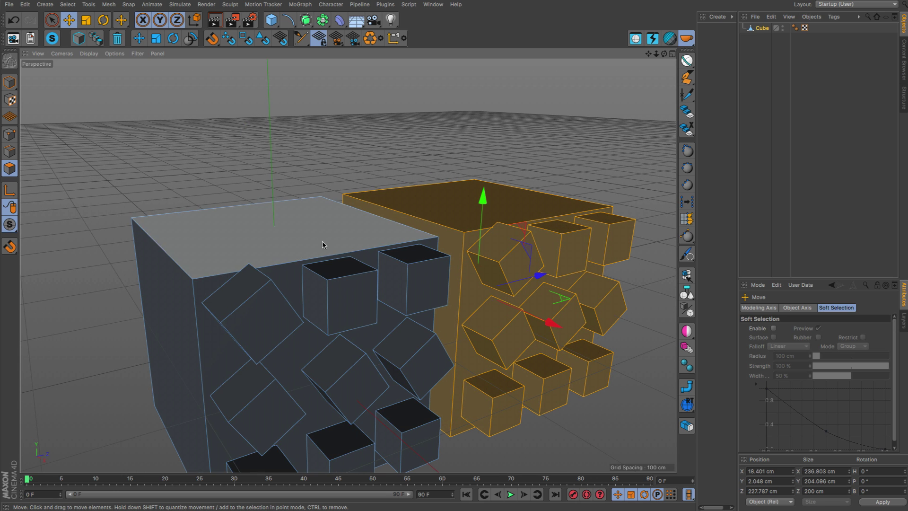
{"action": "scroll", "coordinate": [349, 298], "scroll_direction": "down", "scroll_amount": 4}
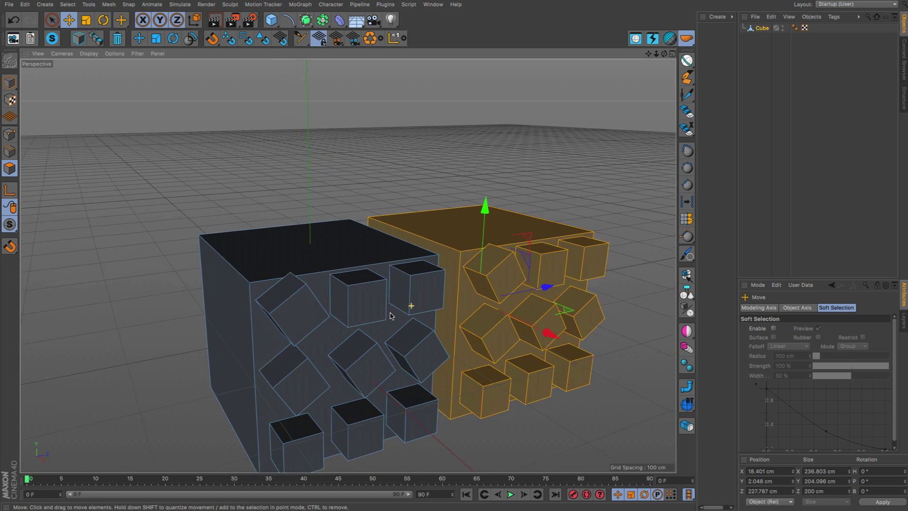
{"action": "scroll", "coordinate": [390, 316], "scroll_direction": "down", "scroll_amount": 1}
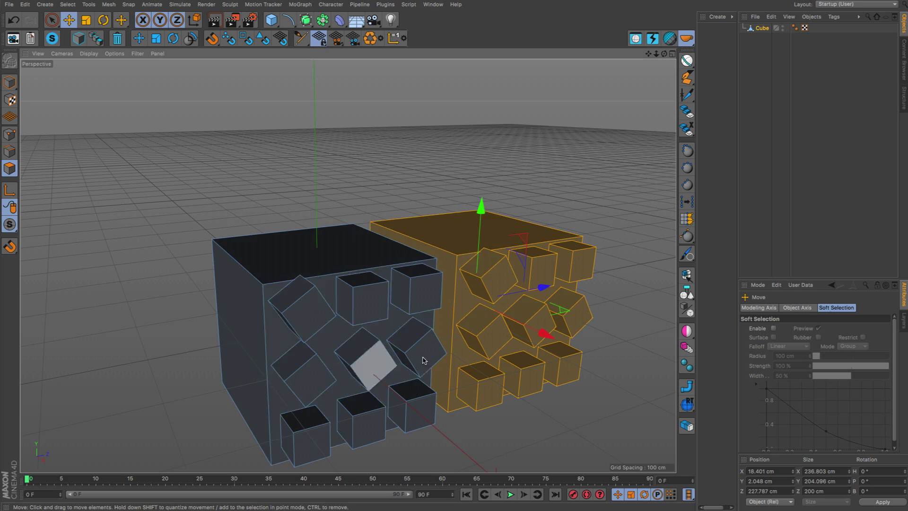
{"action": "left_click_drag", "start_coordinate": [424, 361], "coordinate": [385, 319], "text": "alt"}
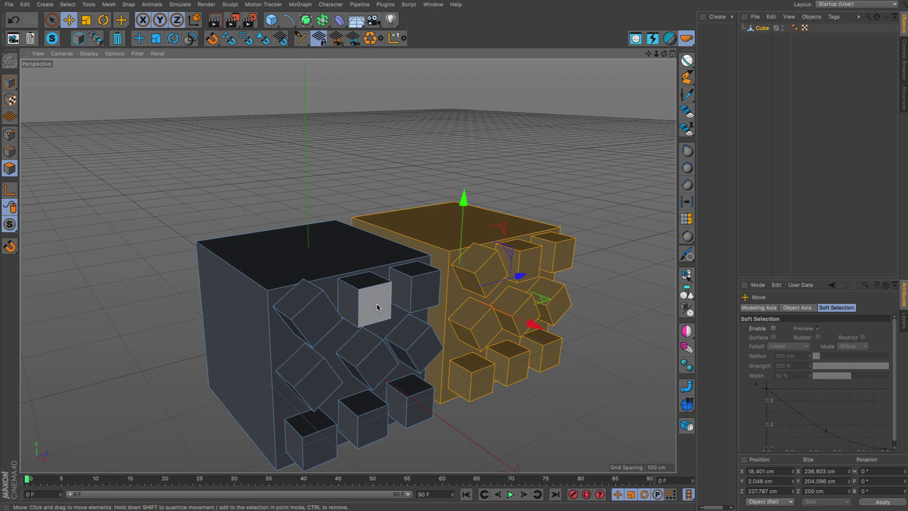
Select the upper middle box on the original block and shift it along X to about 114.6 cm.
{"action": "left_click", "coordinate": [374, 306]}
{"action": "left_click_drag", "start_coordinate": [338, 283], "coordinate": [597, 356], "text": "alt"}
{"action": "scroll", "coordinate": [330, 274], "scroll_direction": "up", "scroll_amount": 2}
{"action": "left_click_drag", "start_coordinate": [476, 342], "coordinate": [515, 347], "text": "alt"}
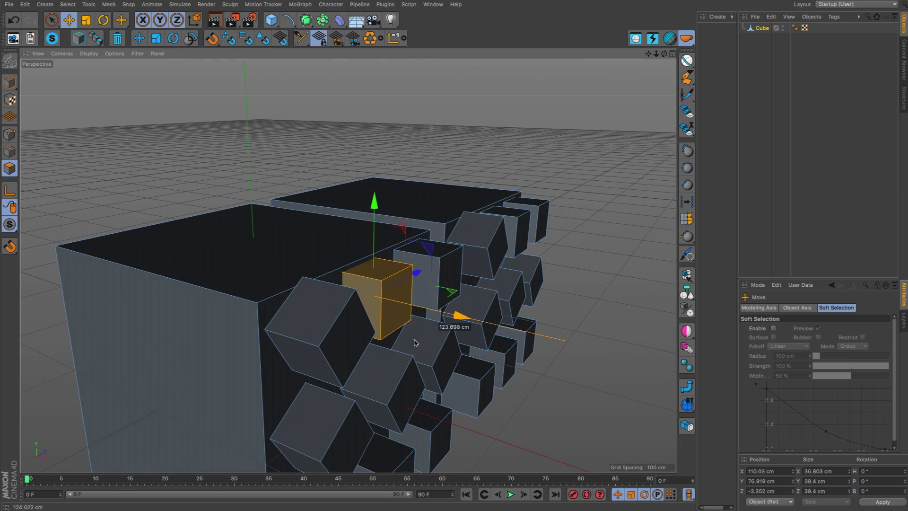
{"action": "left_click_drag", "start_coordinate": [415, 343], "coordinate": [331, 288]}
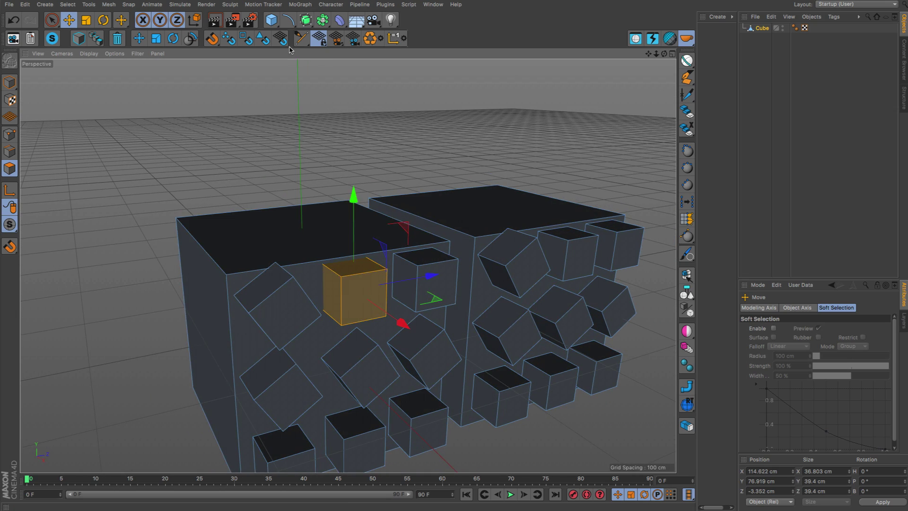
Put the cube under a Subdivision Surface, view the smoothed shapes and disable the smoothing.
{"action": "left_click", "coordinate": [306, 21], "text": "alt"}
{"action": "left_click_drag", "start_coordinate": [407, 302], "coordinate": [458, 309], "text": "alt"}
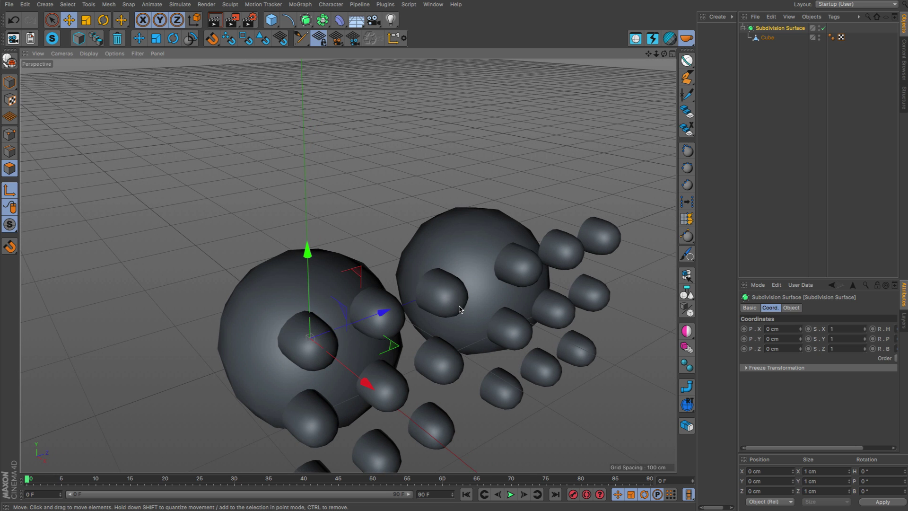
{"action": "left_click", "coordinate": [823, 27]}
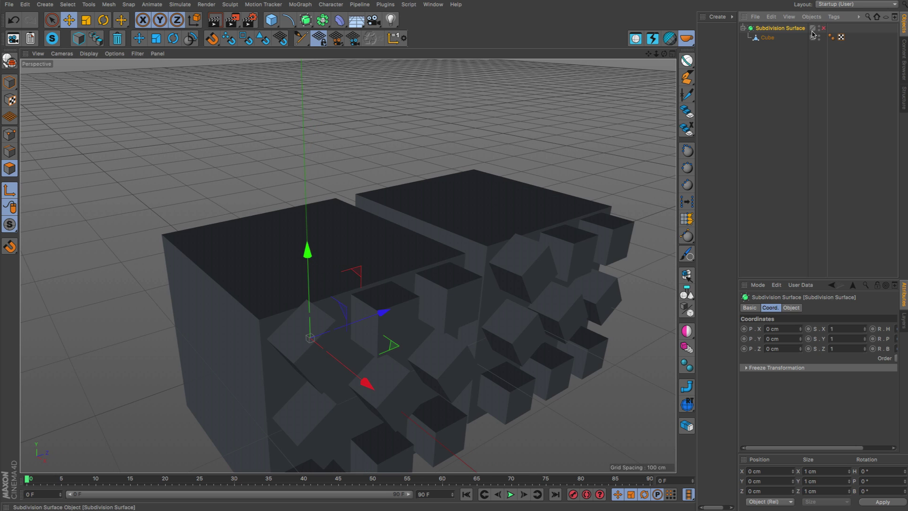
Return to the cube mesh, pull the selected upper middle box out along X to about 210.7 cm and view it from the side.
{"action": "left_click", "coordinate": [769, 43]}
{"action": "left_click_drag", "start_coordinate": [463, 279], "coordinate": [489, 280], "text": "alt"}
{"action": "left_click_drag", "start_coordinate": [496, 361], "coordinate": [456, 334]}
{"action": "scroll", "coordinate": [544, 357], "scroll_direction": "down", "scroll_amount": 3}
{"action": "middle_click_drag", "start_coordinate": [543, 357], "coordinate": [364, 256], "text": "alt"}
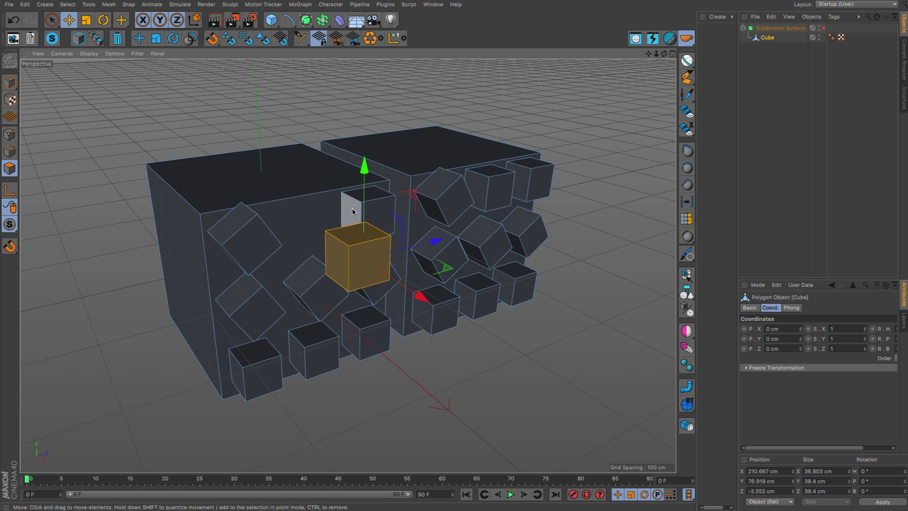
{"action": "left_click_drag", "start_coordinate": [542, 175], "coordinate": [572, 169], "text": "alt"}
{"action": "left_click_drag", "start_coordinate": [330, 214], "coordinate": [362, 203], "text": "alt"}
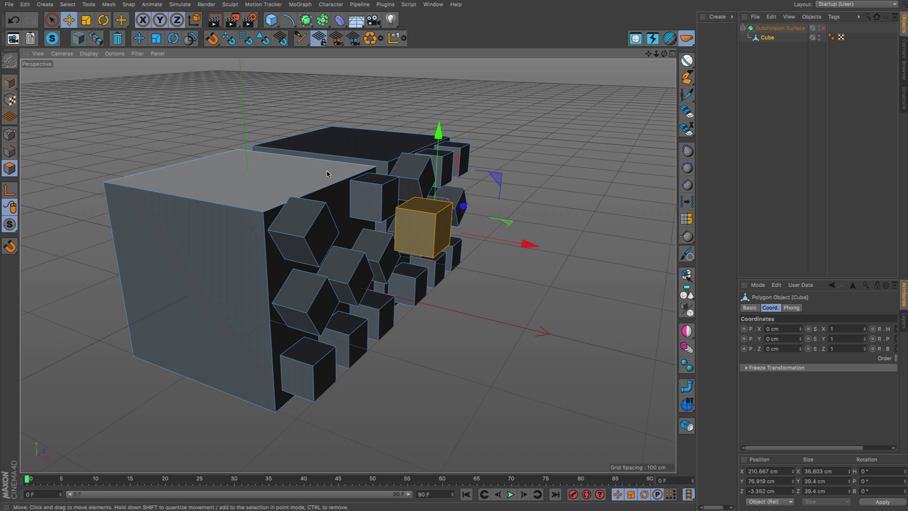
Start an empty project and float the palette of X, Y and Z axis duplication scripts over the viewport.
{"action": "left_click_drag", "start_coordinate": [327, 174], "coordinate": [341, 223], "text": "alt"}
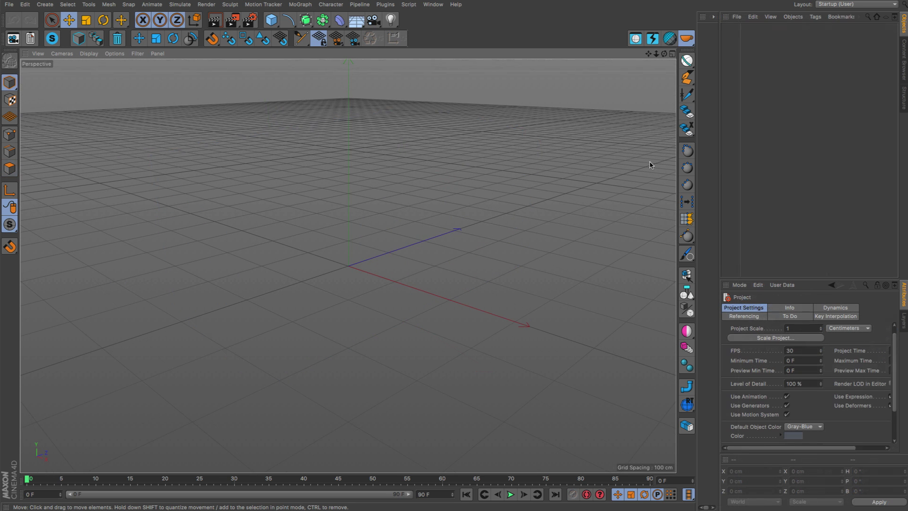
{"action": "left_click", "coordinate": [691, 135]}
{"action": "left_click", "coordinate": [704, 130]}
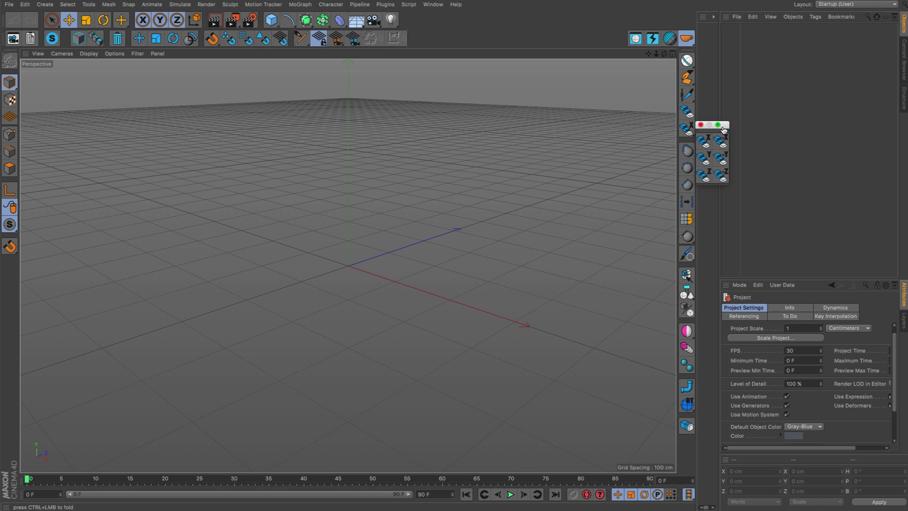
{"action": "left_click_drag", "start_coordinate": [725, 124], "coordinate": [615, 105]}
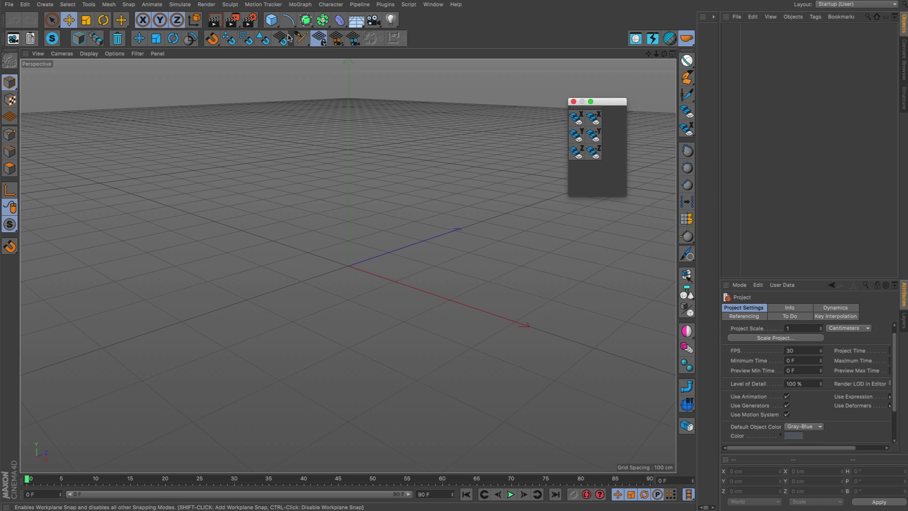
Create a 100 by 100 cm polygon object at the origin, make it editable and switch to polygon mode.
{"action": "left_click_drag", "start_coordinate": [273, 19], "coordinate": [416, 50]}
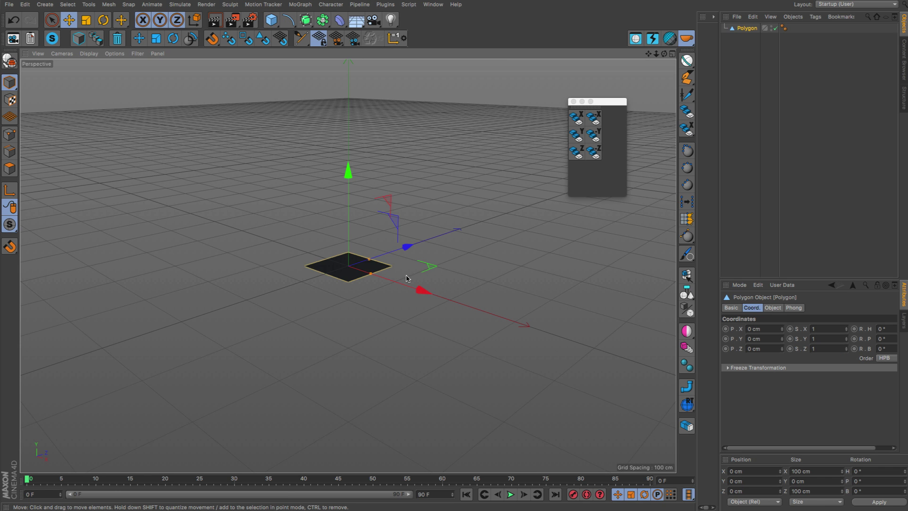
{"action": "left_click_drag", "start_coordinate": [393, 279], "coordinate": [397, 255], "text": "alt"}
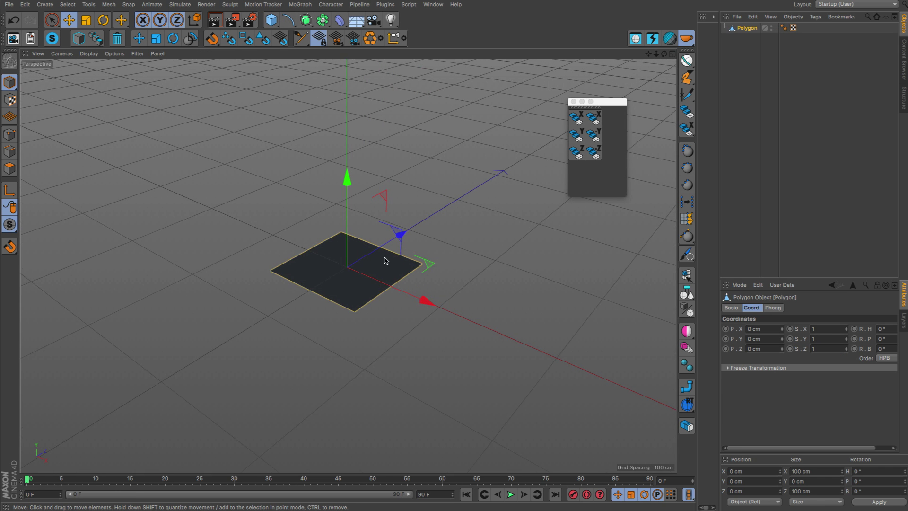
{"action": "key", "text": "Return"}
{"action": "key", "text": "Return"}
{"action": "key", "text": "Return"}
Select the single polygon and duplicate it along positive X with the axis duplication script.
{"action": "left_click", "coordinate": [370, 261]}
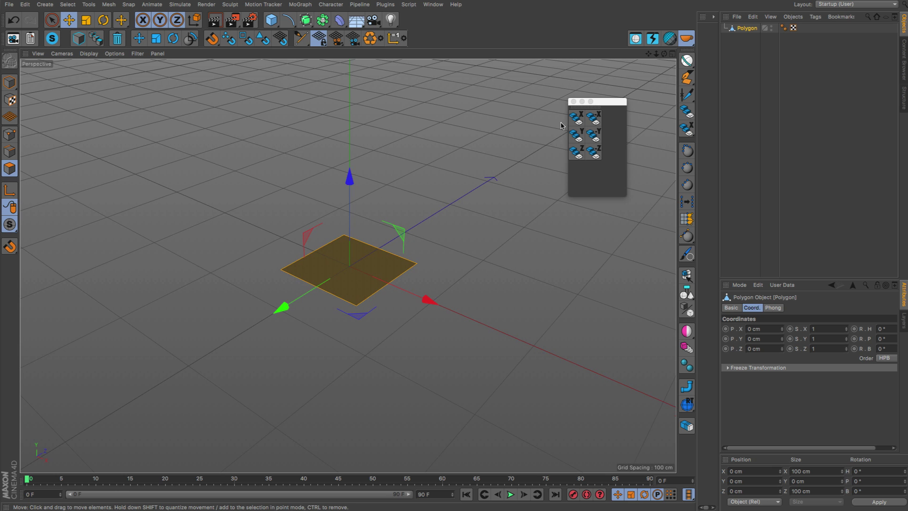
{"action": "left_click", "coordinate": [576, 120]}
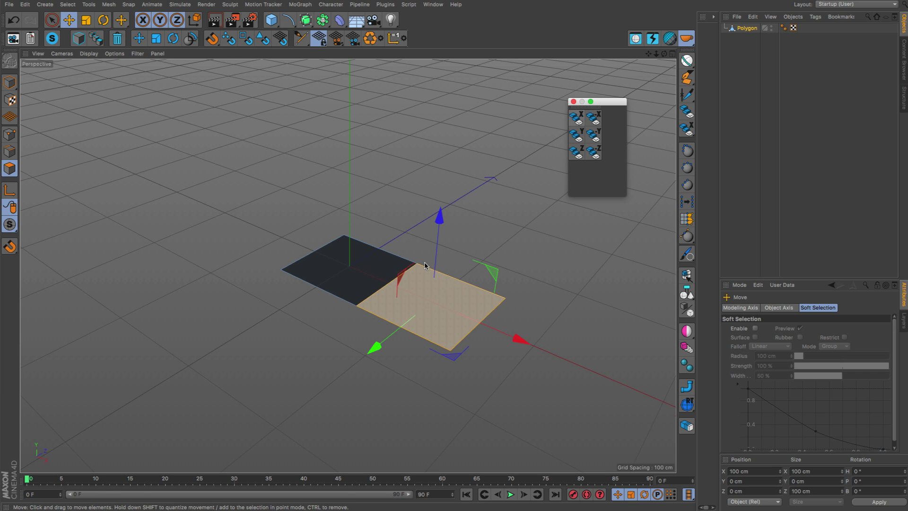
Add the original polygon to the selection and duplicate the pair twice along positive X to form a row of six.
{"action": "left_click_drag", "start_coordinate": [421, 305], "coordinate": [472, 320], "text": "alt"}
{"action": "middle_click_drag", "start_coordinate": [462, 318], "coordinate": [385, 303], "text": "alt"}
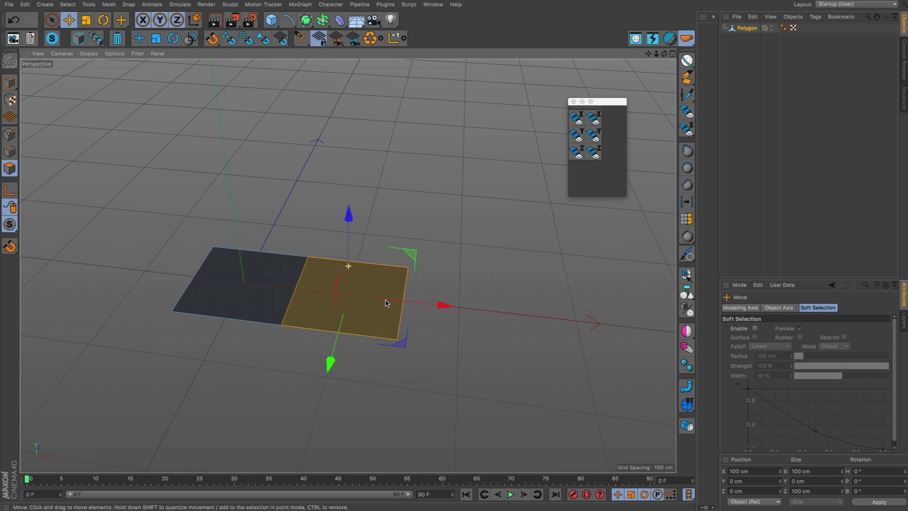
{"action": "left_click", "coordinate": [285, 288], "text": "shift"}
{"action": "left_click_drag", "start_coordinate": [366, 301], "coordinate": [335, 309], "text": "alt"}
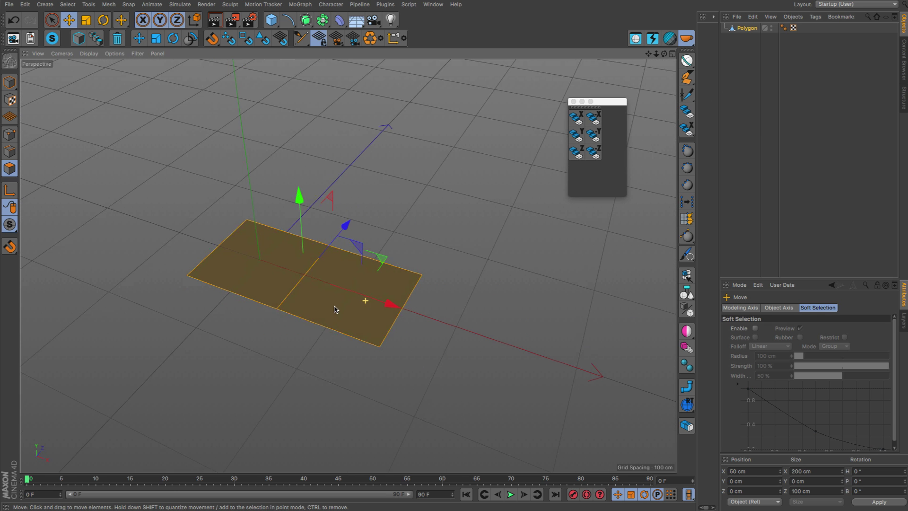
{"action": "left_click", "coordinate": [577, 120]}
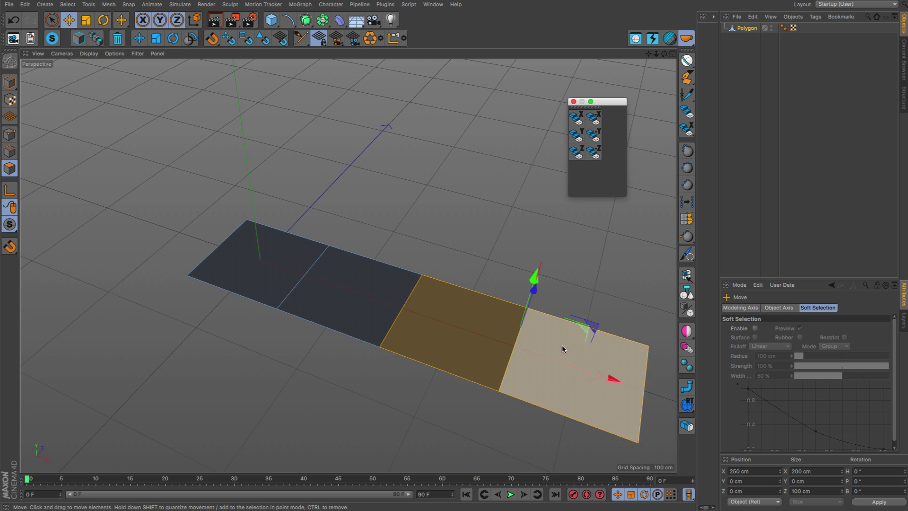
{"action": "middle_click_drag", "start_coordinate": [480, 298], "coordinate": [411, 248], "text": "alt"}
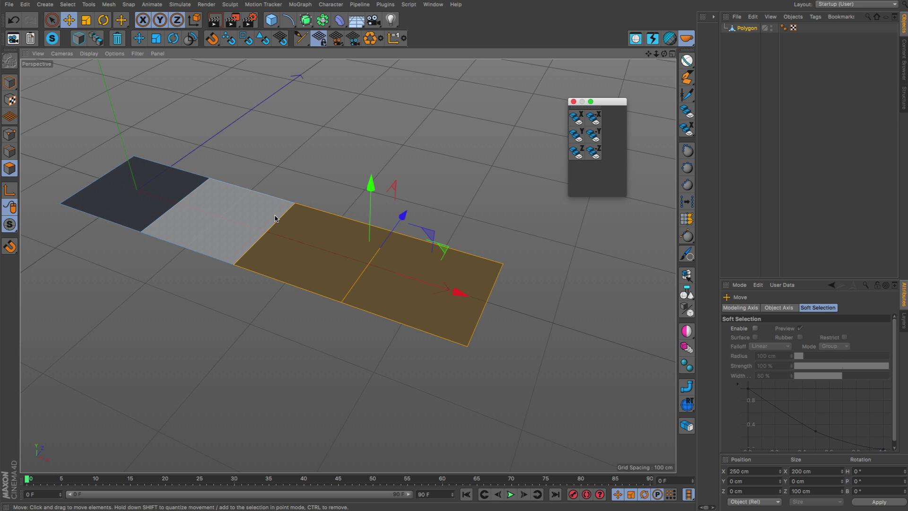
{"action": "right_click_drag", "start_coordinate": [284, 225], "coordinate": [237, 251], "text": "alt"}
{"action": "left_click_drag", "start_coordinate": [340, 268], "coordinate": [350, 274], "text": "alt"}
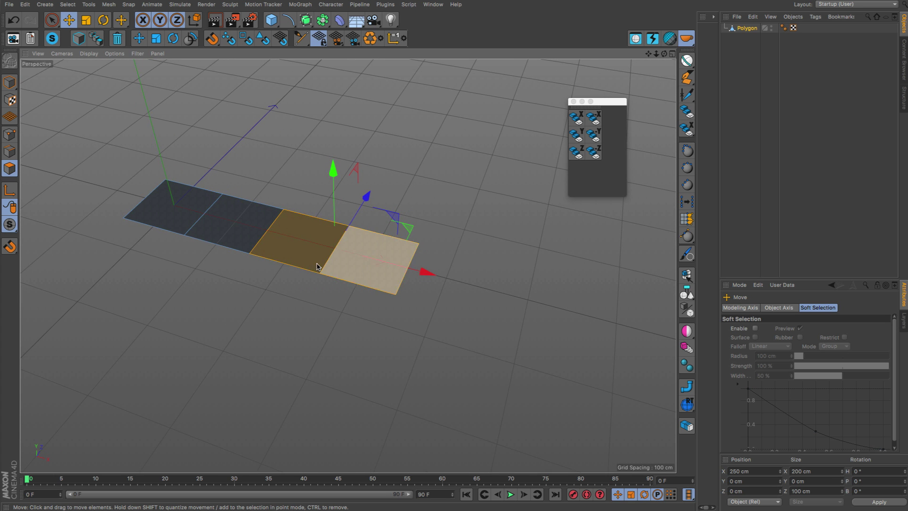
{"action": "scroll", "coordinate": [287, 236], "scroll_direction": "down", "scroll_amount": 3}
{"action": "middle_click_drag", "start_coordinate": [310, 238], "coordinate": [347, 256], "text": "alt"}
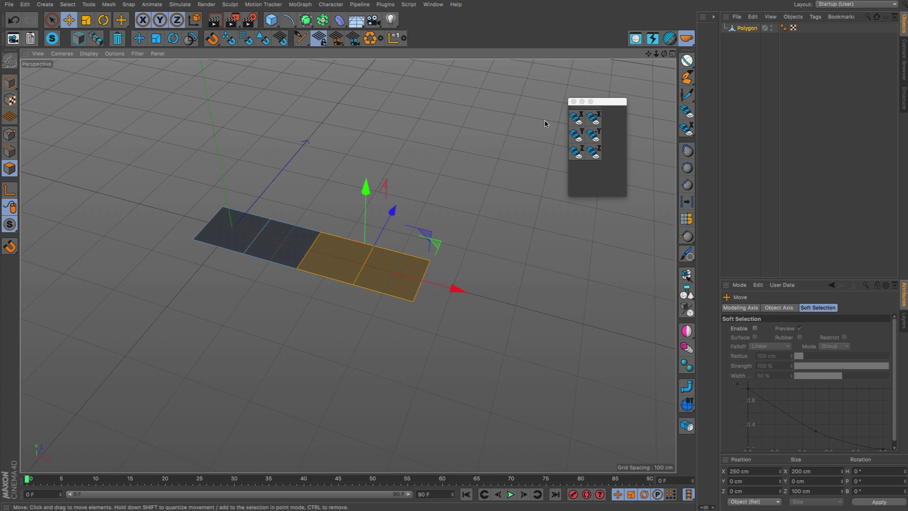
{"action": "left_click", "coordinate": [572, 121]}
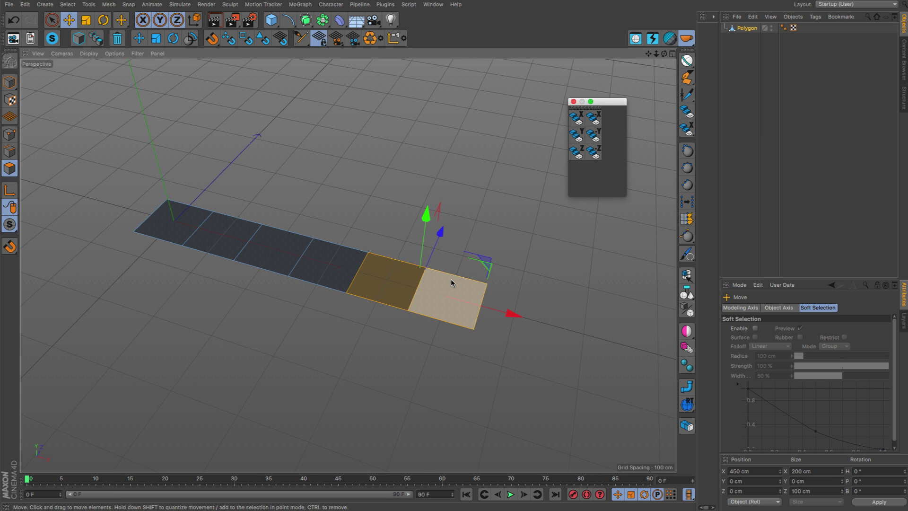
Select the polygon at the positive X end of the row and duplicate it five times along positive Z.
{"action": "left_click", "coordinate": [451, 283]}
{"action": "left_click", "coordinate": [576, 152]}
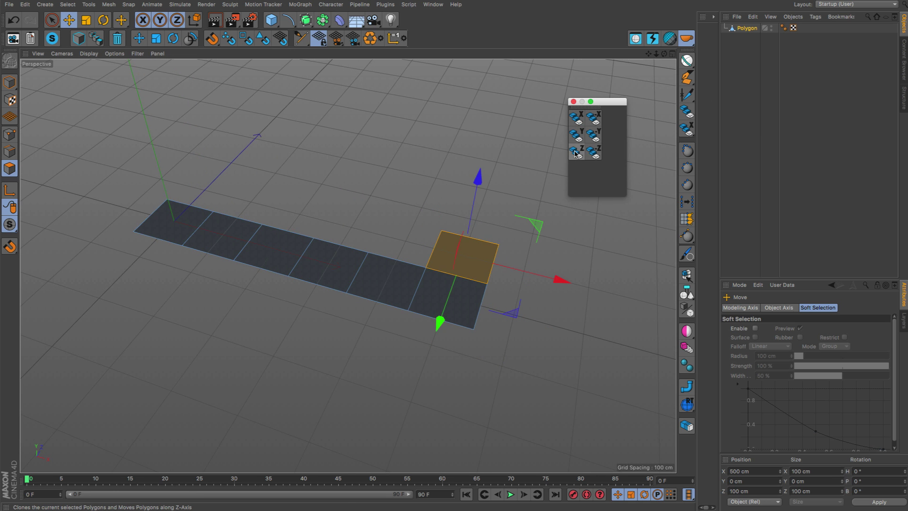
{"action": "left_click", "coordinate": [576, 151]}
{"action": "left_click", "coordinate": [576, 152]}
{"action": "left_click", "coordinate": [576, 152]}
{"action": "left_click", "coordinate": [577, 152]}
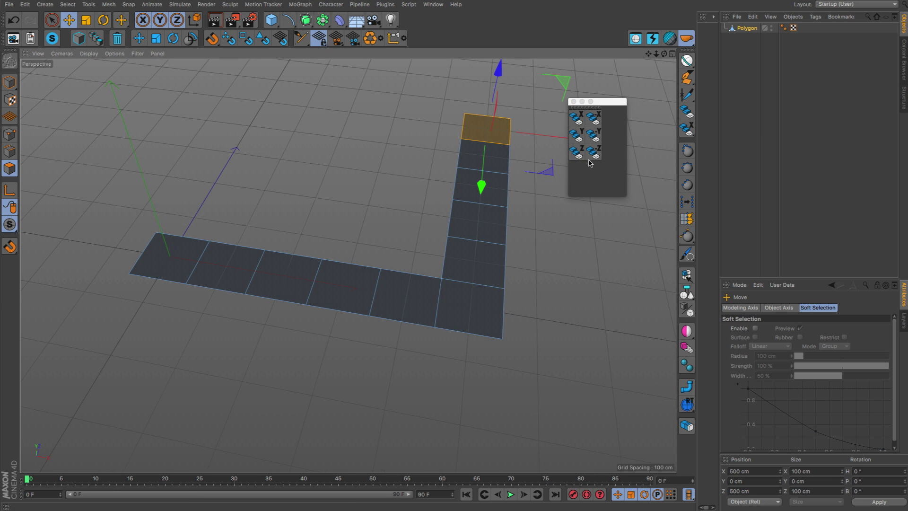
Duplicate the selected corner polygon five times along negative X, back to X 0 cm.
{"action": "left_click", "coordinate": [594, 118]}
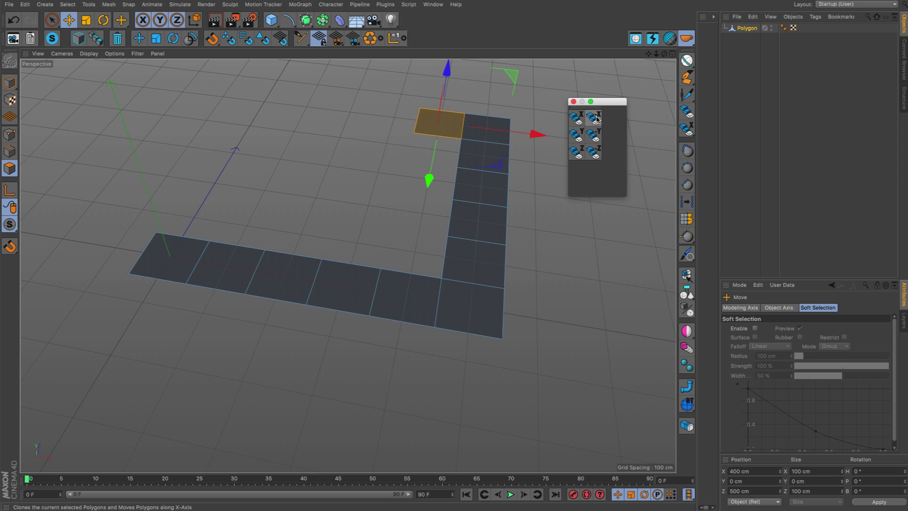
{"action": "left_click", "coordinate": [594, 118]}
{"action": "left_click", "coordinate": [594, 118]}
{"action": "left_click", "coordinate": [594, 118]}
{"action": "left_click", "coordinate": [594, 117]}
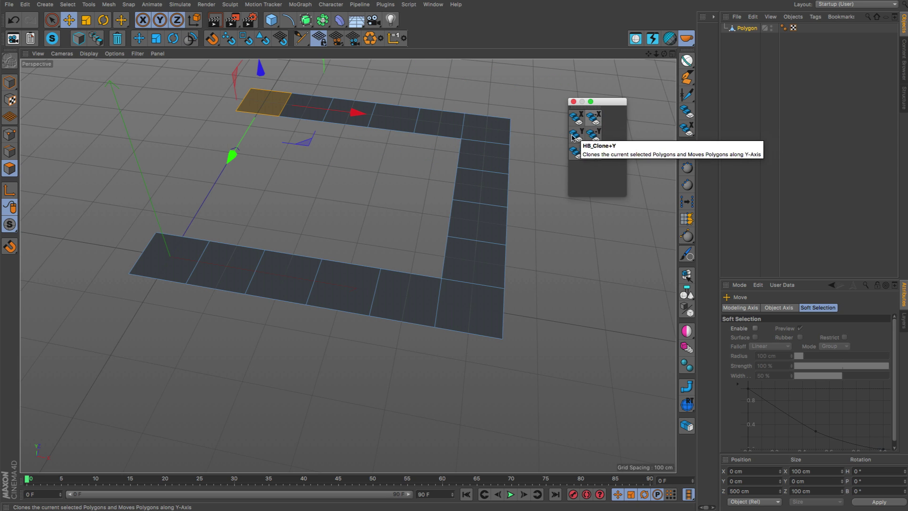
Duplicate the selected polygon four times along negative Z to close the rectangular frame.
{"action": "left_click", "coordinate": [595, 154]}
{"action": "left_click", "coordinate": [597, 157]}
{"action": "left_click", "coordinate": [597, 156]}
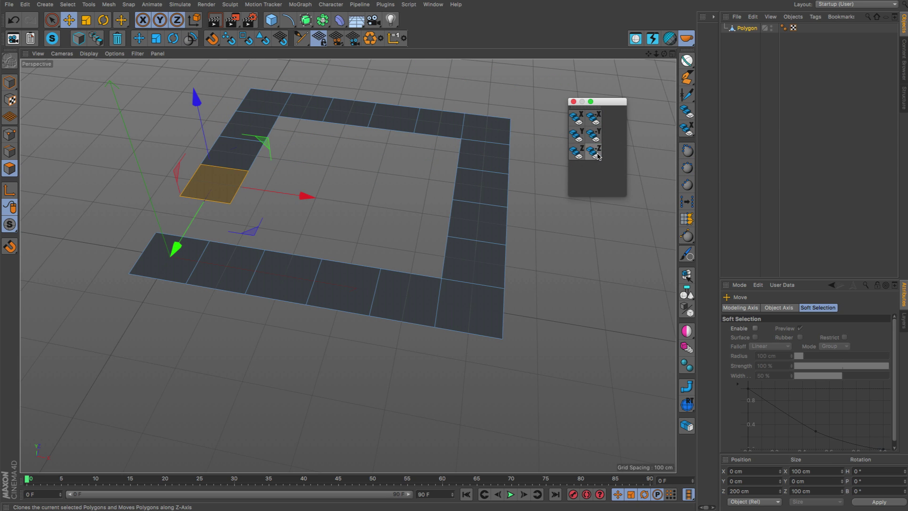
{"action": "left_click", "coordinate": [595, 155]}
Select the frame polygon at X 500, Z 200 cm and duplicate it four times along negative X as a crossbar.
{"action": "mouse_move", "coordinate": [438, 191]}
{"action": "left_mouse_down", "text": "alt"}
{"action": "mouse_move", "coordinate": [475, 213]}
{"action": "mouse_move", "coordinate": [471, 205]}
{"action": "left_mouse_up", "text": "alt"}
{"action": "left_click", "coordinate": [472, 205]}
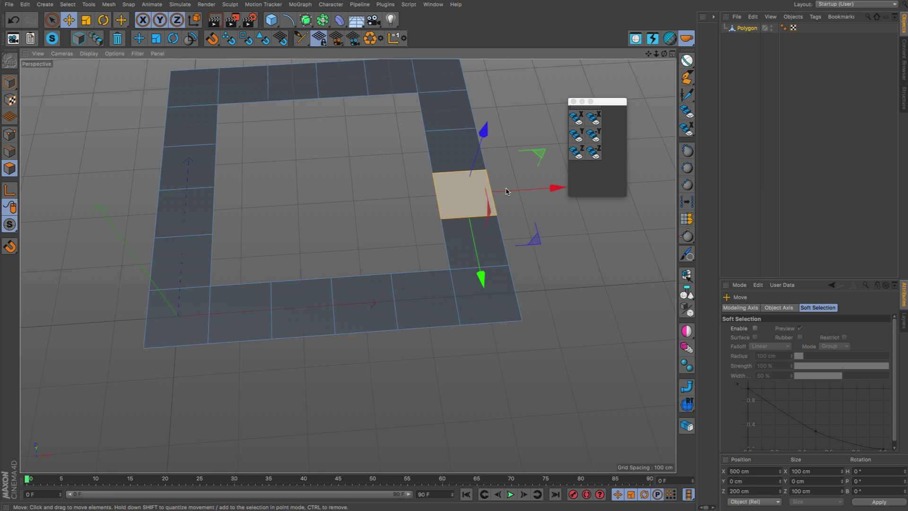
{"action": "left_click", "coordinate": [596, 117]}
{"action": "left_click", "coordinate": [596, 118]}
{"action": "left_click", "coordinate": [596, 117]}
{"action": "left_click", "coordinate": [596, 117]}
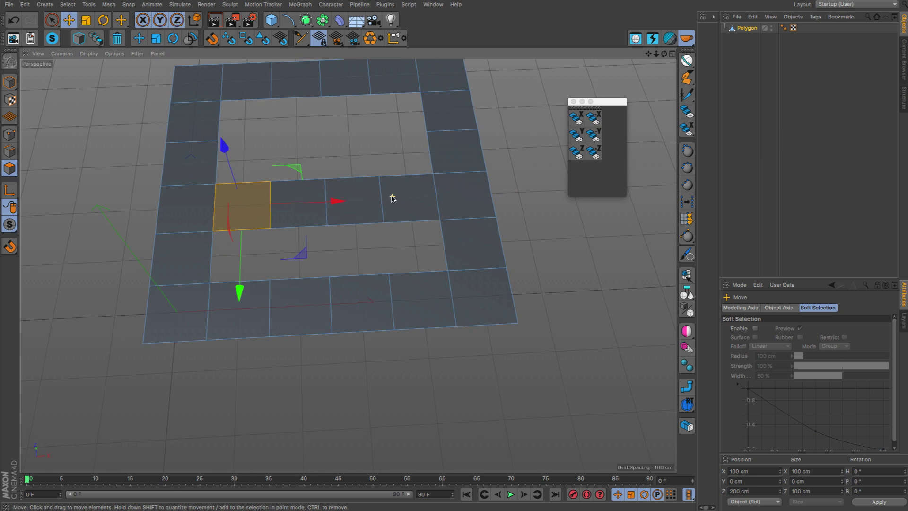
Select all polygons of the frame and duplicate the whole frame twice along positive X.
{"action": "scroll", "coordinate": [391, 196], "scroll_direction": "down", "scroll_amount": 3}
{"action": "key", "text": "super+a"}
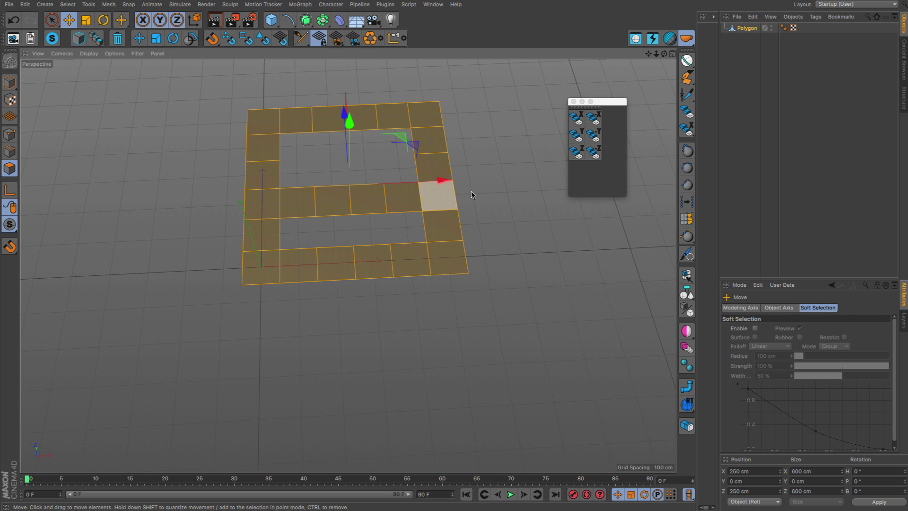
{"action": "middle_click_drag", "start_coordinate": [429, 196], "coordinate": [298, 197], "text": "alt"}
{"action": "left_click", "coordinate": [577, 119]}
{"action": "left_click", "coordinate": [578, 118]}
{"action": "scroll", "coordinate": [462, 156], "scroll_direction": "down", "scroll_amount": 2}
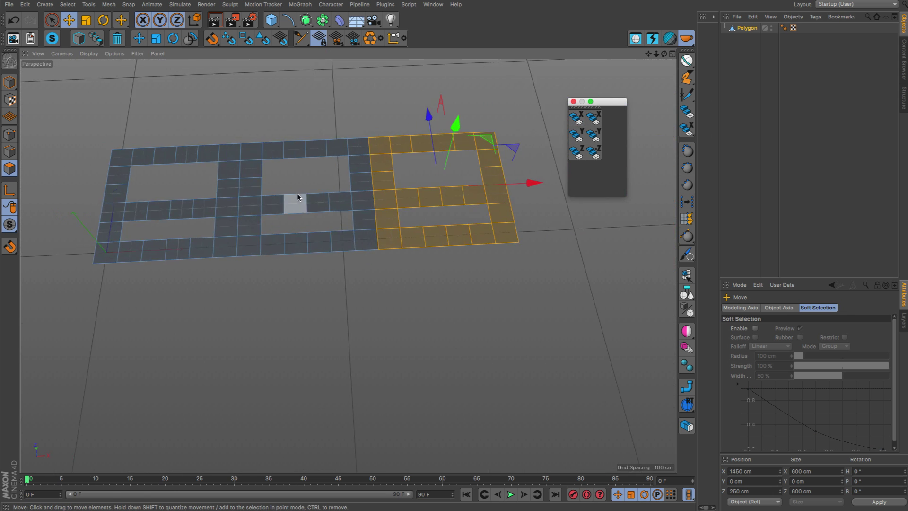
Select the two middle polygons on the far edge of each of the three frames and duplicate them three times along positive Z.
{"action": "left_click", "coordinate": [290, 152]}
{"action": "left_click", "coordinate": [316, 149], "text": "shift"}
{"action": "left_click", "coordinate": [161, 156], "text": "shift"}
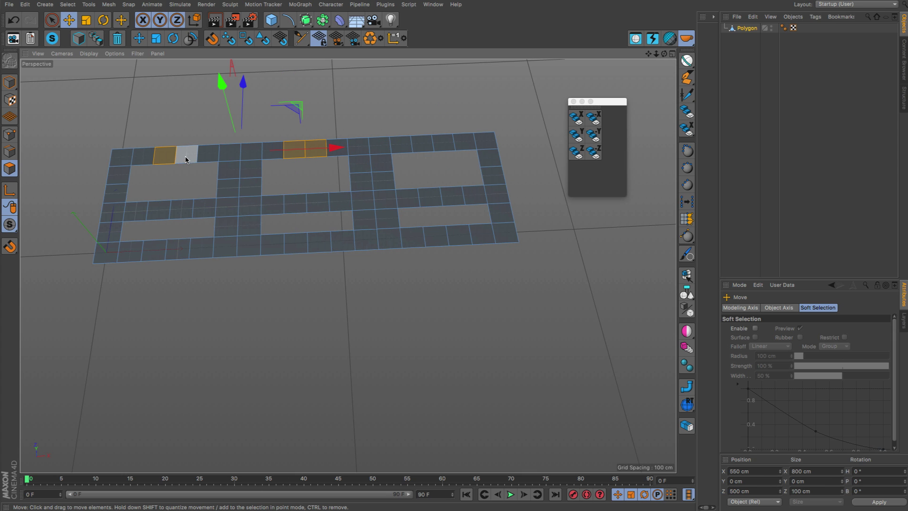
{"action": "left_click", "coordinate": [422, 143], "text": "shift"}
{"action": "left_click", "coordinate": [443, 142], "text": "shift"}
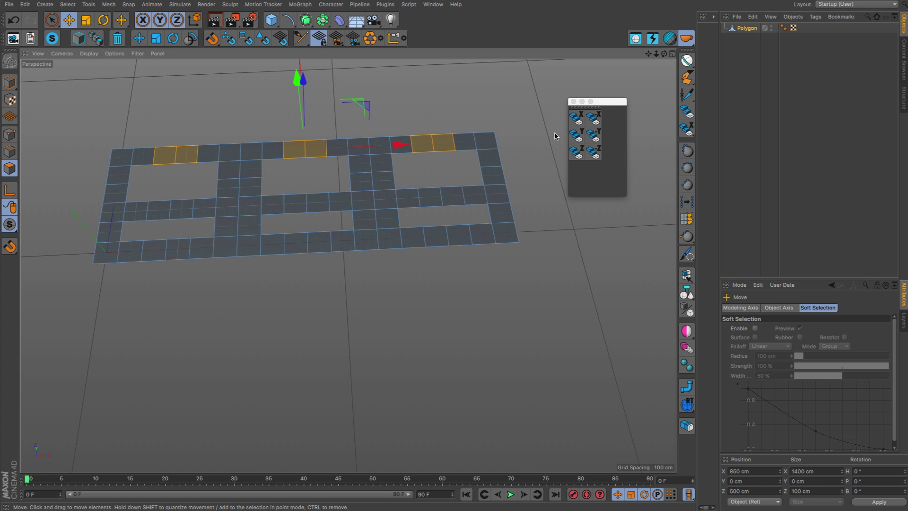
{"action": "left_click", "coordinate": [578, 151]}
{"action": "left_click", "coordinate": [578, 152]}
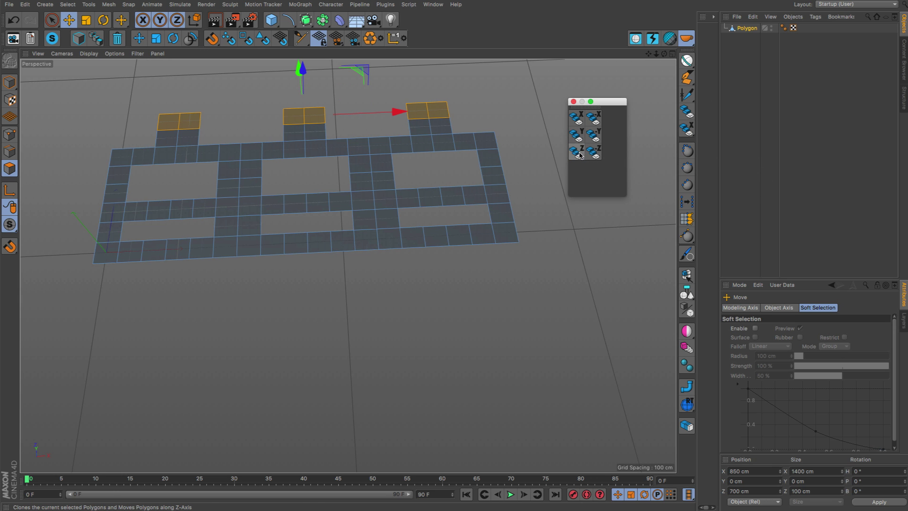
{"action": "scroll", "coordinate": [484, 211], "scroll_direction": "up", "scroll_amount": 2}
{"action": "middle_click_drag", "start_coordinate": [483, 212], "coordinate": [487, 217], "text": "alt"}
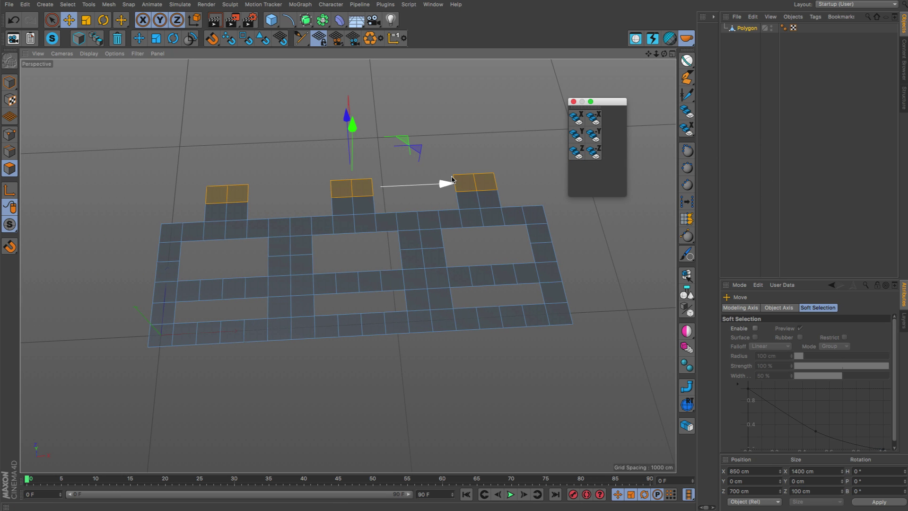
{"action": "left_click", "coordinate": [577, 152]}
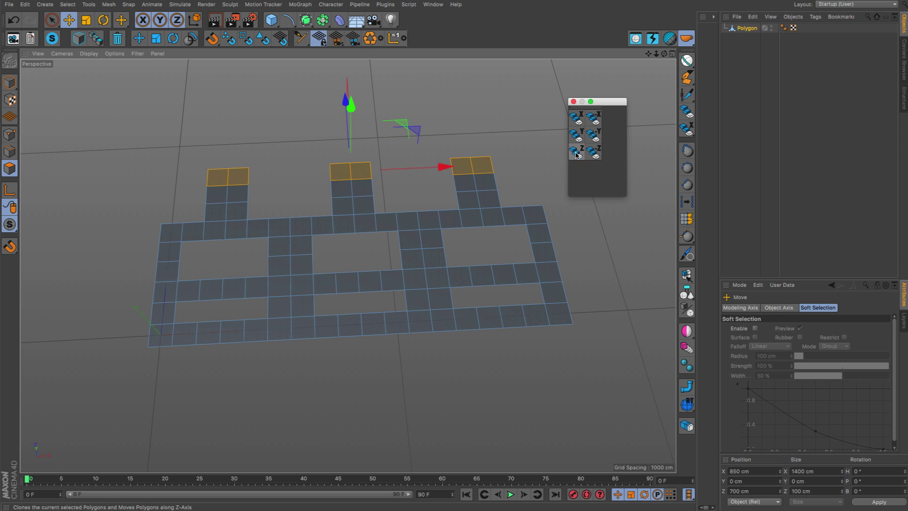
Select the inner end polygon of the tower on the third frame and duplicate it along negative X towards the middle tower.
{"action": "left_click", "coordinate": [465, 162]}
{"action": "left_click", "coordinate": [595, 118]}
{"action": "left_click", "coordinate": [595, 118]}
{"action": "left_click", "coordinate": [594, 118]}
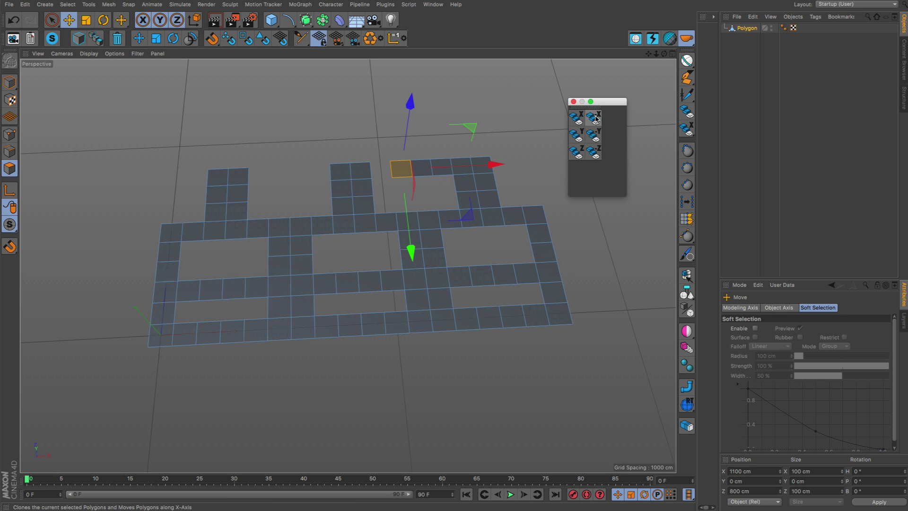
Clone the selected polygon repeatedly in the negative X direction until the upper strip ends at X -100 cm.
{"action": "left_click", "coordinate": [594, 118]}
{"action": "left_click", "coordinate": [595, 118]}
{"action": "left_click", "coordinate": [594, 118]}
{"action": "left_click", "coordinate": [594, 118]}
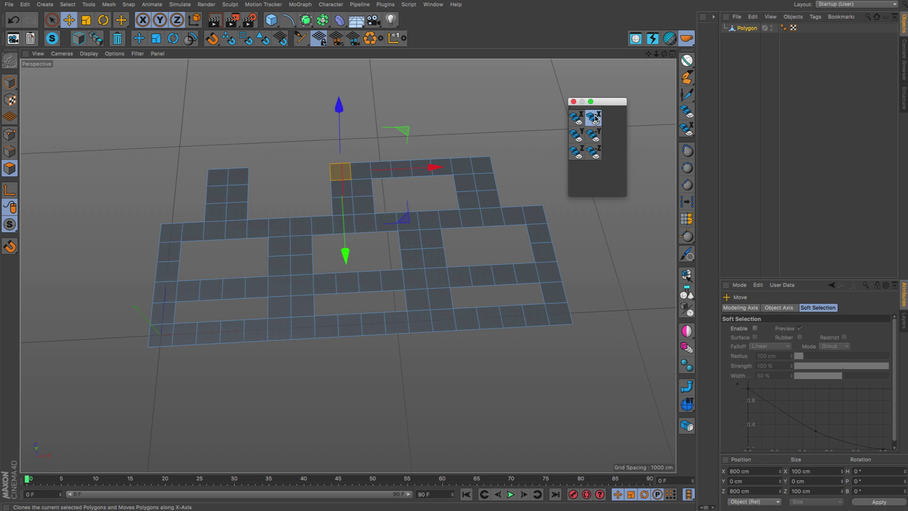
{"action": "left_click", "coordinate": [595, 118]}
{"action": "left_click", "coordinate": [594, 119]}
{"action": "left_click", "coordinate": [594, 118]}
{"action": "left_click", "coordinate": [594, 119]}
{"action": "left_click", "coordinate": [595, 119]}
{"action": "left_click", "coordinate": [594, 118]}
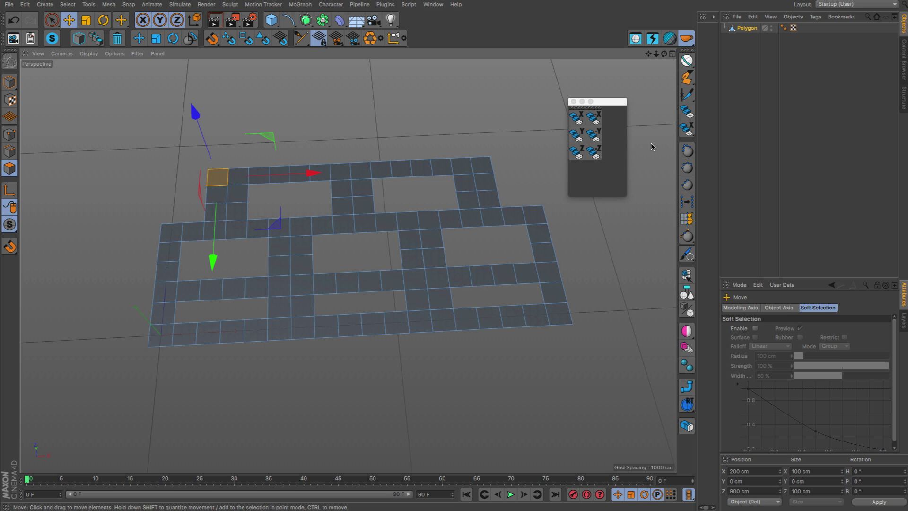
{"action": "left_click", "coordinate": [594, 118]}
{"action": "left_click", "coordinate": [594, 119]}
{"action": "left_click", "coordinate": [594, 118]}
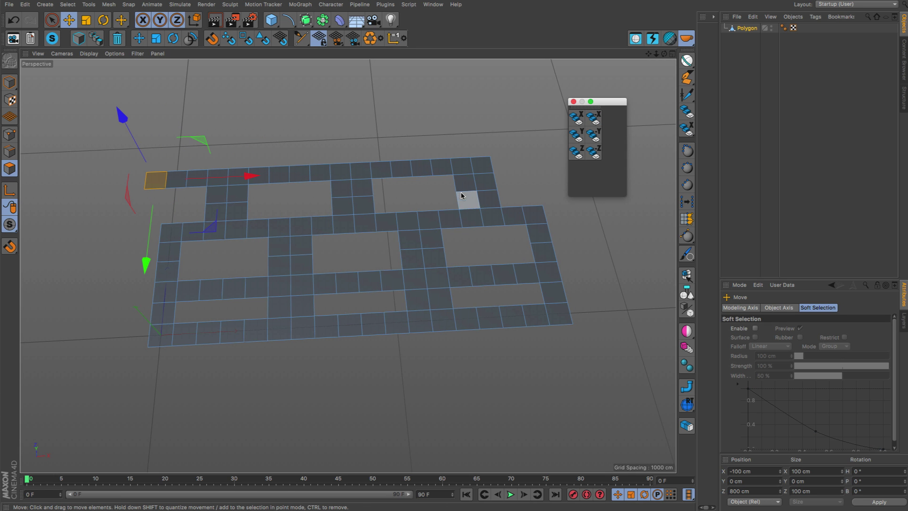
Delete the last cloned polygon at the outer end of the upper strip.
{"action": "left_click_drag", "start_coordinate": [461, 195], "coordinate": [465, 213], "text": "alt"}
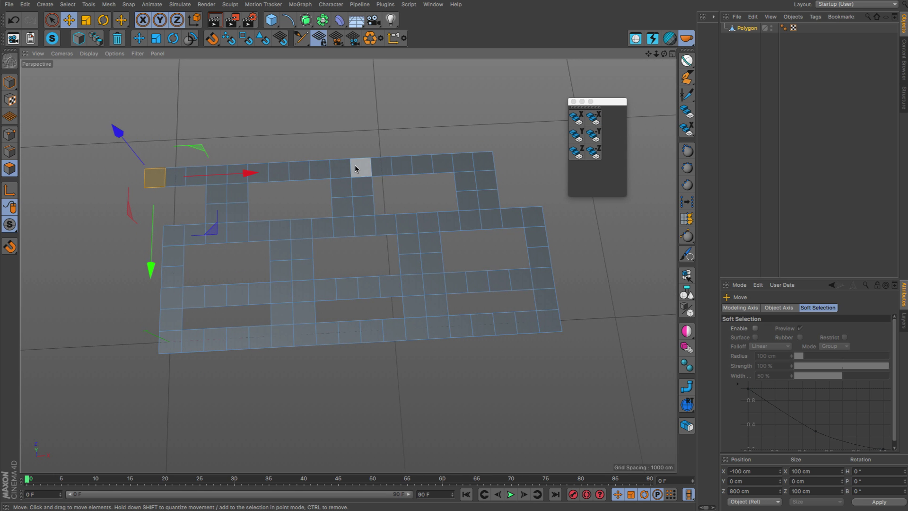
{"action": "key", "text": "Delete"}
{"action": "left_click_drag", "start_coordinate": [344, 170], "coordinate": [425, 137], "text": "alt"}
{"action": "left_click_drag", "start_coordinate": [539, 138], "coordinate": [416, 202], "text": "alt"}
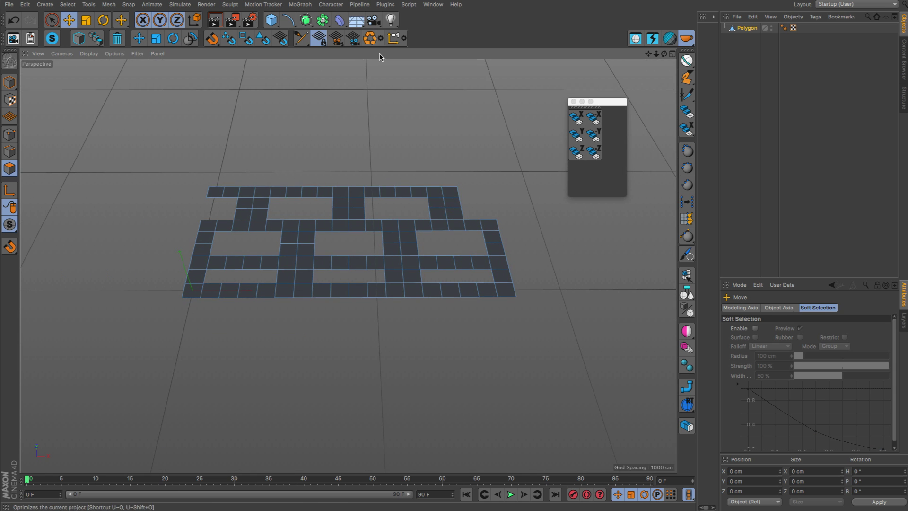
Place the polygon object under a new Subdivision Surface and optimize the mesh to weld its adjoining points.
{"action": "left_click", "coordinate": [306, 20], "text": "alt"}
{"action": "left_click_drag", "start_coordinate": [406, 178], "coordinate": [394, 231], "text": "alt"}
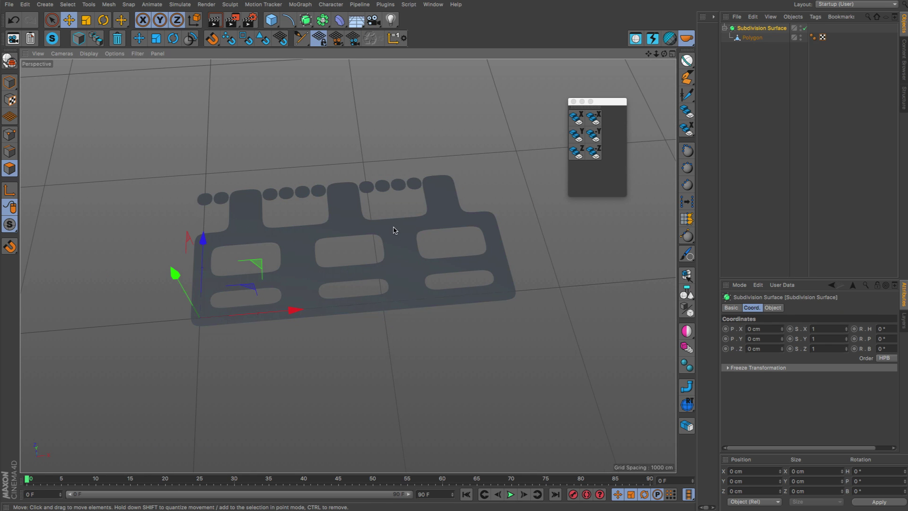
{"action": "left_click", "coordinate": [748, 38]}
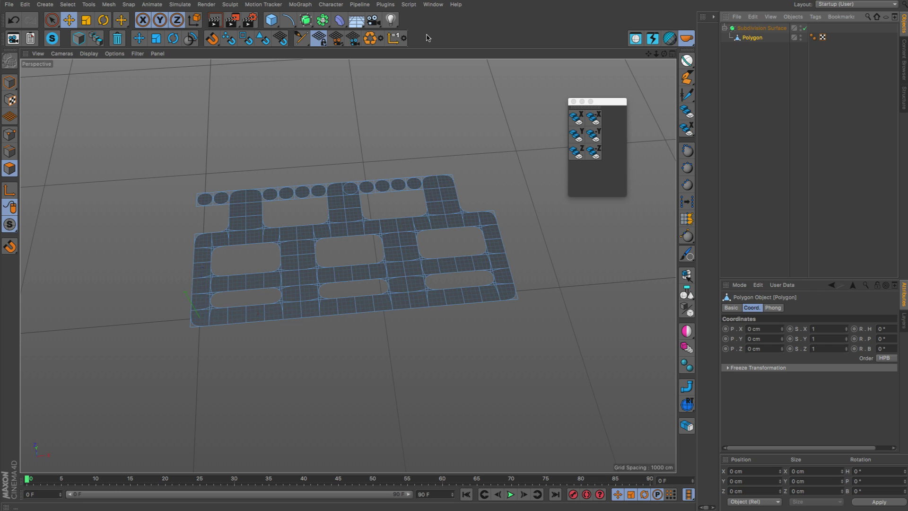
{"action": "left_click", "coordinate": [392, 40]}
{"action": "left_click", "coordinate": [395, 56]}
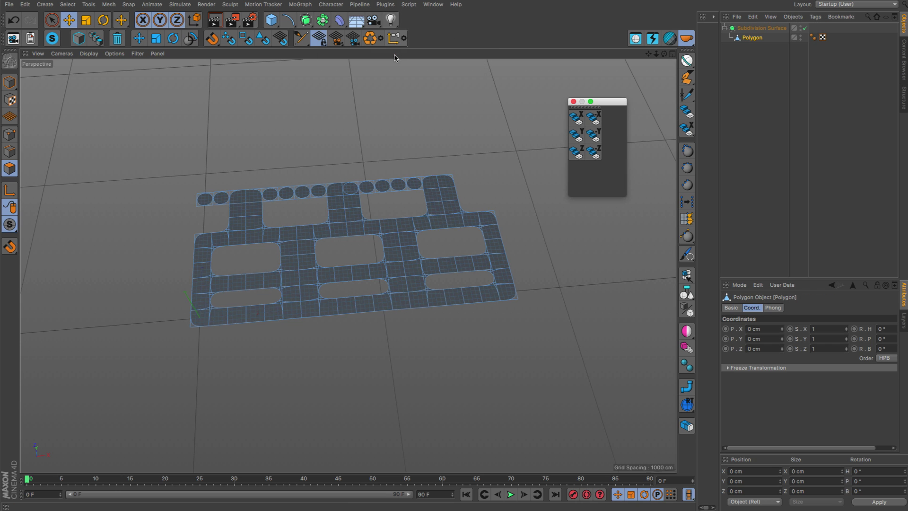
{"action": "left_click", "coordinate": [377, 41]}
{"action": "left_click_drag", "start_coordinate": [365, 194], "coordinate": [352, 217], "text": "alt"}
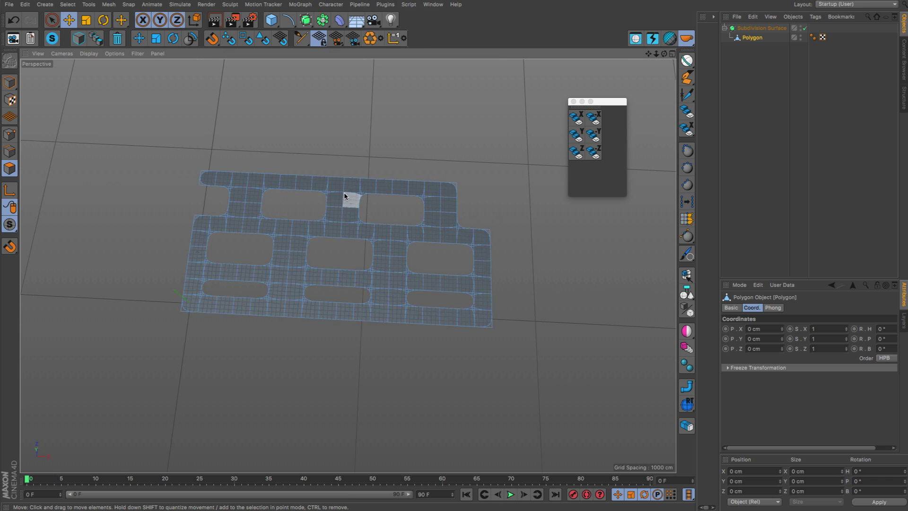
{"action": "right_click_drag", "start_coordinate": [346, 190], "coordinate": [458, 178], "text": "alt"}
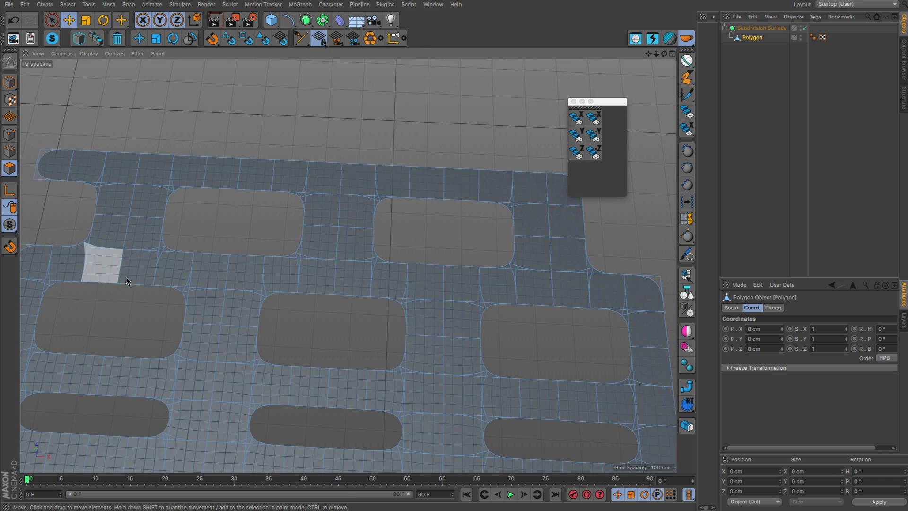
{"action": "key", "text": "q"}
{"action": "right_click_drag", "start_coordinate": [361, 268], "coordinate": [329, 282], "text": "alt"}
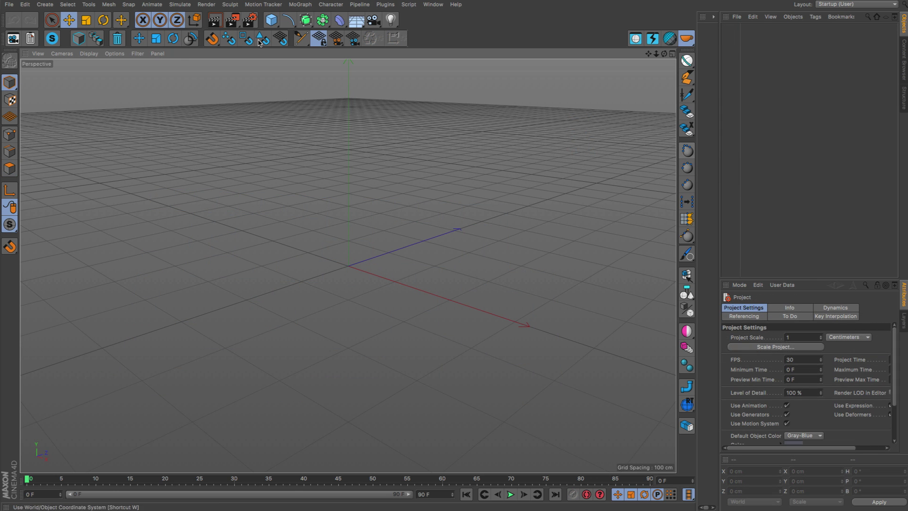
Create a sphere in the empty scene, make it editable and switch to point mode.
{"action": "left_click_drag", "start_coordinate": [271, 20], "coordinate": [469, 50]}
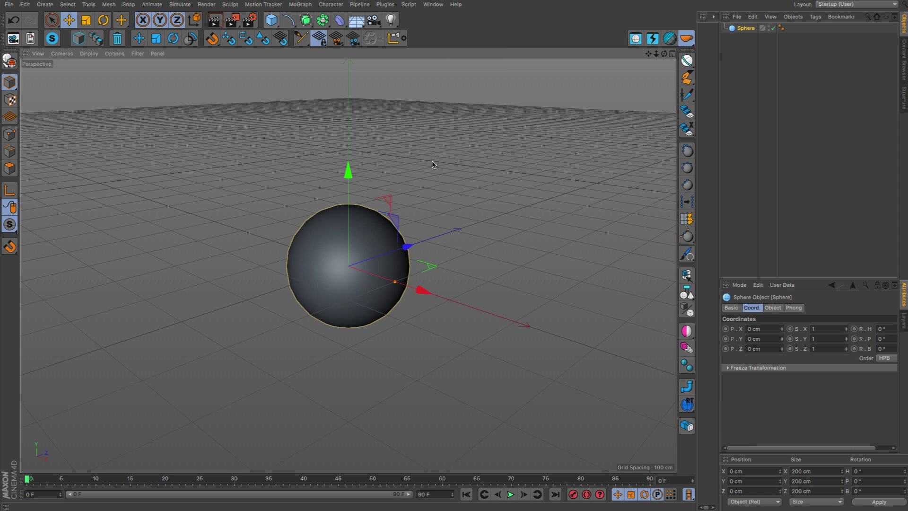
{"action": "middle_click_drag", "start_coordinate": [342, 208], "coordinate": [355, 207], "text": "alt"}
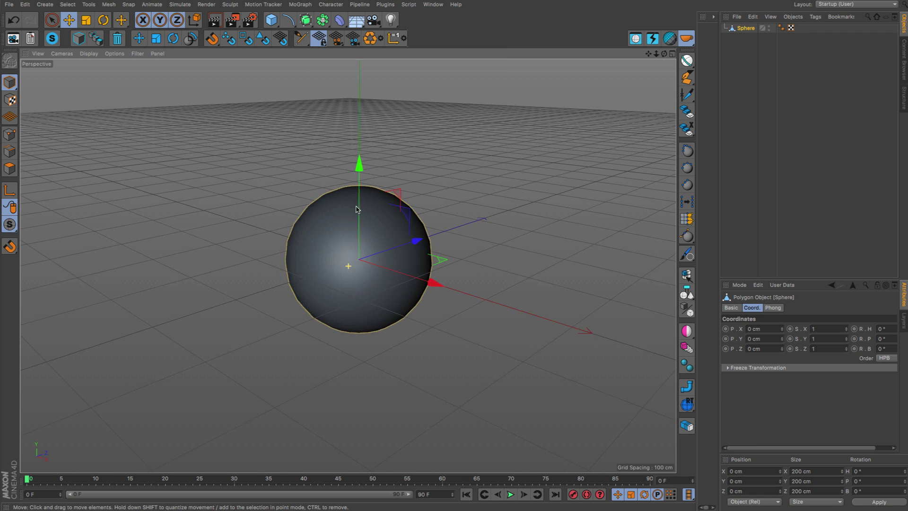
{"action": "key", "text": "Return"}
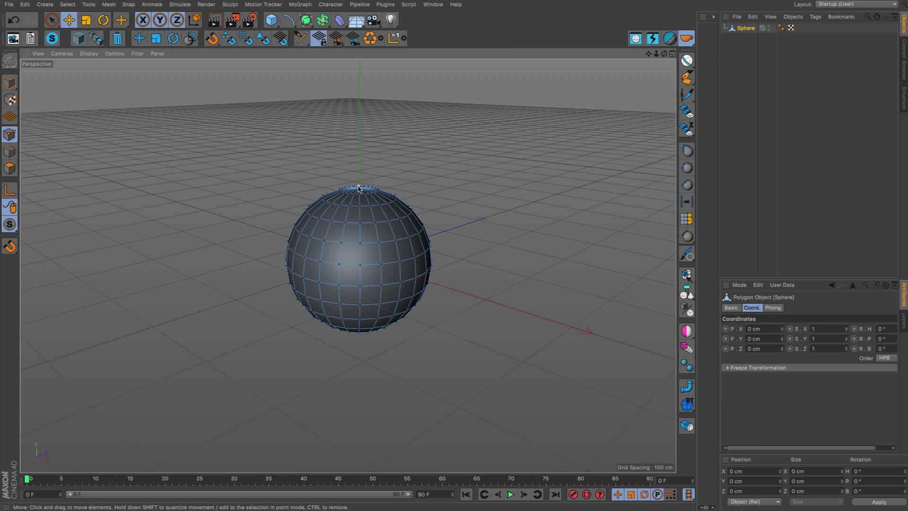
Pull the sphere's top pole point up to about Y 187 cm with soft selection on, and turn soft selection off.
{"action": "middle_click_drag", "start_coordinate": [397, 248], "coordinate": [441, 263], "text": "alt"}
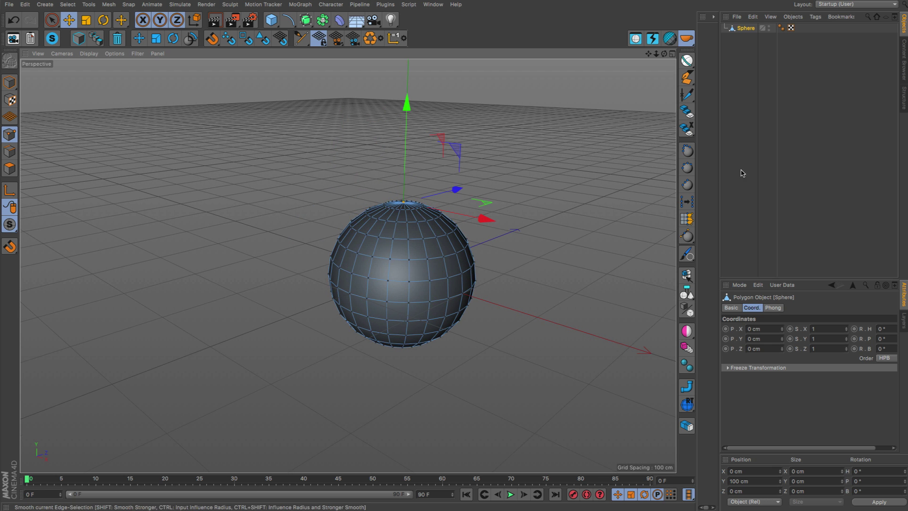
{"action": "left_click", "coordinate": [687, 151]}
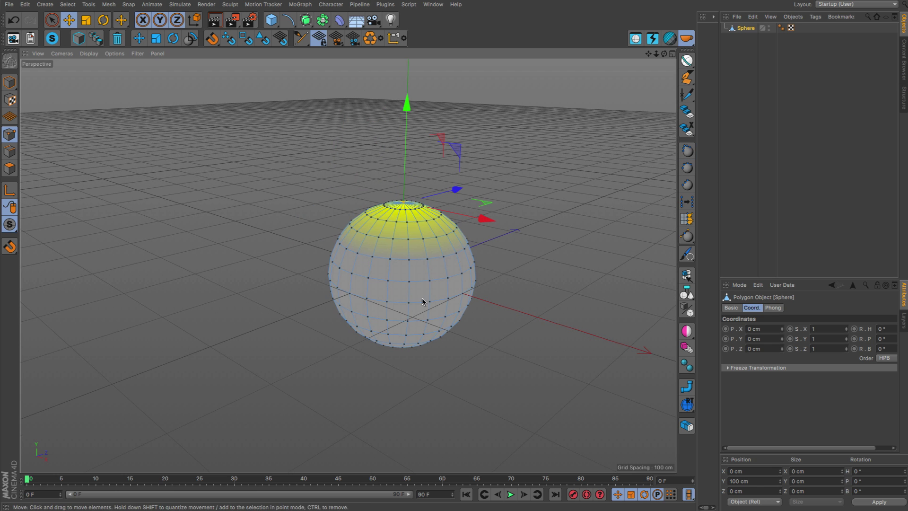
{"action": "left_click_drag", "start_coordinate": [410, 327], "coordinate": [410, 265]}
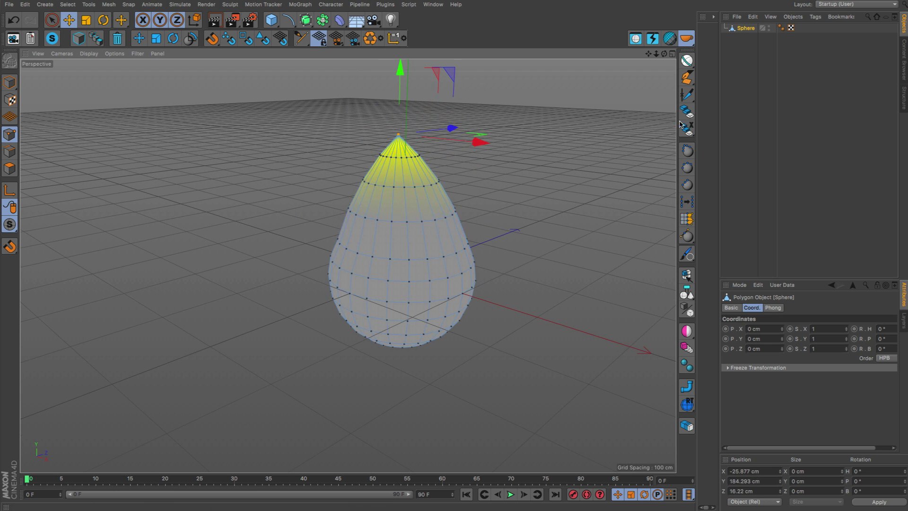
{"action": "left_click", "coordinate": [688, 150]}
{"action": "left_click_drag", "start_coordinate": [475, 209], "coordinate": [464, 264]}
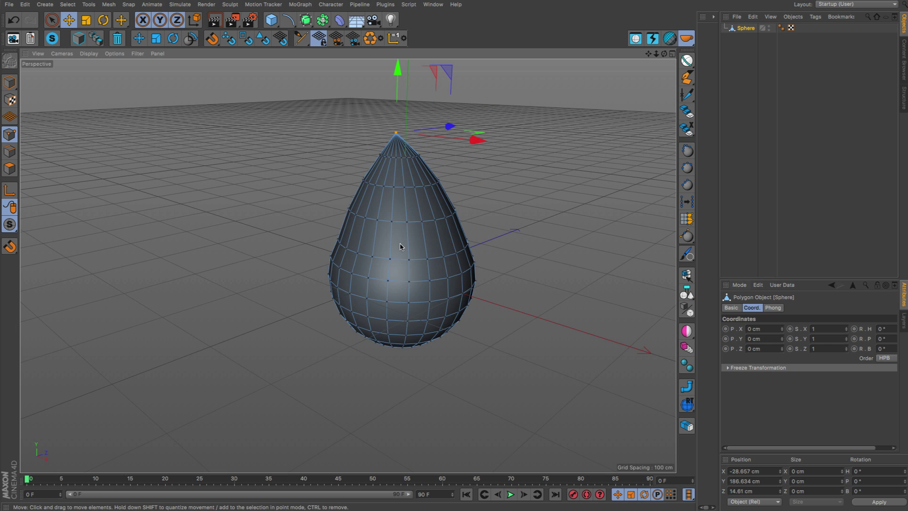
Enable soft selection in the Move tool's settings and pull the tip point up to about Y 202 cm.
{"action": "key", "text": "e"}
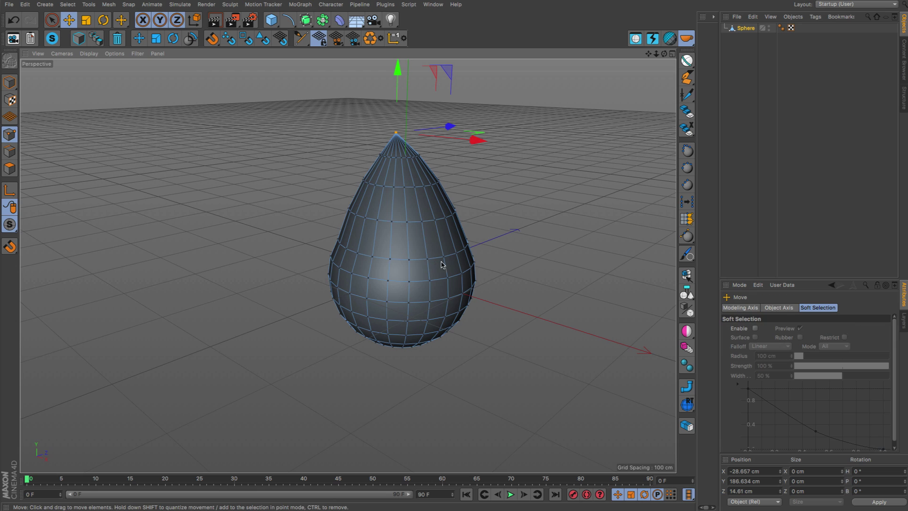
{"action": "left_click", "coordinate": [741, 308]}
{"action": "left_click", "coordinate": [833, 308]}
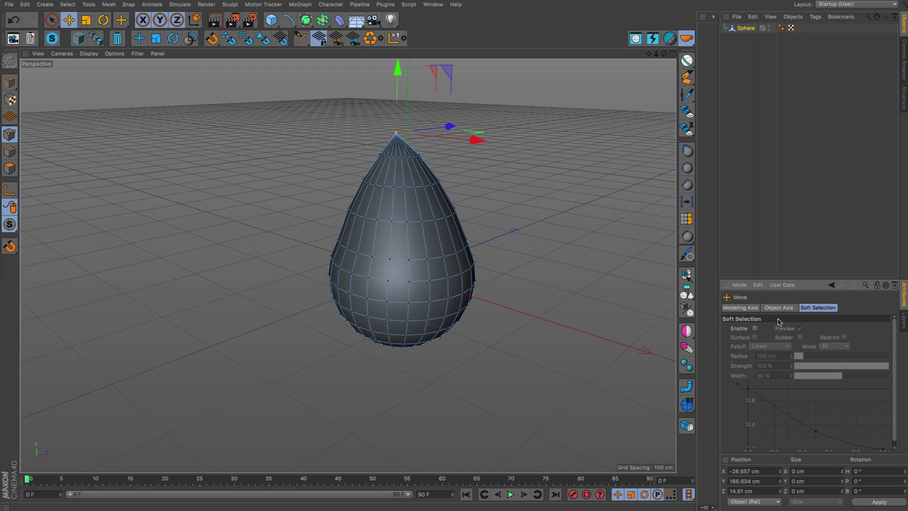
{"action": "left_click", "coordinate": [756, 329]}
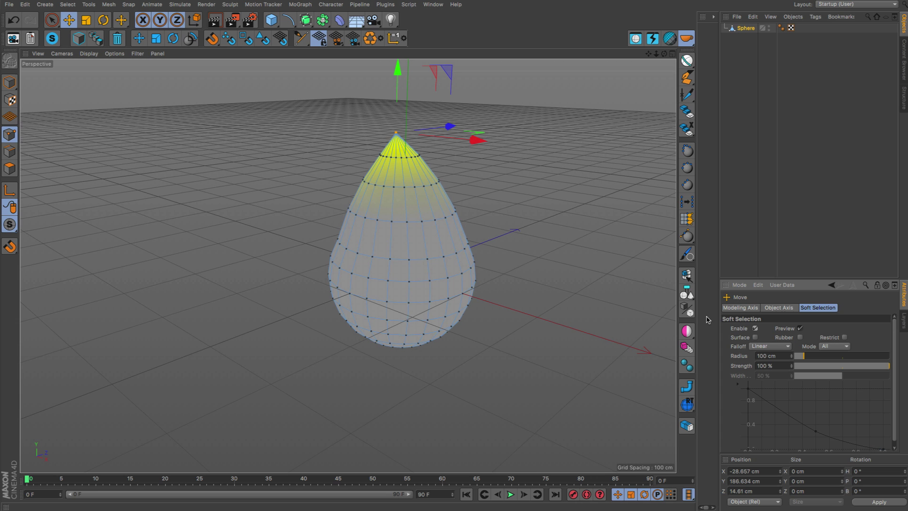
{"action": "left_click_drag", "start_coordinate": [441, 147], "coordinate": [433, 135]}
Detach the brush adjustment palette and increase the soft selection radius by four increments.
{"action": "left_click", "coordinate": [686, 254]}
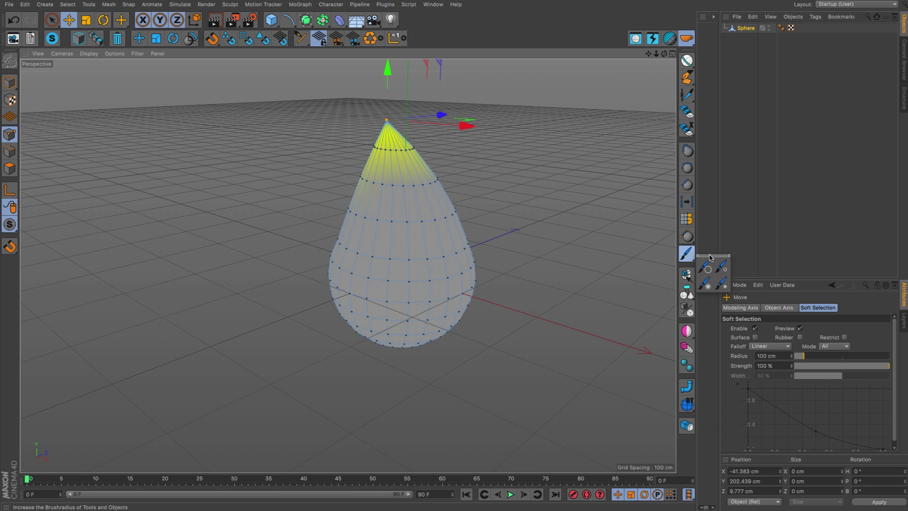
{"action": "left_click", "coordinate": [714, 257]}
{"action": "left_click", "coordinate": [703, 268]}
{"action": "left_click", "coordinate": [703, 268]}
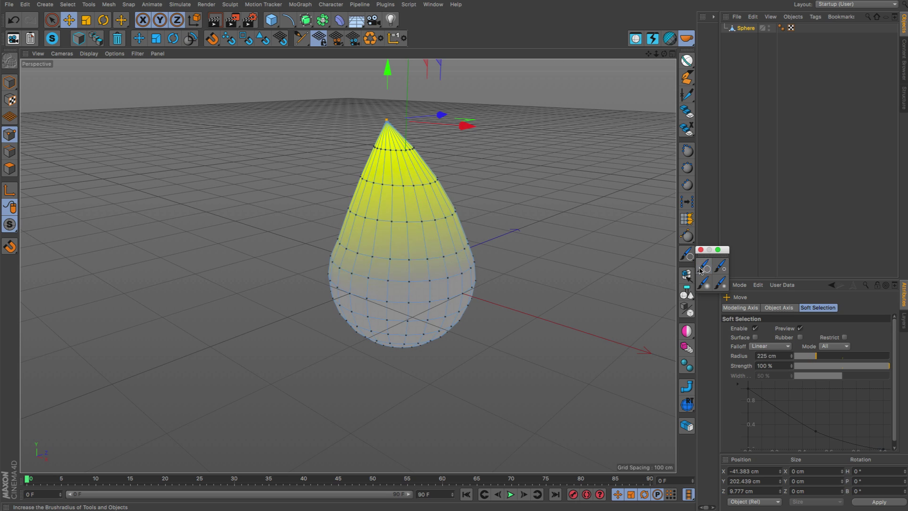
{"action": "left_click", "coordinate": [703, 267]}
{"action": "left_click", "coordinate": [703, 268]}
Reduce the soft selection radius to 65.61 cm using the brush radius decrease command.
{"action": "left_click", "coordinate": [723, 267]}
{"action": "left_click", "coordinate": [723, 268]}
{"action": "left_click", "coordinate": [722, 268]}
{"action": "left_click", "coordinate": [722, 268]}
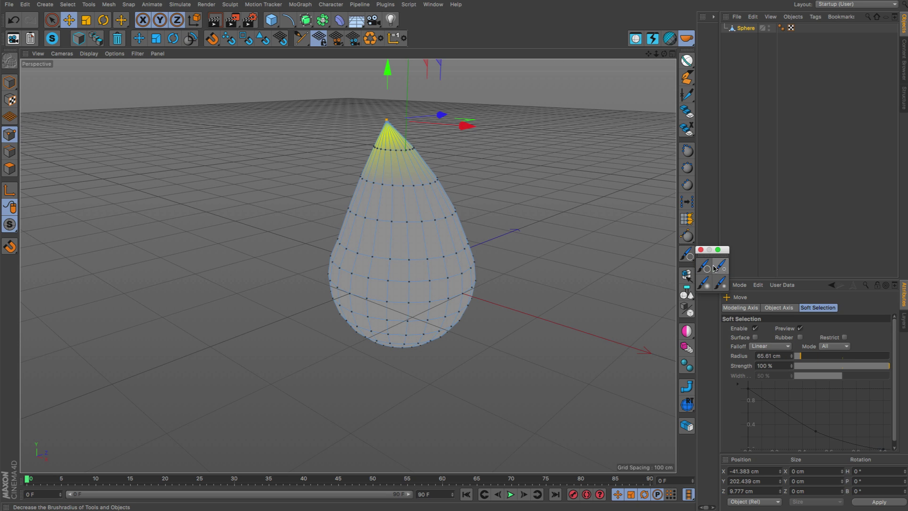
Increase the soft selection radius to 332.151 cm.
{"action": "left_click", "coordinate": [703, 269]}
{"action": "left_click", "coordinate": [702, 268]}
{"action": "left_click", "coordinate": [702, 268]}
{"action": "left_click", "coordinate": [703, 269]}
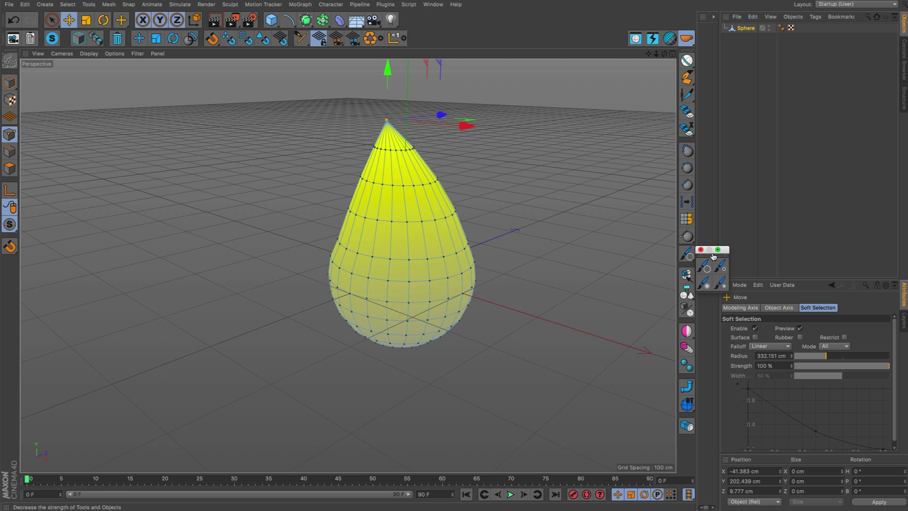
Adjust the soft selection radius up and down to 242.138 cm and close the floating brush palette.
{"action": "left_click", "coordinate": [703, 267]}
{"action": "left_click", "coordinate": [703, 267]}
{"action": "left_click", "coordinate": [723, 267]}
{"action": "left_click", "coordinate": [723, 268]}
{"action": "left_click", "coordinate": [723, 267]}
{"action": "left_click", "coordinate": [714, 269]}
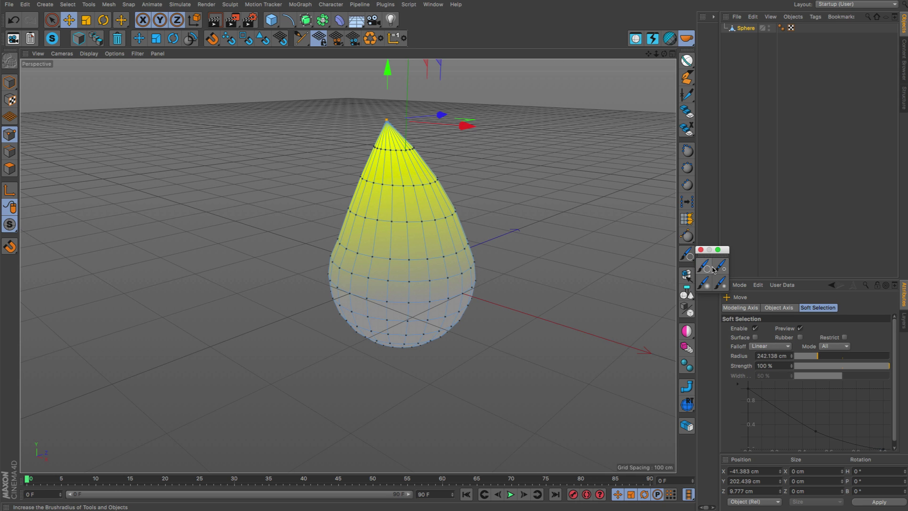
{"action": "left_click", "coordinate": [701, 251]}
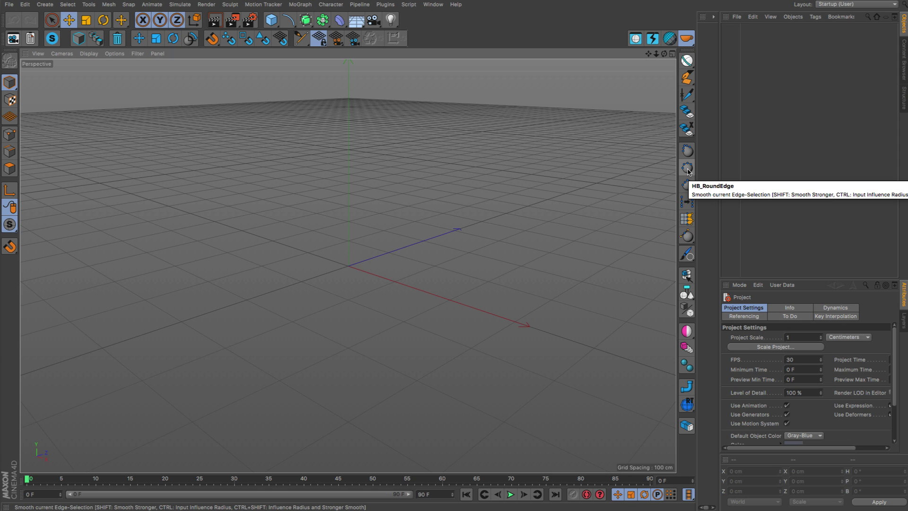
Create a Landscape object in the empty scene and raise its height to about 283 cm.
{"action": "left_click", "coordinate": [271, 19]}
{"action": "left_click", "coordinate": [474, 84]}
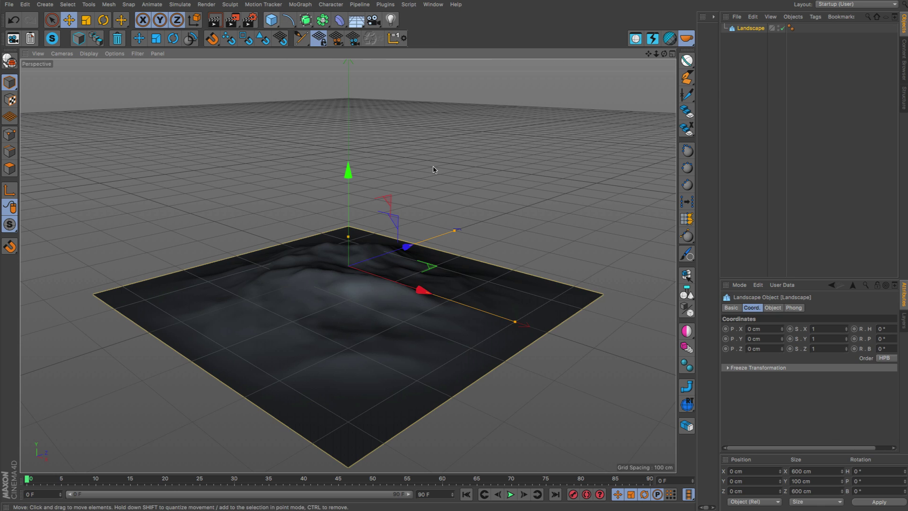
{"action": "left_click_drag", "start_coordinate": [349, 237], "coordinate": [341, 189]}
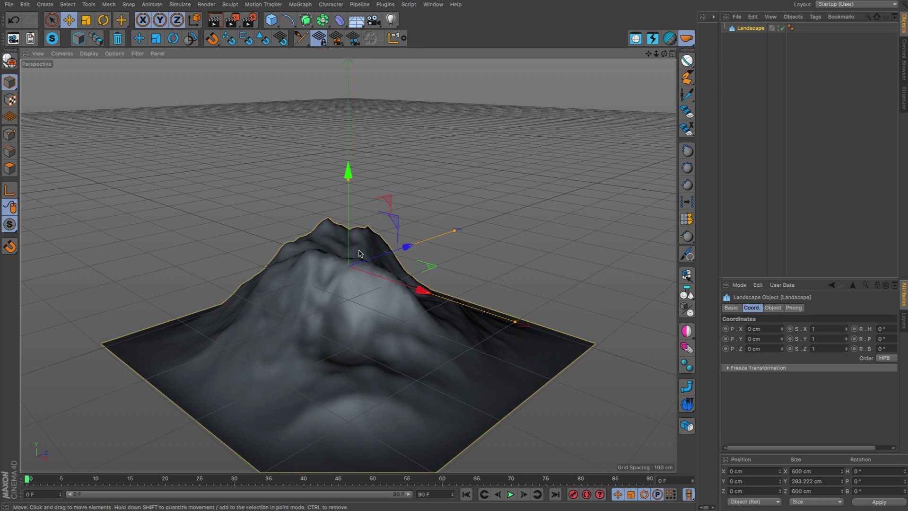
Make the landscape editable and activate Path Selection in Simple Edge Loop mode for its edges.
{"action": "key", "text": "h"}
{"action": "key", "text": "c"}
{"action": "key", "text": "u"}
{"action": "key", "text": "m"}
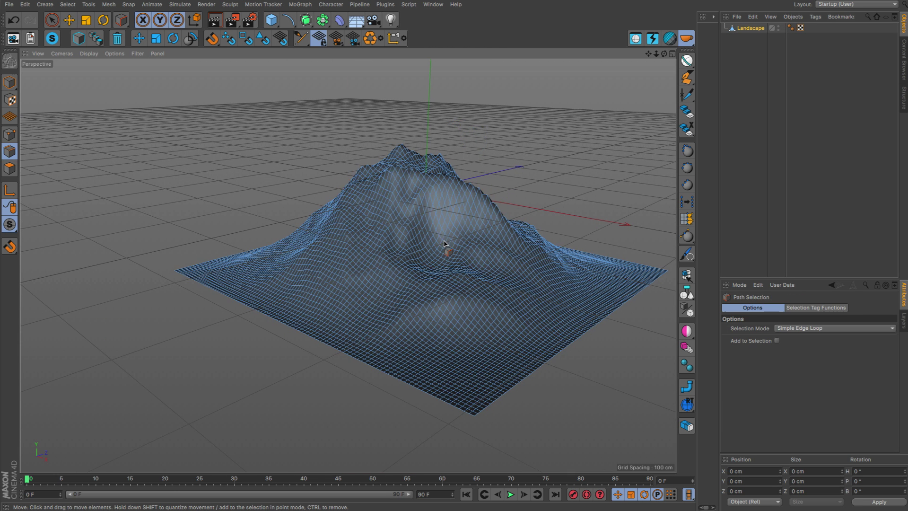
{"action": "scroll", "coordinate": [438, 239], "scroll_direction": "up", "scroll_amount": 4}
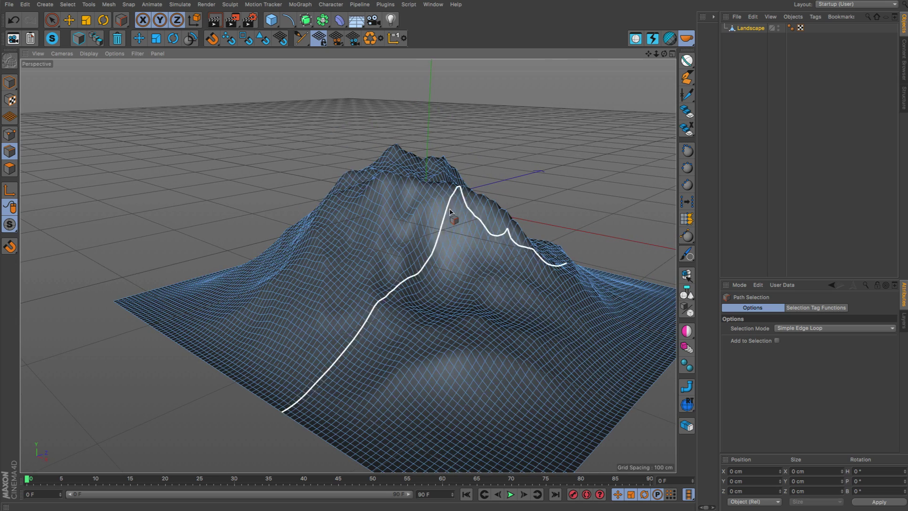
Select four adjacent edge loops running across the landscape's front slope.
{"action": "left_click", "coordinate": [457, 226]}
{"action": "left_click", "coordinate": [458, 226], "text": "shift"}
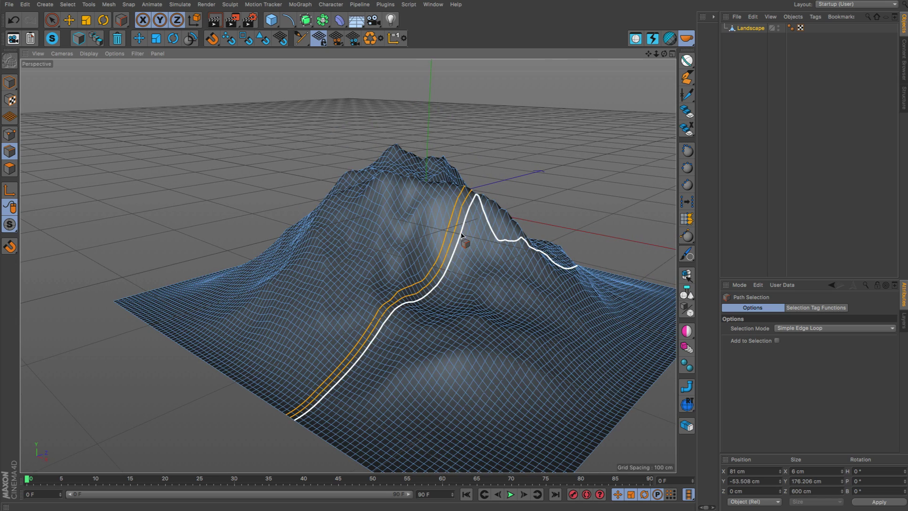
{"action": "left_click", "coordinate": [461, 233], "text": "shift"}
{"action": "left_click", "coordinate": [467, 240], "text": "shift"}
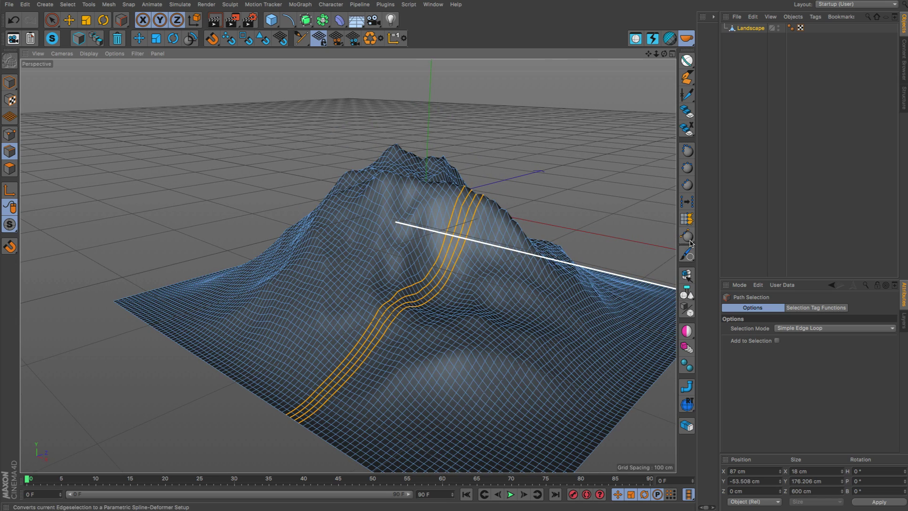
Smooth the selected edge loops twice with HB_RoundEdge.
{"action": "left_click_drag", "start_coordinate": [608, 233], "coordinate": [654, 199], "text": "alt"}
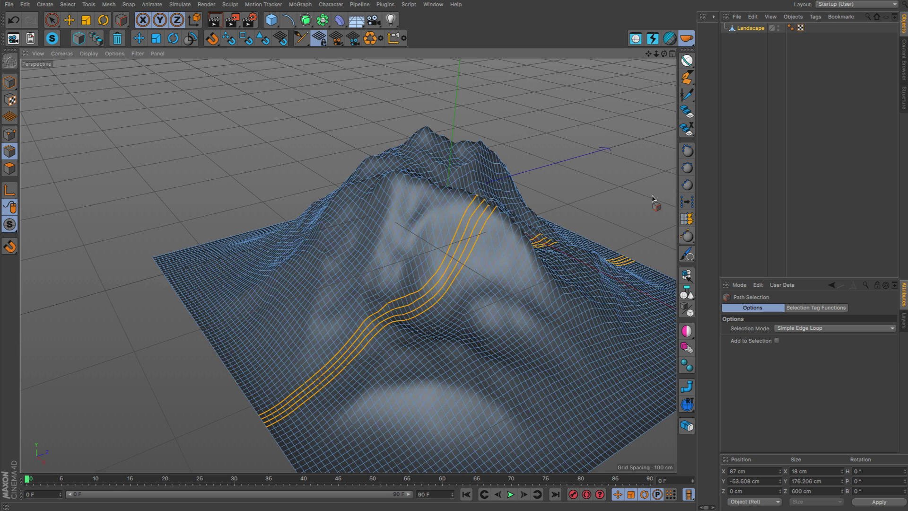
{"action": "left_click", "coordinate": [687, 168]}
{"action": "left_click", "coordinate": [687, 167]}
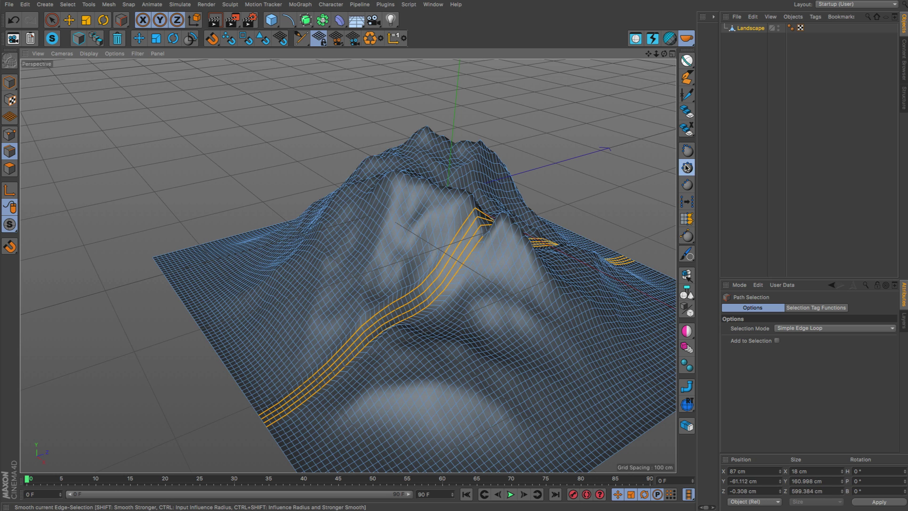
Smooth the four selected edge loops further with repeated HB_RoundEdge passes so they cut an even channel through the ridge.
{"action": "left_click", "coordinate": [687, 167]}
{"action": "left_click", "coordinate": [687, 168]}
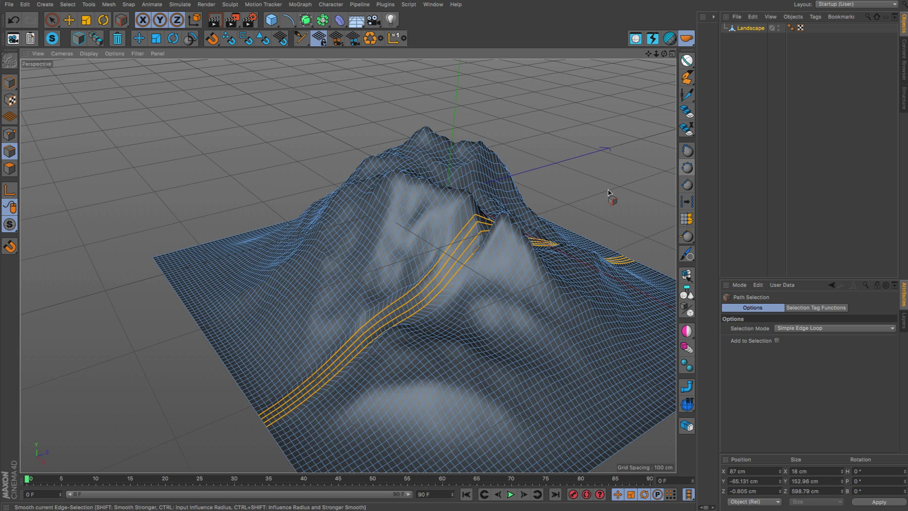
{"action": "right_click_drag", "start_coordinate": [608, 196], "coordinate": [499, 231], "text": "alt"}
{"action": "mouse_move", "coordinate": [499, 230]}
{"action": "left_mouse_down", "text": "alt"}
{"action": "mouse_move", "coordinate": [554, 231]}
{"action": "mouse_move", "coordinate": [552, 283]}
{"action": "mouse_move", "coordinate": [540, 251]}
{"action": "mouse_move", "coordinate": [515, 236]}
{"action": "left_mouse_up", "text": "alt"}
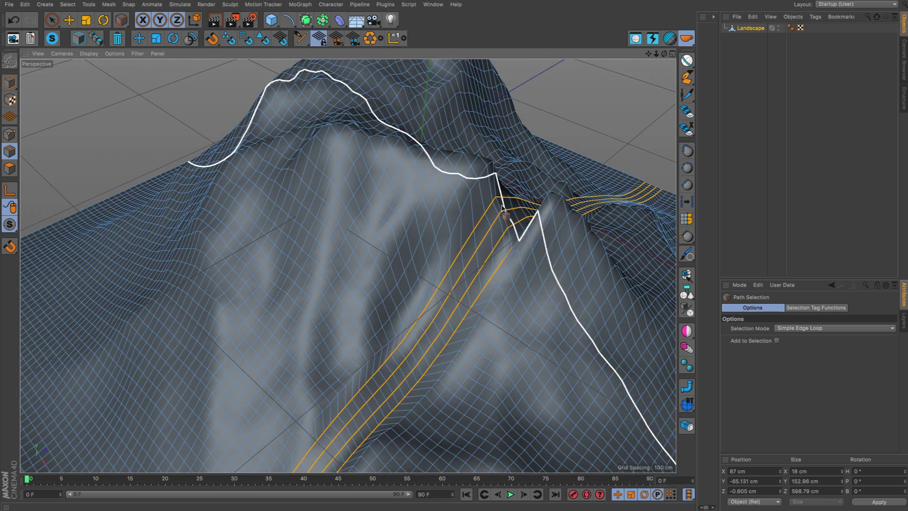
{"action": "left_click", "coordinate": [688, 168]}
{"action": "left_click", "coordinate": [688, 168]}
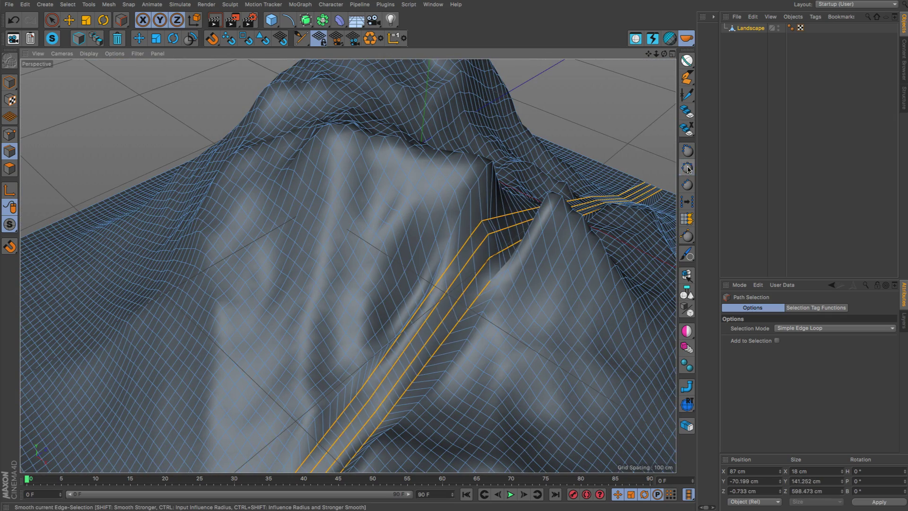
{"action": "left_click", "coordinate": [688, 168]}
{"action": "left_click", "coordinate": [688, 168]}
{"action": "left_click", "coordinate": [688, 169]}
{"action": "left_click", "coordinate": [688, 169]}
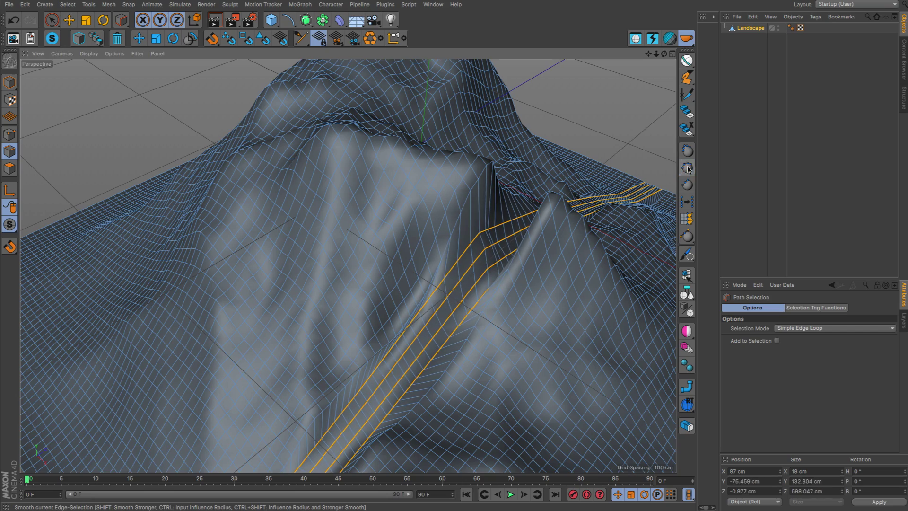
{"action": "left_click", "coordinate": [688, 169]}
{"action": "left_click", "coordinate": [688, 169]}
{"action": "left_click", "coordinate": [688, 169]}
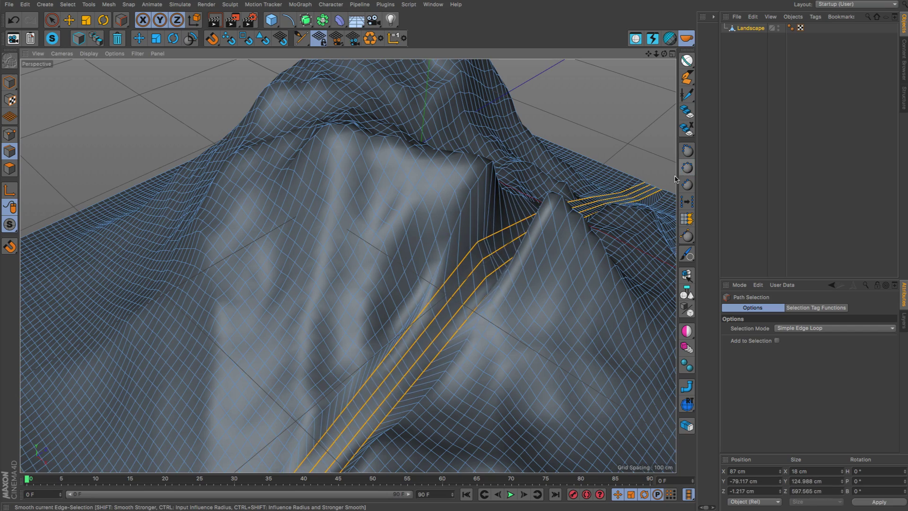
{"action": "left_click_drag", "start_coordinate": [558, 246], "coordinate": [480, 252], "text": "alt"}
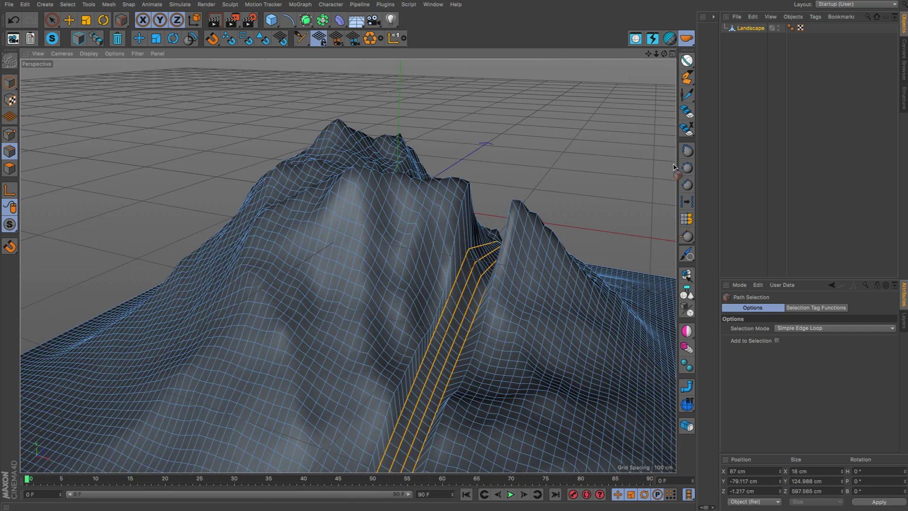
{"action": "left_click", "coordinate": [688, 169]}
{"action": "left_click", "coordinate": [688, 168]}
{"action": "left_click", "coordinate": [688, 167]}
{"action": "left_click", "coordinate": [688, 168]}
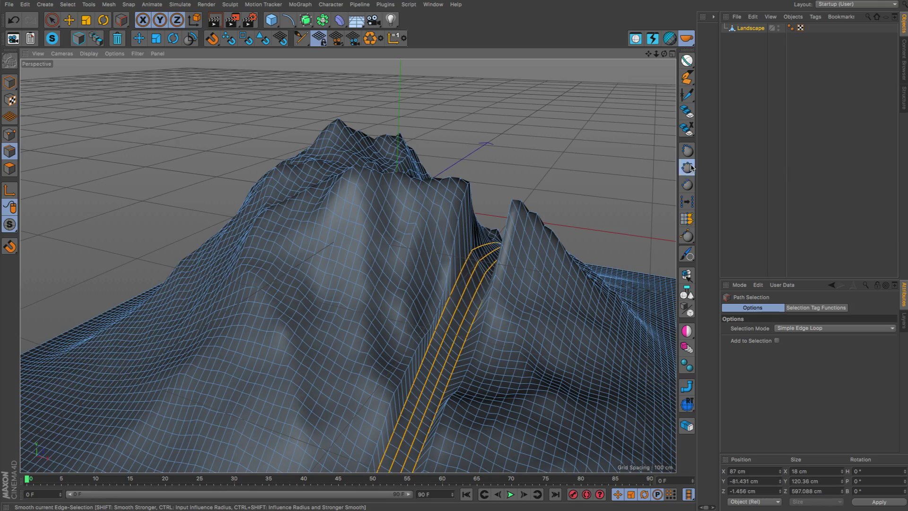
Select four adjacent edge loops crossing the landscape's smaller peak, beside the smoothed channel.
{"action": "left_click_drag", "start_coordinate": [561, 284], "coordinate": [535, 197], "text": "alt"}
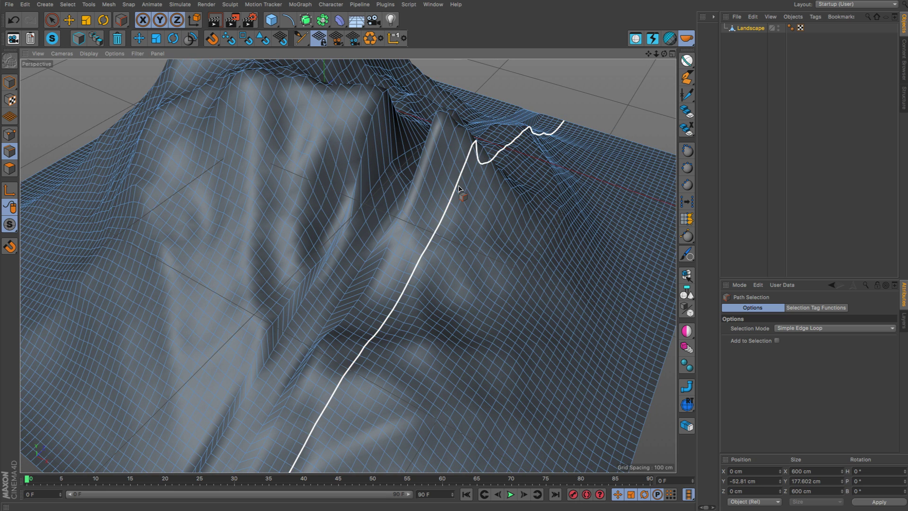
{"action": "left_click", "coordinate": [459, 188]}
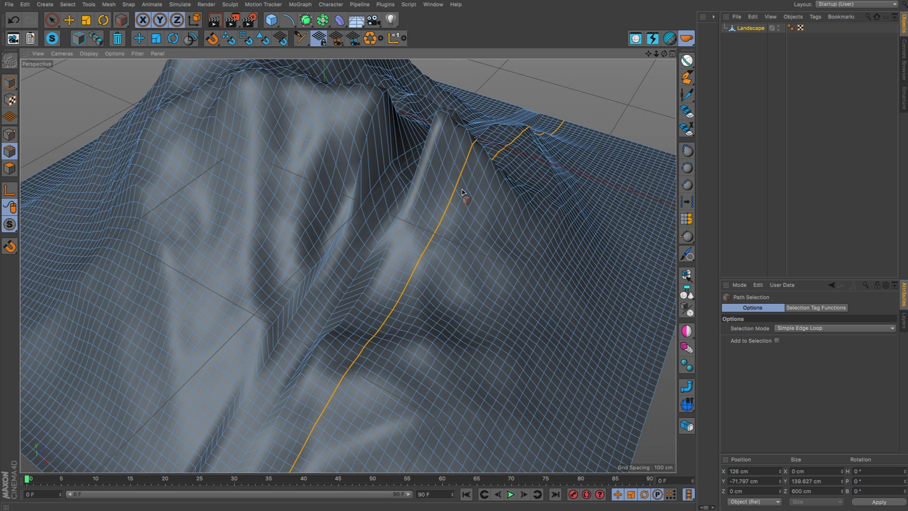
{"action": "left_click", "coordinate": [470, 198], "text": "shift"}
{"action": "left_click", "coordinate": [479, 208], "text": "shift"}
{"action": "left_click", "coordinate": [483, 215], "text": "shift"}
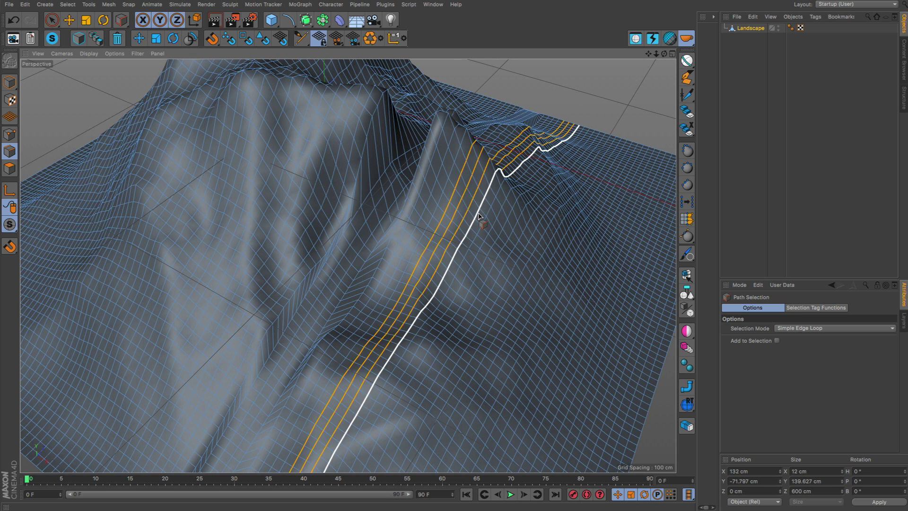
{"action": "left_click", "coordinate": [481, 219], "text": "shift"}
Iron the selected edge loops at 100 % with an angle of 180° and apply the Iron tool twice more.
{"action": "left_click_drag", "start_coordinate": [481, 218], "coordinate": [501, 220], "text": "alt"}
{"action": "key", "text": "shift+c"}
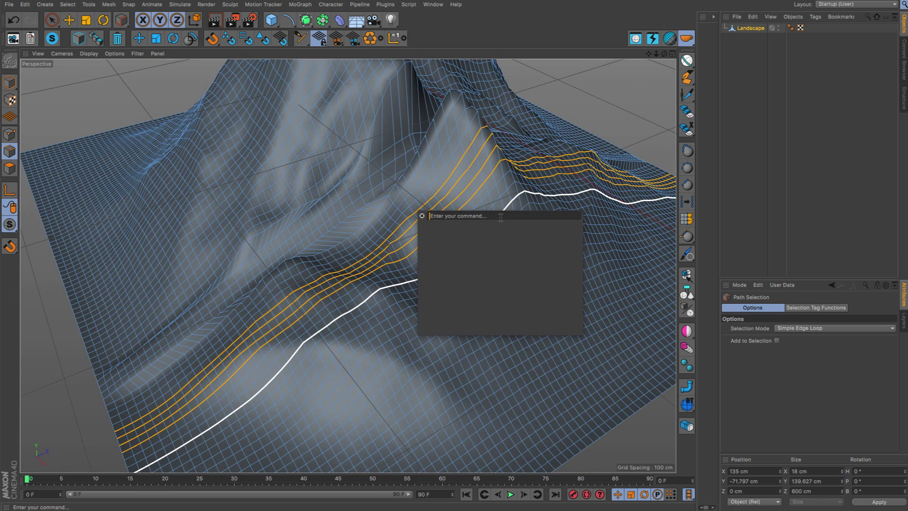
{"action": "type", "text": "iron"}
{"action": "key", "text": "Return"}
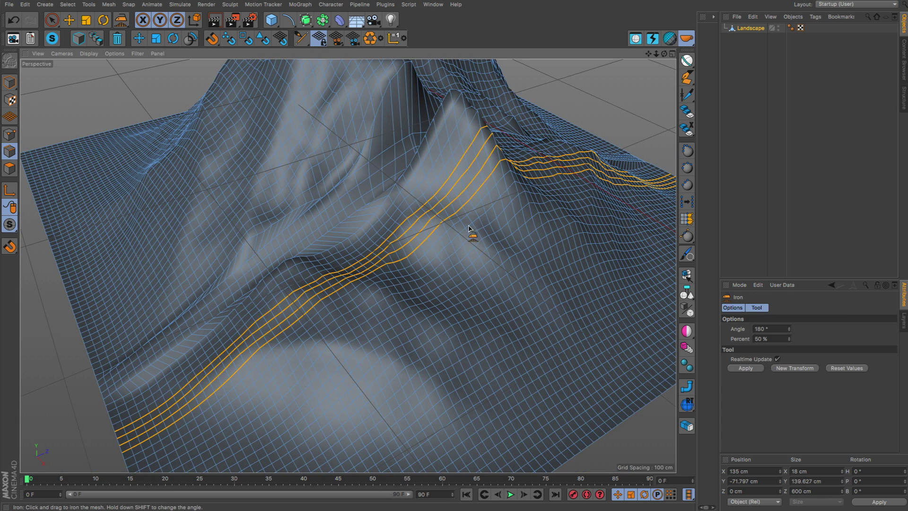
{"action": "left_click_drag", "start_coordinate": [471, 235], "coordinate": [516, 235]}
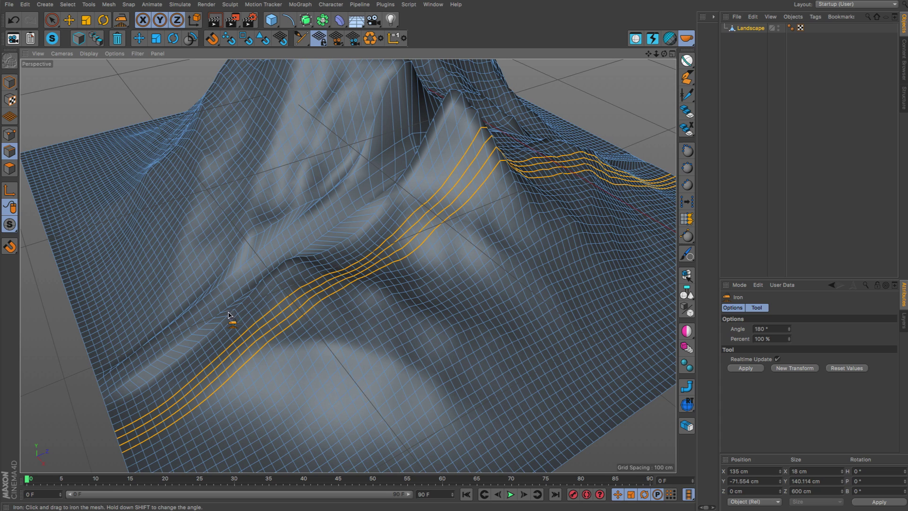
{"action": "left_click", "coordinate": [746, 368]}
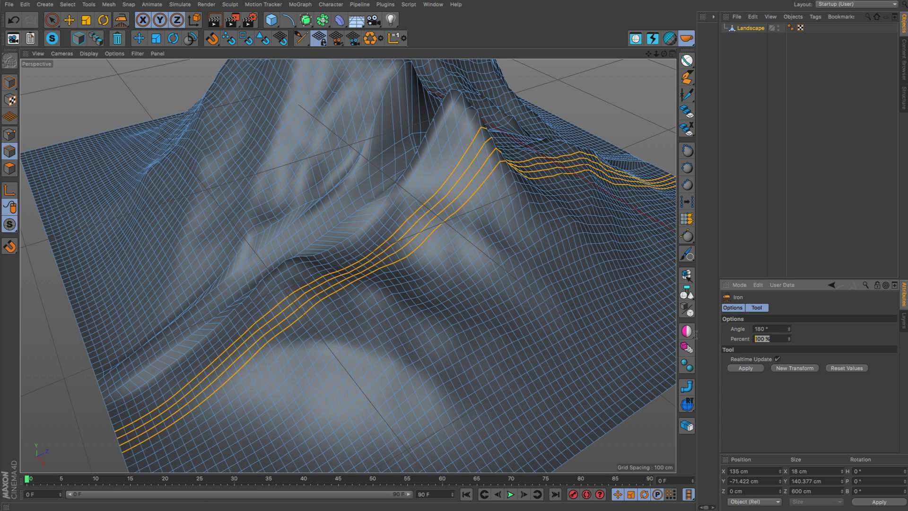
{"action": "left_click", "coordinate": [747, 368]}
Turn on HB_CleanView and examine the ironed edge loops on the smaller peak from several sides.
{"action": "left_click_drag", "start_coordinate": [458, 156], "coordinate": [565, 183], "text": "alt"}
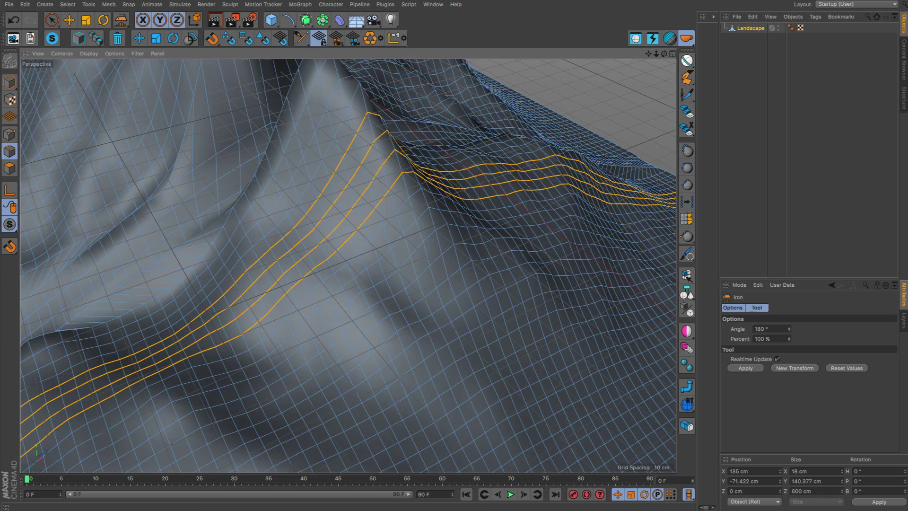
{"action": "left_click_drag", "start_coordinate": [279, 184], "coordinate": [409, 187], "text": "alt"}
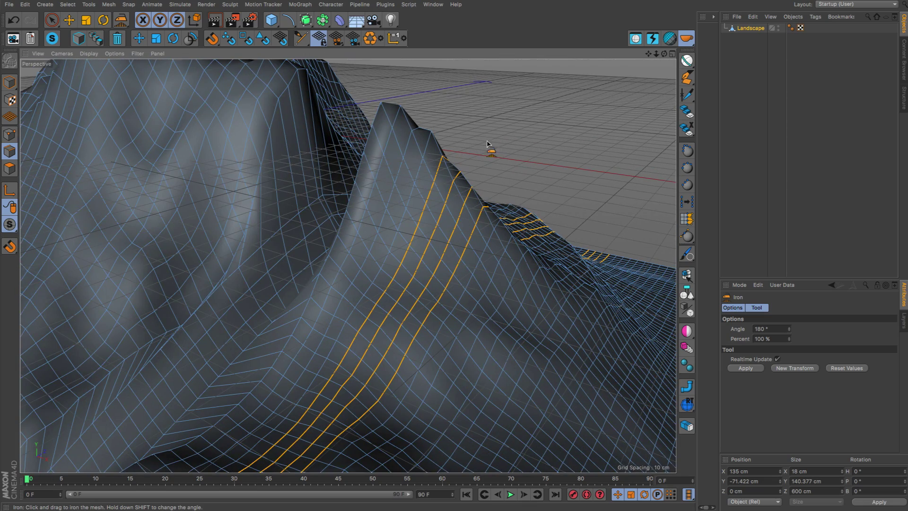
{"action": "left_click", "coordinate": [636, 40]}
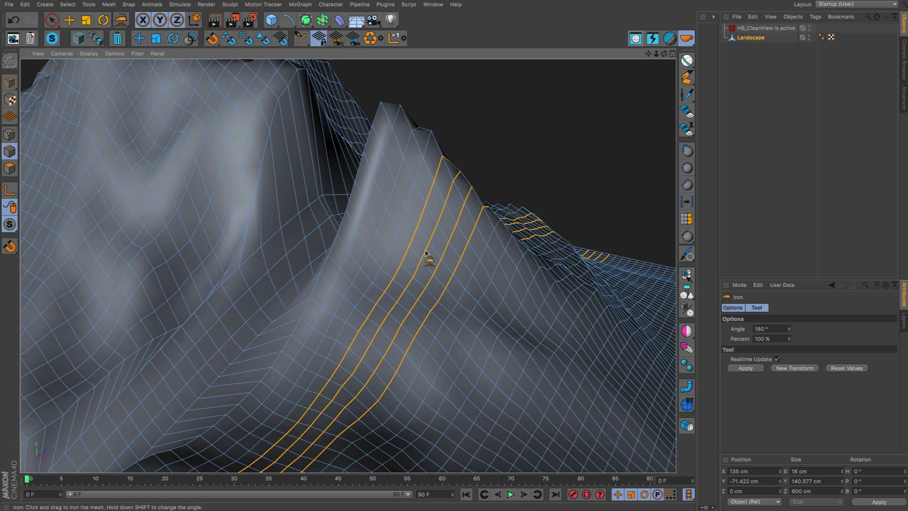
{"action": "left_click_drag", "start_coordinate": [427, 257], "coordinate": [345, 185], "text": "alt"}
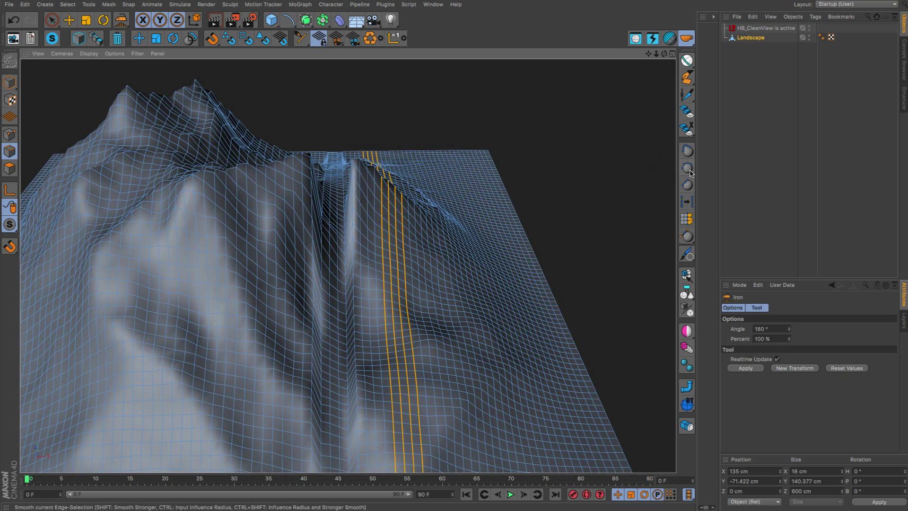
{"action": "left_click_drag", "start_coordinate": [440, 305], "coordinate": [454, 271], "text": "alt"}
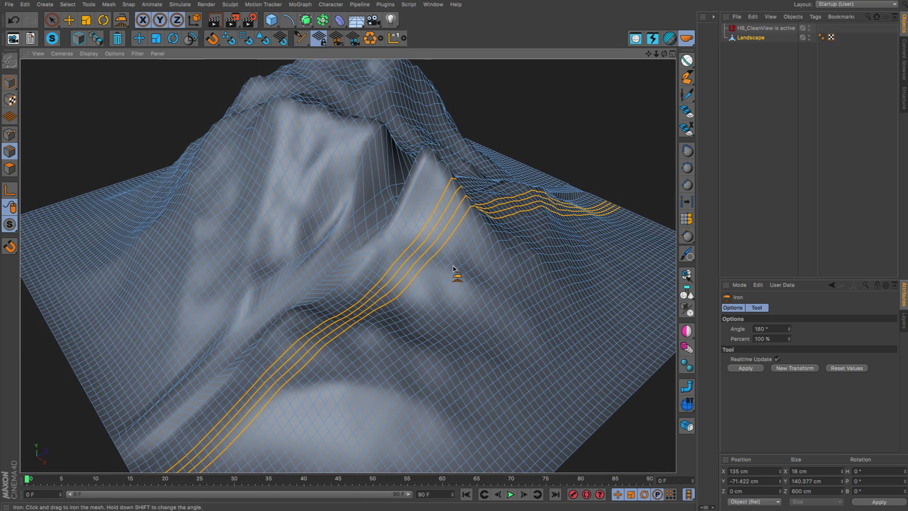
Return to Path Selection and smooth the four edge loops across the smaller peak with repeated HB_RoundEdge passes.
{"action": "key", "text": "u"}
{"action": "key", "text": "m"}
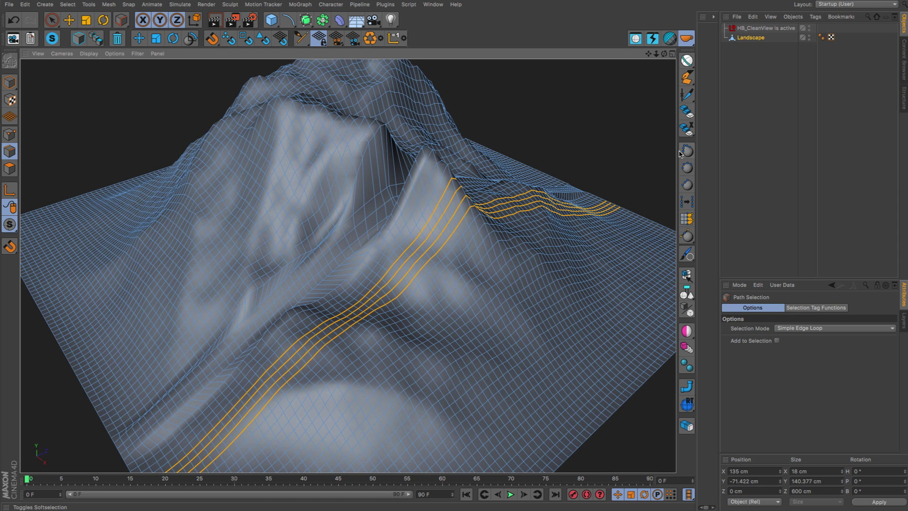
{"action": "left_click", "coordinate": [687, 169]}
{"action": "left_click", "coordinate": [687, 169]}
{"action": "left_click", "coordinate": [688, 169]}
{"action": "left_click", "coordinate": [688, 169]}
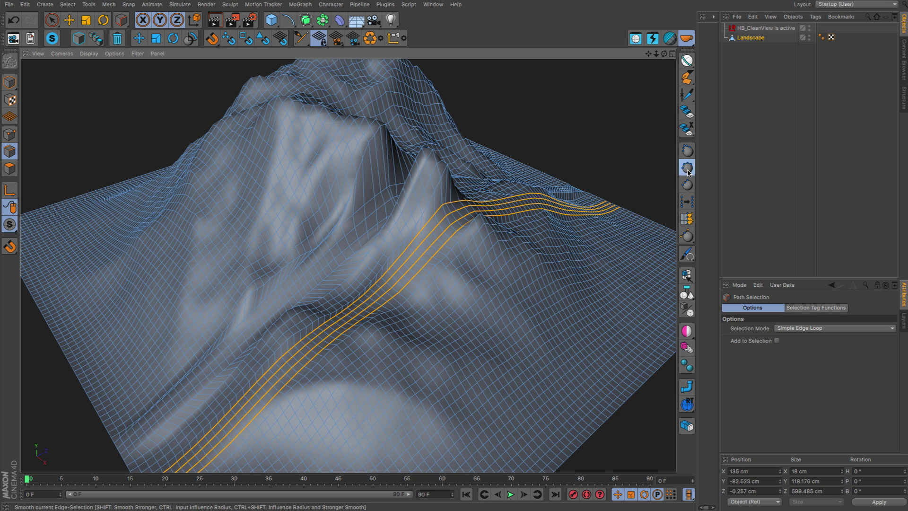
{"action": "left_click", "coordinate": [687, 169]}
{"action": "left_click", "coordinate": [687, 169]}
{"action": "left_click", "coordinate": [688, 170]}
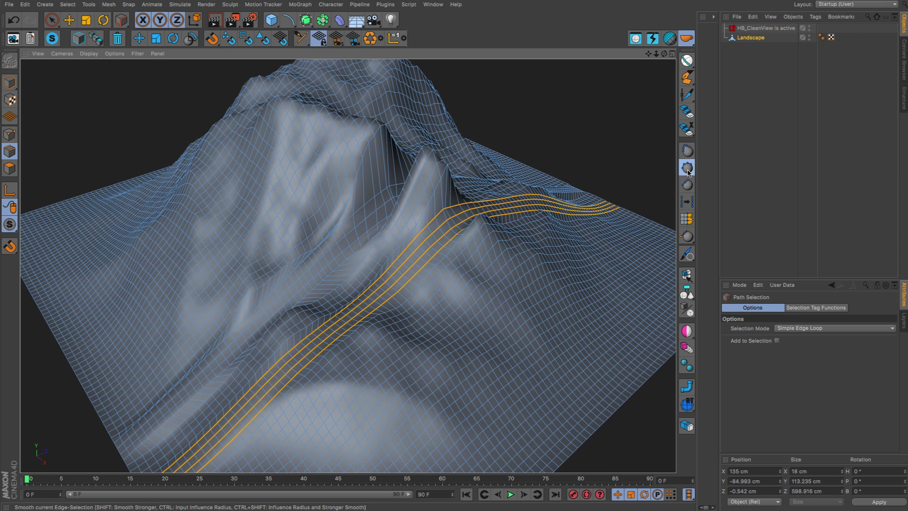
{"action": "left_click", "coordinate": [689, 170]}
{"action": "left_click", "coordinate": [689, 169]}
{"action": "left_click", "coordinate": [690, 168]}
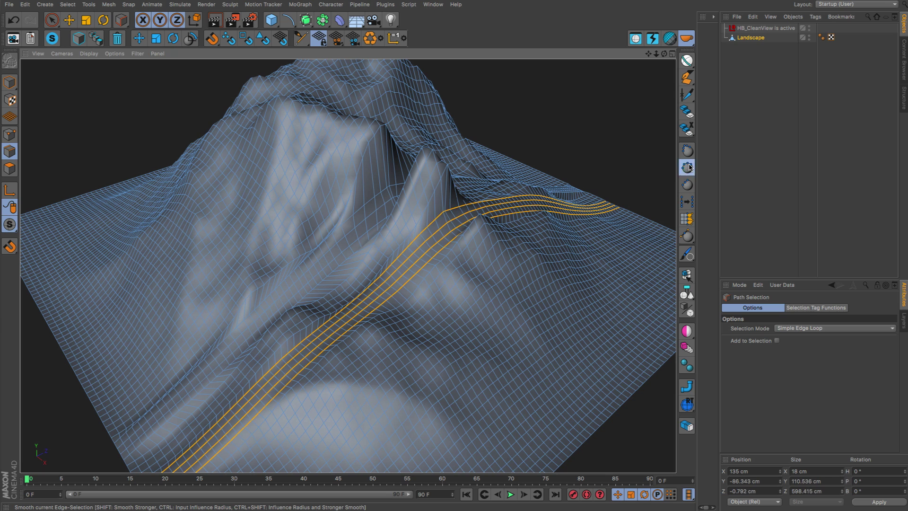
{"action": "left_click", "coordinate": [689, 168]}
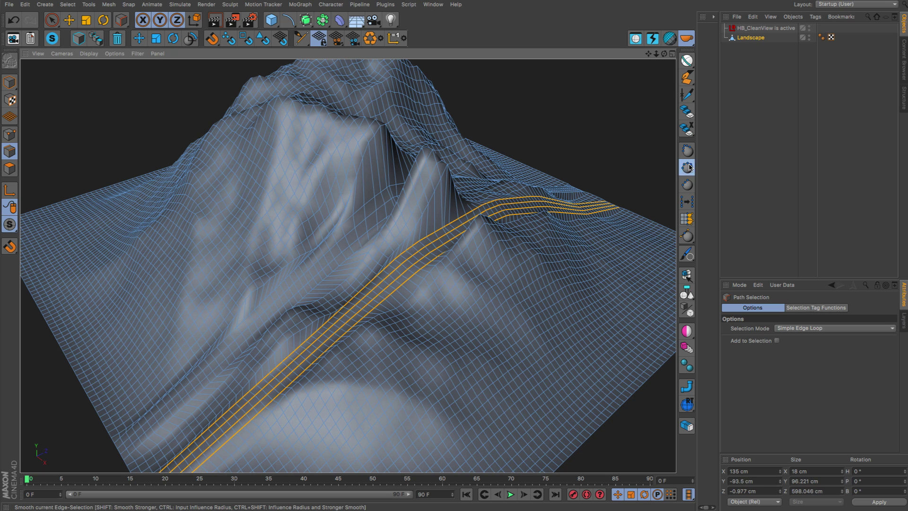
{"action": "left_click", "coordinate": [689, 168]}
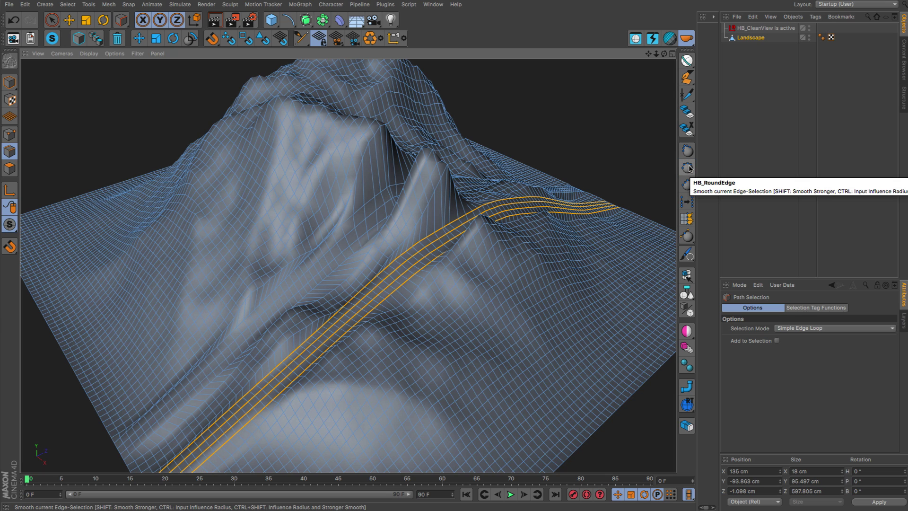
{"action": "left_click", "coordinate": [689, 168]}
{"action": "left_click", "coordinate": [690, 168]}
{"action": "left_click", "coordinate": [689, 168]}
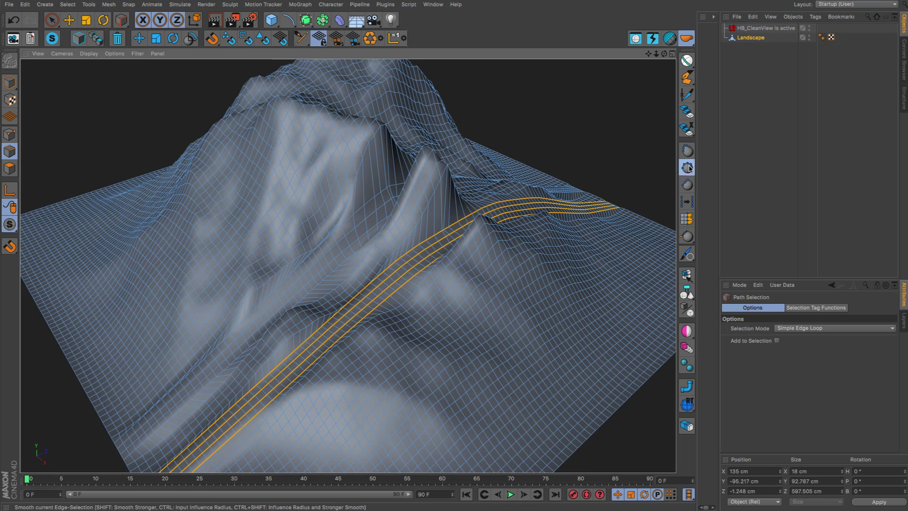
{"action": "left_click", "coordinate": [689, 168]}
{"action": "left_click", "coordinate": [689, 169]}
{"action": "left_click", "coordinate": [690, 168]}
{"action": "left_click", "coordinate": [689, 169]}
{"action": "left_click_drag", "start_coordinate": [438, 288], "coordinate": [382, 295], "text": "alt"}
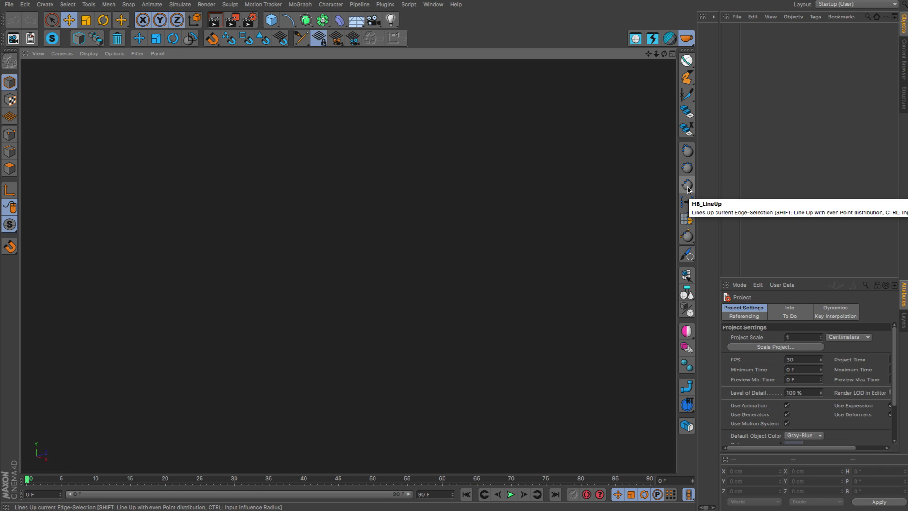
Create a cube with six segments per side in the empty scene, make it editable and switch to point mode.
{"action": "left_click", "coordinate": [271, 20]}
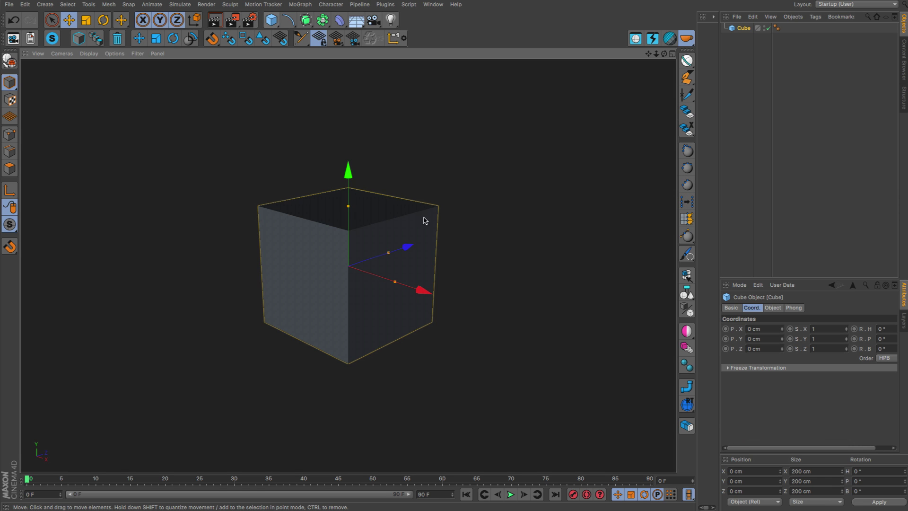
{"action": "right_click_drag", "start_coordinate": [337, 233], "coordinate": [426, 211], "text": "alt"}
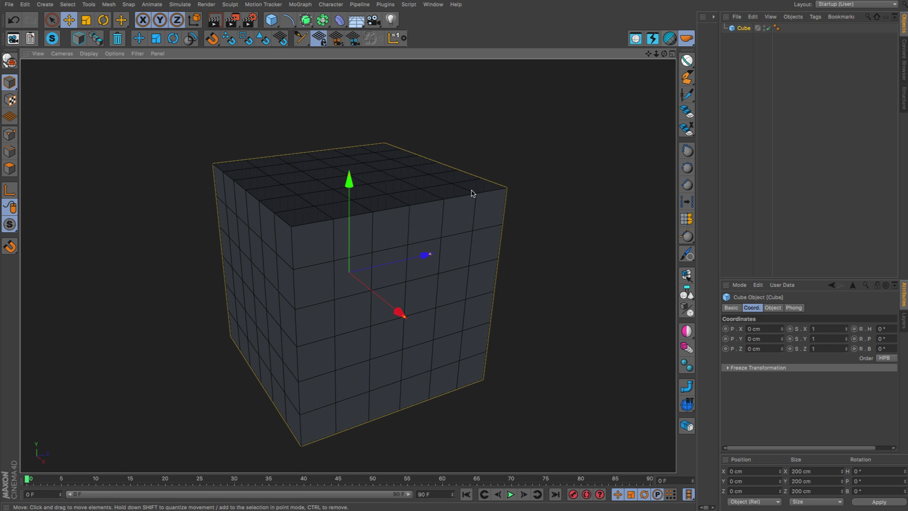
{"action": "key", "text": "c"}
{"action": "left_click_drag", "start_coordinate": [429, 262], "coordinate": [399, 252], "text": "alt"}
{"action": "key", "text": "Return"}
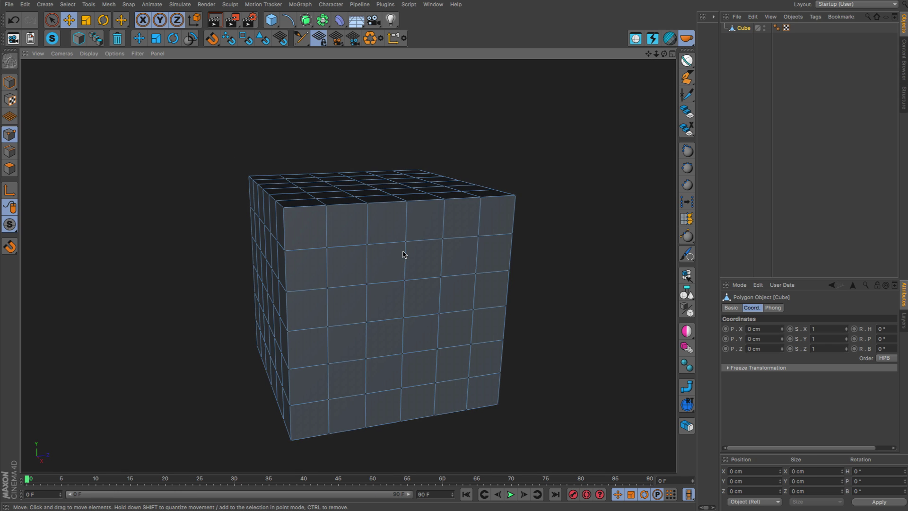
Move several individual points in the upper half of the cube's front face out of alignment.
{"action": "right_click_drag", "start_coordinate": [403, 252], "coordinate": [415, 251], "text": "alt"}
{"action": "left_click", "coordinate": [406, 241]}
{"action": "left_click_drag", "start_coordinate": [407, 224], "coordinate": [308, 282]}
{"action": "left_click", "coordinate": [447, 288]}
{"action": "left_click_drag", "start_coordinate": [452, 290], "coordinate": [462, 308]}
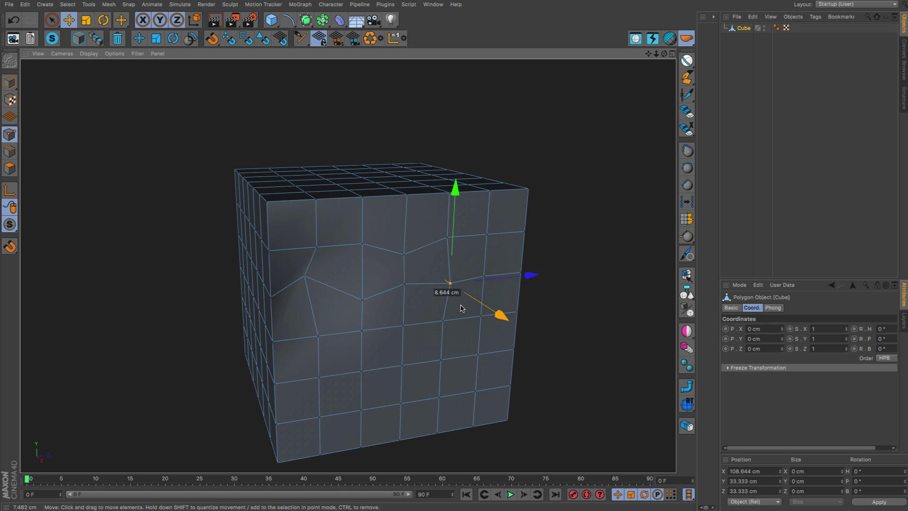
{"action": "left_click_drag", "start_coordinate": [412, 290], "coordinate": [307, 290], "text": "alt"}
{"action": "left_click", "coordinate": [376, 275]}
Switch to edge mode and select the uneven horizontal row of edges running across the cube's front face.
{"action": "key", "text": "Return"}
{"action": "left_click", "coordinate": [294, 286]}
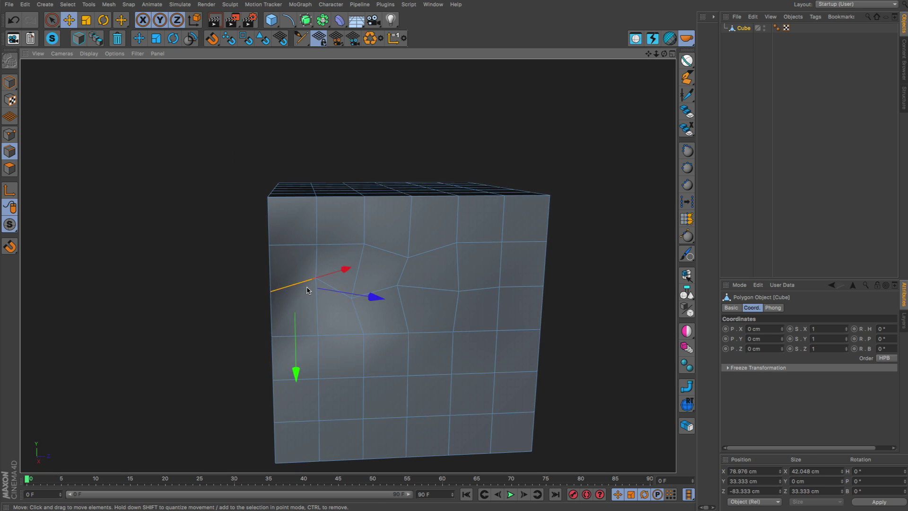
{"action": "double_click", "coordinate": [532, 288]}
{"action": "left_click_drag", "start_coordinate": [531, 288], "coordinate": [470, 293], "text": "alt"}
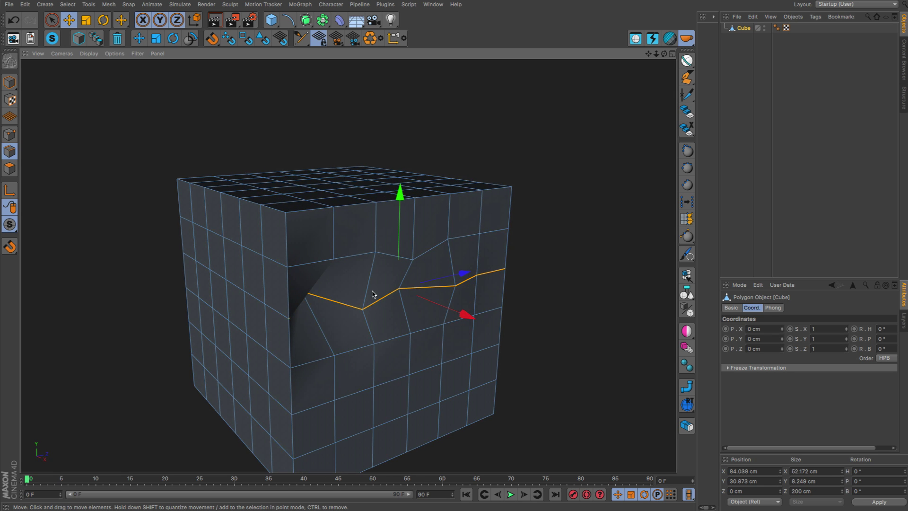
{"action": "left_click_drag", "start_coordinate": [373, 294], "coordinate": [314, 288], "text": "alt"}
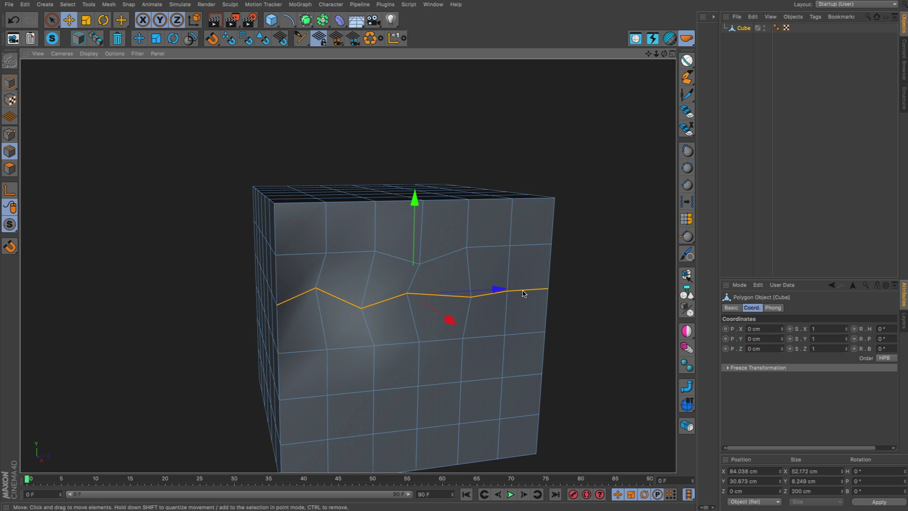
{"action": "mouse_move", "coordinate": [523, 293]}
{"action": "left_mouse_down", "text": "alt"}
{"action": "mouse_move", "coordinate": [460, 292]}
{"action": "mouse_move", "coordinate": [524, 293]}
{"action": "left_mouse_up", "text": "alt"}
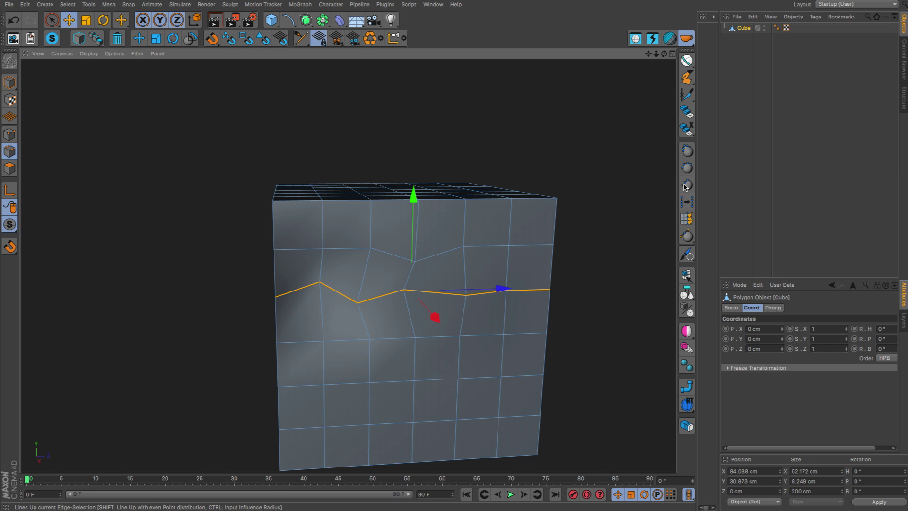
Try lining up the selected uneven edge row on the front face without even point distribution.
{"action": "left_click", "coordinate": [686, 185]}
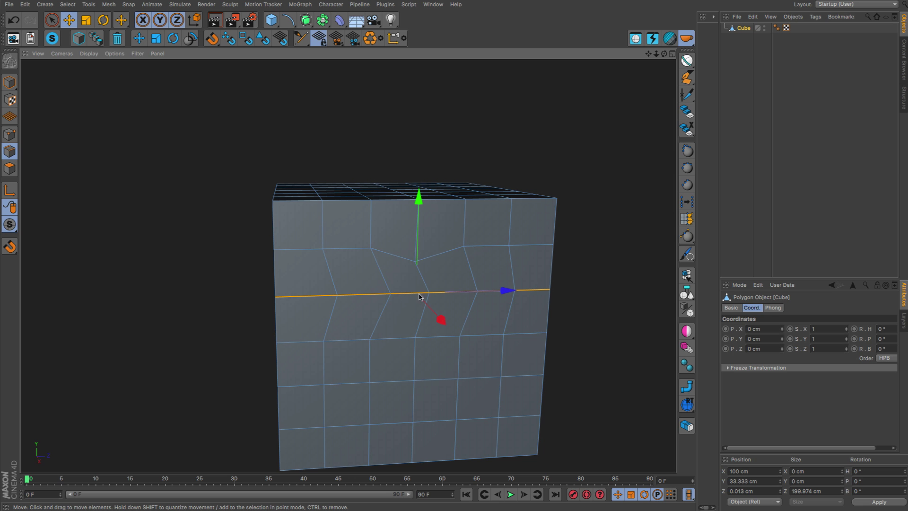
{"action": "mouse_move", "coordinate": [479, 304]}
{"action": "left_mouse_down", "text": "alt"}
{"action": "mouse_move", "coordinate": [490, 313]}
{"action": "mouse_move", "coordinate": [489, 304]}
{"action": "left_mouse_up", "text": "alt"}
{"action": "mouse_move", "coordinate": [490, 304]}
{"action": "right_mouse_down", "text": "alt"}
{"action": "mouse_move", "coordinate": [505, 299]}
{"action": "mouse_move", "coordinate": [500, 305]}
{"action": "right_mouse_up", "text": "alt"}
{"action": "left_click_drag", "start_coordinate": [501, 308], "coordinate": [443, 303], "text": "alt"}
{"action": "key", "text": "ctrl+z"}
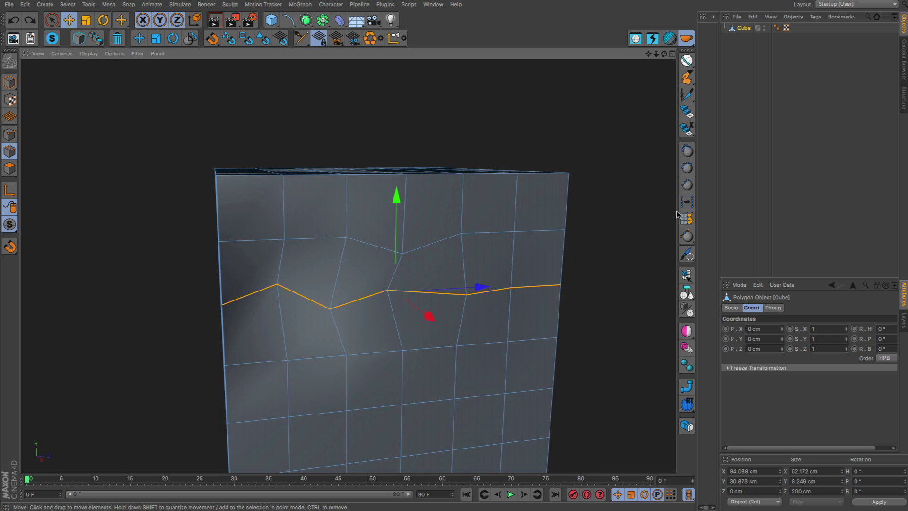
Try lining up the selected edge row with even point distribution and pick individual edges along it to check their spacing.
{"action": "left_click", "coordinate": [688, 168]}
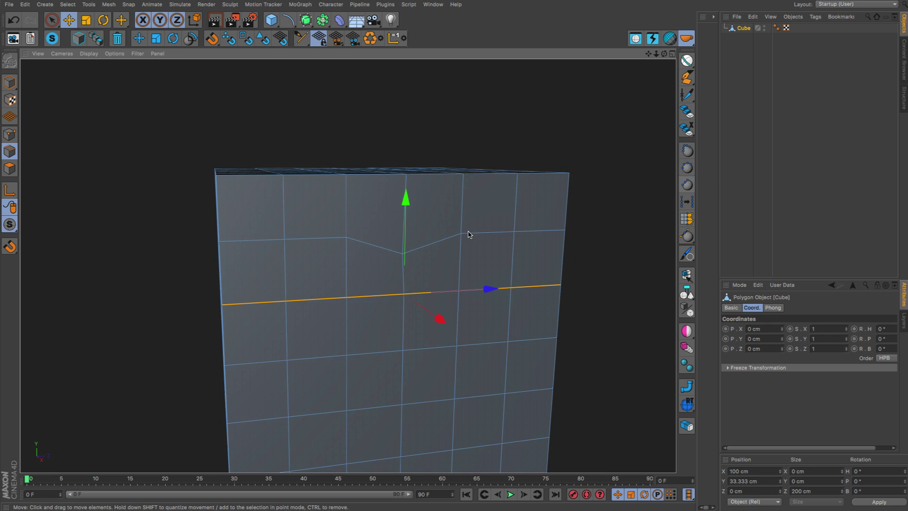
{"action": "left_click_drag", "start_coordinate": [468, 233], "coordinate": [396, 264], "text": "alt"}
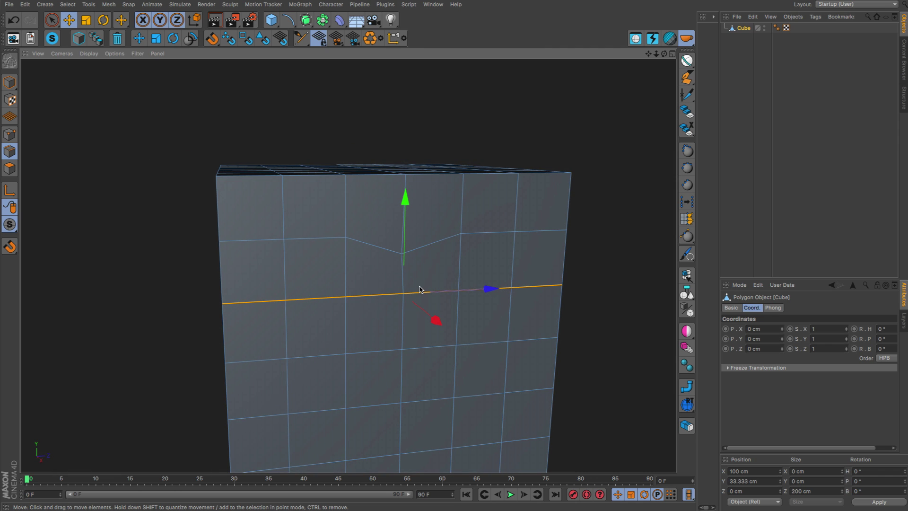
{"action": "left_click", "coordinate": [538, 290]}
{"action": "left_click", "coordinate": [483, 293]}
{"action": "left_click", "coordinate": [416, 292]}
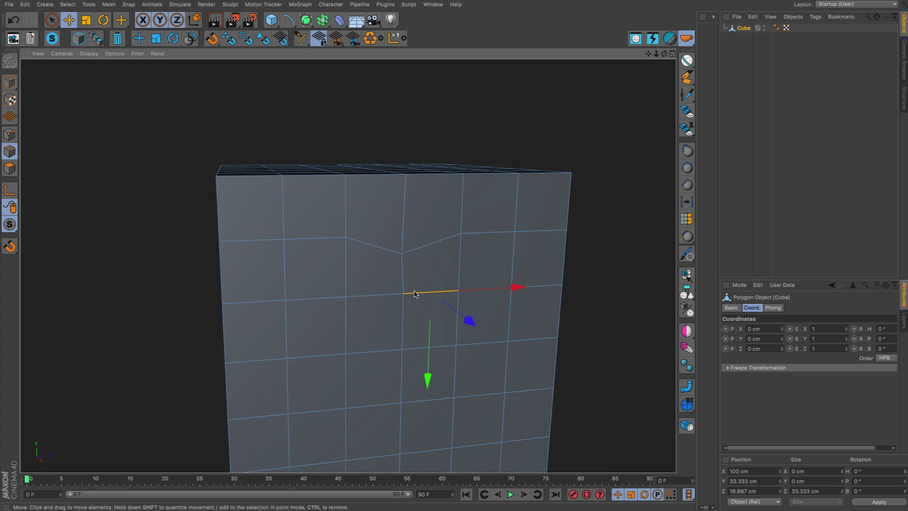
{"action": "left_click", "coordinate": [364, 298]}
{"action": "left_click", "coordinate": [312, 301]}
{"action": "left_click", "coordinate": [261, 303]}
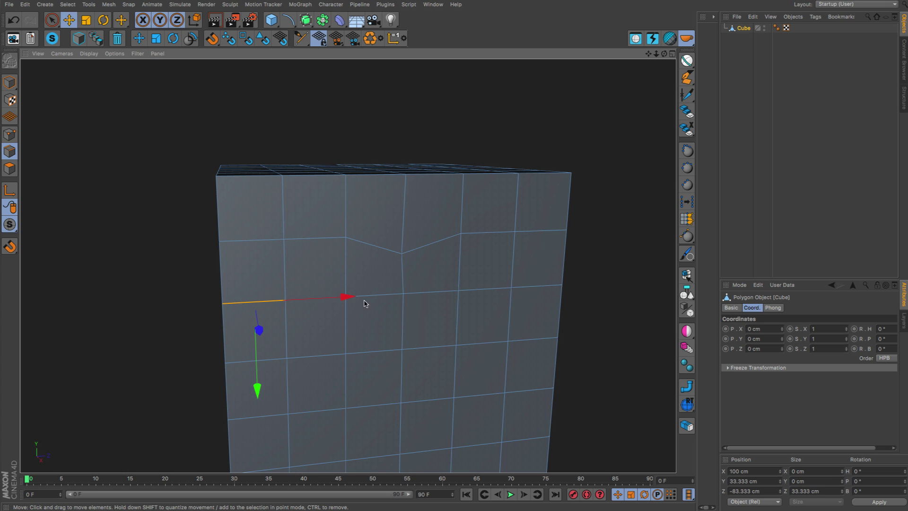
{"action": "mouse_move", "coordinate": [543, 286]}
{"action": "left_mouse_down", "text": "alt"}
{"action": "mouse_move", "coordinate": [555, 302]}
{"action": "mouse_move", "coordinate": [546, 292]}
{"action": "left_mouse_up", "text": "alt"}
{"action": "left_click", "coordinate": [264, 249]}
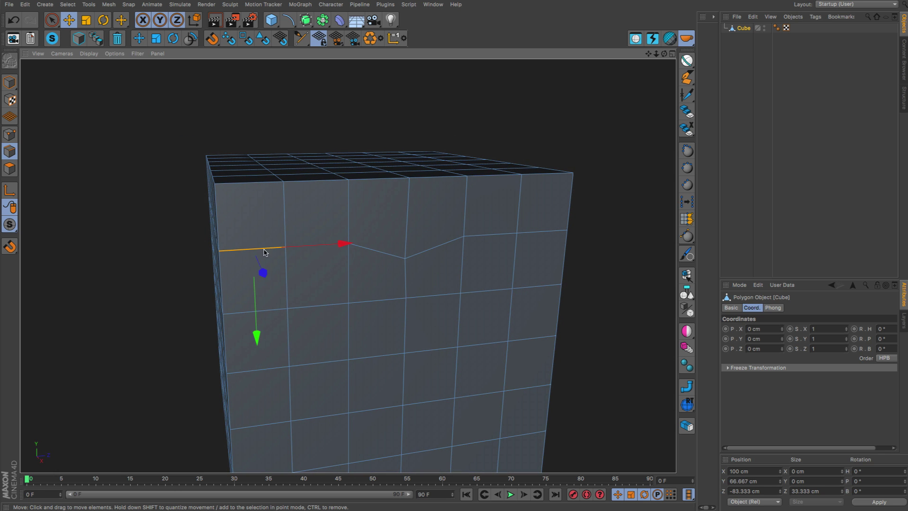
Undo the edge picks and the even line-up to restore the uneven edge row and its selection.
{"action": "key", "text": "ctrl+z"}
{"action": "key", "text": "ctrl+z"}
{"action": "key", "text": "ctrl+z"}
{"action": "key", "text": "ctrl+z"}
{"action": "key", "text": "ctrl+z"}
{"action": "key", "text": "ctrl+z"}
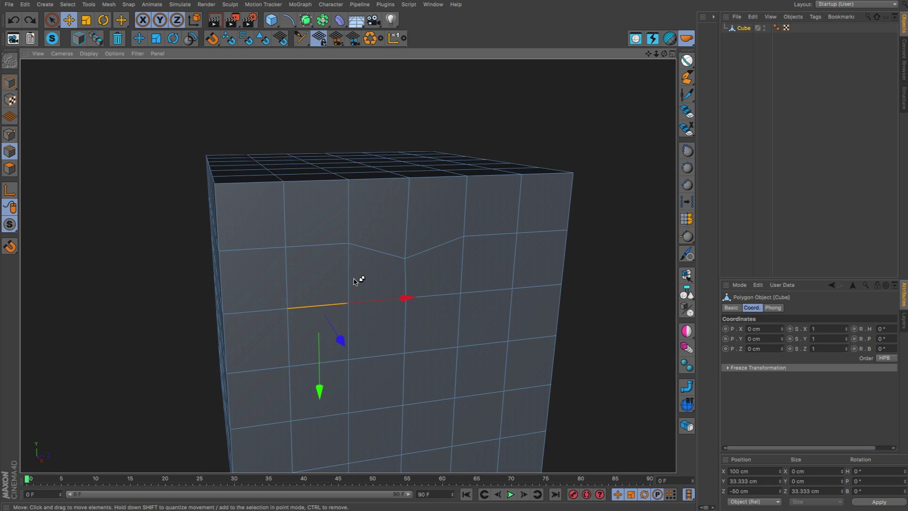
{"action": "key", "text": "ctrl+z"}
{"action": "key", "text": "ctrl+z"}
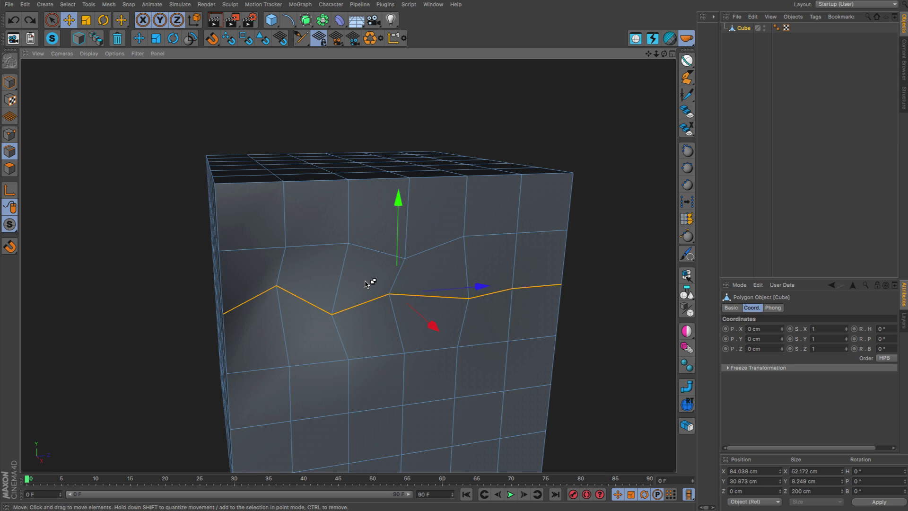
{"action": "key", "text": "ctrl+z"}
{"action": "key", "text": "ctrl+z"}
{"action": "key", "text": "ctrl+z"}
{"action": "key", "text": "ctrl+z"}
{"action": "key", "text": "ctrl+z"}
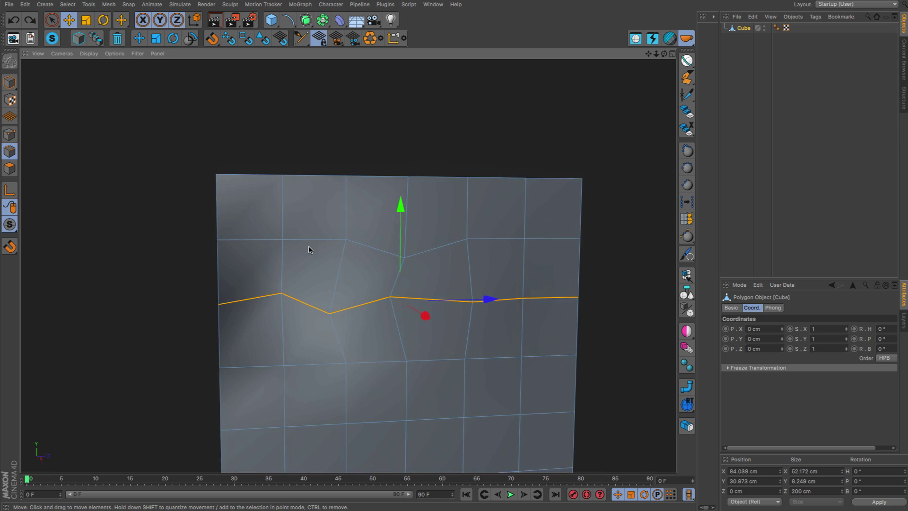
Add the next horizontal edge row above to the selection and try lining up both rows together.
{"action": "left_click", "coordinate": [260, 247], "text": "shift"}
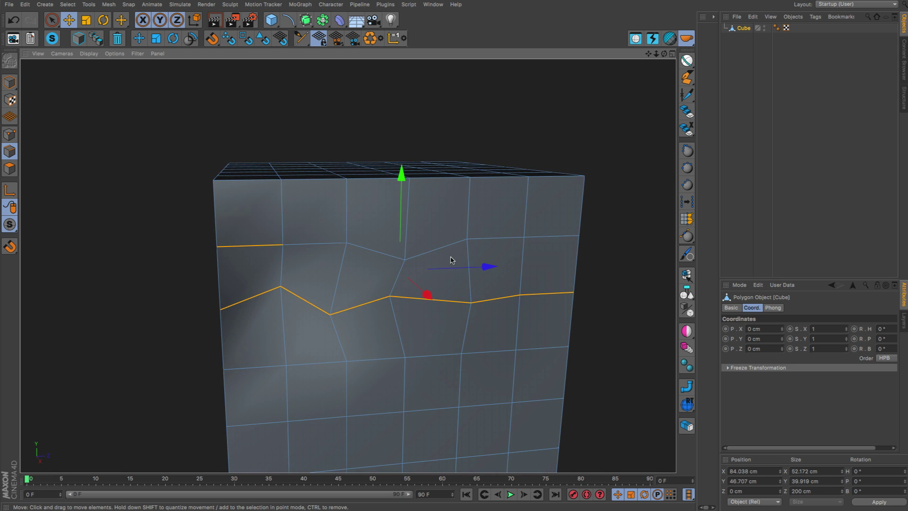
{"action": "left_click", "coordinate": [540, 238], "text": "ctrl+shift"}
{"action": "mouse_move", "coordinate": [518, 262]}
{"action": "left_mouse_down", "text": "alt"}
{"action": "mouse_move", "coordinate": [560, 261]}
{"action": "mouse_move", "coordinate": [533, 253]}
{"action": "left_mouse_up", "text": "alt"}
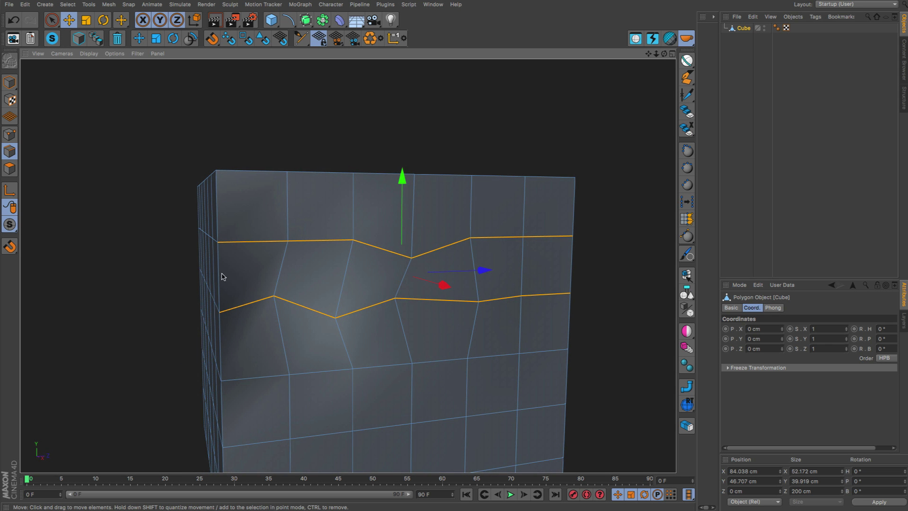
{"action": "mouse_move", "coordinate": [245, 293]}
{"action": "left_mouse_down", "text": "alt"}
{"action": "mouse_move", "coordinate": [258, 310]}
{"action": "mouse_move", "coordinate": [285, 294]}
{"action": "mouse_move", "coordinate": [253, 299]}
{"action": "left_mouse_up", "text": "alt"}
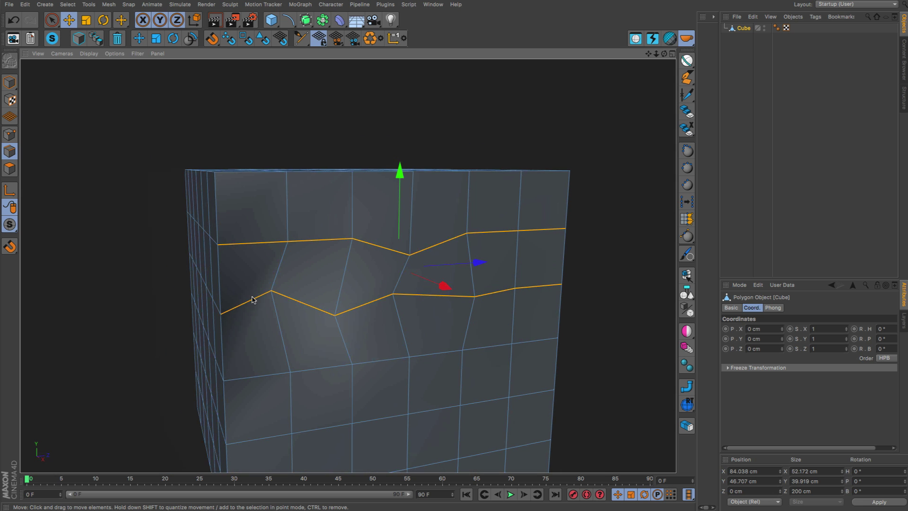
{"action": "left_click", "coordinate": [687, 185]}
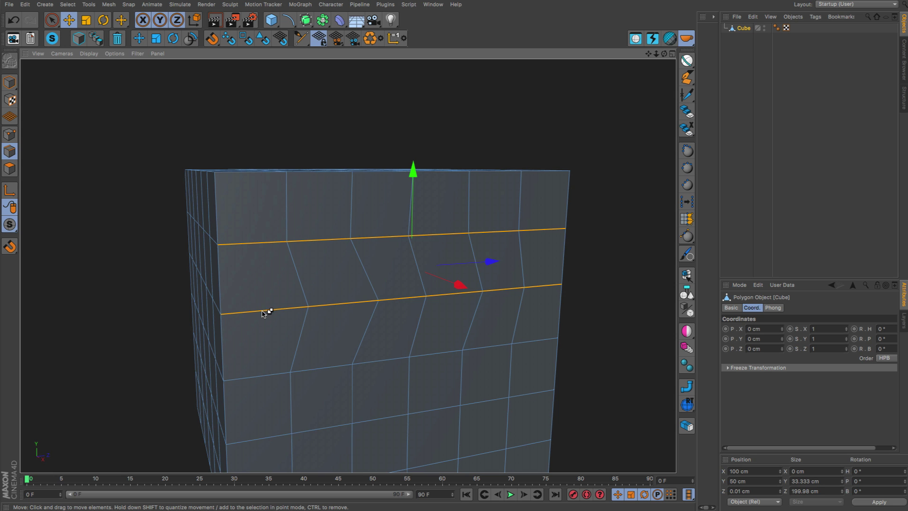
{"action": "key", "text": "ctrl+z"}
Add the vertical corner edge joining the two rows to the selection and try lining up the connected path.
{"action": "left_click", "coordinate": [225, 289], "text": "shift"}
{"action": "left_click_drag", "start_coordinate": [225, 290], "coordinate": [207, 229], "text": "alt"}
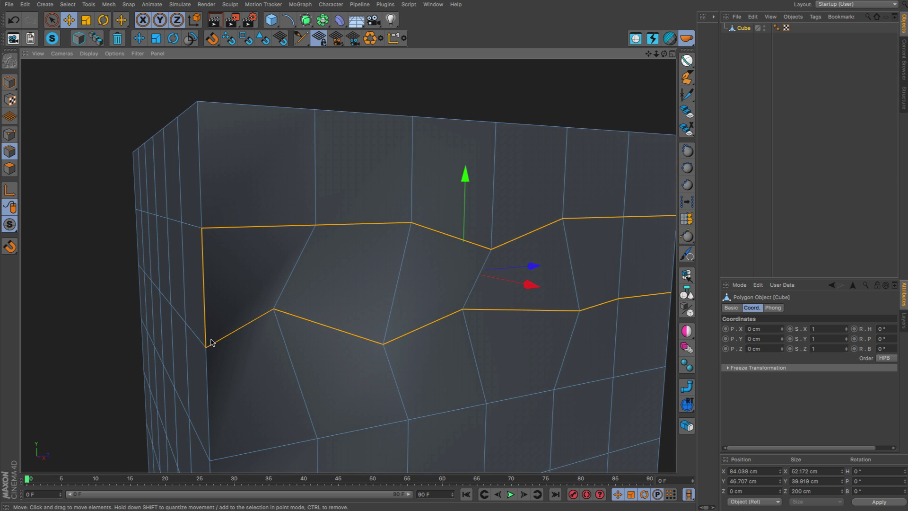
{"action": "scroll", "coordinate": [304, 260], "scroll_direction": "down", "scroll_amount": 3}
{"action": "scroll", "coordinate": [330, 241], "scroll_direction": "up", "scroll_amount": 1}
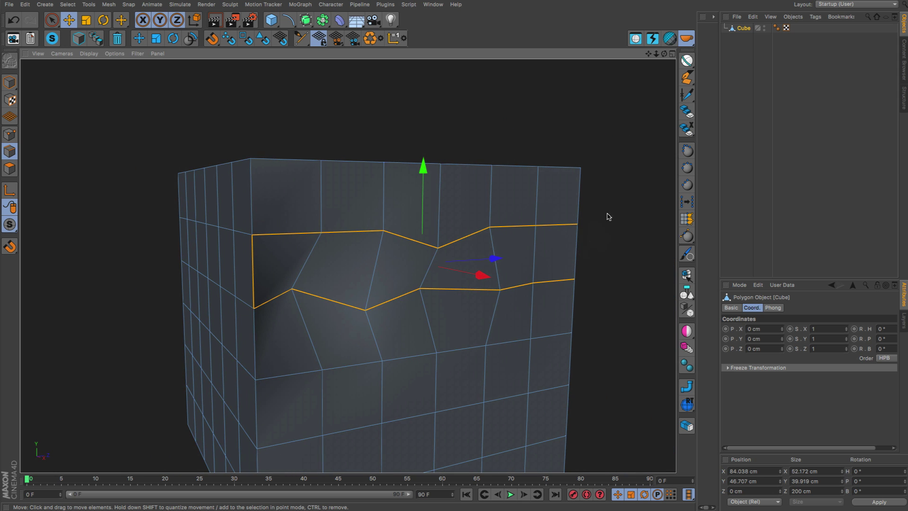
{"action": "left_click", "coordinate": [687, 185]}
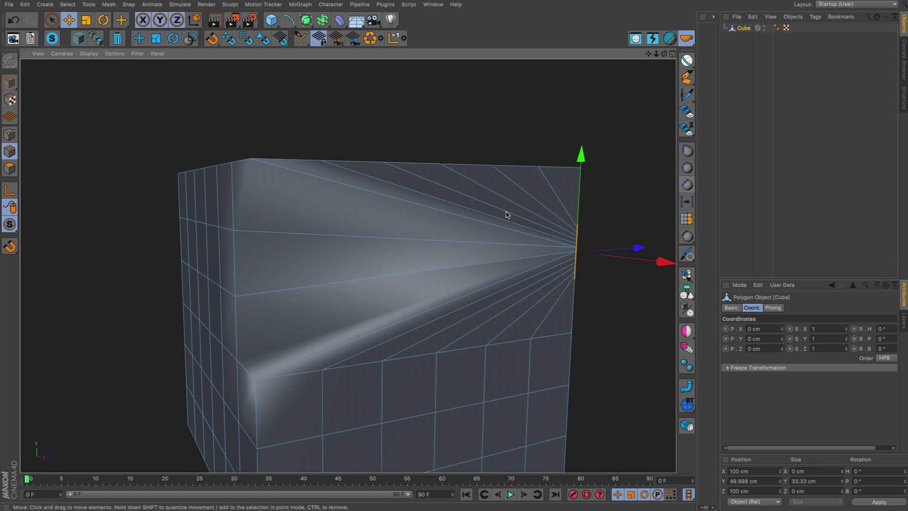
{"action": "scroll", "coordinate": [544, 217], "scroll_direction": "up", "scroll_amount": 2}
{"action": "scroll", "coordinate": [517, 222], "scroll_direction": "down", "scroll_amount": 2}
{"action": "scroll", "coordinate": [517, 222], "scroll_direction": "up", "scroll_amount": 1}
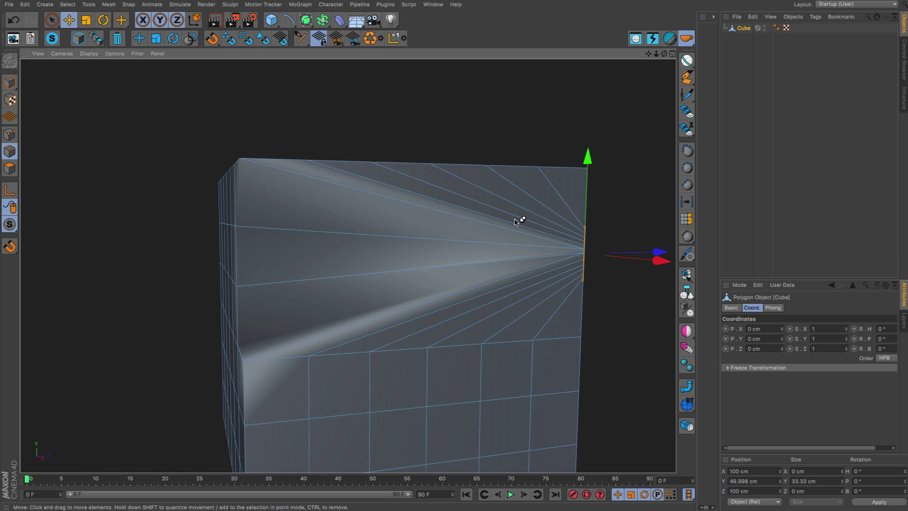
{"action": "key", "text": "ctrl+z"}
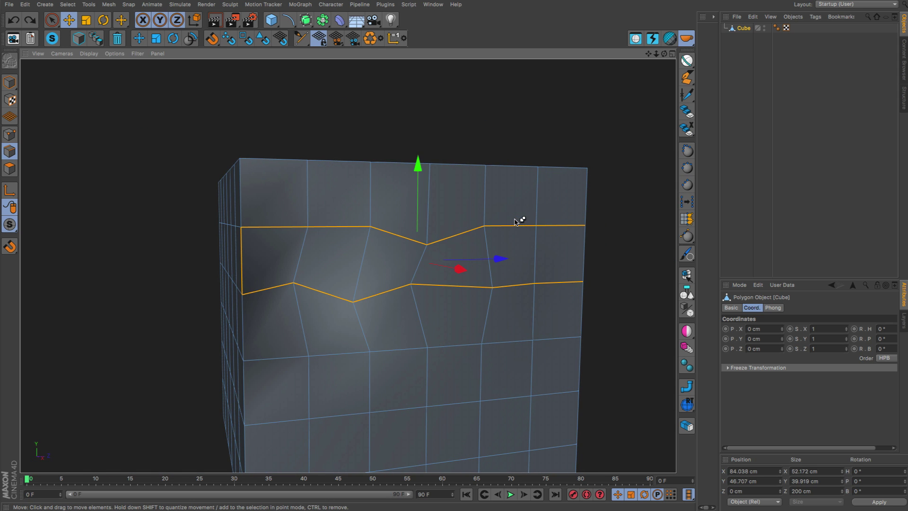
Reselect only the two uneven horizontal edge rows across the front face, without the connecting corner edge.
{"action": "left_click", "coordinate": [270, 230]}
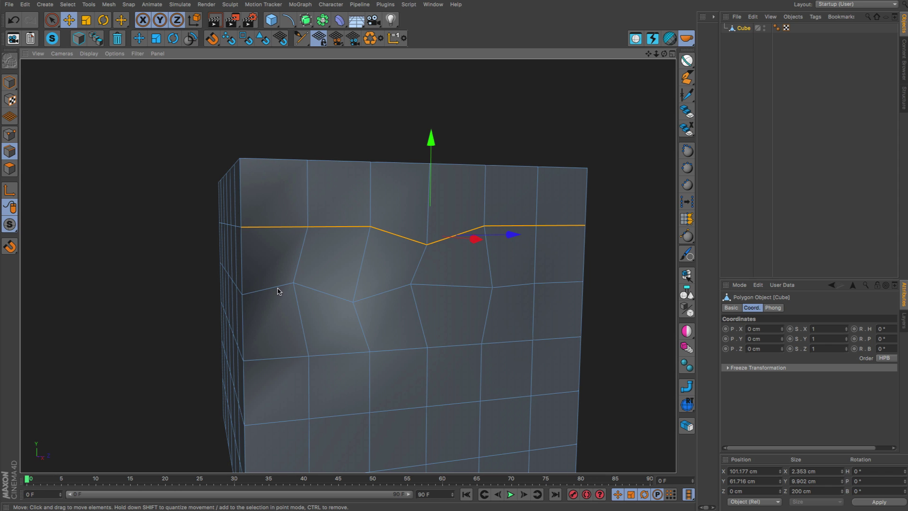
{"action": "double_click", "coordinate": [562, 284], "text": "shift"}
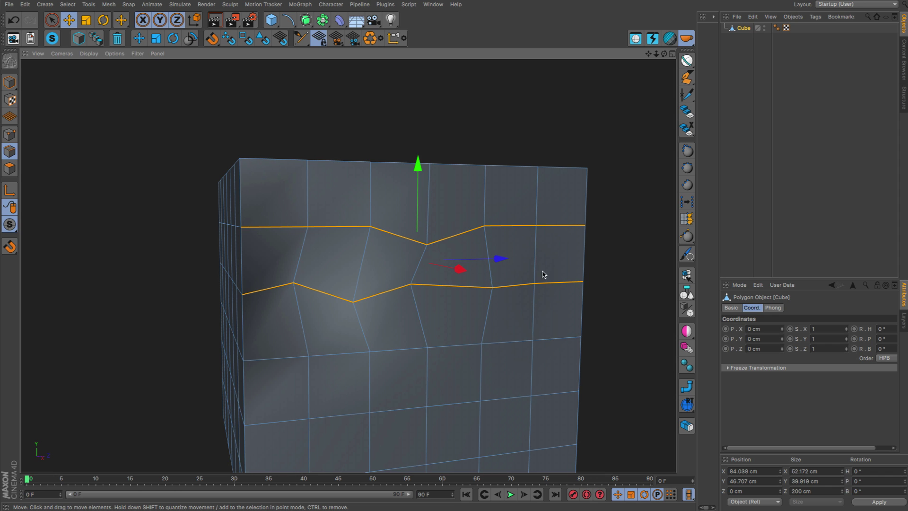
{"action": "left_click_drag", "start_coordinate": [470, 284], "coordinate": [458, 299], "text": "alt"}
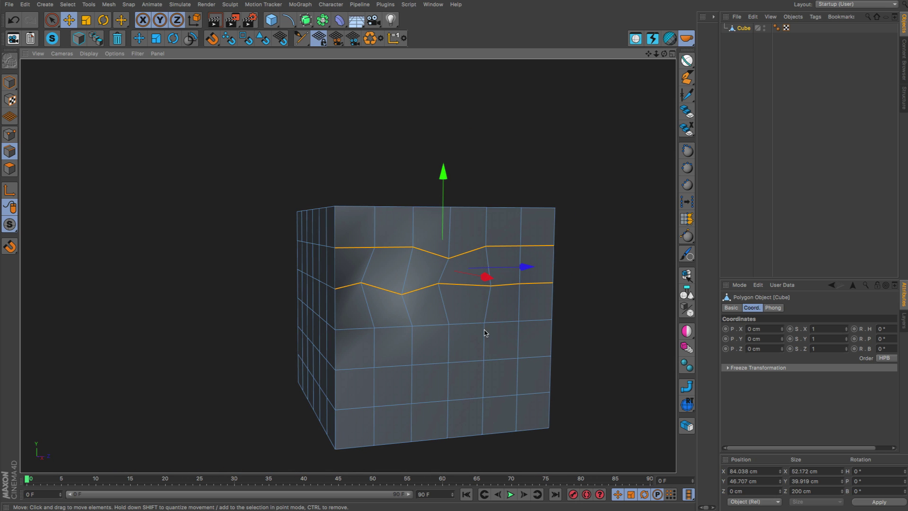
Try adding a vertical edge path that crosses both selected rows to the selection.
{"action": "double_click", "coordinate": [489, 234], "text": "shift"}
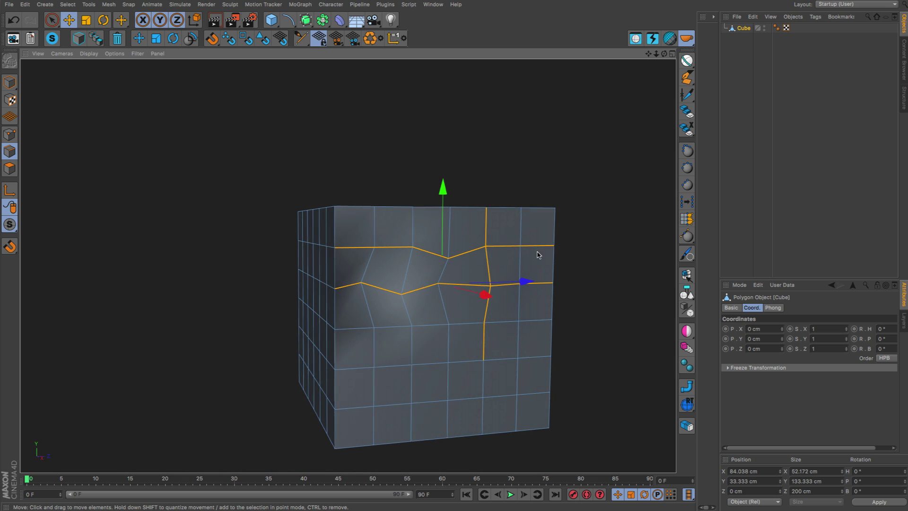
{"action": "left_click_drag", "start_coordinate": [537, 257], "coordinate": [506, 258], "text": "alt"}
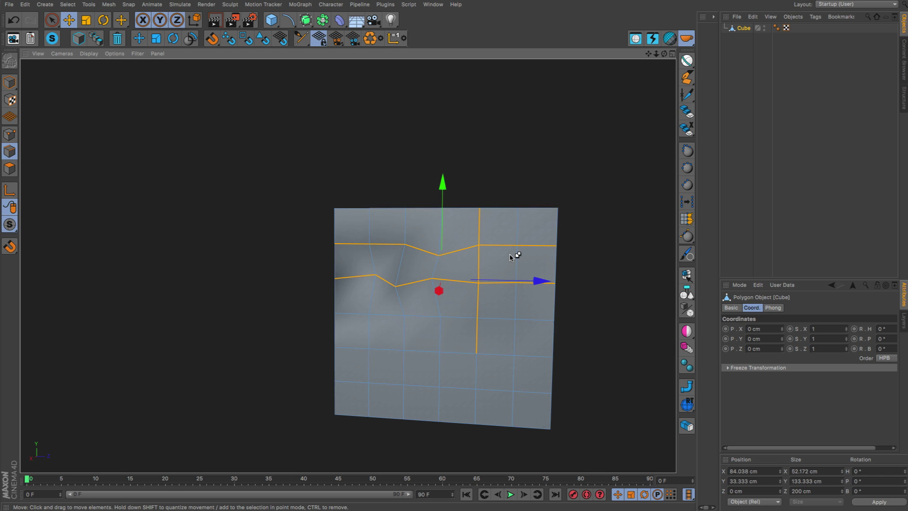
{"action": "left_click", "coordinate": [497, 264], "text": "ctrl"}
{"action": "left_click", "coordinate": [493, 290], "text": "ctrl"}
{"action": "left_click_drag", "start_coordinate": [493, 290], "coordinate": [514, 293], "text": "alt"}
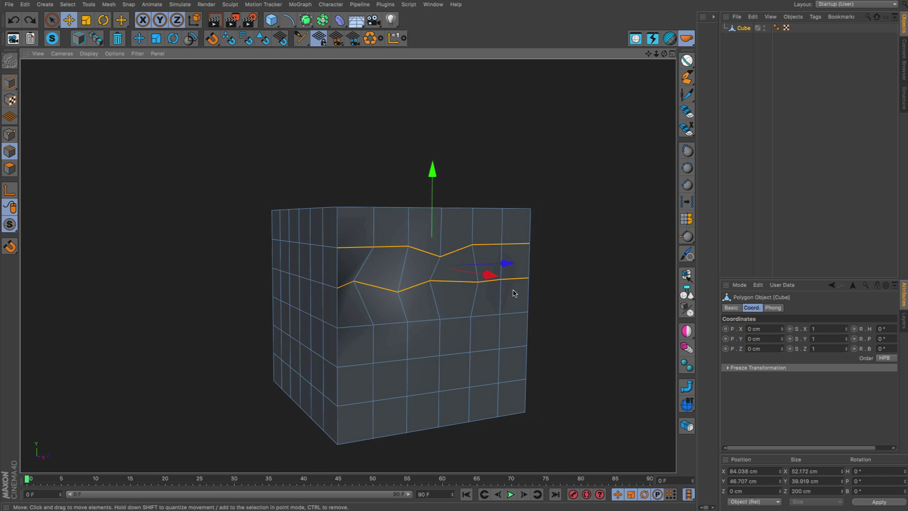
Try lining up the two separate edge rows in one pass without even point distribution.
{"action": "left_click", "coordinate": [688, 185]}
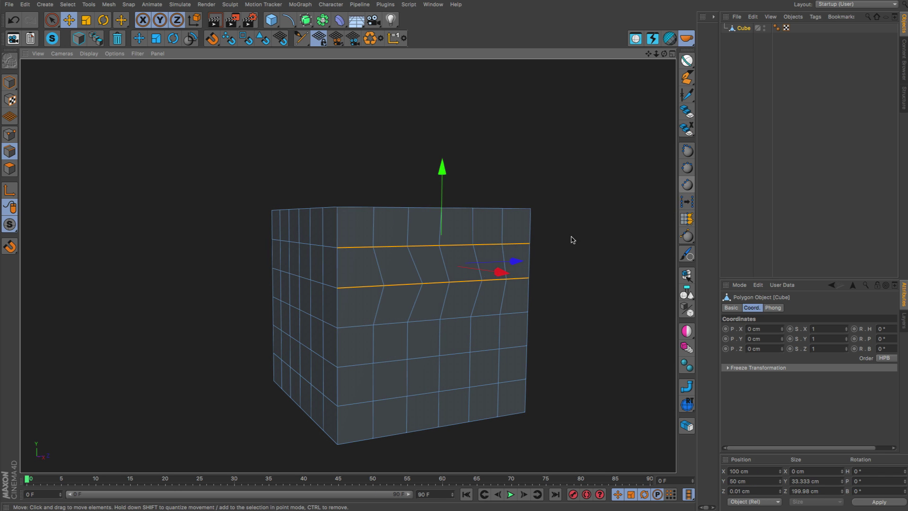
{"action": "left_click_drag", "start_coordinate": [571, 239], "coordinate": [448, 269], "text": "alt"}
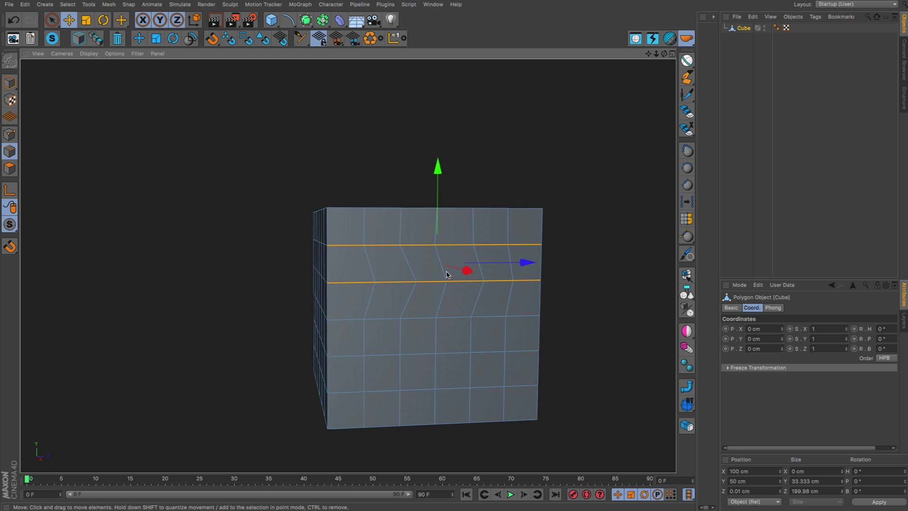
{"action": "key", "text": "ctrl+z"}
Line up both selected edge rows with even point distribution.
{"action": "left_click", "coordinate": [687, 185]}
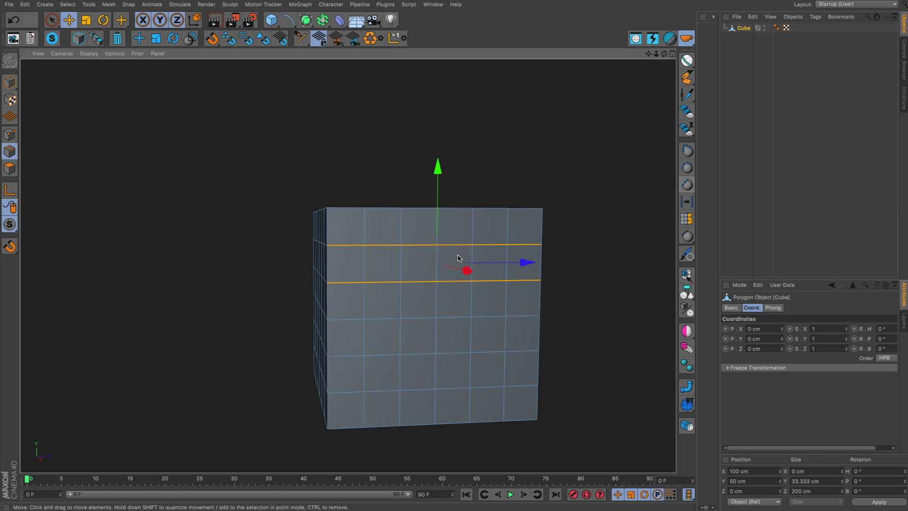
{"action": "mouse_move", "coordinate": [458, 257]}
{"action": "left_mouse_down", "text": "alt"}
{"action": "mouse_move", "coordinate": [532, 264]}
{"action": "mouse_move", "coordinate": [444, 262]}
{"action": "left_mouse_up", "text": "alt"}
{"action": "right_click_drag", "start_coordinate": [445, 262], "coordinate": [478, 272], "text": "alt"}
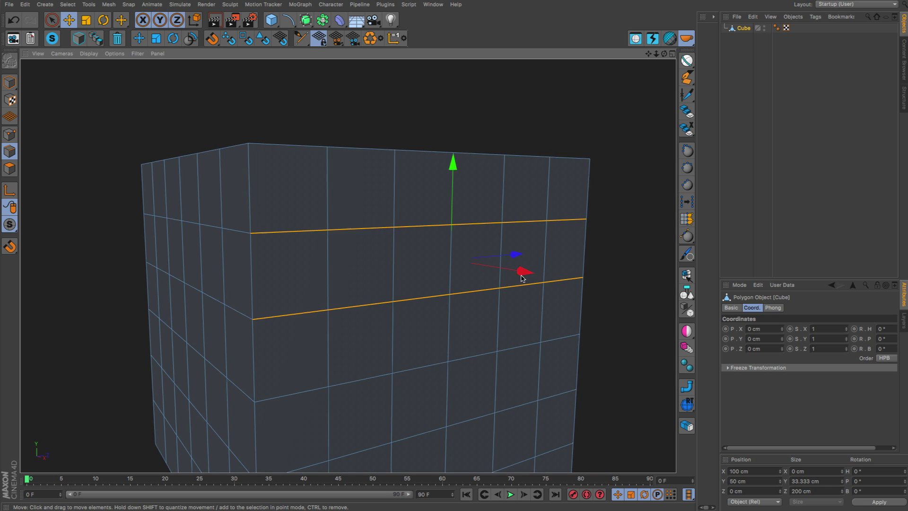
{"action": "left_click_drag", "start_coordinate": [478, 272], "coordinate": [338, 296], "text": "alt"}
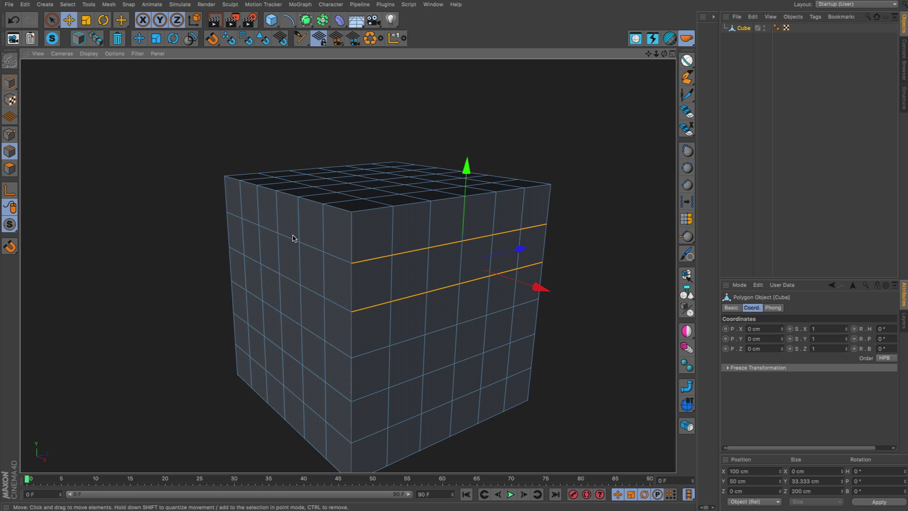
Select the edge path around the cube's near vertical corner, one row below the top, two edges long on each side.
{"action": "left_click", "coordinate": [291, 240]}
{"action": "double_click", "coordinate": [434, 251], "text": "shift"}
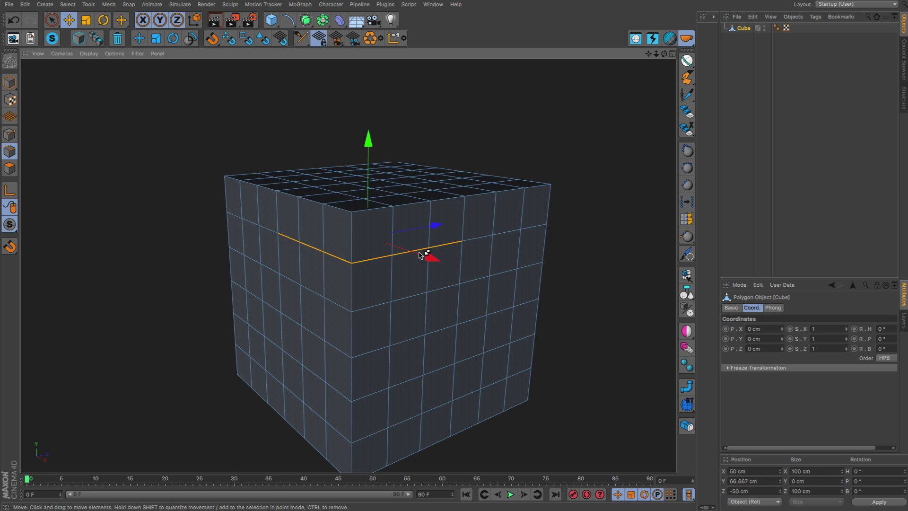
{"action": "left_click", "coordinate": [308, 250]}
{"action": "double_click", "coordinate": [418, 250], "text": "shift"}
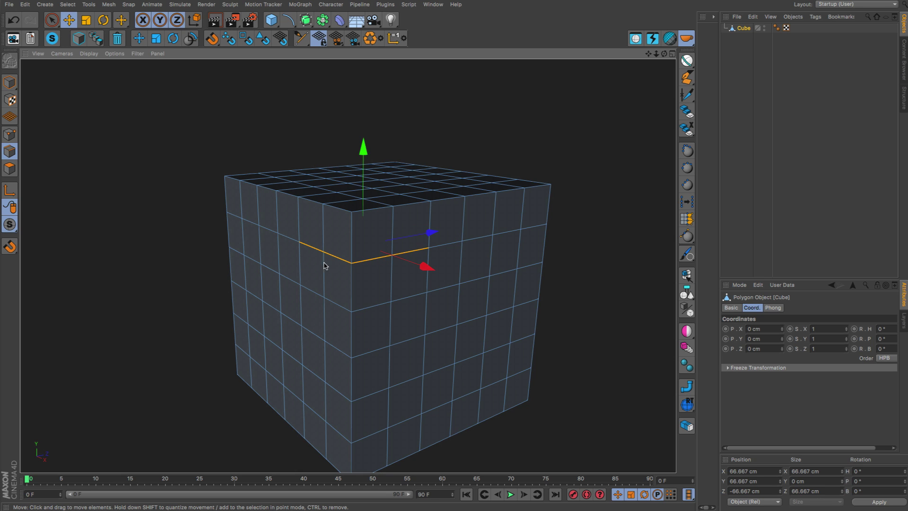
Add the matching path along the cube's top corner edges to the selection and line up both paths across the corner.
{"action": "left_click", "coordinate": [315, 203], "text": "shift"}
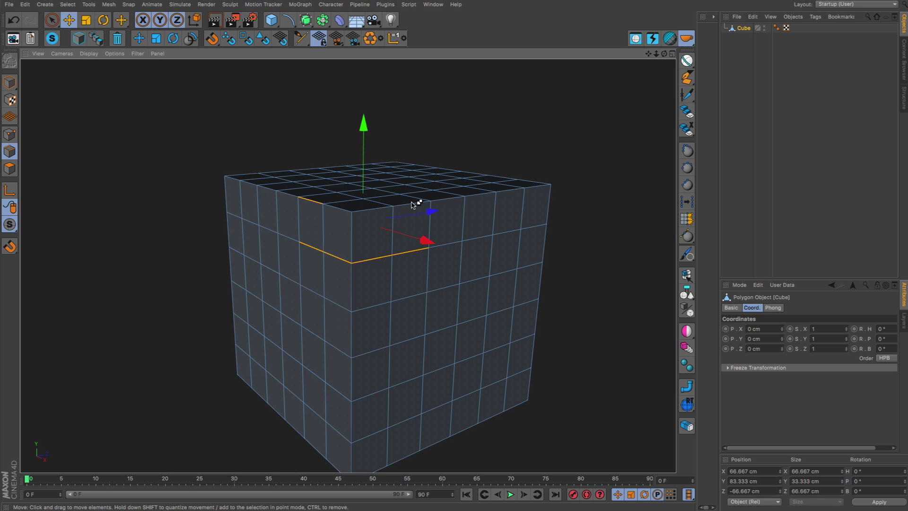
{"action": "double_click", "coordinate": [411, 202], "text": "shift"}
{"action": "left_click", "coordinate": [374, 203], "text": "ctrl"}
{"action": "left_click", "coordinate": [343, 203], "text": "ctrl"}
{"action": "left_click_drag", "start_coordinate": [370, 213], "coordinate": [367, 233], "text": "alt"}
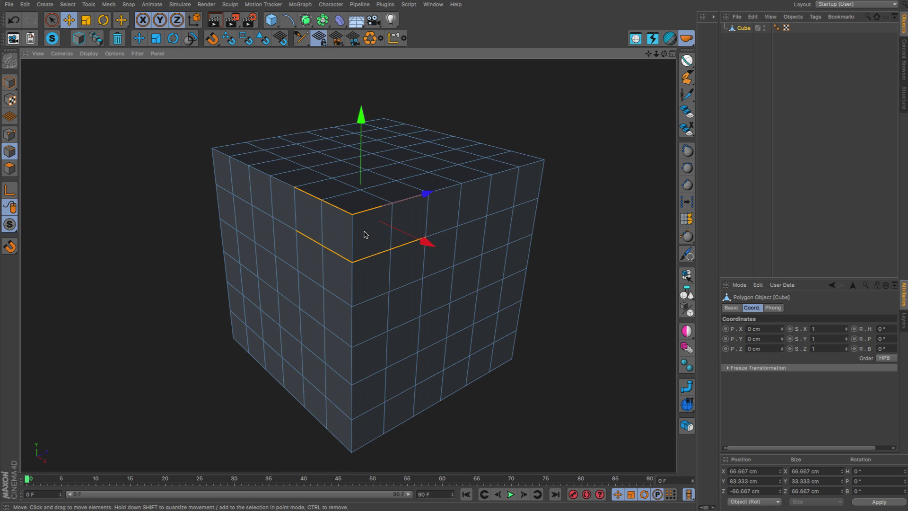
{"action": "right_click_drag", "start_coordinate": [377, 230], "coordinate": [652, 164], "text": "alt"}
{"action": "left_click", "coordinate": [687, 185]}
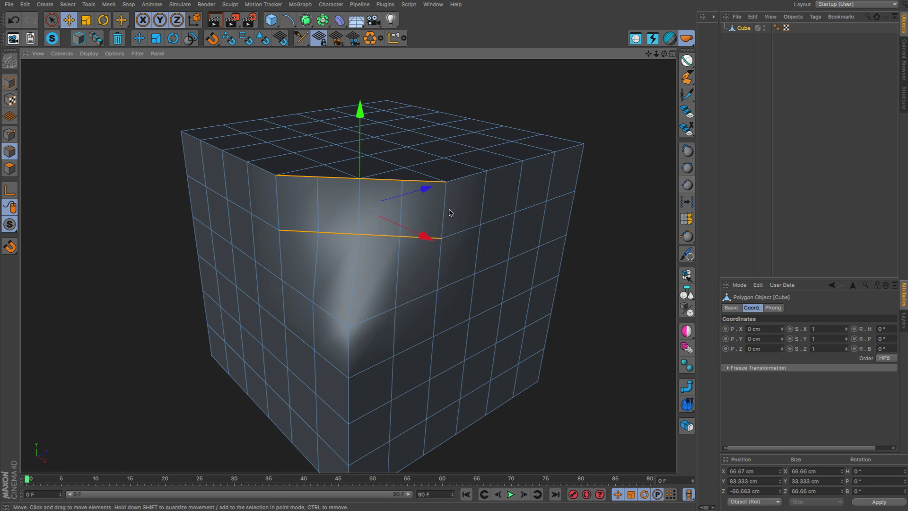
{"action": "left_click_drag", "start_coordinate": [449, 210], "coordinate": [481, 197], "text": "alt"}
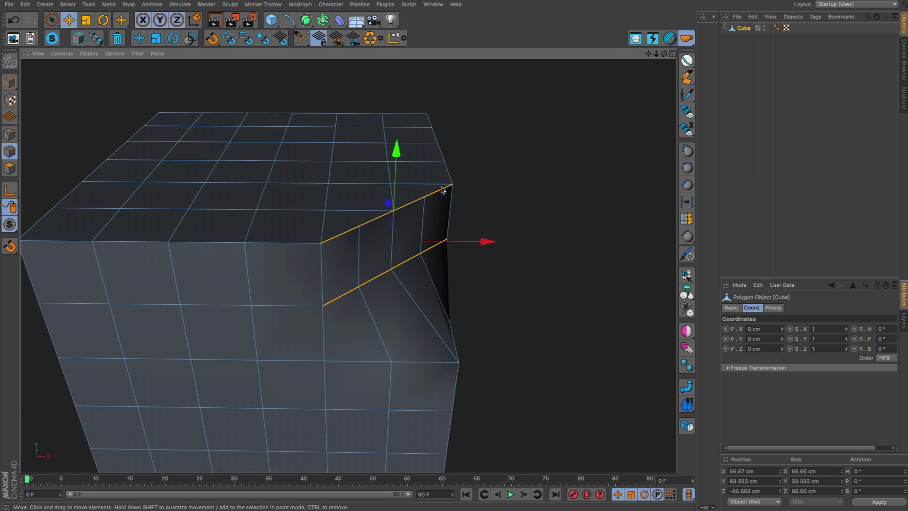
{"action": "left_click_drag", "start_coordinate": [359, 233], "coordinate": [395, 215], "text": "alt"}
{"action": "scroll", "coordinate": [396, 215], "scroll_direction": "down", "scroll_amount": 6}
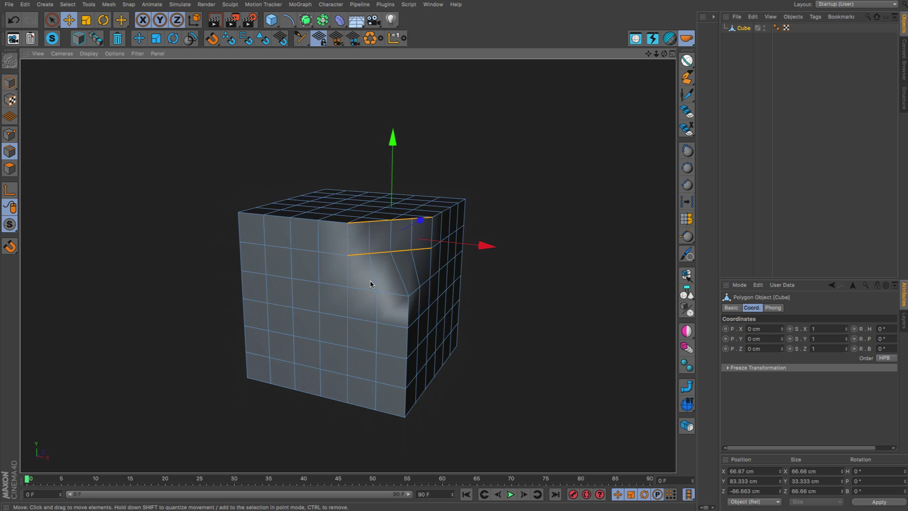
{"action": "mouse_move", "coordinate": [370, 284]}
{"action": "left_mouse_down", "text": "alt"}
{"action": "mouse_move", "coordinate": [396, 300]}
{"action": "mouse_move", "coordinate": [369, 282]}
{"action": "left_mouse_up", "text": "alt"}
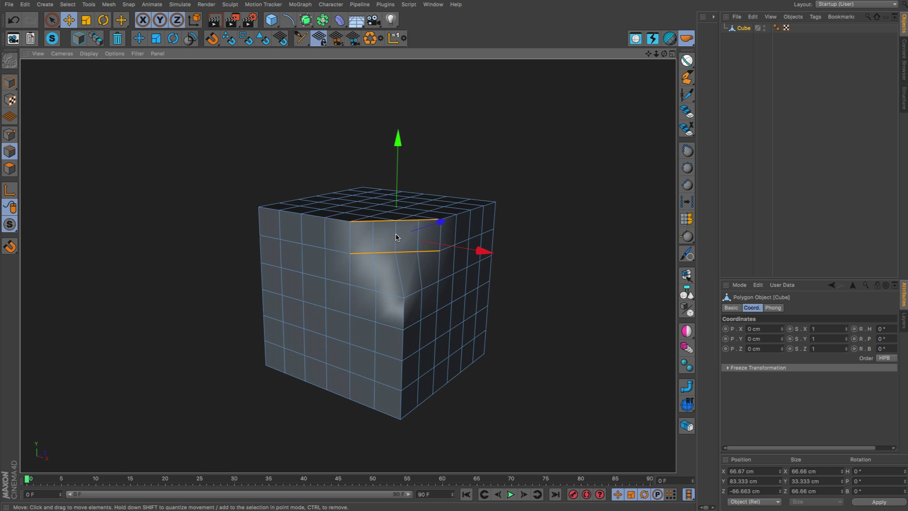
{"action": "left_click_drag", "start_coordinate": [410, 235], "coordinate": [390, 284], "text": "alt"}
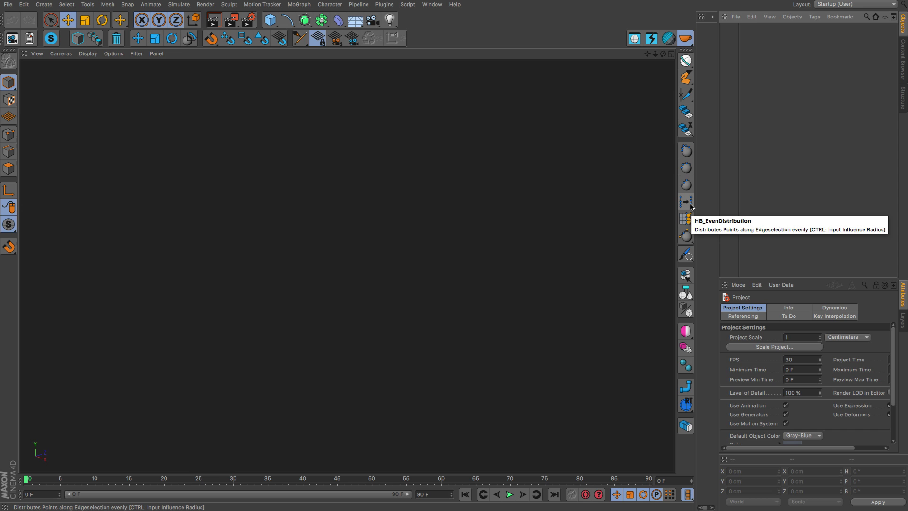
Add a plane and reduce its subdivisions to a four-by-four grid.
{"action": "left_click", "coordinate": [270, 20]}
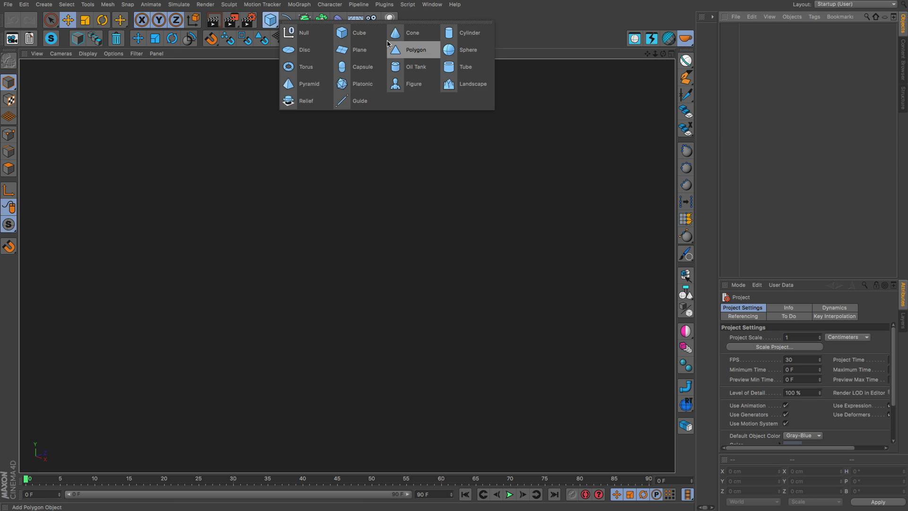
{"action": "left_click", "coordinate": [344, 50]}
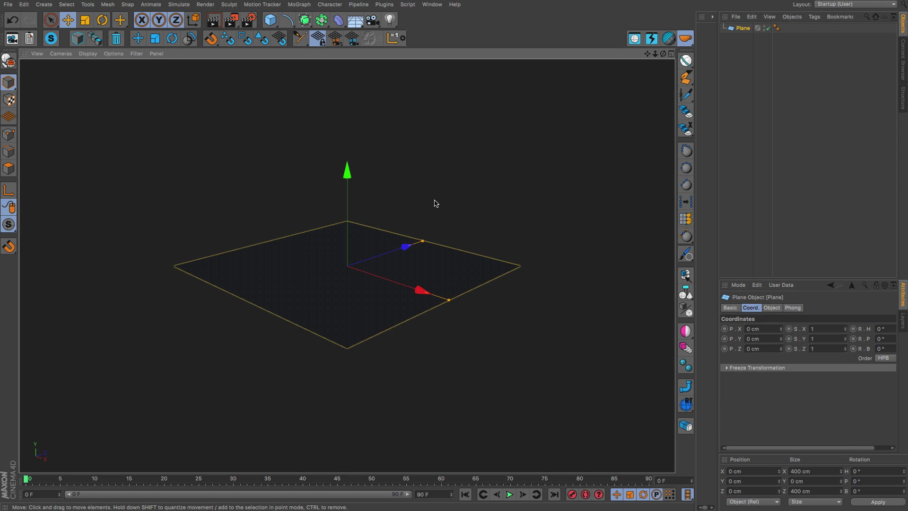
{"action": "left_click_drag", "start_coordinate": [447, 230], "coordinate": [453, 255], "text": "alt"}
{"action": "left_click", "coordinate": [667, 36], "text": "alt"}
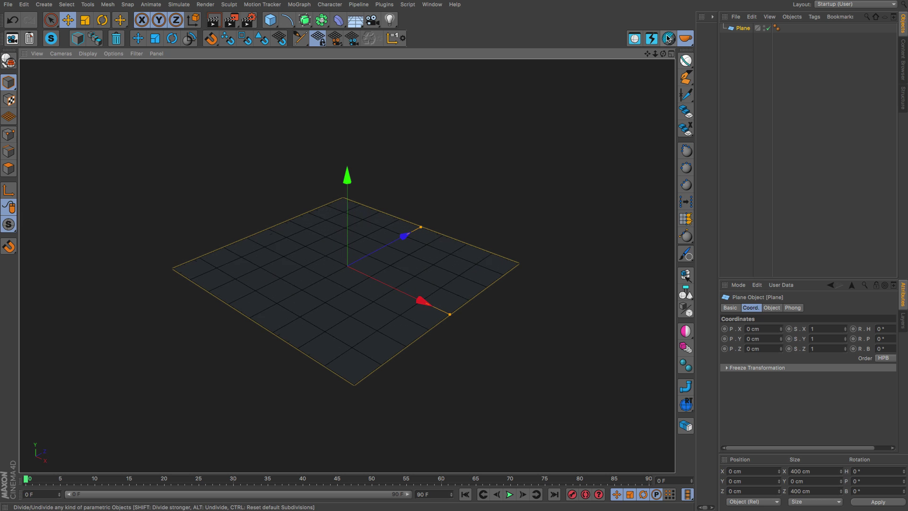
{"action": "left_click", "coordinate": [669, 38], "text": "alt"}
{"action": "left_click_drag", "start_coordinate": [481, 223], "coordinate": [453, 257], "text": "alt"}
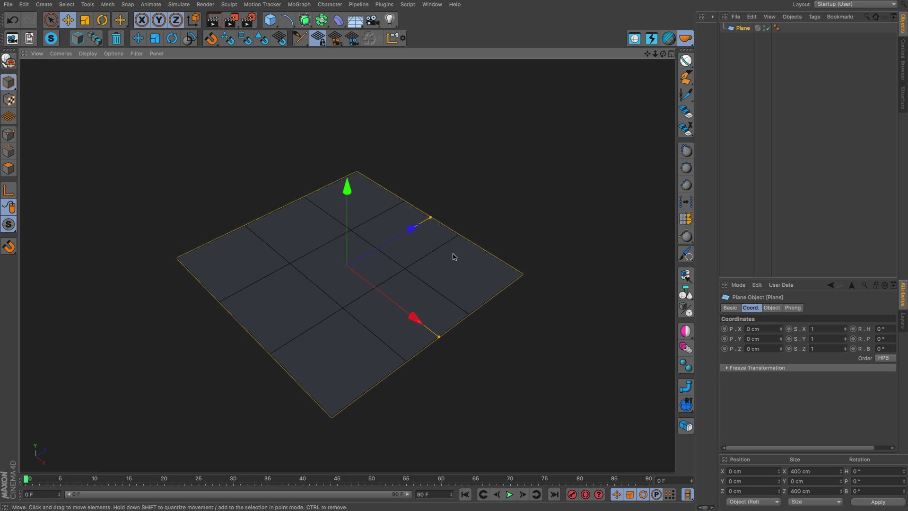
{"action": "left_click", "coordinate": [667, 36]}
Make the plane editable and switch to editing its points.
{"action": "scroll", "coordinate": [381, 231], "scroll_direction": "up", "scroll_amount": 3}
{"action": "key", "text": "c"}
{"action": "key", "text": "Return"}
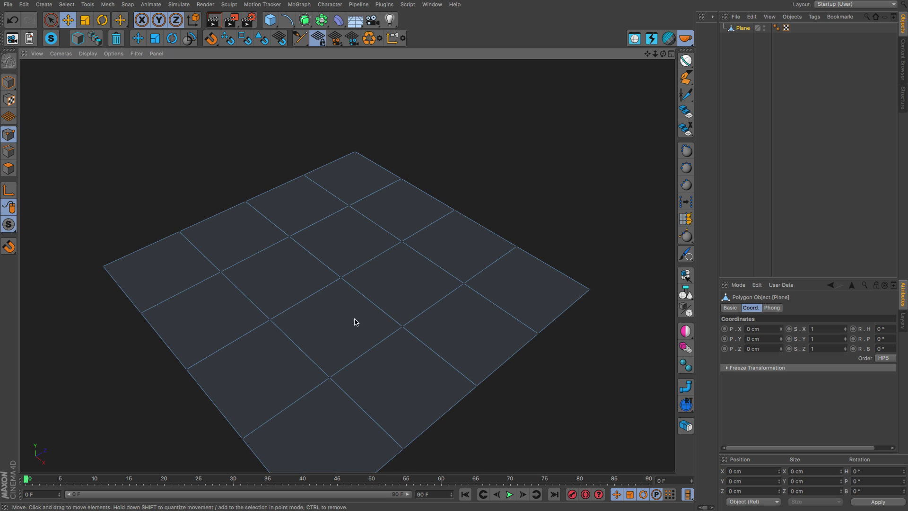
Move the plane's centre point about 47 cm along negative Z and shift three neighbouring inner points by smaller amounts to distort the grid.
{"action": "left_click", "coordinate": [338, 279]}
{"action": "middle_click_drag", "start_coordinate": [349, 290], "coordinate": [421, 237], "text": "alt"}
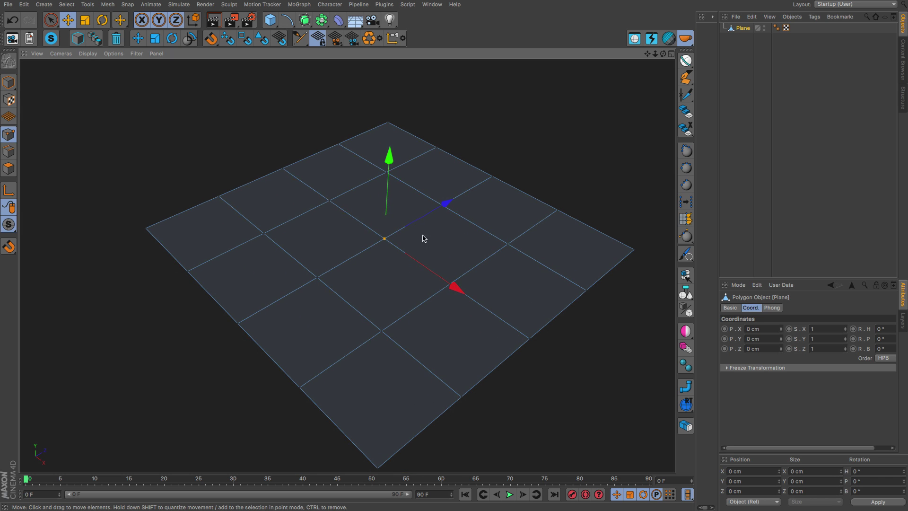
{"action": "left_click_drag", "start_coordinate": [428, 219], "coordinate": [397, 229]}
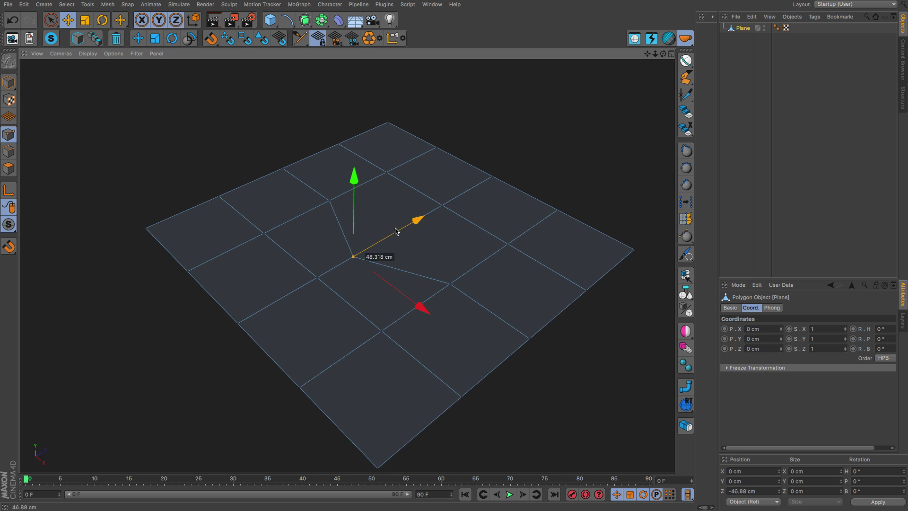
{"action": "left_click", "coordinate": [443, 205]}
{"action": "left_click_drag", "start_coordinate": [453, 196], "coordinate": [466, 188]}
{"action": "left_click", "coordinate": [508, 246]}
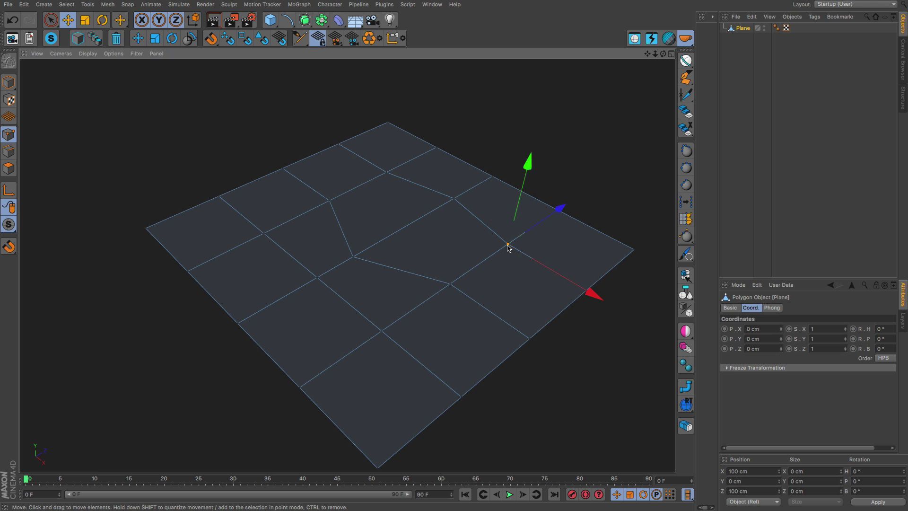
{"action": "left_click_drag", "start_coordinate": [533, 227], "coordinate": [459, 284]}
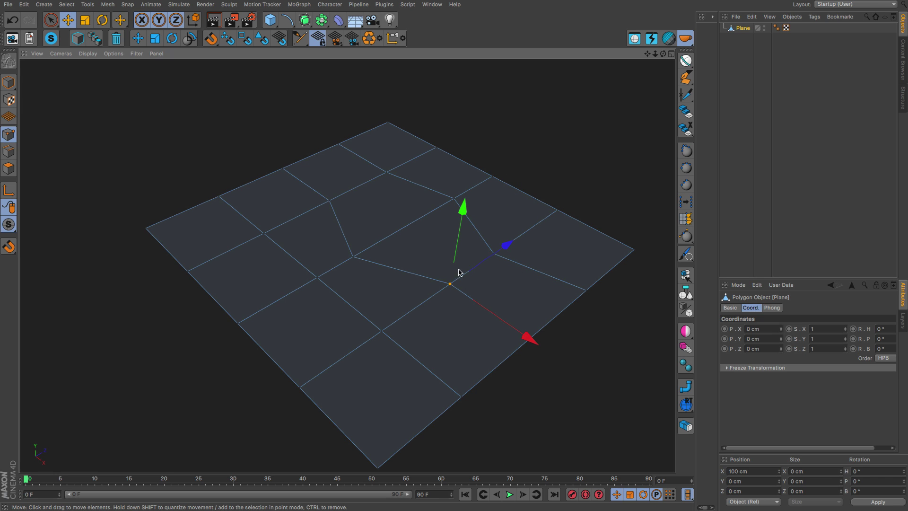
{"action": "left_click_drag", "start_coordinate": [487, 256], "coordinate": [499, 249]}
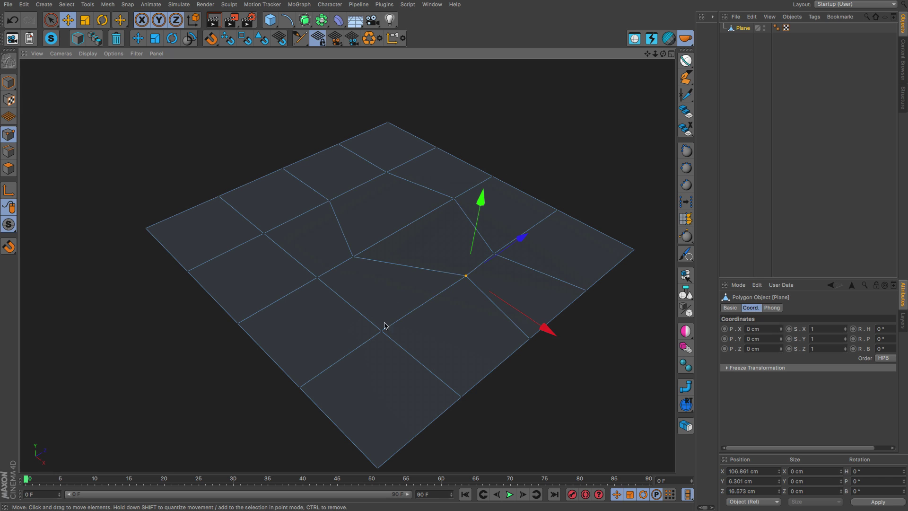
Select two full edge rows along Z, the one through the plane's centre and the adjacent one on the positive X side.
{"action": "key", "text": "Return"}
{"action": "left_click", "coordinate": [366, 341]}
{"action": "left_click_drag", "start_coordinate": [464, 288], "coordinate": [431, 304], "text": "alt"}
{"action": "double_click", "coordinate": [530, 260]}
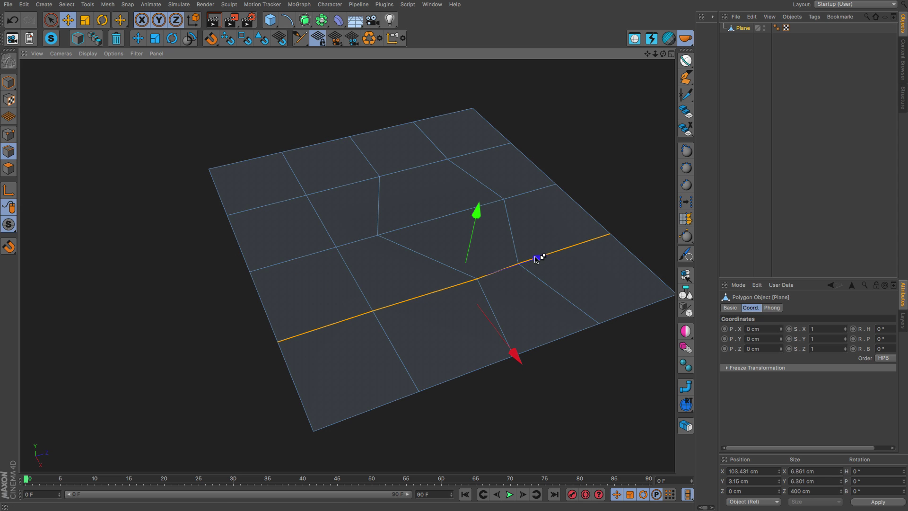
{"action": "left_click_drag", "start_coordinate": [499, 244], "coordinate": [523, 240], "text": "alt"}
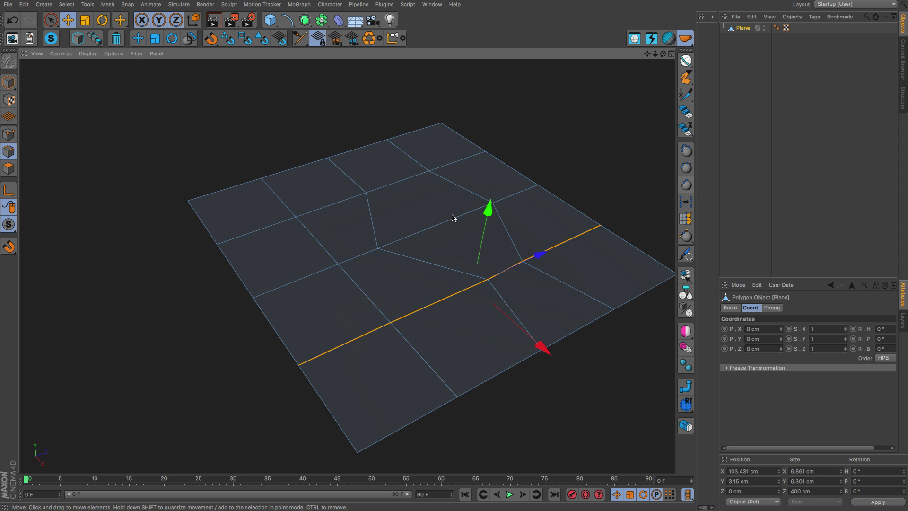
{"action": "left_click_drag", "start_coordinate": [454, 219], "coordinate": [439, 266], "text": "alt"}
{"action": "left_click", "coordinate": [313, 283], "text": "shift"}
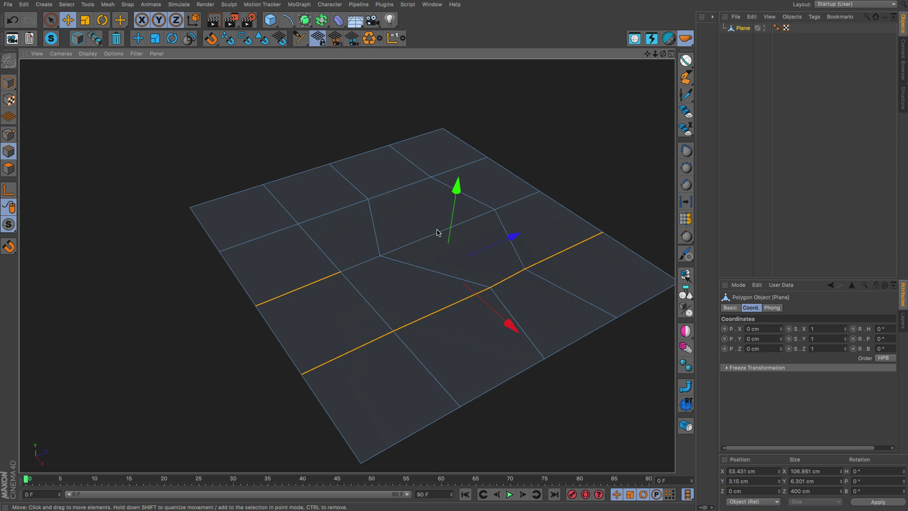
{"action": "double_click", "coordinate": [517, 201], "text": "shift"}
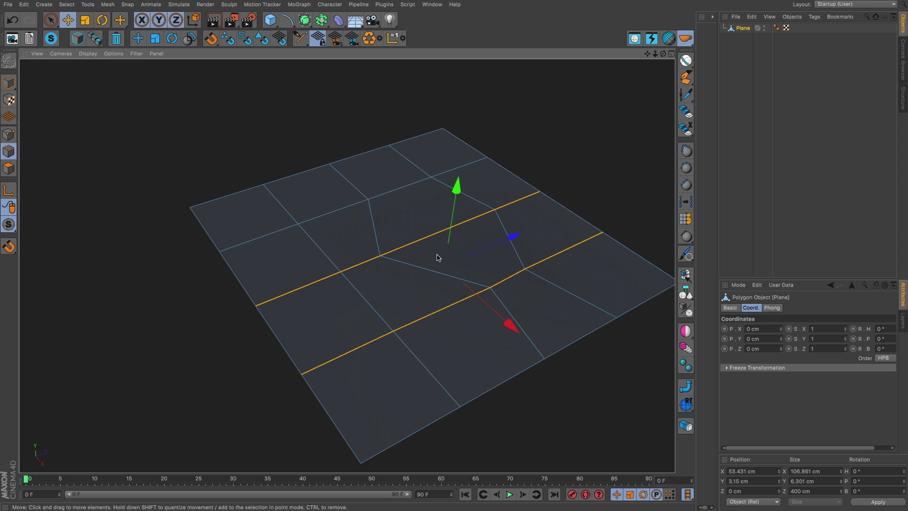
Distribute the points evenly along both selected edge rows with HB_EvenDistribution.
{"action": "left_click_drag", "start_coordinate": [440, 238], "coordinate": [487, 229], "text": "alt"}
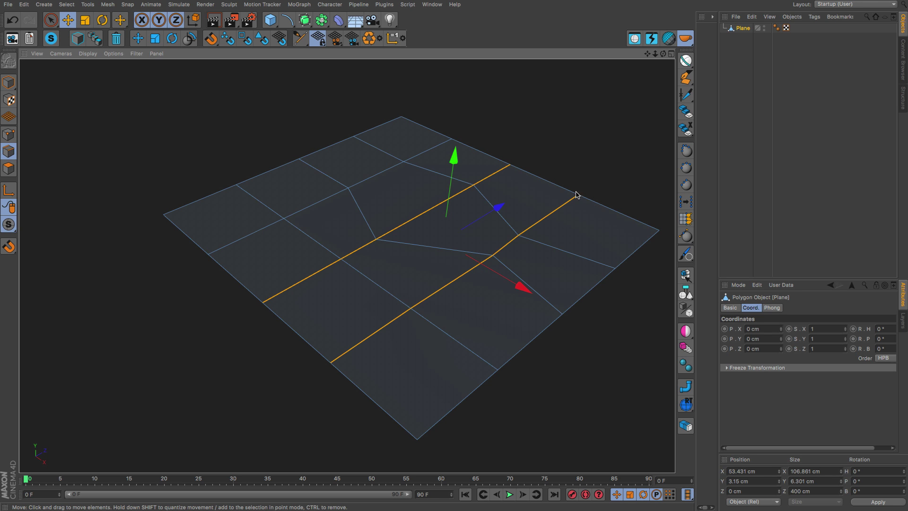
{"action": "left_click", "coordinate": [686, 203]}
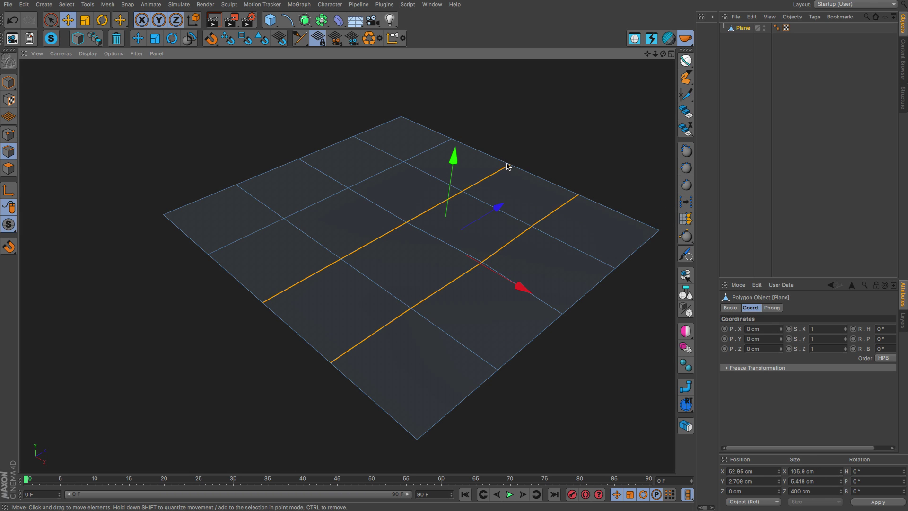
{"action": "key", "text": "ctrl+z"}
{"action": "key", "text": "ctrl+z"}
{"action": "key", "text": "ctrl+z"}
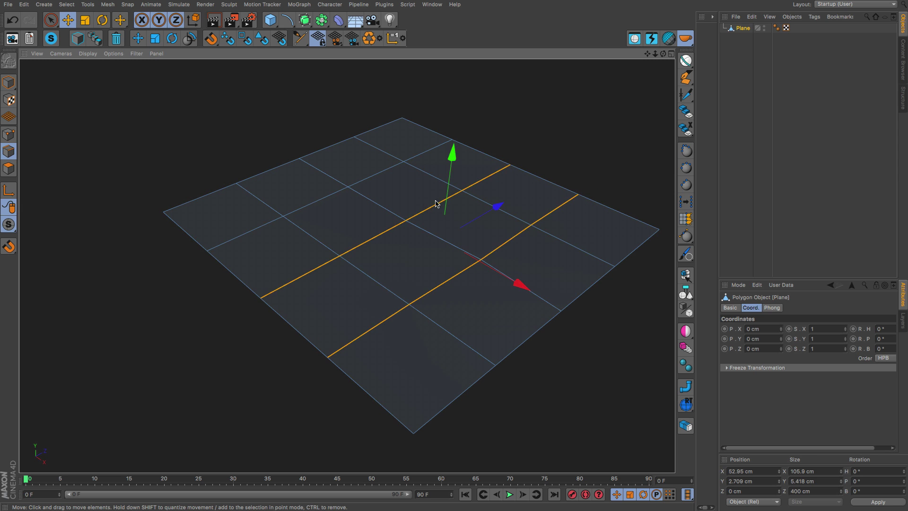
Raise the plane's centre point about 83 cm along Y.
{"action": "key", "text": "Return"}
{"action": "key", "text": "Return"}
{"action": "key", "text": "Return"}
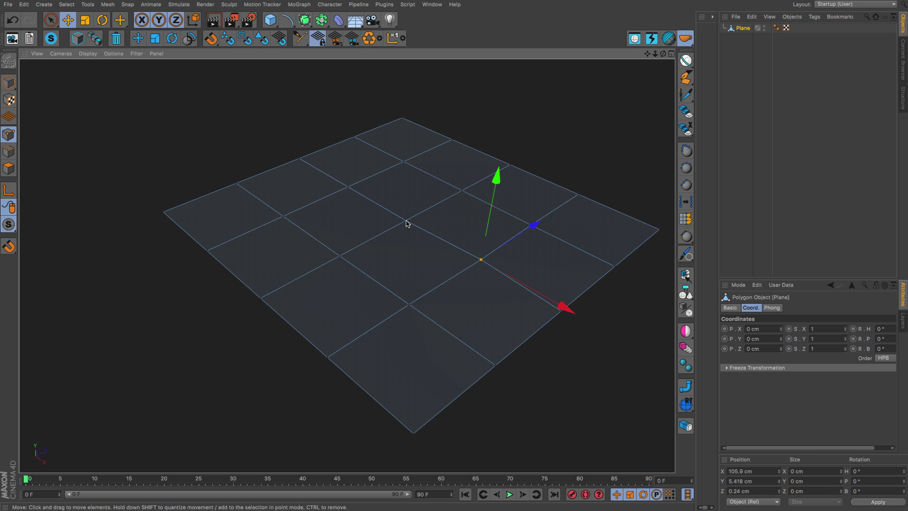
{"action": "left_click", "coordinate": [406, 220]}
{"action": "mouse_move", "coordinate": [416, 168]}
{"action": "left_mouse_down"}
{"action": "mouse_move", "coordinate": [420, 187]}
{"action": "mouse_move", "coordinate": [432, 183]}
{"action": "mouse_move", "coordinate": [423, 178]}
{"action": "left_mouse_up"}
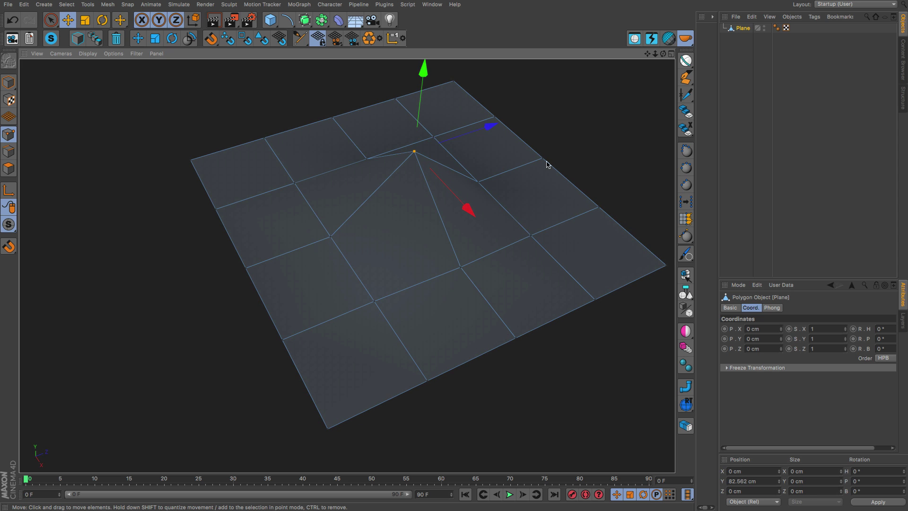
Shift the raised centre point toward negative Z and switch back to the two selected edge rows.
{"action": "key", "text": "Return"}
{"action": "key", "text": "Return"}
{"action": "key", "text": "Return"}
{"action": "left_click_drag", "start_coordinate": [465, 134], "coordinate": [439, 149]}
{"action": "key", "text": "Return"}
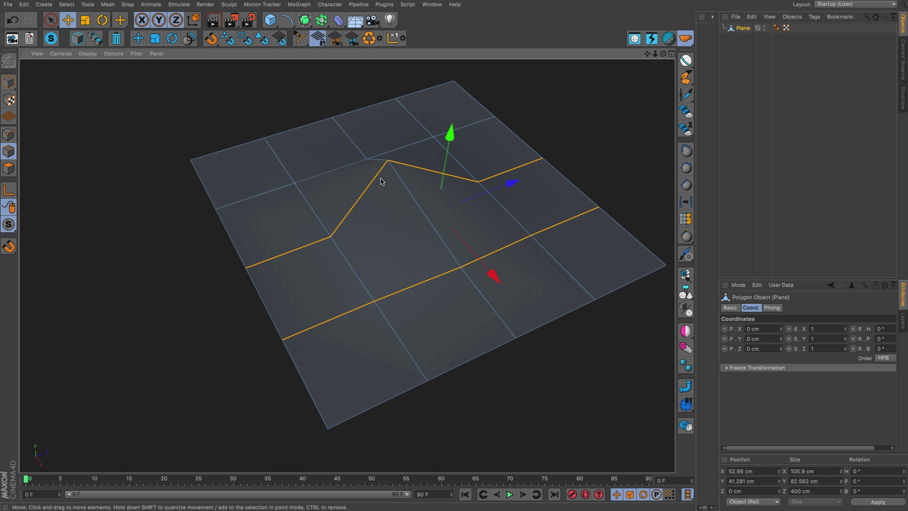
{"action": "left_click_drag", "start_coordinate": [369, 196], "coordinate": [421, 187], "text": "alt"}
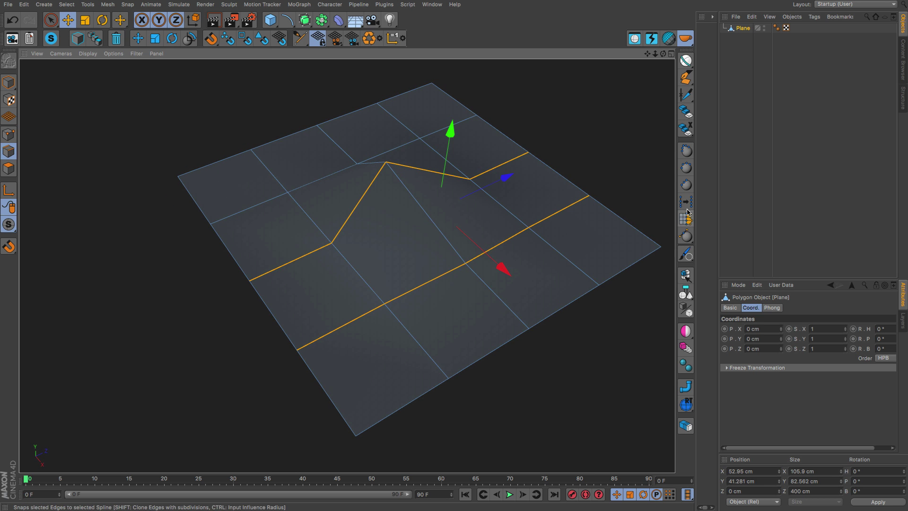
{"action": "left_click_drag", "start_coordinate": [541, 197], "coordinate": [572, 197], "text": "alt"}
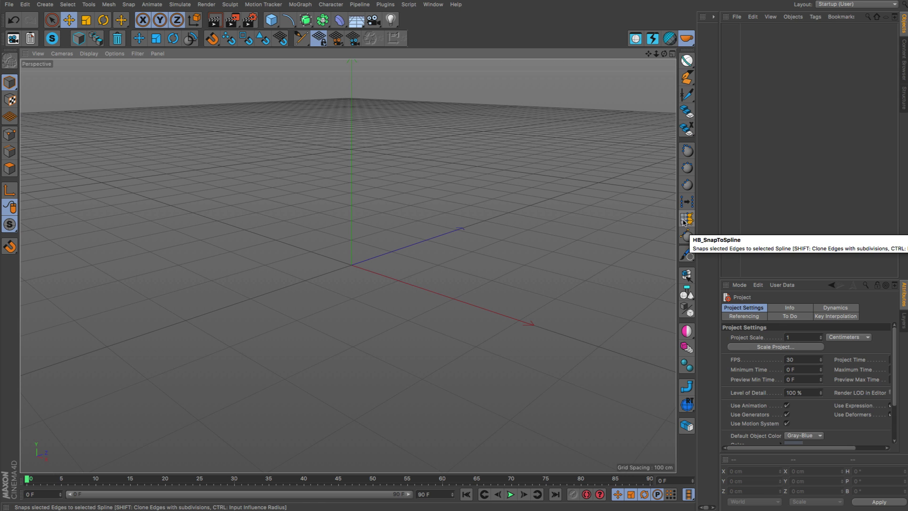
Add a 400 by 400 cm plane with 20 by 20 segments and make it editable.
{"action": "left_click_drag", "start_coordinate": [271, 20], "coordinate": [349, 30]}
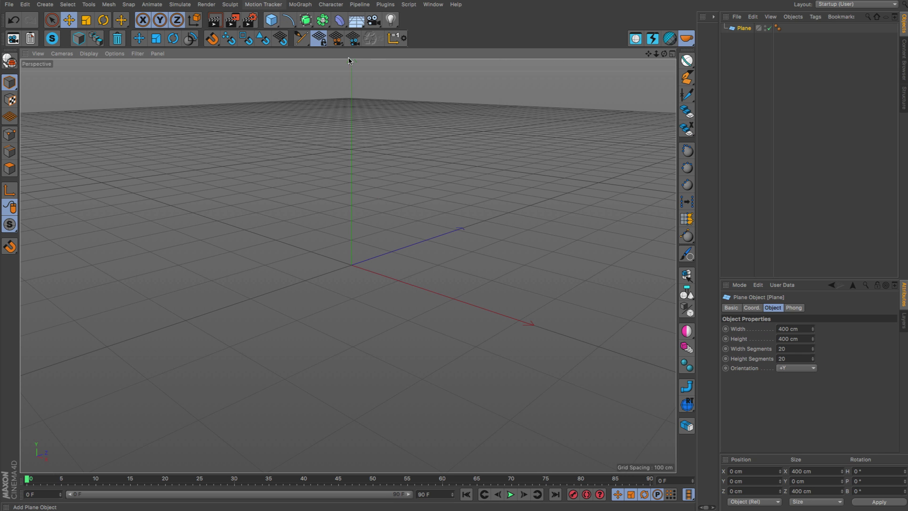
{"action": "left_click_drag", "start_coordinate": [354, 217], "coordinate": [370, 251], "text": "alt"}
{"action": "middle_click_drag", "start_coordinate": [495, 299], "coordinate": [467, 246], "text": "alt"}
{"action": "left_click_drag", "start_coordinate": [472, 238], "coordinate": [452, 264], "text": "alt"}
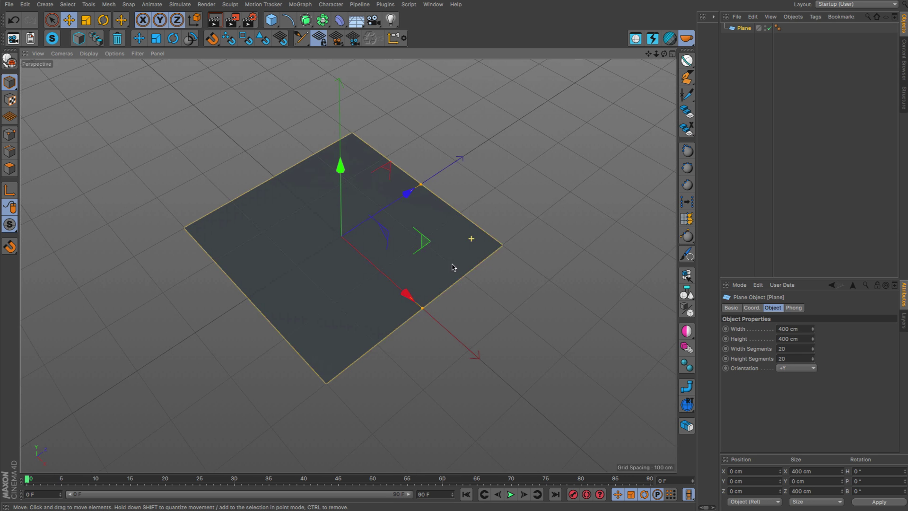
{"action": "key", "text": "c"}
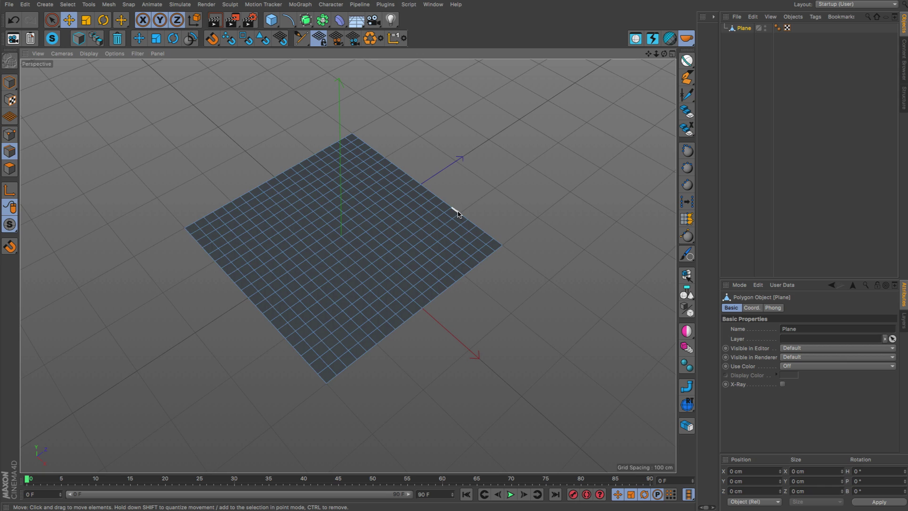
Select the complete outer edge row on the plane's positive Z side with Path Selection in Simple Edge Loop mode.
{"action": "left_click_drag", "start_coordinate": [454, 209], "coordinate": [472, 217], "text": "alt"}
{"action": "scroll", "coordinate": [472, 217], "scroll_direction": "up", "scroll_amount": 10}
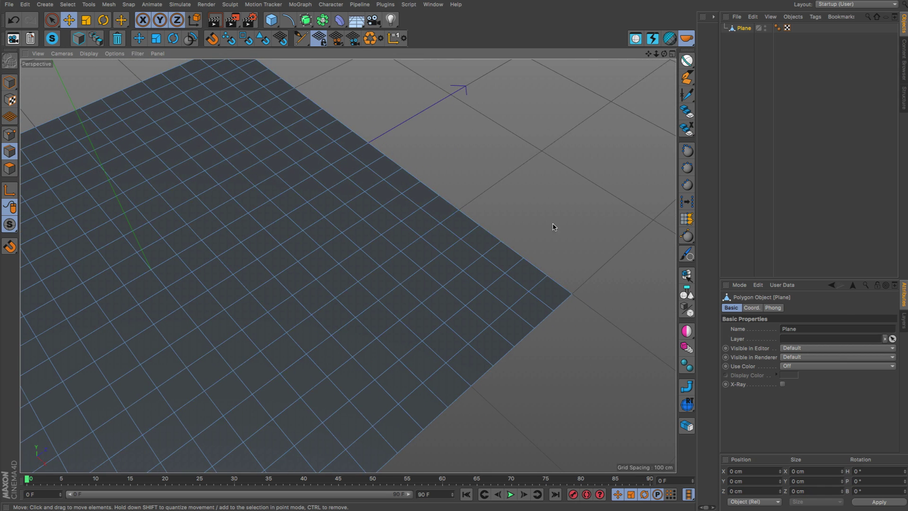
{"action": "key", "text": "u"}
{"action": "key", "text": "m"}
{"action": "left_click", "coordinate": [492, 233]}
{"action": "scroll", "coordinate": [492, 233], "scroll_direction": "down", "scroll_amount": 8}
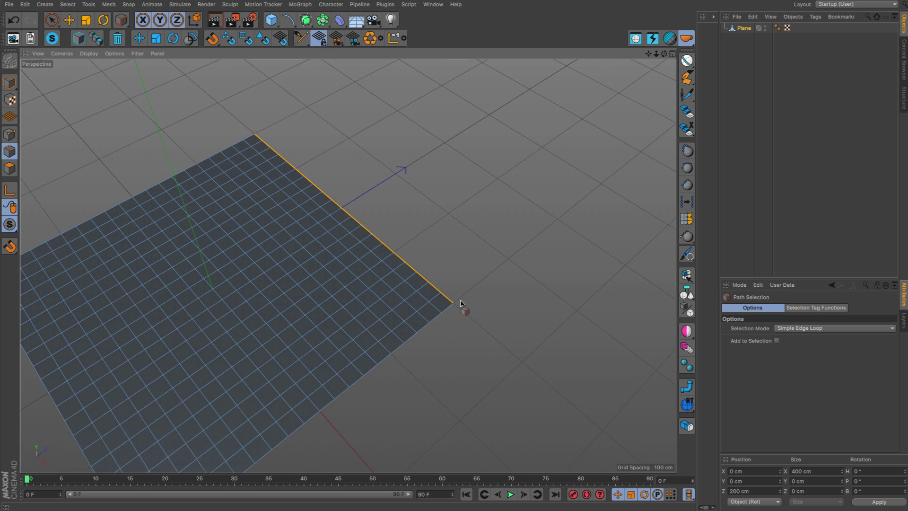
Add an arc spline and move it about 396 cm along positive Z, beyond the plane's selected border.
{"action": "left_click_drag", "start_coordinate": [323, 194], "coordinate": [274, 201], "text": "alt"}
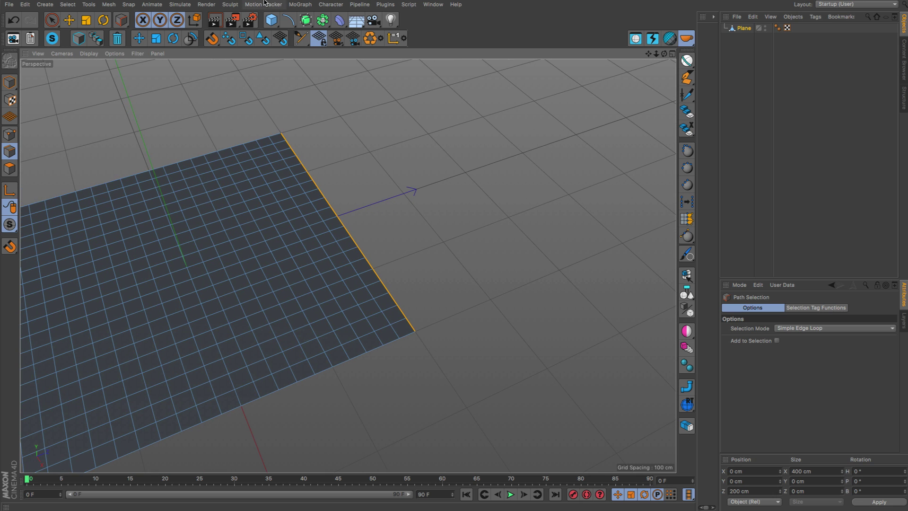
{"action": "left_click", "coordinate": [284, 20]}
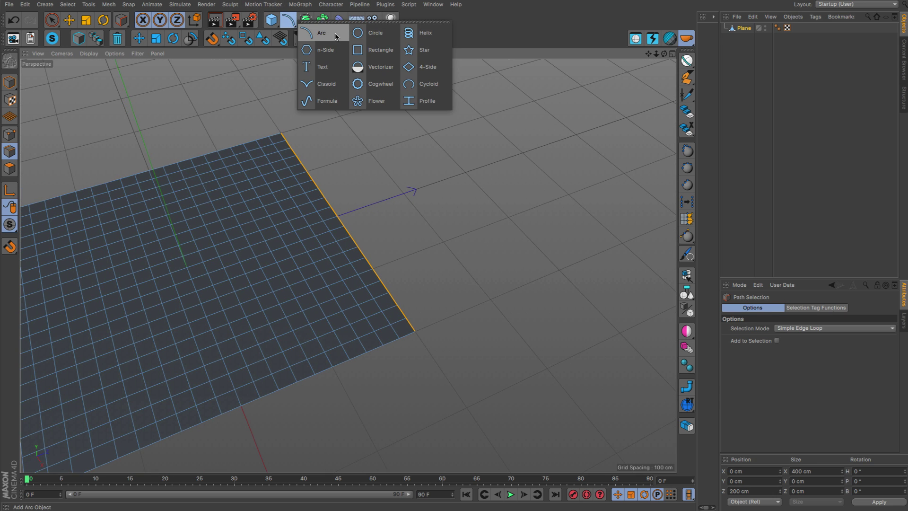
{"action": "left_click", "coordinate": [336, 33]}
{"action": "left_click_drag", "start_coordinate": [337, 269], "coordinate": [391, 235], "text": "alt"}
{"action": "key", "text": "e"}
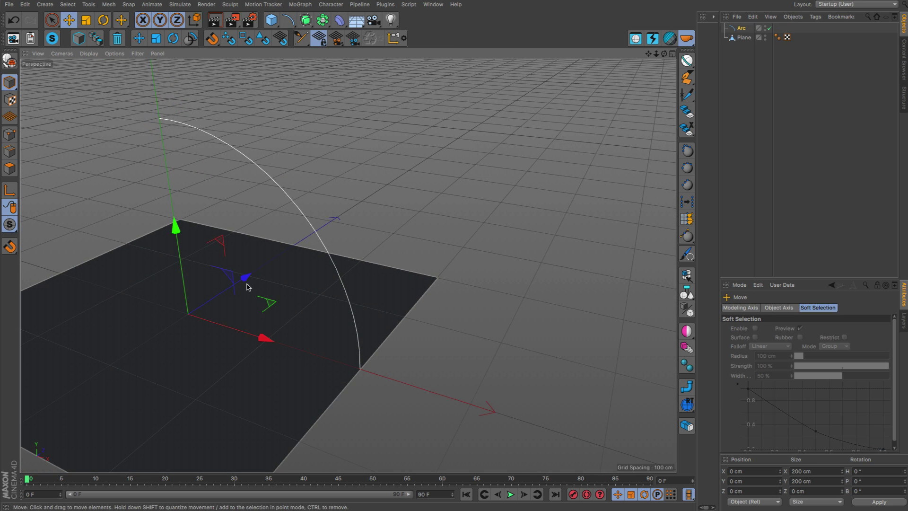
{"action": "left_click_drag", "start_coordinate": [247, 286], "coordinate": [372, 293]}
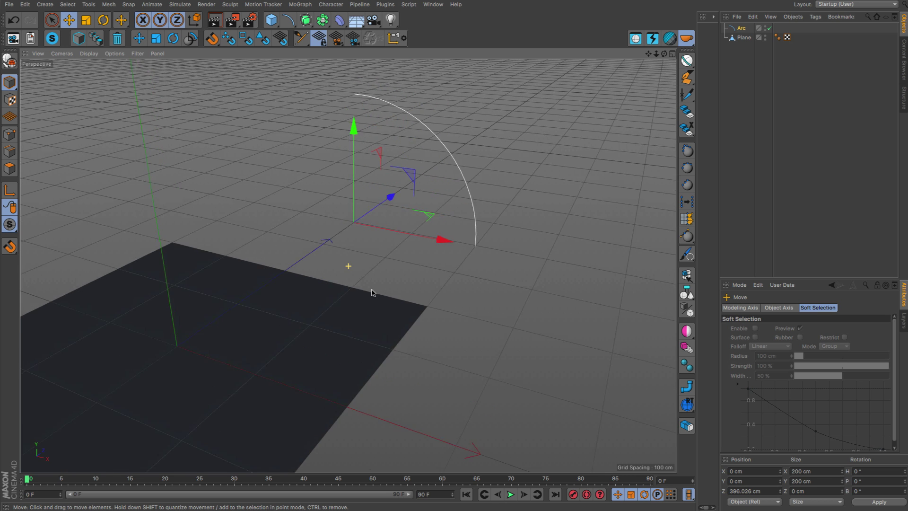
Reactivate the plane's border edge selection in edge mode and add the arc to the object selection.
{"action": "middle_click_drag", "start_coordinate": [372, 292], "coordinate": [502, 299], "text": "alt"}
{"action": "left_click", "coordinate": [490, 309]}
{"action": "key", "text": "Return"}
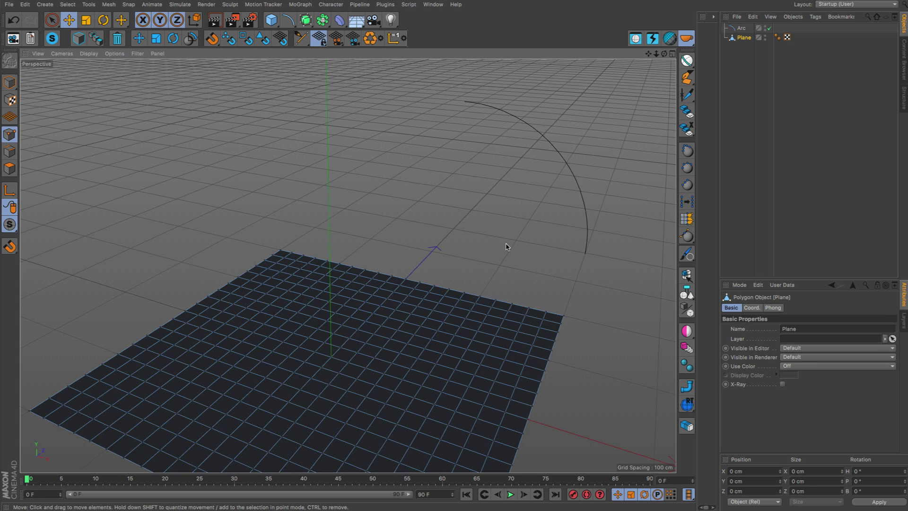
{"action": "key", "text": "Return"}
{"action": "left_click", "coordinate": [497, 300]}
{"action": "left_click_drag", "start_coordinate": [500, 299], "coordinate": [422, 303], "text": "alt"}
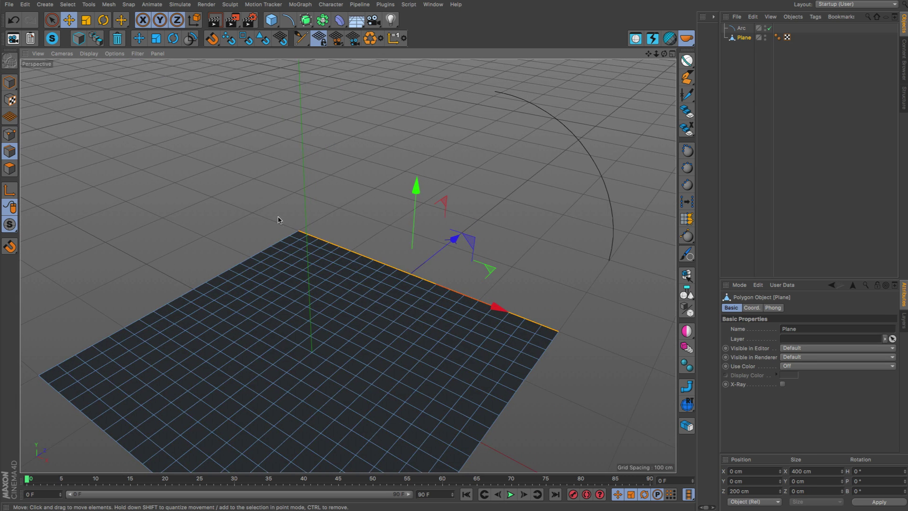
{"action": "left_click", "coordinate": [736, 30], "text": "ctrl"}
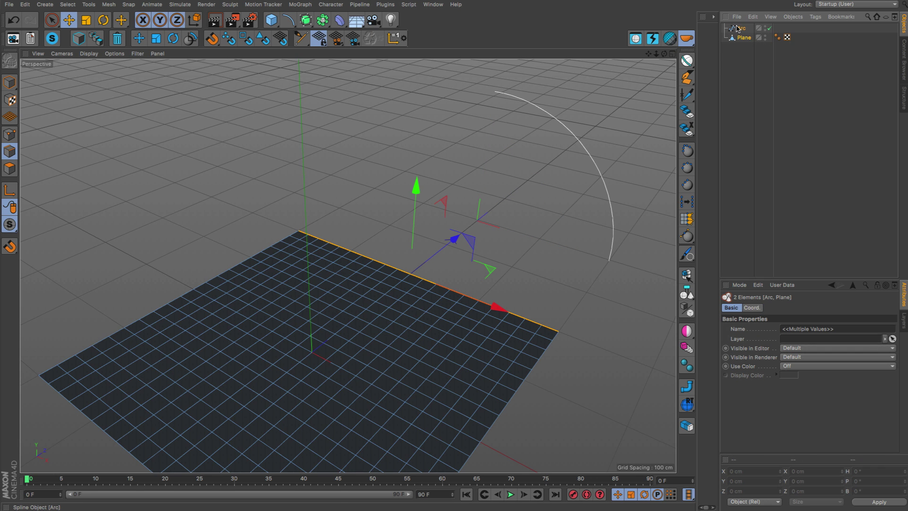
{"action": "middle_click_drag", "start_coordinate": [505, 183], "coordinate": [438, 170], "text": "alt"}
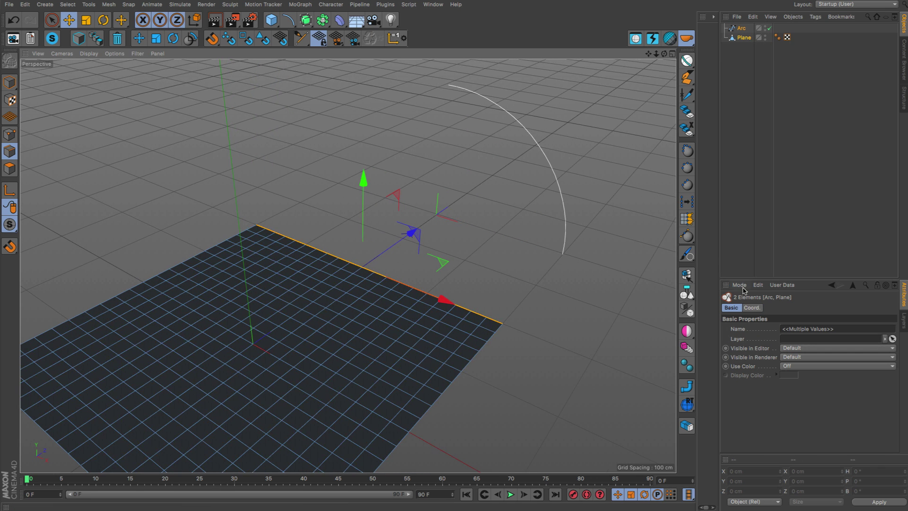
Try snapping the plane's selected border edges directly to the arc spline, inspect the surface and undo it.
{"action": "left_click", "coordinate": [687, 219]}
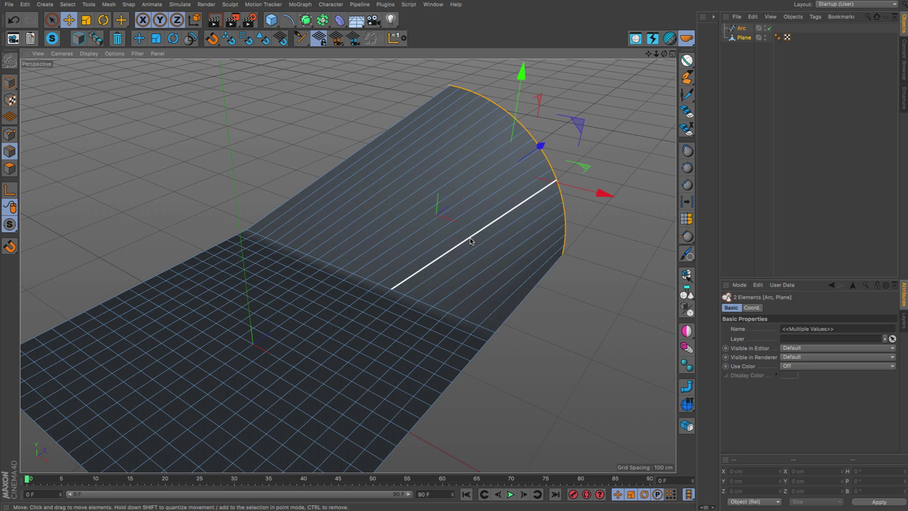
{"action": "left_click_drag", "start_coordinate": [470, 239], "coordinate": [558, 203], "text": "alt"}
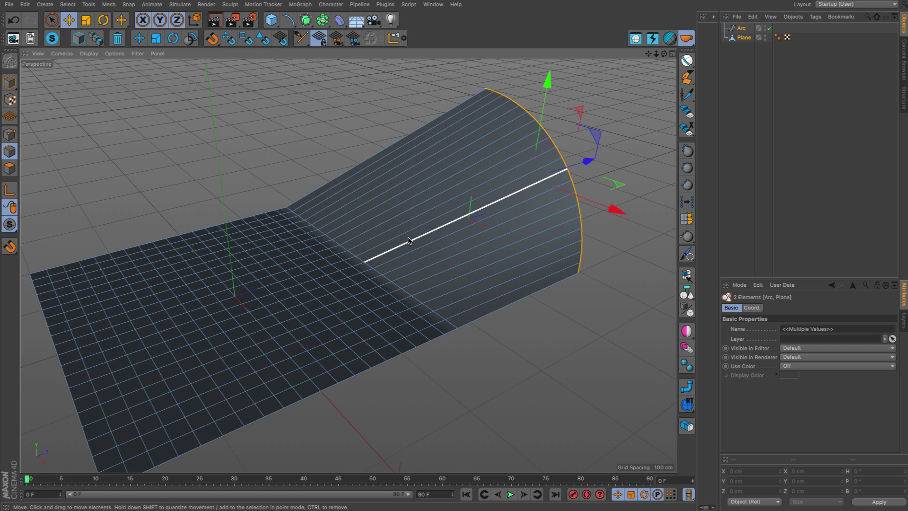
{"action": "key", "text": "ctrl+z"}
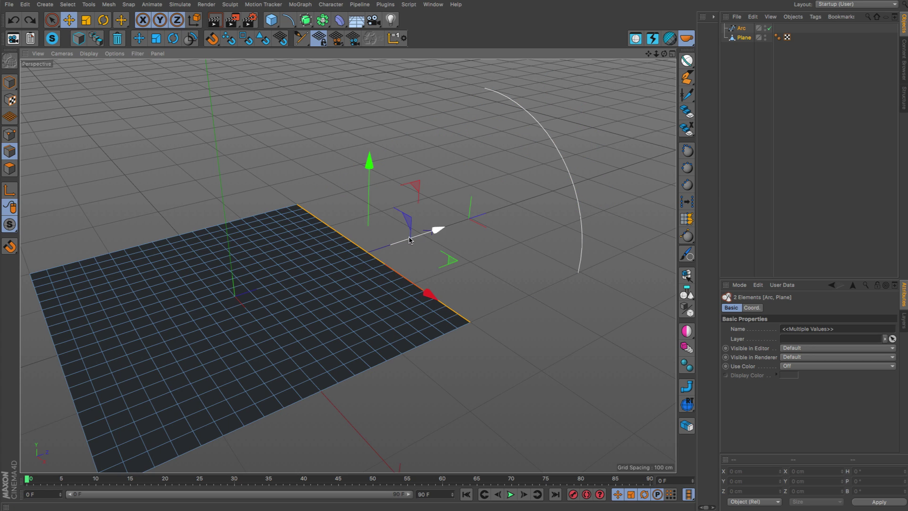
Try snapping the border edges to the arc with an influence radius, inspect the curved plane and undo the snap.
{"action": "left_click", "coordinate": [687, 221], "text": "ctrl"}
{"action": "left_click_drag", "start_coordinate": [681, 205], "coordinate": [607, 167]}
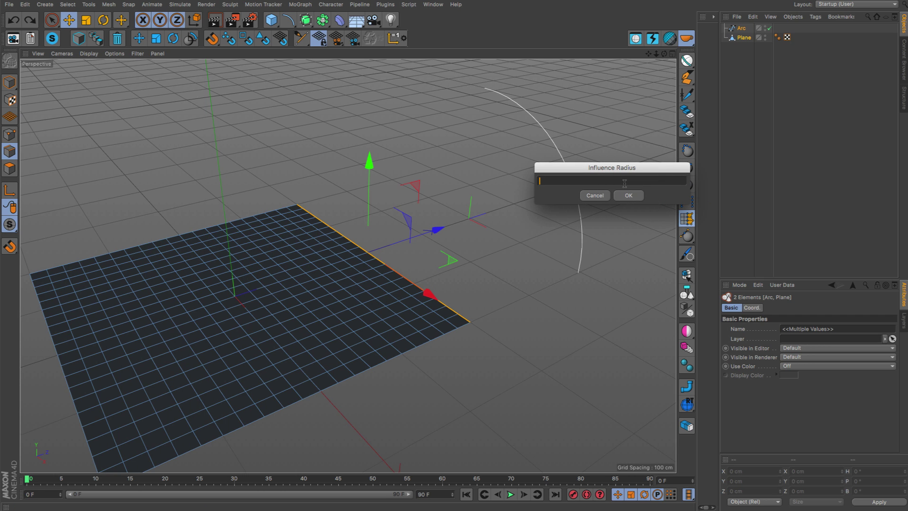
{"action": "key", "text": "Return"}
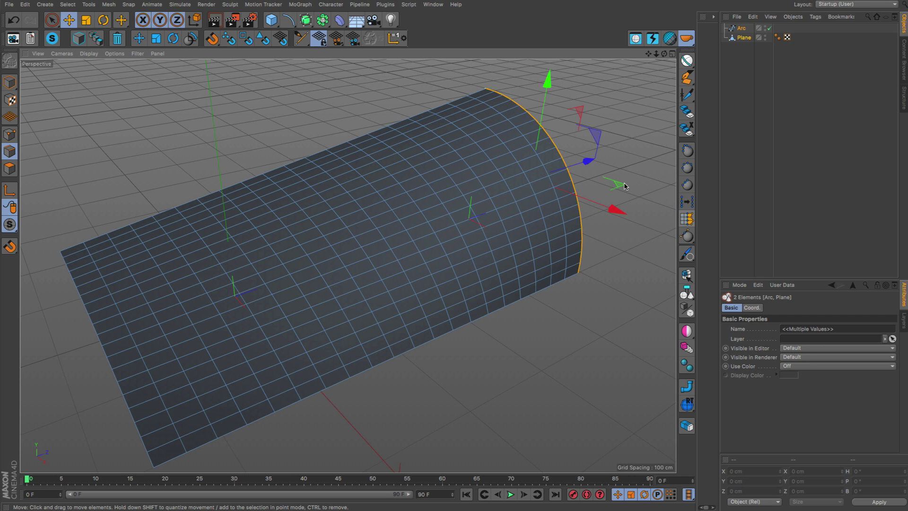
{"action": "left_click_drag", "start_coordinate": [483, 212], "coordinate": [486, 186], "text": "alt"}
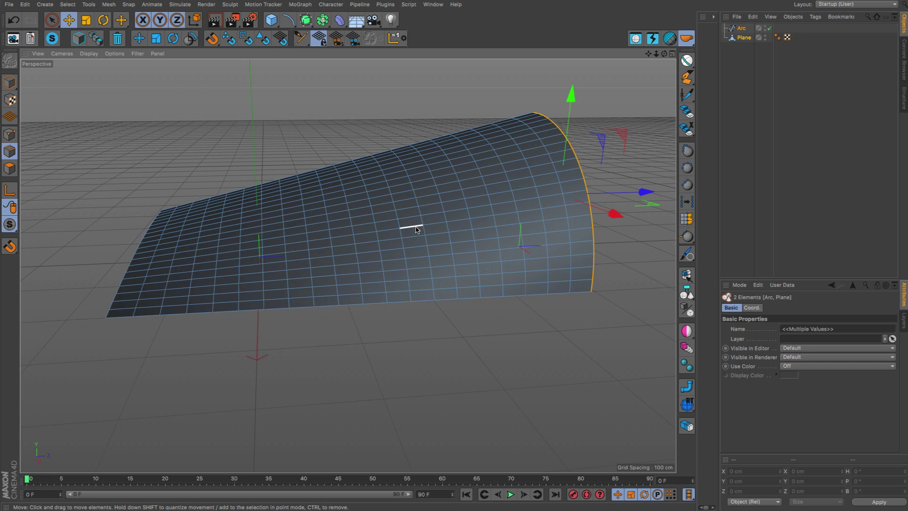
{"action": "mouse_move", "coordinate": [416, 230]}
{"action": "left_mouse_down", "text": "alt"}
{"action": "mouse_move", "coordinate": [544, 229]}
{"action": "mouse_move", "coordinate": [503, 249]}
{"action": "mouse_move", "coordinate": [431, 224]}
{"action": "left_mouse_up", "text": "alt"}
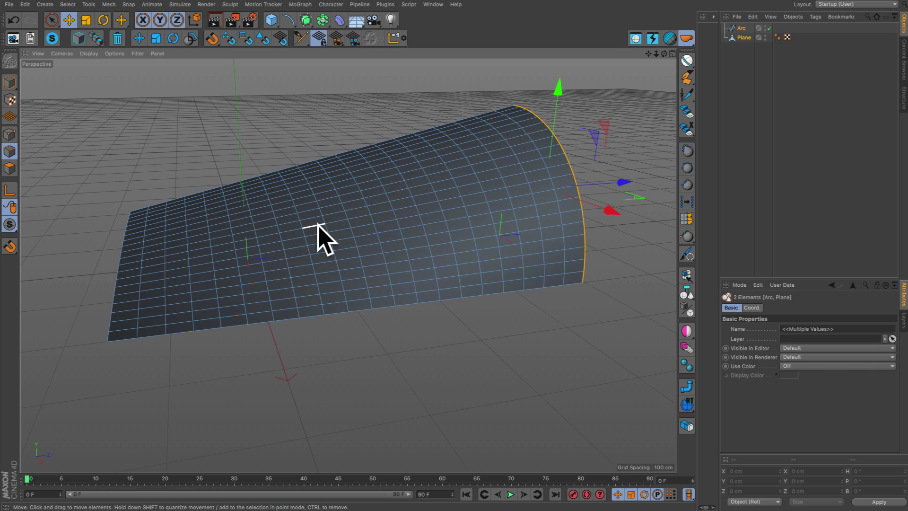
{"action": "left_click_drag", "start_coordinate": [377, 231], "coordinate": [430, 229], "text": "alt"}
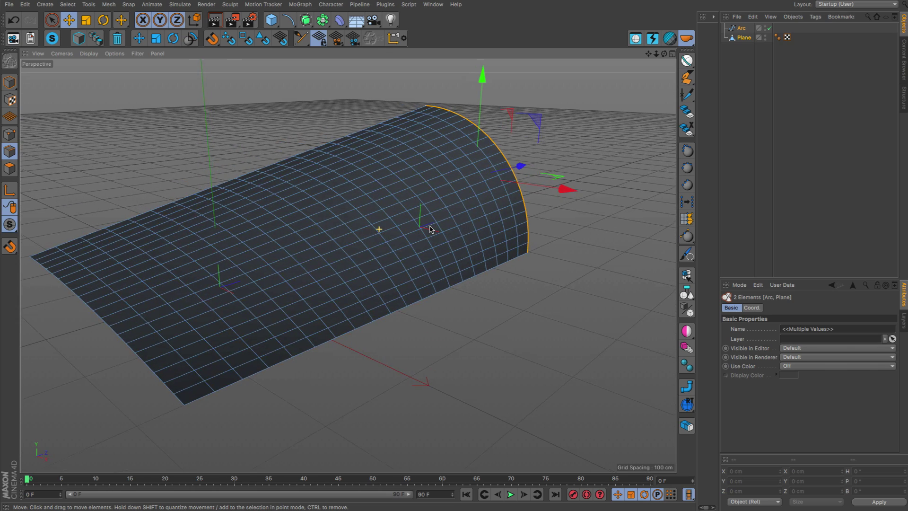
{"action": "key", "text": "ctrl+z"}
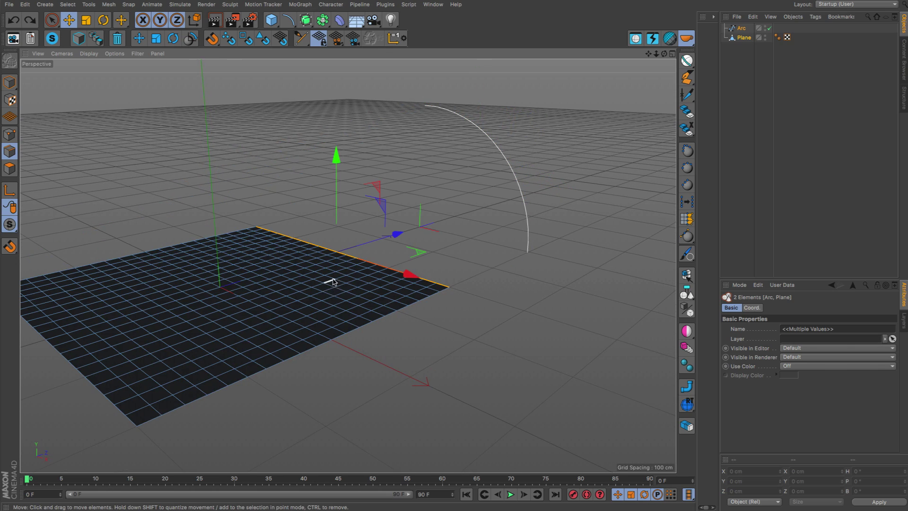
Try cloning the border edges onto the arc with 10 subdivisions, inspect the new surface and undo it.
{"action": "left_click_drag", "start_coordinate": [333, 280], "coordinate": [331, 291], "text": "alt"}
{"action": "middle_click_drag", "start_coordinate": [328, 280], "coordinate": [314, 302], "text": "alt"}
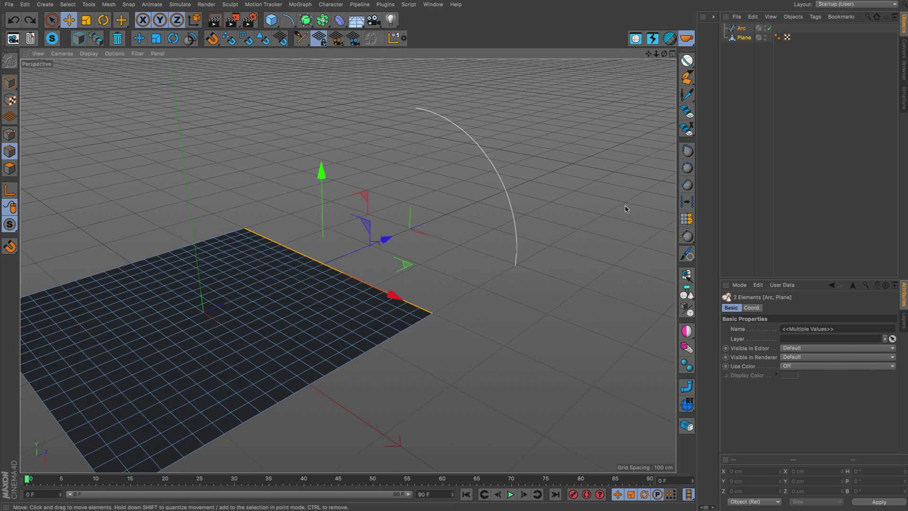
{"action": "left_click", "coordinate": [687, 219]}
{"action": "left_click_drag", "start_coordinate": [686, 206], "coordinate": [551, 329]}
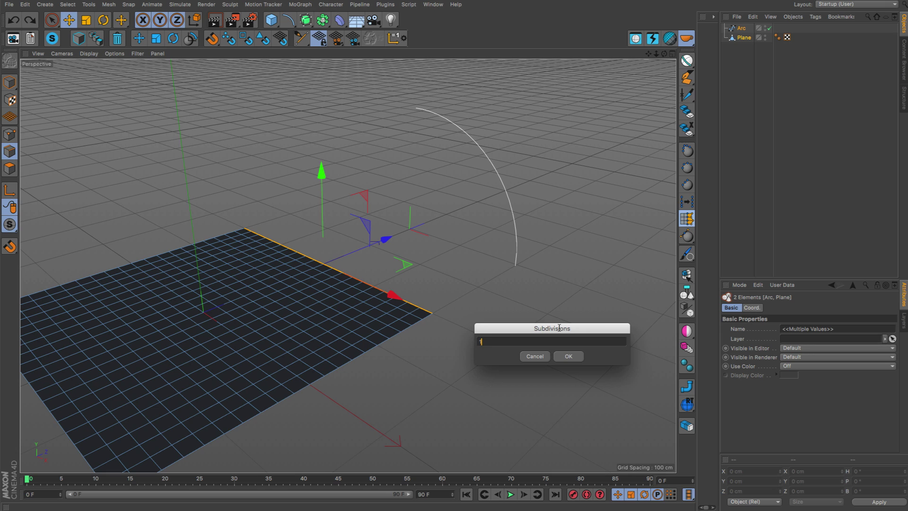
{"action": "type", "text": "10"}
{"action": "left_click", "coordinate": [568, 356]}
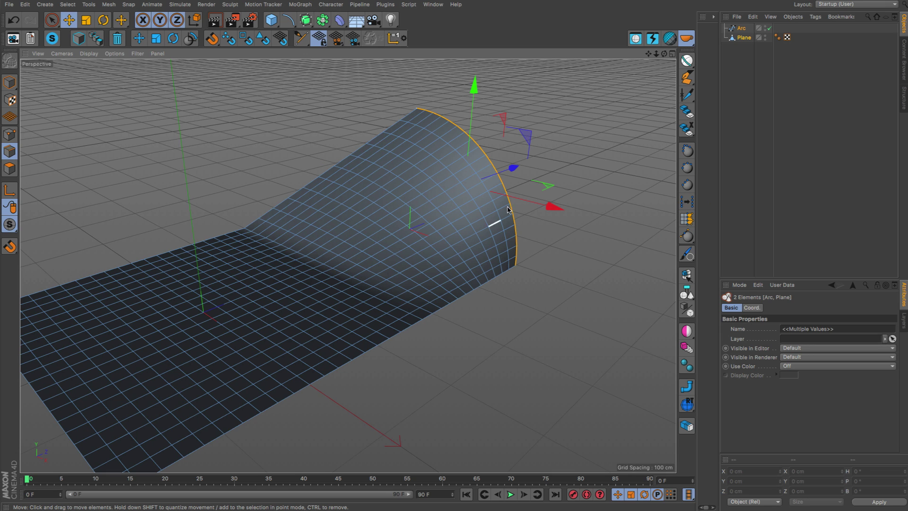
{"action": "left_click_drag", "start_coordinate": [483, 239], "coordinate": [512, 218], "text": "alt"}
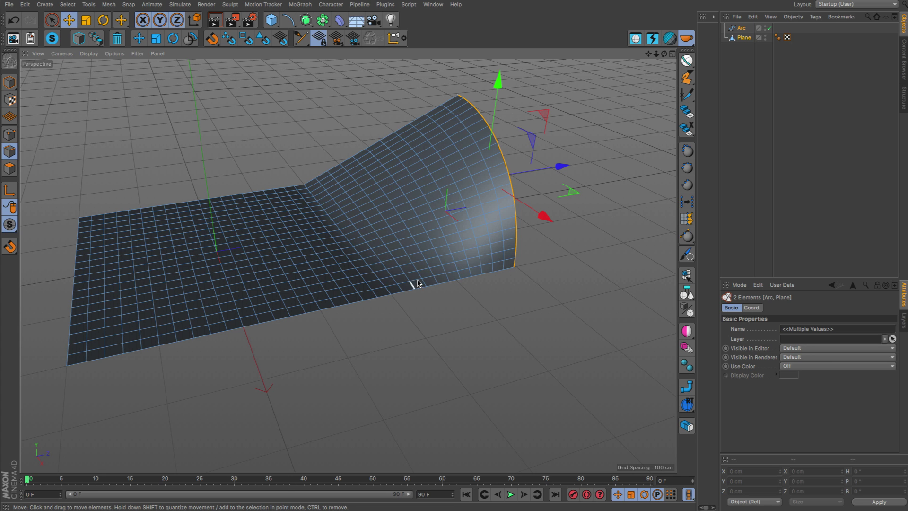
{"action": "left_click_drag", "start_coordinate": [417, 283], "coordinate": [423, 251], "text": "alt"}
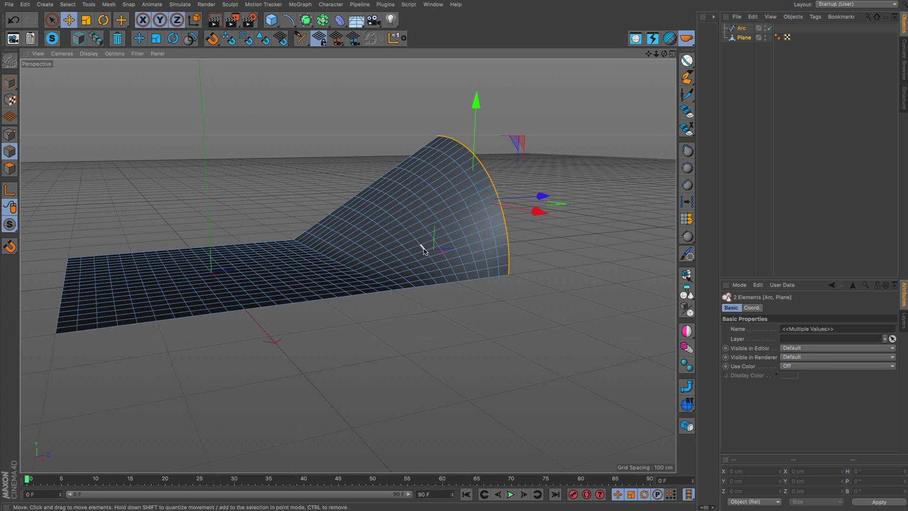
{"action": "key", "text": "ctrl+z"}
Bring back the plain edge-to-arc snap without subdivisions for comparison and undo it again.
{"action": "left_click_drag", "start_coordinate": [331, 308], "coordinate": [332, 258], "text": "alt"}
{"action": "key", "text": "ctrl+y"}
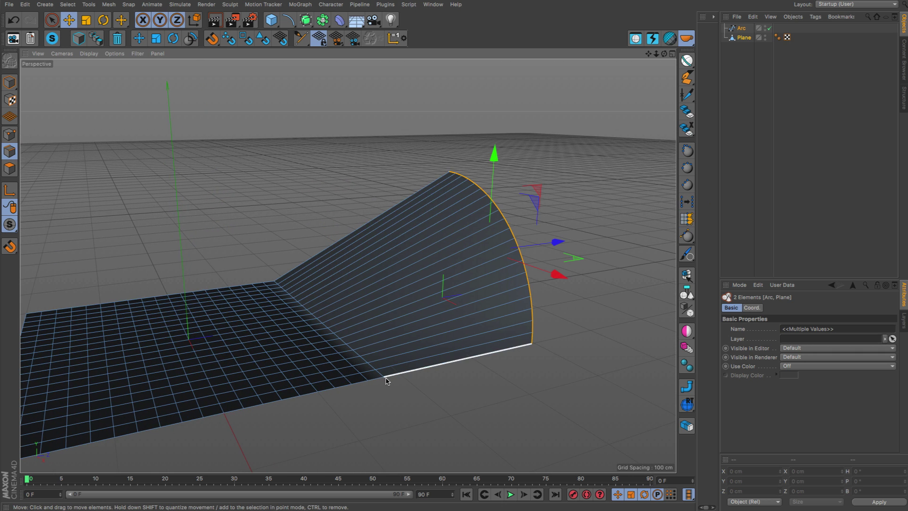
{"action": "key", "text": "ctrl+z"}
Try cloning the border edges onto the arc with a denser subdivision count and undo the result.
{"action": "left_click", "coordinate": [686, 218]}
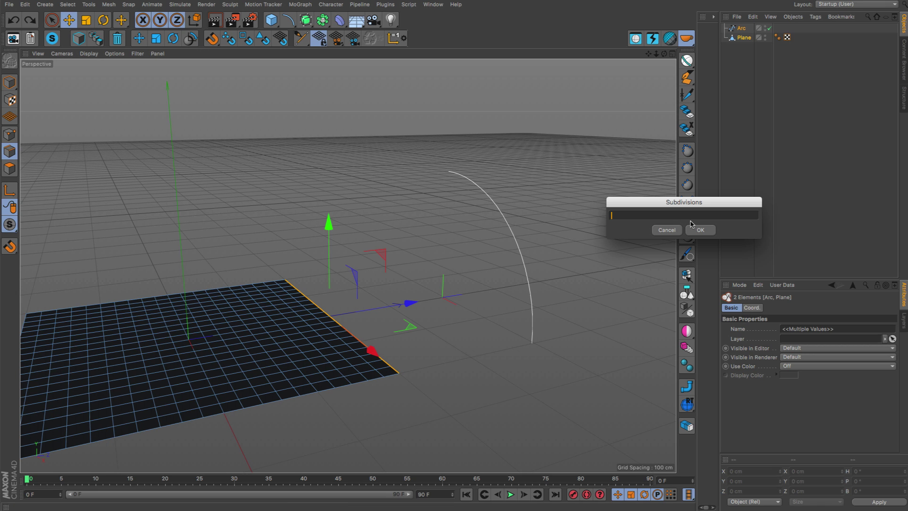
{"action": "left_click", "coordinate": [693, 229]}
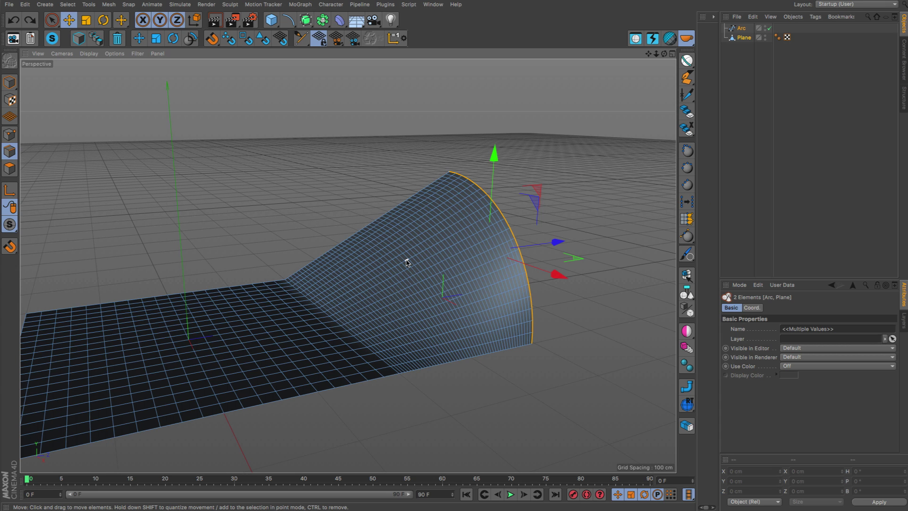
{"action": "key", "text": "ctrl+z"}
Snap the plane's border edges to the arc with an influence radius of 500 and inspect the curved surface.
{"action": "left_click", "coordinate": [686, 221], "text": "ctrl"}
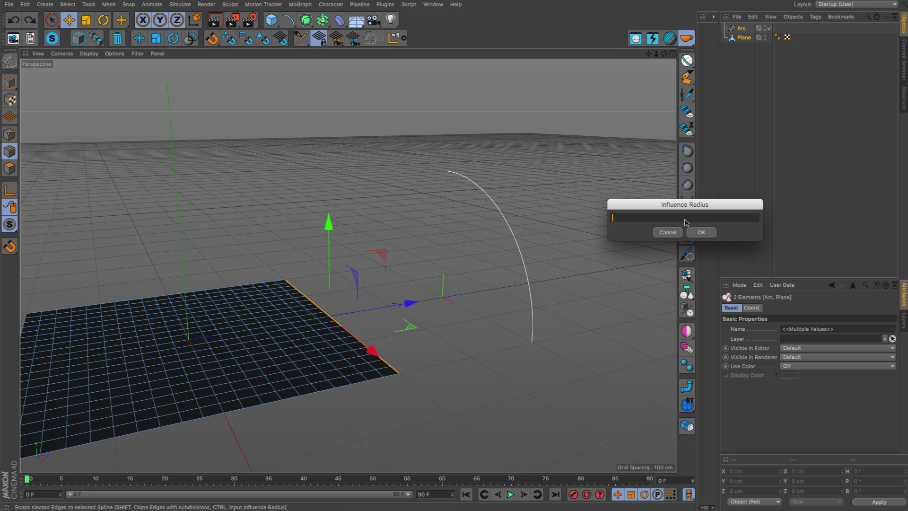
{"action": "type", "text": "500"}
{"action": "key", "text": "Return"}
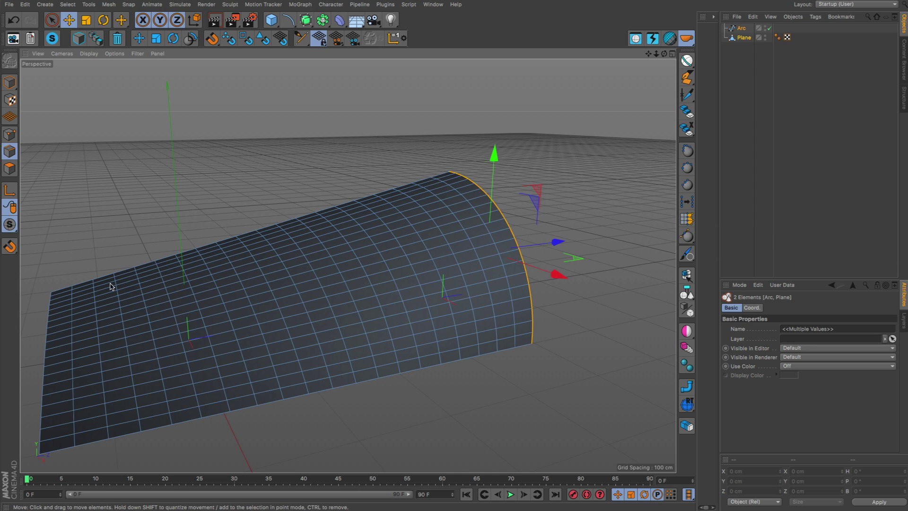
{"action": "left_click_drag", "start_coordinate": [209, 300], "coordinate": [284, 303], "text": "alt"}
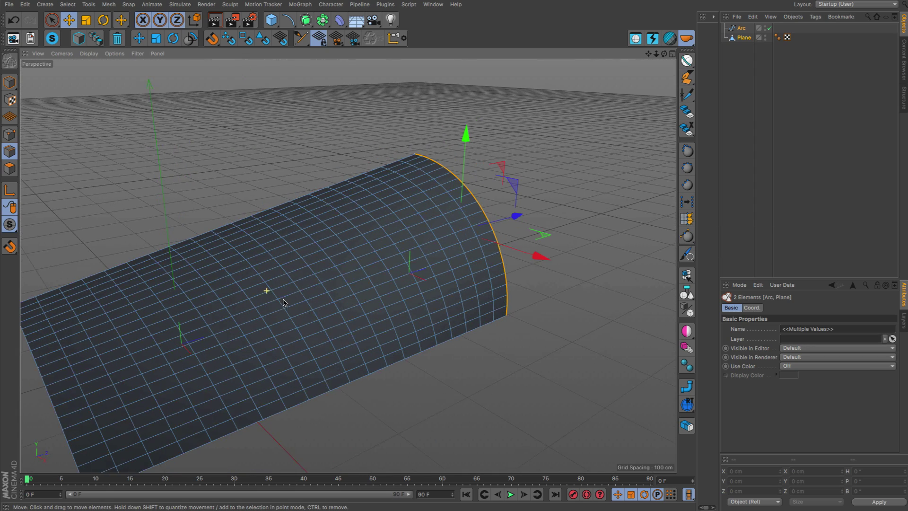
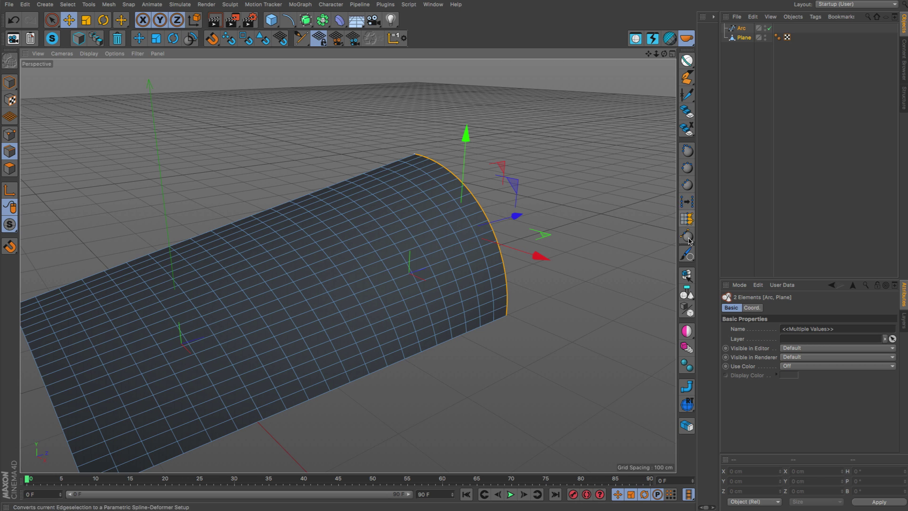
{"action": "middle_click_drag", "start_coordinate": [376, 276], "coordinate": [420, 252], "text": "alt"}
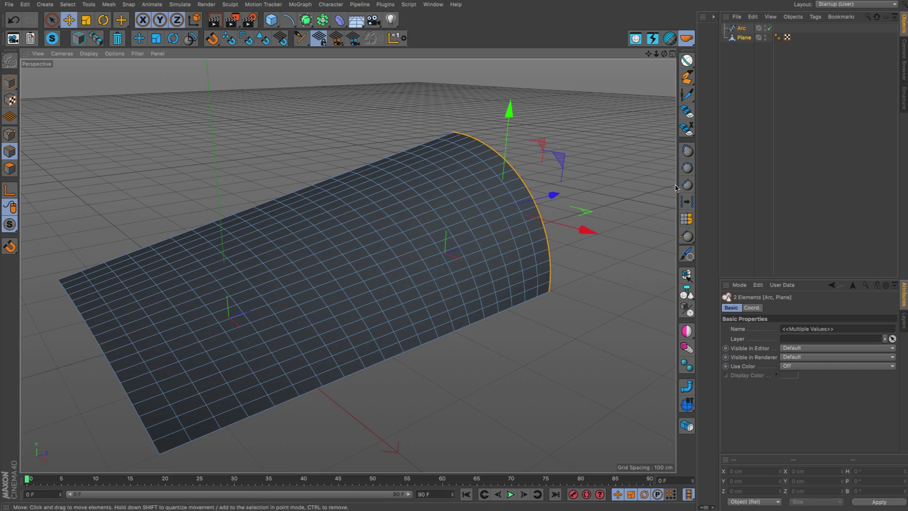
{"action": "left_click_drag", "start_coordinate": [621, 196], "coordinate": [398, 251], "text": "alt"}
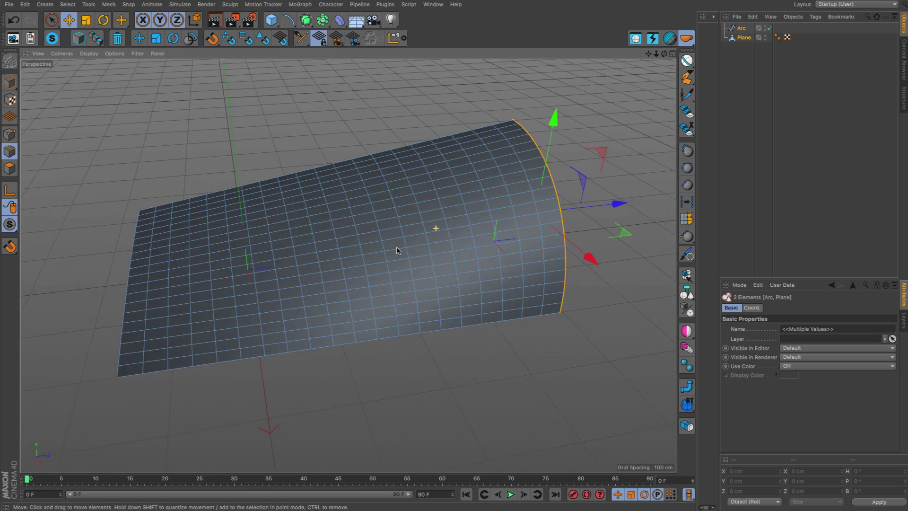
{"action": "left_click_drag", "start_coordinate": [486, 192], "coordinate": [598, 140], "text": "alt"}
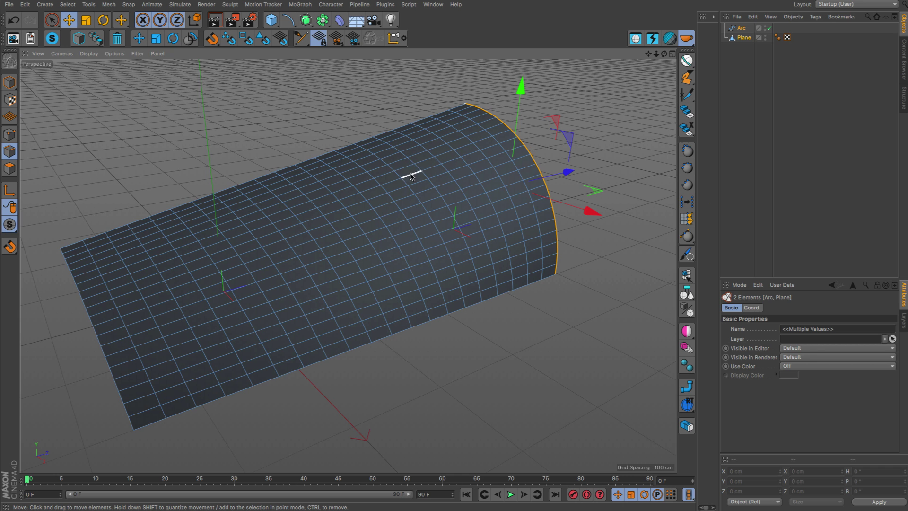
{"action": "left_click_drag", "start_coordinate": [417, 203], "coordinate": [439, 209], "text": "alt"}
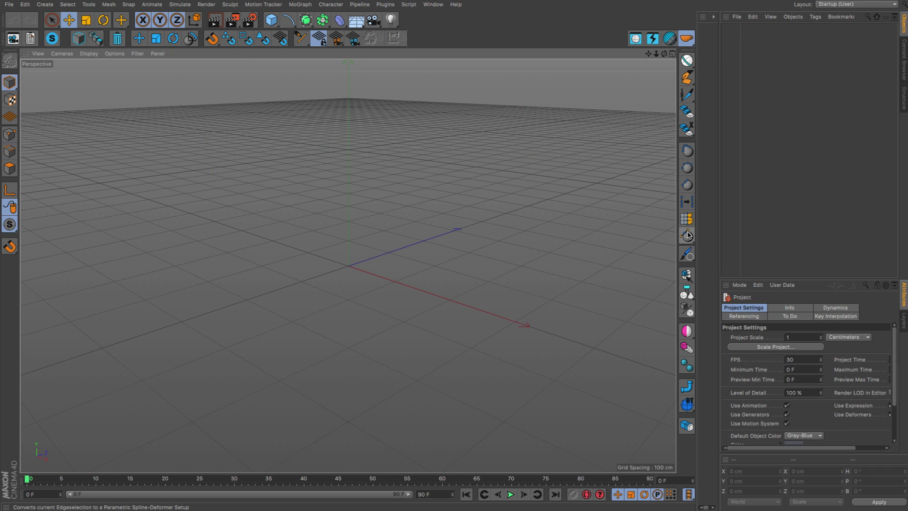
Detach the edge-selection-to-spline-deformer script group as a floating palette, widen it and place it over the viewport.
{"action": "left_click_drag", "start_coordinate": [689, 236], "coordinate": [701, 241]}
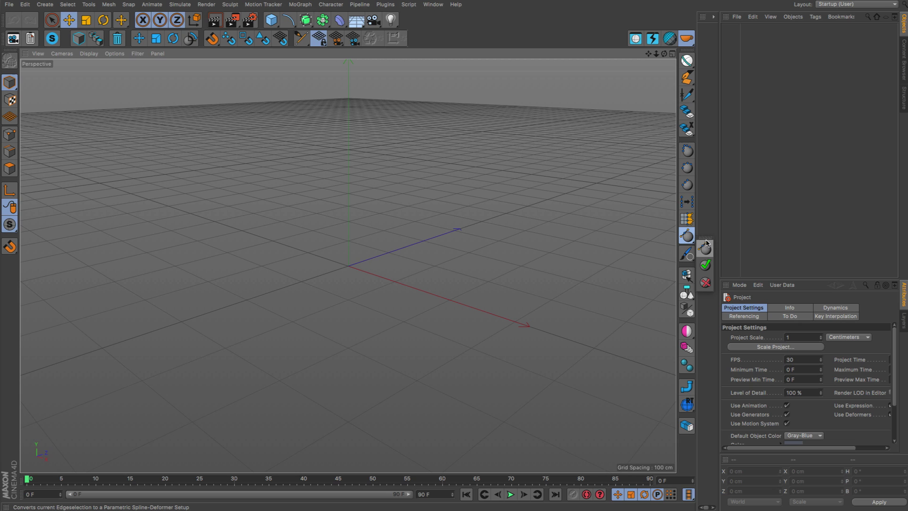
{"action": "left_click", "coordinate": [707, 239]}
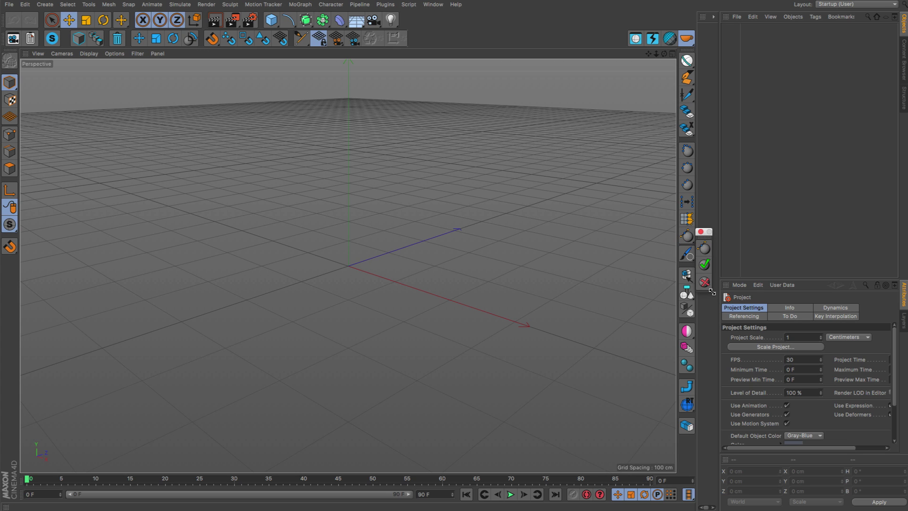
{"action": "left_click_drag", "start_coordinate": [712, 291], "coordinate": [753, 293]}
{"action": "left_click_drag", "start_coordinate": [731, 232], "coordinate": [588, 93]}
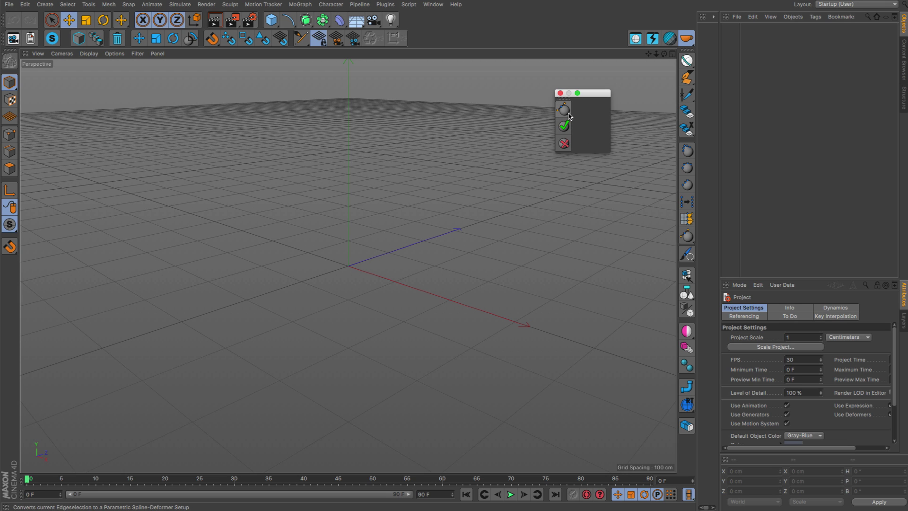
Add a 400 by 400 cm plane with 20 by 20 segments to the empty scene.
{"action": "left_click", "coordinate": [272, 20]}
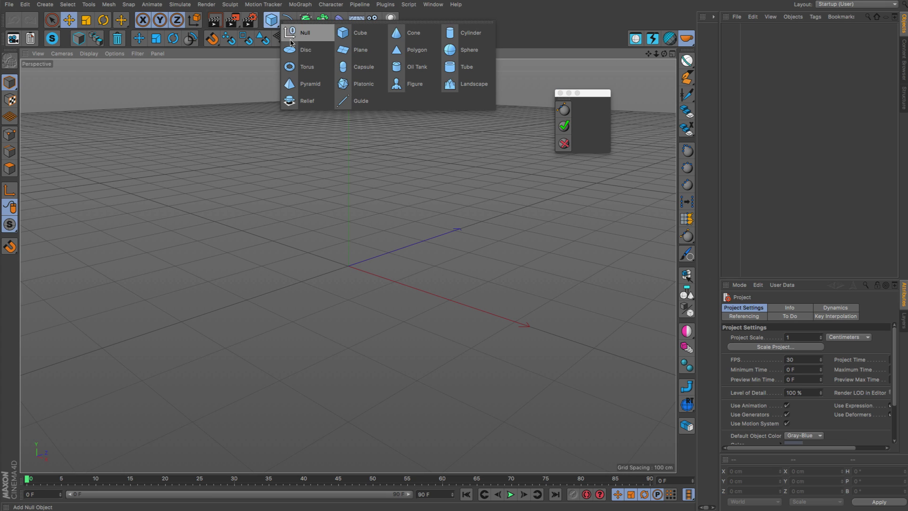
{"action": "left_click", "coordinate": [345, 52]}
{"action": "left_click_drag", "start_coordinate": [374, 241], "coordinate": [406, 254], "text": "alt"}
{"action": "middle_click_drag", "start_coordinate": [406, 254], "coordinate": [435, 220], "text": "alt"}
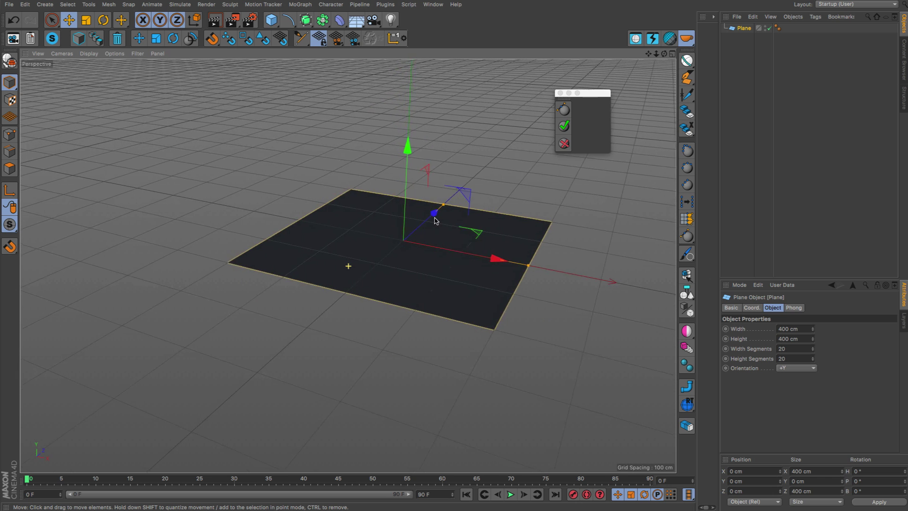
{"action": "right_click_drag", "start_coordinate": [434, 227], "coordinate": [449, 223], "text": "alt"}
{"action": "middle_click_drag", "start_coordinate": [449, 225], "coordinate": [454, 246], "text": "alt"}
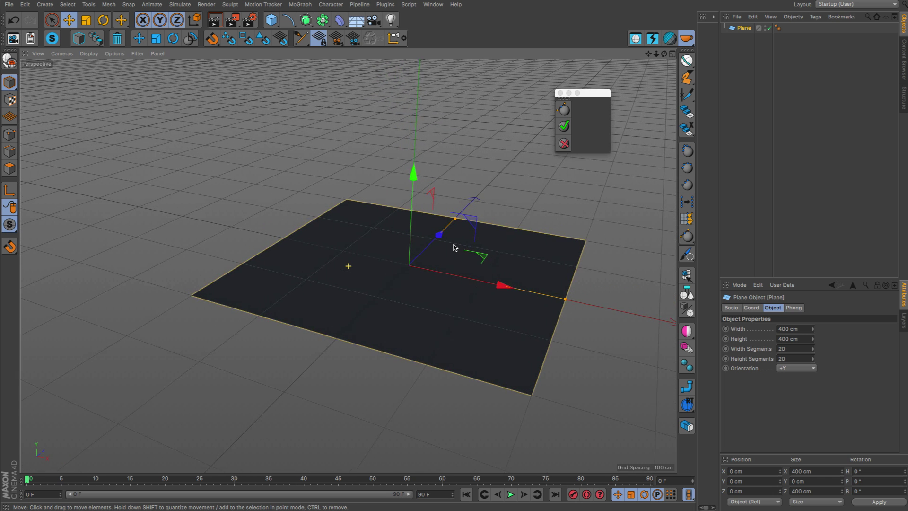
Make the plane editable and select the lengthwise edge loop just beside its centre.
{"action": "key", "text": "c"}
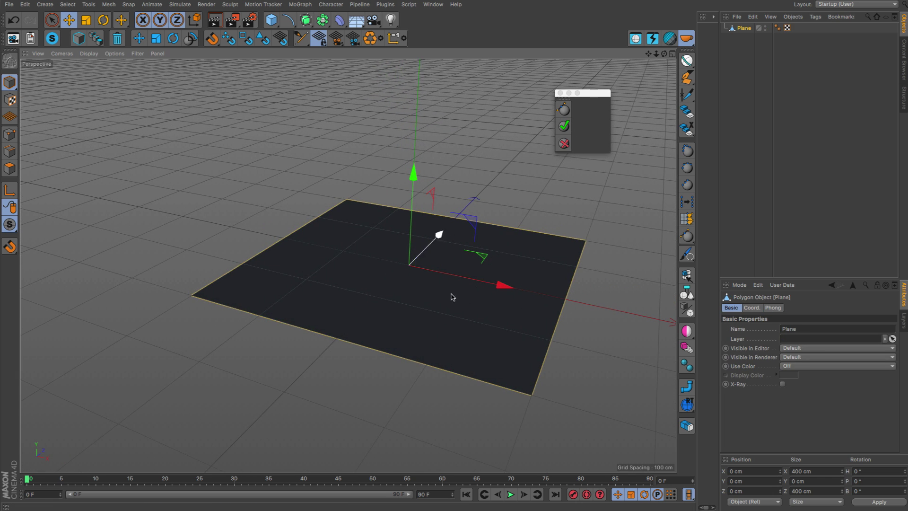
{"action": "key", "text": "u"}
{"action": "key", "text": "m"}
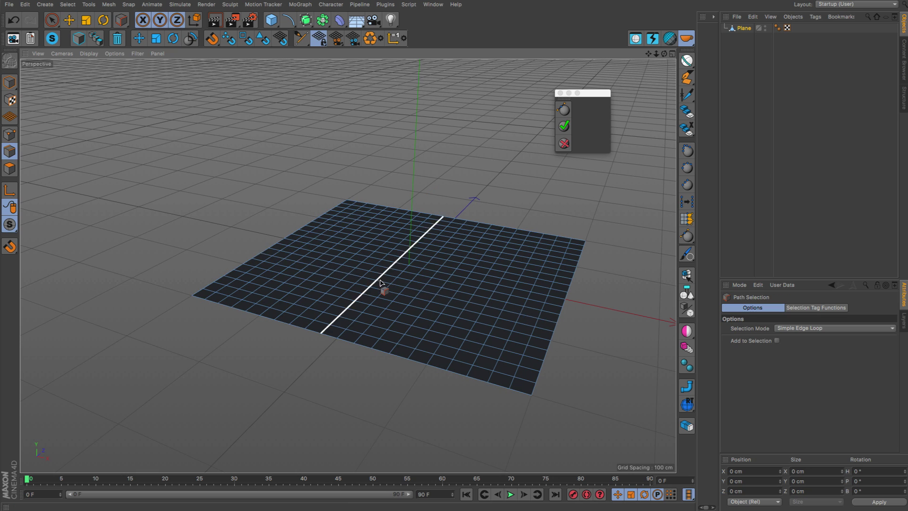
{"action": "left_click", "coordinate": [410, 259]}
{"action": "left_click_drag", "start_coordinate": [460, 220], "coordinate": [292, 327], "text": "alt"}
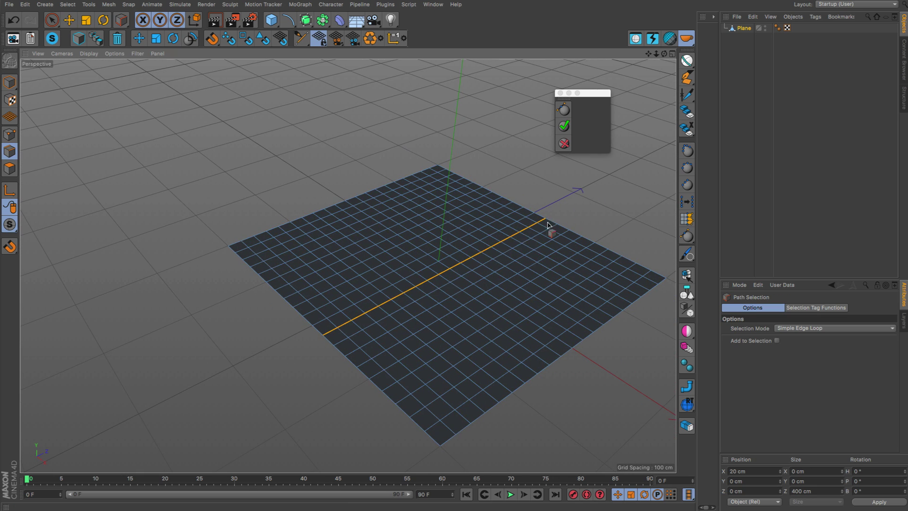
{"action": "left_click_drag", "start_coordinate": [548, 224], "coordinate": [462, 279], "text": "alt"}
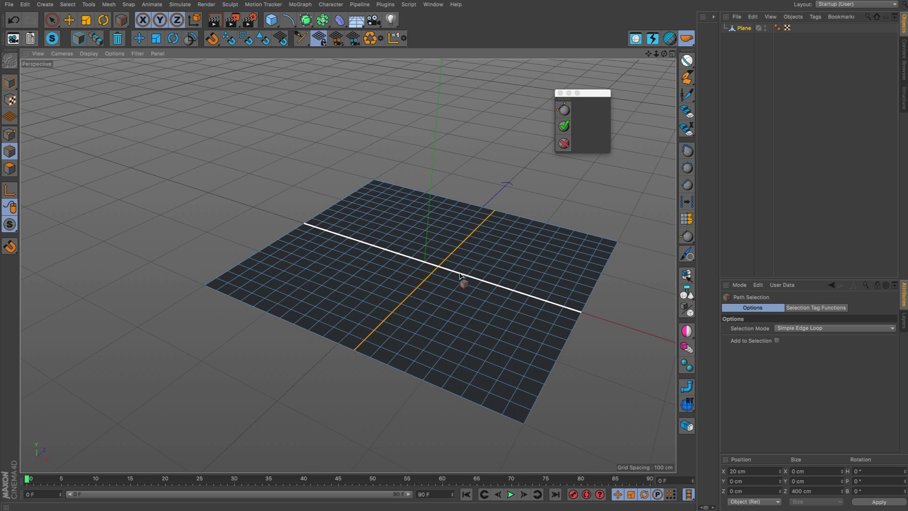
Convert the selected edge loop to a Bezier spline-deformer setup with radius factor 0.2 and Precise Spline enabled.
{"action": "left_click", "coordinate": [563, 109]}
{"action": "left_click_drag", "start_coordinate": [573, 80], "coordinate": [421, 84]}
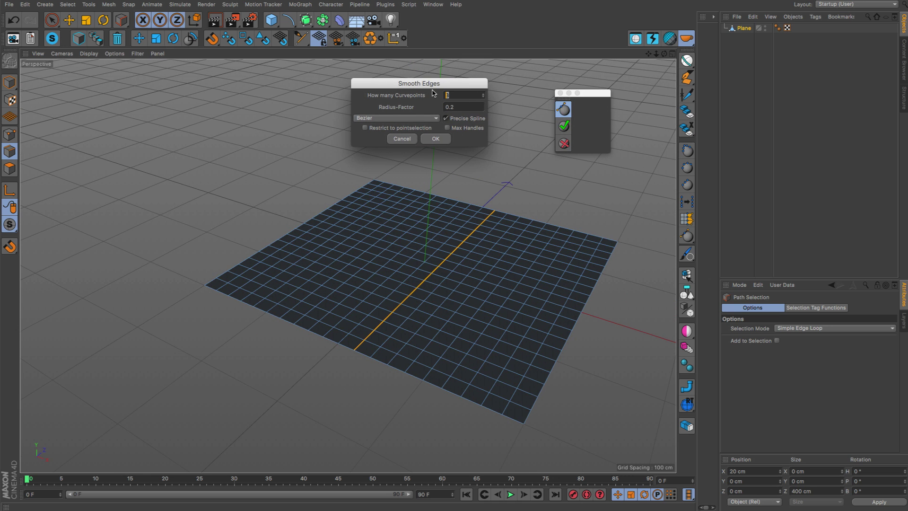
{"action": "left_click_drag", "start_coordinate": [451, 83], "coordinate": [437, 82]}
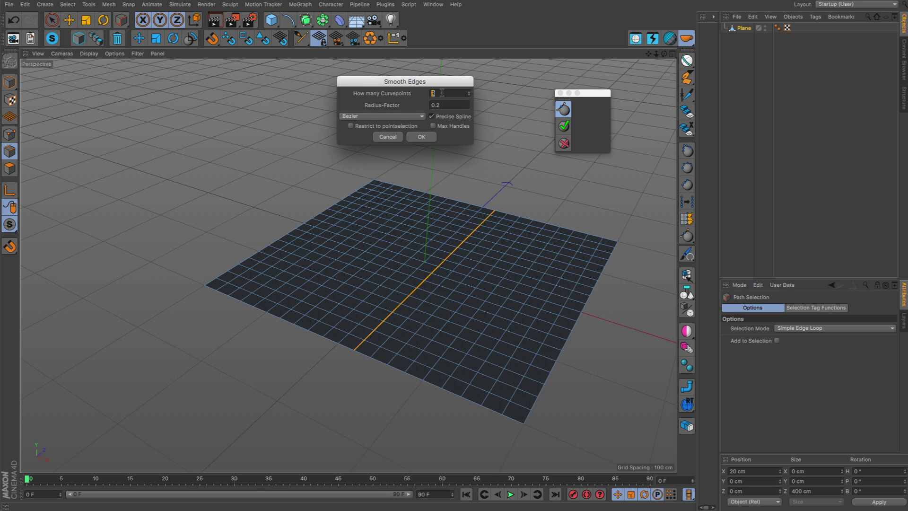
{"action": "left_click", "coordinate": [424, 137]}
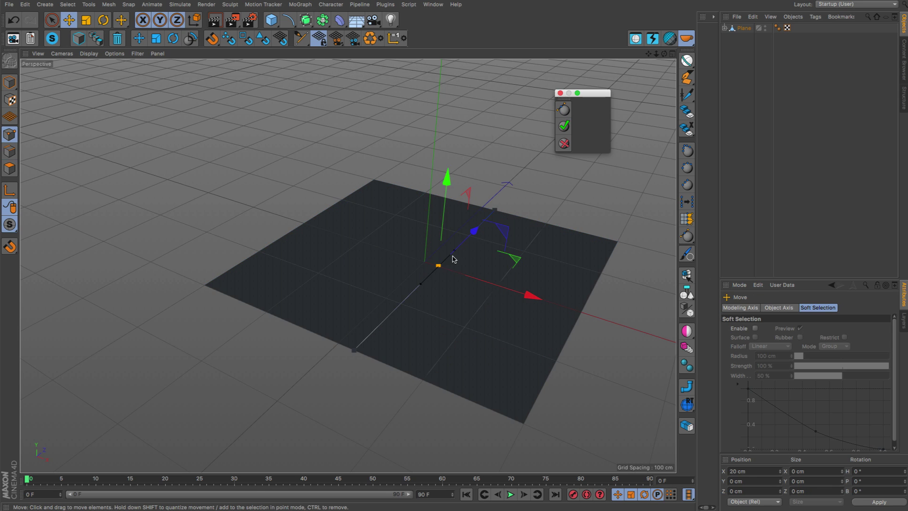
Expand the plane's hierarchy and compare the properties of its original and modifying splines.
{"action": "left_click_drag", "start_coordinate": [369, 265], "coordinate": [421, 263], "text": "alt"}
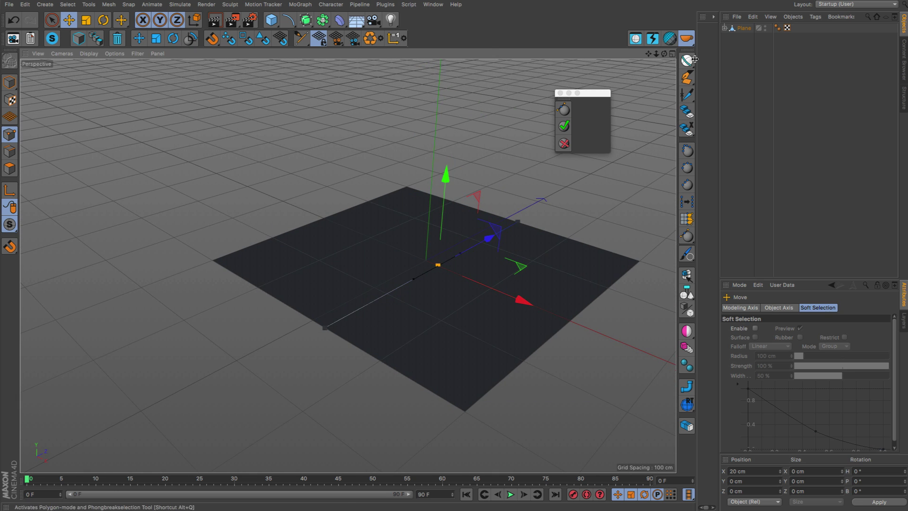
{"action": "left_click", "coordinate": [725, 28]}
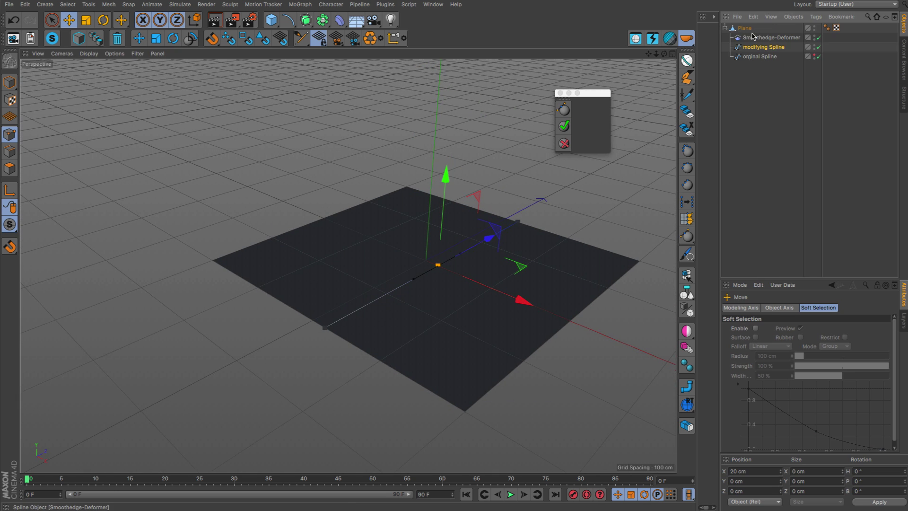
{"action": "left_click", "coordinate": [762, 56]}
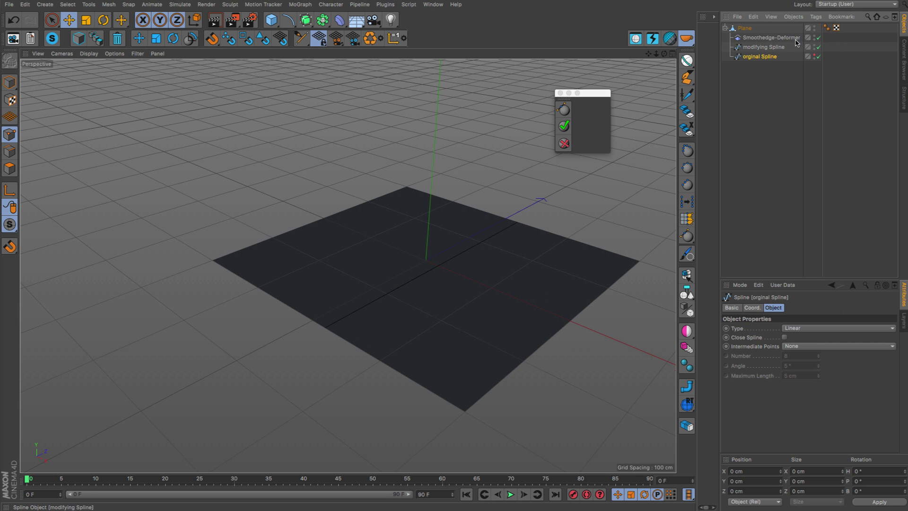
{"action": "left_click", "coordinate": [757, 48]}
{"action": "left_click_drag", "start_coordinate": [421, 265], "coordinate": [397, 268], "text": "alt"}
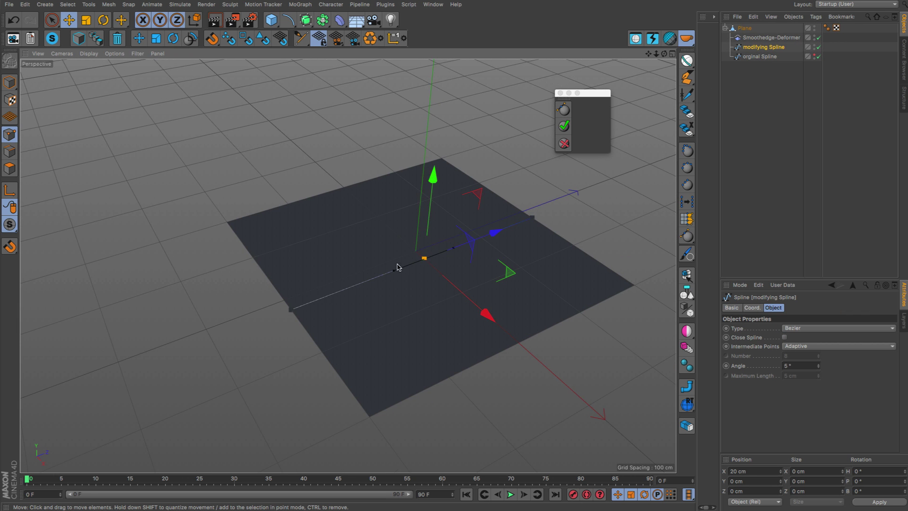
Raise the middle point of the modifying spline to about 199 cm in Y.
{"action": "left_click", "coordinate": [291, 309]}
{"action": "left_click", "coordinate": [424, 261]}
{"action": "left_click_drag", "start_coordinate": [528, 219], "coordinate": [494, 241]}
{"action": "left_click", "coordinate": [424, 260]}
{"action": "left_click_drag", "start_coordinate": [424, 262], "coordinate": [410, 73], "text": "alt"}
{"action": "left_click_drag", "start_coordinate": [436, 182], "coordinate": [444, 160], "text": "alt"}
{"action": "right_click_drag", "start_coordinate": [444, 161], "coordinate": [440, 151], "text": "alt"}
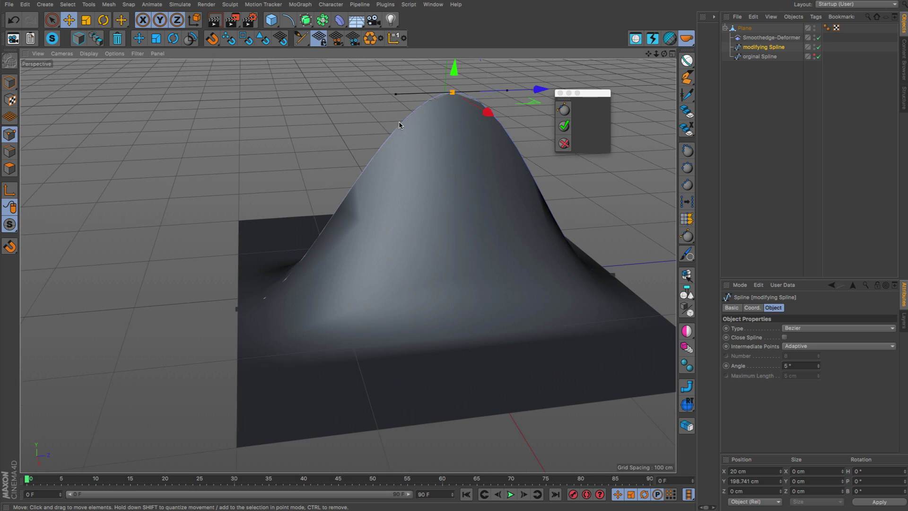
Try adding two points to one slope of the modifying spline, pull one outward, and delete both.
{"action": "left_click", "coordinate": [401, 124], "text": "ctrl"}
{"action": "left_click", "coordinate": [352, 188], "text": "ctrl"}
{"action": "left_click_drag", "start_coordinate": [410, 232], "coordinate": [333, 192]}
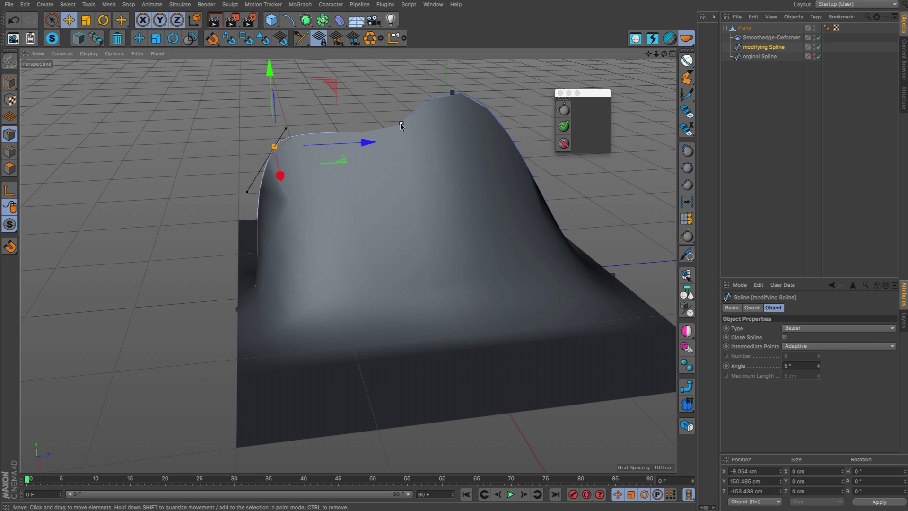
{"action": "left_click", "coordinate": [401, 124]}
{"action": "key", "text": "Delete"}
{"action": "left_click", "coordinate": [275, 147]}
{"action": "key", "text": "Delete"}
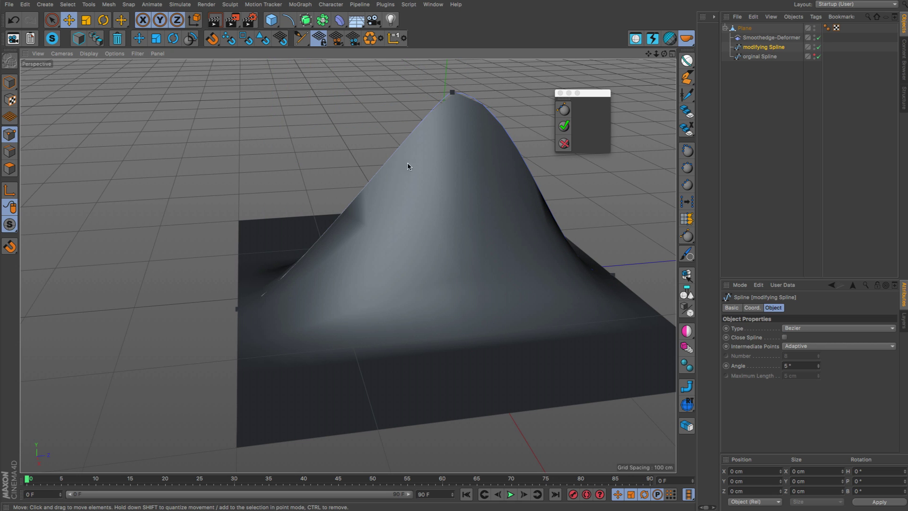
Select the modifying spline's peak point and lower it to about 178 cm in Y.
{"action": "left_click", "coordinate": [452, 93]}
{"action": "left_click_drag", "start_coordinate": [458, 113], "coordinate": [514, 173], "text": "alt"}
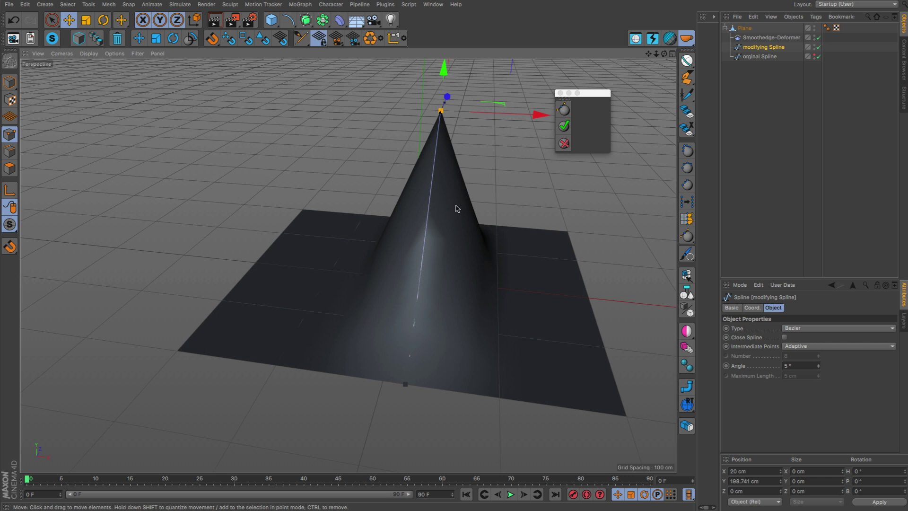
{"action": "left_click_drag", "start_coordinate": [457, 208], "coordinate": [469, 196], "text": "alt"}
{"action": "left_click_drag", "start_coordinate": [435, 114], "coordinate": [423, 121], "text": "alt"}
{"action": "left_click_drag", "start_coordinate": [487, 150], "coordinate": [485, 169]}
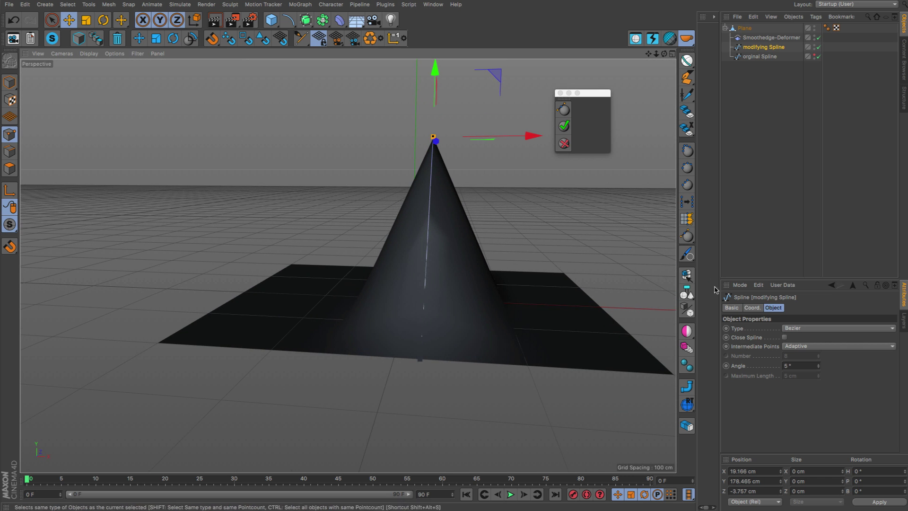
Reshape the Smoothedge-Deformer's Shape curve so it stays at full strength across the whole radius.
{"action": "left_click", "coordinate": [771, 38]}
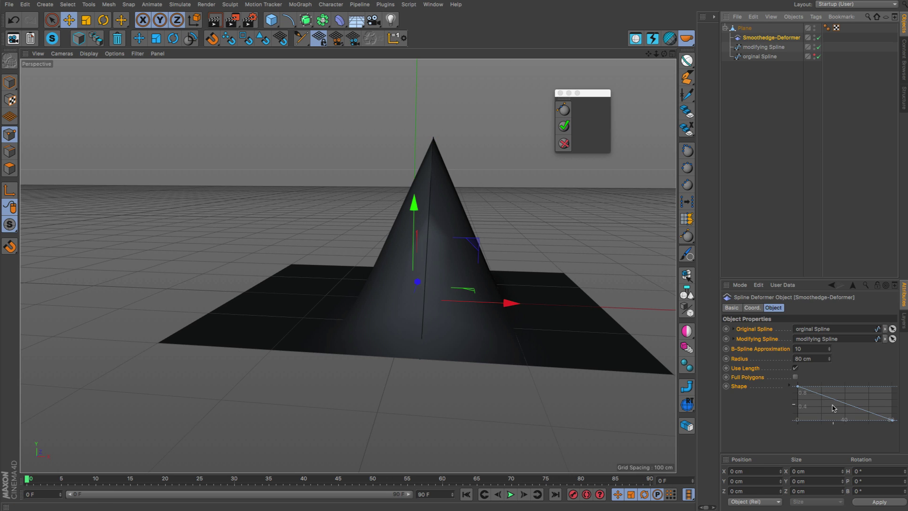
{"action": "left_click", "coordinate": [801, 404]}
{"action": "left_click", "coordinate": [736, 387]}
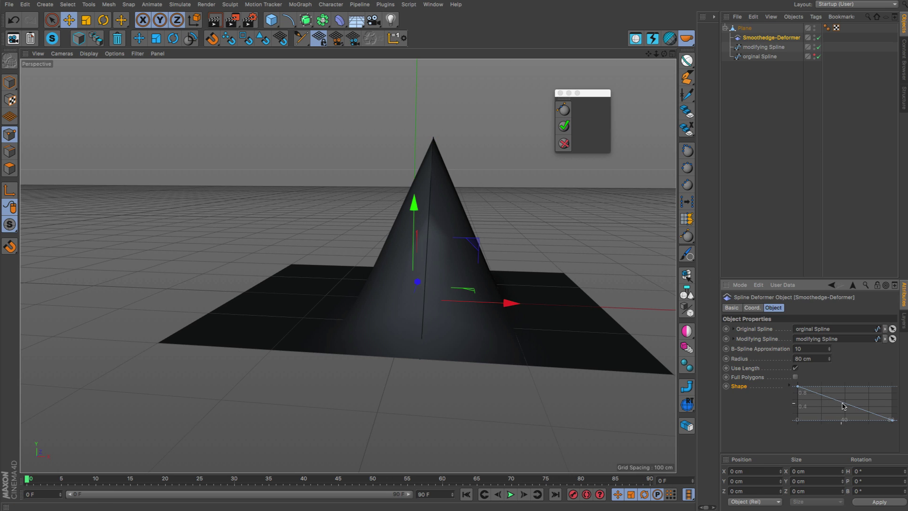
{"action": "left_click_drag", "start_coordinate": [844, 405], "coordinate": [898, 387]}
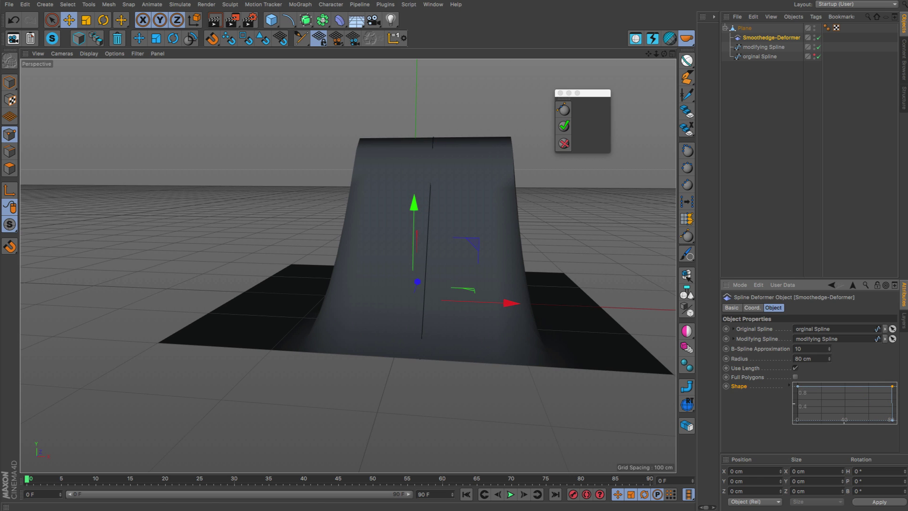
{"action": "left_click_drag", "start_coordinate": [530, 213], "coordinate": [596, 227], "text": "alt"}
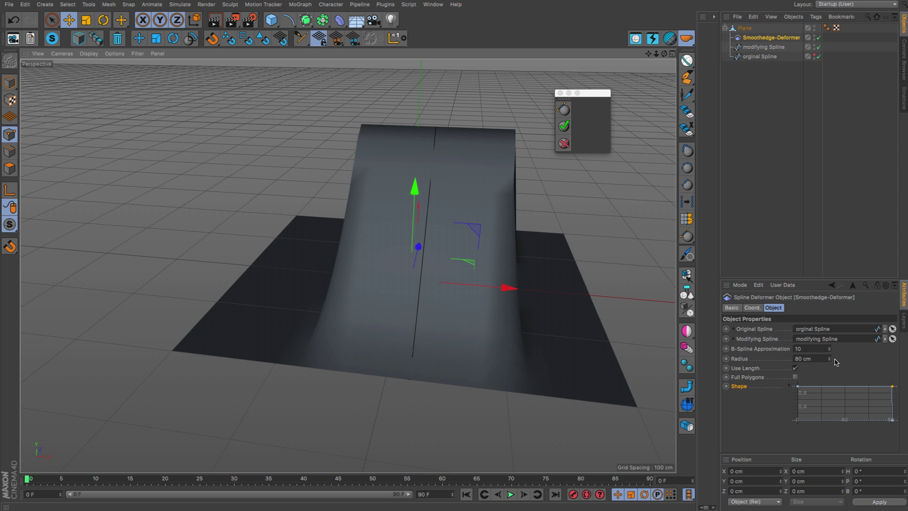
Try a Smoothedge-Deformer radius of 407 cm and inspect the deformed plane from several angles.
{"action": "left_click_drag", "start_coordinate": [829, 359], "coordinate": [830, 324]}
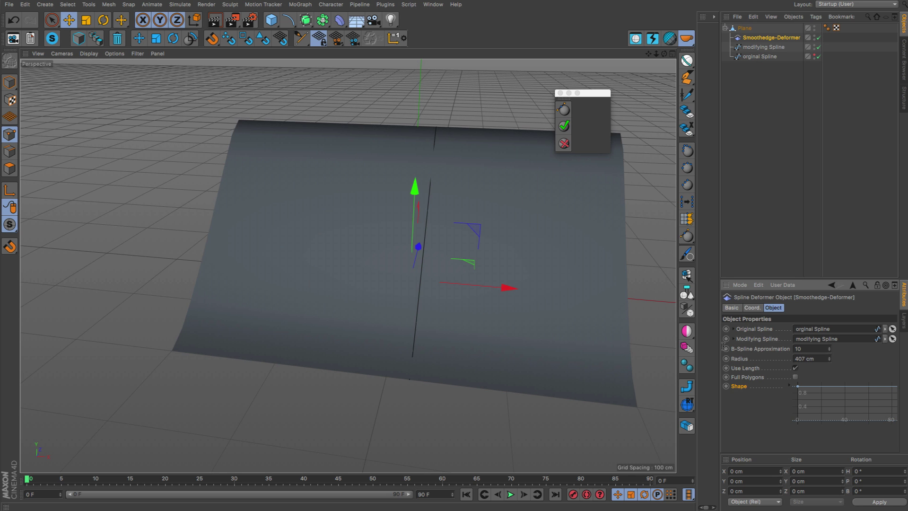
{"action": "left_click_drag", "start_coordinate": [460, 264], "coordinate": [375, 254], "text": "alt"}
{"action": "right_click_drag", "start_coordinate": [493, 246], "coordinate": [430, 264], "text": "alt"}
{"action": "middle_click_drag", "start_coordinate": [491, 256], "coordinate": [377, 272], "text": "alt"}
{"action": "left_click_drag", "start_coordinate": [399, 249], "coordinate": [497, 251], "text": "alt"}
Reduce the Smoothedge-Deformer's radius to 111 cm and check the narrower ridge up close.
{"action": "left_click", "coordinate": [829, 357]}
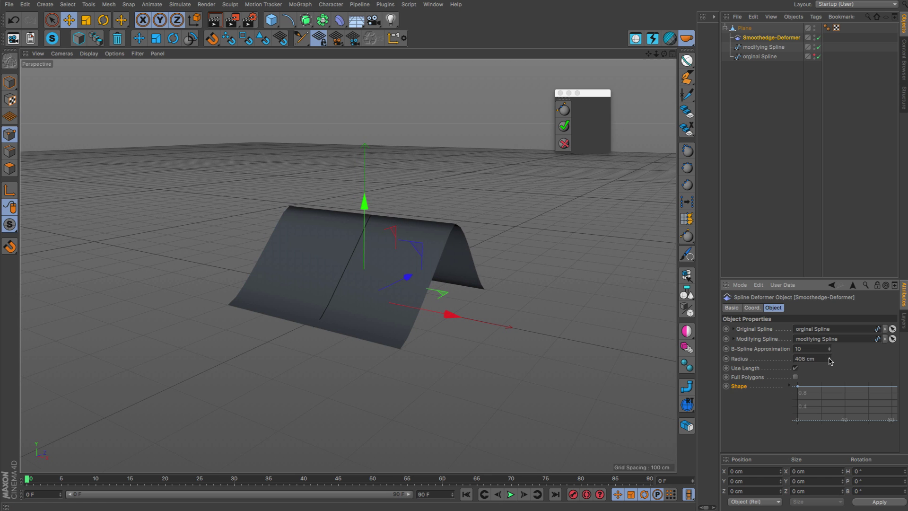
{"action": "left_click_drag", "start_coordinate": [829, 358], "coordinate": [829, 384]}
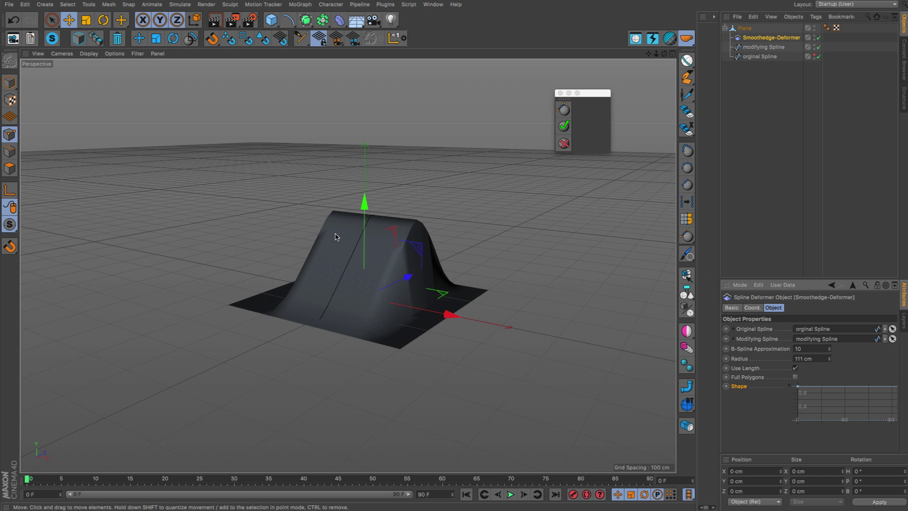
{"action": "scroll", "coordinate": [331, 237], "scroll_direction": "up", "scroll_amount": 3}
{"action": "left_click_drag", "start_coordinate": [410, 254], "coordinate": [410, 244], "text": "alt"}
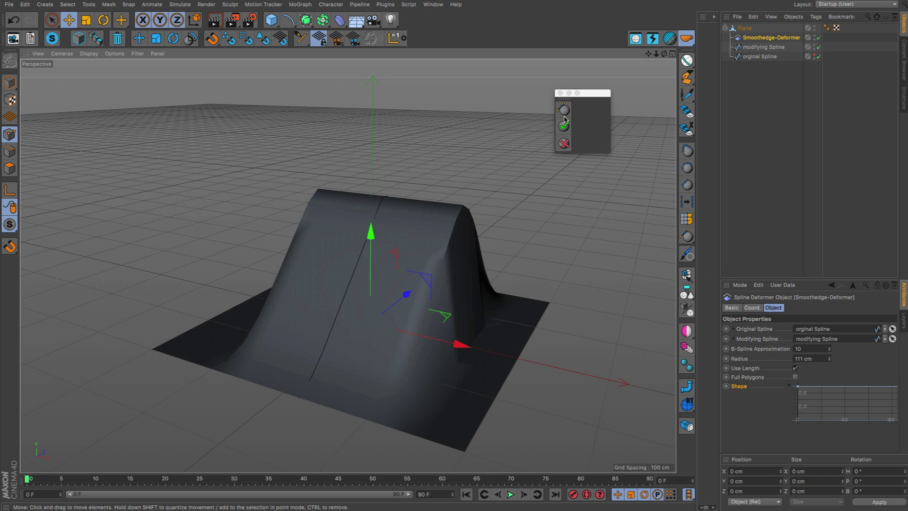
Move the modifying spline's peak point to about X 28, Y 151, Z -17 cm.
{"action": "left_click", "coordinate": [764, 47]}
{"action": "left_click_drag", "start_coordinate": [658, 81], "coordinate": [568, 232], "text": "alt"}
{"action": "left_click_drag", "start_coordinate": [506, 267], "coordinate": [516, 240], "text": "alt"}
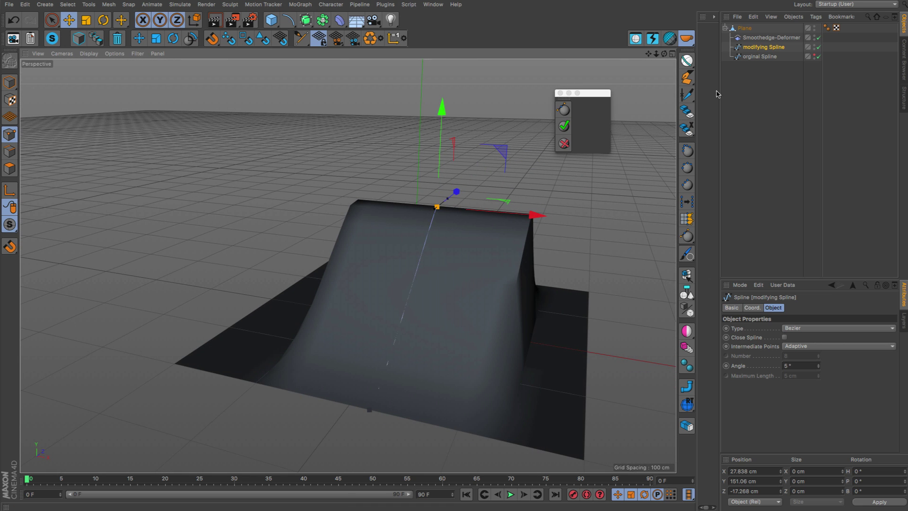
Convert the smooth-edge setup into a polygonal mesh, inspect the resulting ridge, and undo the conversion.
{"action": "left_click_drag", "start_coordinate": [598, 96], "coordinate": [604, 91]}
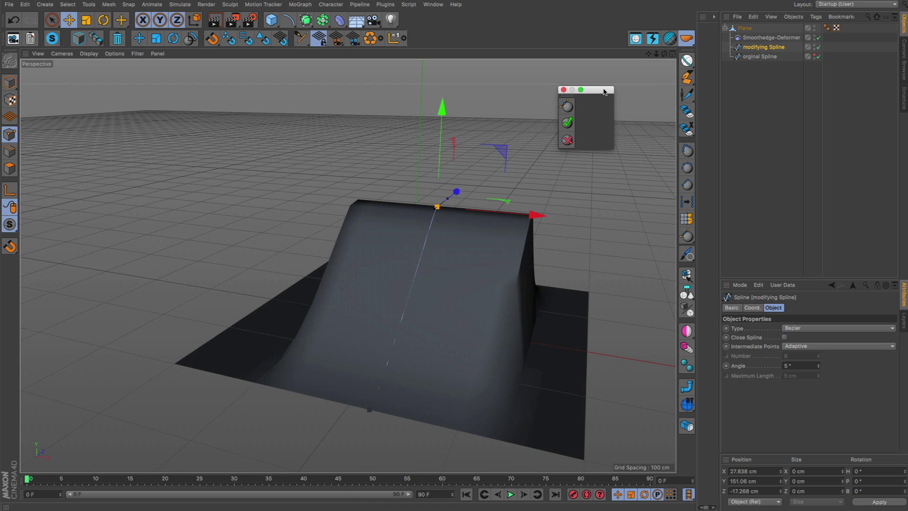
{"action": "left_click", "coordinate": [570, 122]}
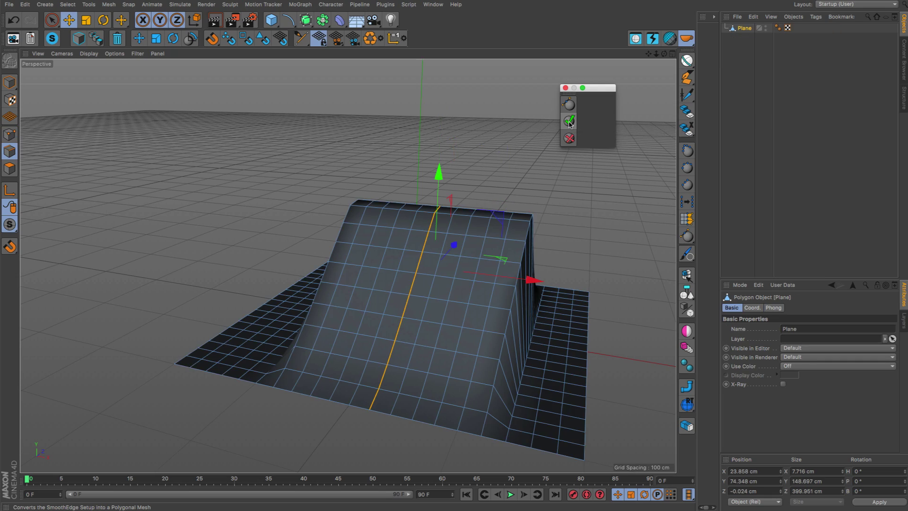
{"action": "left_click_drag", "start_coordinate": [530, 265], "coordinate": [582, 275], "text": "alt"}
{"action": "left_click_drag", "start_coordinate": [408, 276], "coordinate": [379, 279], "text": "alt"}
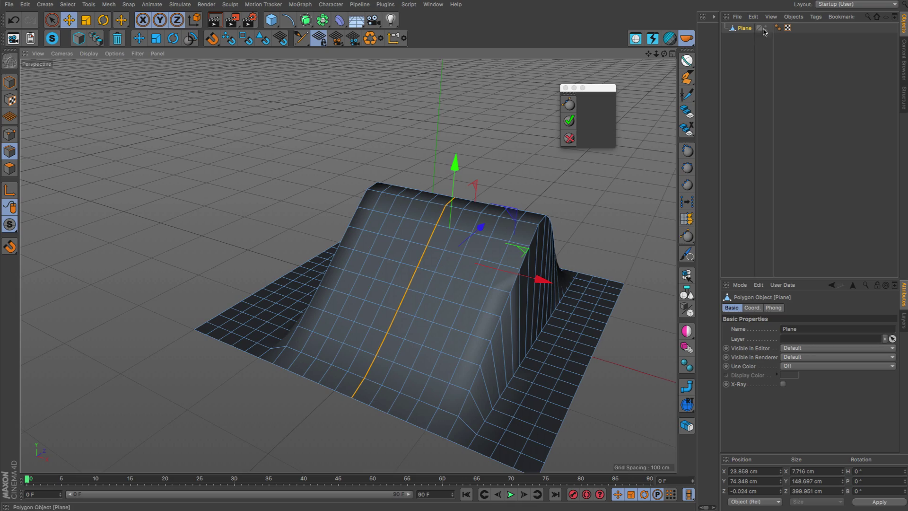
{"action": "left_click_drag", "start_coordinate": [464, 222], "coordinate": [492, 227], "text": "alt"}
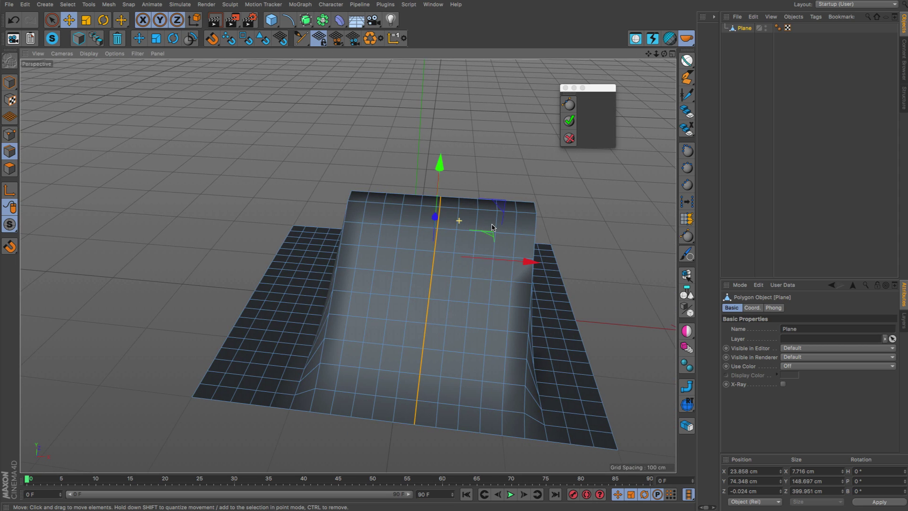
{"action": "key", "text": "ctrl+z"}
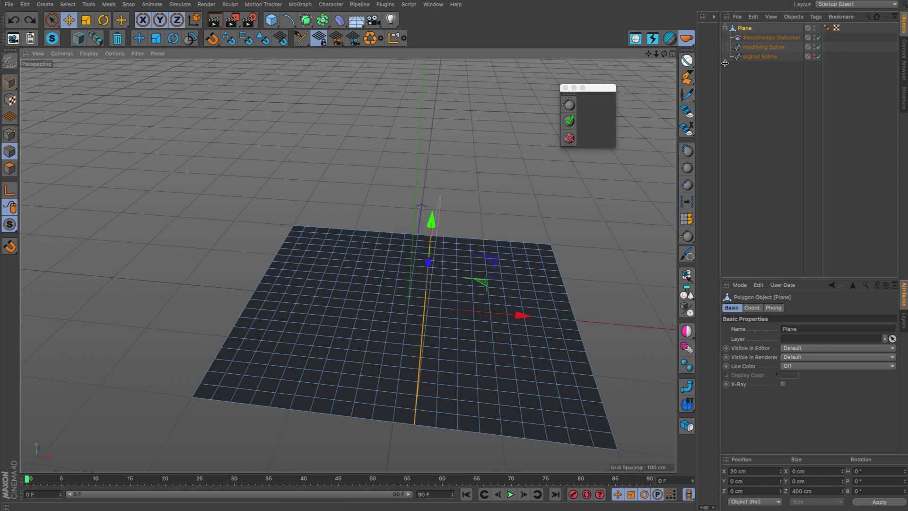
Select the modifying spline and cancel the smooth-edge setup without changing the plane's mesh.
{"action": "left_click", "coordinate": [745, 47]}
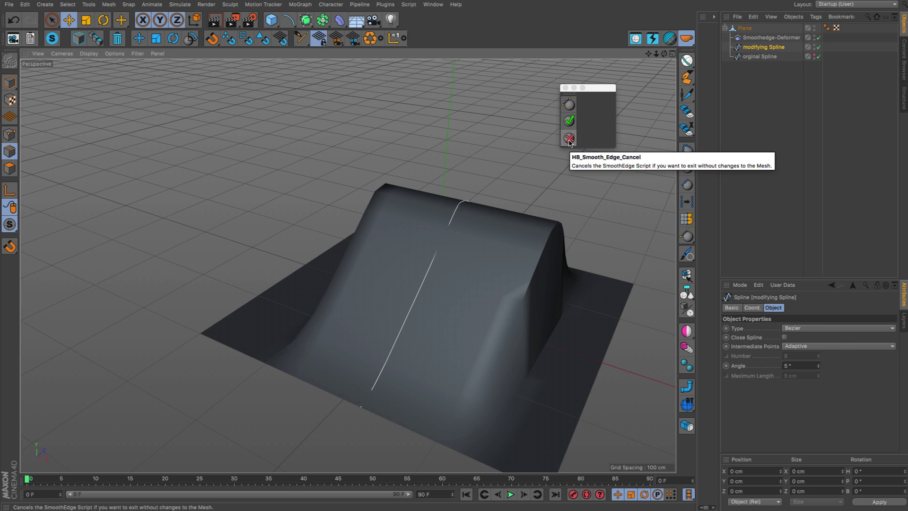
{"action": "left_click", "coordinate": [569, 142]}
{"action": "left_click_drag", "start_coordinate": [442, 341], "coordinate": [417, 259], "text": "alt"}
{"action": "left_click_drag", "start_coordinate": [577, 317], "coordinate": [398, 156], "text": "alt"}
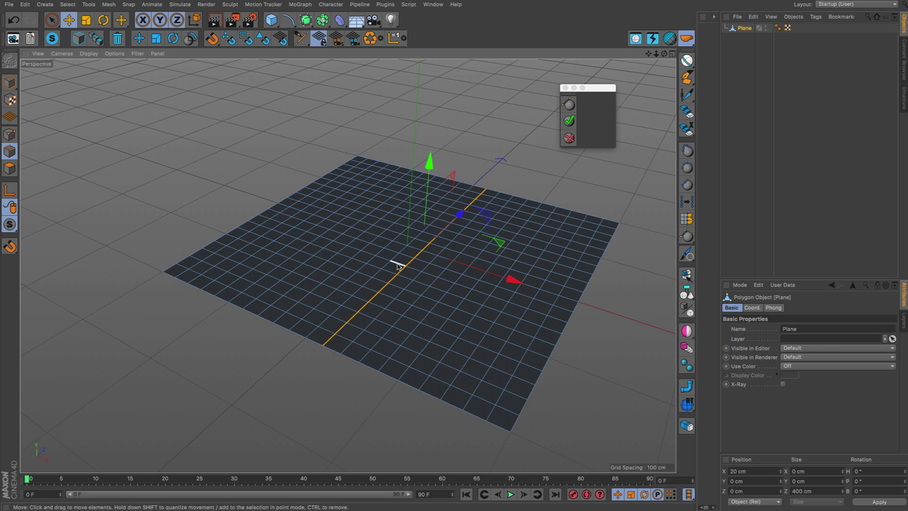
Create a smooth-edge setup on the plane's selected middle edges with 3 curve points, radius factor 0.2 and Linear spline type.
{"action": "left_click", "coordinate": [569, 104]}
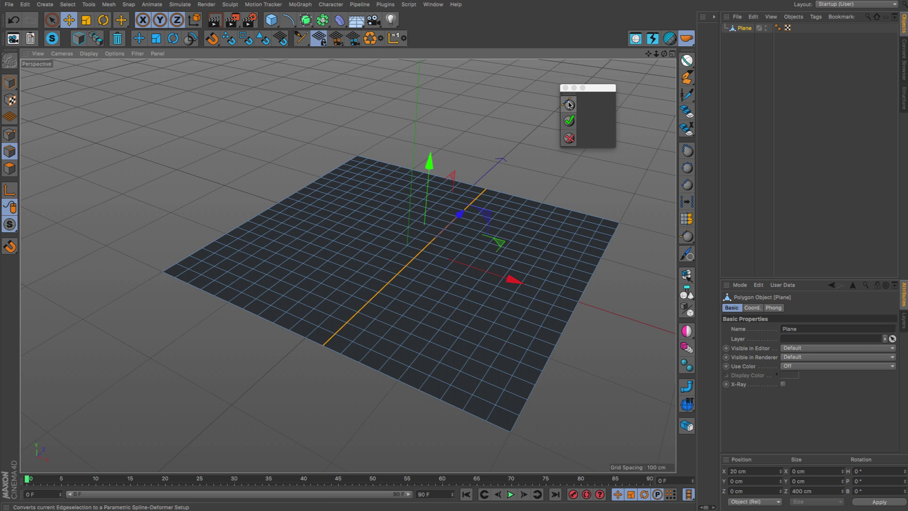
{"action": "left_click_drag", "start_coordinate": [533, 73], "coordinate": [374, 70]}
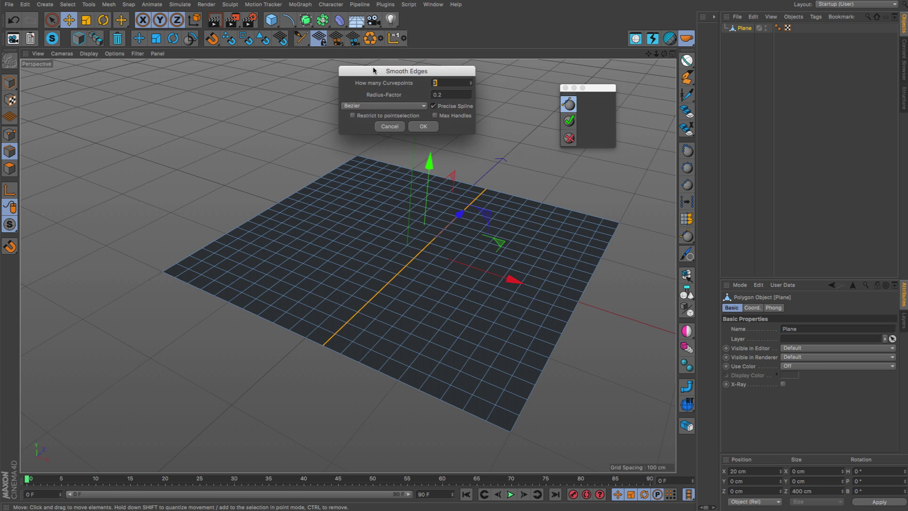
{"action": "left_click", "coordinate": [390, 104]}
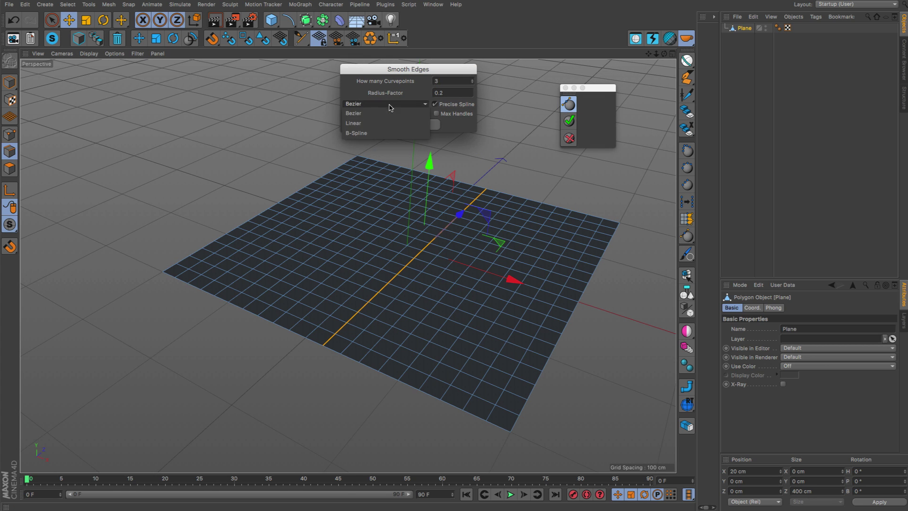
{"action": "left_click", "coordinate": [358, 124]}
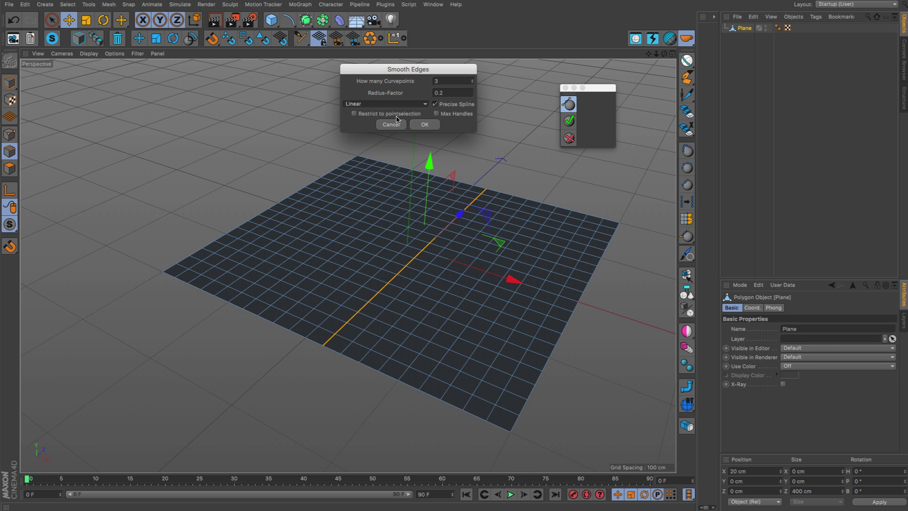
{"action": "left_click", "coordinate": [426, 126]}
Raise the linear modifying spline's middle point to about Y 195 cm.
{"action": "left_click_drag", "start_coordinate": [429, 198], "coordinate": [443, 31]}
{"action": "left_click_drag", "start_coordinate": [466, 317], "coordinate": [373, 288], "text": "alt"}
{"action": "middle_click_drag", "start_coordinate": [405, 253], "coordinate": [331, 272], "text": "alt"}
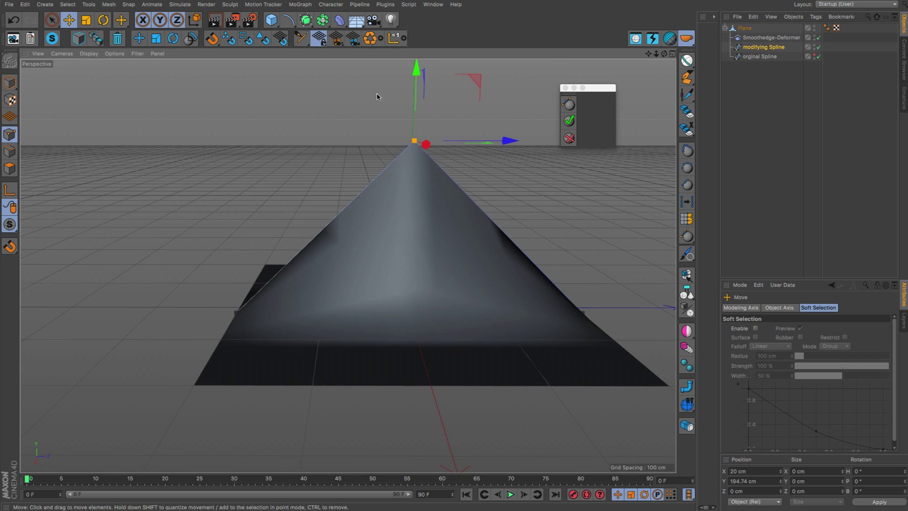
Raise the linear spline's end point, shape extra points on both sides of the peak into a zigzag, and cancel the smooth-edge setup.
{"action": "left_click", "coordinate": [235, 319]}
{"action": "left_click_drag", "start_coordinate": [308, 338], "coordinate": [303, 194]}
{"action": "left_click", "coordinate": [333, 148], "text": "ctrl"}
{"action": "left_click_drag", "start_coordinate": [353, 226], "coordinate": [358, 327]}
{"action": "left_click", "coordinate": [503, 230], "text": "ctrl"}
{"action": "left_click_drag", "start_coordinate": [478, 261], "coordinate": [383, 311]}
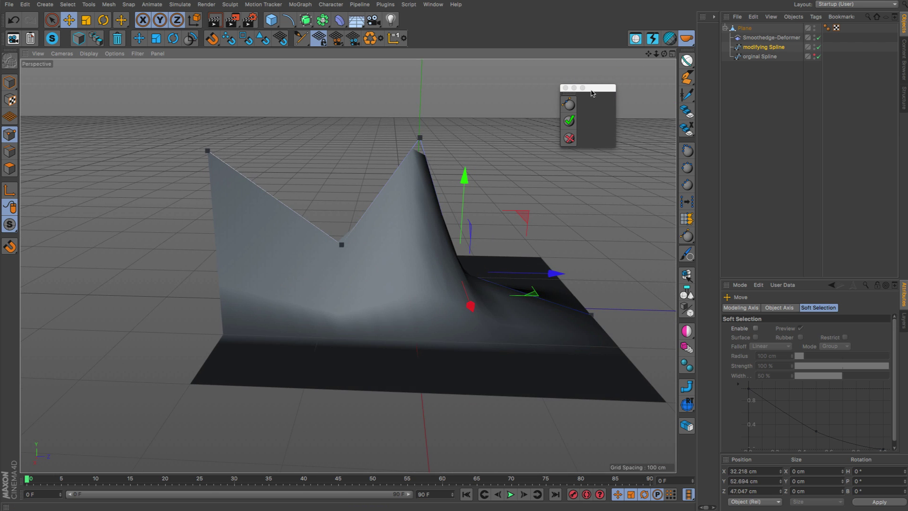
{"action": "left_click", "coordinate": [449, 292]}
{"action": "left_click", "coordinate": [570, 138]}
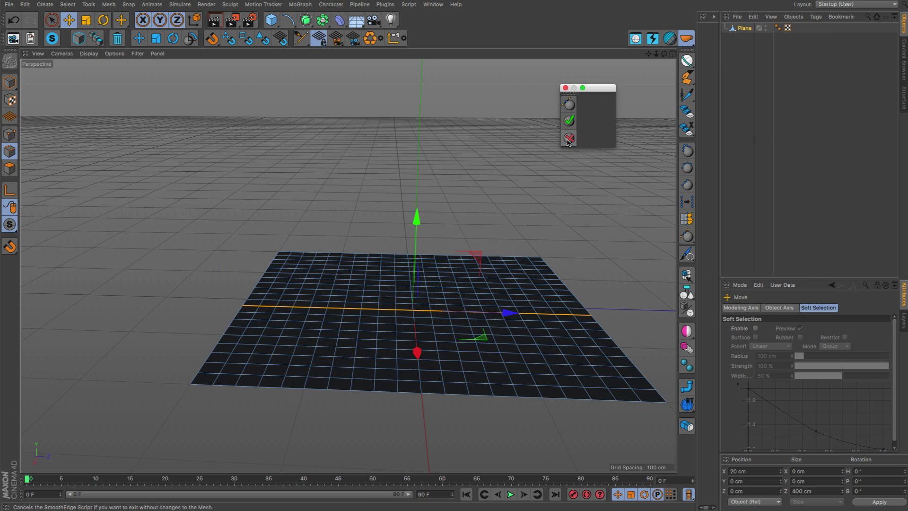
Raise the plane's middle edges to about Y 176 cm with a 3-point Bezier smooth-edge setup and apply it to the mesh.
{"action": "left_click", "coordinate": [564, 103]}
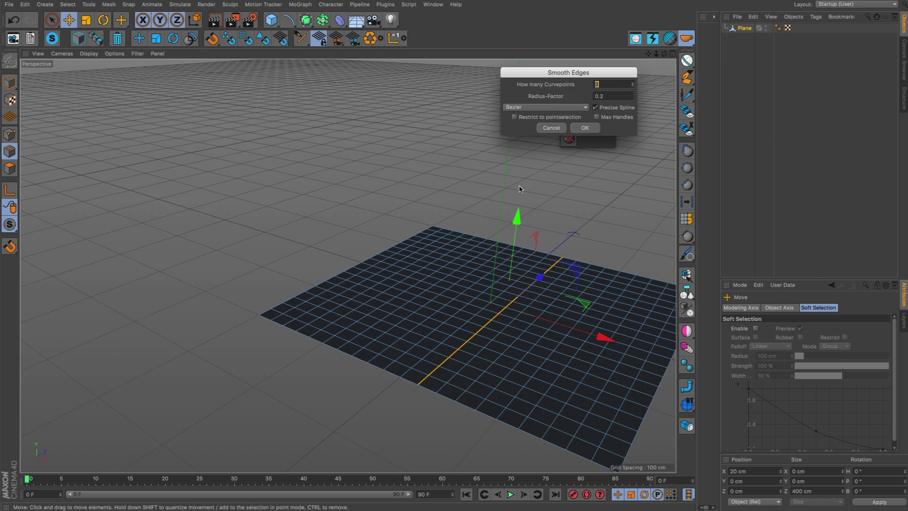
{"action": "left_click_drag", "start_coordinate": [560, 77], "coordinate": [440, 64]}
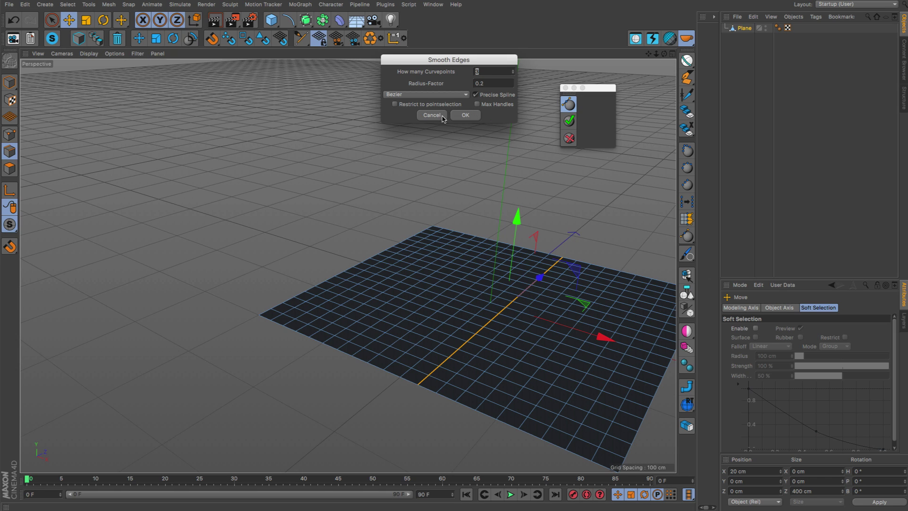
{"action": "left_click", "coordinate": [466, 115]}
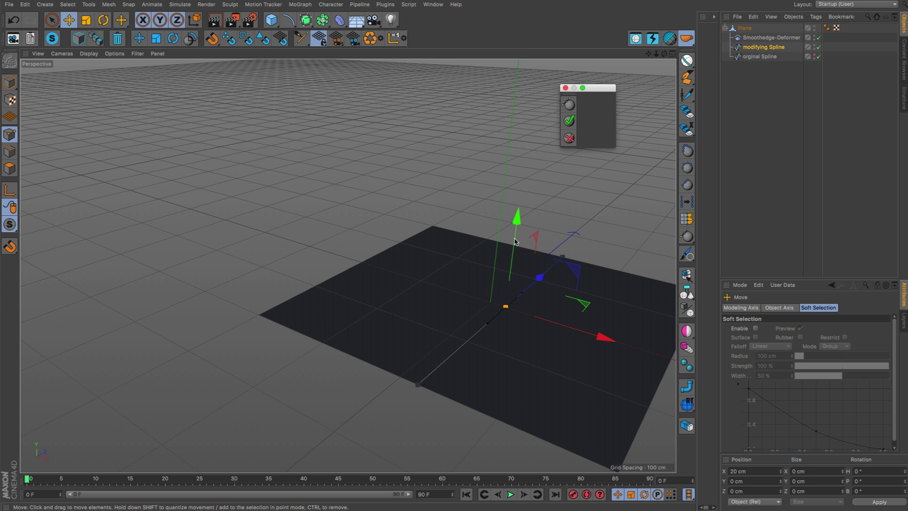
{"action": "left_click_drag", "start_coordinate": [514, 241], "coordinate": [367, 251]}
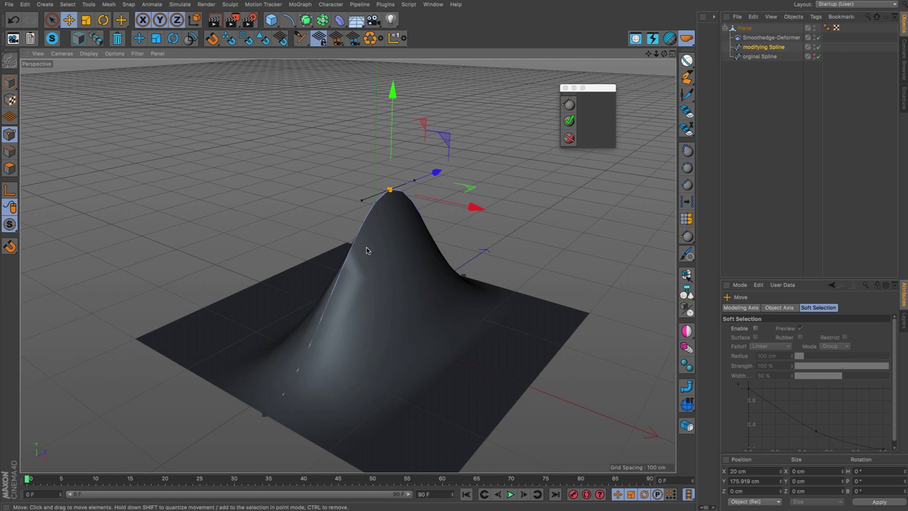
{"action": "left_click", "coordinate": [569, 120]}
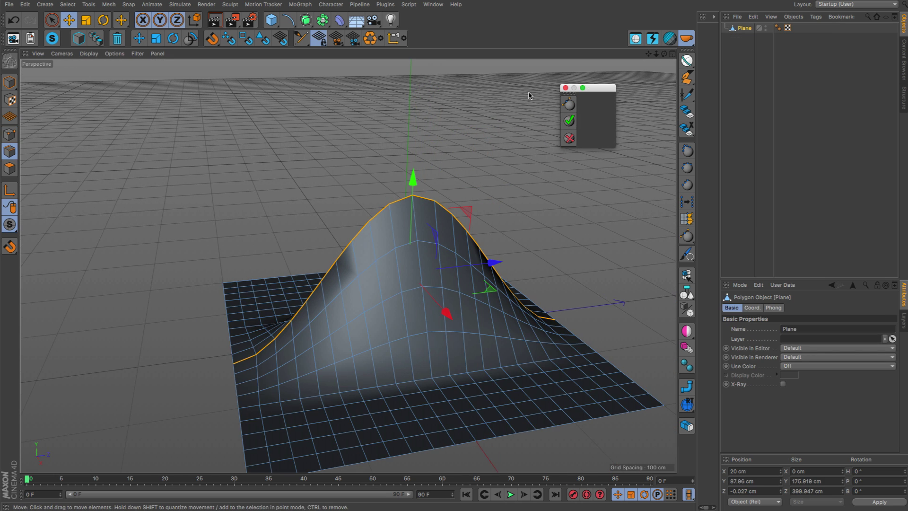
Create a 3-point Bezier smooth-edge setup with Precise Spline enabled on the ridge edges and inspect how the spline follows the mesh.
{"action": "left_click", "coordinate": [568, 103]}
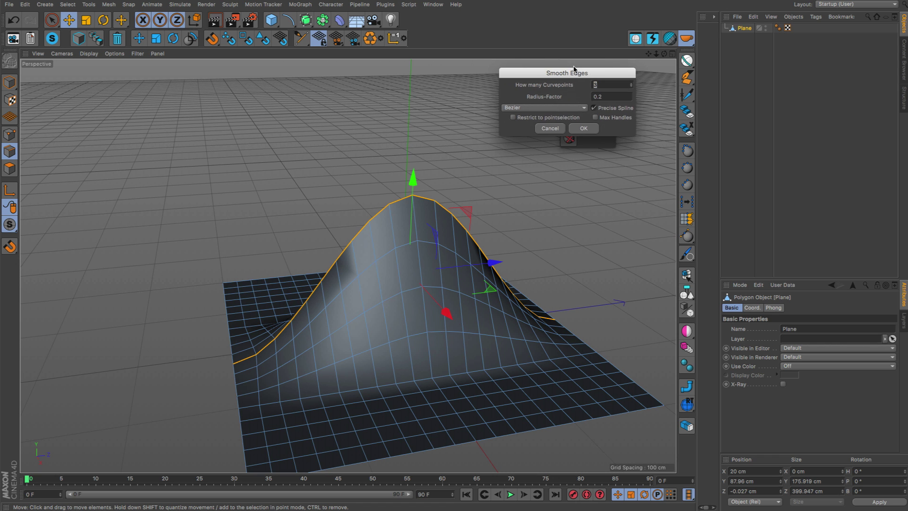
{"action": "left_click_drag", "start_coordinate": [575, 72], "coordinate": [495, 43]}
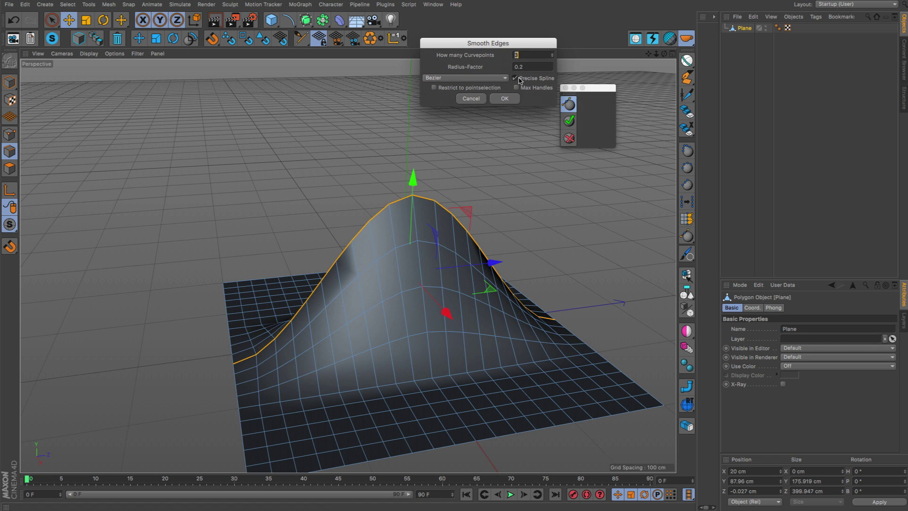
{"action": "left_click", "coordinate": [507, 98]}
{"action": "left_click_drag", "start_coordinate": [450, 209], "coordinate": [463, 189], "text": "alt"}
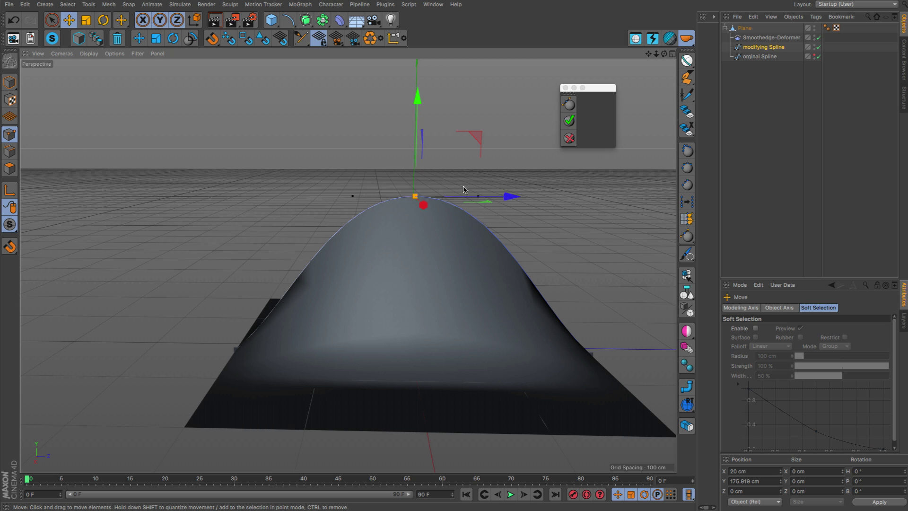
{"action": "left_click_drag", "start_coordinate": [516, 272], "coordinate": [439, 186], "text": "alt"}
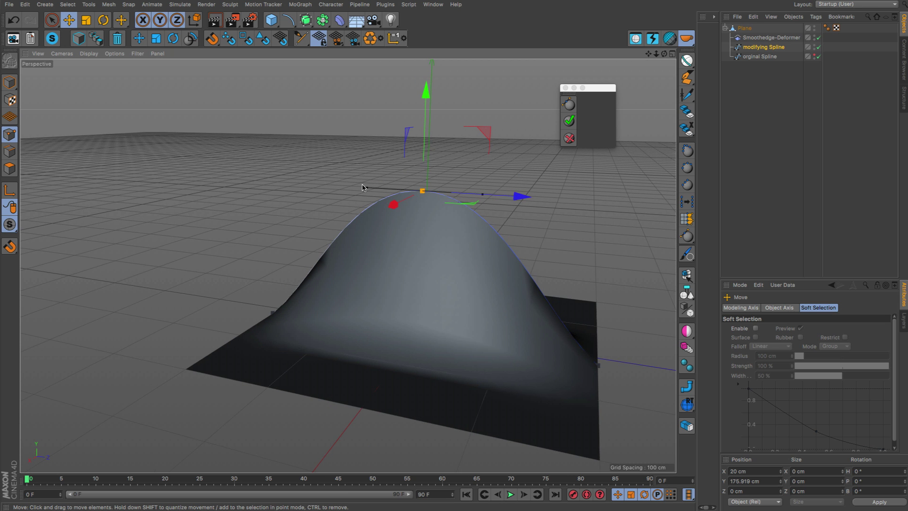
{"action": "left_click_drag", "start_coordinate": [370, 256], "coordinate": [353, 214], "text": "alt"}
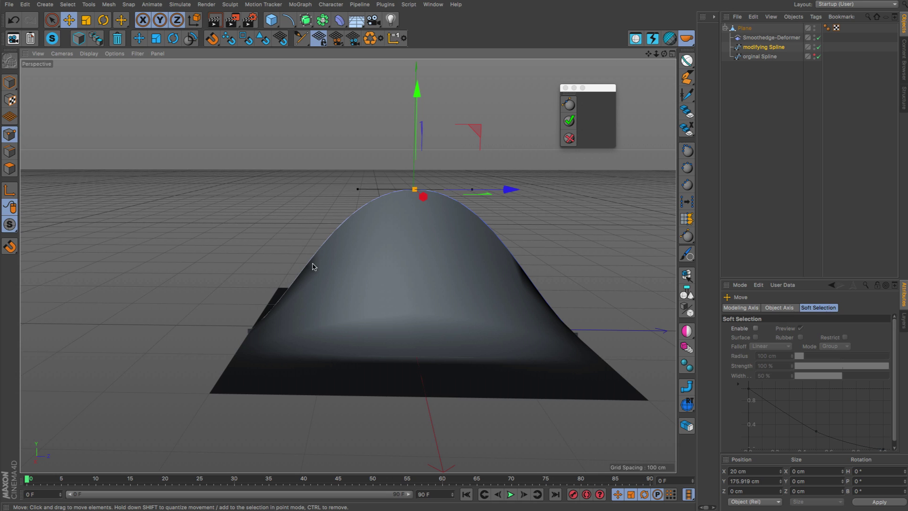
Try moving the ridge's peak point to about X 9, Y 239, Z -51 cm, undo the move and cancel the smooth-edge setup.
{"action": "left_click_drag", "start_coordinate": [405, 245], "coordinate": [351, 173]}
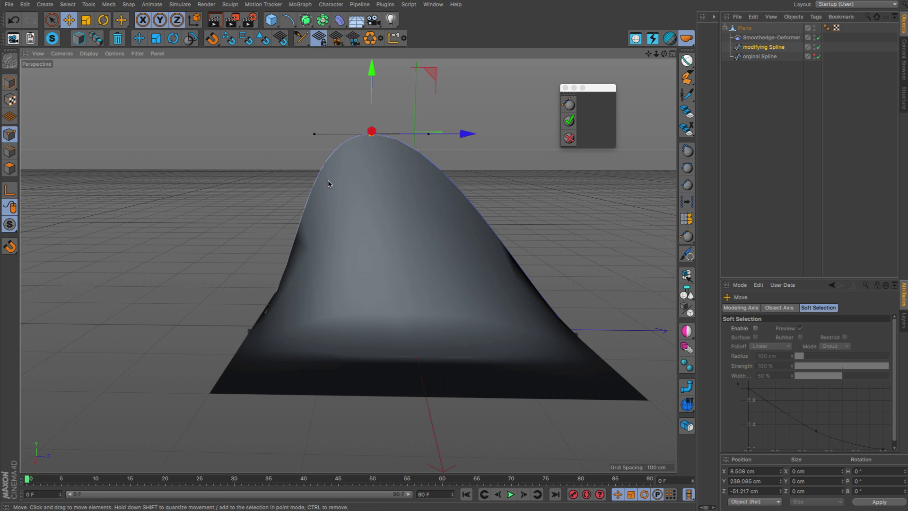
{"action": "key", "text": "ctrl+z"}
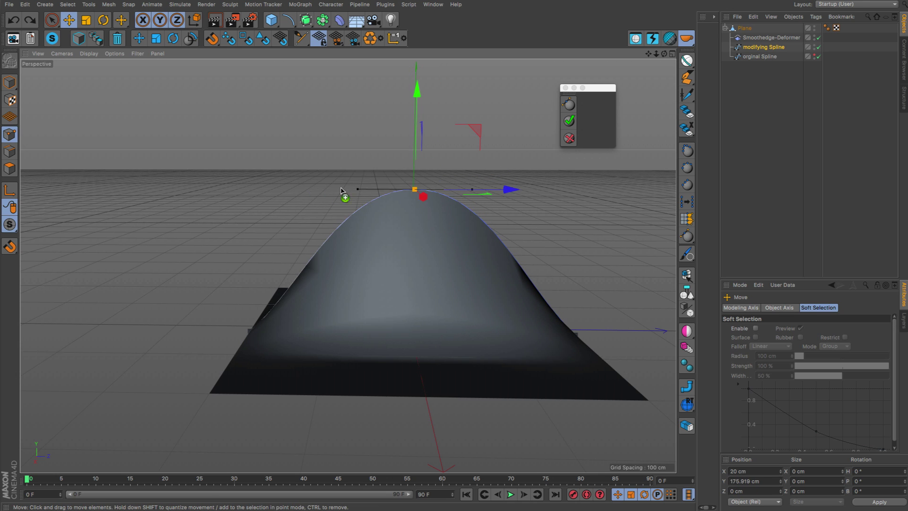
{"action": "left_click", "coordinate": [569, 137]}
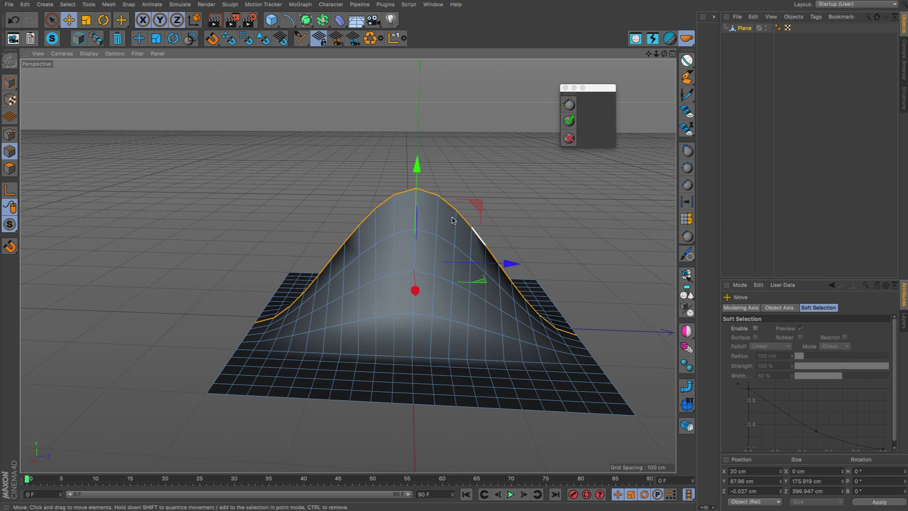
Create a 3-point Bezier smooth-edge setup on the ridge with Precise Spline disabled and compare the spline with the mesh.
{"action": "left_click", "coordinate": [570, 104]}
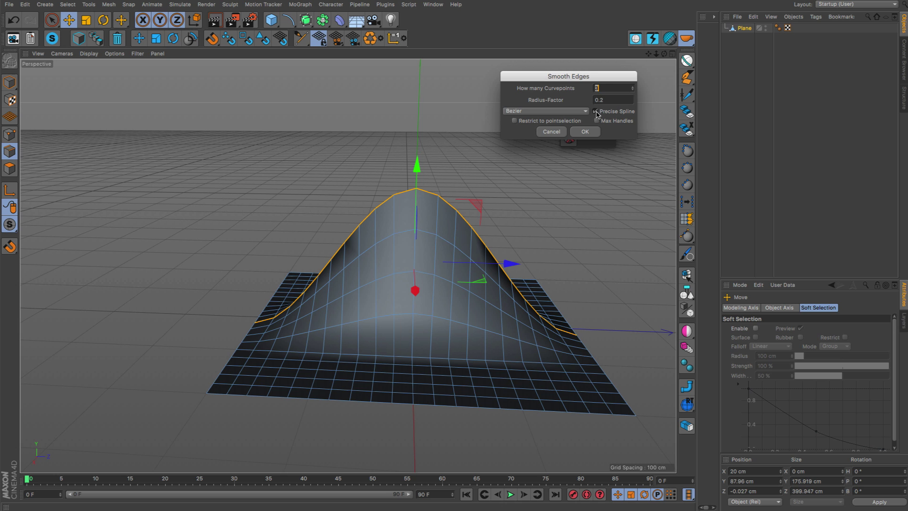
{"action": "left_click", "coordinate": [587, 131]}
{"action": "left_click_drag", "start_coordinate": [441, 245], "coordinate": [392, 209], "text": "alt"}
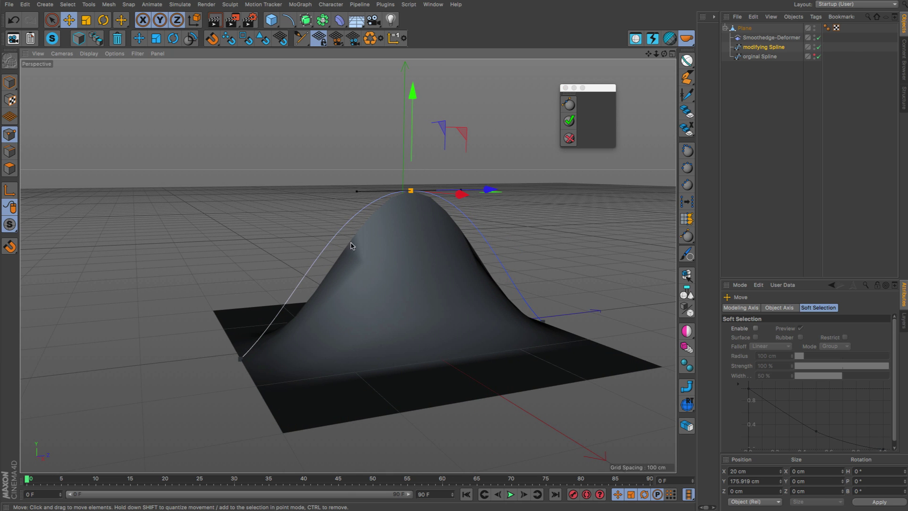
{"action": "left_click_drag", "start_coordinate": [351, 245], "coordinate": [452, 244], "text": "alt"}
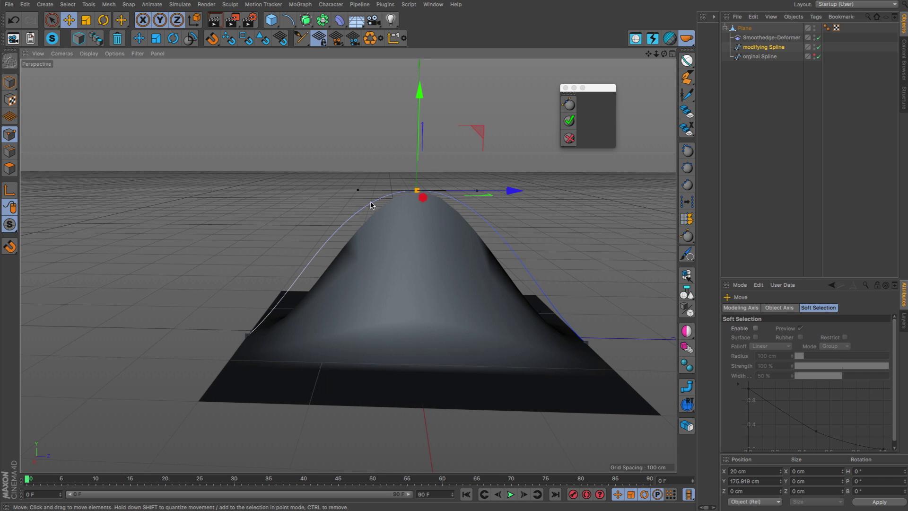
Try moving the loose spline's peak to about X 19, Y 182, Z -6 cm and cancel the smooth-edge setup.
{"action": "left_click_drag", "start_coordinate": [371, 205], "coordinate": [461, 216]}
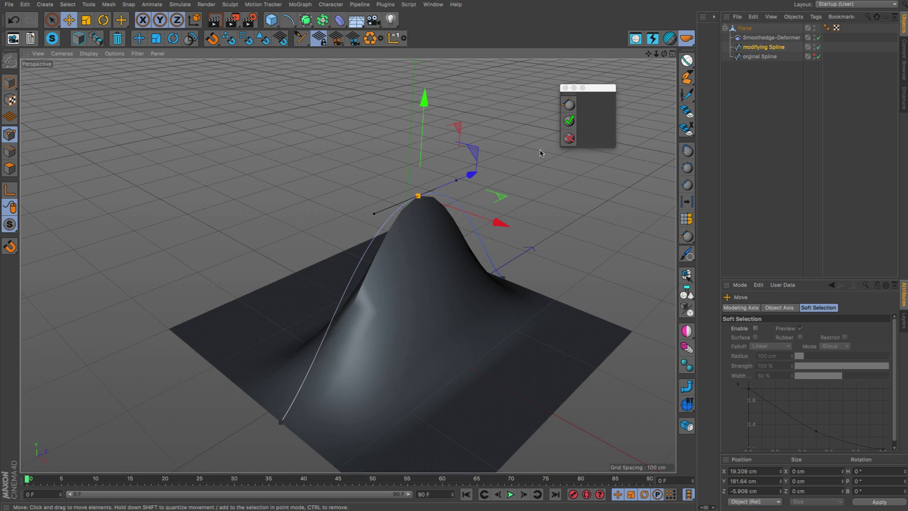
{"action": "left_click", "coordinate": [569, 121]}
{"action": "left_click_drag", "start_coordinate": [437, 253], "coordinate": [378, 290], "text": "alt"}
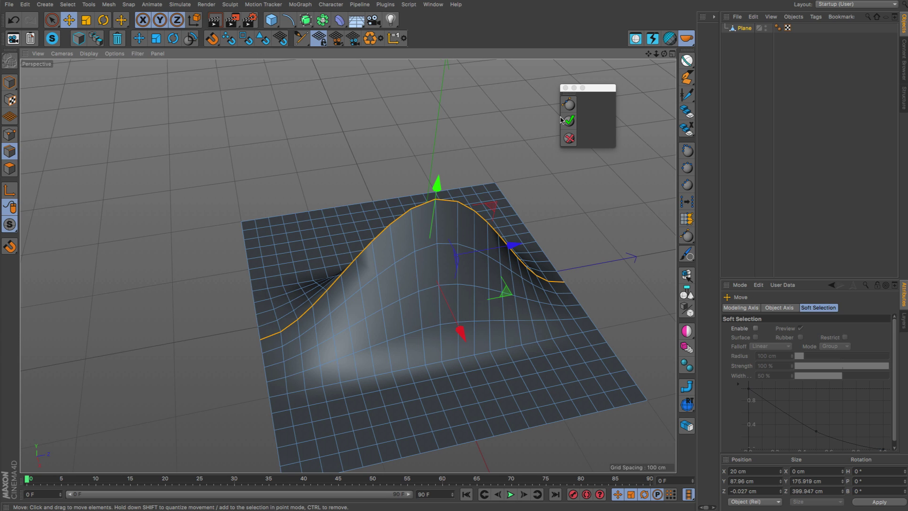
Create a Bezier smooth-edge setup with Precise Spline and Max Handles enabled, try the Magnet tool on its points, and cancel the setup.
{"action": "left_click", "coordinate": [569, 104]}
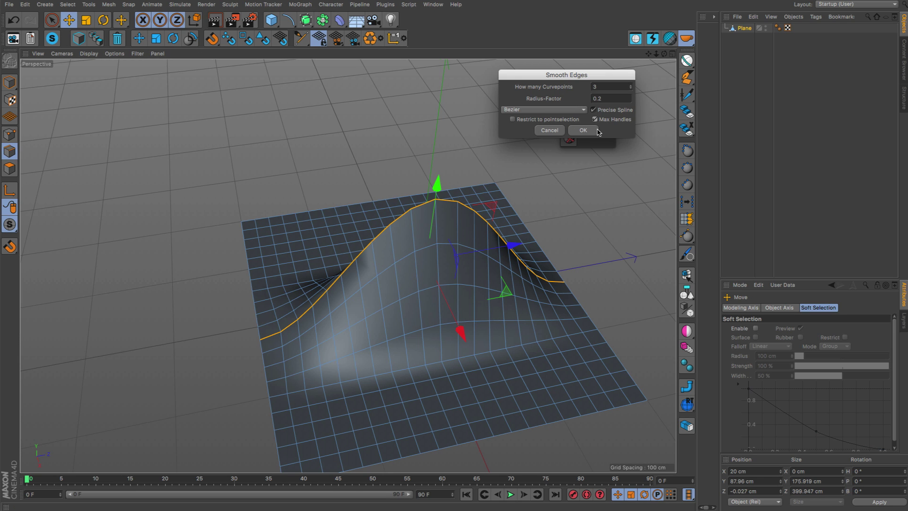
{"action": "left_click", "coordinate": [596, 131]}
{"action": "left_click_drag", "start_coordinate": [484, 242], "coordinate": [428, 196], "text": "alt"}
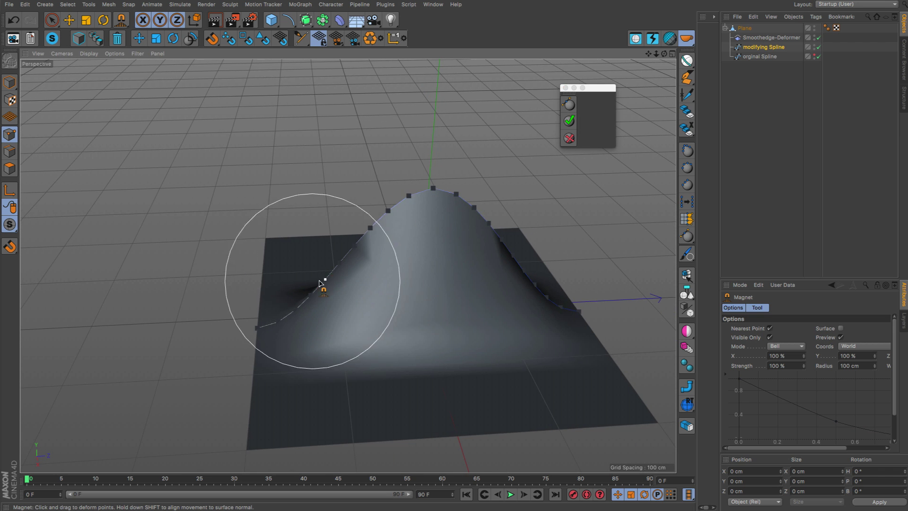
{"action": "mouse_move", "coordinate": [319, 283]}
{"action": "left_mouse_down", "text": "alt"}
{"action": "mouse_move", "coordinate": [413, 272]}
{"action": "mouse_move", "coordinate": [341, 271]}
{"action": "mouse_move", "coordinate": [424, 263]}
{"action": "mouse_move", "coordinate": [407, 251]}
{"action": "mouse_move", "coordinate": [312, 262]}
{"action": "mouse_move", "coordinate": [414, 263]}
{"action": "mouse_move", "coordinate": [365, 187]}
{"action": "mouse_move", "coordinate": [410, 238]}
{"action": "left_mouse_up", "text": "alt"}
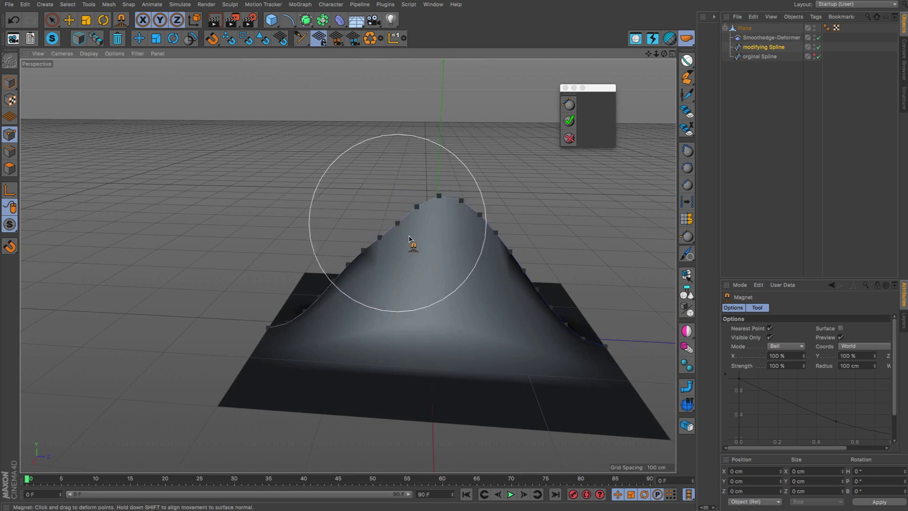
{"action": "mouse_move", "coordinate": [503, 237]}
{"action": "left_mouse_down"}
{"action": "mouse_move", "coordinate": [487, 258]}
{"action": "mouse_move", "coordinate": [544, 229]}
{"action": "mouse_move", "coordinate": [496, 226]}
{"action": "mouse_move", "coordinate": [577, 197]}
{"action": "mouse_move", "coordinate": [462, 192]}
{"action": "mouse_move", "coordinate": [379, 229]}
{"action": "mouse_move", "coordinate": [312, 232]}
{"action": "mouse_move", "coordinate": [302, 270]}
{"action": "mouse_move", "coordinate": [362, 186]}
{"action": "mouse_move", "coordinate": [426, 229]}
{"action": "mouse_move", "coordinate": [472, 211]}
{"action": "mouse_move", "coordinate": [541, 280]}
{"action": "mouse_move", "coordinate": [436, 254]}
{"action": "mouse_move", "coordinate": [533, 255]}
{"action": "mouse_move", "coordinate": [454, 251]}
{"action": "left_mouse_up"}
{"action": "left_click", "coordinate": [578, 136]}
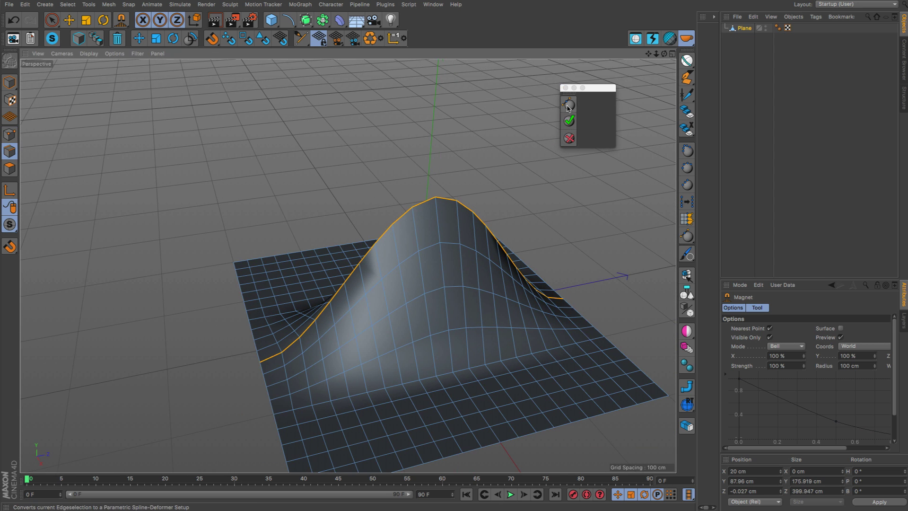
Dismiss the Smooth Edges options without creating a setup and delete the plane from the scene.
{"action": "left_click", "coordinate": [568, 106]}
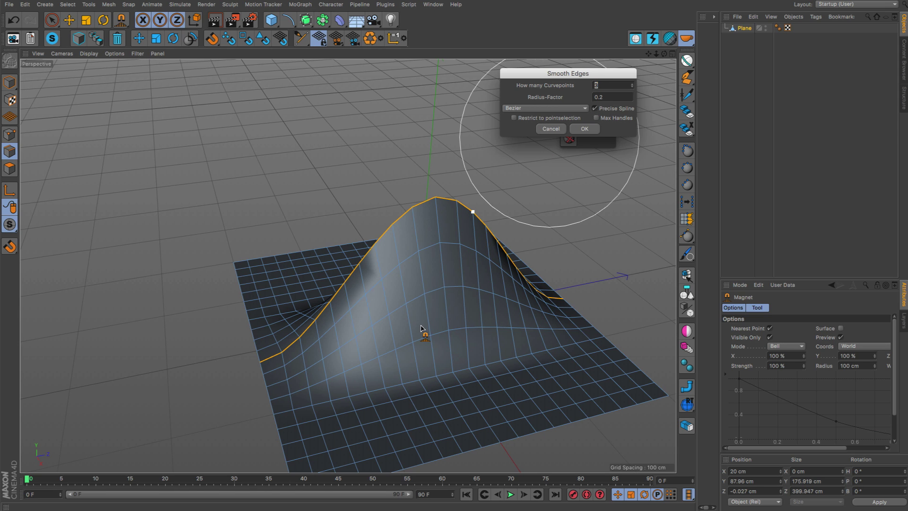
{"action": "left_click", "coordinate": [550, 129]}
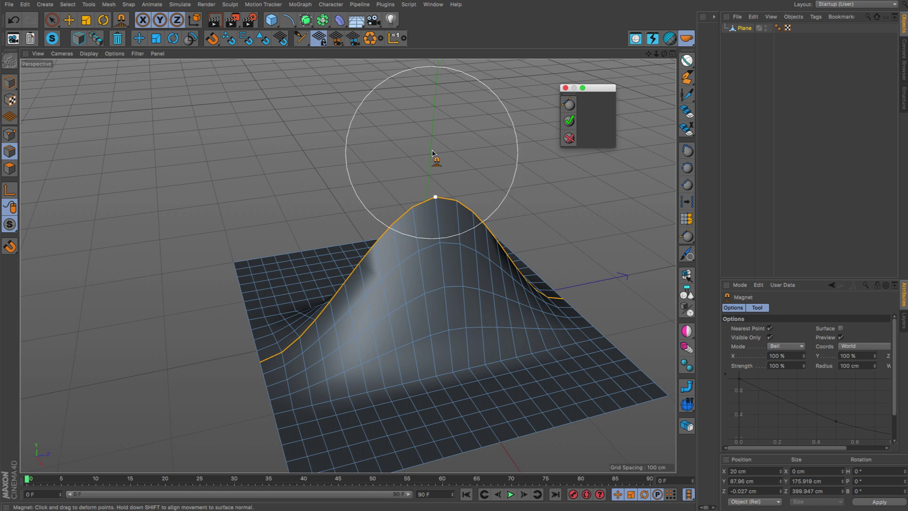
{"action": "left_click", "coordinate": [405, 141]}
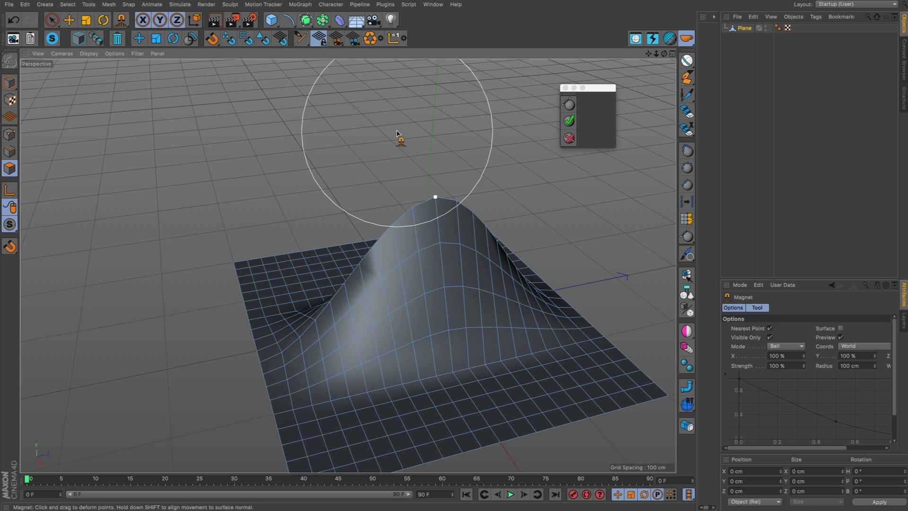
{"action": "key", "text": "Return"}
{"action": "key", "text": "Delete"}
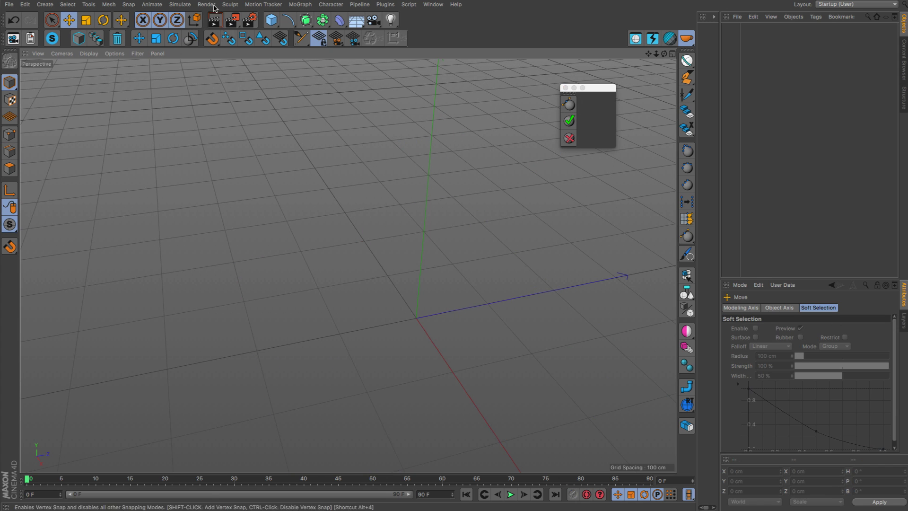
Add a 200 cm cube, display it with shading lines, and divide it into 2 segments per axis.
{"action": "left_click", "coordinate": [273, 20]}
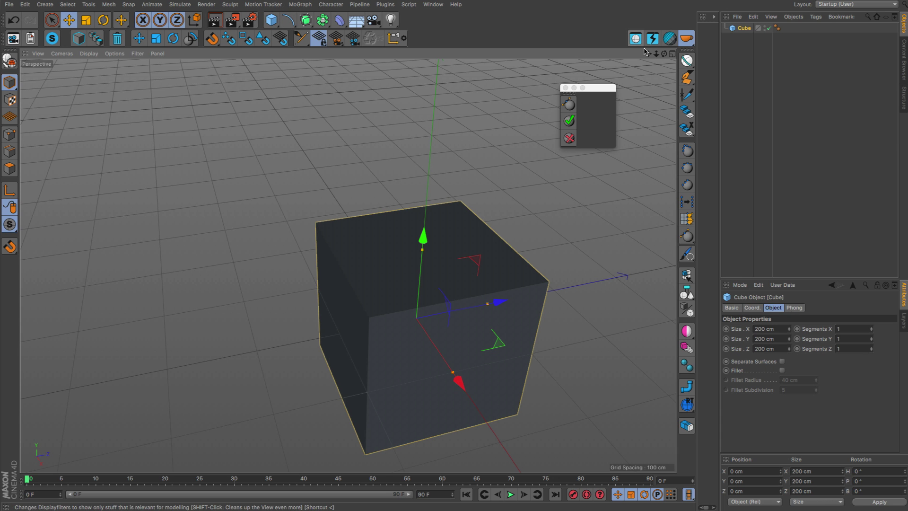
{"action": "key", "text": "n"}
{"action": "key", "text": "b"}
{"action": "left_click", "coordinate": [667, 33]}
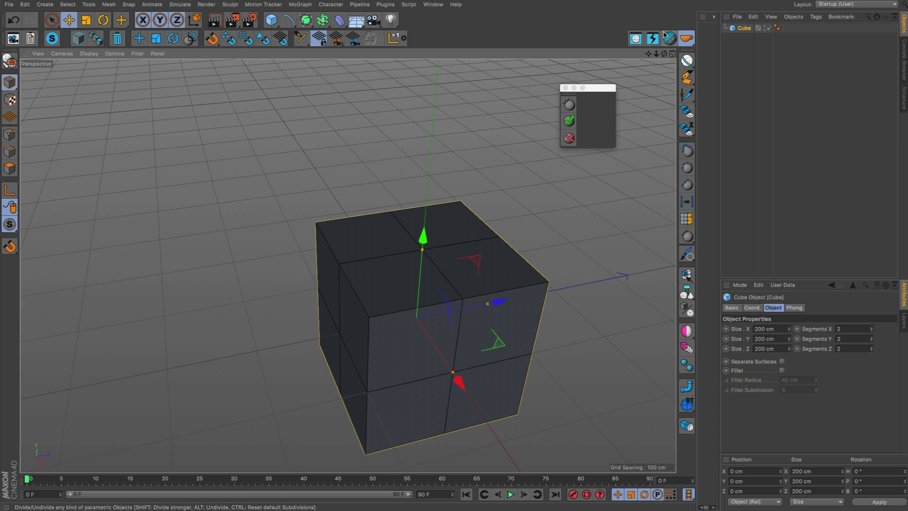
Divide the cube into 11 segments per axis and convert it to an editable polygon object.
{"action": "left_click", "coordinate": [667, 33]}
{"action": "left_click", "coordinate": [666, 34]}
{"action": "left_click", "coordinate": [666, 33]}
{"action": "left_click", "coordinate": [666, 32]}
{"action": "left_click", "coordinate": [667, 33]}
{"action": "left_click", "coordinate": [667, 33]}
{"action": "left_click", "coordinate": [667, 33]}
{"action": "left_click", "coordinate": [667, 34]}
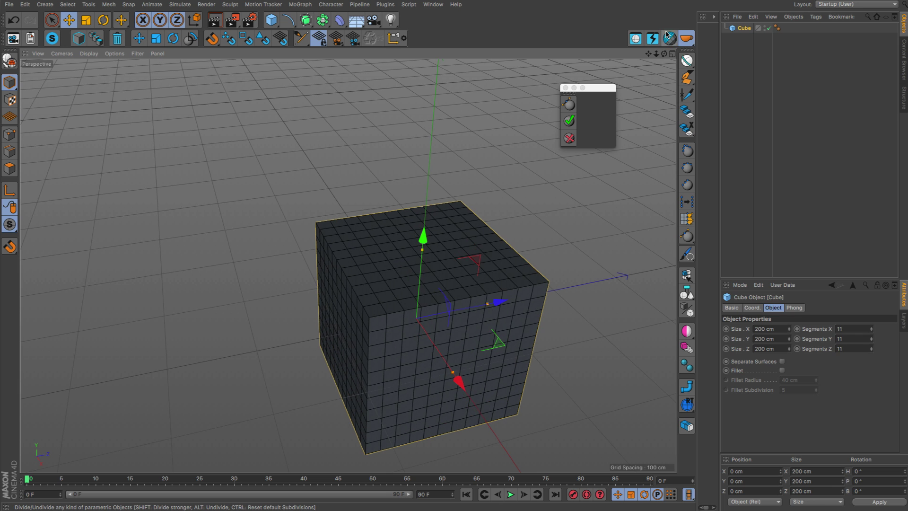
{"action": "left_click", "coordinate": [666, 33]}
{"action": "key", "text": "c"}
{"action": "scroll", "coordinate": [449, 320], "scroll_direction": "up", "scroll_amount": 2}
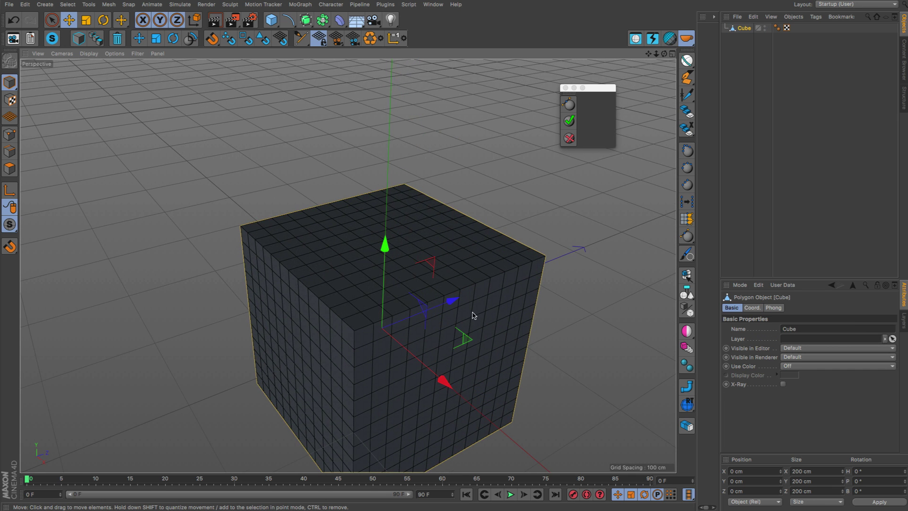
Select all polygons of the cube's top face with Phong Break Selection and convert them to a point selection.
{"action": "key", "text": "u"}
{"action": "key", "text": "n"}
{"action": "left_click", "coordinate": [401, 241]}
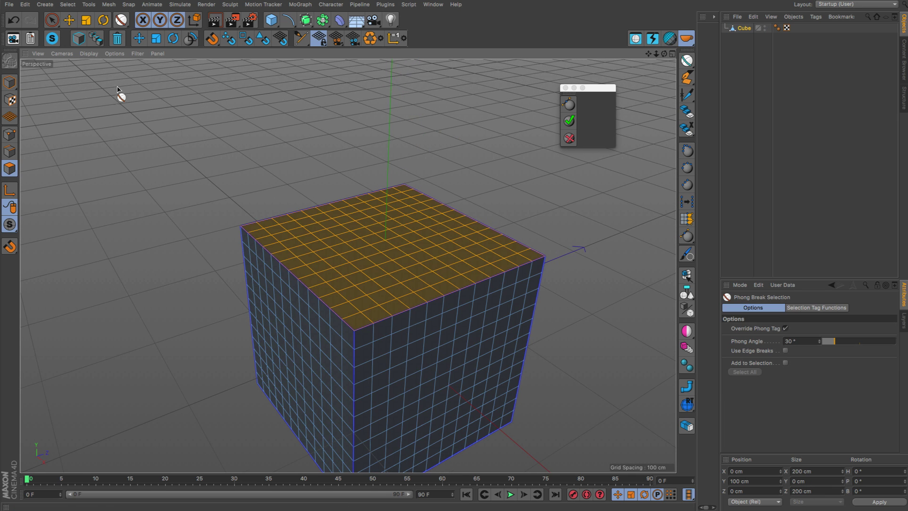
{"action": "left_click", "coordinate": [10, 135], "text": "ctrl"}
{"action": "left_click_drag", "start_coordinate": [477, 264], "coordinate": [406, 199], "text": "alt"}
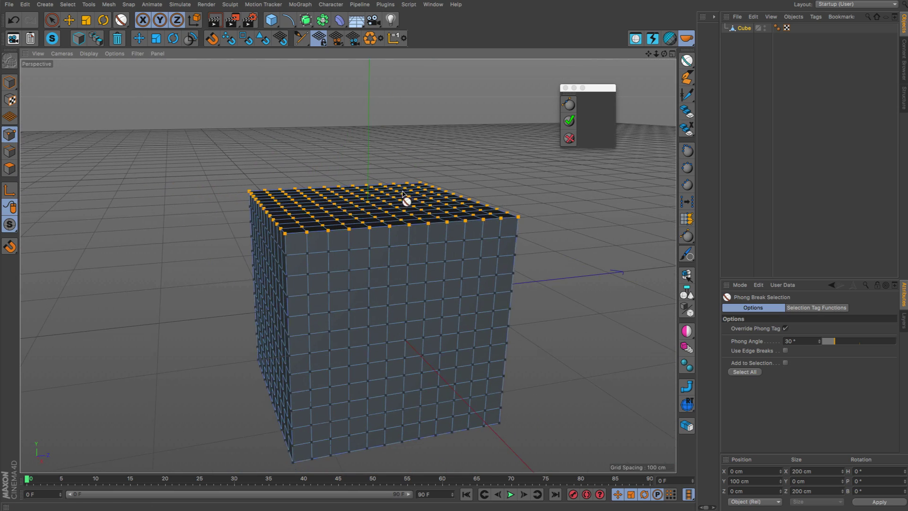
{"action": "key", "text": "ctrl+shift+a"}
{"action": "left_click_drag", "start_coordinate": [599, 92], "coordinate": [612, 86]}
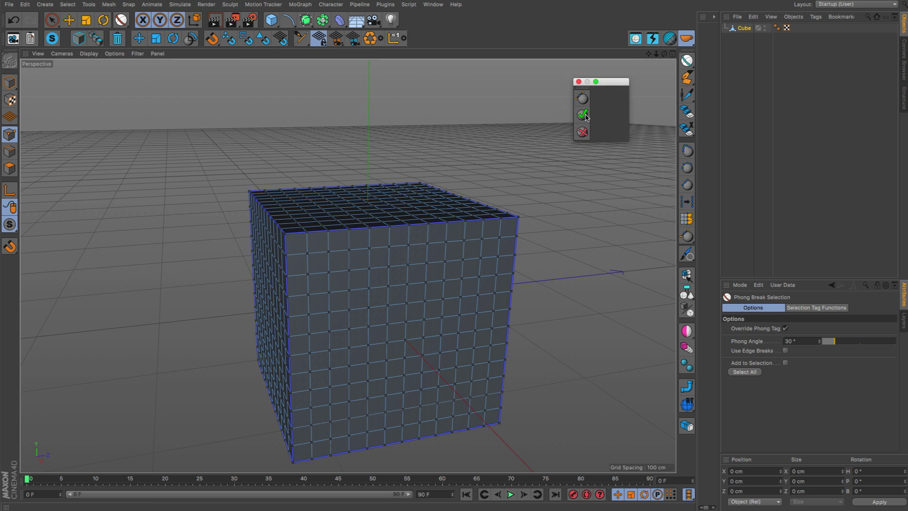
{"action": "mouse_move", "coordinate": [410, 222]}
{"action": "left_mouse_down", "text": "alt"}
{"action": "mouse_move", "coordinate": [406, 213]}
{"action": "mouse_move", "coordinate": [408, 220]}
{"action": "left_mouse_up", "text": "alt"}
{"action": "key", "text": "ctrl+z"}
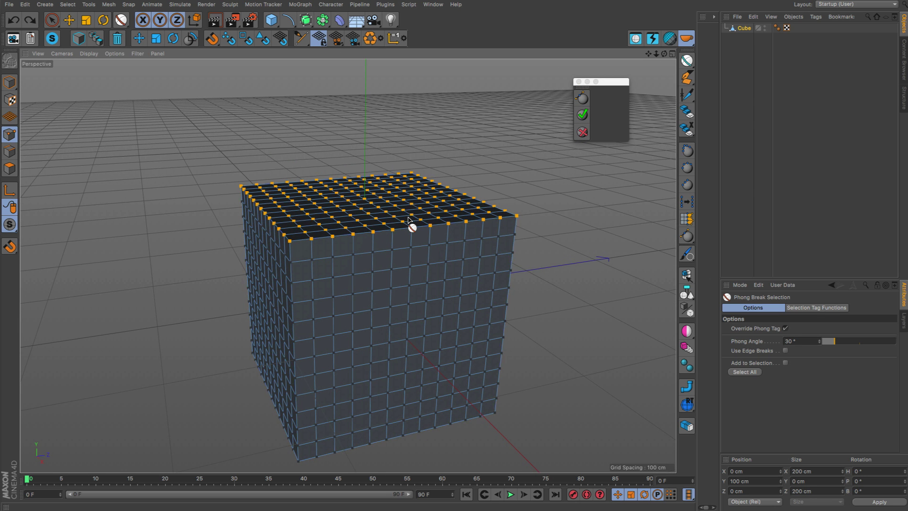
Create a Bezier smooth-edge setup on the cube's front top edge with 3 curvepoints, radius factor 0.2, Precise Spline and Restrict to pointselection.
{"action": "key", "text": "Return"}
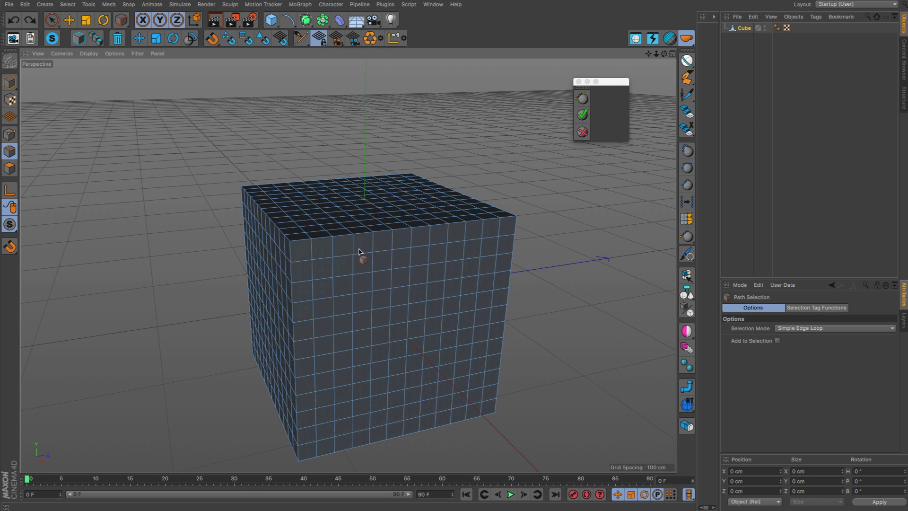
{"action": "left_click", "coordinate": [345, 240]}
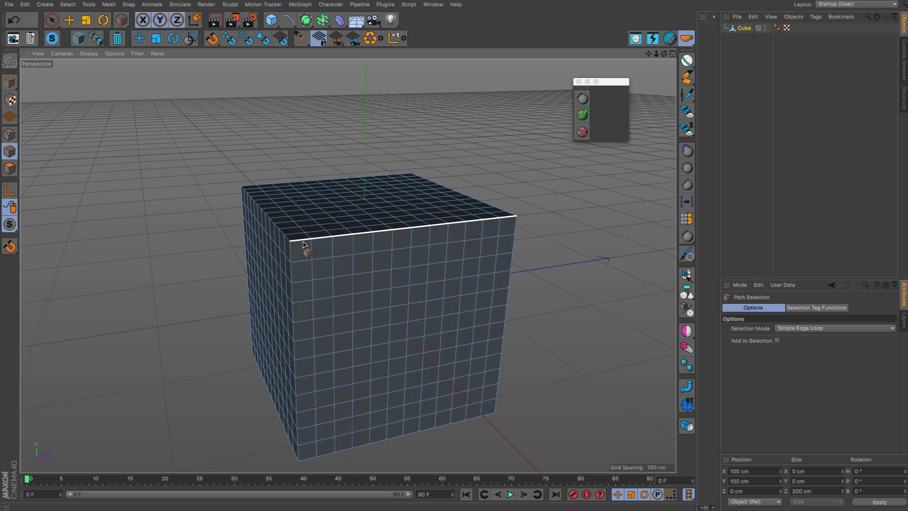
{"action": "left_click_drag", "start_coordinate": [497, 229], "coordinate": [516, 231], "text": "alt"}
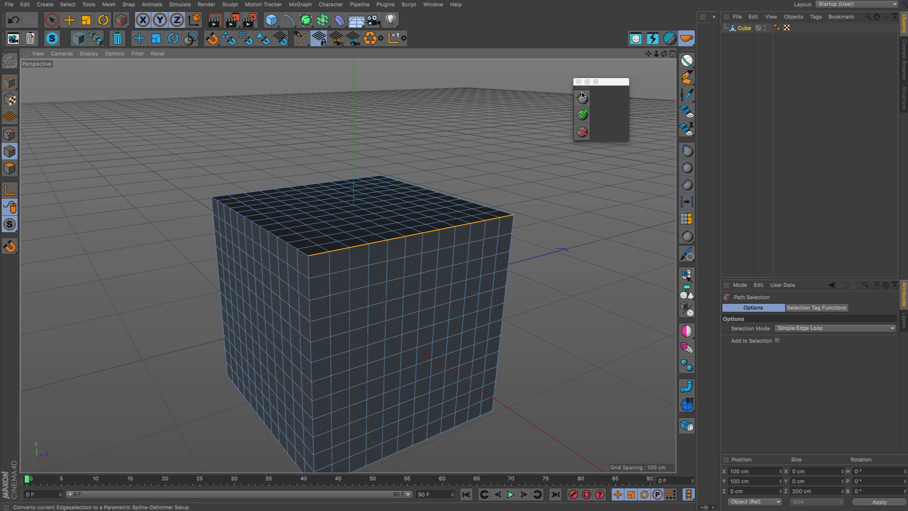
{"action": "left_click", "coordinate": [582, 98]}
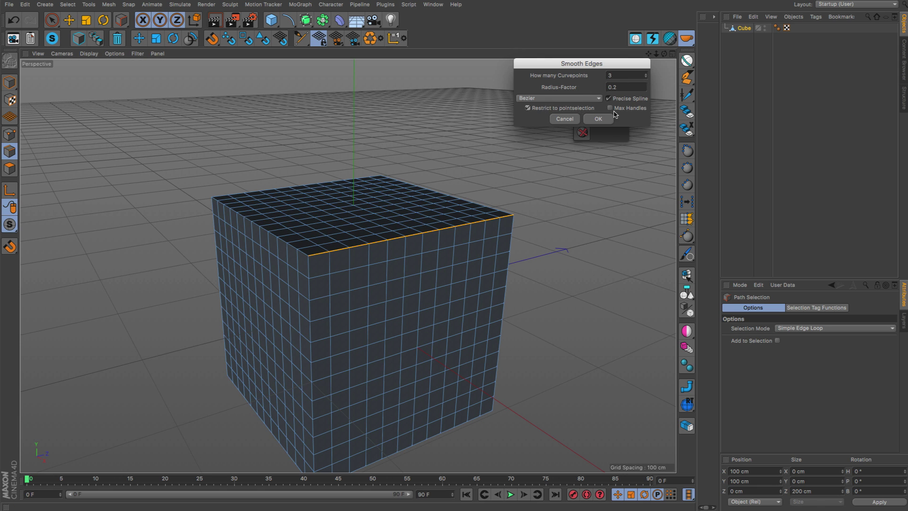
{"action": "left_click", "coordinate": [598, 119]}
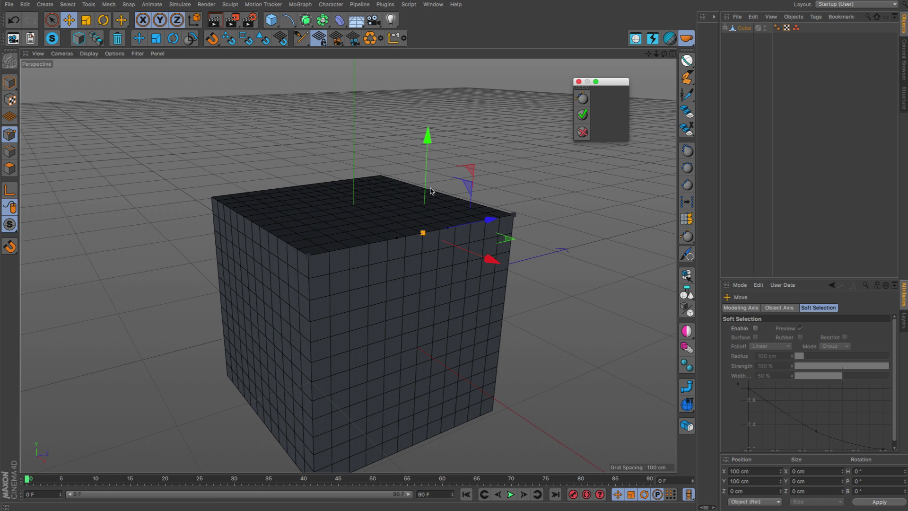
Expand the cube's hierarchy and raise the modifying spline's middle point to about Y 169 cm.
{"action": "left_click", "coordinate": [725, 27]}
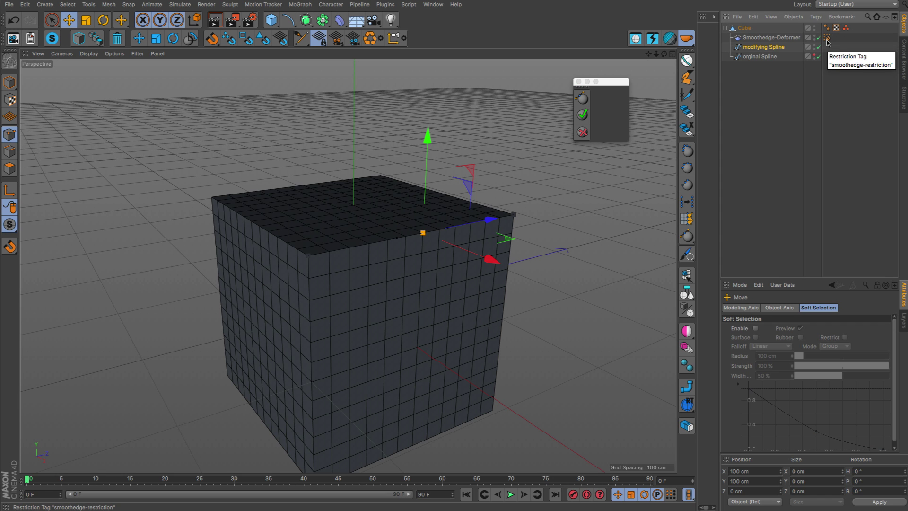
{"action": "left_click_drag", "start_coordinate": [426, 161], "coordinate": [428, 87]}
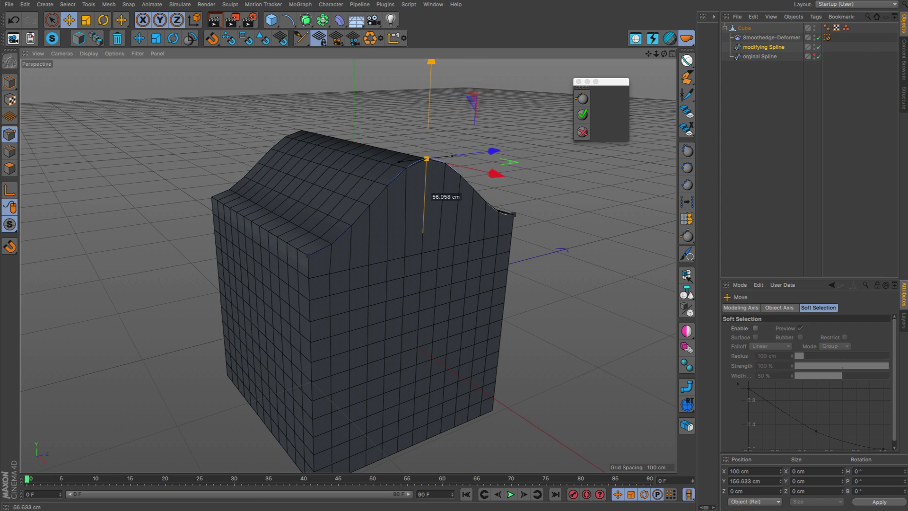
{"action": "left_click_drag", "start_coordinate": [426, 194], "coordinate": [426, 179]}
{"action": "left_click_drag", "start_coordinate": [349, 263], "coordinate": [415, 287], "text": "alt"}
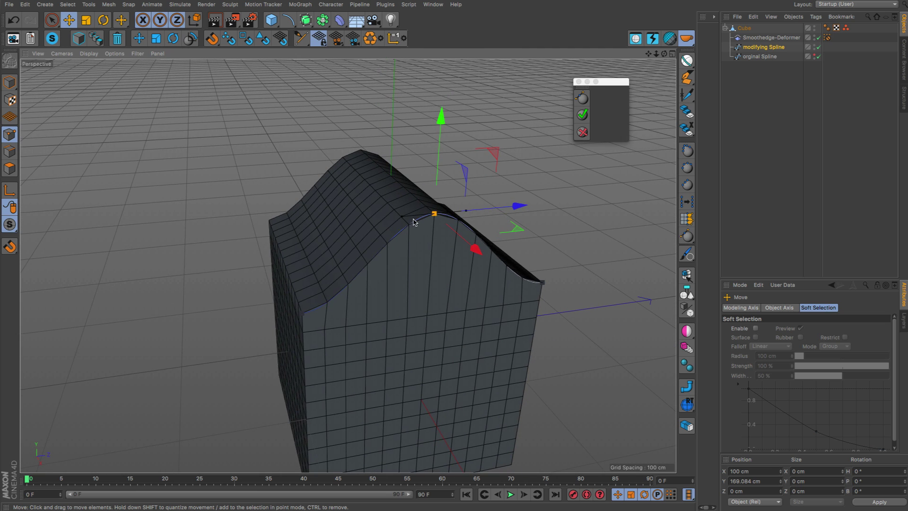
{"action": "left_click_drag", "start_coordinate": [463, 240], "coordinate": [448, 156], "text": "alt"}
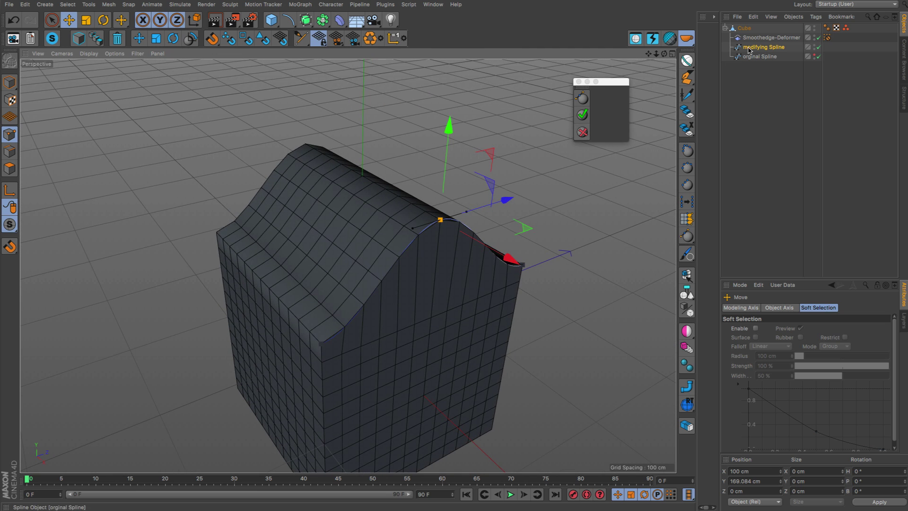
Check the cube's selected points, then raise the modifying spline's middle point to about Y 194 cm.
{"action": "left_click", "coordinate": [748, 30]}
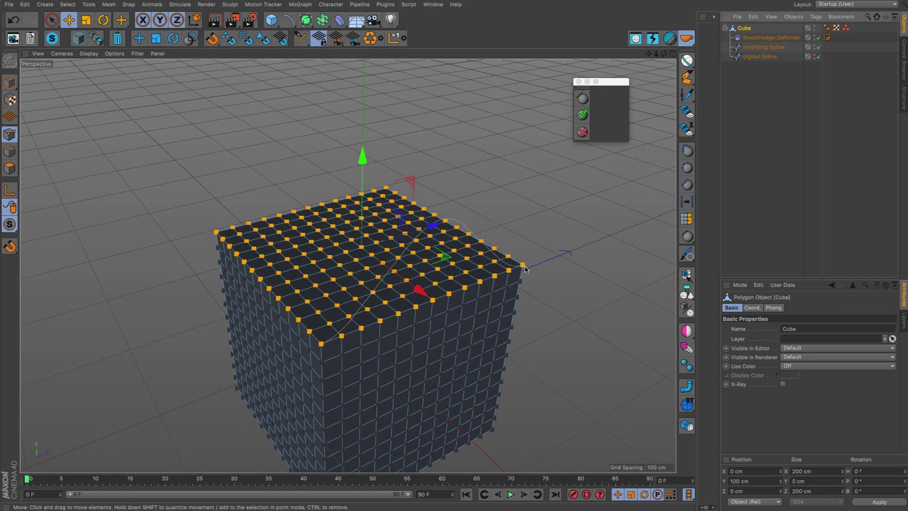
{"action": "left_click", "coordinate": [746, 48]}
{"action": "left_click_drag", "start_coordinate": [430, 223], "coordinate": [316, 169], "text": "alt"}
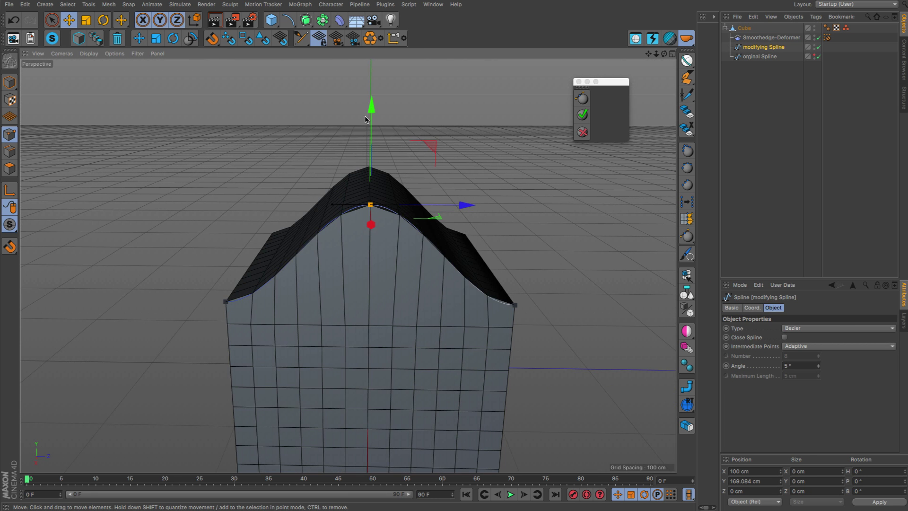
{"action": "left_click_drag", "start_coordinate": [371, 111], "coordinate": [381, 74]}
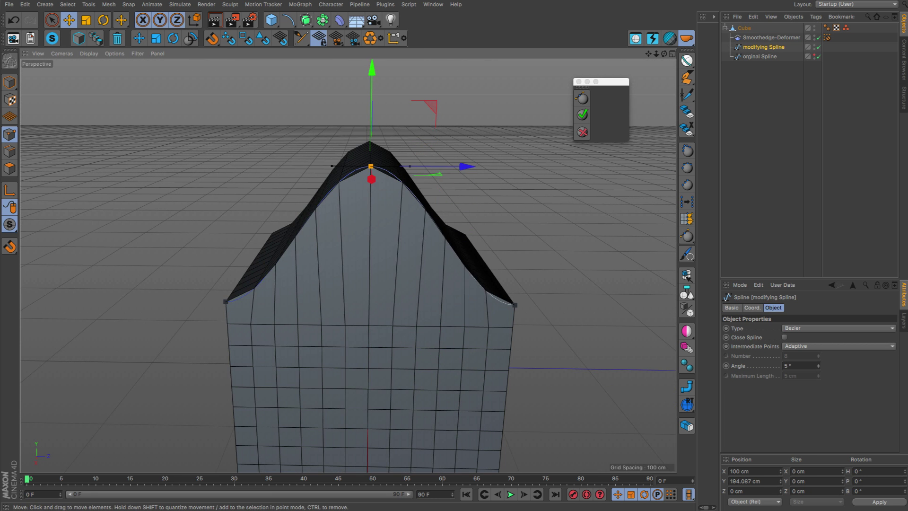
{"action": "left_click_drag", "start_coordinate": [332, 378], "coordinate": [325, 361], "text": "alt"}
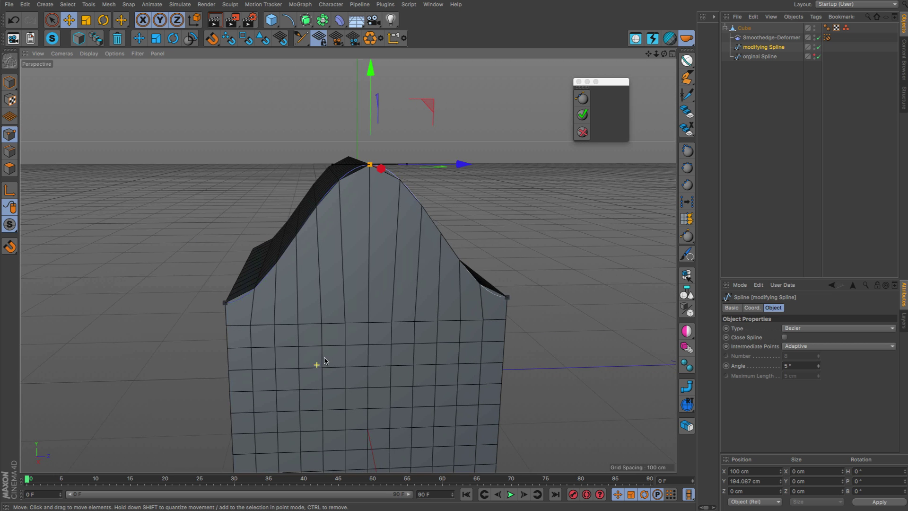
Rotate the tangents of both modifying spline end points so the curve forms a rounded arch.
{"action": "left_click", "coordinate": [226, 303]}
{"action": "key", "text": "r"}
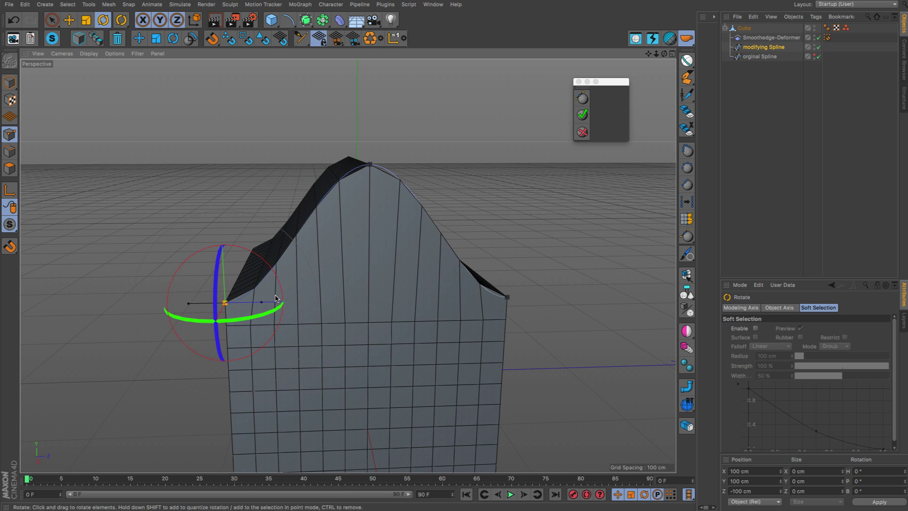
{"action": "left_click_drag", "start_coordinate": [277, 278], "coordinate": [289, 219]}
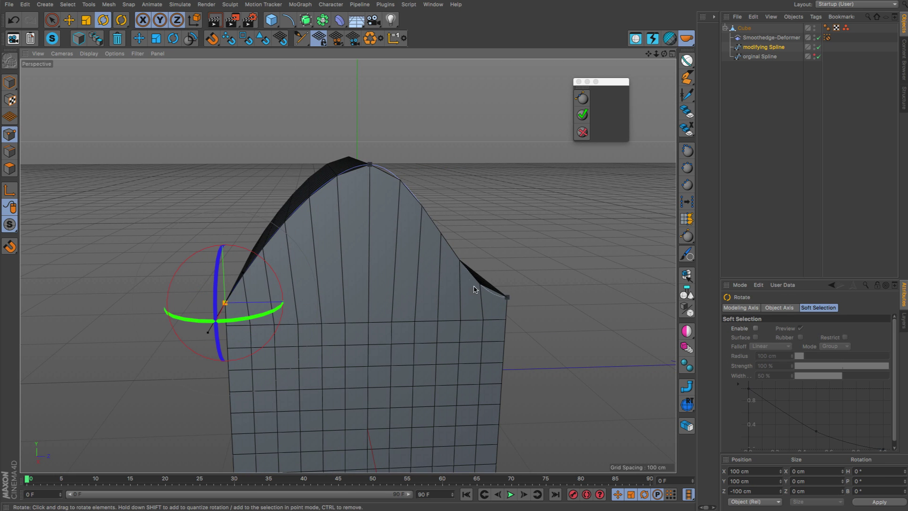
{"action": "left_click", "coordinate": [506, 298]}
{"action": "left_click_drag", "start_coordinate": [456, 258], "coordinate": [537, 183]}
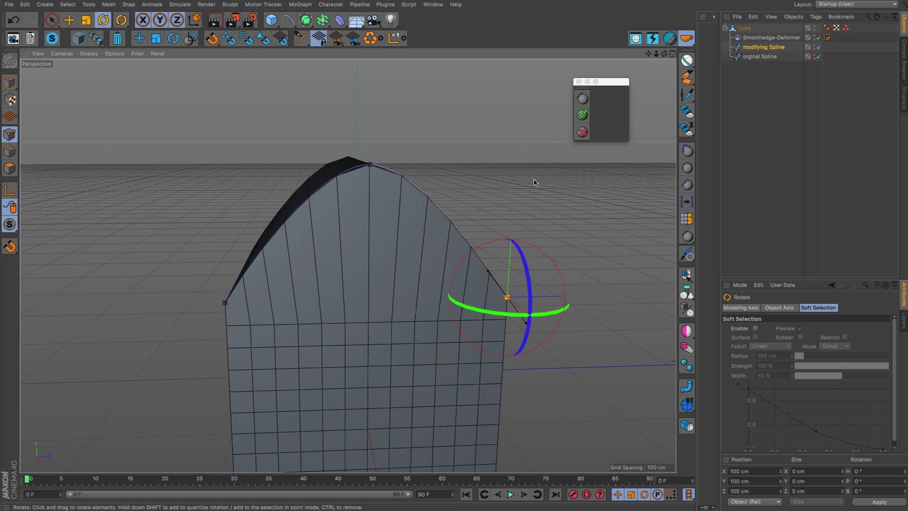
Apply the smooth-edge setup to the cube mesh and inspect the arched shape from several angles.
{"action": "left_click", "coordinate": [583, 117]}
{"action": "left_click_drag", "start_coordinate": [356, 219], "coordinate": [402, 229], "text": "alt"}
{"action": "right_click_drag", "start_coordinate": [402, 229], "coordinate": [320, 264], "text": "alt"}
{"action": "key", "text": "e"}
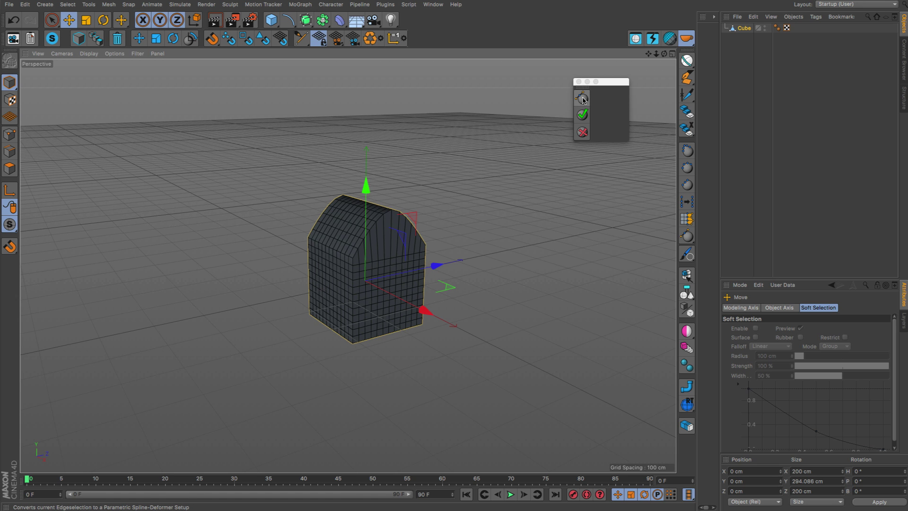
{"action": "right_click_drag", "start_coordinate": [385, 239], "coordinate": [530, 179], "text": "alt"}
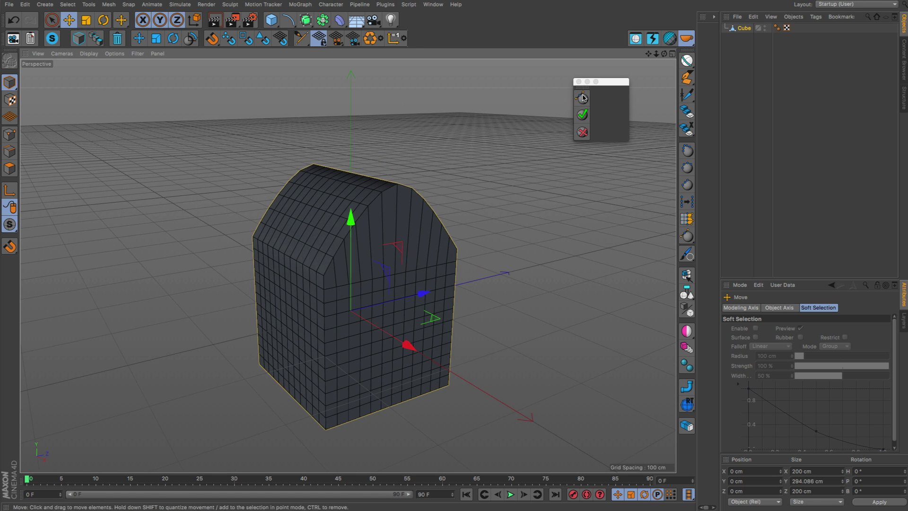
{"action": "left_click_drag", "start_coordinate": [359, 300], "coordinate": [425, 274], "text": "alt"}
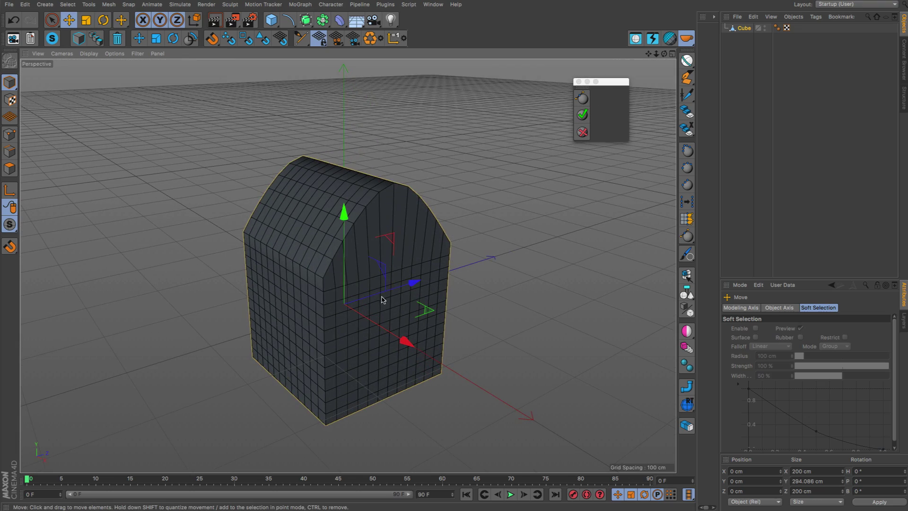
{"action": "left_click_drag", "start_coordinate": [376, 237], "coordinate": [458, 196], "text": "alt"}
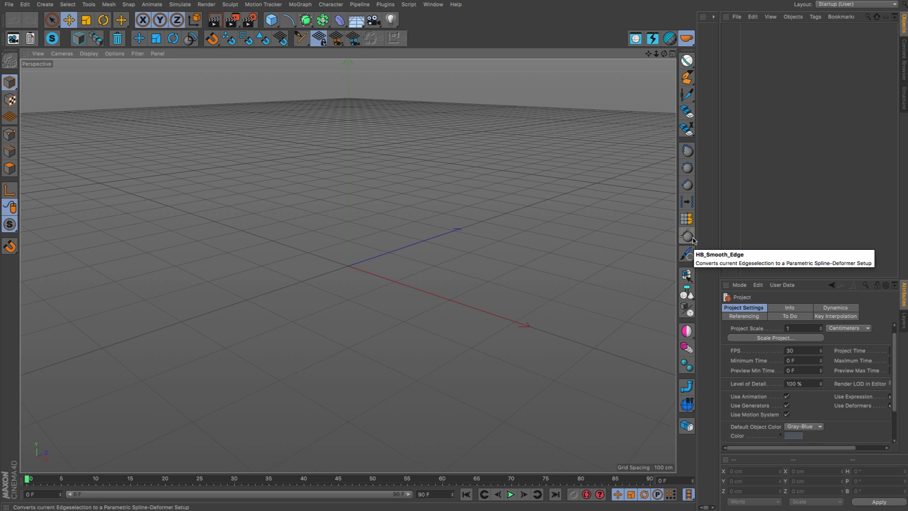
Detach the brush radius scripts as a floating palette and add a 400 cm plane converted to an editable object.
{"action": "left_click", "coordinate": [687, 254]}
{"action": "left_click", "coordinate": [722, 256]}
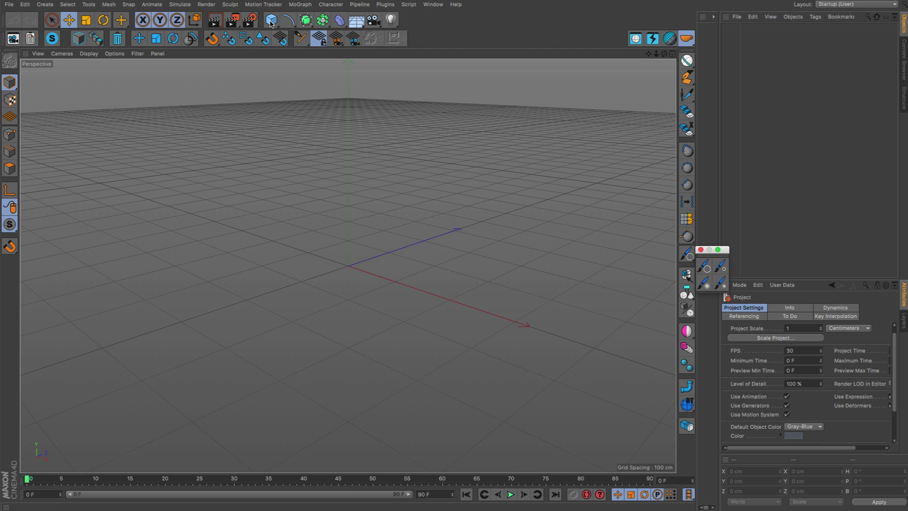
{"action": "left_click_drag", "start_coordinate": [271, 22], "coordinate": [354, 52]}
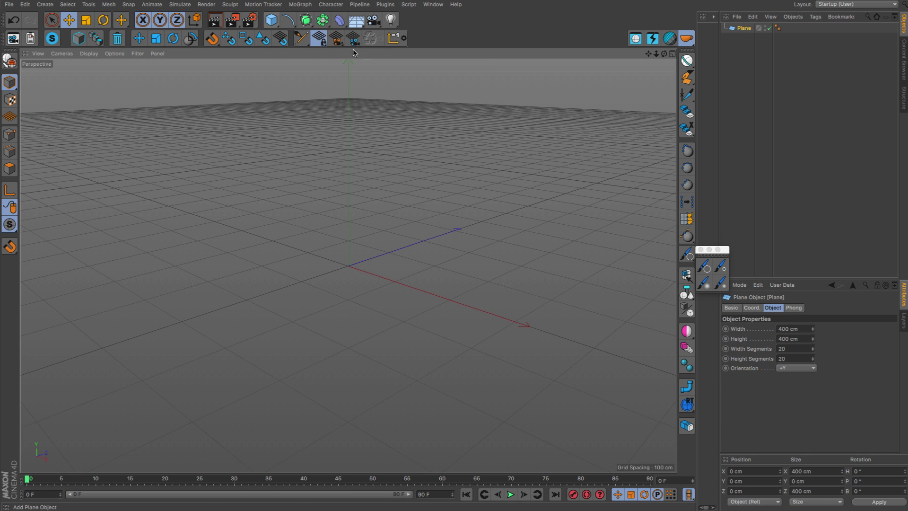
{"action": "key", "text": "h"}
{"action": "key", "text": "c"}
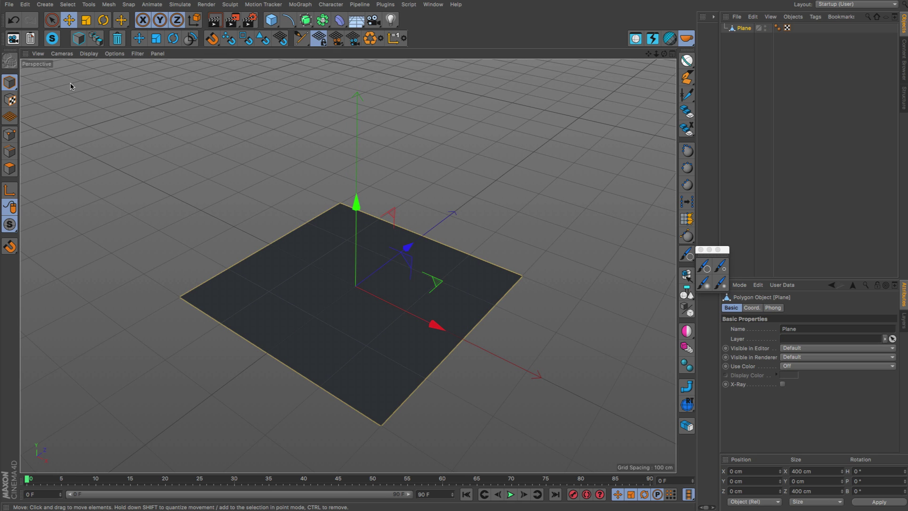
Activate Live Selection in point mode, try the brush radius scripts, and enlarge the selection radius to 102.
{"action": "left_click", "coordinate": [48, 24]}
{"action": "key", "text": "Return"}
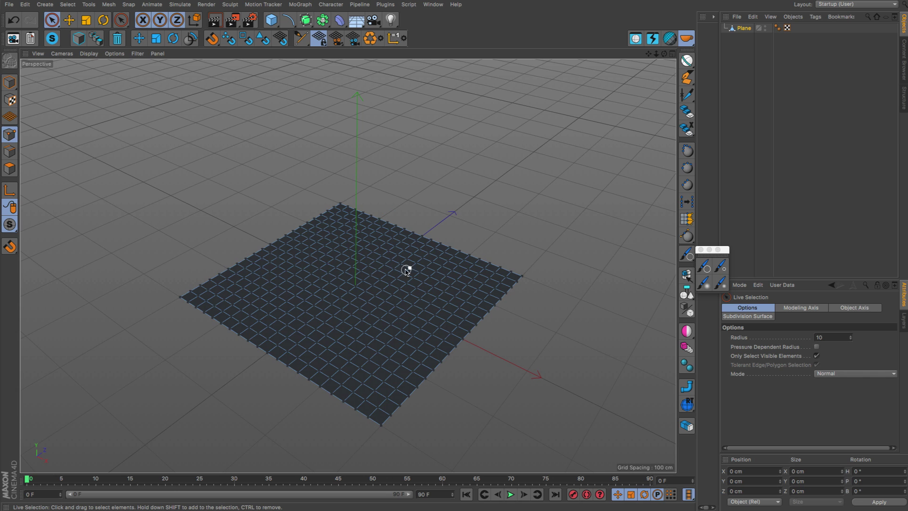
{"action": "left_click", "coordinate": [704, 266]}
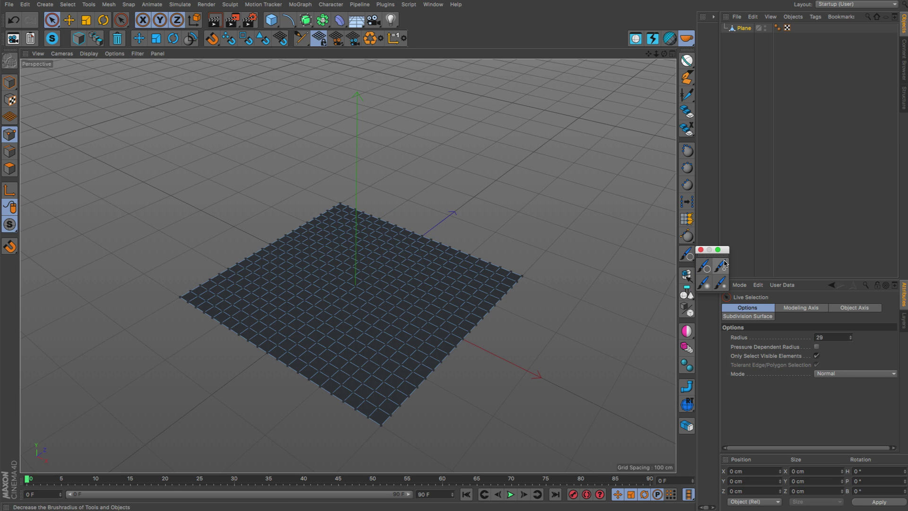
{"action": "left_click", "coordinate": [725, 264]}
{"action": "mouse_move", "coordinate": [385, 264]}
{"action": "left_mouse_down", "text": "alt"}
{"action": "mouse_move", "coordinate": [384, 276]}
{"action": "mouse_move", "coordinate": [436, 227]}
{"action": "mouse_move", "coordinate": [407, 247]}
{"action": "left_mouse_up", "text": "alt"}
{"action": "middle_click_drag", "start_coordinate": [408, 247], "coordinate": [445, 247]}
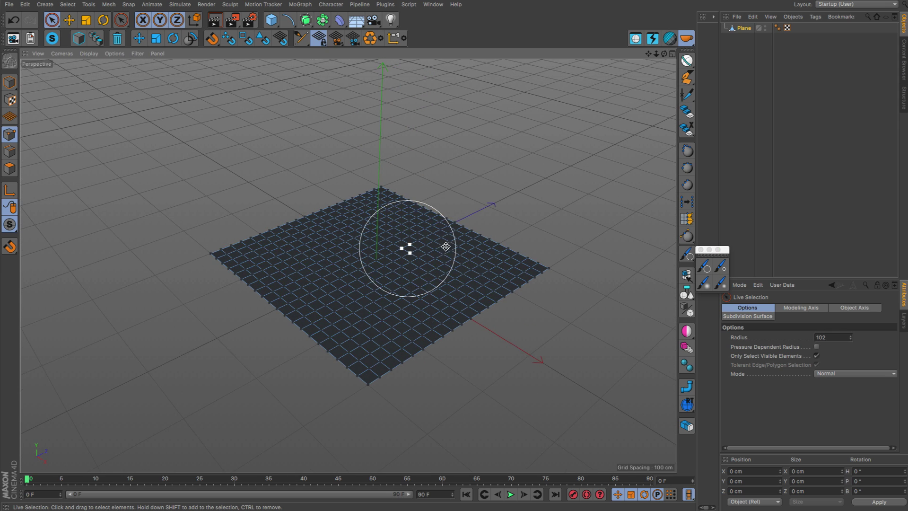
Preview the enlarged brush over the plane, then select a single point near its back edge at X -20, Z 160 cm for moving.
{"action": "mouse_move", "coordinate": [316, 209]}
{"action": "left_mouse_down"}
{"action": "mouse_move", "coordinate": [517, 249]}
{"action": "mouse_move", "coordinate": [559, 246]}
{"action": "left_mouse_up"}
{"action": "left_click", "coordinate": [599, 216]}
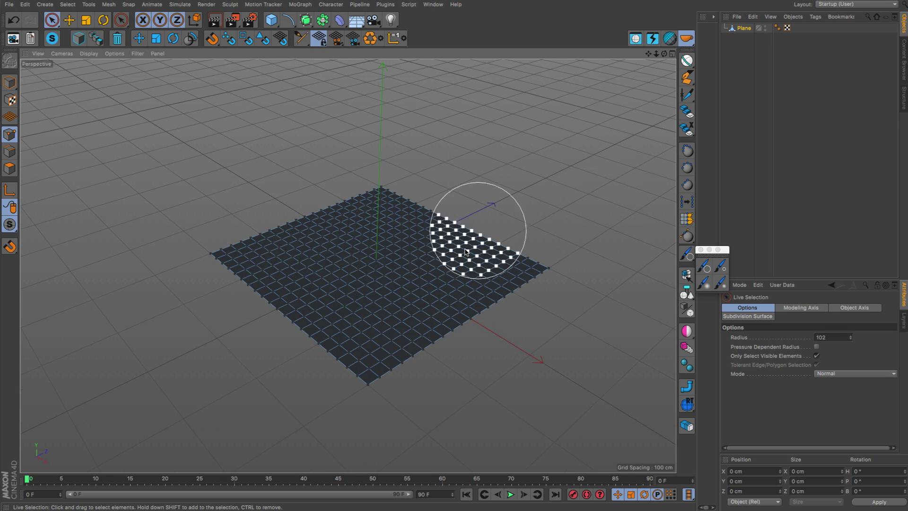
{"action": "left_click_drag", "start_coordinate": [467, 252], "coordinate": [468, 248], "text": "alt"}
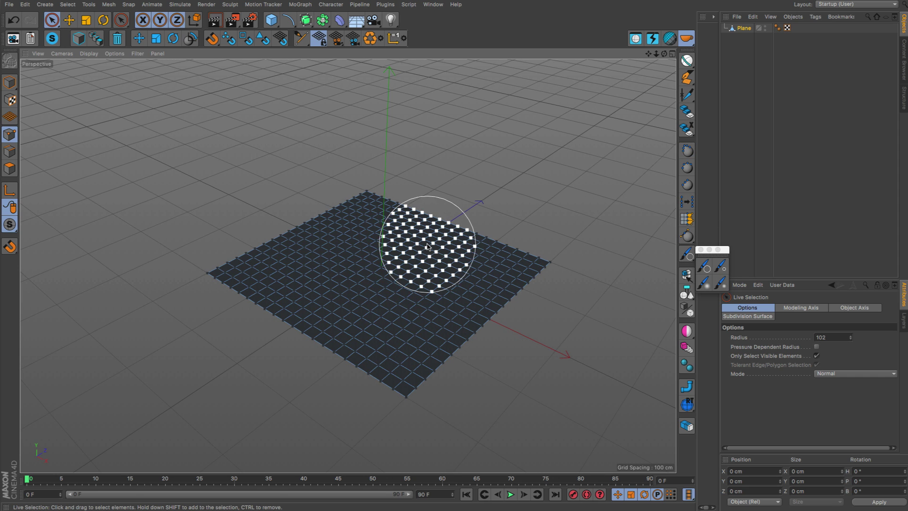
{"action": "key", "text": "e"}
{"action": "left_click", "coordinate": [429, 228]}
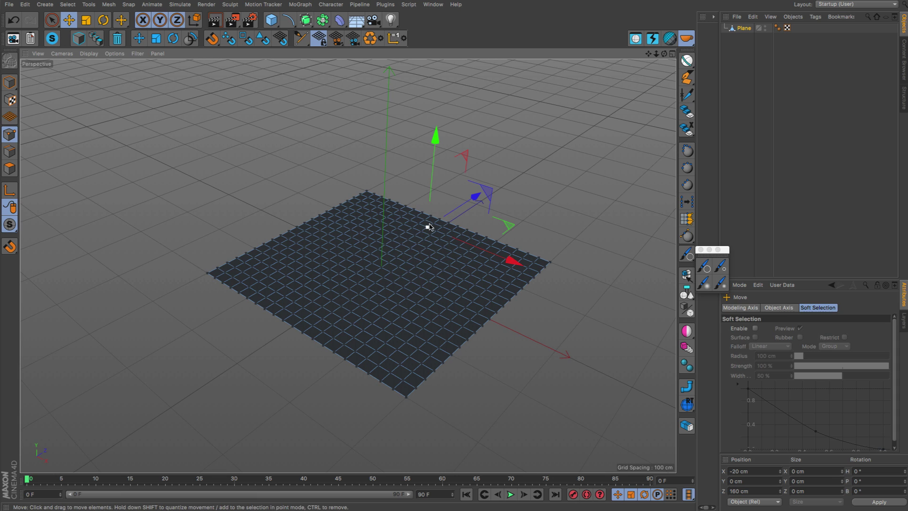
Enable soft selection for the chosen point and try the brush radius scripts, enlarging the falloff to 506.25 cm and reducing it to 65.61 cm.
{"action": "left_click", "coordinate": [687, 151]}
{"action": "left_click", "coordinate": [707, 269]}
{"action": "left_click", "coordinate": [706, 270]}
{"action": "left_click", "coordinate": [706, 270]}
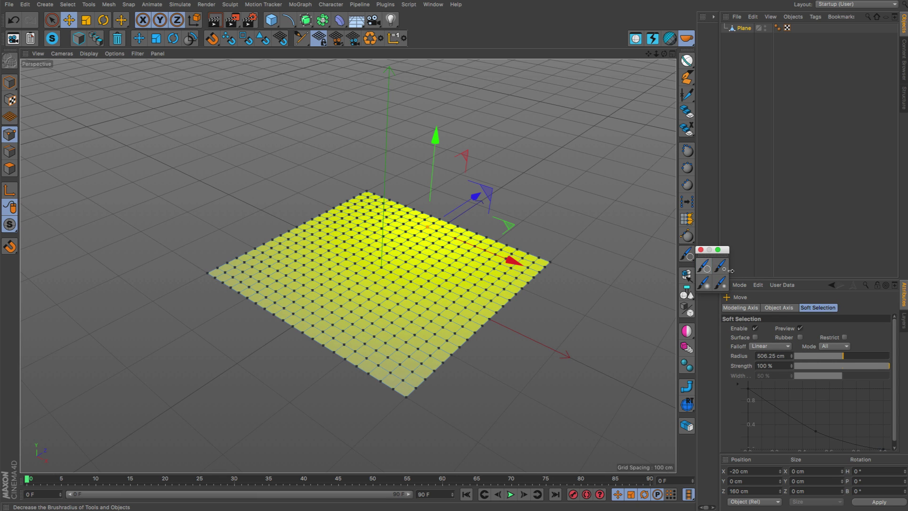
{"action": "left_click", "coordinate": [721, 267]}
{"action": "left_click", "coordinate": [721, 268]}
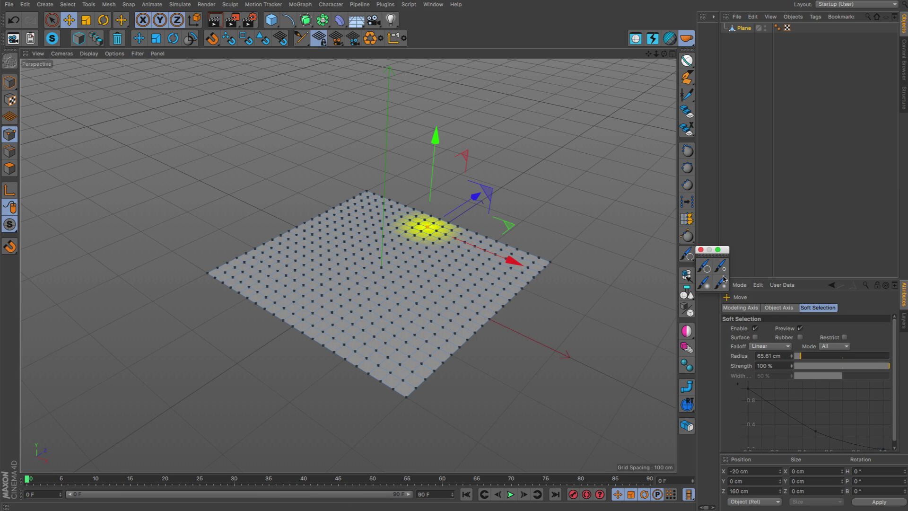
Enlarge the soft selection radius to about 332 cm and pull the point up to about Y 153, Z 268 cm.
{"action": "left_click", "coordinate": [705, 268]}
{"action": "left_click", "coordinate": [705, 268]}
{"action": "left_click", "coordinate": [706, 269]}
{"action": "left_click", "coordinate": [705, 269]}
{"action": "left_click_drag", "start_coordinate": [445, 269], "coordinate": [457, 169]}
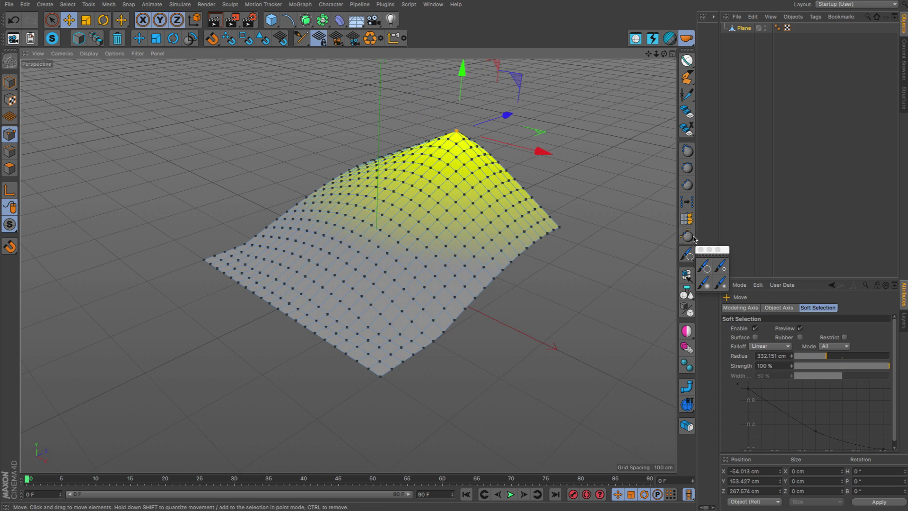
Disable soft selection, select the simple edge loop running through the plane's hump, and apply the smooth-edge setup to it.
{"action": "left_click", "coordinate": [756, 329]}
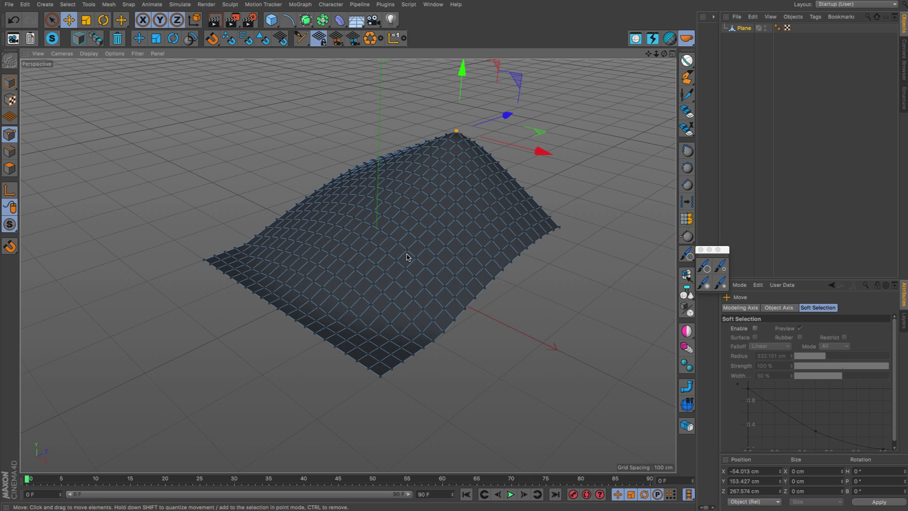
{"action": "key", "text": "u"}
{"action": "key", "text": "m"}
{"action": "left_click", "coordinate": [377, 229]}
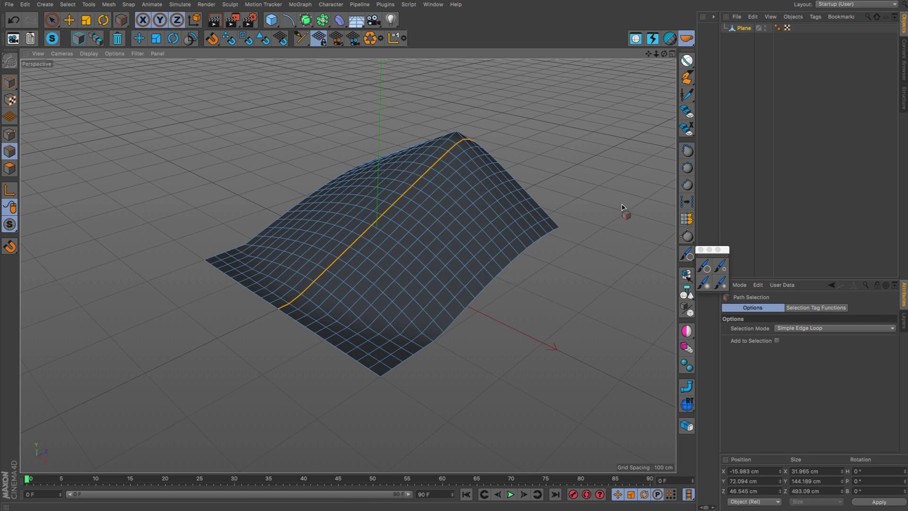
{"action": "left_click", "coordinate": [688, 238]}
{"action": "left_click", "coordinate": [710, 267]}
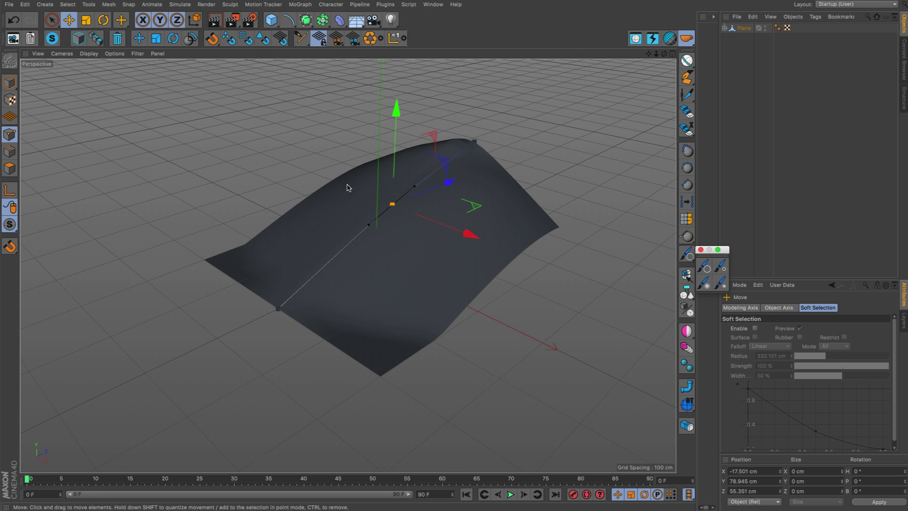
Pull the middle spline point up to about Y 269 cm and vary the smooth-edge radius with the brush radius scripts.
{"action": "left_click_drag", "start_coordinate": [386, 318], "coordinate": [368, 184]}
{"action": "left_click_drag", "start_coordinate": [412, 285], "coordinate": [496, 265], "text": "alt"}
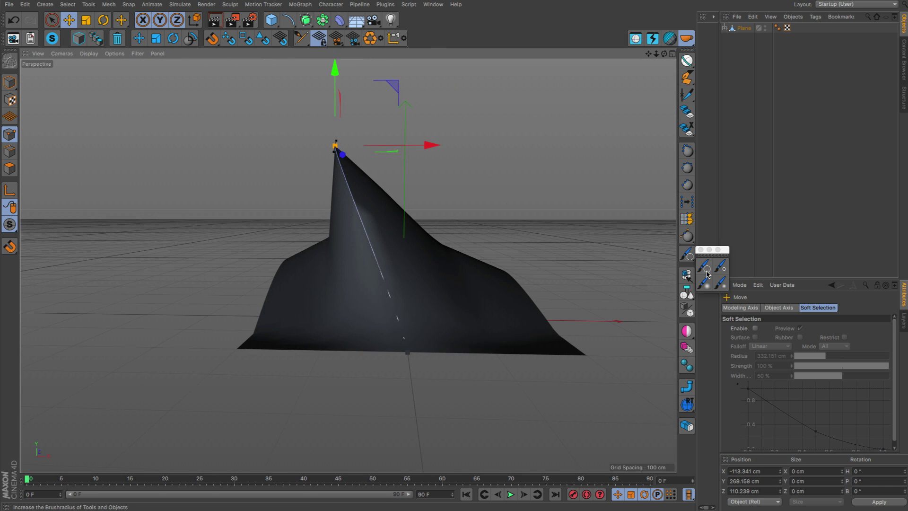
{"action": "left_click", "coordinate": [705, 268]}
{"action": "left_click", "coordinate": [722, 267]}
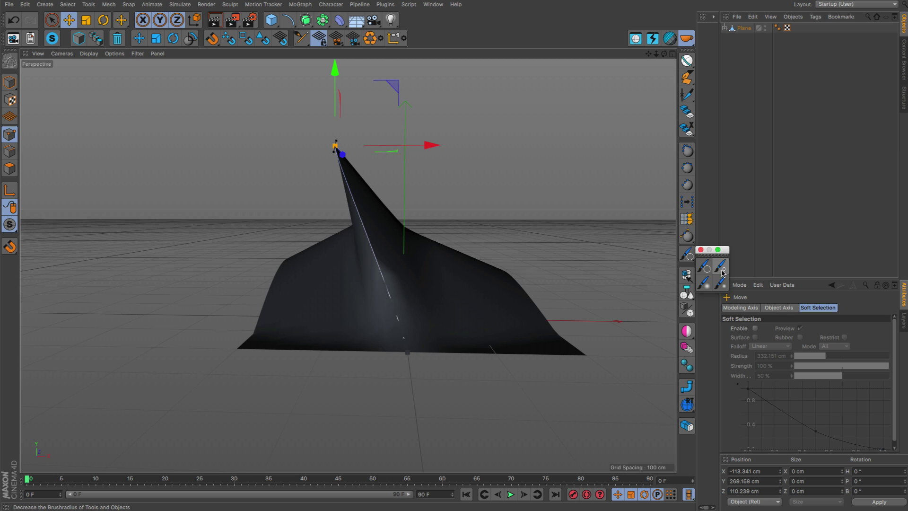
{"action": "left_click", "coordinate": [705, 268]}
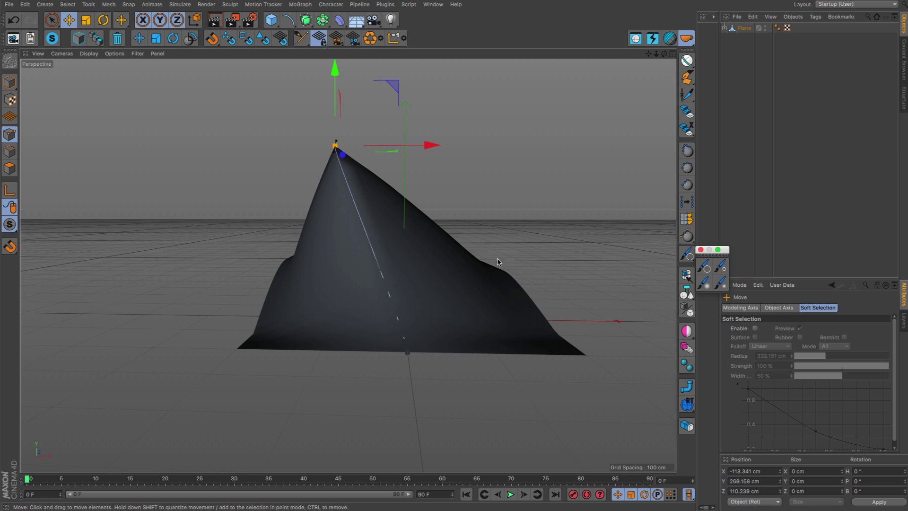
Inspect the Smoothedge-Deformer's properties and move the modifying Spline's peak point to about X -5, Y 324 cm.
{"action": "left_click", "coordinate": [725, 28]}
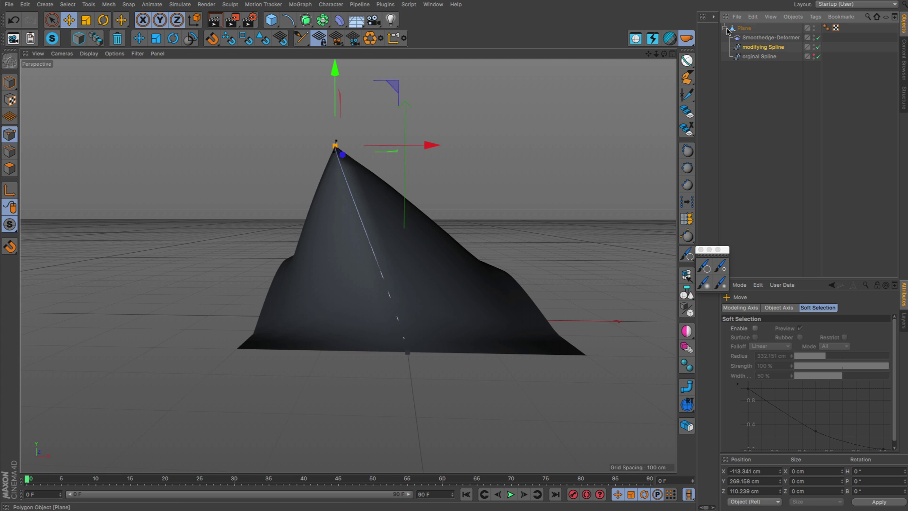
{"action": "left_click", "coordinate": [754, 39]}
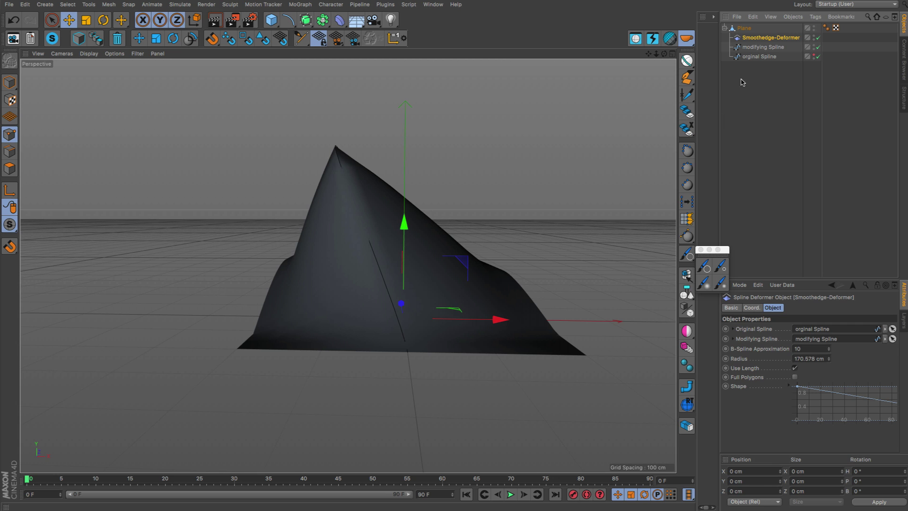
{"action": "left_click", "coordinate": [763, 47]}
{"action": "left_click_drag", "start_coordinate": [527, 187], "coordinate": [593, 152]}
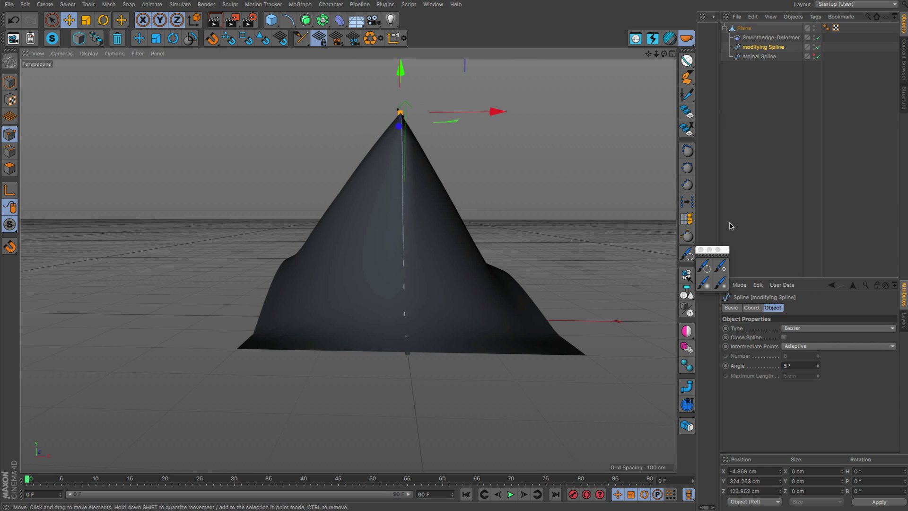
Widen and narrow the deformation around the raised peak with the brush radius scripts.
{"action": "left_click", "coordinate": [704, 267]}
{"action": "left_click", "coordinate": [704, 267]}
{"action": "left_click", "coordinate": [719, 270]}
{"action": "left_click", "coordinate": [719, 270]}
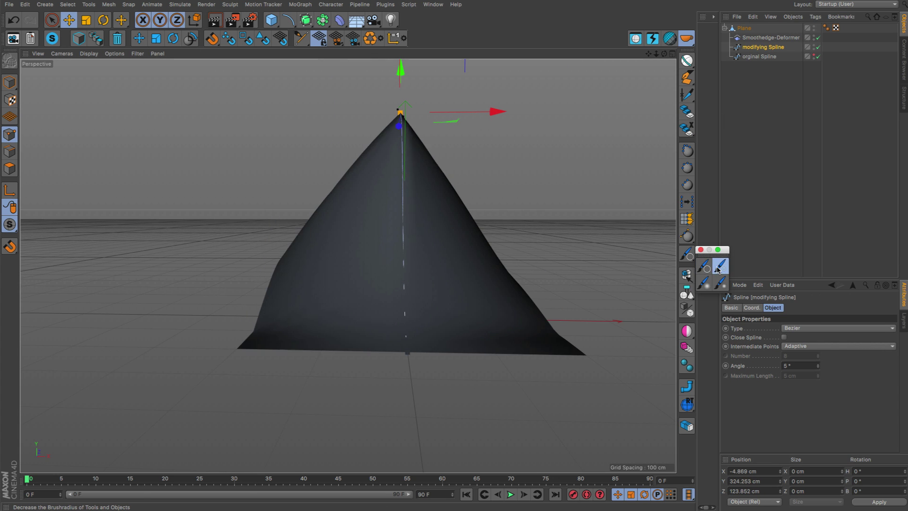
{"action": "left_click", "coordinate": [719, 270]}
Move the brush script palette over the viewport and cycle the deformer's radius between broad and narrow, ending on a wider falloff.
{"action": "mouse_move", "coordinate": [725, 247]}
{"action": "left_mouse_down"}
{"action": "mouse_move", "coordinate": [748, 215]}
{"action": "mouse_move", "coordinate": [655, 128]}
{"action": "left_mouse_up"}
{"action": "left_click", "coordinate": [636, 150]}
{"action": "left_click", "coordinate": [639, 150]}
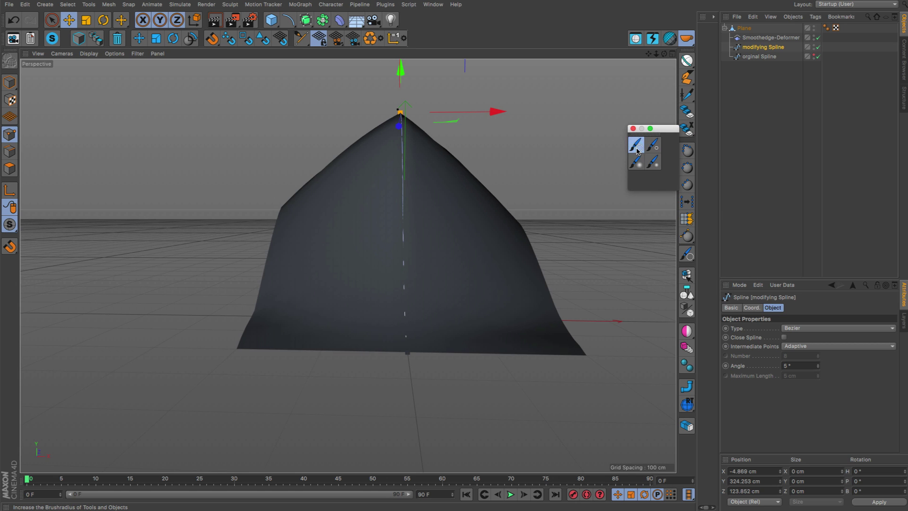
{"action": "left_click", "coordinate": [637, 150]}
{"action": "left_click", "coordinate": [638, 150]}
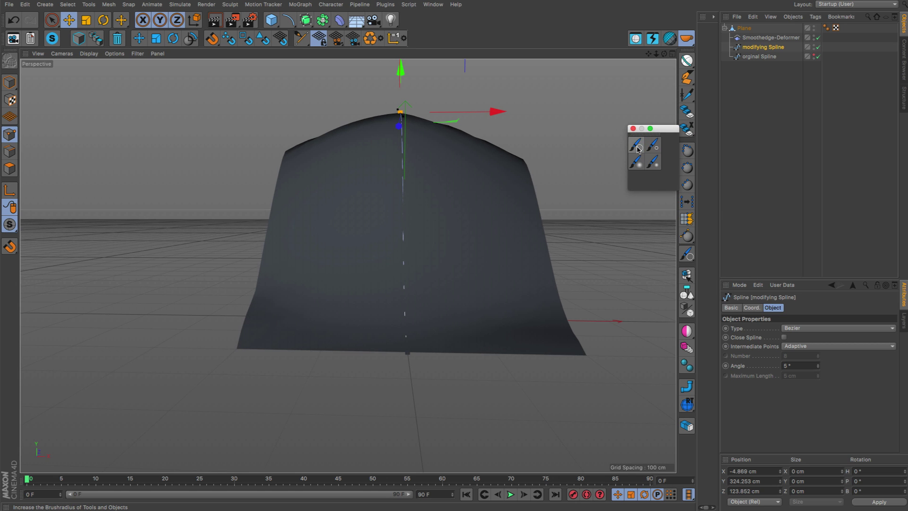
{"action": "left_click", "coordinate": [637, 150]}
{"action": "left_click", "coordinate": [655, 149]}
{"action": "left_click", "coordinate": [655, 149]}
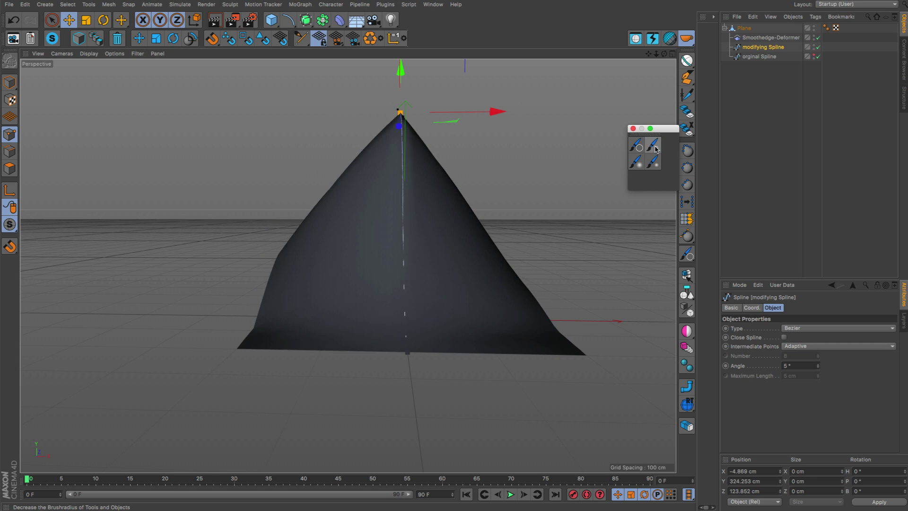
{"action": "left_click", "coordinate": [655, 148]}
{"action": "left_click", "coordinate": [643, 150]}
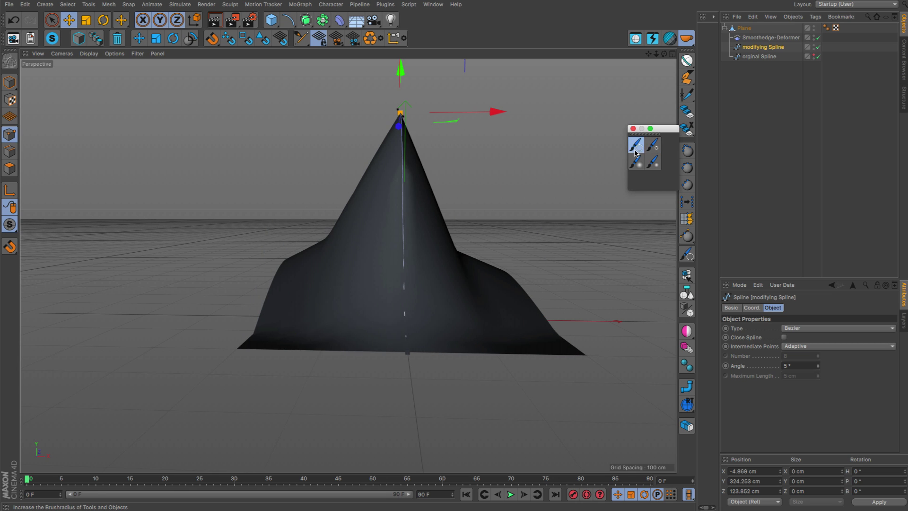
{"action": "left_click", "coordinate": [643, 149]}
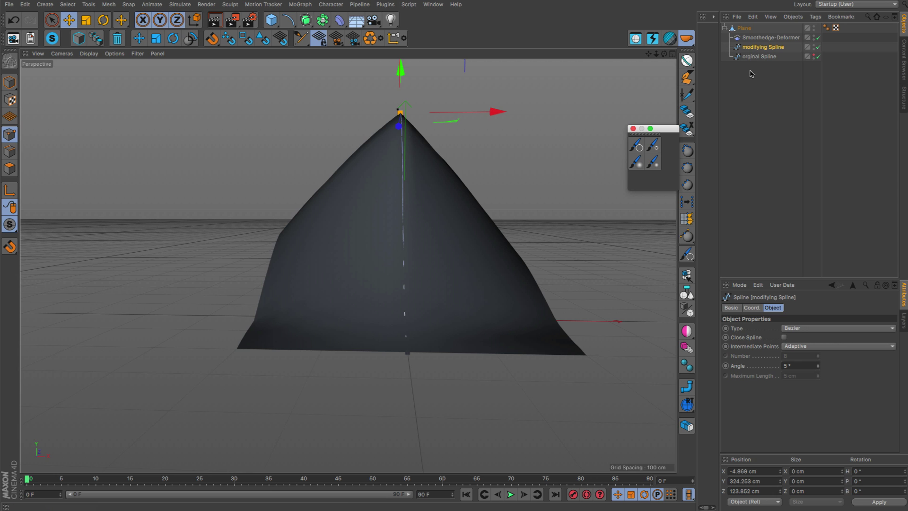
Delete the Smoothedge-Deformer with both its splines and select the Plane object.
{"action": "left_click_drag", "start_coordinate": [751, 74], "coordinate": [747, 43]}
{"action": "key", "text": "Delete"}
{"action": "left_click", "coordinate": [744, 30]}
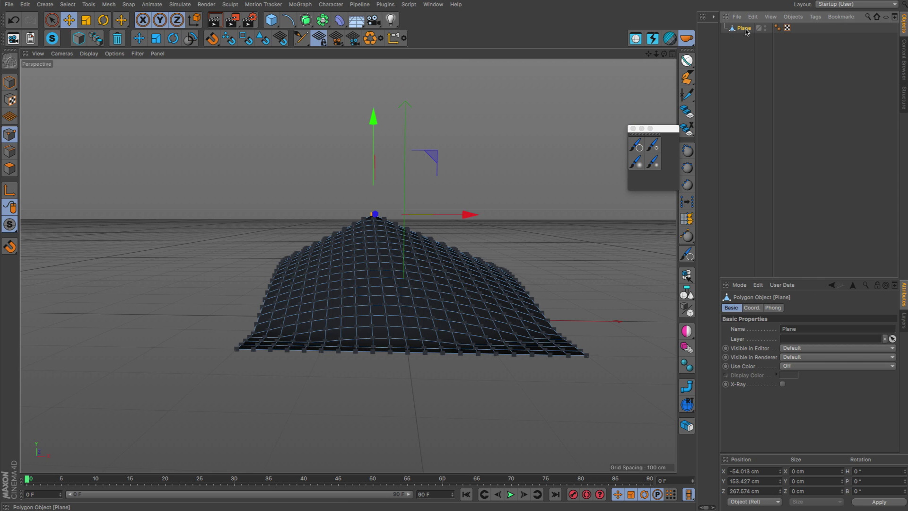
Deform the plane's mesh with the Magnet tool at 100 cm radius, testing the scripts that increase and decrease the tool's strength.
{"action": "key", "text": "m"}
{"action": "key", "text": "i"}
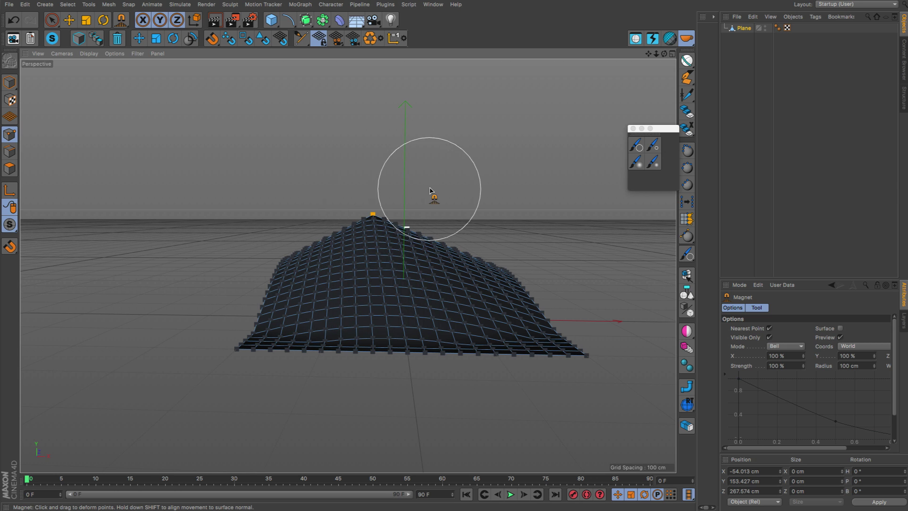
{"action": "mouse_move", "coordinate": [415, 229]}
{"action": "left_mouse_down"}
{"action": "mouse_move", "coordinate": [399, 218]}
{"action": "mouse_move", "coordinate": [430, 114]}
{"action": "mouse_move", "coordinate": [468, 187]}
{"action": "mouse_move", "coordinate": [509, 177]}
{"action": "left_mouse_up"}
{"action": "left_click", "coordinate": [637, 168]}
{"action": "left_click", "coordinate": [652, 163]}
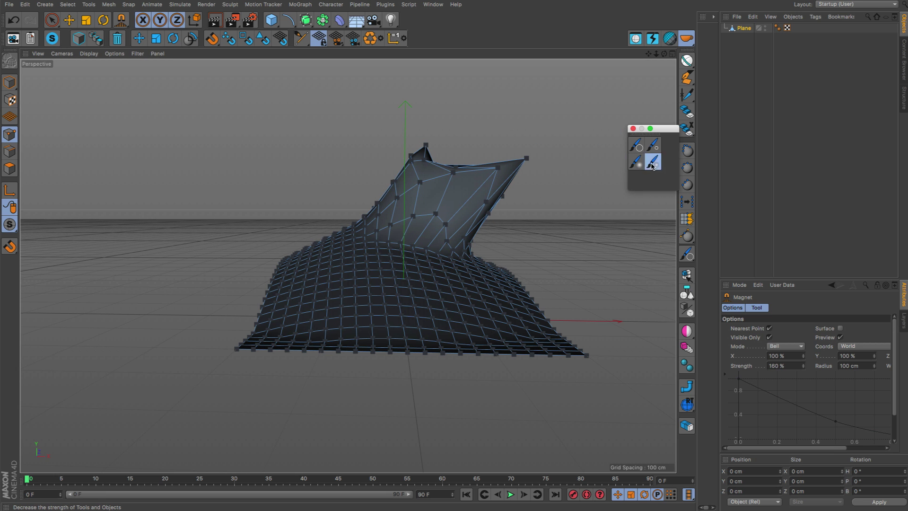
{"action": "left_click", "coordinate": [652, 164]}
{"action": "mouse_move", "coordinate": [324, 234]}
{"action": "left_mouse_down"}
{"action": "mouse_move", "coordinate": [341, 193]}
{"action": "mouse_move", "coordinate": [311, 196]}
{"action": "left_mouse_up"}
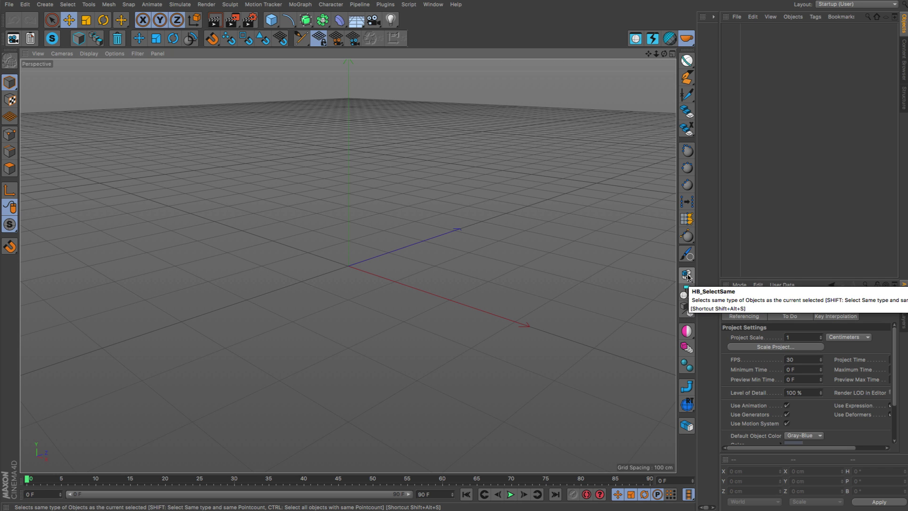
Add a cube primitive to the empty scene for trying the HB_SelectSame script.
{"action": "left_click_drag", "start_coordinate": [272, 20], "coordinate": [353, 35]}
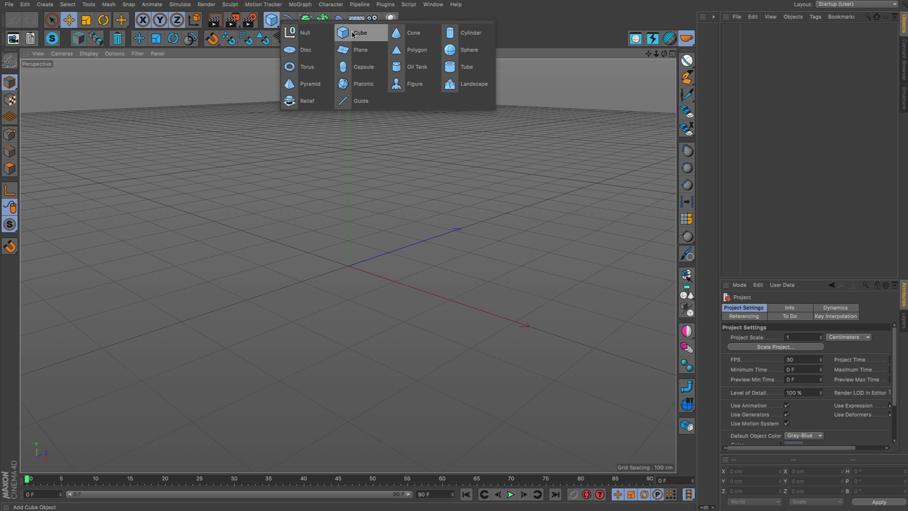
Add a cube and place a duplicate of it about 360 cm along the X axis.
{"action": "left_click", "coordinate": [352, 34]}
{"action": "left_click_drag", "start_coordinate": [378, 209], "coordinate": [466, 251], "text": "alt"}
{"action": "right_click_drag", "start_coordinate": [466, 251], "coordinate": [378, 254], "text": "alt"}
{"action": "middle_click_drag", "start_coordinate": [410, 253], "coordinate": [358, 212], "text": "alt"}
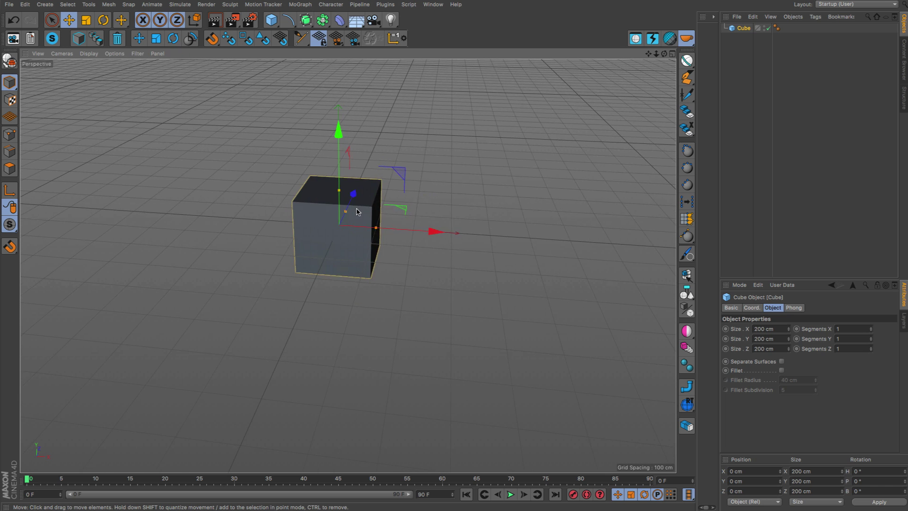
{"action": "left_click_drag", "start_coordinate": [358, 212], "coordinate": [494, 221], "text": "ctrl"}
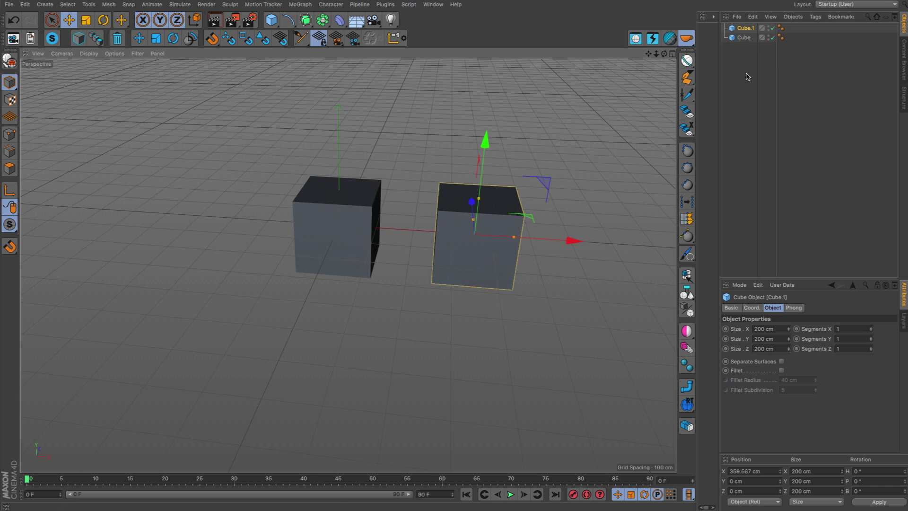
{"action": "left_click_drag", "start_coordinate": [658, 231], "coordinate": [644, 213], "text": "alt"}
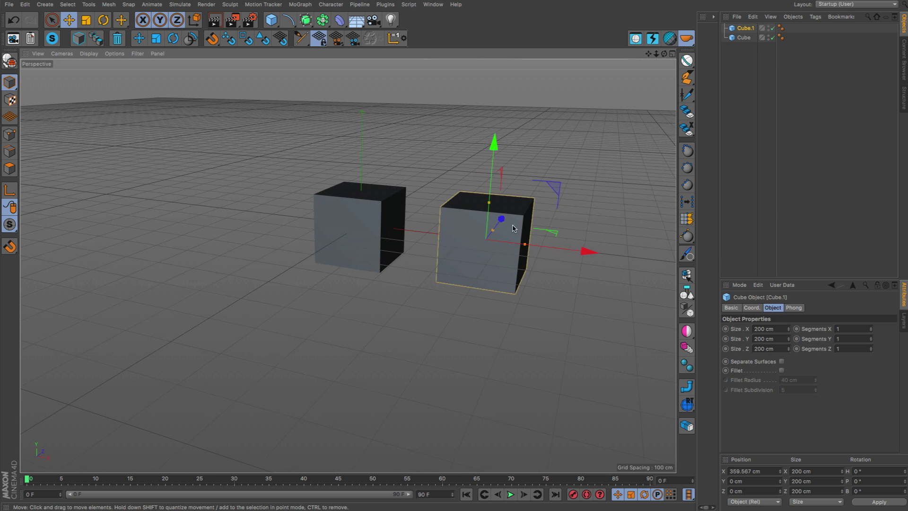
Extend the selection from the duplicated cube to all objects of the same type, and clear the selection.
{"action": "left_click", "coordinate": [688, 274]}
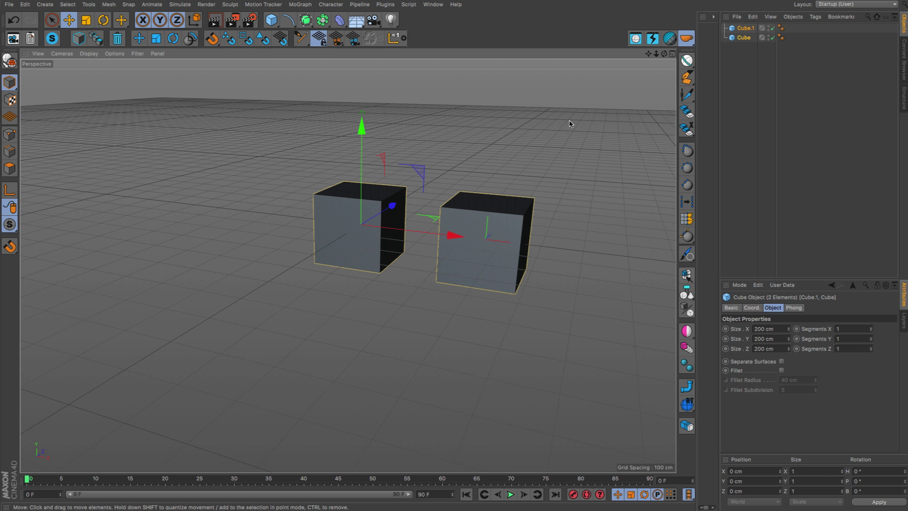
{"action": "middle_click_drag", "start_coordinate": [570, 292], "coordinate": [655, 156], "text": "alt"}
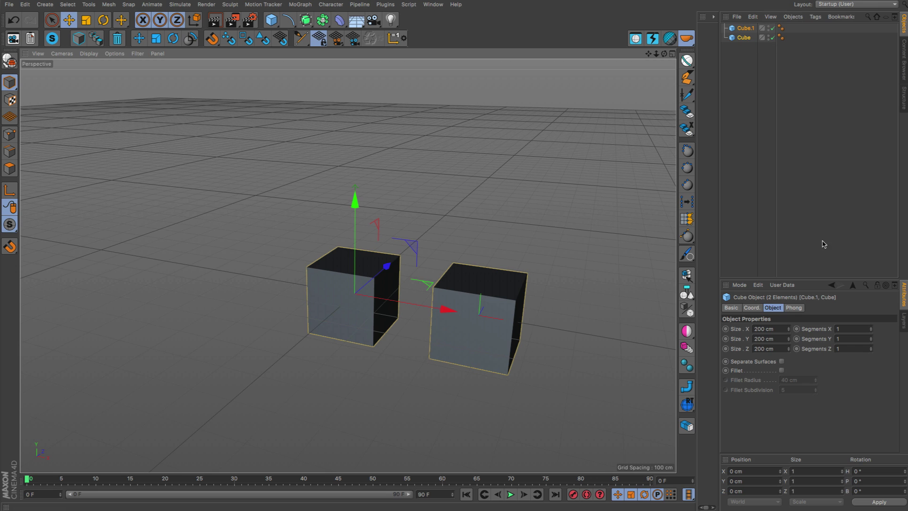
{"action": "left_click", "coordinate": [513, 229]}
Make the original cube editable and place two copies of it above and behind it.
{"action": "left_click", "coordinate": [362, 313]}
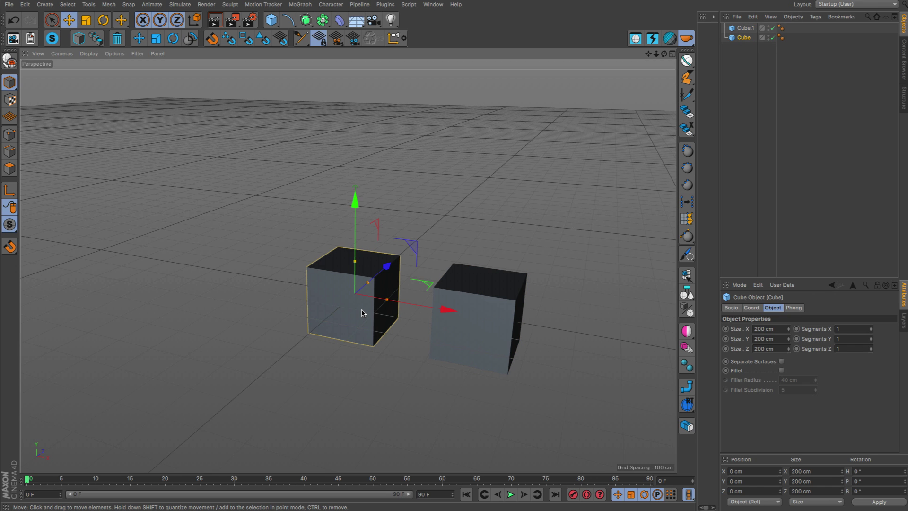
{"action": "key", "text": "c"}
{"action": "left_click_drag", "start_coordinate": [399, 241], "coordinate": [310, 174], "text": "ctrl"}
{"action": "left_click", "coordinate": [340, 303]}
{"action": "left_click_drag", "start_coordinate": [341, 304], "coordinate": [380, 211]}
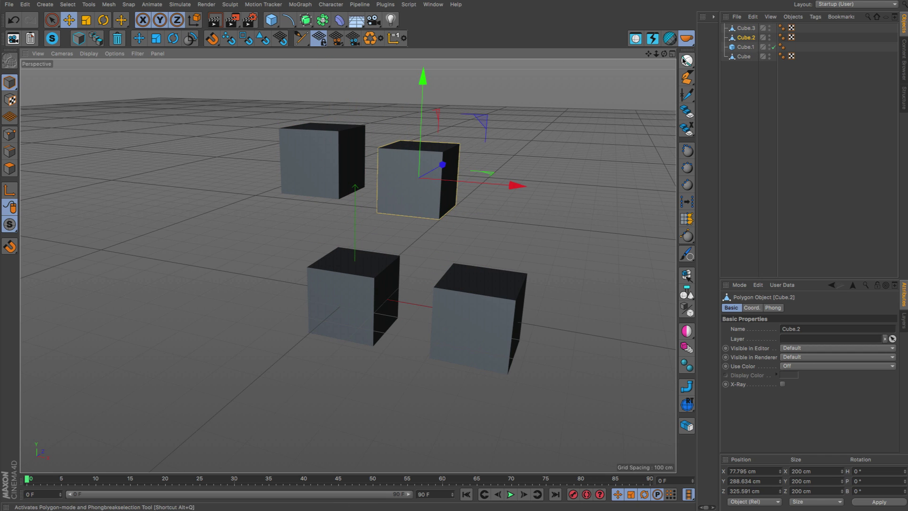
Select the three editable cubes and move them together to about X -208, Y 128, Z -44 cm.
{"action": "left_click", "coordinate": [746, 28], "text": "ctrl"}
{"action": "left_click", "coordinate": [744, 56], "text": "ctrl"}
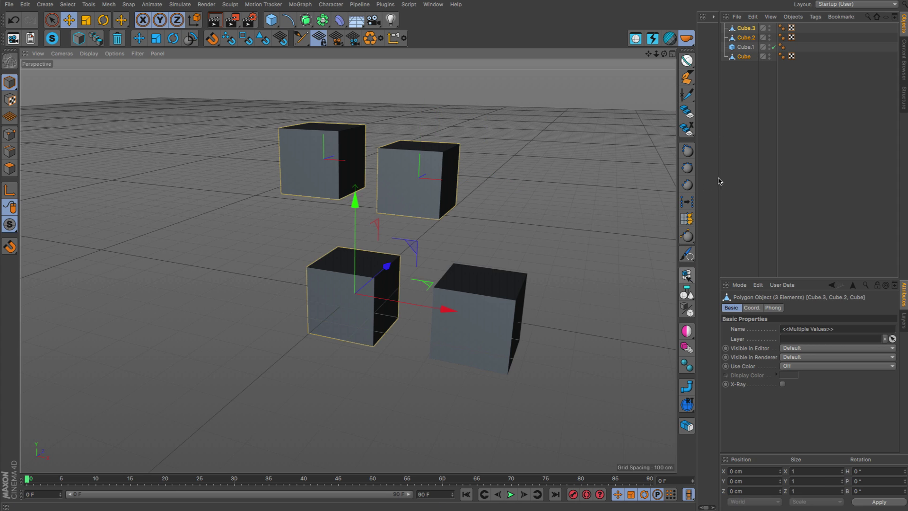
{"action": "left_click_drag", "start_coordinate": [381, 316], "coordinate": [310, 269]}
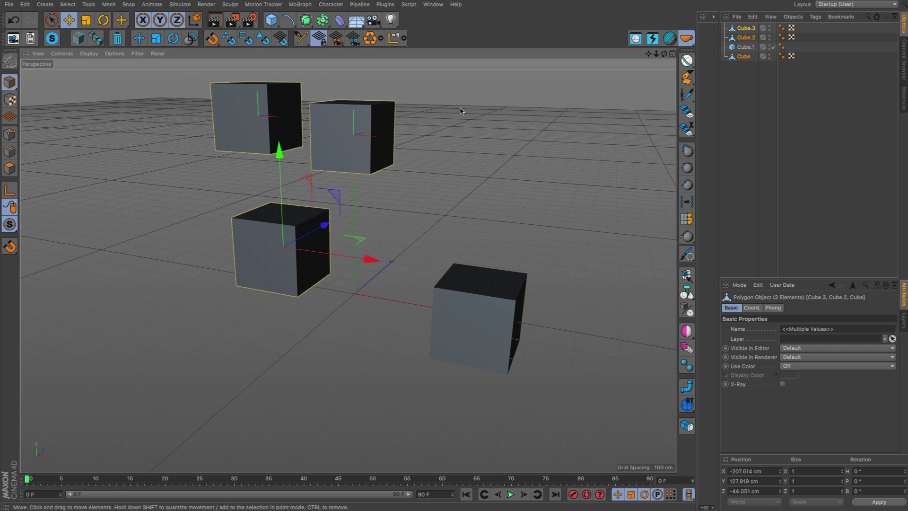
Add a plane, position it at about X 294, Y 309, Z 255 cm and make it editable.
{"action": "left_click_drag", "start_coordinate": [274, 26], "coordinate": [357, 51]}
{"action": "left_click_drag", "start_coordinate": [538, 195], "coordinate": [664, 82]}
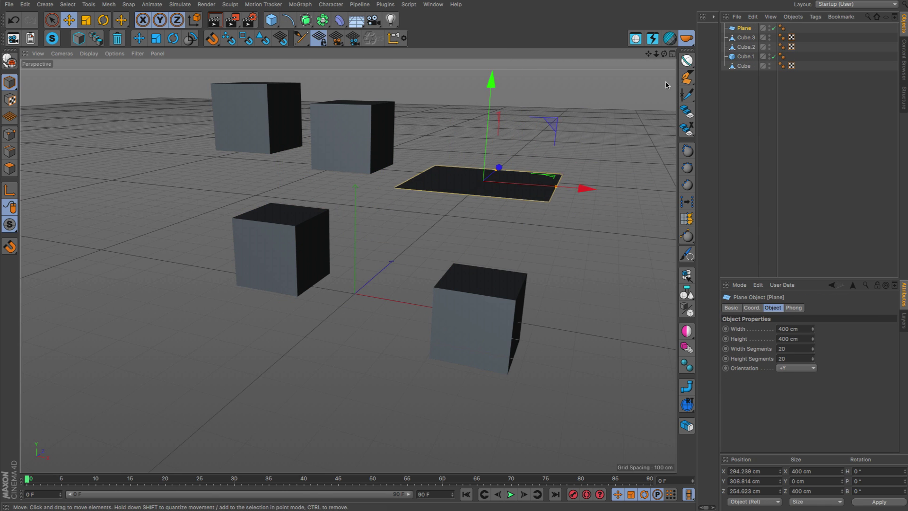
{"action": "key", "text": "c"}
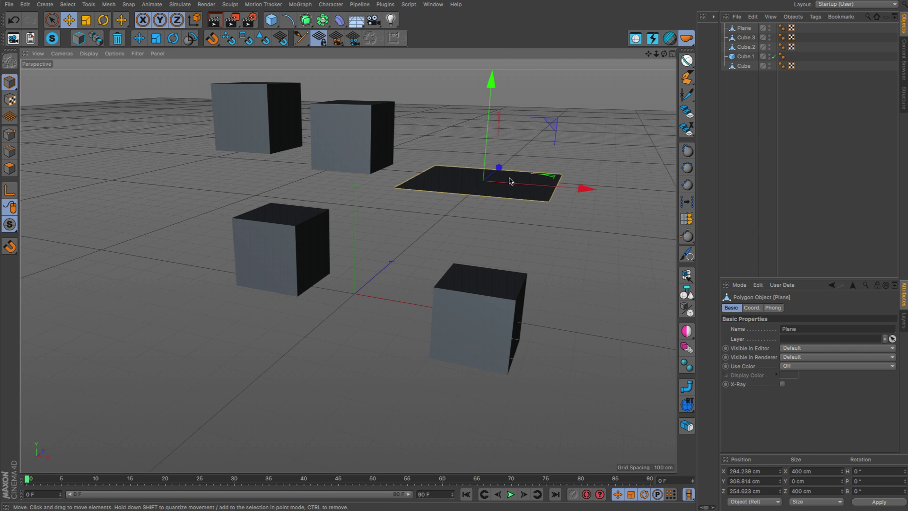
Select all polygon objects, including the plane, and move them together to about X -322, Y 187, Z -73 cm.
{"action": "left_click", "coordinate": [686, 274]}
{"action": "left_click_drag", "start_coordinate": [523, 219], "coordinate": [517, 259]}
{"action": "left_click_drag", "start_coordinate": [459, 183], "coordinate": [433, 124]}
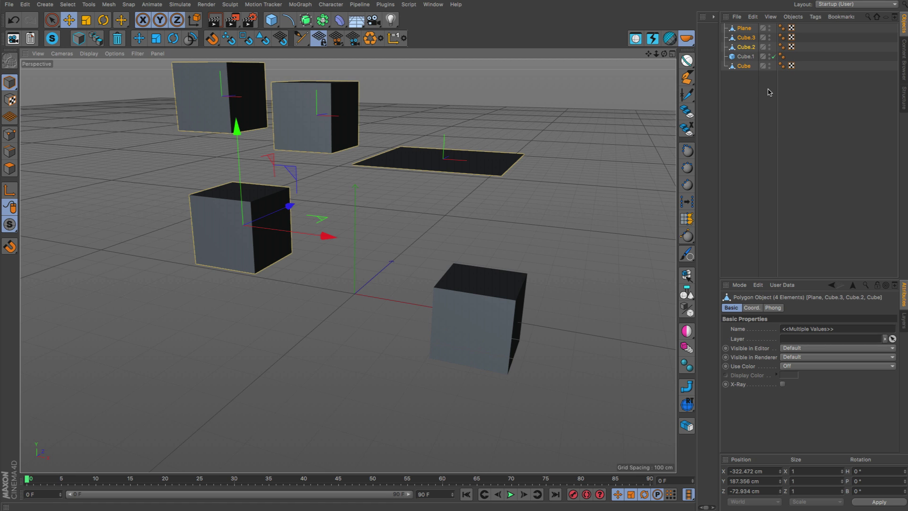
Clear the selection and select the three editable cubes one after another to compare them.
{"action": "scroll", "coordinate": [515, 229], "scroll_direction": "up", "scroll_amount": 2}
{"action": "left_click", "coordinate": [396, 175]}
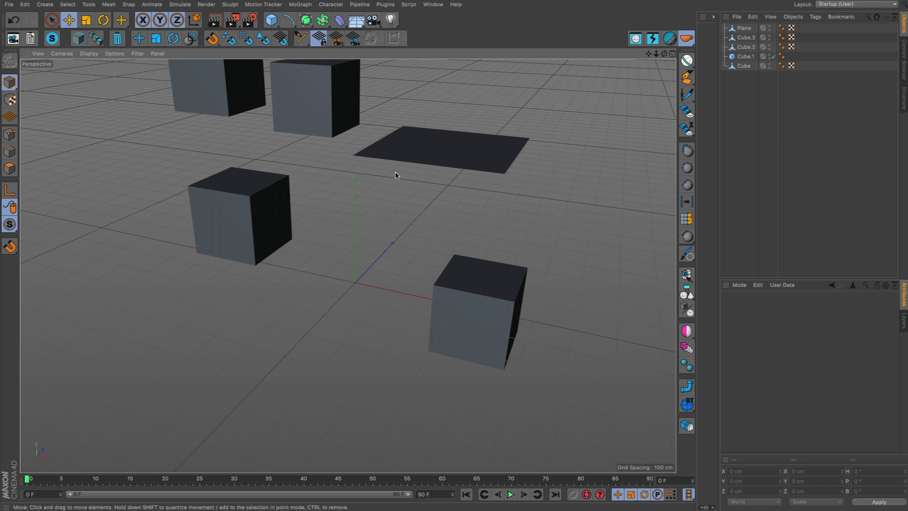
{"action": "left_click_drag", "start_coordinate": [396, 175], "coordinate": [468, 187], "text": "alt"}
{"action": "left_click", "coordinate": [397, 186]}
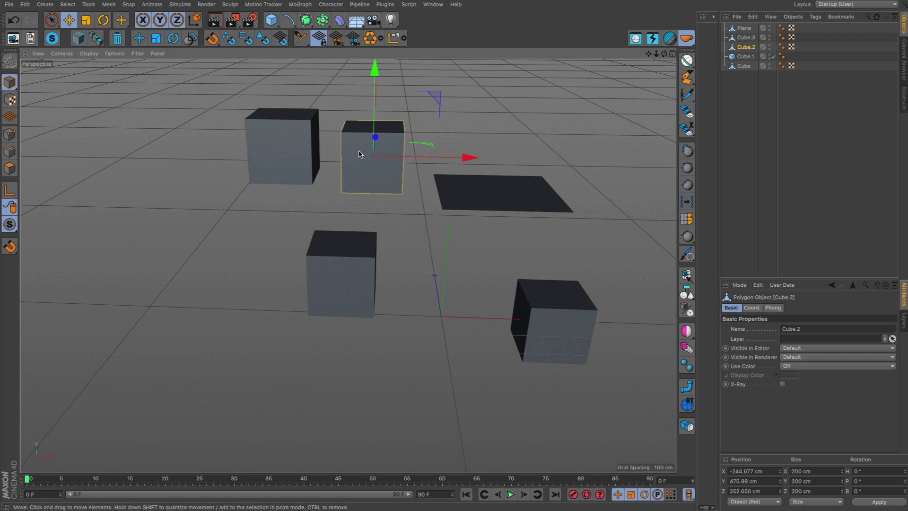
{"action": "left_click", "coordinate": [304, 138]}
{"action": "left_click", "coordinate": [348, 264]}
{"action": "left_click_drag", "start_coordinate": [349, 263], "coordinate": [362, 176], "text": "alt"}
{"action": "left_click", "coordinate": [374, 168]}
{"action": "left_click", "coordinate": [311, 144]}
{"action": "left_click", "coordinate": [317, 263]}
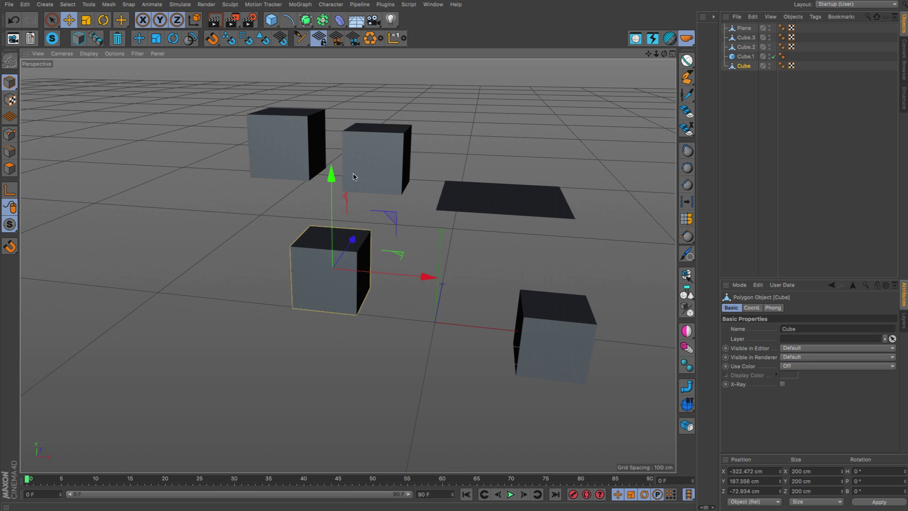
Select Cube.2 and extend the selection to the matching editable cubes only, leaving out the plane.
{"action": "left_click", "coordinate": [371, 151]}
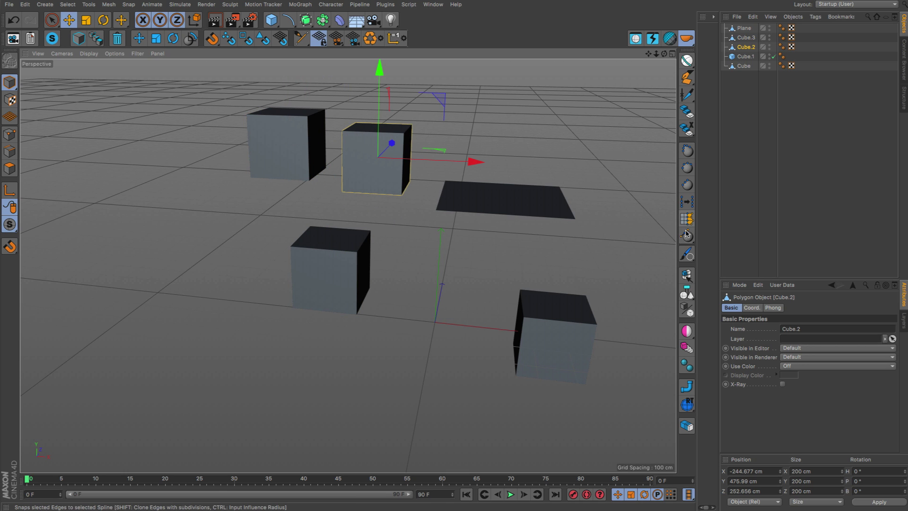
{"action": "left_click", "coordinate": [688, 274]}
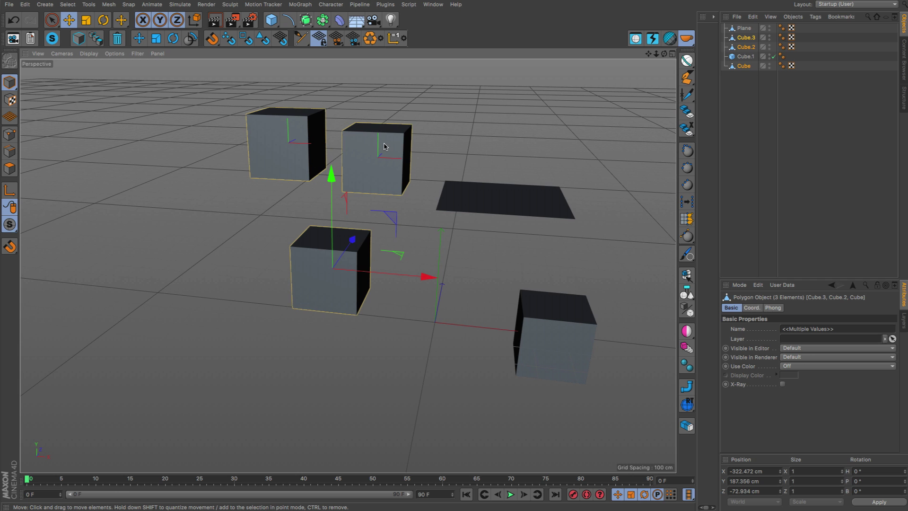
{"action": "mouse_move", "coordinate": [384, 146]}
{"action": "left_mouse_down", "text": "alt"}
{"action": "mouse_move", "coordinate": [381, 138]}
{"action": "mouse_move", "coordinate": [384, 147]}
{"action": "left_mouse_up", "text": "alt"}
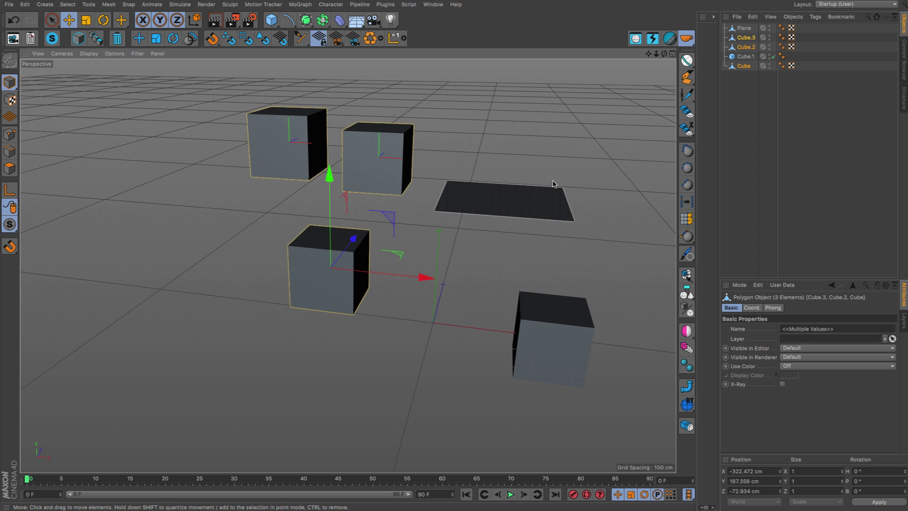
{"action": "left_click_drag", "start_coordinate": [553, 184], "coordinate": [535, 195], "text": "alt"}
{"action": "left_click_drag", "start_coordinate": [446, 165], "coordinate": [424, 218], "text": "alt"}
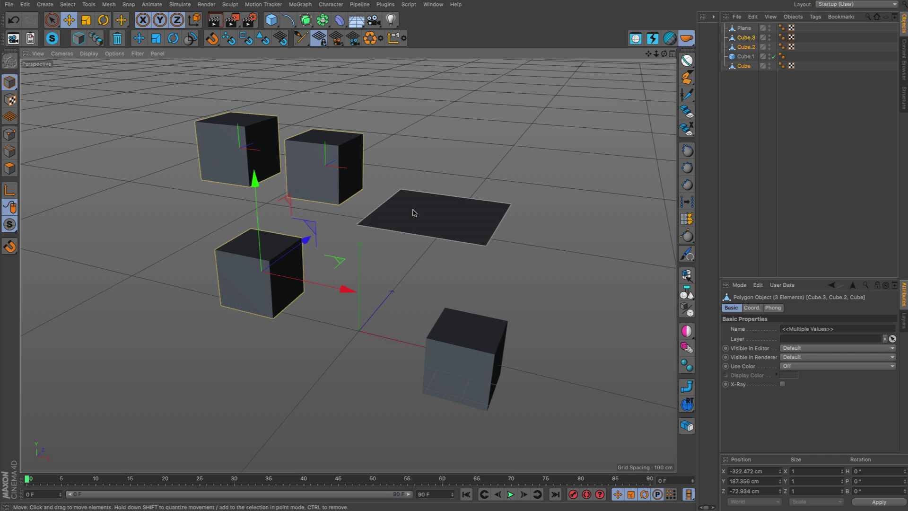
{"action": "left_click_drag", "start_coordinate": [389, 196], "coordinate": [330, 172], "text": "alt"}
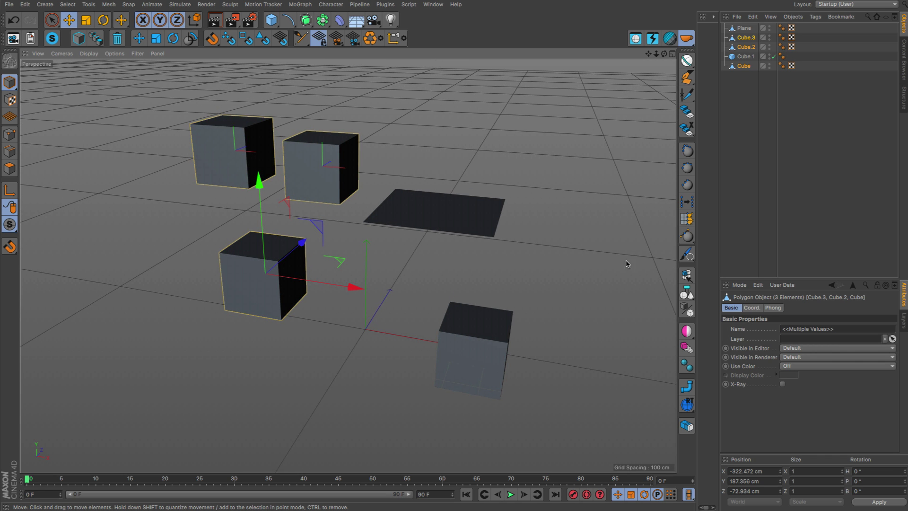
Reselect Cube.2 alone and repeat the selection of all editable cubes with matching geometry.
{"action": "left_click", "coordinate": [344, 189]}
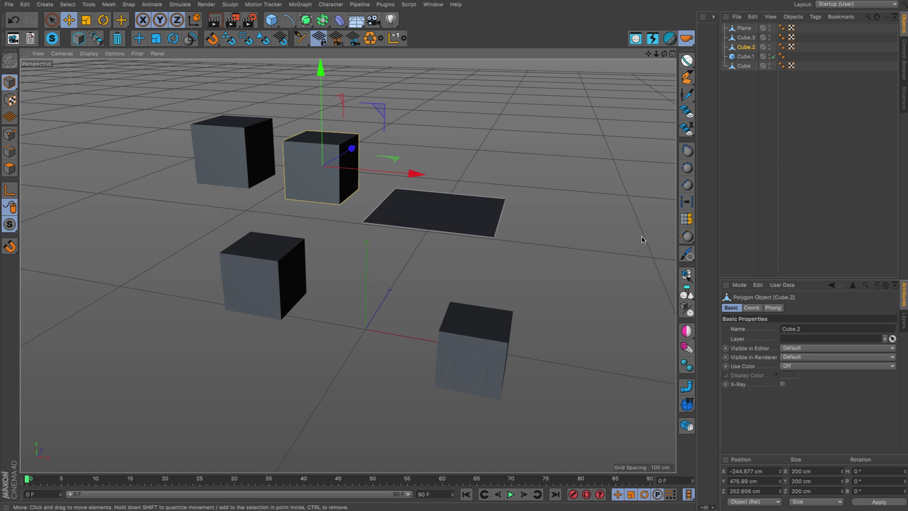
{"action": "left_click", "coordinate": [688, 276]}
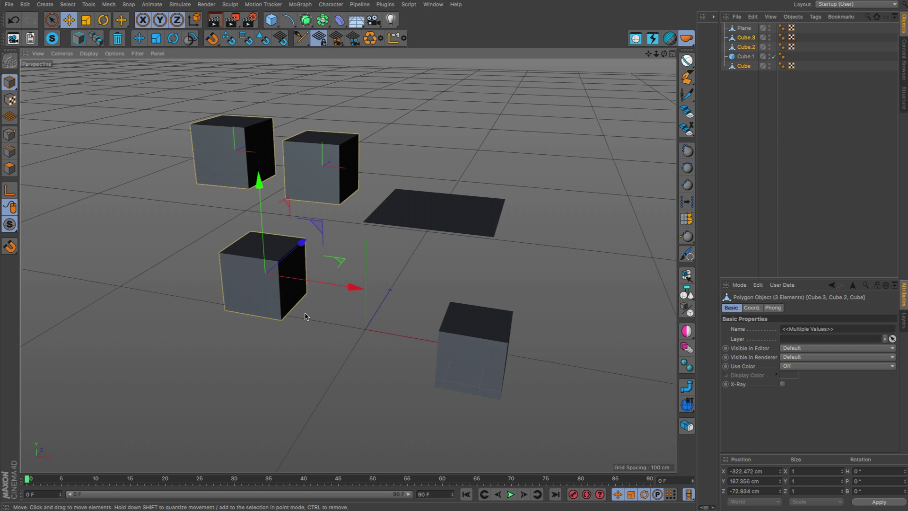
{"action": "middle_click_drag", "start_coordinate": [329, 171], "coordinate": [404, 197], "text": "alt"}
{"action": "mouse_move", "coordinate": [405, 197]}
{"action": "left_mouse_down", "text": "alt"}
{"action": "mouse_move", "coordinate": [396, 197]}
{"action": "mouse_move", "coordinate": [405, 203]}
{"action": "left_mouse_up", "text": "alt"}
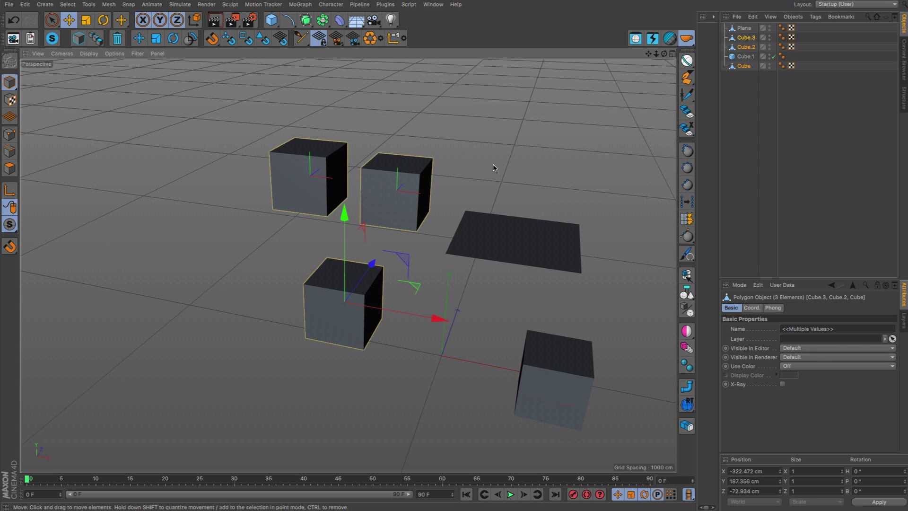
{"action": "right_click_drag", "start_coordinate": [464, 216], "coordinate": [438, 217], "text": "alt"}
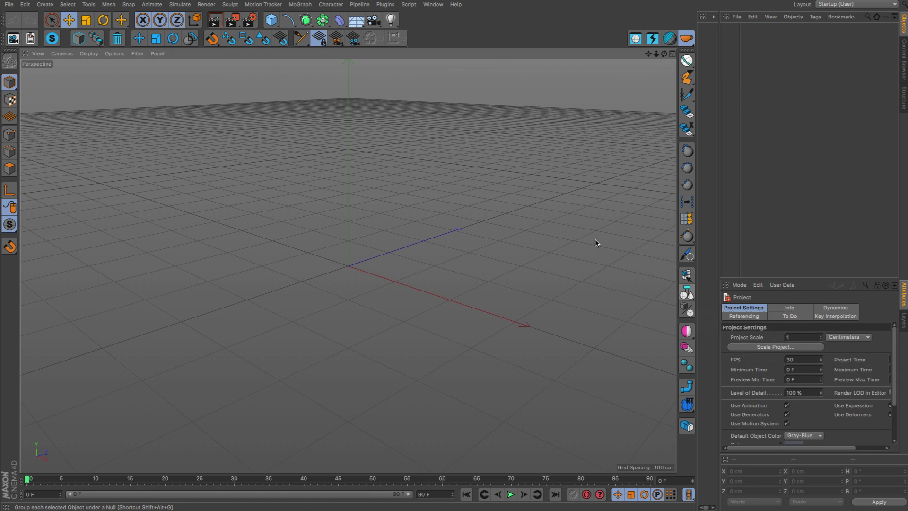
Add a cube to the empty scene and spread four duplicates of it around the scene.
{"action": "left_click", "coordinate": [271, 20]}
{"action": "left_click_drag", "start_coordinate": [490, 144], "coordinate": [656, 75]}
{"action": "left_click_drag", "start_coordinate": [606, 104], "coordinate": [453, 134], "text": "ctrl"}
{"action": "left_click_drag", "start_coordinate": [568, 129], "coordinate": [305, 161], "text": "ctrl"}
{"action": "left_click_drag", "start_coordinate": [439, 204], "coordinate": [274, 236], "text": "ctrl"}
{"action": "mouse_move", "coordinate": [286, 265]}
{"action": "left_mouse_down", "text": "ctrl"}
{"action": "mouse_move", "coordinate": [500, 88]}
{"action": "mouse_move", "coordinate": [500, 78]}
{"action": "left_mouse_up", "text": "ctrl"}
Group each of the five cubes under its own null and expand the Cube.3, Cube.2, Cube.1 and Cube roots.
{"action": "left_click_drag", "start_coordinate": [744, 97], "coordinate": [734, 9]}
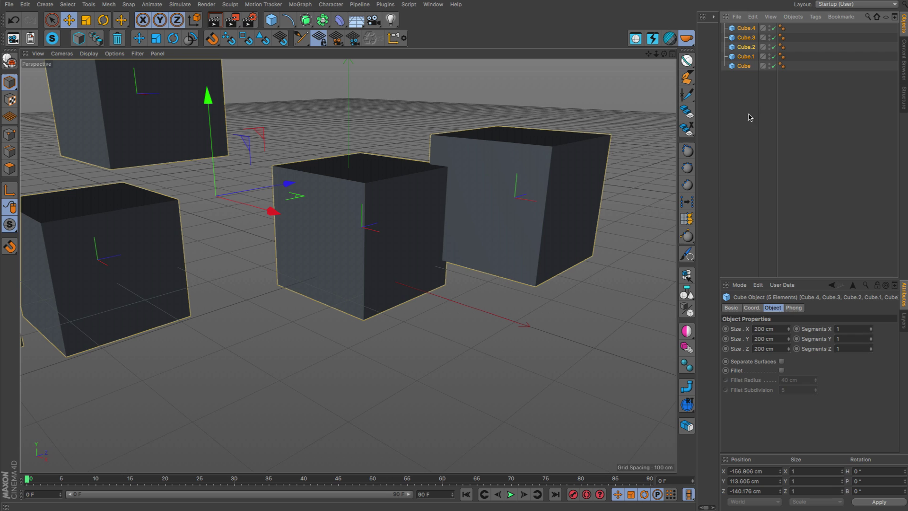
{"action": "left_click", "coordinate": [688, 294]}
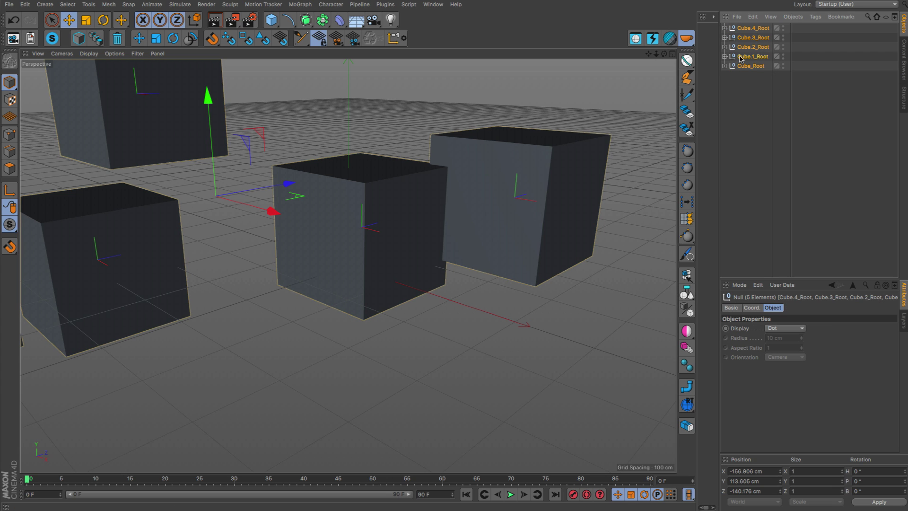
{"action": "left_click", "coordinate": [725, 38]}
{"action": "left_click", "coordinate": [724, 56]}
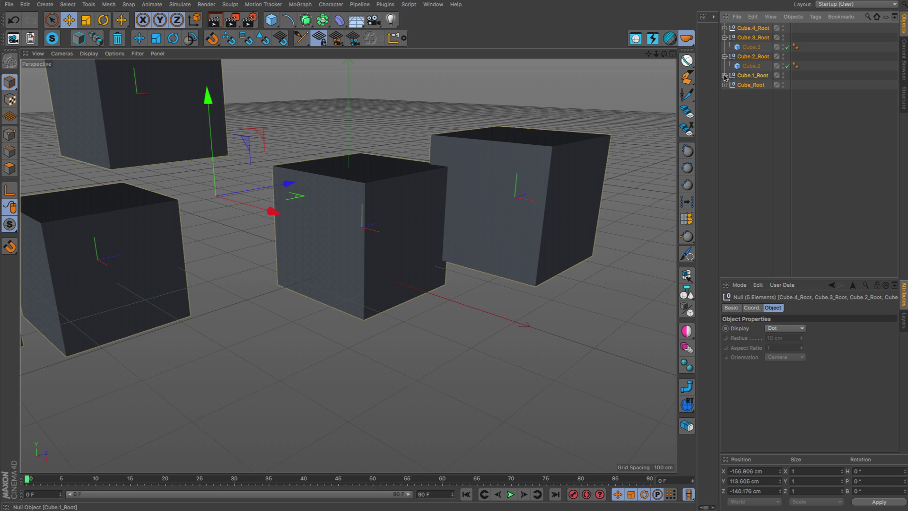
{"action": "left_click", "coordinate": [725, 75]}
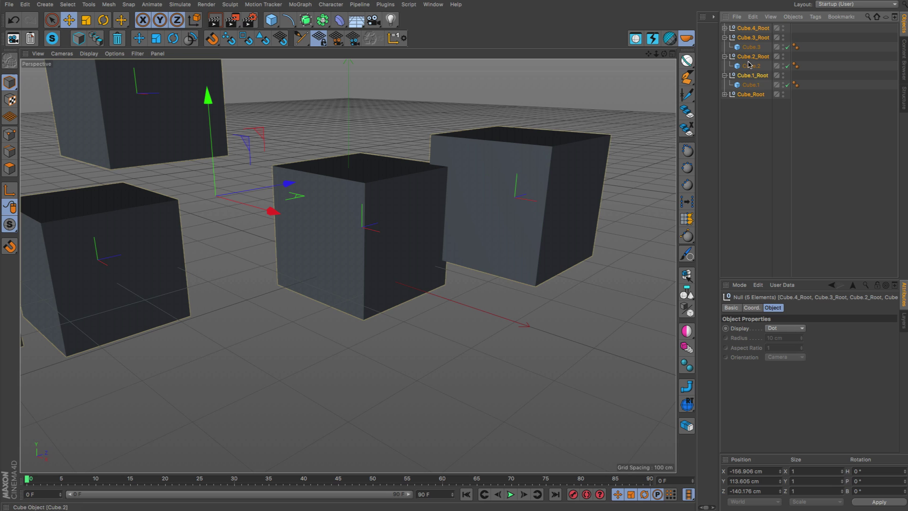
{"action": "left_click", "coordinate": [725, 94]}
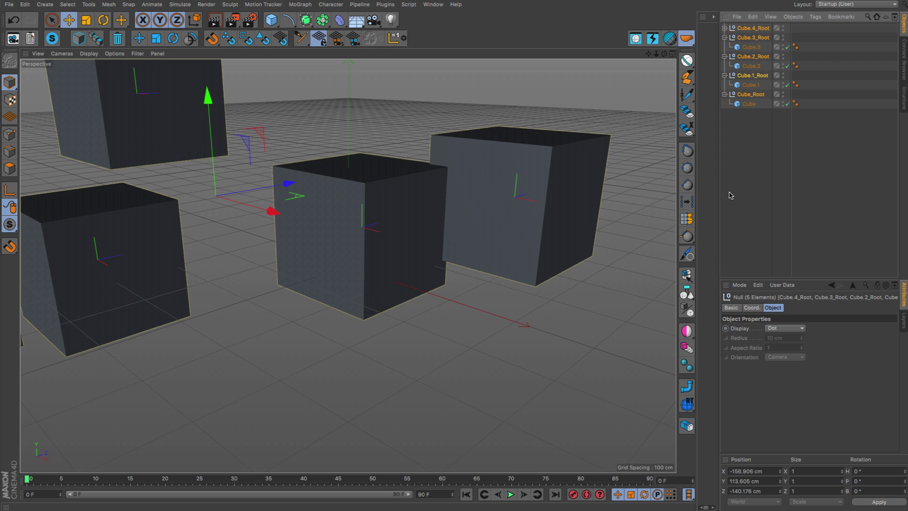
Select all the root nulls with their expanded cubes and toggle their visibility off and back on.
{"action": "left_click", "coordinate": [767, 114]}
{"action": "left_click_drag", "start_coordinate": [738, 134], "coordinate": [717, 26]}
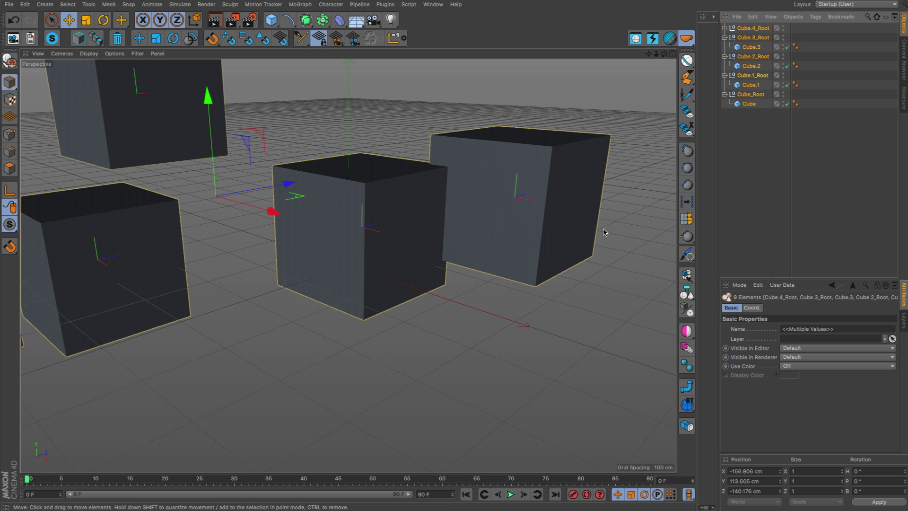
{"action": "middle_click_drag", "start_coordinate": [573, 222], "coordinate": [585, 266], "text": "alt"}
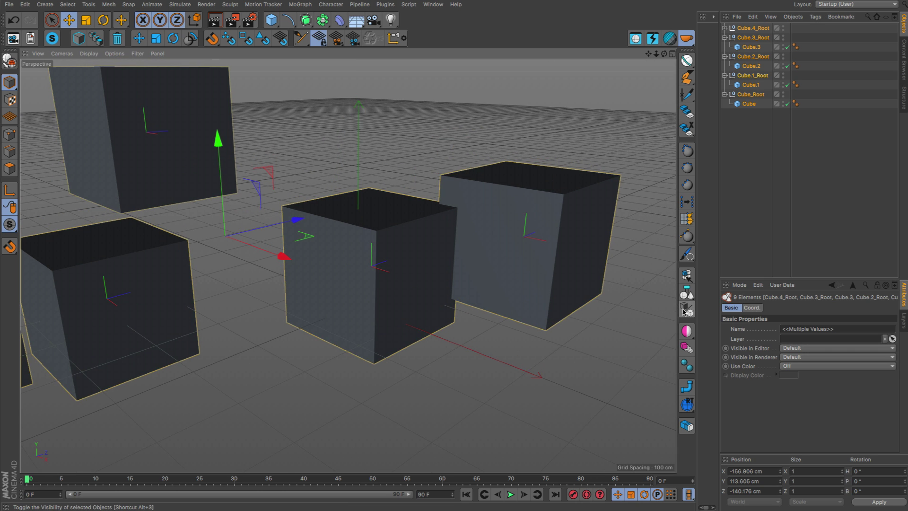
{"action": "left_click", "coordinate": [684, 312]}
{"action": "left_click", "coordinate": [685, 311]}
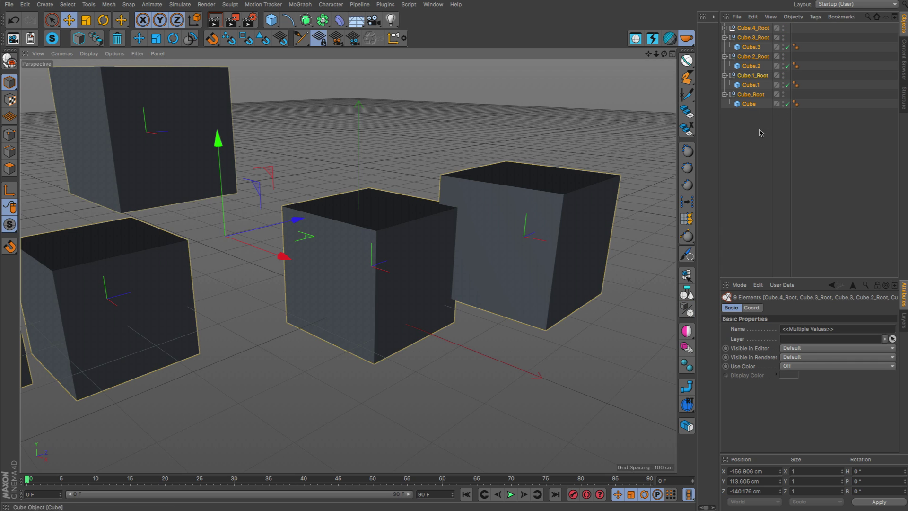
Select Cube.2, Cube.1, Cube and the last two root nulls, then toggle their visibility off and back on.
{"action": "left_click_drag", "start_coordinate": [765, 142], "coordinate": [741, 65]}
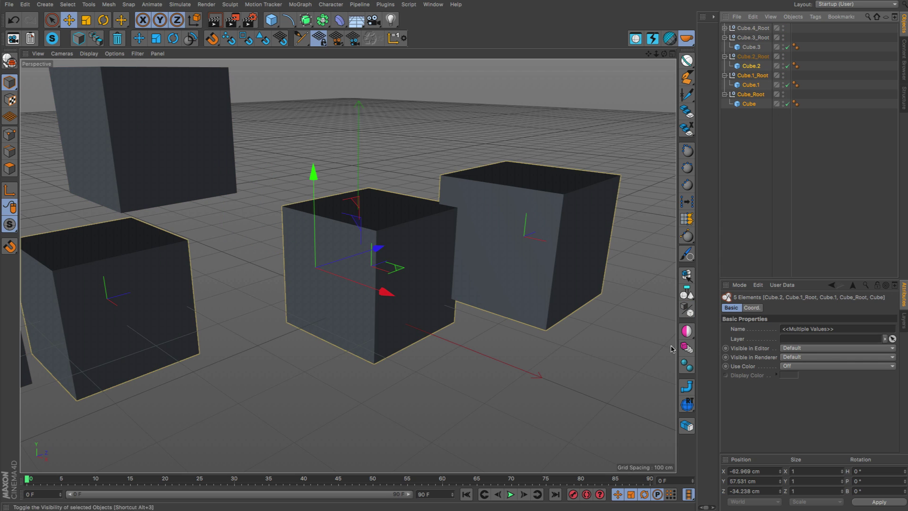
{"action": "left_click", "coordinate": [685, 312]}
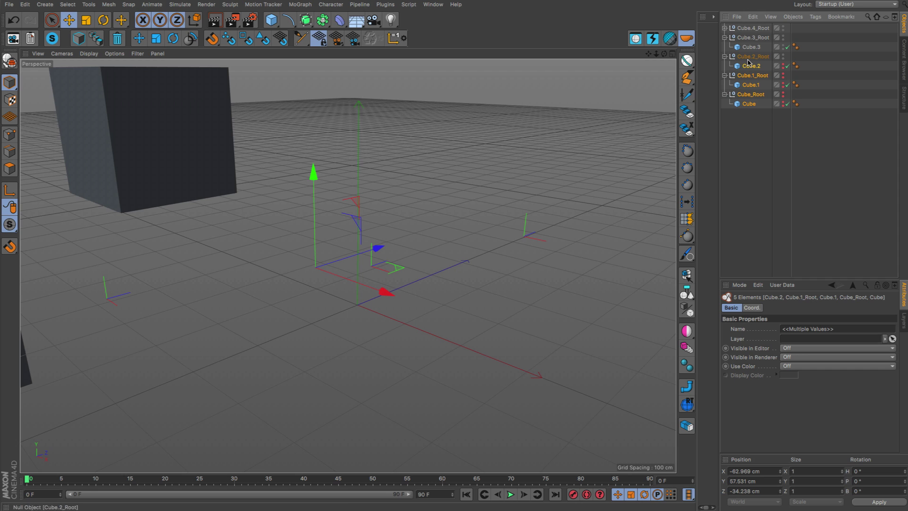
{"action": "left_click", "coordinate": [688, 312]}
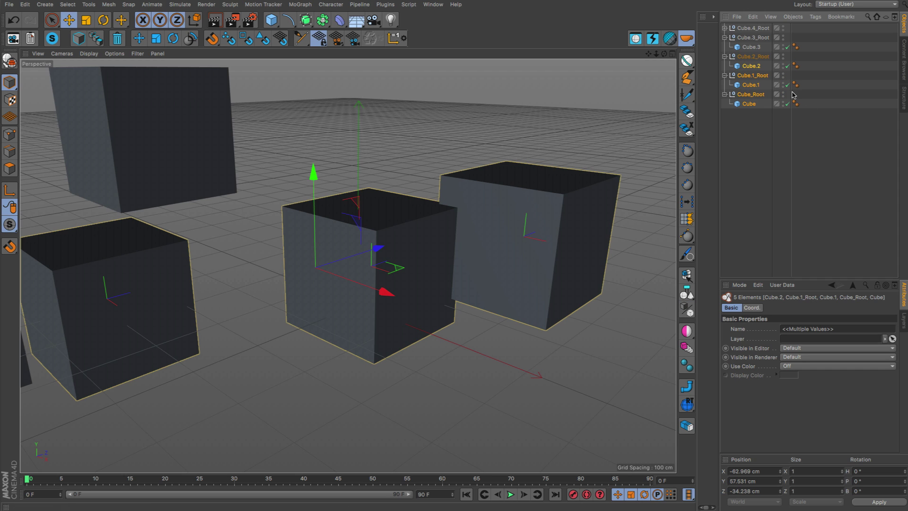
Start from an empty scene and float the symmetry tools palette over the viewport.
{"action": "left_click", "coordinate": [423, 320]}
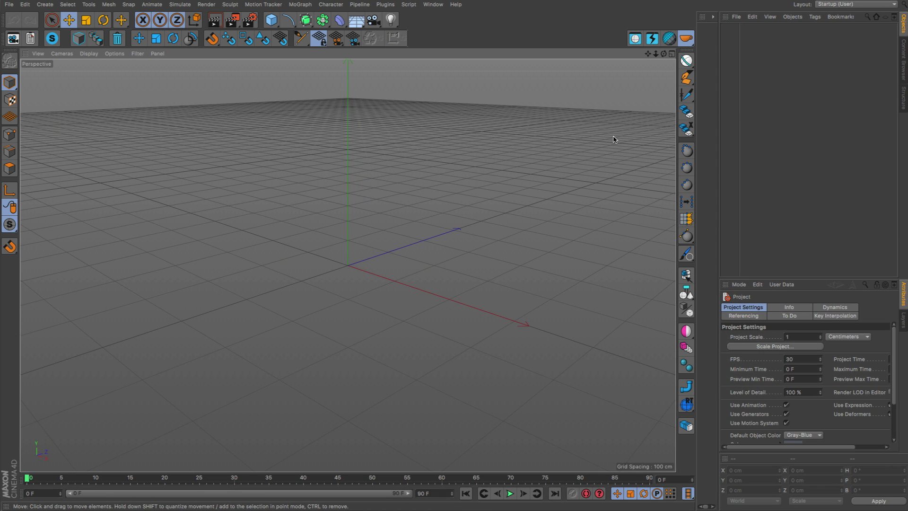
{"action": "left_click", "coordinate": [686, 331]}
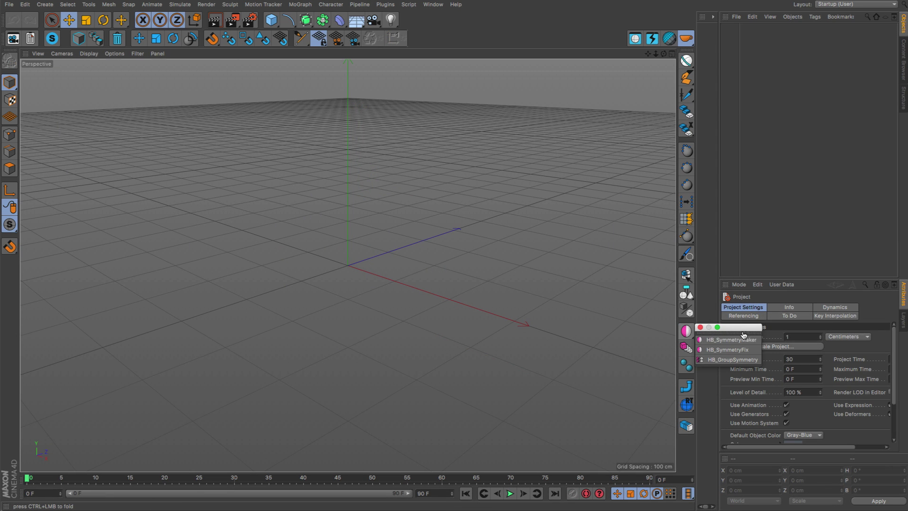
{"action": "left_click_drag", "start_coordinate": [744, 334], "coordinate": [554, 120]}
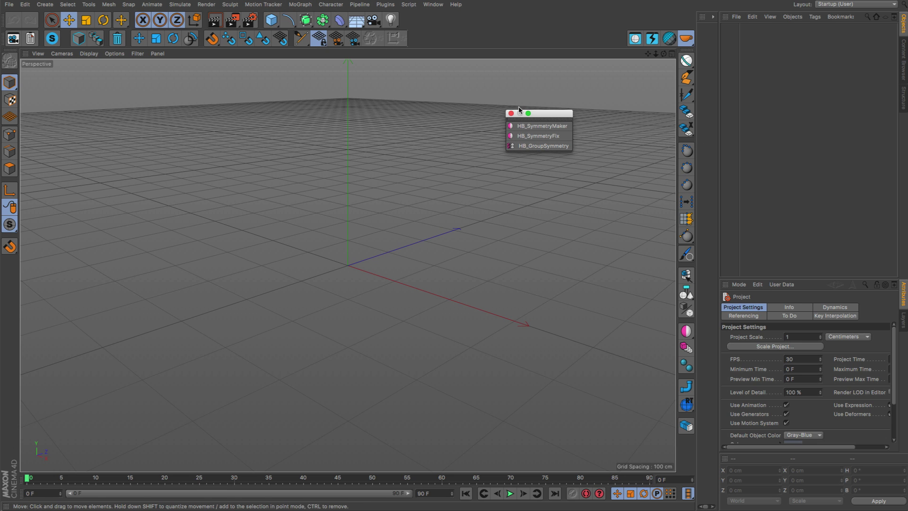
Add a cube and divide it into six segments along each axis.
{"action": "left_click", "coordinate": [271, 20]}
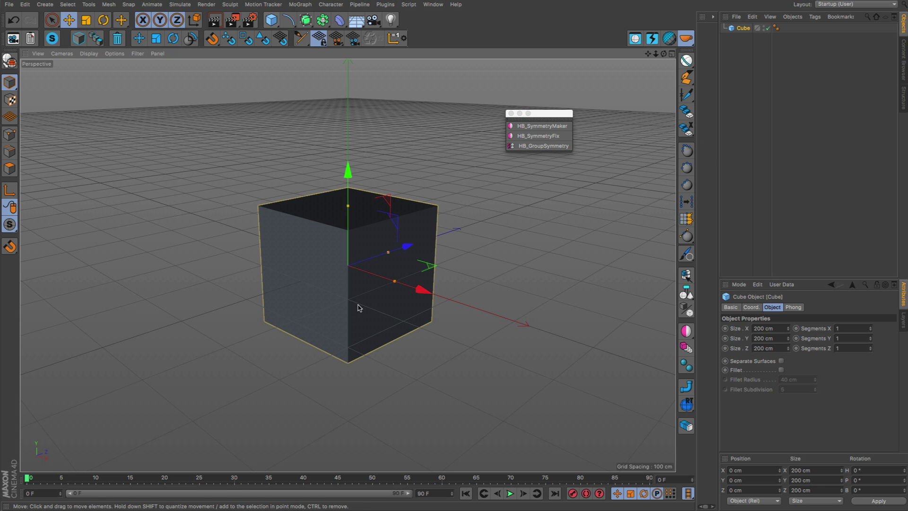
{"action": "left_click_drag", "start_coordinate": [359, 308], "coordinate": [506, 238], "text": "alt"}
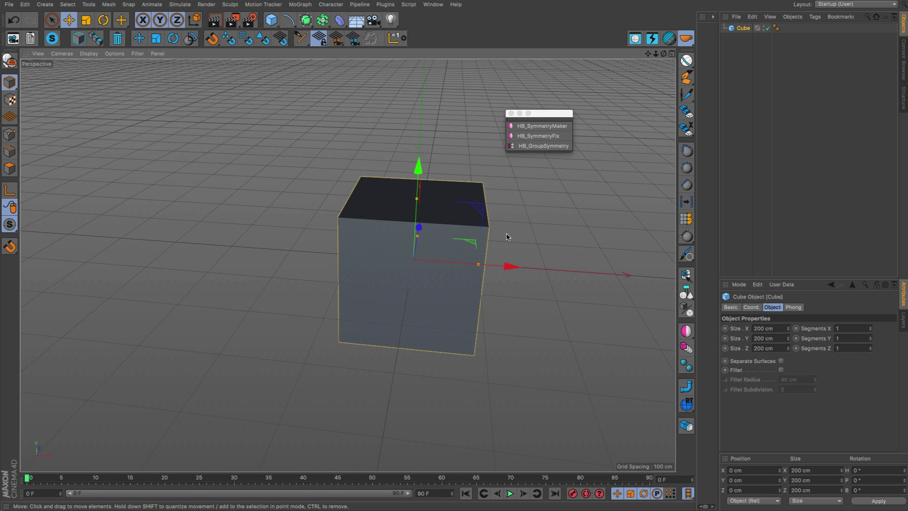
{"action": "left_click", "coordinate": [667, 38]}
{"action": "left_click", "coordinate": [666, 37]}
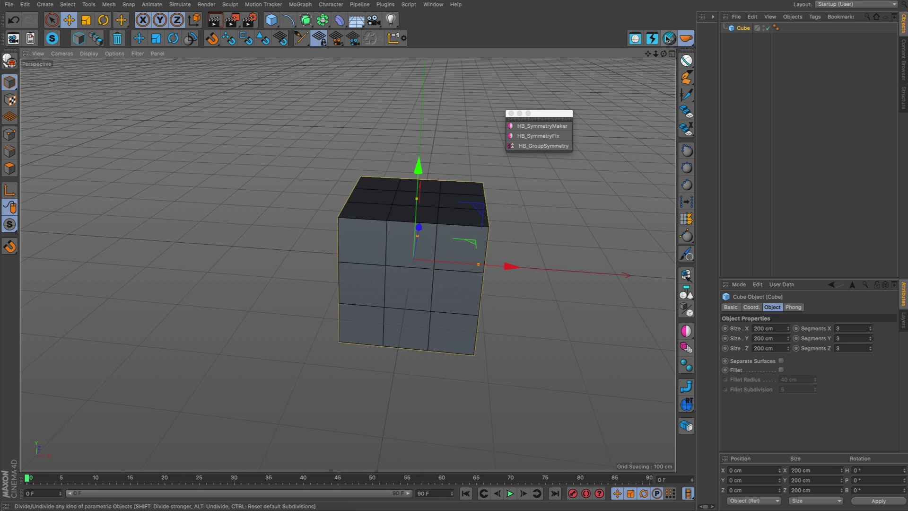
{"action": "left_click", "coordinate": [667, 37]}
{"action": "left_click", "coordinate": [667, 38]}
{"action": "left_click", "coordinate": [667, 37]}
Make the cube editable and convert it into a mirrored half with HB_SymmetryMaker at tolerance 0.01.
{"action": "left_click_drag", "start_coordinate": [432, 239], "coordinate": [525, 231], "text": "alt"}
{"action": "key", "text": "c"}
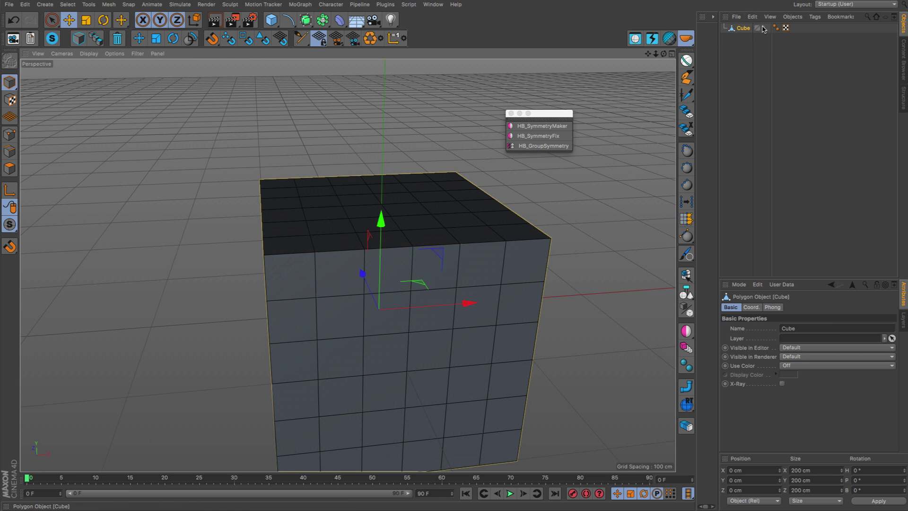
{"action": "left_click_drag", "start_coordinate": [420, 266], "coordinate": [399, 271], "text": "alt"}
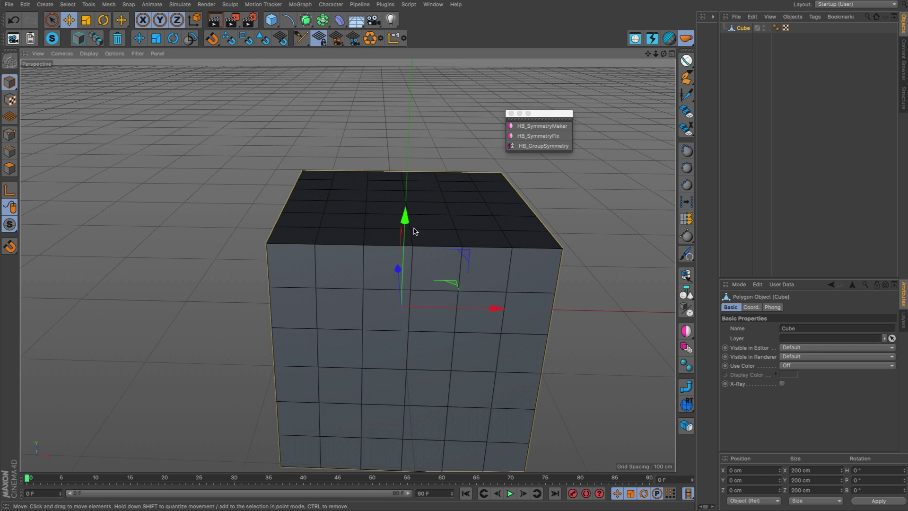
{"action": "middle_click_drag", "start_coordinate": [417, 231], "coordinate": [398, 216], "text": "alt"}
{"action": "left_click", "coordinate": [549, 127]}
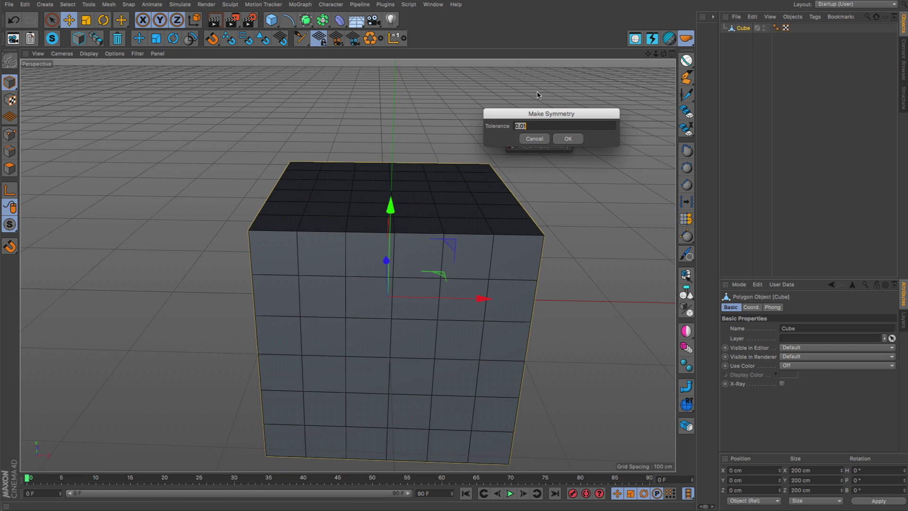
{"action": "left_click_drag", "start_coordinate": [516, 115], "coordinate": [372, 76]}
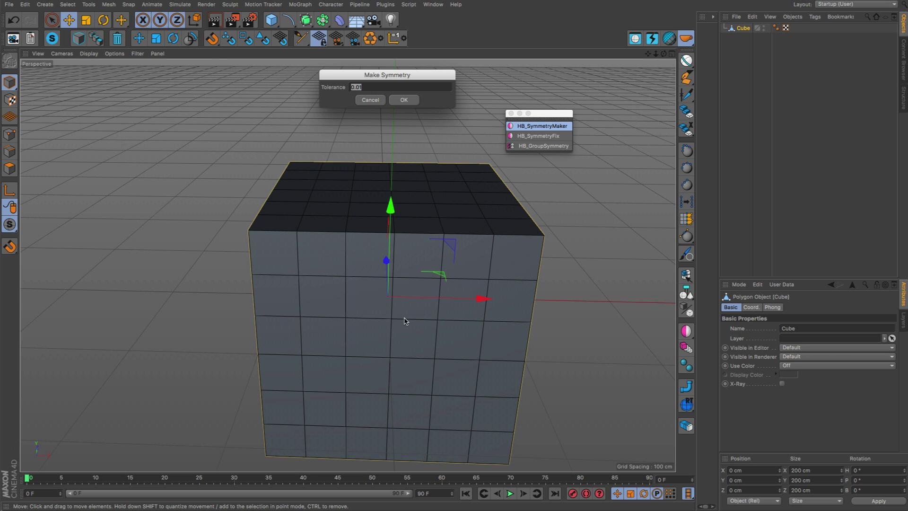
{"action": "left_click", "coordinate": [404, 101]}
{"action": "left_click_drag", "start_coordinate": [465, 292], "coordinate": [481, 292], "text": "alt"}
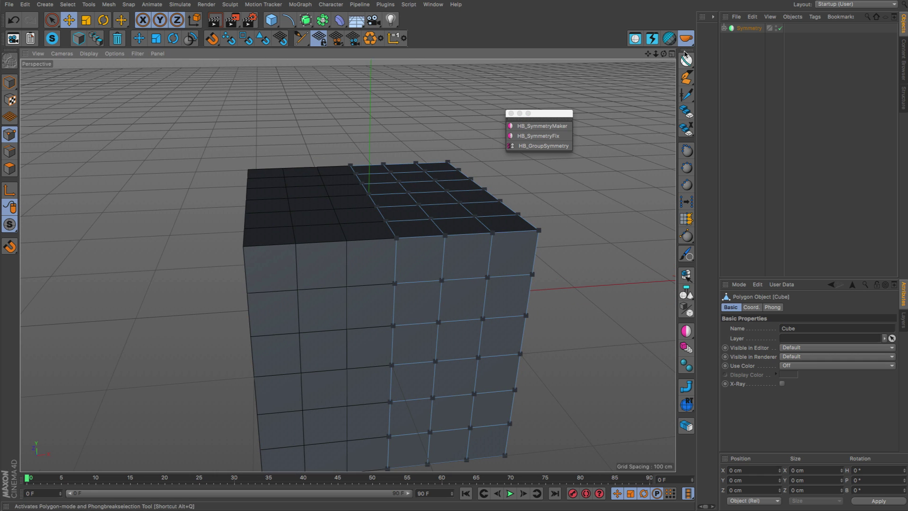
Select the cube inside the Symmetry object and pull its upper front corner point and the neighbouring edge point slightly down.
{"action": "left_click", "coordinate": [725, 28]}
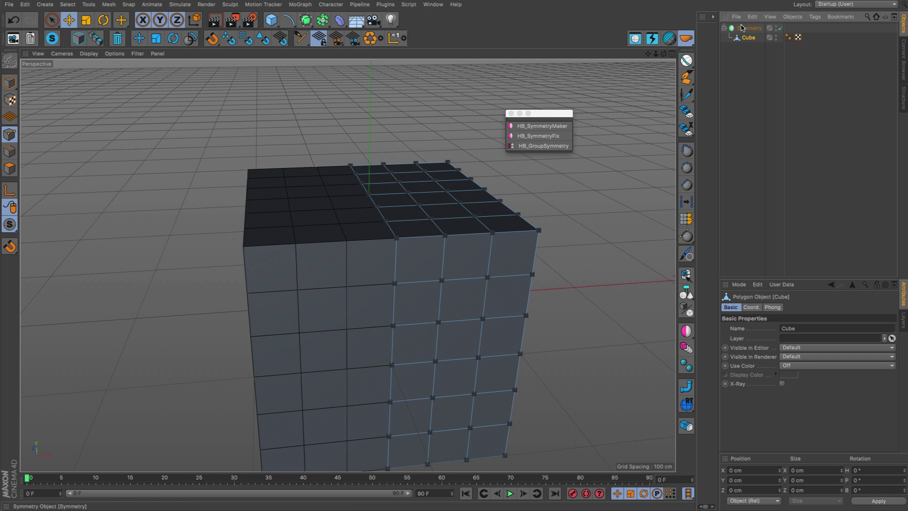
{"action": "left_click", "coordinate": [755, 29]}
{"action": "left_click", "coordinate": [753, 39]}
{"action": "mouse_move", "coordinate": [474, 257]}
{"action": "left_mouse_down", "text": "alt"}
{"action": "mouse_move", "coordinate": [431, 263]}
{"action": "mouse_move", "coordinate": [468, 261]}
{"action": "left_mouse_up", "text": "alt"}
{"action": "left_click_drag", "start_coordinate": [404, 260], "coordinate": [520, 186], "text": "alt"}
{"action": "left_click_drag", "start_coordinate": [463, 251], "coordinate": [441, 223], "text": "alt"}
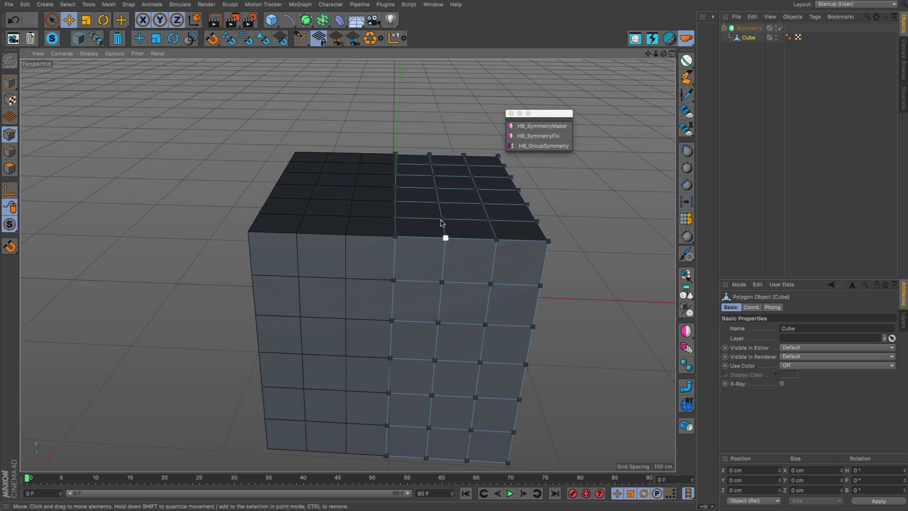
{"action": "left_click_drag", "start_coordinate": [530, 276], "coordinate": [522, 262], "text": "alt"}
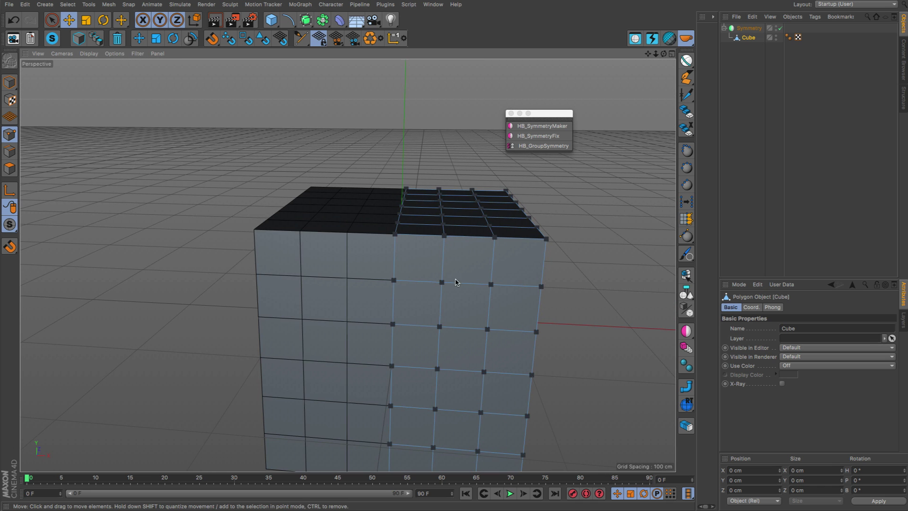
{"action": "right_click_drag", "start_coordinate": [456, 283], "coordinate": [425, 224], "text": "alt"}
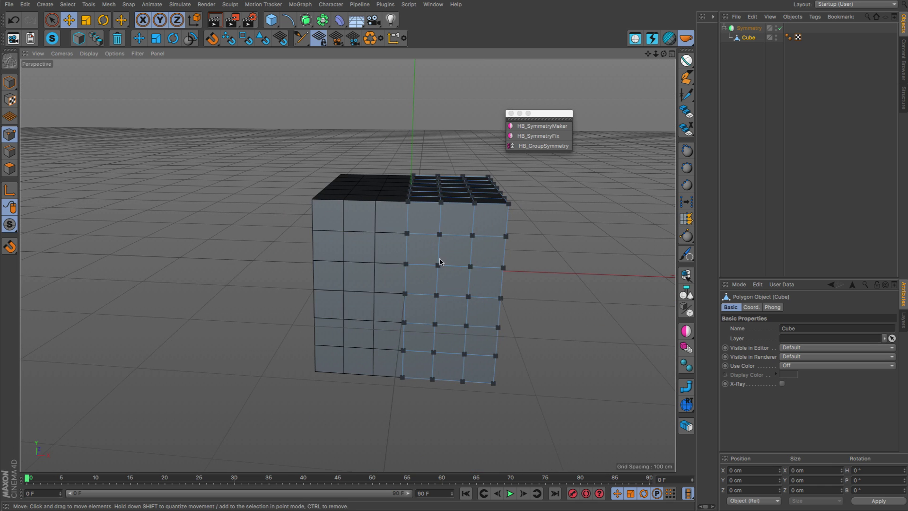
{"action": "left_click_drag", "start_coordinate": [440, 262], "coordinate": [421, 200], "text": "alt"}
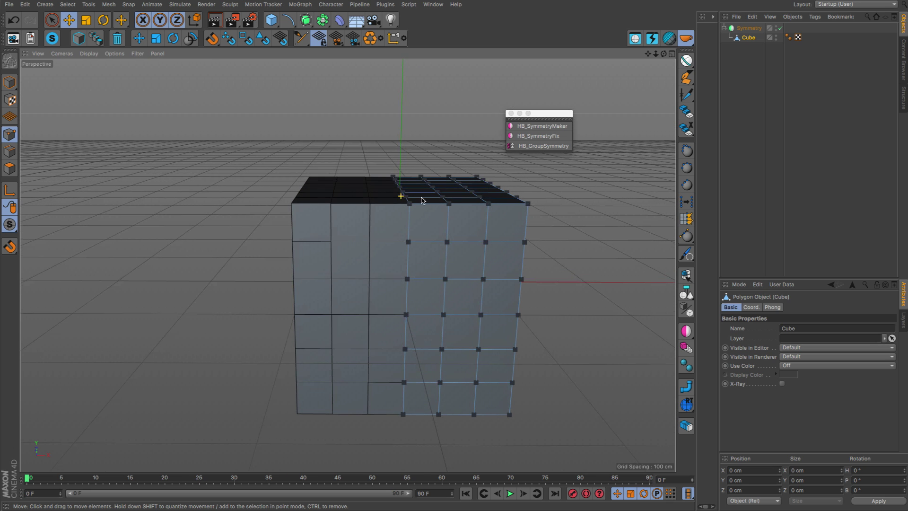
{"action": "left_click_drag", "start_coordinate": [526, 210], "coordinate": [481, 223]}
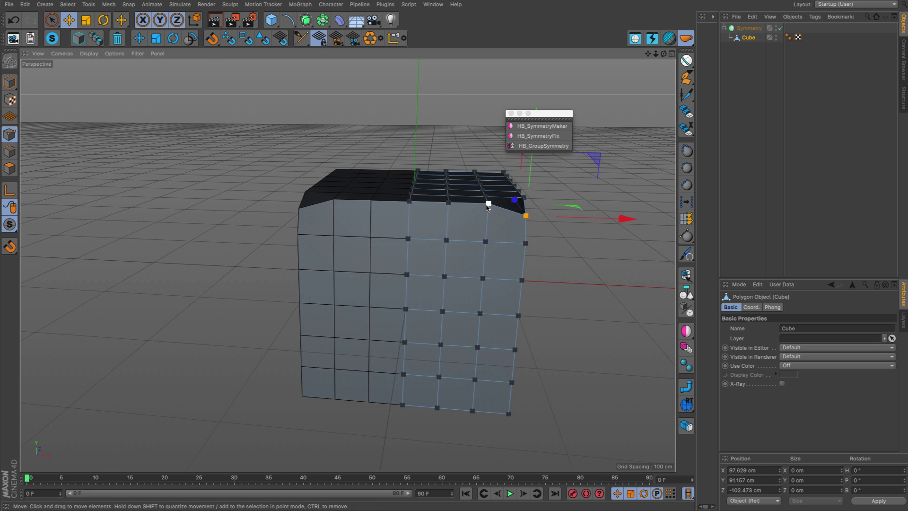
{"action": "left_click", "coordinate": [487, 205]}
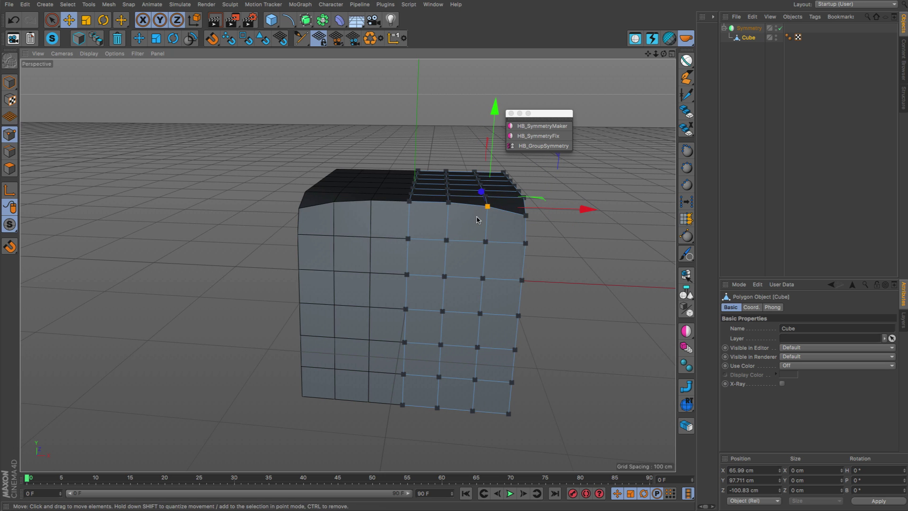
Examine the mirrored cube's centre seam up close at the upper front edge.
{"action": "left_click", "coordinate": [531, 137]}
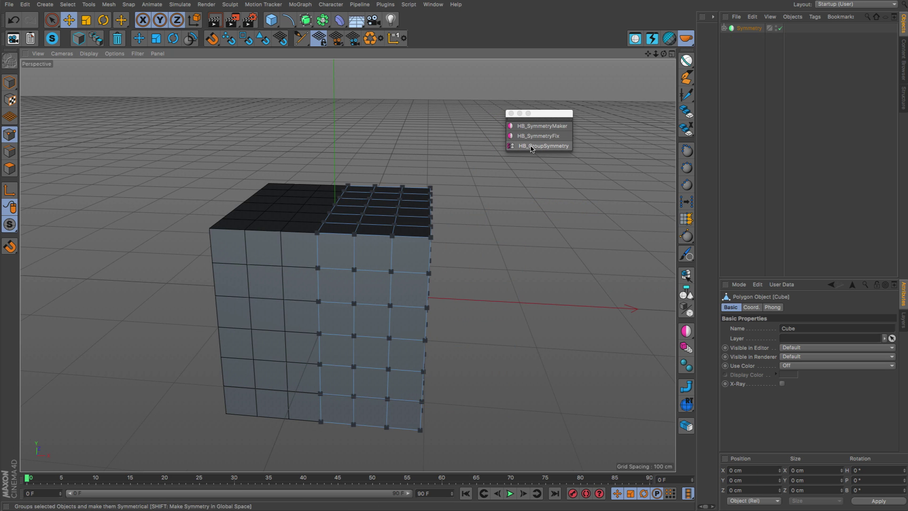
{"action": "right_click_drag", "start_coordinate": [301, 248], "coordinate": [311, 248], "text": "alt"}
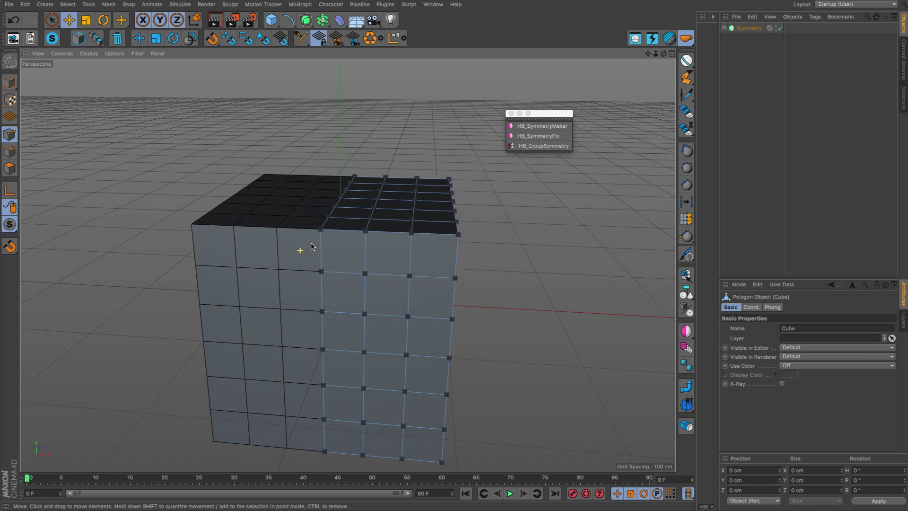
{"action": "left_click_drag", "start_coordinate": [326, 237], "coordinate": [314, 245], "text": "alt"}
{"action": "right_click_drag", "start_coordinate": [309, 237], "coordinate": [350, 235], "text": "alt"}
{"action": "left_click_drag", "start_coordinate": [350, 238], "coordinate": [313, 253], "text": "alt"}
{"action": "left_click", "coordinate": [288, 74]}
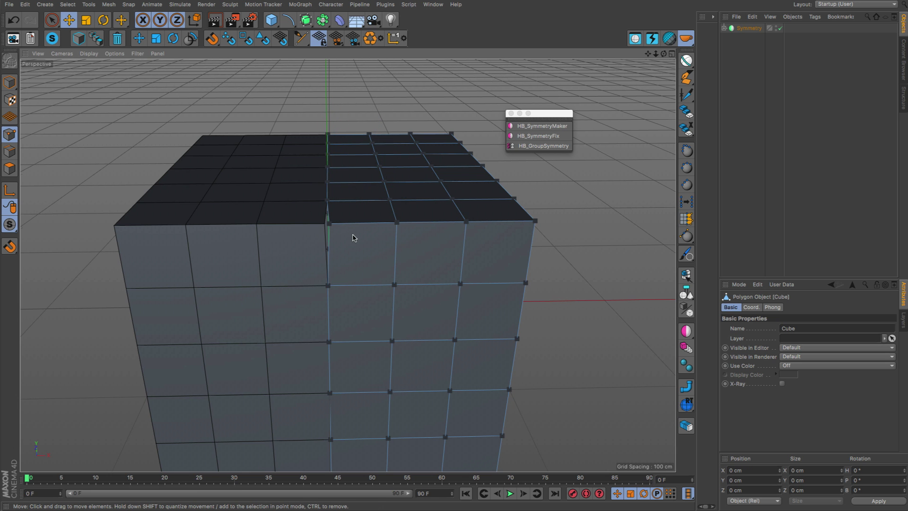
{"action": "scroll", "coordinate": [353, 237], "scroll_direction": "up", "scroll_amount": 10}
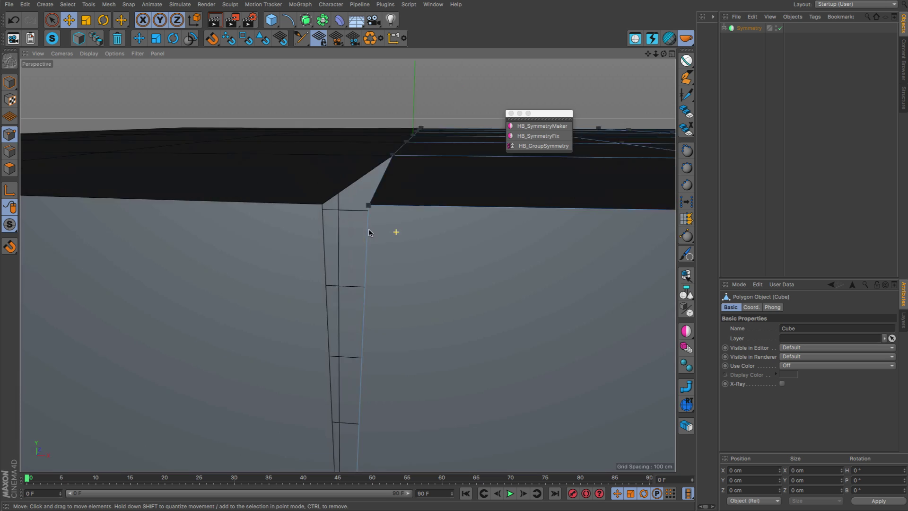
{"action": "scroll", "coordinate": [331, 241], "scroll_direction": "down", "scroll_amount": 6}
Place the Symmetry object under a Subdivision Surface.
{"action": "left_click", "coordinate": [738, 29]}
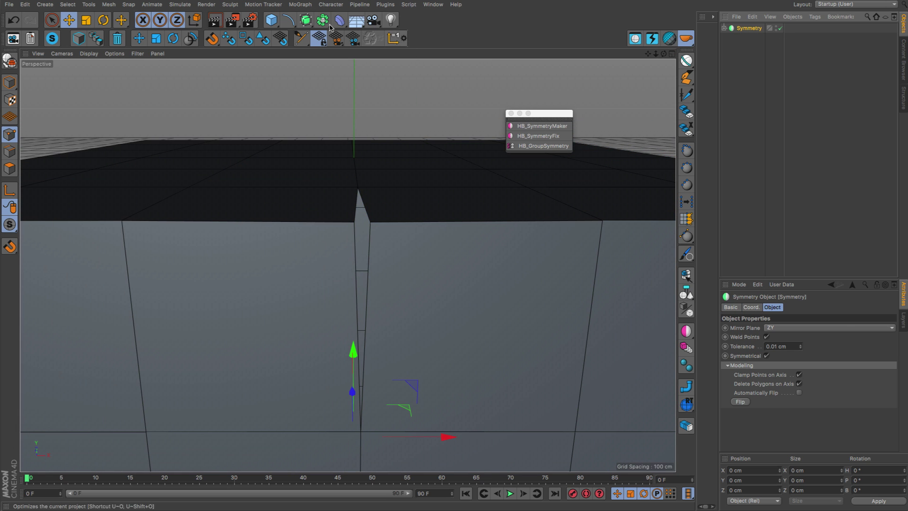
{"action": "left_click", "coordinate": [307, 21], "text": "alt"}
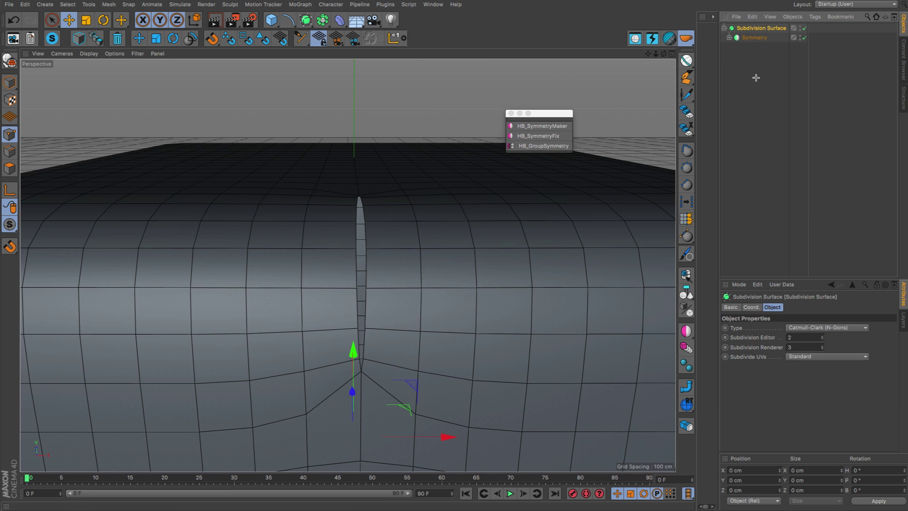
{"action": "scroll", "coordinate": [446, 247], "scroll_direction": "down", "scroll_amount": 4}
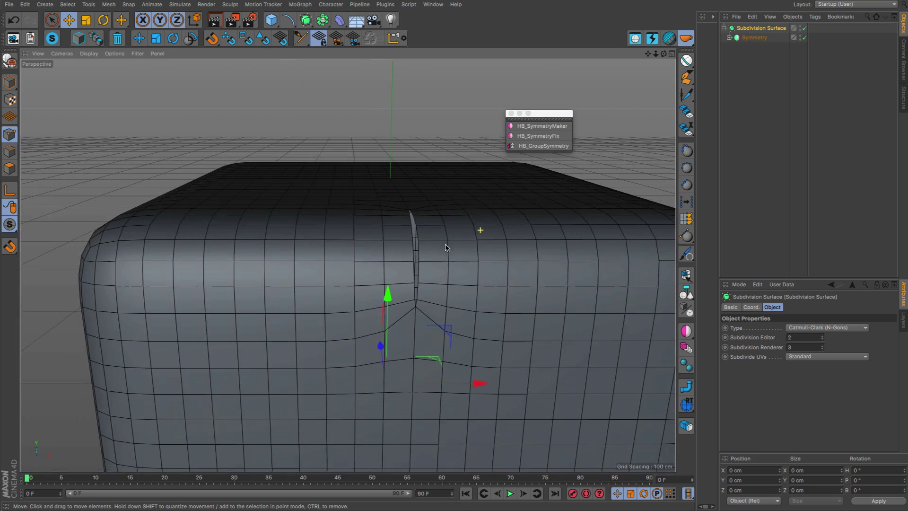
{"action": "left_click_drag", "start_coordinate": [446, 248], "coordinate": [478, 246], "text": "alt"}
Select the cube inside Symmetry and use the Magnet tool to pull its upper front upward and its front seam sideways.
{"action": "left_click", "coordinate": [729, 37]}
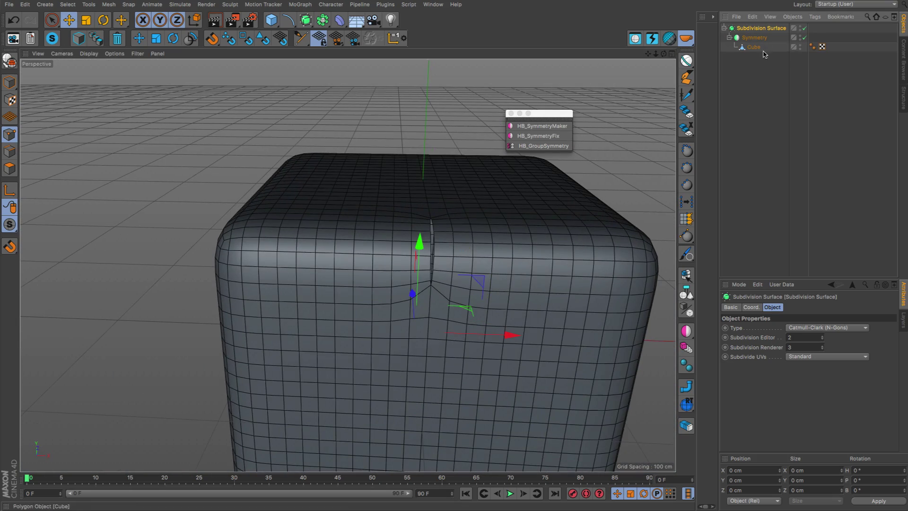
{"action": "left_click", "coordinate": [754, 47]}
{"action": "left_click_drag", "start_coordinate": [637, 115], "coordinate": [392, 131], "text": "alt"}
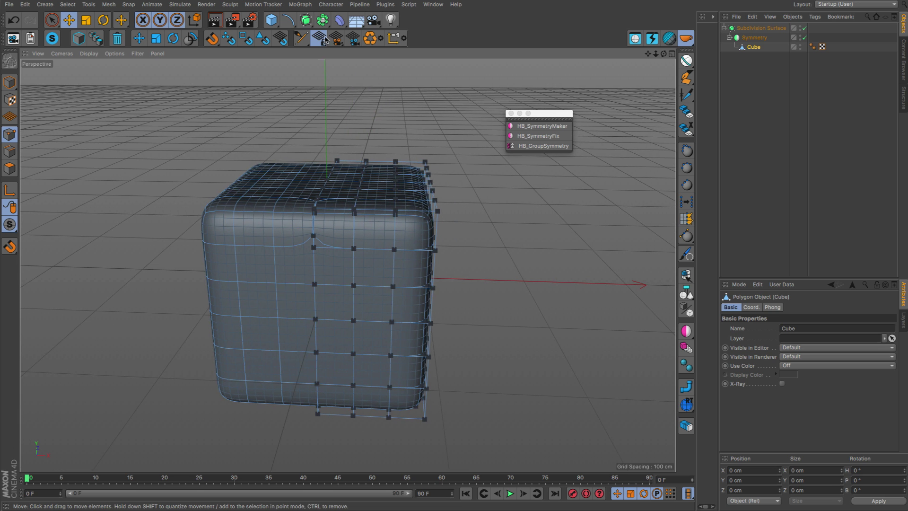
{"action": "key", "text": "m"}
{"action": "key", "text": "i"}
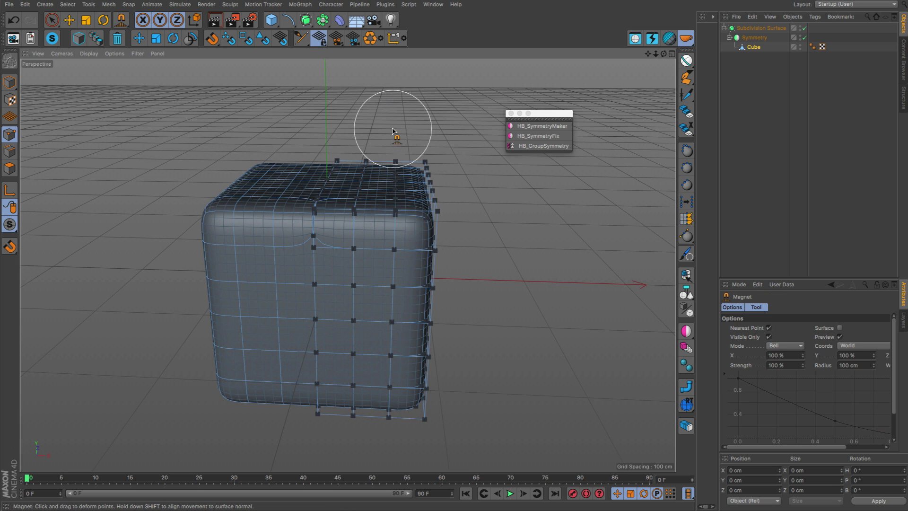
{"action": "mouse_move", "coordinate": [395, 183]}
{"action": "left_mouse_down", "text": "alt"}
{"action": "mouse_move", "coordinate": [357, 124]}
{"action": "mouse_move", "coordinate": [363, 108]}
{"action": "left_mouse_up", "text": "alt"}
{"action": "left_click_drag", "start_coordinate": [352, 187], "coordinate": [348, 160]}
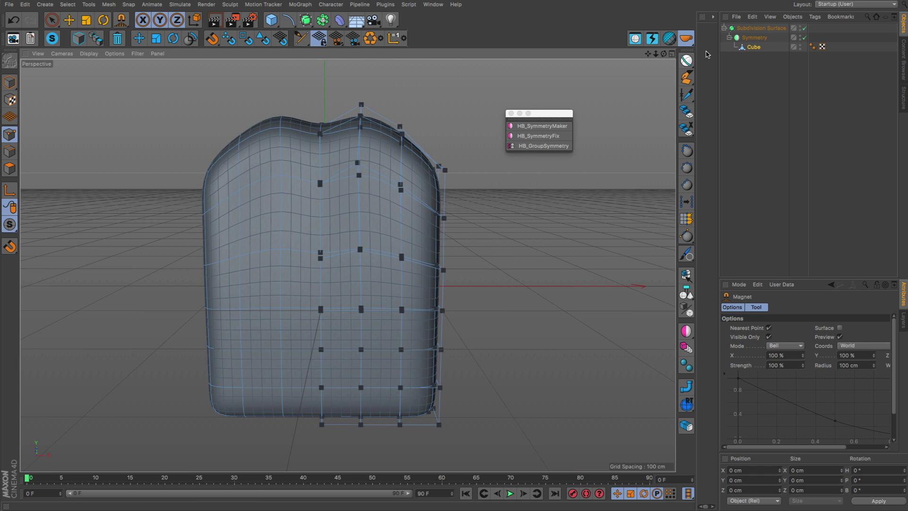
{"action": "mouse_move", "coordinate": [321, 258]}
{"action": "left_mouse_down"}
{"action": "mouse_move", "coordinate": [317, 269]}
{"action": "mouse_move", "coordinate": [272, 262]}
{"action": "left_mouse_up"}
Select the Symmetry object and highlight its Clamp Points on Axis option.
{"action": "left_click", "coordinate": [754, 37]}
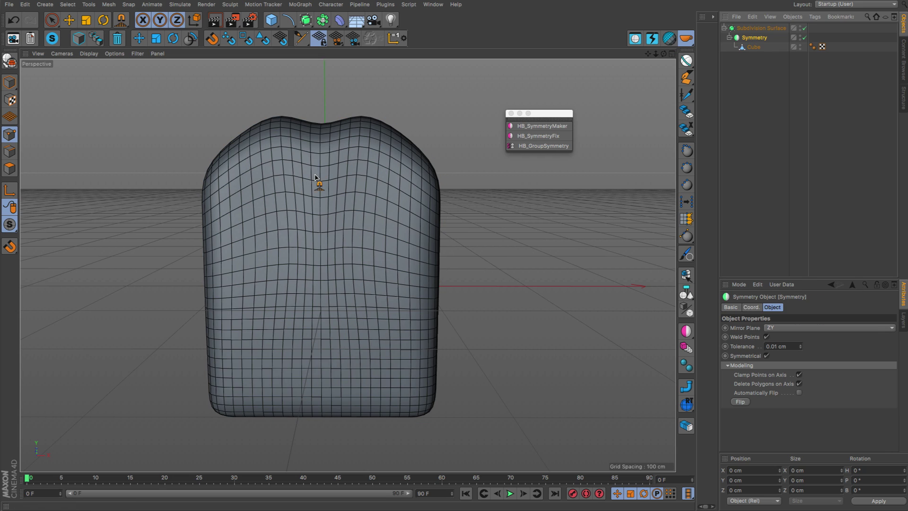
{"action": "left_click_drag", "start_coordinate": [316, 177], "coordinate": [320, 206], "text": "alt"}
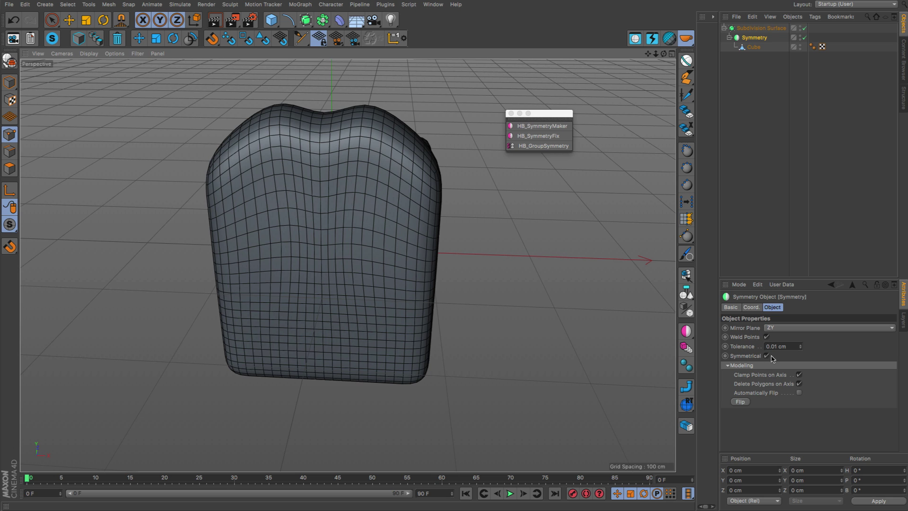
{"action": "left_click", "coordinate": [780, 376]}
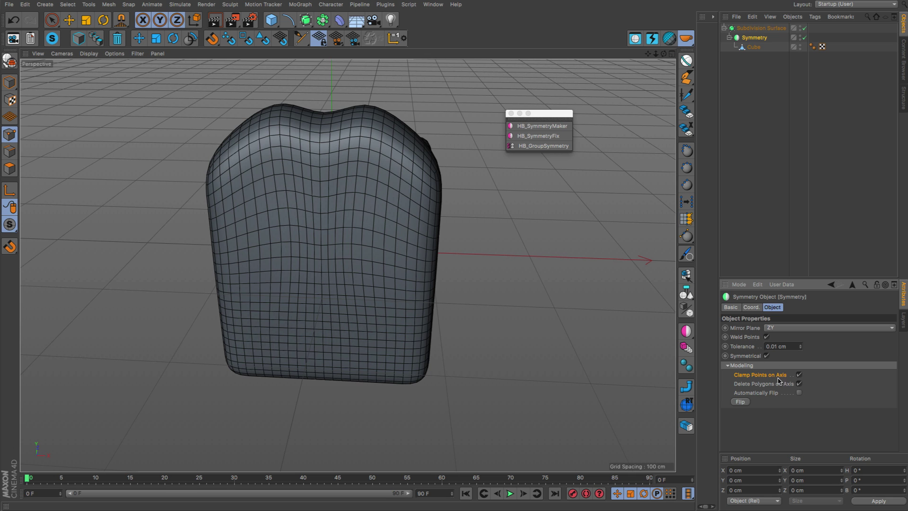
{"action": "left_click_drag", "start_coordinate": [283, 149], "coordinate": [295, 121], "text": "alt"}
Pull the cube's front seam sideways again with the Magnet tool and return to the Symmetry object's Clamp Points on Axis option.
{"action": "left_click", "coordinate": [755, 47]}
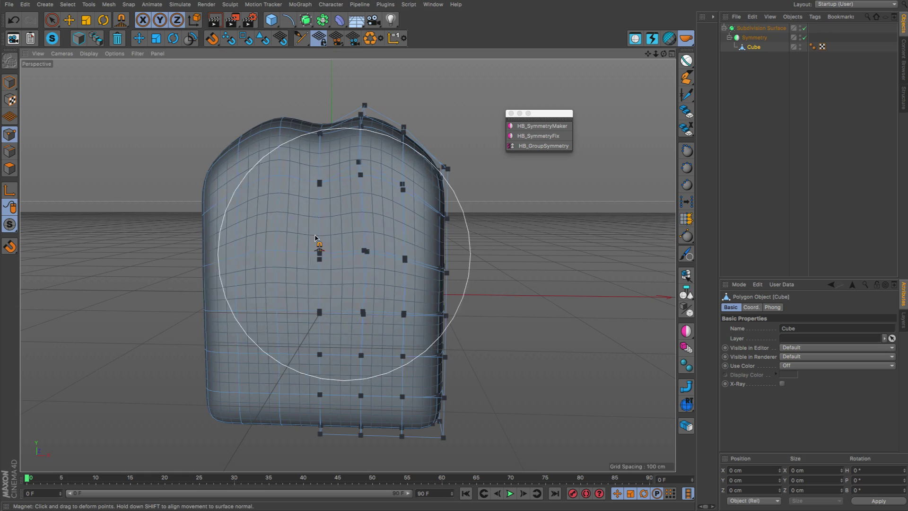
{"action": "left_click_drag", "start_coordinate": [318, 243], "coordinate": [294, 260]}
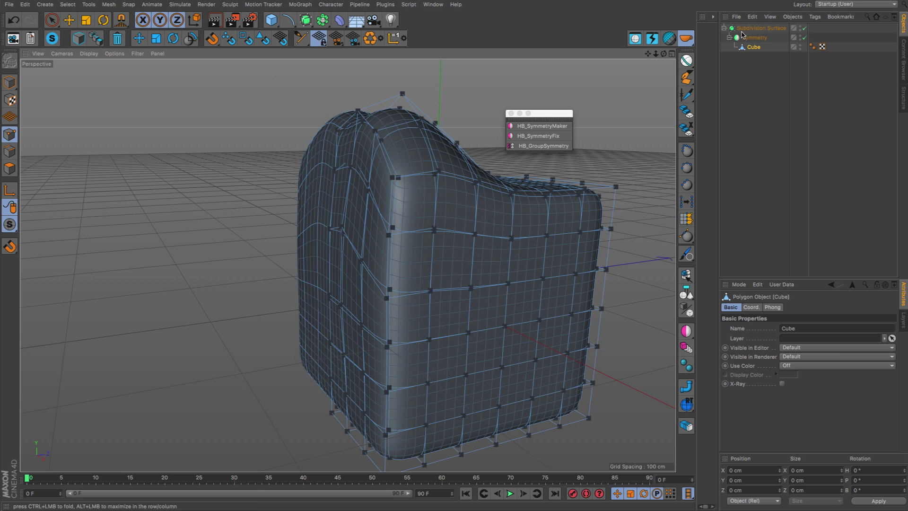
{"action": "left_click", "coordinate": [755, 38]}
{"action": "left_click", "coordinate": [803, 376]}
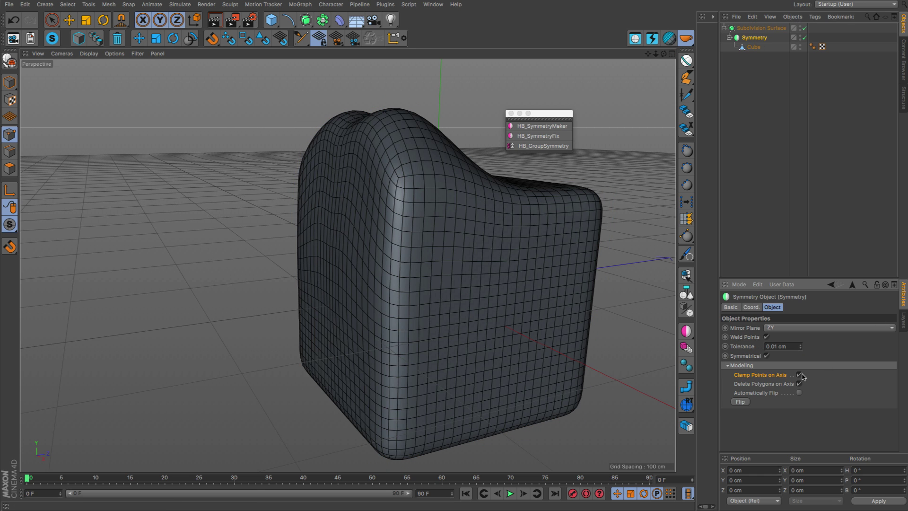
Select the cube inside Symmetry and pull its front seam points off the mirror axis with the Magnet tool.
{"action": "left_click_drag", "start_coordinate": [296, 233], "coordinate": [601, 65], "text": "alt"}
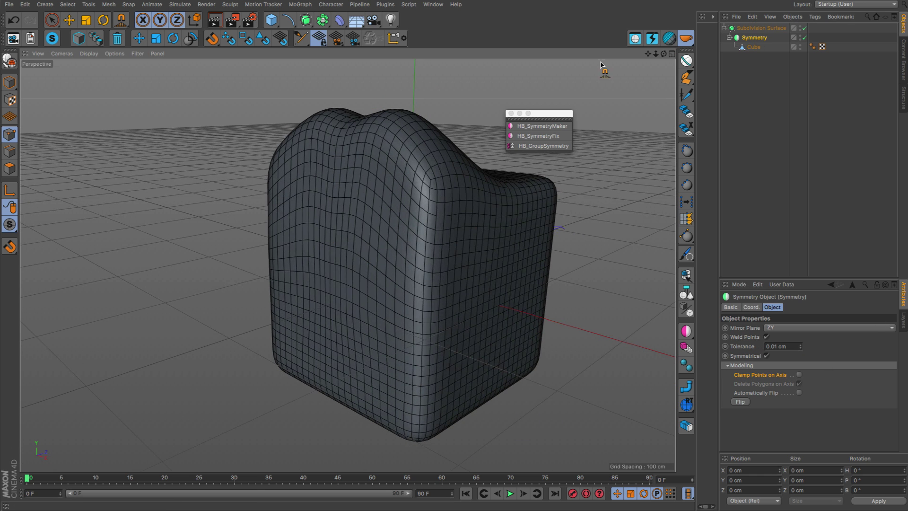
{"action": "left_click", "coordinate": [754, 48]}
{"action": "left_click_drag", "start_coordinate": [340, 203], "coordinate": [383, 225], "text": "alt"}
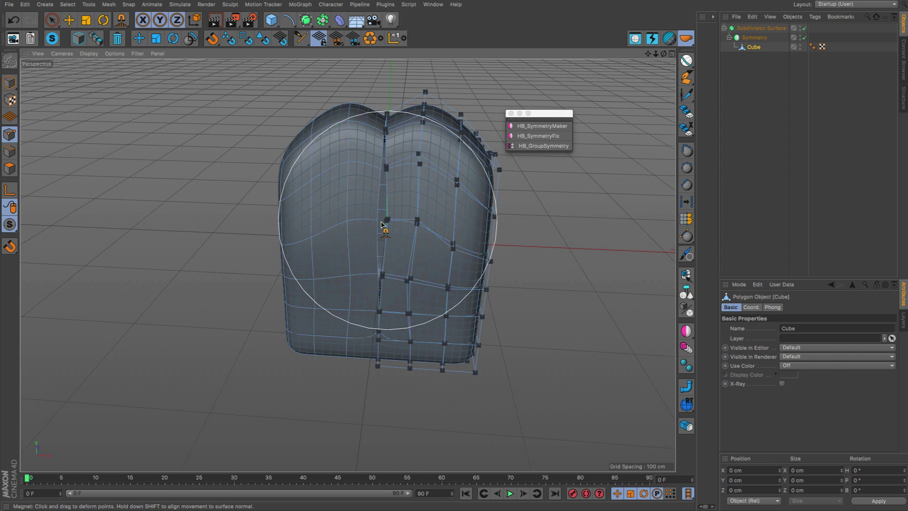
{"action": "right_click_drag", "start_coordinate": [430, 175], "coordinate": [450, 172], "text": "alt"}
{"action": "left_click_drag", "start_coordinate": [449, 172], "coordinate": [430, 176], "text": "alt"}
Run HB_SymmetryFix on the cube to bring its centre seam points back onto the mirror plane.
{"action": "key", "text": "e"}
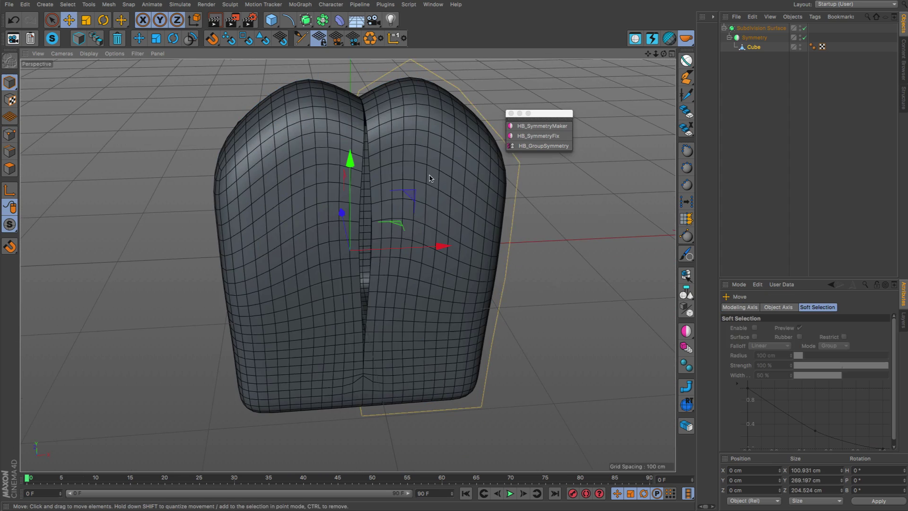
{"action": "left_click", "coordinate": [543, 137]}
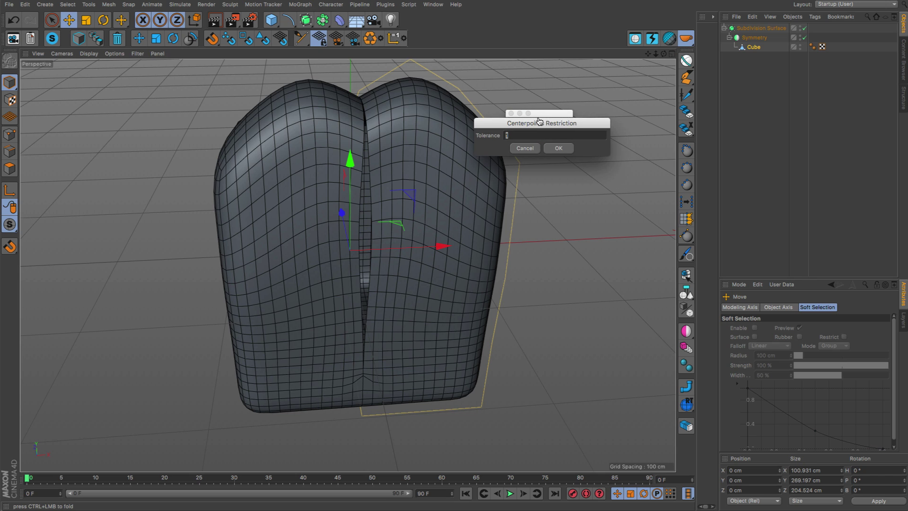
{"action": "left_click_drag", "start_coordinate": [540, 120], "coordinate": [492, 255]}
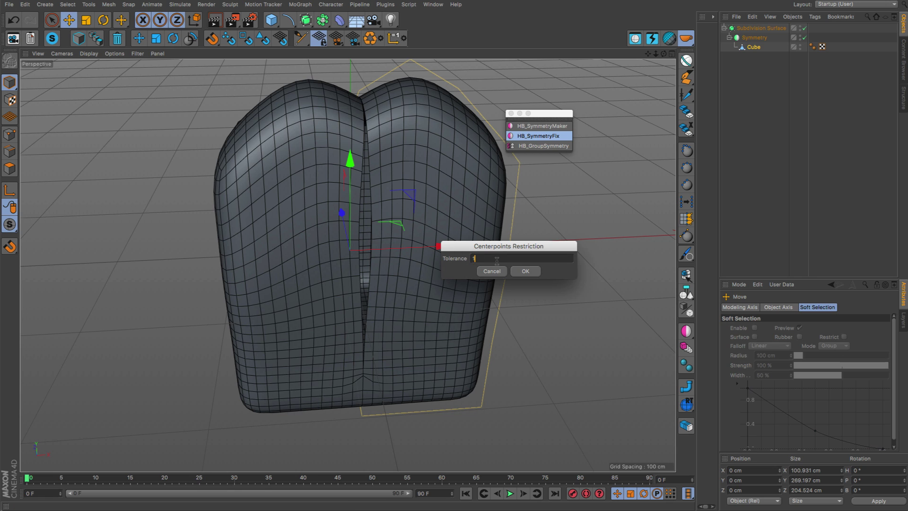
{"action": "key", "text": "Return"}
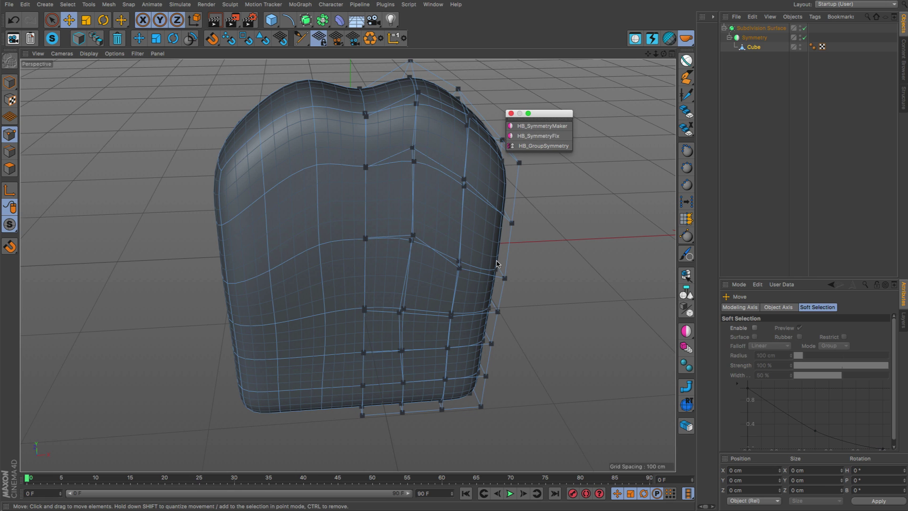
Select individual points along the cube's front centre seam to check their X positions.
{"action": "left_click", "coordinate": [365, 239]}
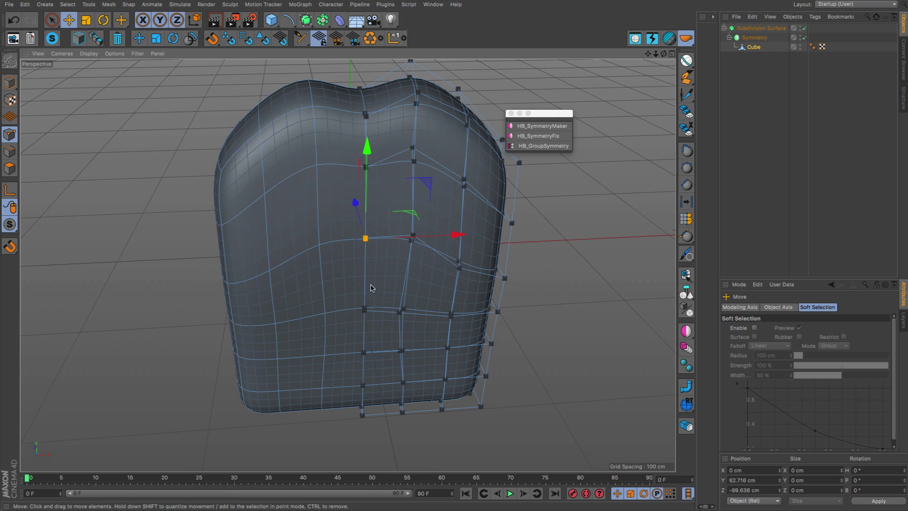
{"action": "left_click", "coordinate": [365, 308]}
{"action": "left_click_drag", "start_coordinate": [380, 218], "coordinate": [372, 246], "text": "alt"}
{"action": "left_click", "coordinate": [366, 165]}
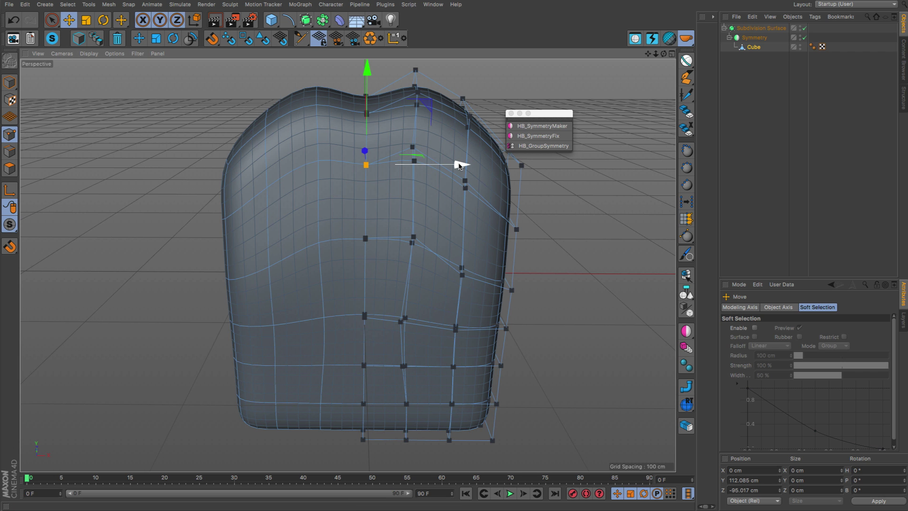
{"action": "left_click_drag", "start_coordinate": [378, 183], "coordinate": [378, 197], "text": "alt"}
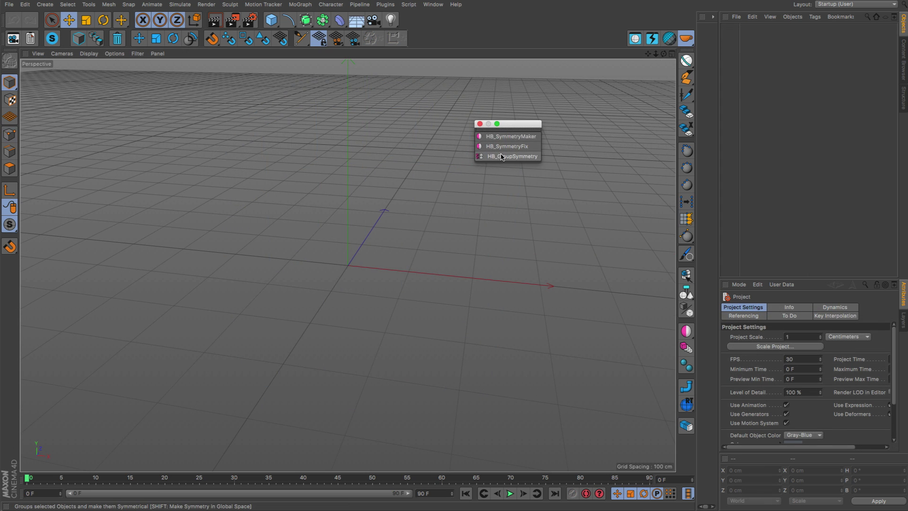
Add a cube to the empty scene, move it out along X and duplicate it twice into a rising diagonal staircase.
{"action": "left_click_drag", "start_coordinate": [384, 246], "coordinate": [372, 278], "text": "alt"}
{"action": "left_click", "coordinate": [273, 20]}
{"action": "left_click_drag", "start_coordinate": [372, 278], "coordinate": [516, 265]}
{"action": "middle_click_drag", "start_coordinate": [517, 268], "coordinate": [355, 268], "text": "alt"}
{"action": "left_click_drag", "start_coordinate": [421, 204], "coordinate": [484, 89], "text": "ctrl"}
{"action": "middle_click_drag", "start_coordinate": [342, 233], "coordinate": [383, 245], "text": "alt"}
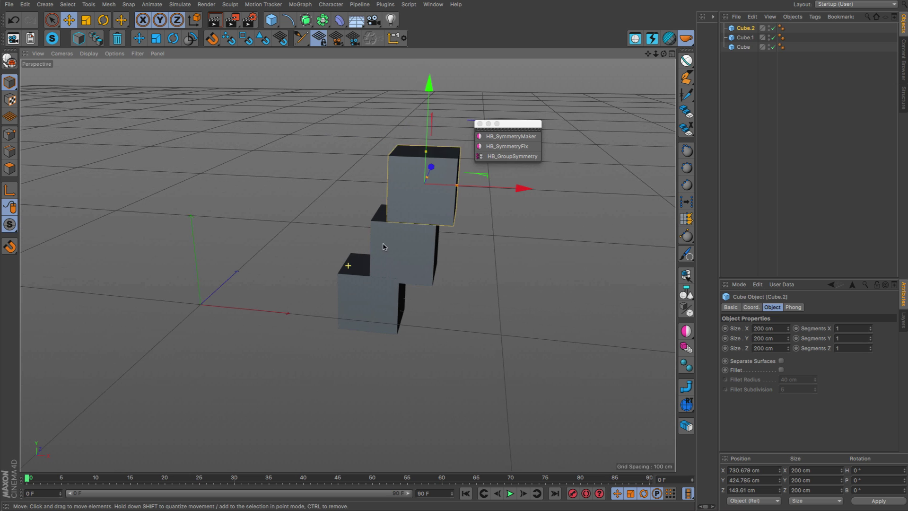
Select all three staircase cubes and group them under a null.
{"action": "left_click", "coordinate": [411, 248]}
{"action": "left_click", "coordinate": [396, 269], "text": "shift"}
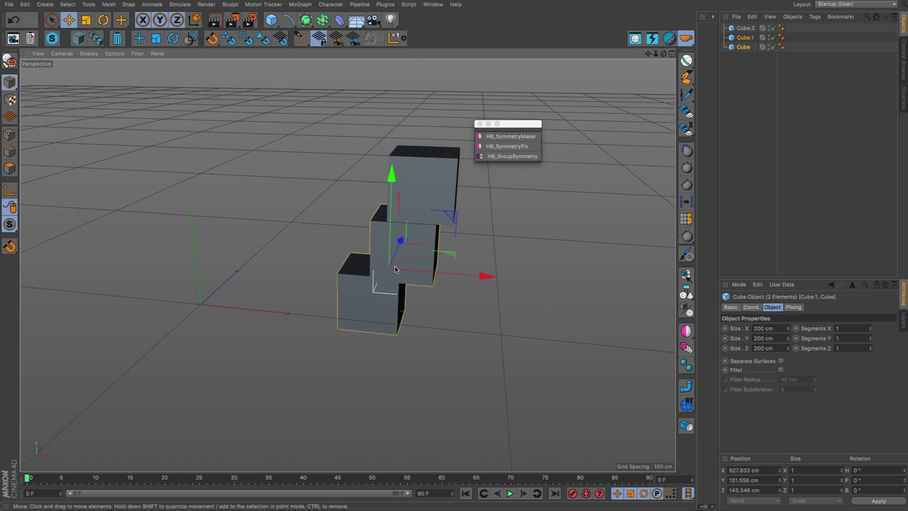
{"action": "left_click", "coordinate": [436, 186], "text": "shift"}
{"action": "left_click_drag", "start_coordinate": [427, 212], "coordinate": [421, 217], "text": "alt"}
{"action": "key", "text": "alt+g"}
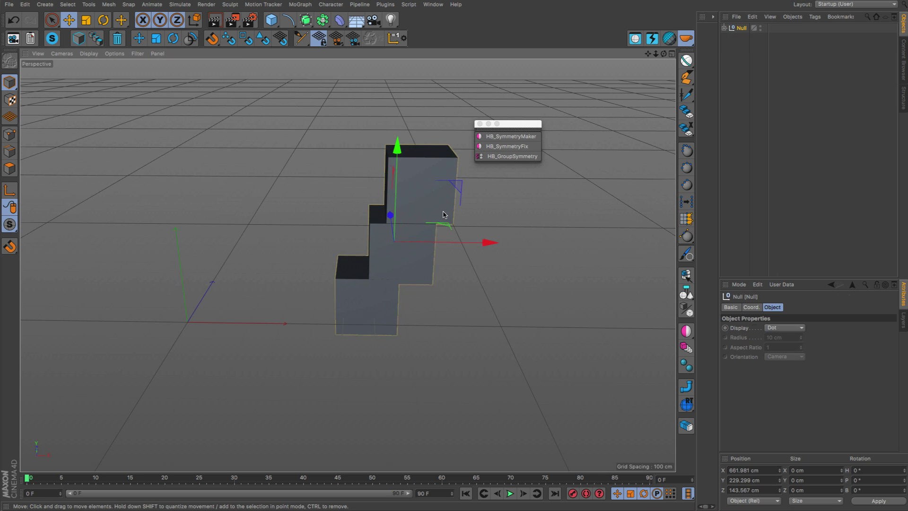
Move the null out along X to about 745 cm and rotate its heading to about 41°.
{"action": "left_click_drag", "start_coordinate": [490, 242], "coordinate": [512, 249]}
{"action": "key", "text": "r"}
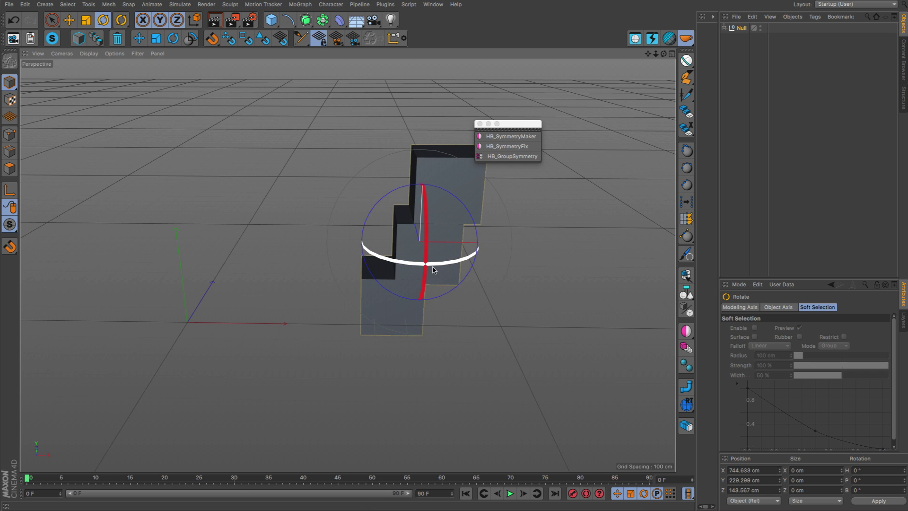
{"action": "left_click_drag", "start_coordinate": [435, 268], "coordinate": [510, 263]}
{"action": "left_click_drag", "start_coordinate": [403, 260], "coordinate": [473, 265], "text": "alt"}
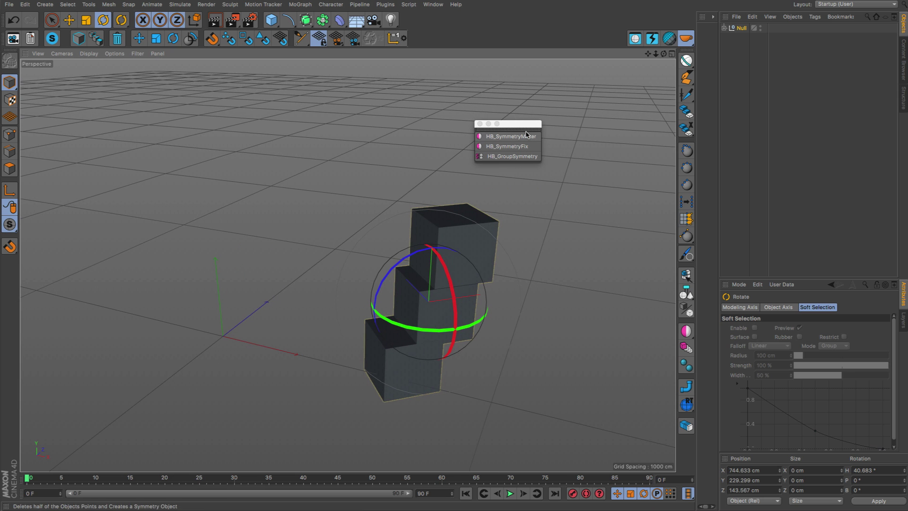
Select the three cubes inside the null and move them along the null's X axis to about X 1020 cm, Z 380 cm.
{"action": "left_click", "coordinate": [724, 28]}
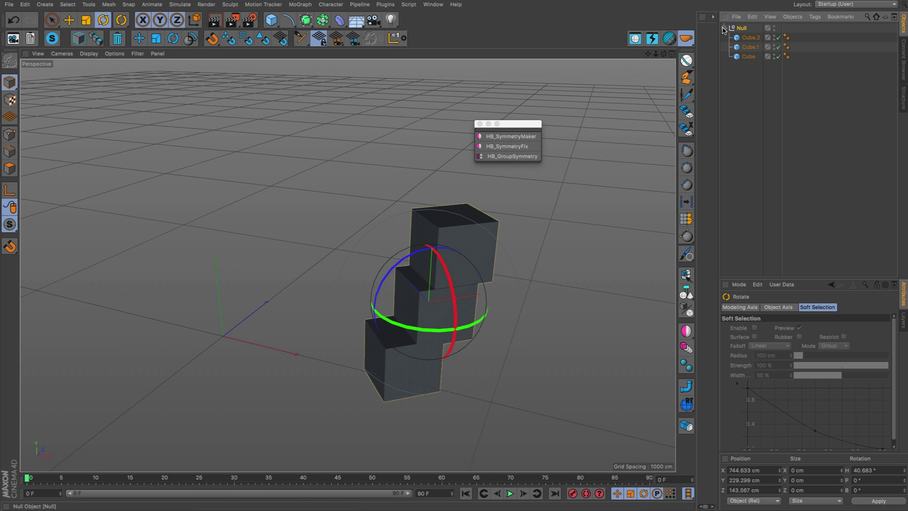
{"action": "left_click", "coordinate": [751, 37]}
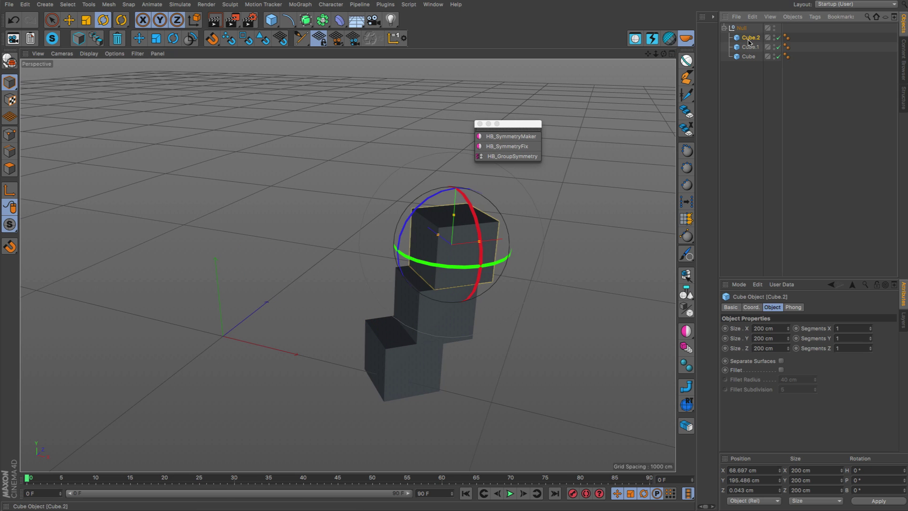
{"action": "left_click", "coordinate": [749, 56], "text": "shift"}
{"action": "key", "text": "e"}
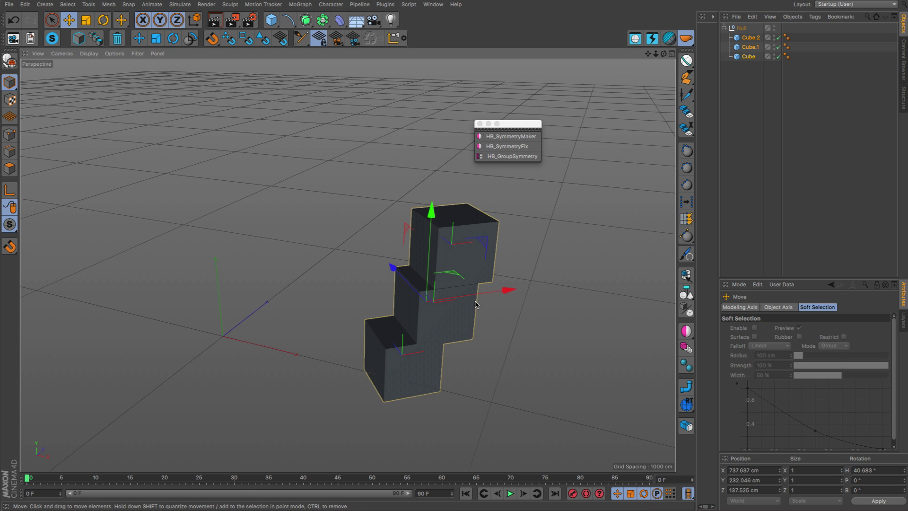
{"action": "left_click_drag", "start_coordinate": [475, 303], "coordinate": [559, 276]}
{"action": "left_click_drag", "start_coordinate": [570, 210], "coordinate": [511, 191], "text": "alt"}
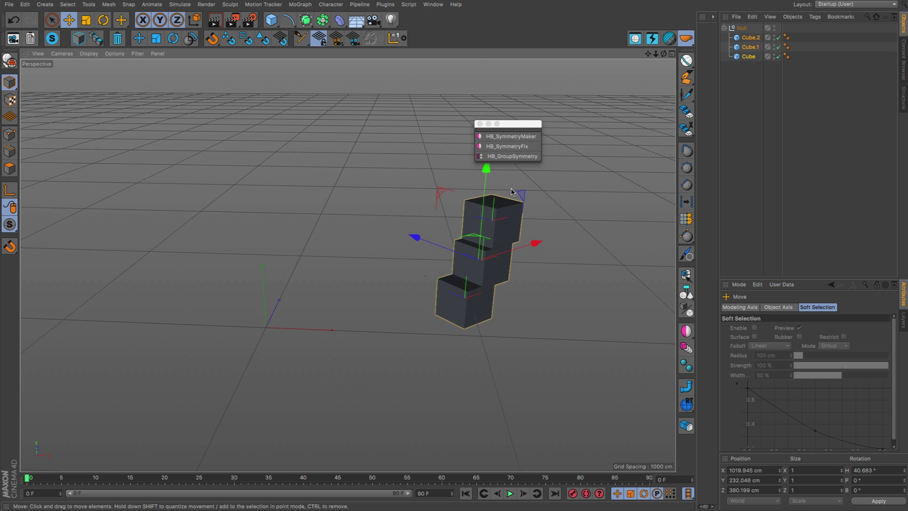
Mirror the three cubes with HB_GroupSymmetry around the null's local axis and expand the Symmetry hierarchy to inspect its group and cubes.
{"action": "left_click", "coordinate": [510, 159]}
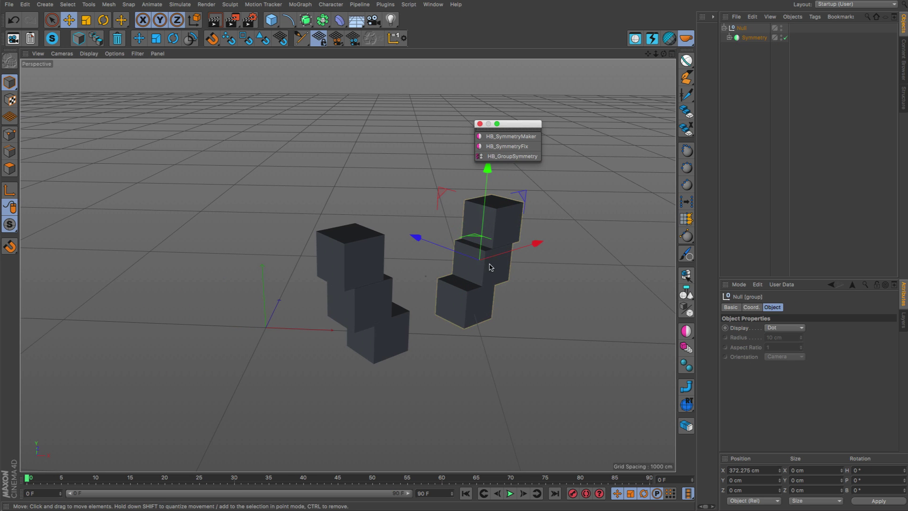
{"action": "left_click_drag", "start_coordinate": [492, 266], "coordinate": [467, 273], "text": "alt"}
{"action": "left_click", "coordinate": [729, 37]}
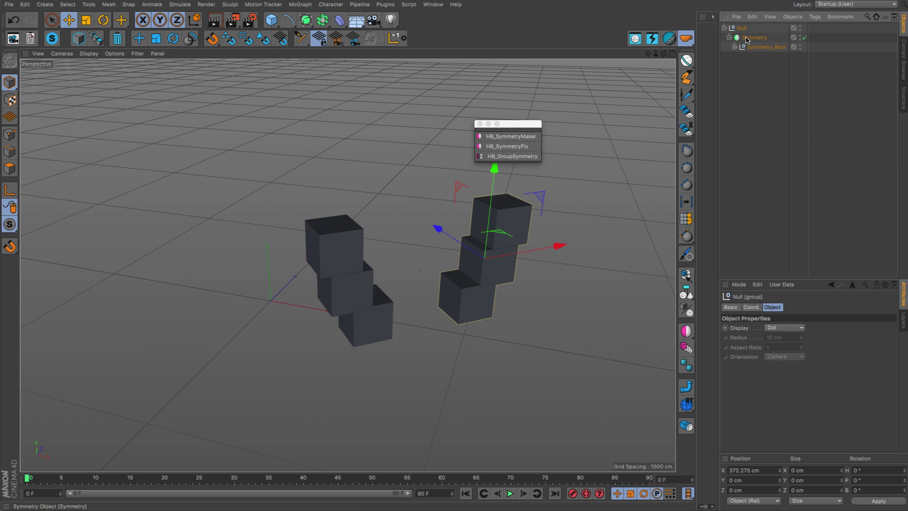
{"action": "left_click", "coordinate": [747, 48]}
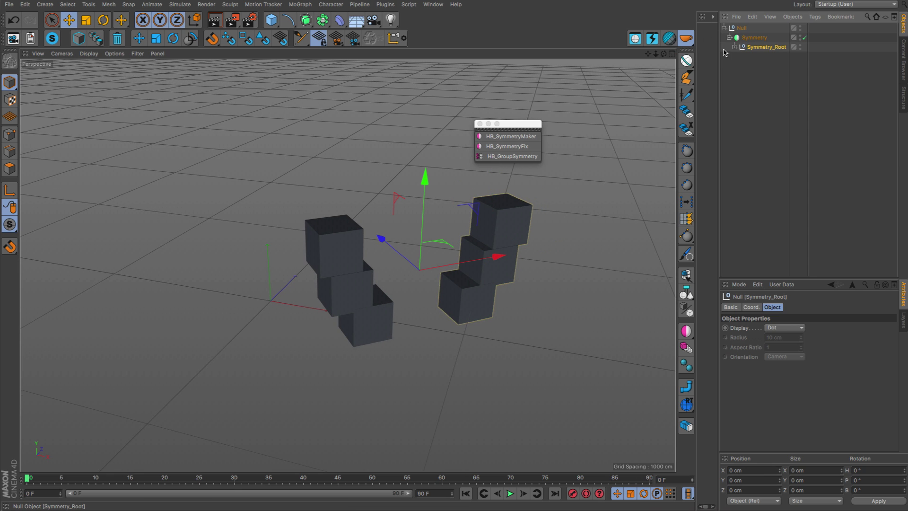
{"action": "left_click", "coordinate": [740, 56]}
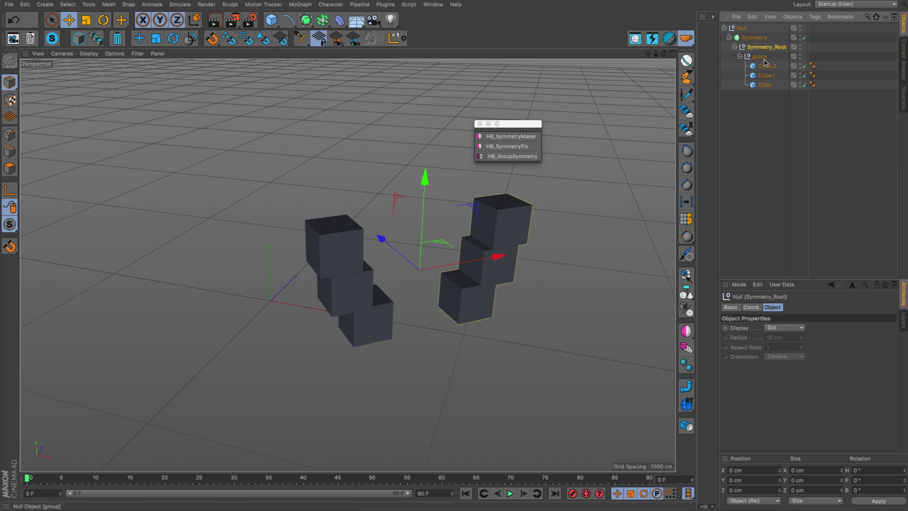
{"action": "left_click", "coordinate": [765, 85]}
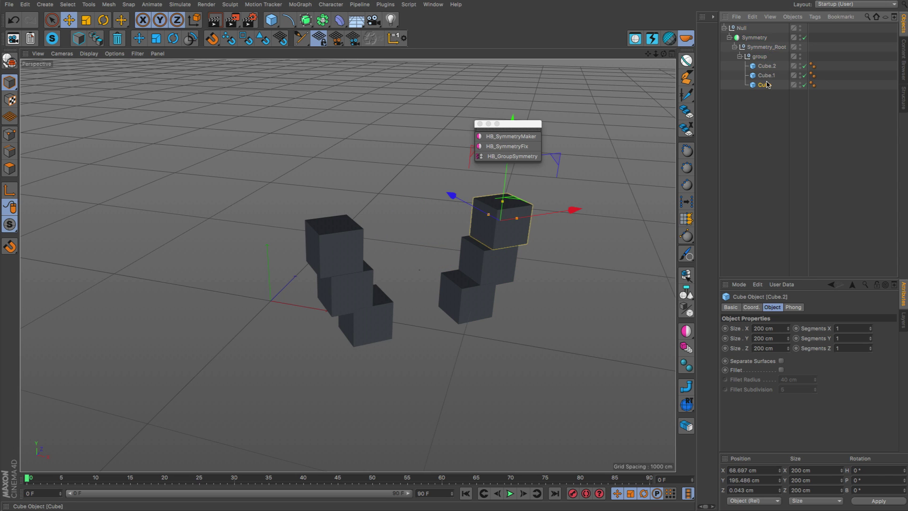
{"action": "left_click", "coordinate": [760, 57]}
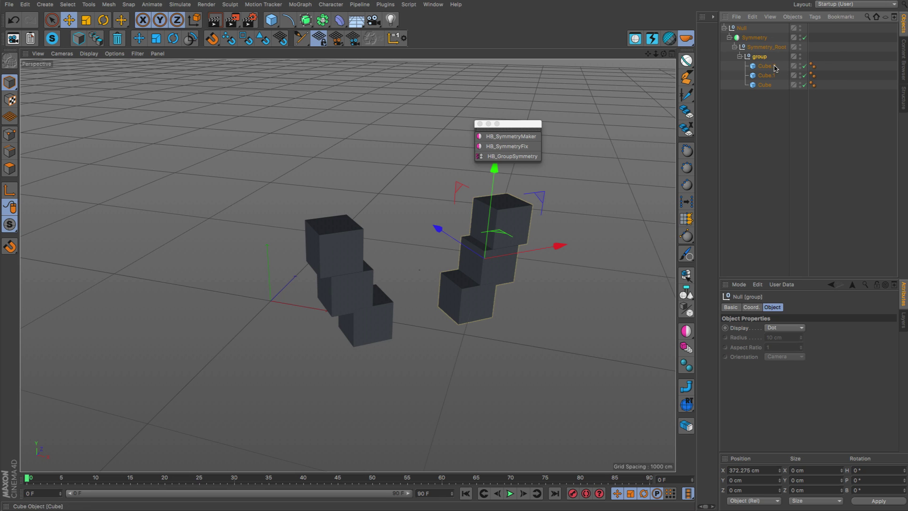
Rotate the Symmetry_Root null freely to demonstrate the mirrored movement, and undo the rotation.
{"action": "left_click", "coordinate": [760, 48]}
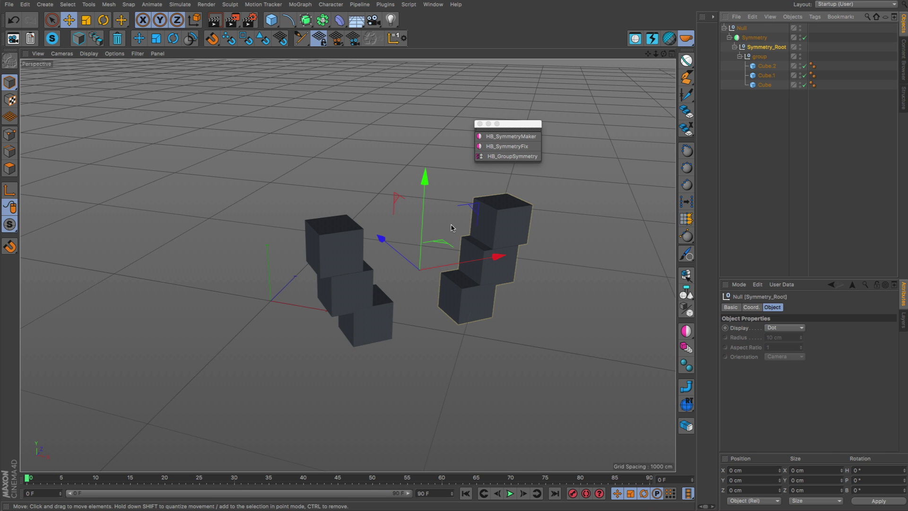
{"action": "key", "text": "r"}
{"action": "left_click_drag", "start_coordinate": [451, 228], "coordinate": [454, 369]}
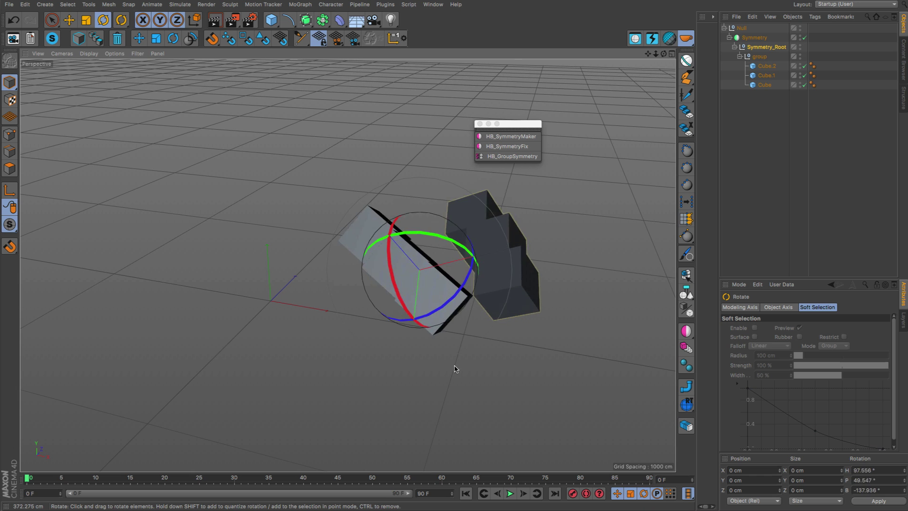
{"action": "key", "text": "super+z"}
{"action": "key", "text": "super+z"}
{"action": "key", "text": "super+z"}
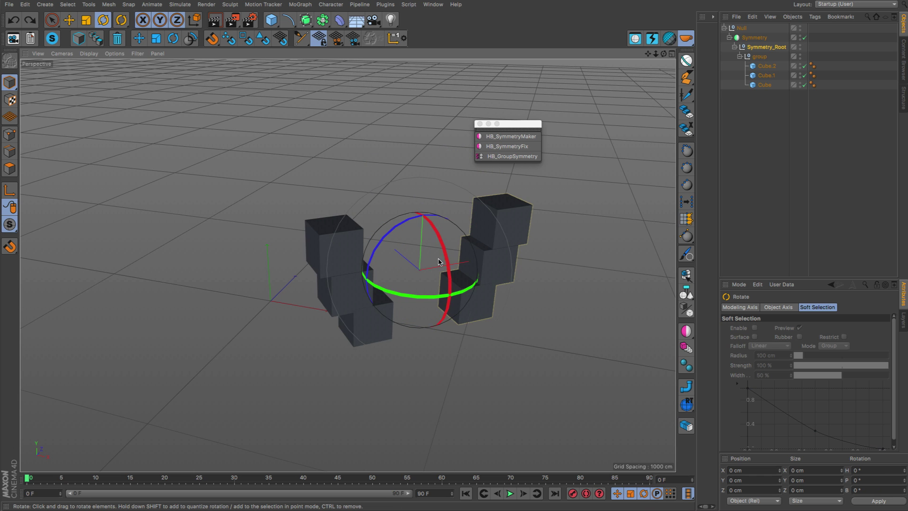
Undo the local group symmetry and apply HB_GroupSymmetry to the three cubes again, this time in global space.
{"action": "mouse_move", "coordinate": [438, 262]}
{"action": "left_mouse_down", "text": "alt"}
{"action": "mouse_move", "coordinate": [449, 270]}
{"action": "mouse_move", "coordinate": [361, 249]}
{"action": "mouse_move", "coordinate": [409, 281]}
{"action": "mouse_move", "coordinate": [447, 265]}
{"action": "left_mouse_up", "text": "alt"}
{"action": "left_click", "coordinate": [755, 37]}
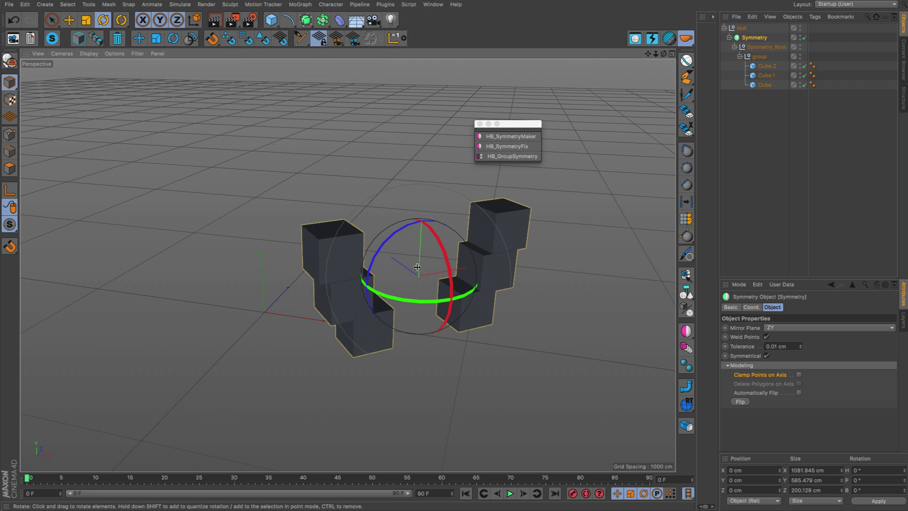
{"action": "left_click_drag", "start_coordinate": [441, 327], "coordinate": [410, 298], "text": "alt"}
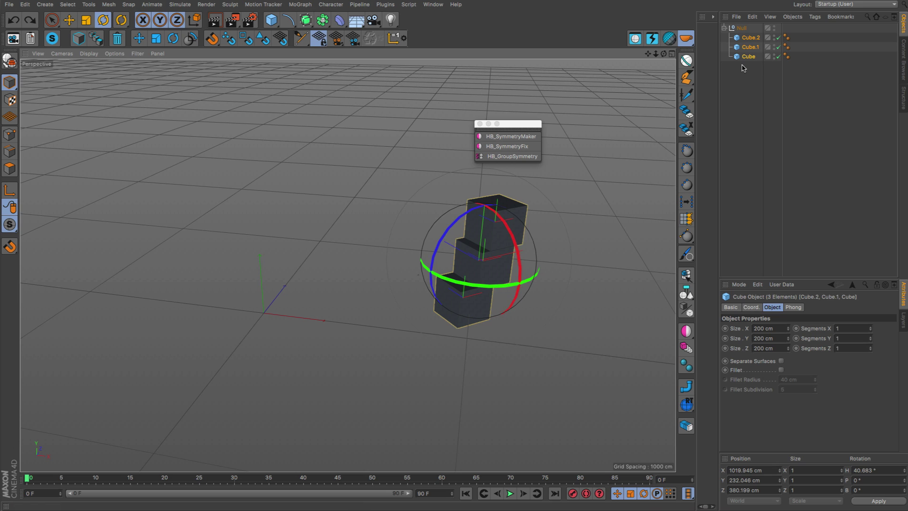
{"action": "left_click", "coordinate": [752, 80]}
{"action": "left_click_drag", "start_coordinate": [741, 34], "coordinate": [739, 33]}
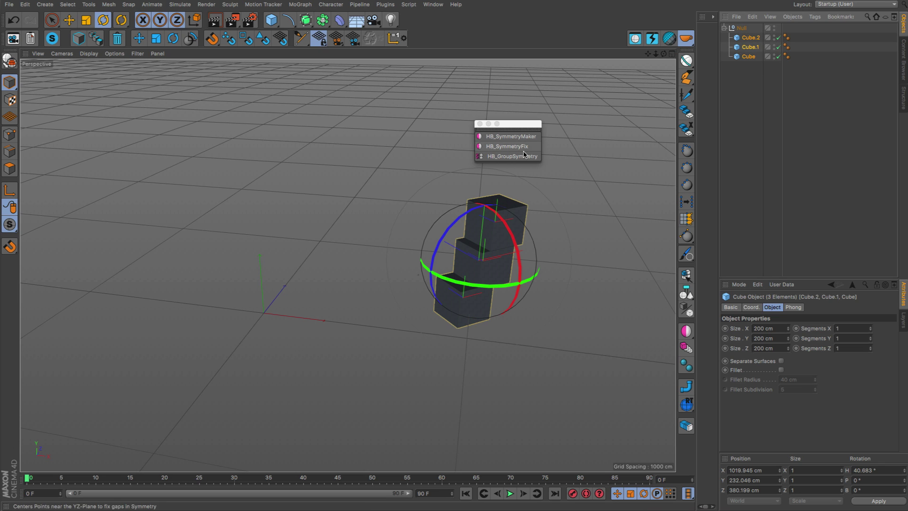
{"action": "left_click", "coordinate": [507, 156]}
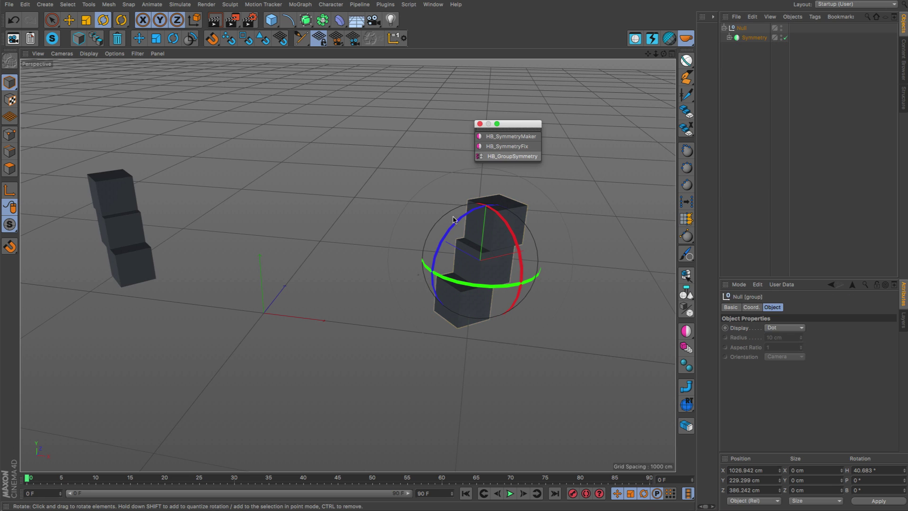
Examine the global Symmetry hierarchy by selecting Symmetry_Root, the Symmetry object and the group null.
{"action": "mouse_move", "coordinate": [263, 314]}
{"action": "left_mouse_down", "text": "alt"}
{"action": "mouse_move", "coordinate": [348, 310]}
{"action": "mouse_move", "coordinate": [284, 320]}
{"action": "mouse_move", "coordinate": [300, 304]}
{"action": "mouse_move", "coordinate": [269, 306]}
{"action": "left_mouse_up", "text": "alt"}
{"action": "middle_click_drag", "start_coordinate": [280, 272], "coordinate": [339, 248], "text": "alt"}
{"action": "left_click_drag", "start_coordinate": [339, 247], "coordinate": [347, 270], "text": "alt"}
{"action": "left_click", "coordinate": [761, 48]}
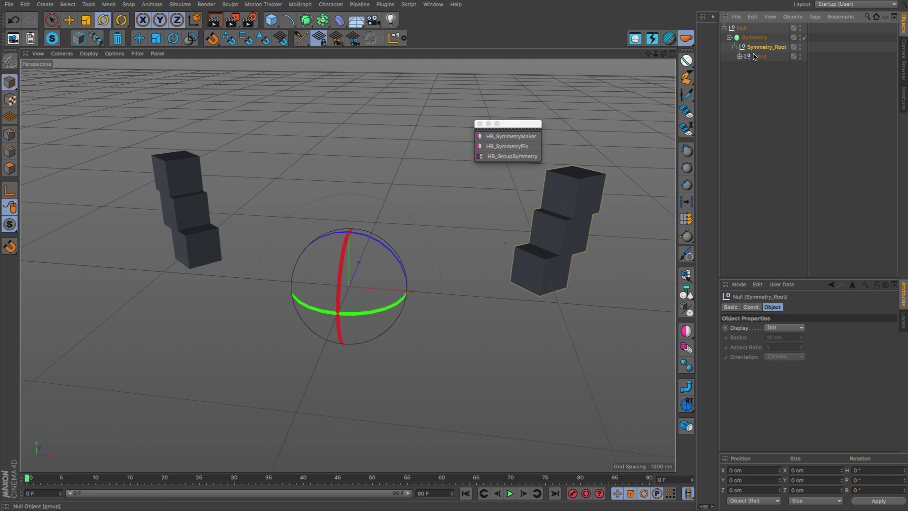
{"action": "left_click", "coordinate": [755, 38]}
{"action": "left_click", "coordinate": [759, 57]}
Rotate the Symmetry_Root null to about H -32°, P 4° and B -1°.
{"action": "left_click", "coordinate": [761, 47]}
{"action": "left_click_drag", "start_coordinate": [467, 260], "coordinate": [432, 257], "text": "alt"}
{"action": "left_click_drag", "start_coordinate": [389, 303], "coordinate": [355, 313]}
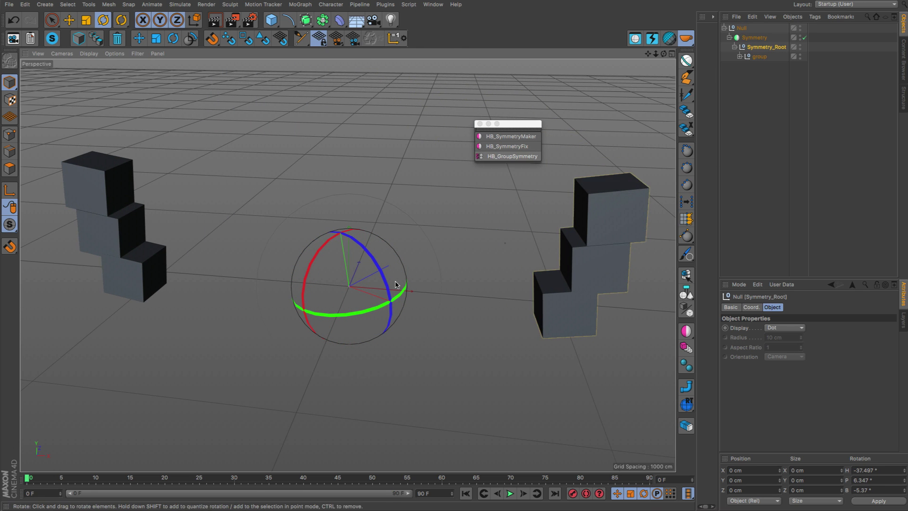
{"action": "mouse_move", "coordinate": [426, 281]}
{"action": "left_mouse_down"}
{"action": "mouse_move", "coordinate": [481, 255]}
{"action": "mouse_move", "coordinate": [428, 283]}
{"action": "left_mouse_up"}
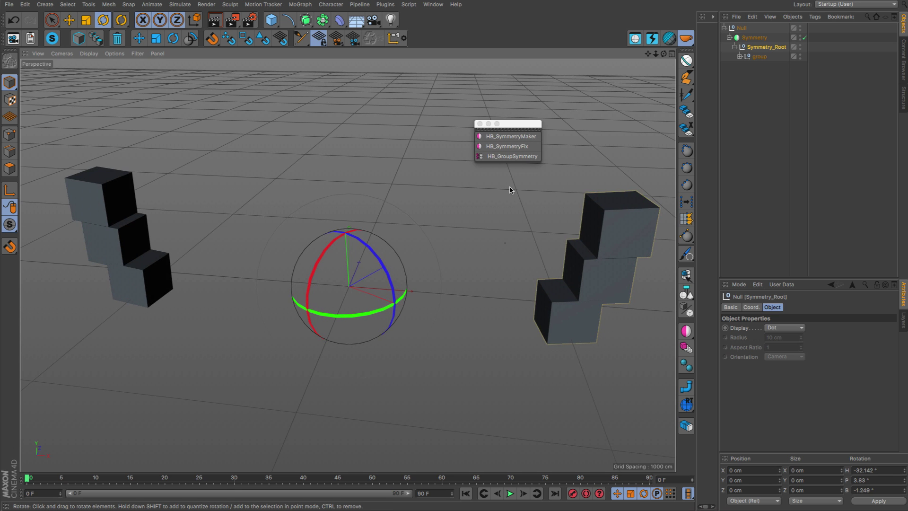
{"action": "scroll", "coordinate": [511, 187], "scroll_direction": "down", "scroll_amount": 5}
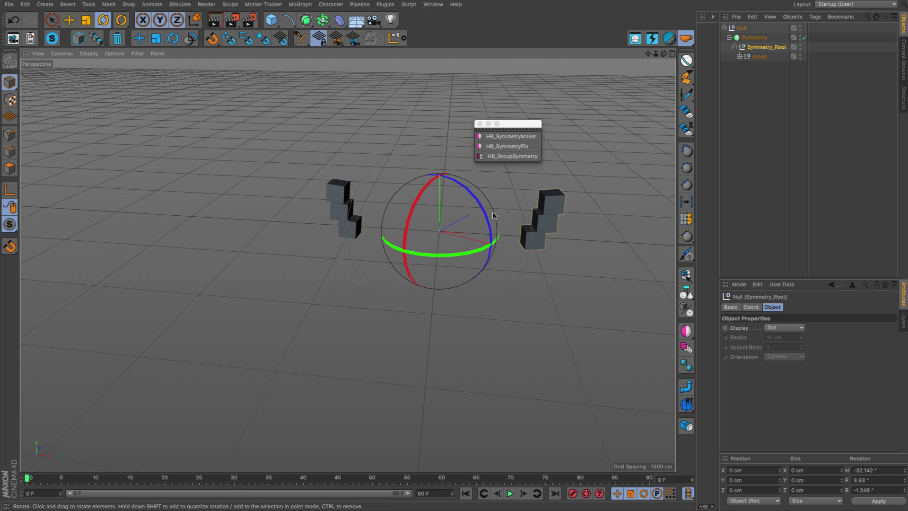
Rotate the Symmetry object to about H 20°, P 15°, B 10° and move it to about X 719, Y -495, Z 961 cm.
{"action": "middle_click_drag", "start_coordinate": [493, 216], "coordinate": [395, 208], "text": "alt"}
{"action": "left_click", "coordinate": [741, 28]}
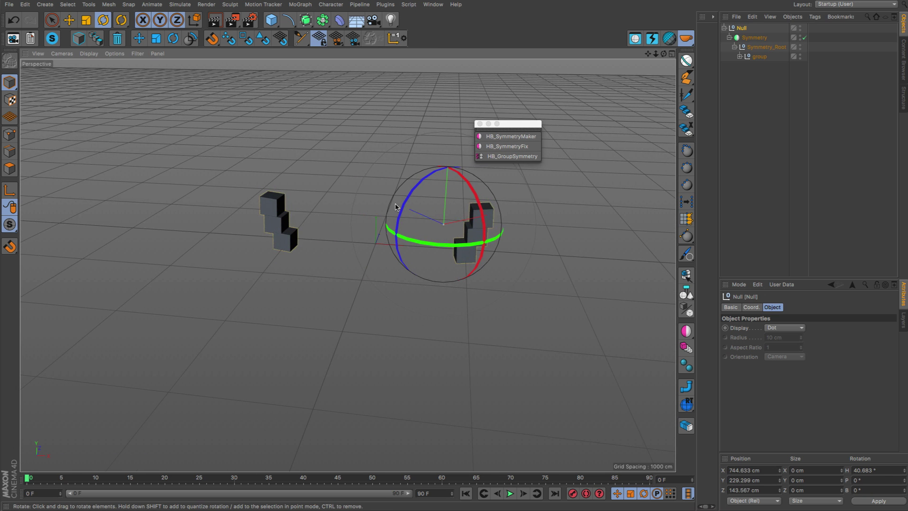
{"action": "left_click", "coordinate": [754, 38]}
{"action": "mouse_move", "coordinate": [382, 263]}
{"action": "left_mouse_down"}
{"action": "mouse_move", "coordinate": [479, 265]}
{"action": "mouse_move", "coordinate": [398, 258]}
{"action": "left_mouse_up"}
{"action": "key", "text": "e"}
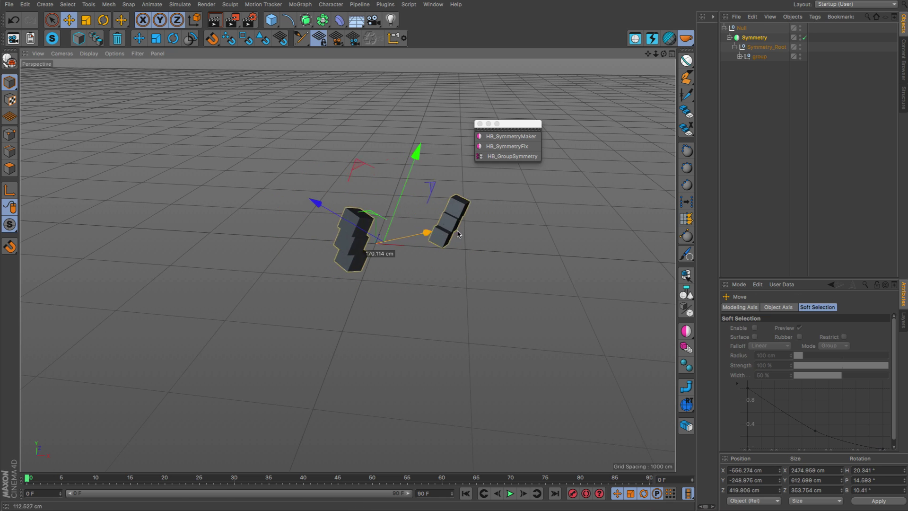
{"action": "left_click_drag", "start_coordinate": [428, 229], "coordinate": [474, 222]}
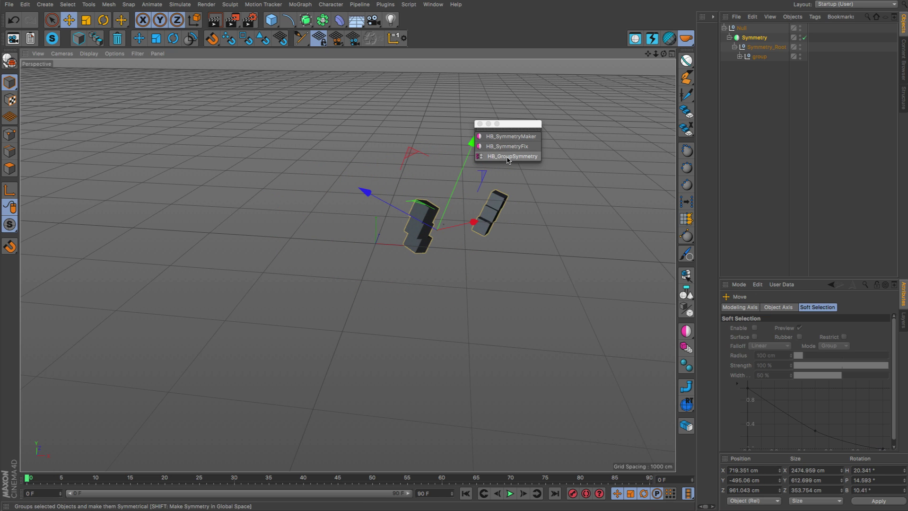
Try HB_GroupSymmetry on the Symmetry object in local space and undo it.
{"action": "left_click", "coordinate": [508, 158]}
{"action": "left_click_drag", "start_coordinate": [501, 265], "coordinate": [342, 239], "text": "alt"}
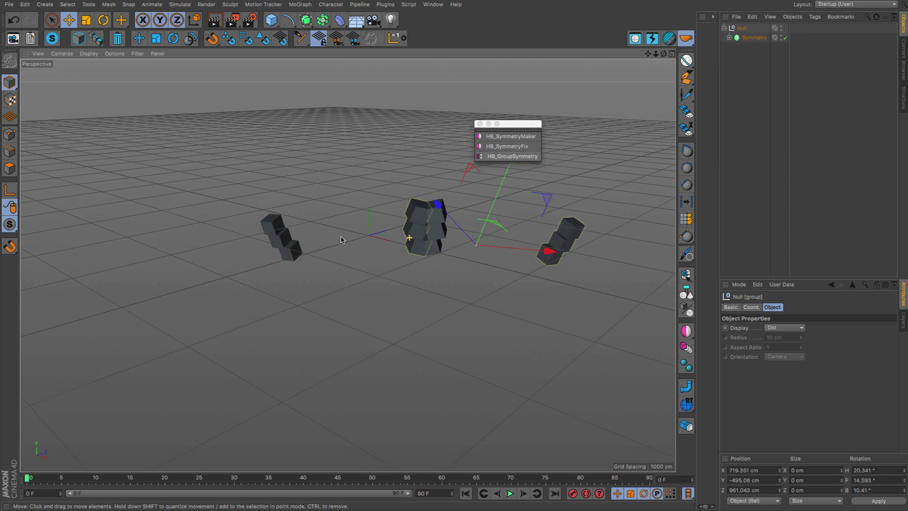
{"action": "key", "text": "ctrl+z"}
Apply HB_GroupSymmetry to the Symmetry object in global space, expand the nested hierarchy and select the inner Symmetry_Root null.
{"action": "left_click", "coordinate": [512, 156]}
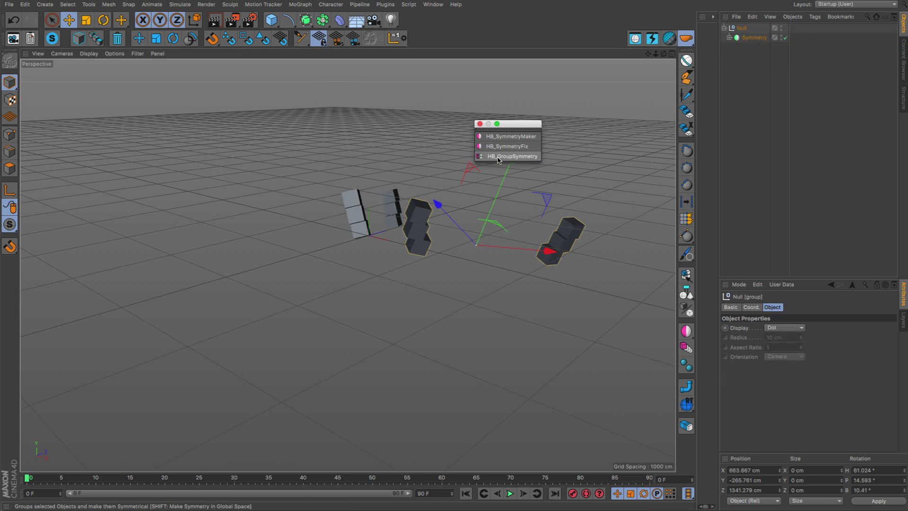
{"action": "left_click_drag", "start_coordinate": [423, 237], "coordinate": [500, 222], "text": "alt"}
{"action": "left_click", "coordinate": [730, 38]}
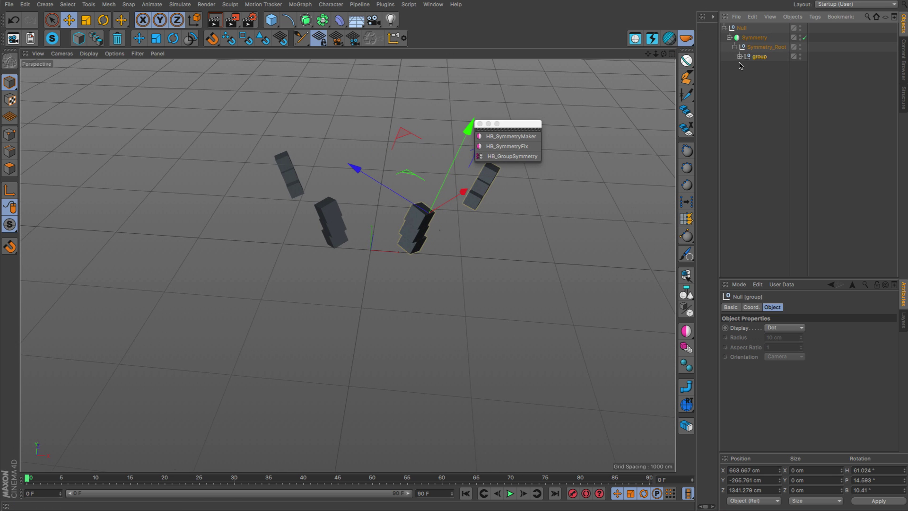
{"action": "left_click", "coordinate": [740, 57]}
{"action": "left_click", "coordinate": [771, 66]}
{"action": "left_click", "coordinate": [783, 75]}
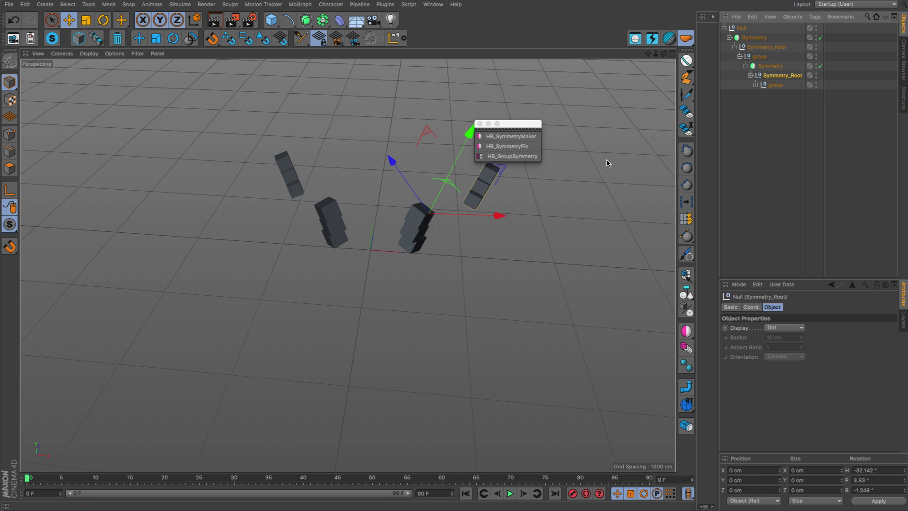
Rotate the inner Symmetry_Root null freely, and the outer Symmetry_Root to about H -25°, P 37° and B -12°.
{"action": "middle_click_drag", "start_coordinate": [447, 204], "coordinate": [439, 266], "text": "alt"}
{"action": "left_click_drag", "start_coordinate": [439, 266], "coordinate": [348, 264], "text": "alt"}
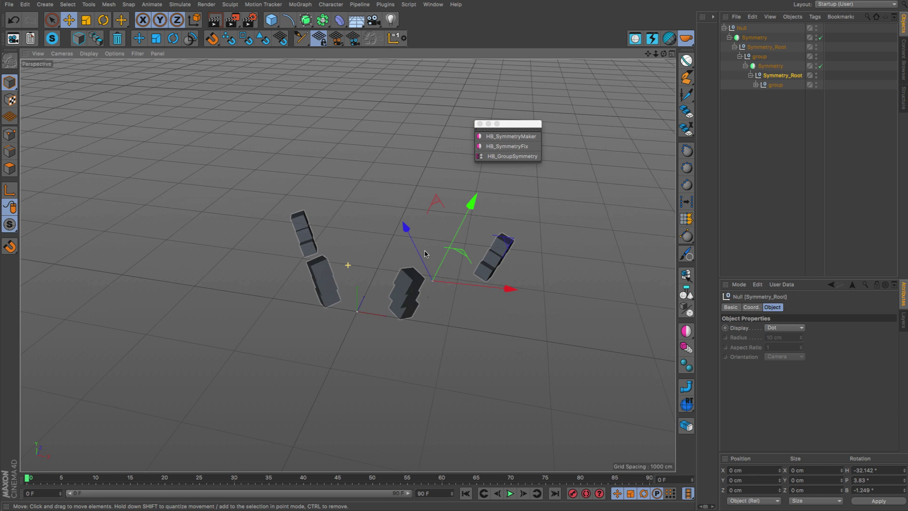
{"action": "key", "text": "r"}
{"action": "left_click_drag", "start_coordinate": [475, 283], "coordinate": [612, 114]}
{"action": "left_click", "coordinate": [758, 46]}
{"action": "left_click", "coordinate": [773, 44]}
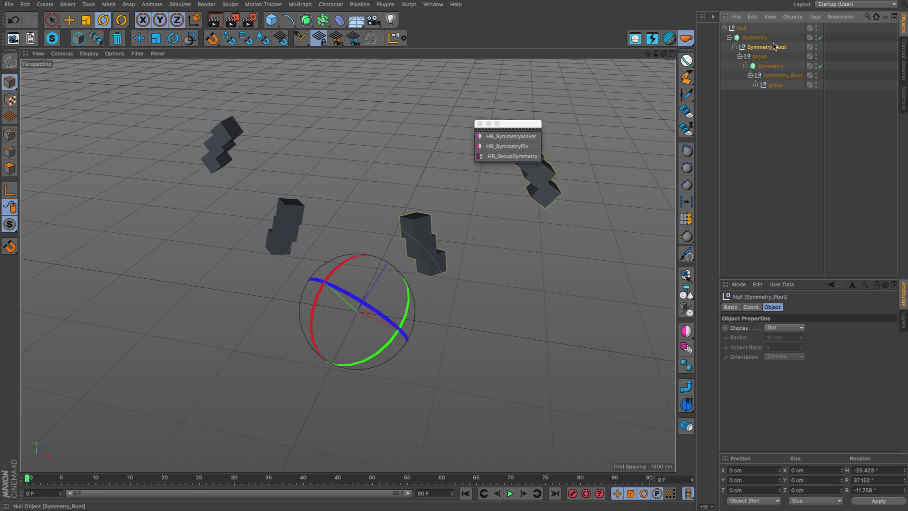
Rotate the inner Symmetry_Root null to about H -73°, P -2° and B -65°.
{"action": "left_click", "coordinate": [792, 77]}
{"action": "left_click_drag", "start_coordinate": [473, 369], "coordinate": [432, 389]}
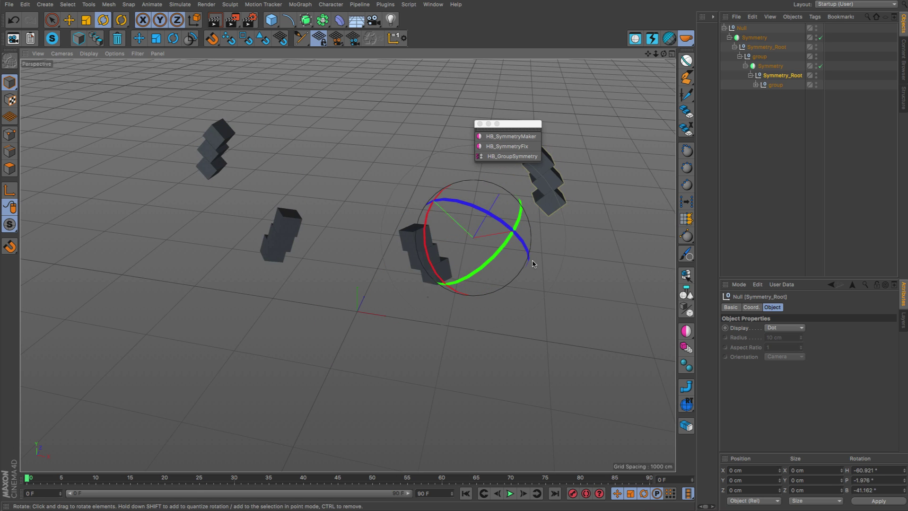
{"action": "left_click_drag", "start_coordinate": [531, 260], "coordinate": [601, 120]}
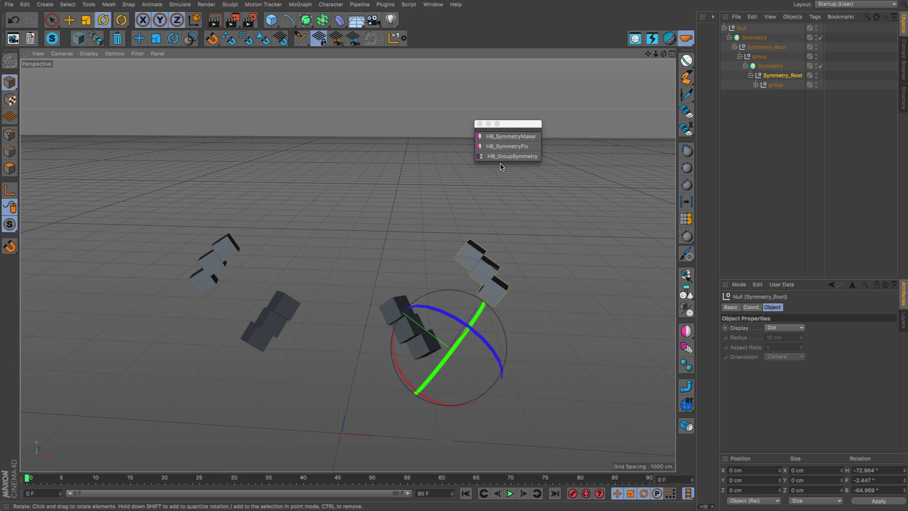
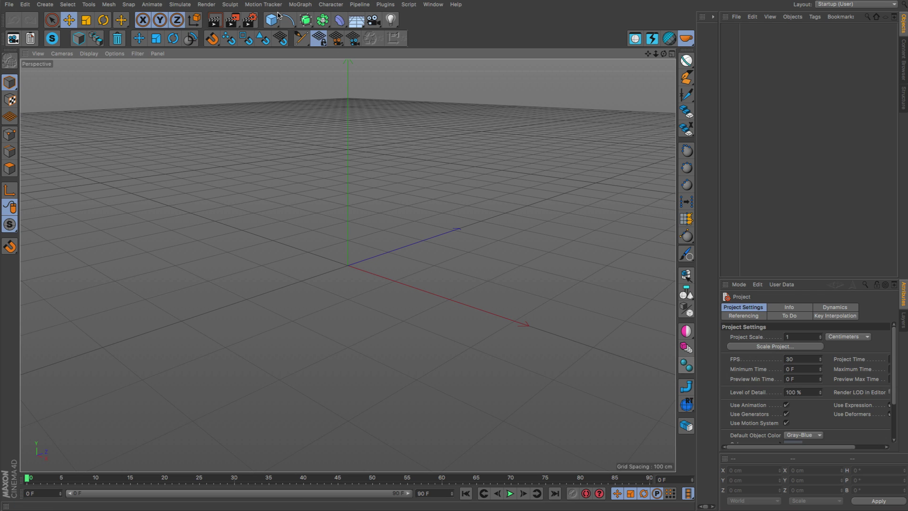
Add a cube and a tube to the empty scene, moving the tube to about X 201, Y 192, Z 297 cm.
{"action": "left_click_drag", "start_coordinate": [271, 17], "coordinate": [363, 37]}
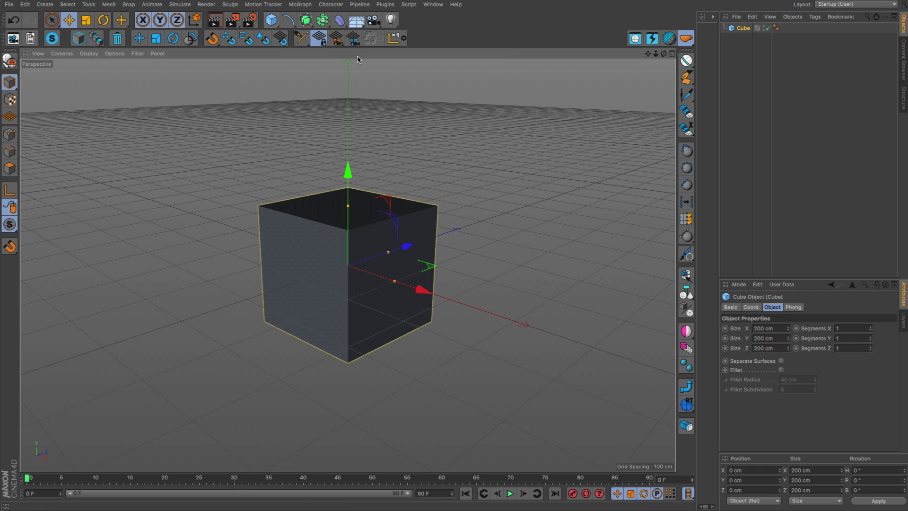
{"action": "left_click_drag", "start_coordinate": [275, 20], "coordinate": [464, 65]}
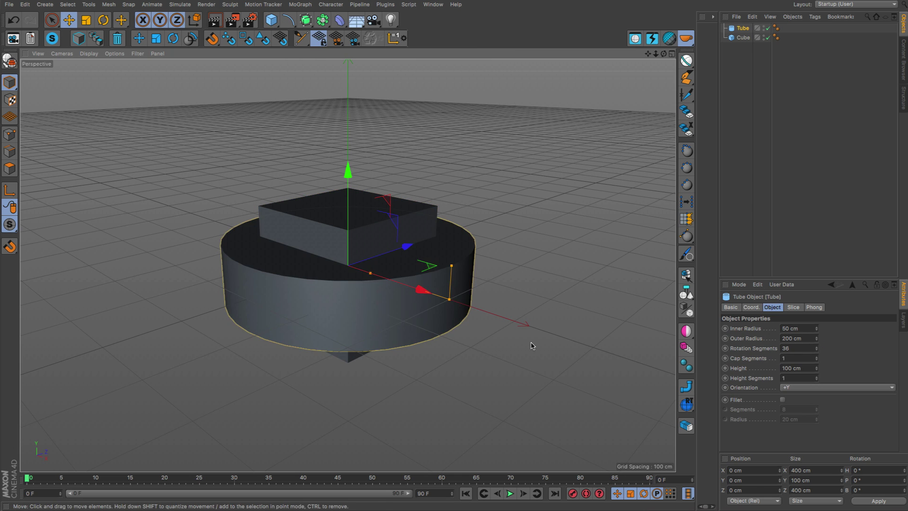
{"action": "left_click_drag", "start_coordinate": [530, 344], "coordinate": [598, 134]}
Add an oil tank at about X -217, Y -66, Z -252 cm and a capsule on the other side of the cube.
{"action": "left_click_drag", "start_coordinate": [271, 20], "coordinate": [405, 65]}
{"action": "left_click_drag", "start_coordinate": [487, 345], "coordinate": [284, 407]}
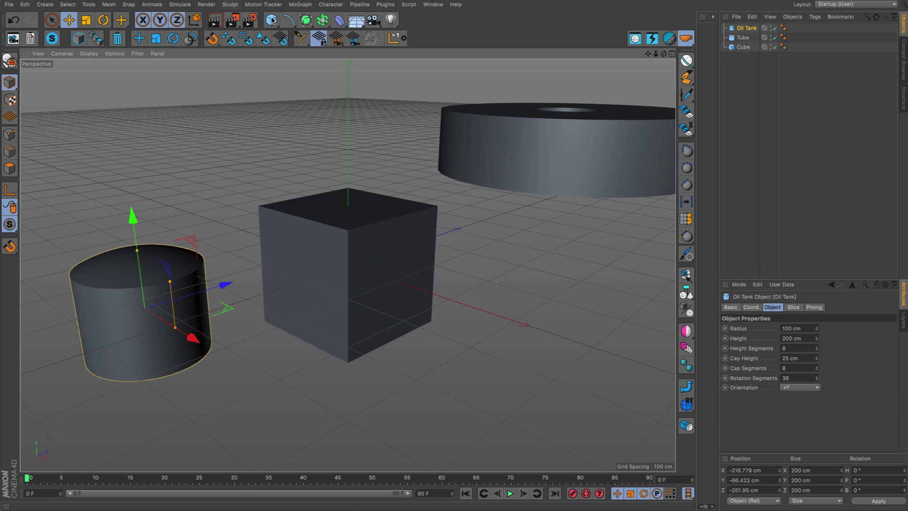
{"action": "left_click_drag", "start_coordinate": [271, 19], "coordinate": [360, 67]}
{"action": "left_click_drag", "start_coordinate": [442, 264], "coordinate": [544, 333]}
Convert the capsule, oil tank, tube and cube to editable polygon objects, and clear the selection.
{"action": "scroll", "coordinate": [544, 333], "scroll_direction": "down", "scroll_amount": 2}
{"action": "middle_click_drag", "start_coordinate": [383, 331], "coordinate": [330, 352], "text": "alt"}
{"action": "key", "text": "ctrl+a"}
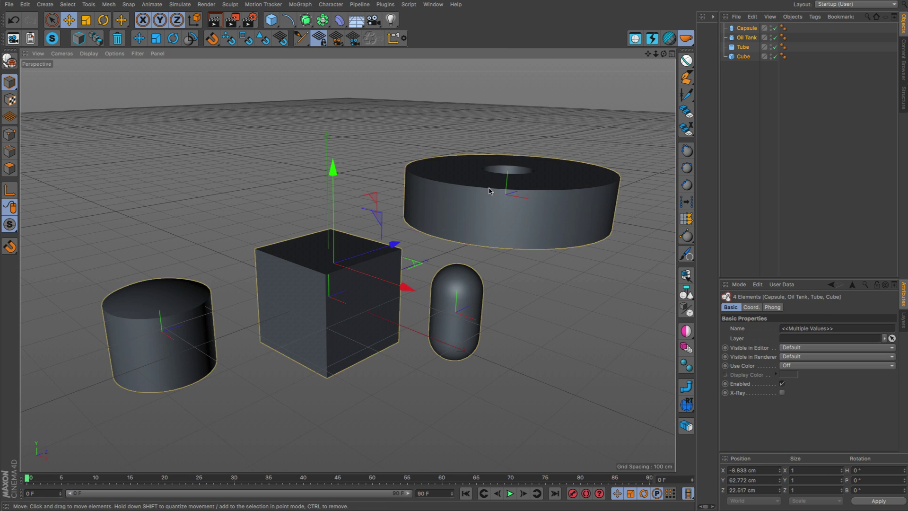
{"action": "key", "text": "c"}
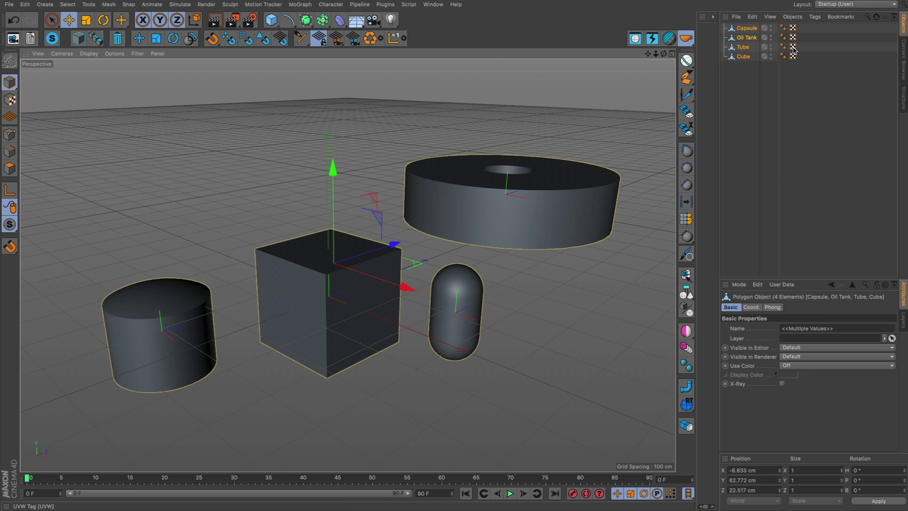
{"action": "left_click", "coordinate": [794, 81]}
Set the tube's phong angle to 20° with the global phong angle script and open its Phong tag.
{"action": "left_click", "coordinate": [501, 235]}
{"action": "middle_click_drag", "start_coordinate": [537, 204], "coordinate": [500, 223], "text": "alt"}
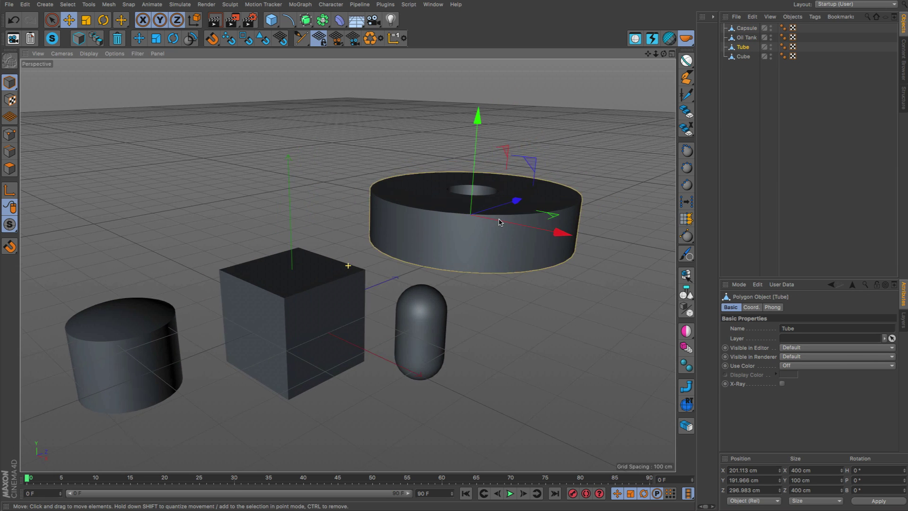
{"action": "mouse_move", "coordinate": [500, 222]}
{"action": "left_mouse_down", "text": "alt"}
{"action": "mouse_move", "coordinate": [492, 247]}
{"action": "mouse_move", "coordinate": [491, 236]}
{"action": "left_mouse_up", "text": "alt"}
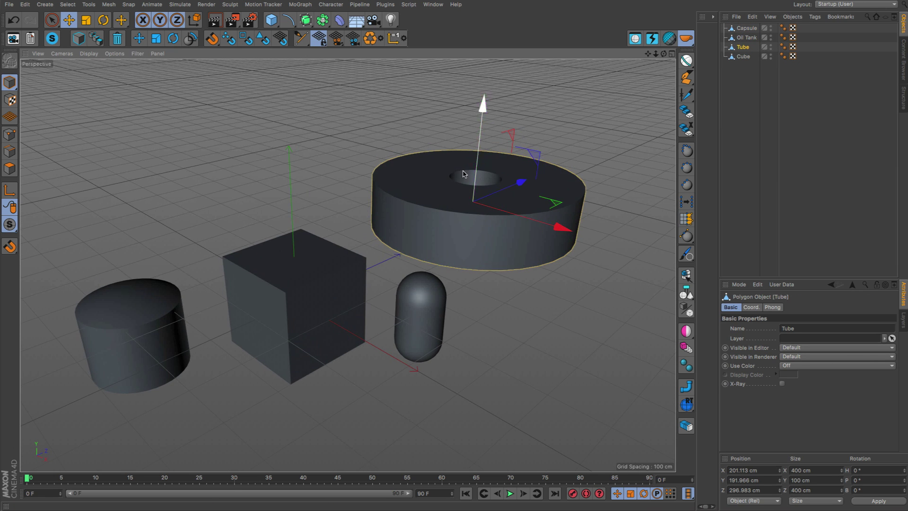
{"action": "left_click", "coordinate": [689, 367]}
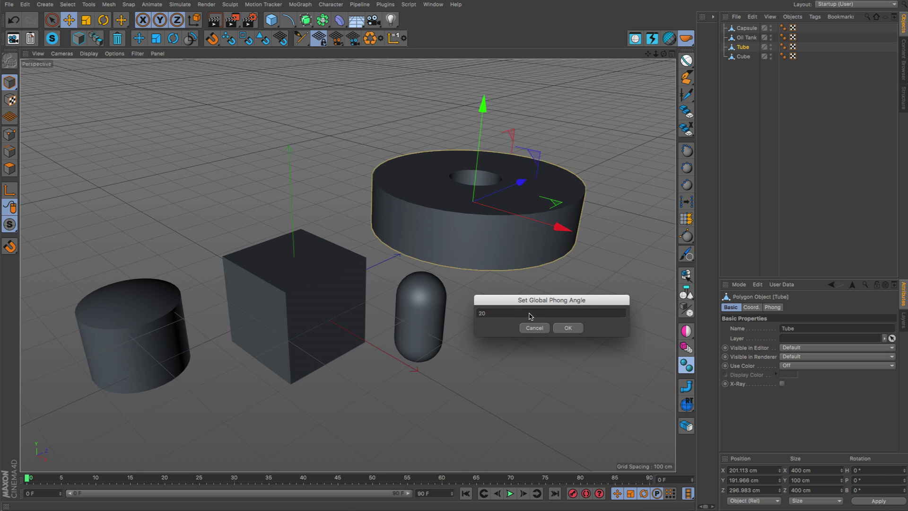
{"action": "key", "text": "Return"}
{"action": "scroll", "coordinate": [560, 251], "scroll_direction": "up", "scroll_amount": 5}
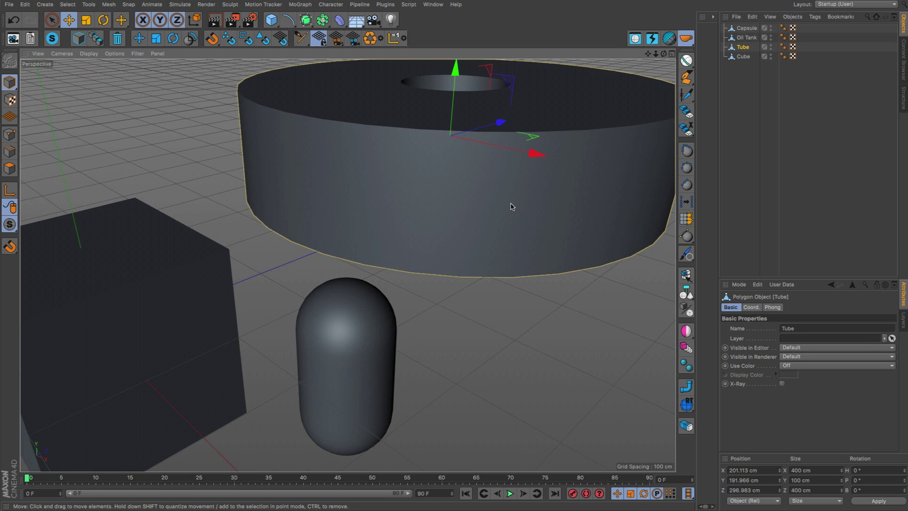
{"action": "left_click", "coordinate": [783, 47]}
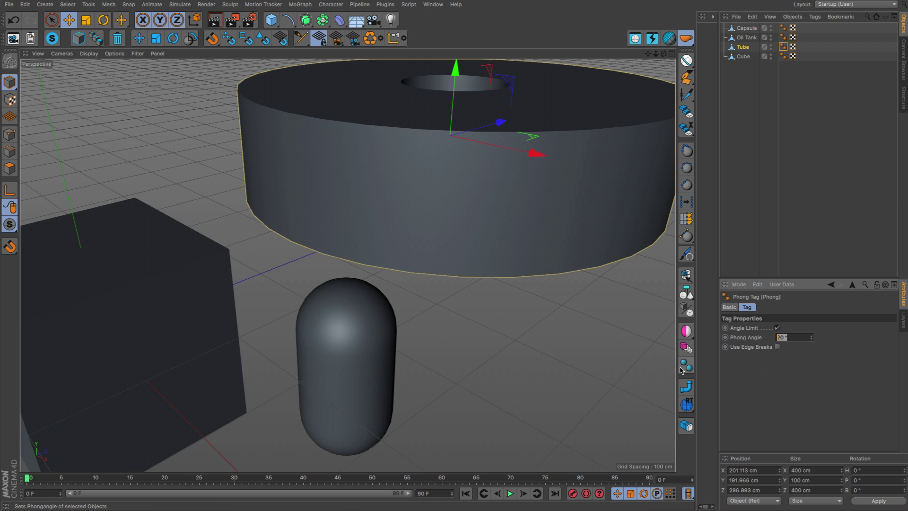
Set only the tube's phong angle to 0° with the global phong angle script.
{"action": "scroll", "coordinate": [459, 231], "scroll_direction": "down", "scroll_amount": 5}
{"action": "right_click_drag", "start_coordinate": [382, 262], "coordinate": [350, 280], "text": "alt"}
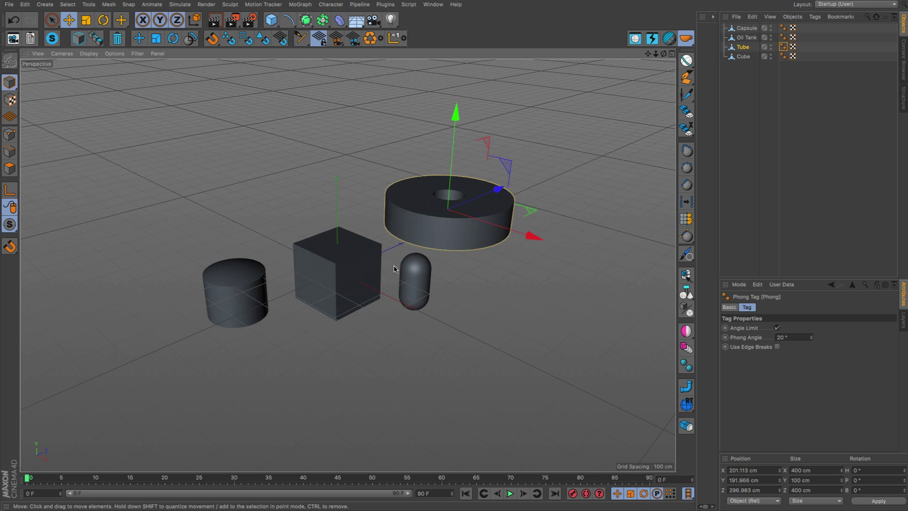
{"action": "middle_click_drag", "start_coordinate": [393, 266], "coordinate": [429, 248], "text": "alt"}
{"action": "right_click_drag", "start_coordinate": [470, 318], "coordinate": [499, 306], "text": "alt"}
{"action": "left_click", "coordinate": [517, 248]}
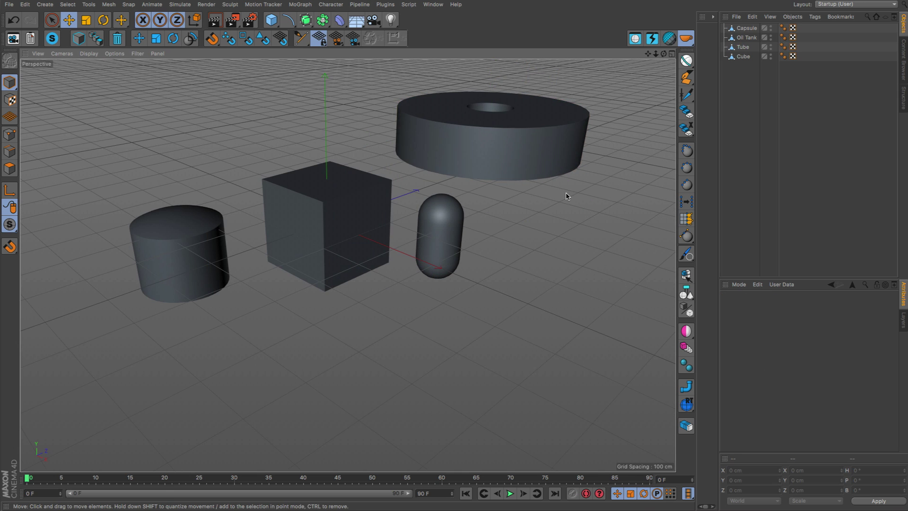
{"action": "left_click", "coordinate": [556, 172]}
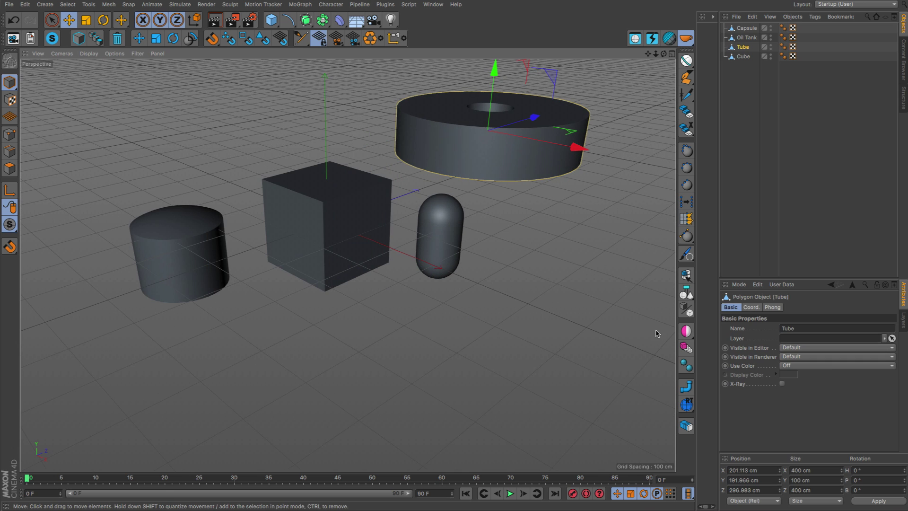
{"action": "left_click", "coordinate": [682, 367]}
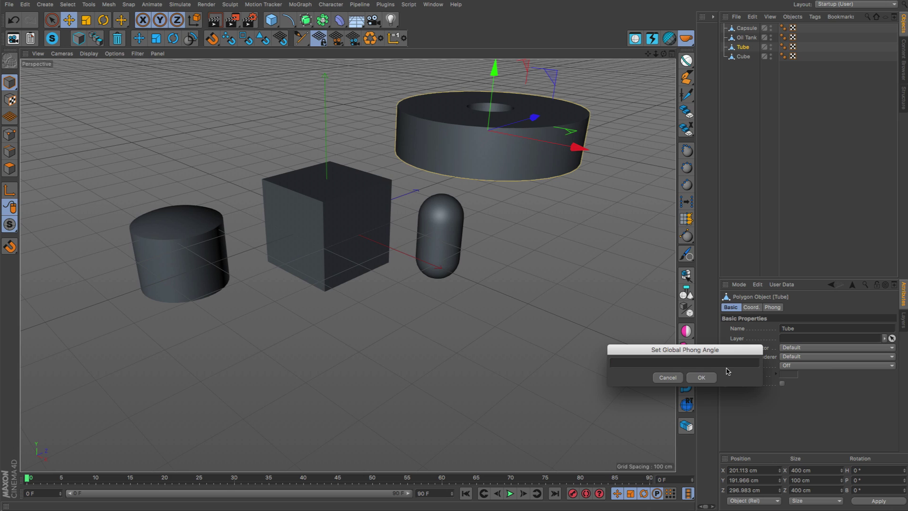
{"action": "type", "text": "0"}
{"action": "key", "text": "Return"}
Examine the tube's shading up close and the phong angle in its Phong tag.
{"action": "scroll", "coordinate": [511, 189], "scroll_direction": "up", "scroll_amount": 6}
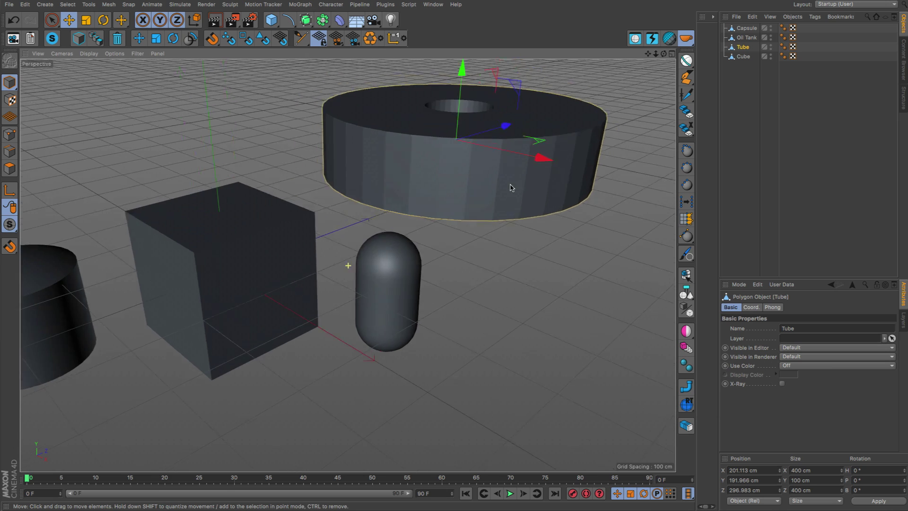
{"action": "left_click_drag", "start_coordinate": [430, 206], "coordinate": [466, 196], "text": "alt"}
{"action": "right_click_drag", "start_coordinate": [417, 240], "coordinate": [461, 220], "text": "alt"}
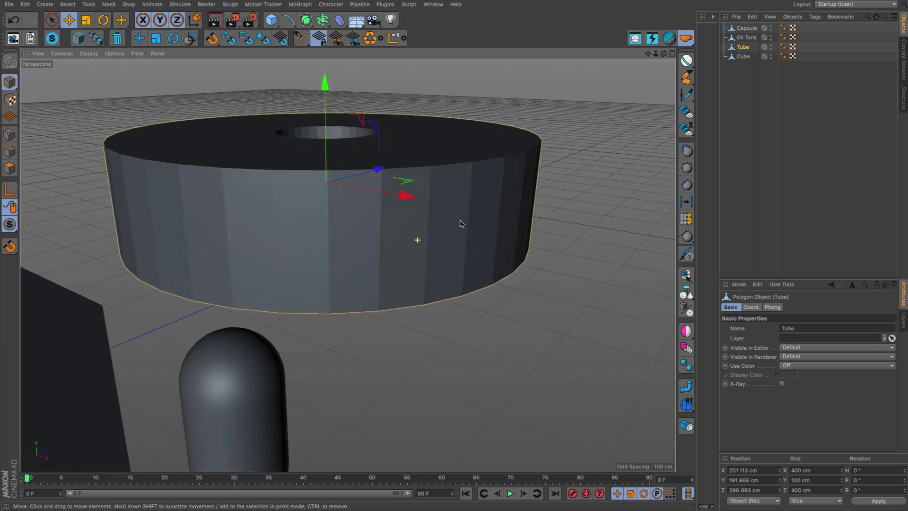
{"action": "left_click_drag", "start_coordinate": [463, 220], "coordinate": [412, 177], "text": "alt"}
{"action": "key", "text": "e"}
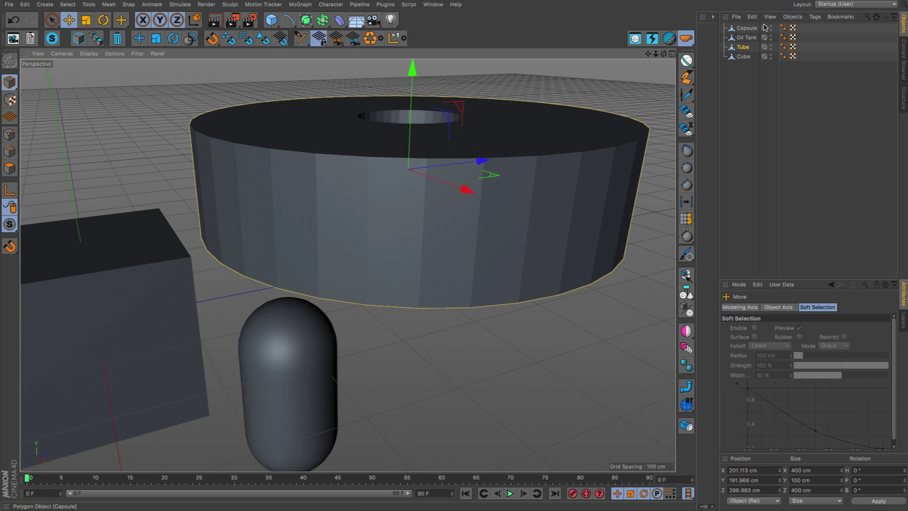
{"action": "left_click", "coordinate": [784, 47]}
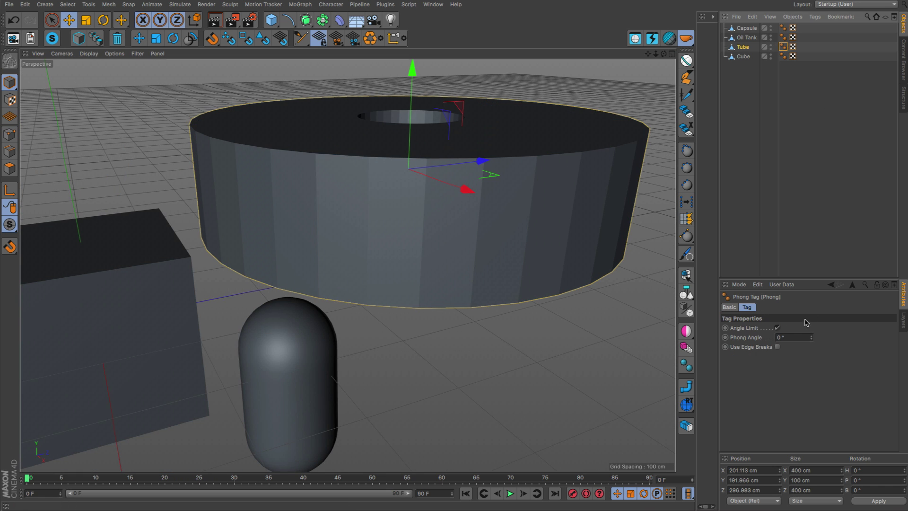
{"action": "left_click_drag", "start_coordinate": [792, 337], "coordinate": [769, 334]}
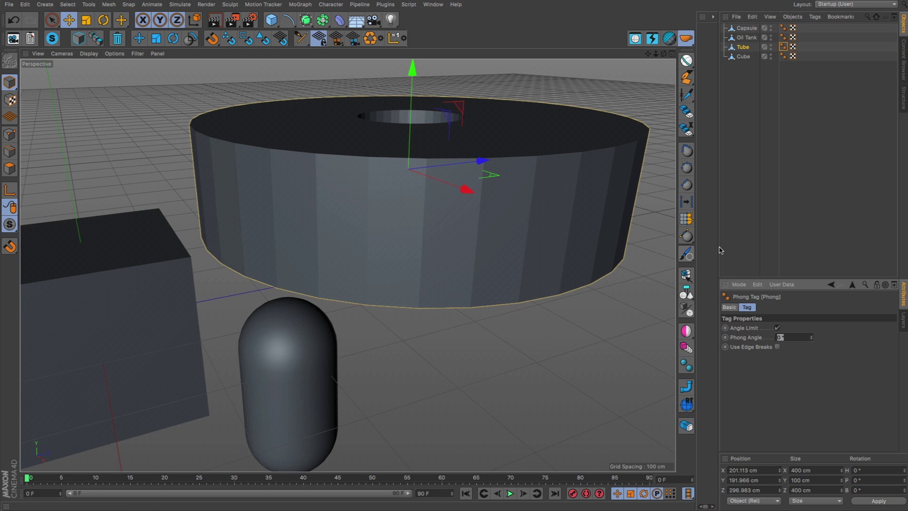
Set the phong angle of all scene objects to 0° with nothing selected, and select the oil tank.
{"action": "scroll", "coordinate": [500, 324], "scroll_direction": "down", "scroll_amount": 6}
{"action": "left_click", "coordinate": [520, 315]}
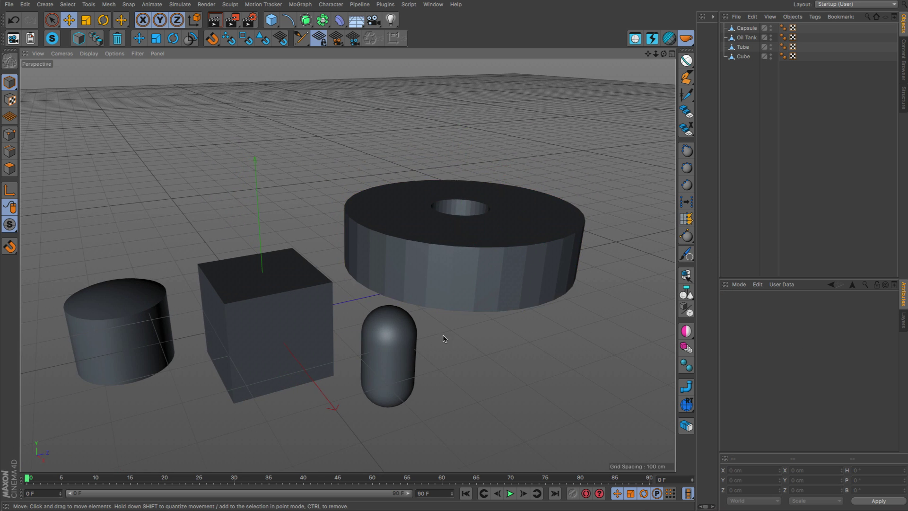
{"action": "left_click", "coordinate": [692, 364]}
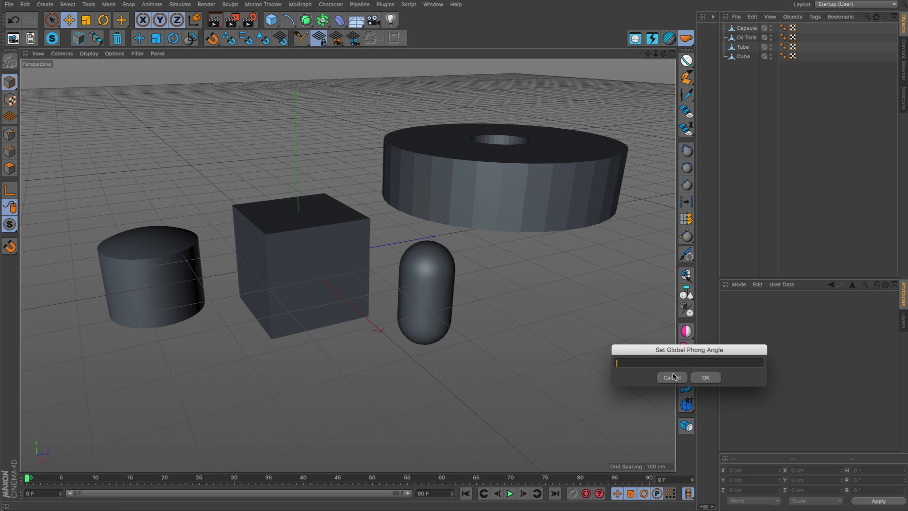
{"action": "type", "text": "0"}
{"action": "key", "text": "Return"}
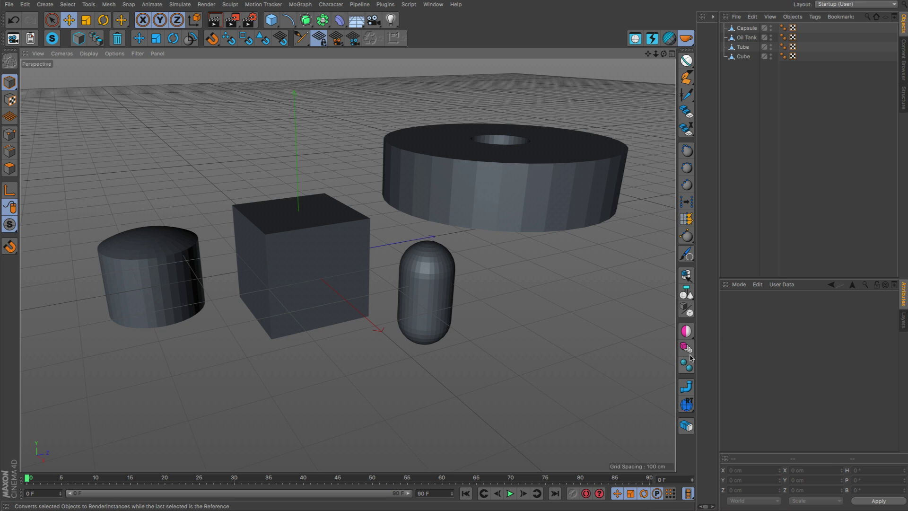
{"action": "left_click", "coordinate": [152, 269]}
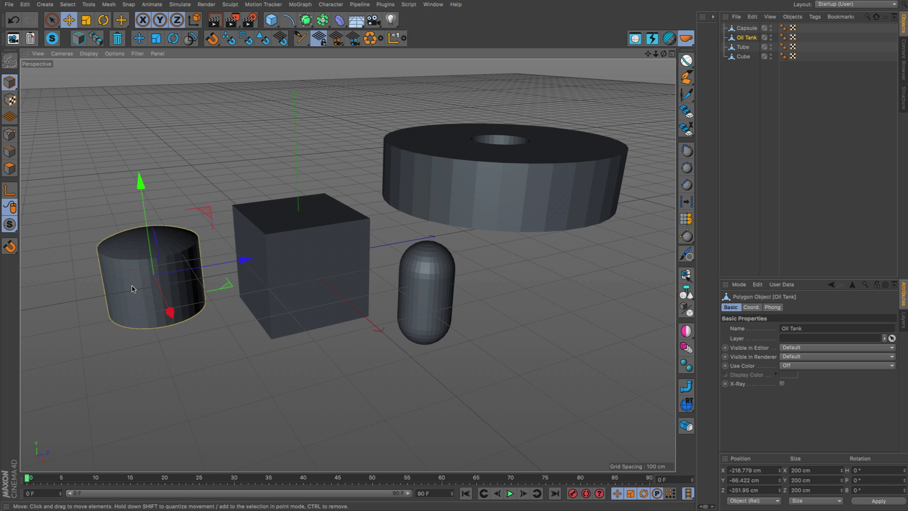
{"action": "middle_click_drag", "start_coordinate": [131, 285], "coordinate": [220, 265], "text": "alt"}
{"action": "right_click_drag", "start_coordinate": [208, 247], "coordinate": [228, 241], "text": "alt"}
{"action": "middle_click_drag", "start_coordinate": [347, 263], "coordinate": [137, 251], "text": "alt"}
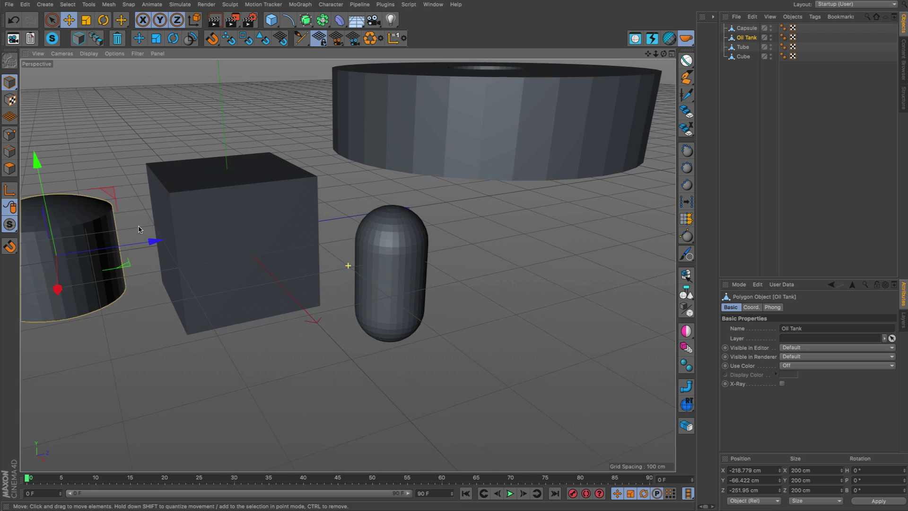
{"action": "right_click_drag", "start_coordinate": [206, 218], "coordinate": [185, 226], "text": "alt"}
{"action": "middle_click_drag", "start_coordinate": [189, 228], "coordinate": [267, 227], "text": "alt"}
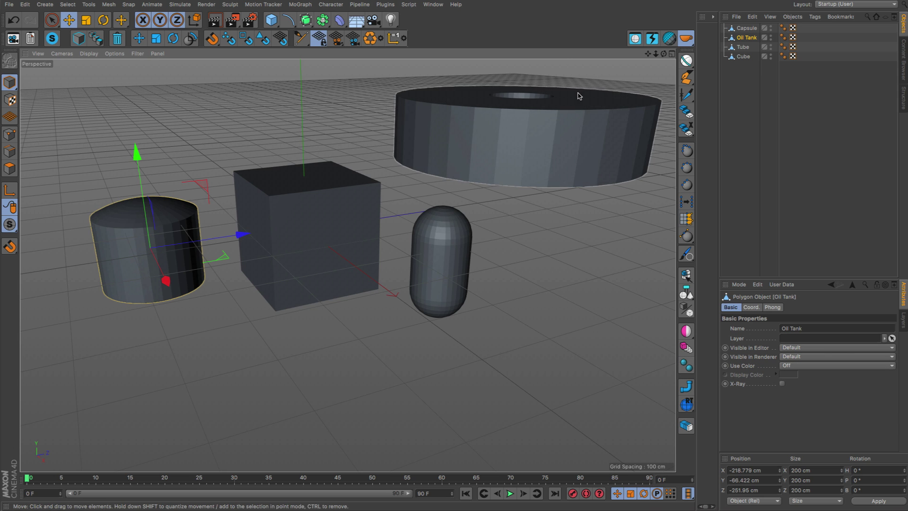
Create a new empty scene and add an Arc spline.
{"action": "key", "text": "ctrl+n"}
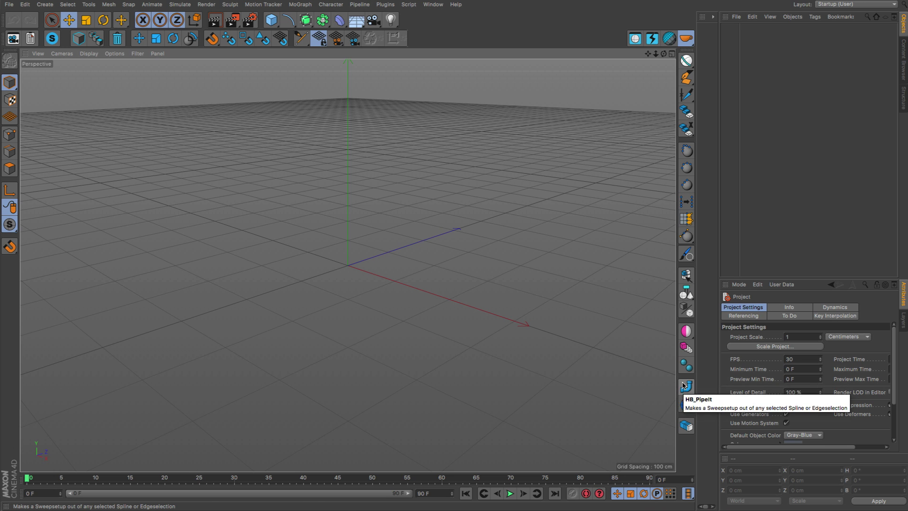
{"action": "left_click_drag", "start_coordinate": [287, 19], "coordinate": [395, 27]}
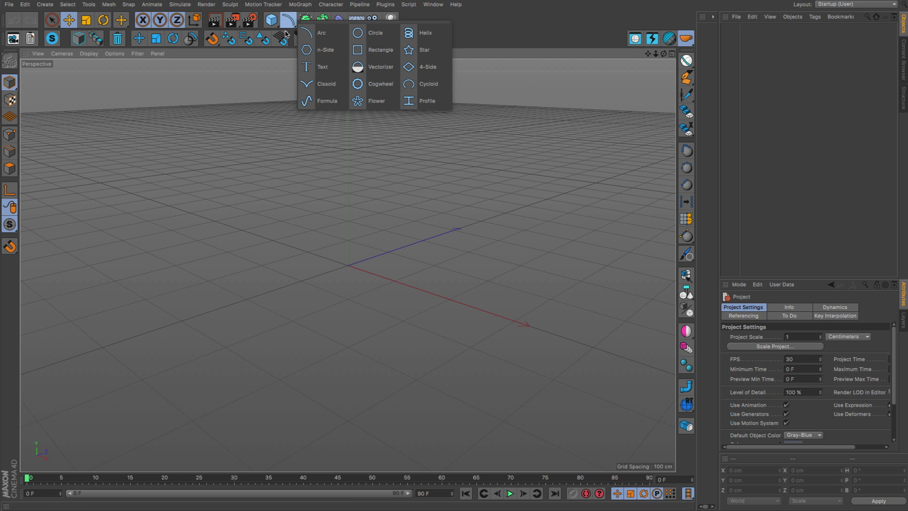
{"action": "left_click", "coordinate": [312, 36]}
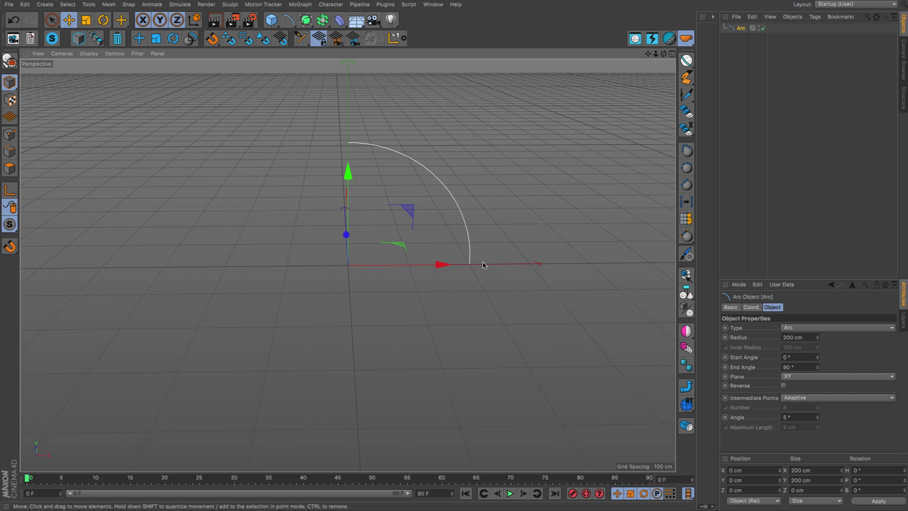
Turn the selected arc into a pipe with the HB_PipeIt script and expand the sweep's hierarchy.
{"action": "left_click", "coordinate": [685, 388]}
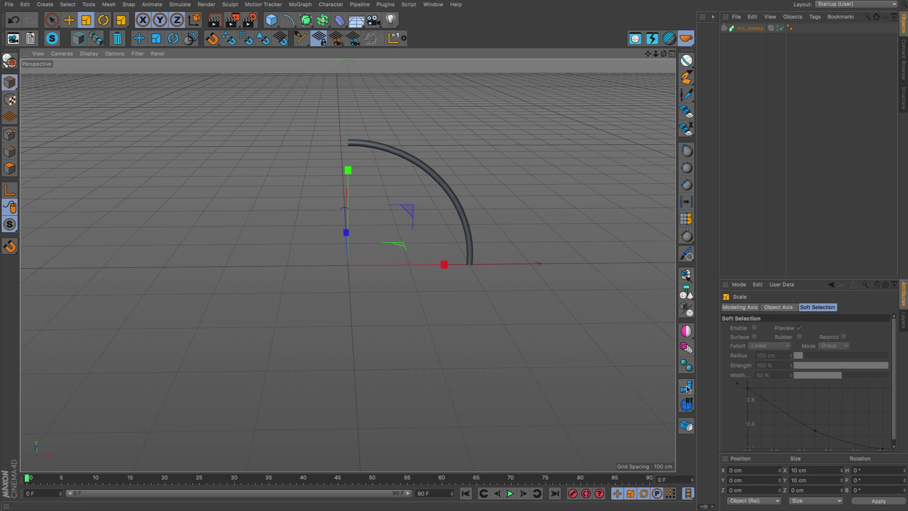
{"action": "middle_click_drag", "start_coordinate": [431, 152], "coordinate": [379, 201], "text": "alt"}
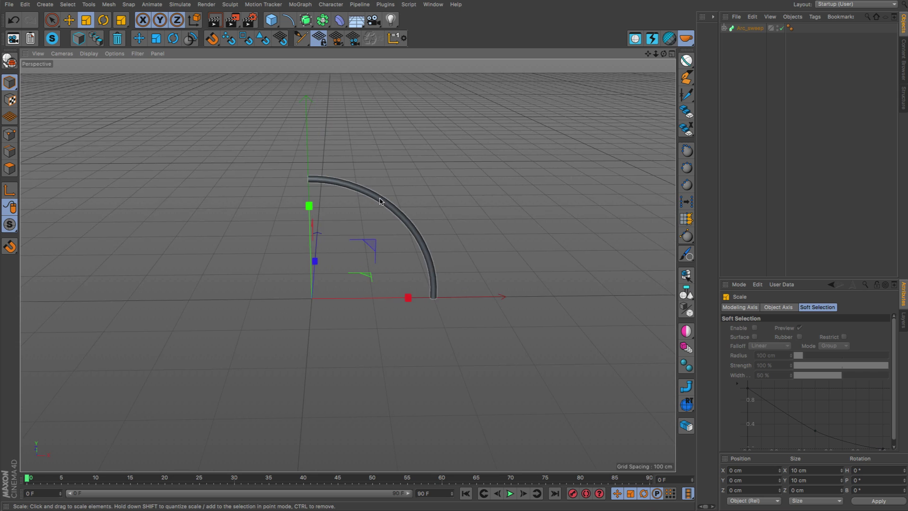
{"action": "scroll", "coordinate": [380, 201], "scroll_direction": "up", "scroll_amount": 5}
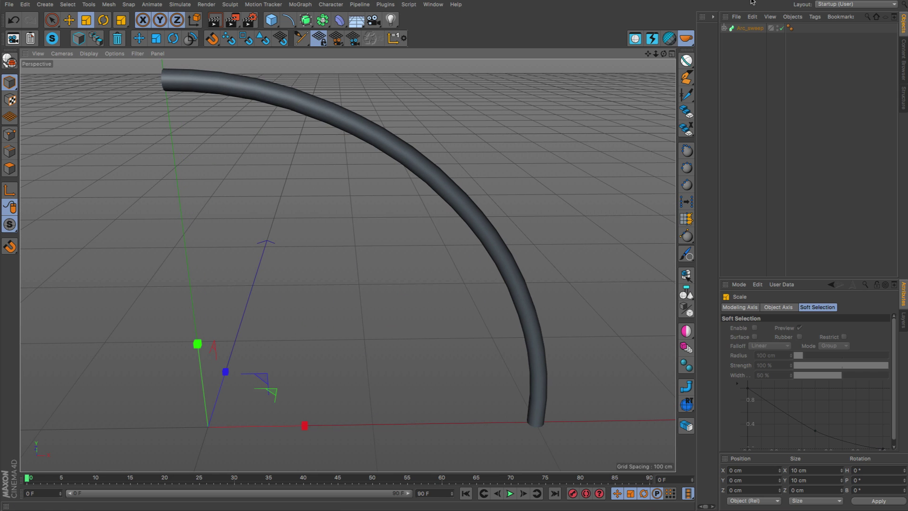
{"action": "left_click", "coordinate": [724, 28]}
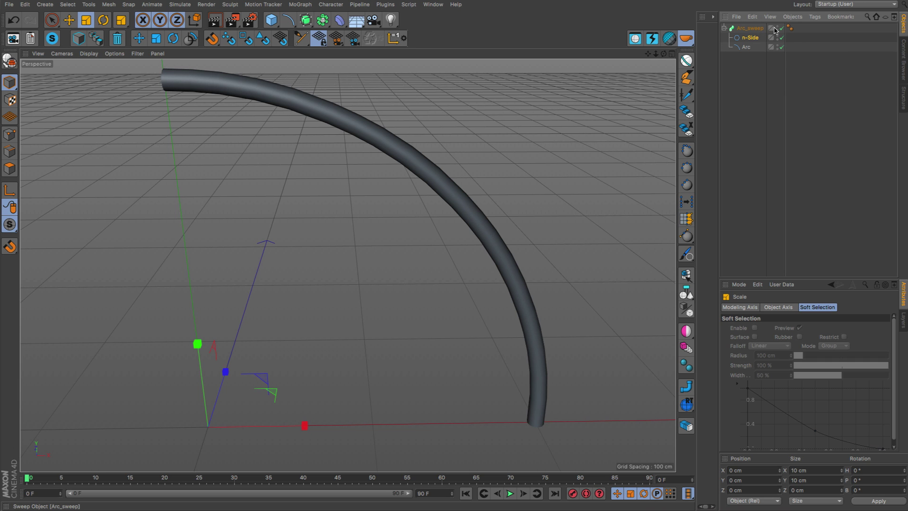
Switch the viewport to shading with lines and inspect the mesh at the pipe's open upper end.
{"action": "scroll", "coordinate": [478, 154], "scroll_direction": "down", "scroll_amount": 5}
{"action": "left_click_drag", "start_coordinate": [479, 155], "coordinate": [458, 162], "text": "alt"}
{"action": "scroll", "coordinate": [423, 137], "scroll_direction": "up", "scroll_amount": 3}
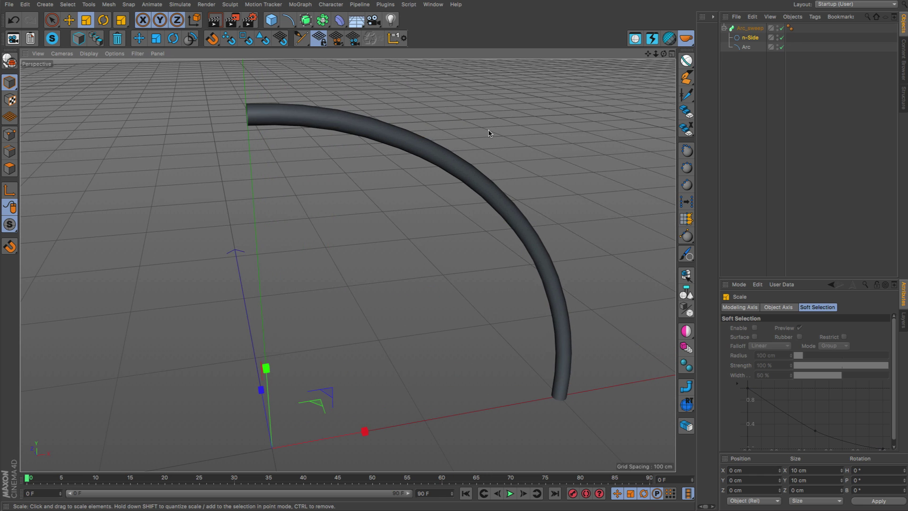
{"action": "key", "text": "n"}
{"action": "key", "text": "b"}
{"action": "scroll", "coordinate": [259, 119], "scroll_direction": "up", "scroll_amount": 4}
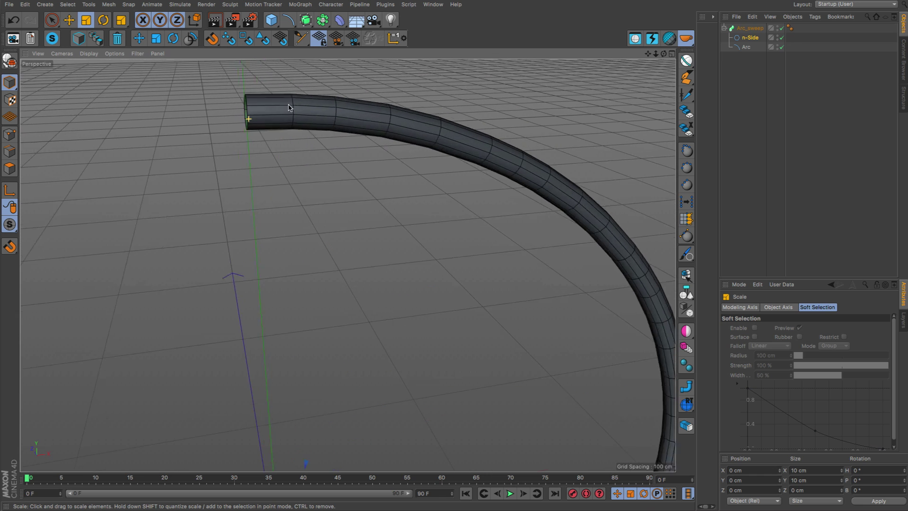
{"action": "left_click_drag", "start_coordinate": [246, 101], "coordinate": [381, 166], "text": "alt"}
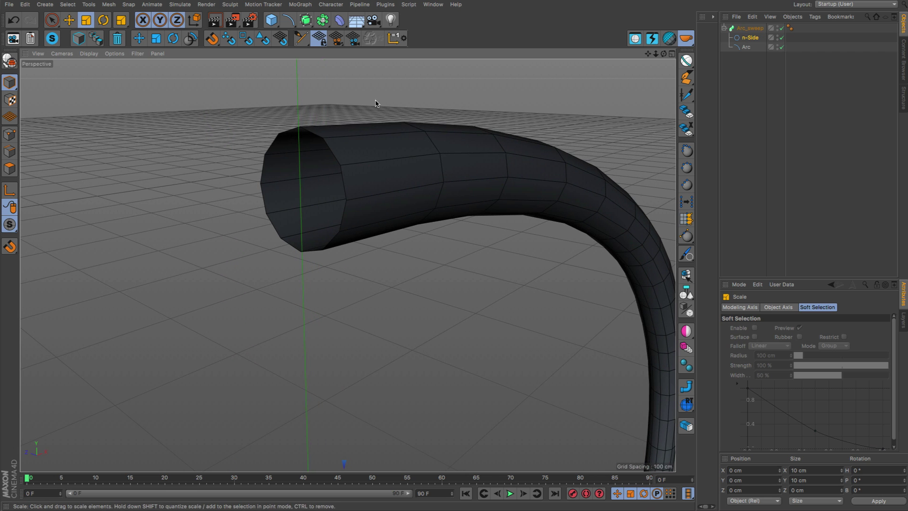
Select the sweep's n-Side profile and examine its Radius and Sides settings against the pipe's open end.
{"action": "left_click", "coordinate": [754, 38]}
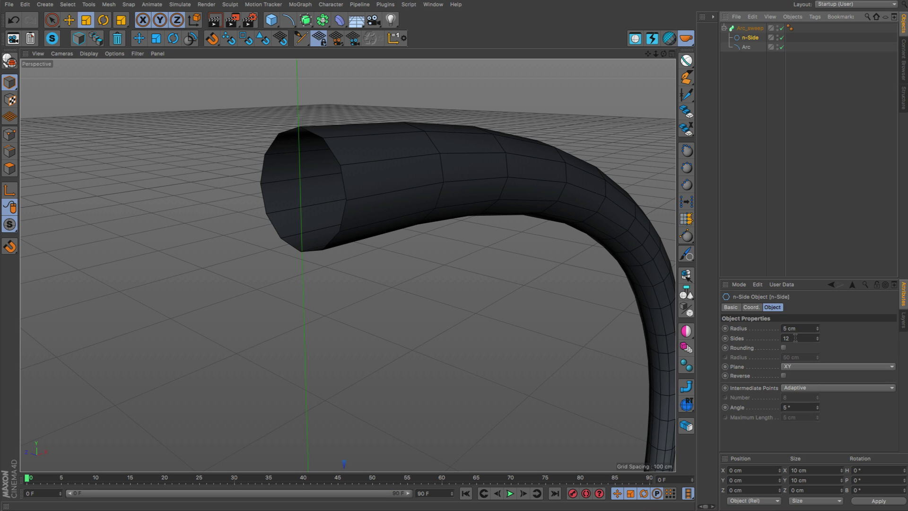
{"action": "left_click_drag", "start_coordinate": [335, 180], "coordinate": [543, 223], "text": "alt"}
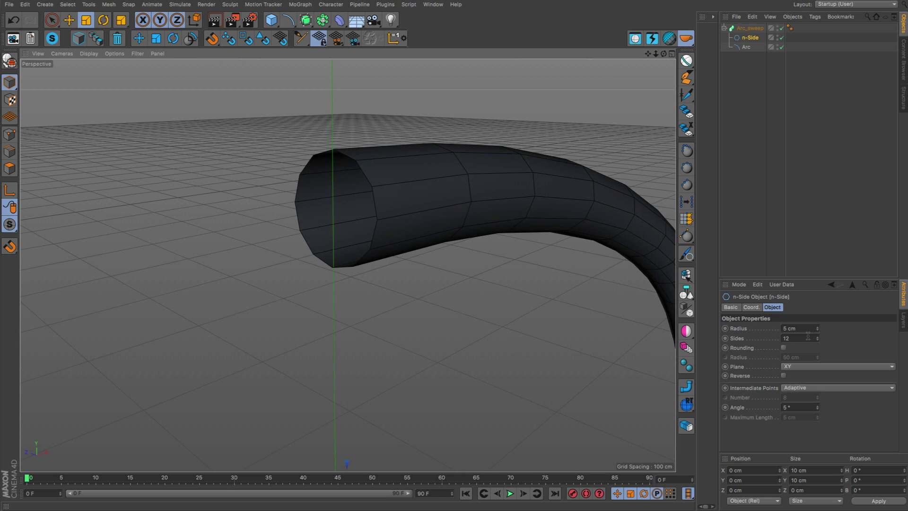
{"action": "left_click_drag", "start_coordinate": [800, 339], "coordinate": [770, 339]}
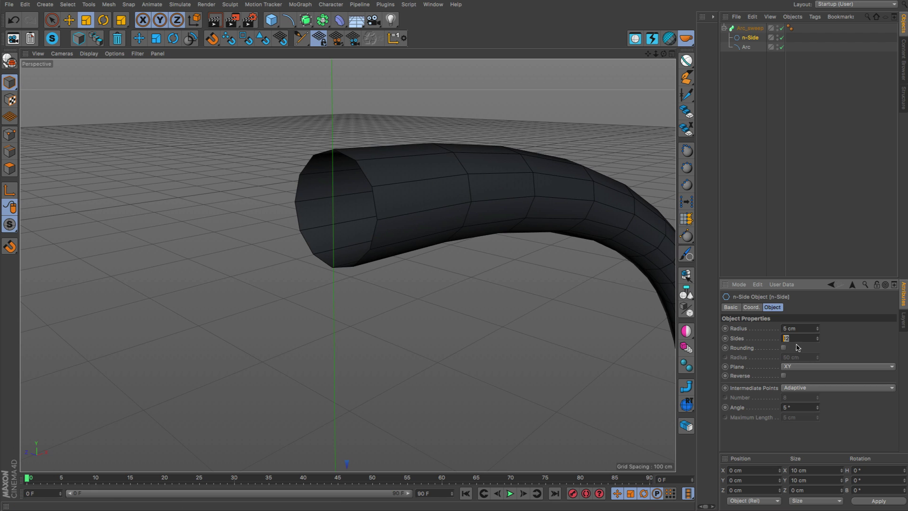
{"action": "mouse_move", "coordinate": [357, 186]}
{"action": "left_mouse_down", "text": "alt"}
{"action": "mouse_move", "coordinate": [449, 189]}
{"action": "mouse_move", "coordinate": [361, 193]}
{"action": "left_mouse_up", "text": "alt"}
{"action": "right_click_drag", "start_coordinate": [536, 195], "coordinate": [508, 199], "text": "alt"}
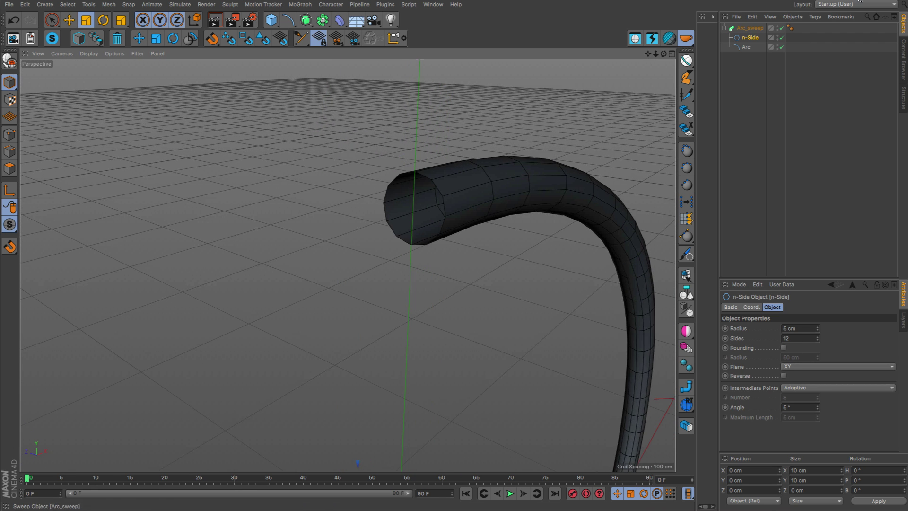
Deselect the pipe's profile and examine the whole arc pipe from several angles.
{"action": "left_click", "coordinate": [635, 171]}
{"action": "right_click_drag", "start_coordinate": [606, 177], "coordinate": [581, 192], "text": "alt"}
{"action": "left_click_drag", "start_coordinate": [584, 138], "coordinate": [374, 104], "text": "alt"}
{"action": "left_click_drag", "start_coordinate": [431, 146], "coordinate": [491, 116], "text": "alt"}
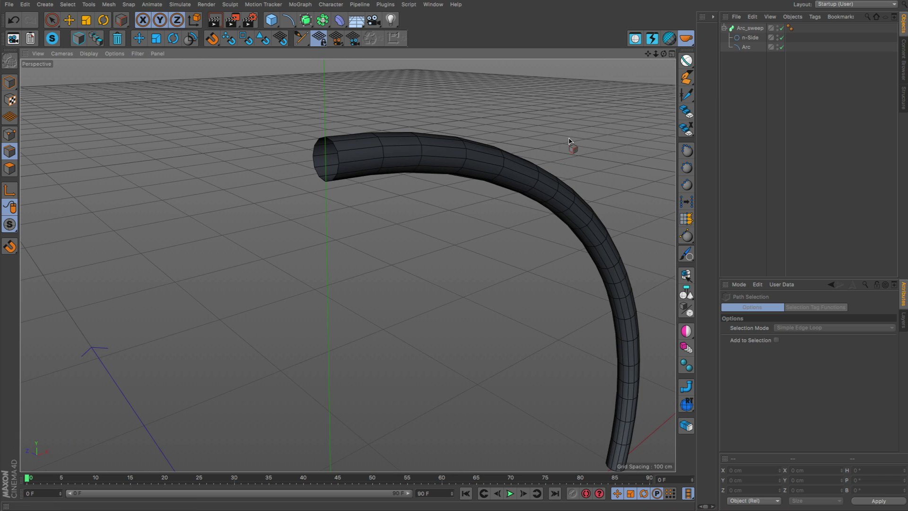
{"action": "middle_click_drag", "start_coordinate": [569, 138], "coordinate": [436, 111], "text": "alt"}
{"action": "right_click_drag", "start_coordinate": [436, 112], "coordinate": [380, 128], "text": "alt"}
{"action": "left_click_drag", "start_coordinate": [380, 128], "coordinate": [350, 113], "text": "alt"}
{"action": "key", "text": "e"}
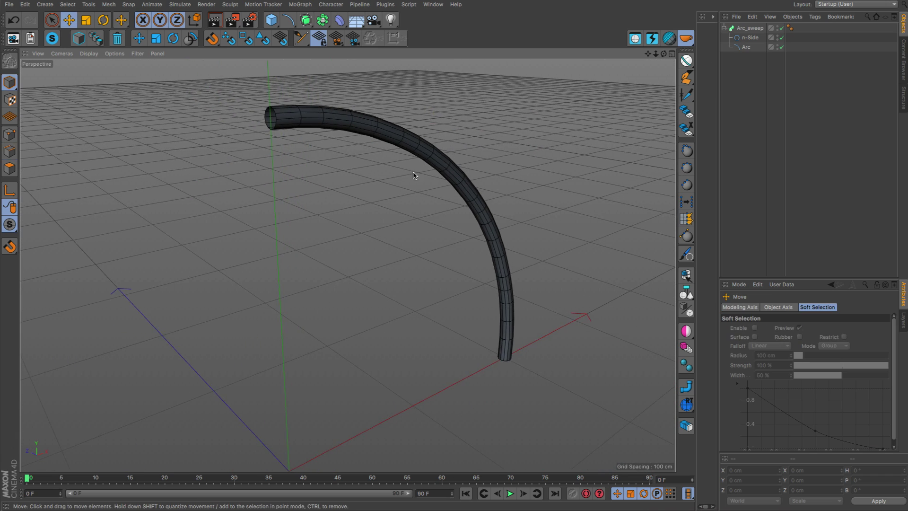
{"action": "right_click_drag", "start_coordinate": [413, 176], "coordinate": [356, 193], "text": "alt"}
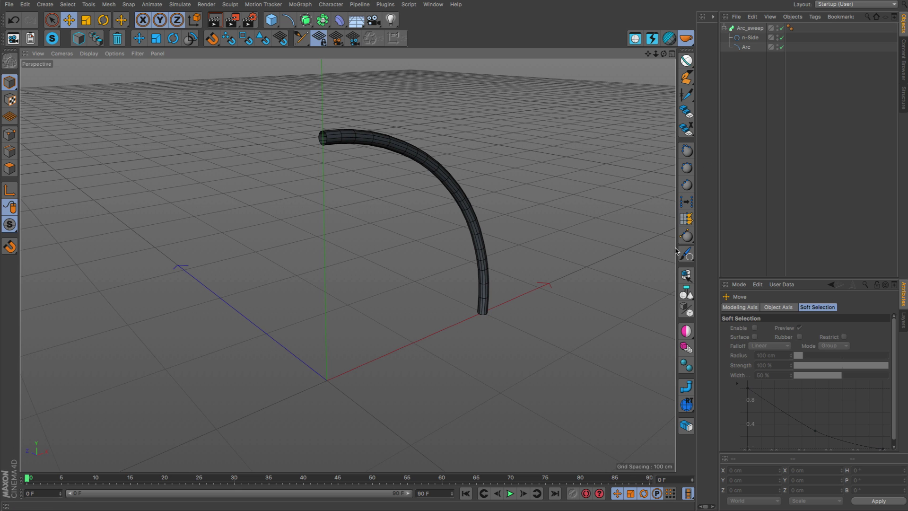
Add a Circle spline to the scene and frame it from the front together with the arc pipe.
{"action": "left_click", "coordinate": [289, 20]}
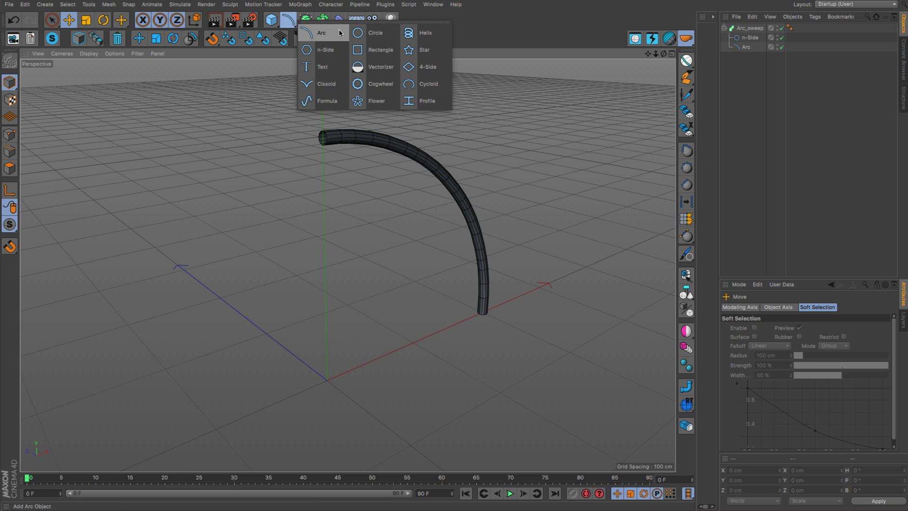
{"action": "left_click", "coordinate": [376, 34]}
{"action": "right_click_drag", "start_coordinate": [380, 223], "coordinate": [303, 273], "text": "alt"}
{"action": "left_click_drag", "start_coordinate": [327, 272], "coordinate": [242, 122], "text": "alt"}
{"action": "middle_click_drag", "start_coordinate": [243, 122], "coordinate": [75, 65], "text": "alt"}
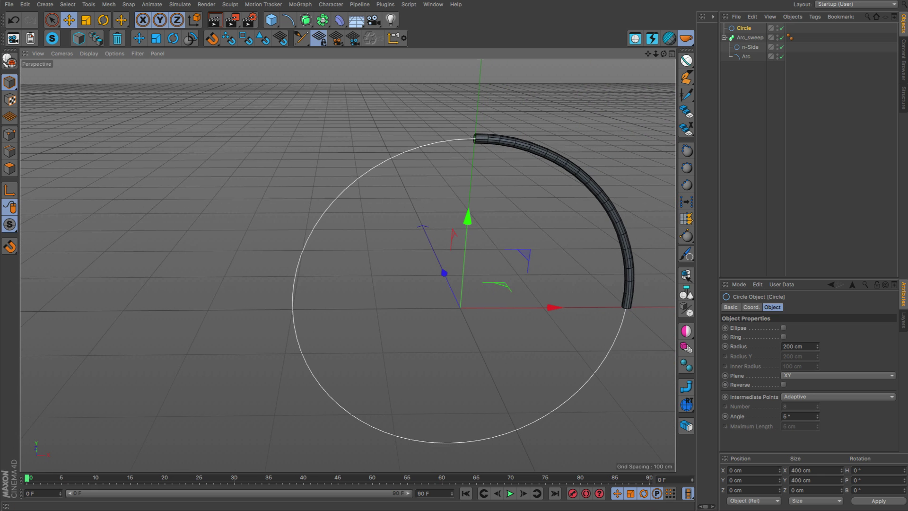
Scale the circle down to about 288 cm across and create two progressively smaller copies, the innermost about 82 cm.
{"action": "key", "text": "t"}
{"action": "left_click_drag", "start_coordinate": [596, 249], "coordinate": [501, 273]}
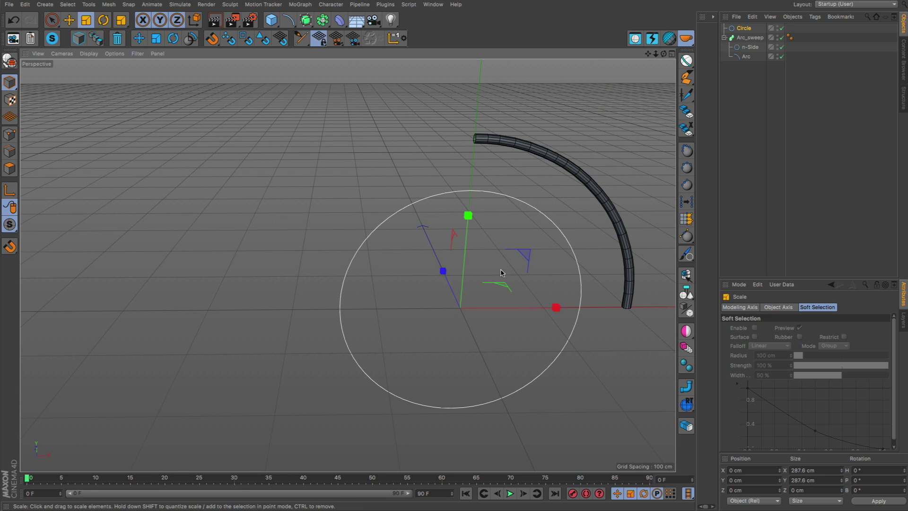
{"action": "left_click_drag", "start_coordinate": [555, 245], "coordinate": [350, 263], "text": "ctrl"}
{"action": "middle_click_drag", "start_coordinate": [350, 264], "coordinate": [319, 259], "text": "alt"}
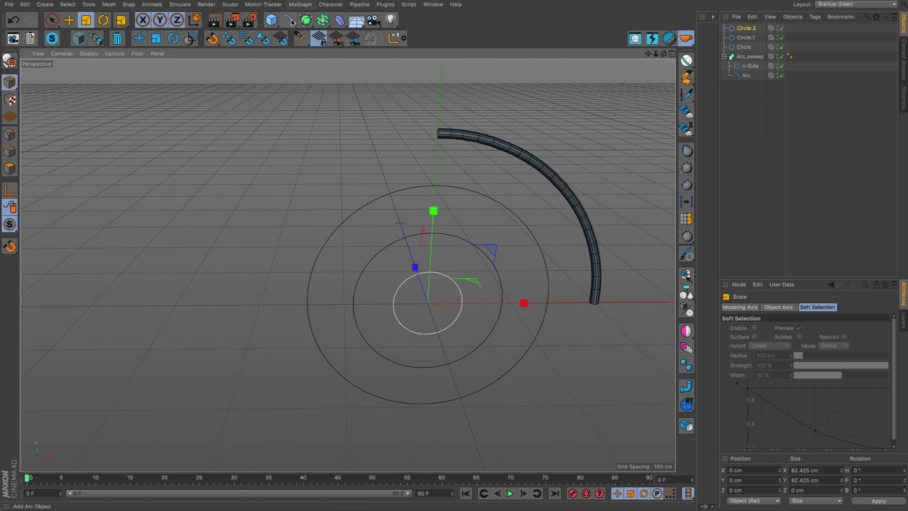
Add a Helix spline around the three circles.
{"action": "left_click_drag", "start_coordinate": [292, 22], "coordinate": [425, 38]}
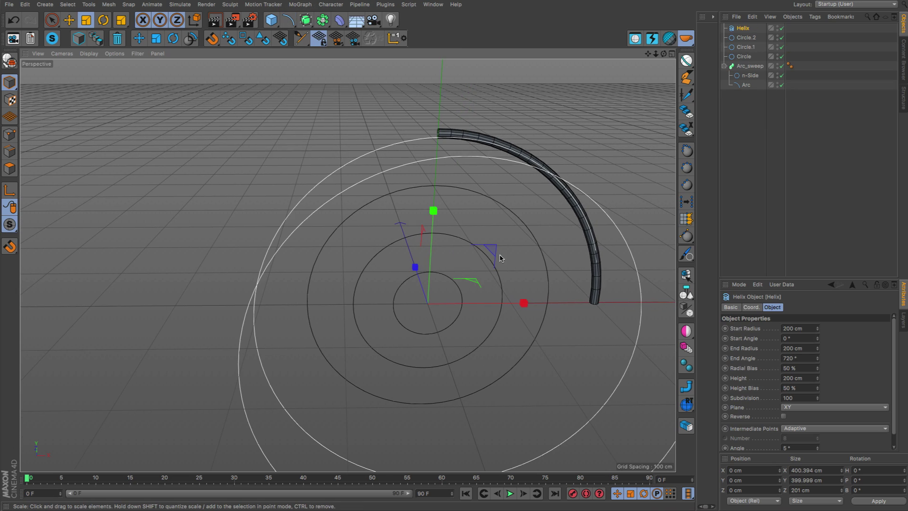
{"action": "mouse_move", "coordinate": [501, 258]}
{"action": "left_mouse_down", "text": "alt"}
{"action": "mouse_move", "coordinate": [576, 272]}
{"action": "mouse_move", "coordinate": [489, 262]}
{"action": "left_mouse_up", "text": "alt"}
{"action": "right_click_drag", "start_coordinate": [502, 250], "coordinate": [418, 287], "text": "alt"}
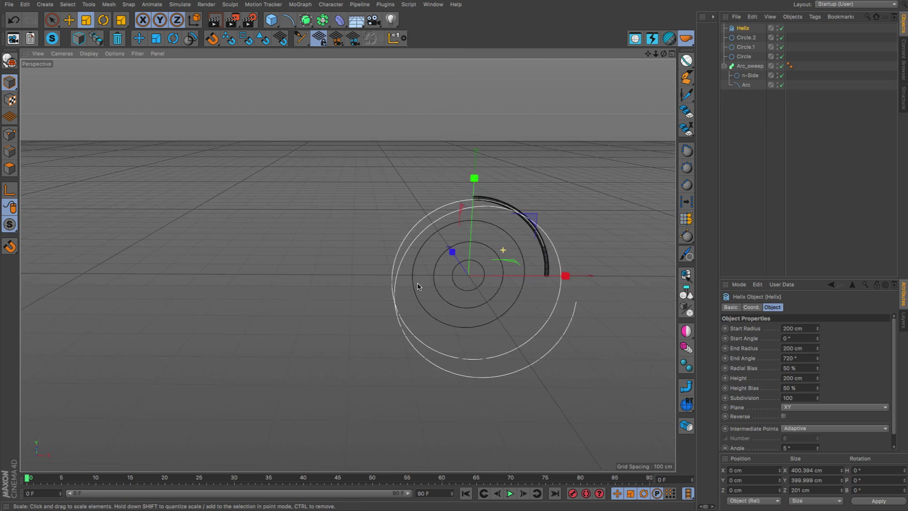
{"action": "left_click_drag", "start_coordinate": [418, 287], "coordinate": [527, 273], "text": "alt"}
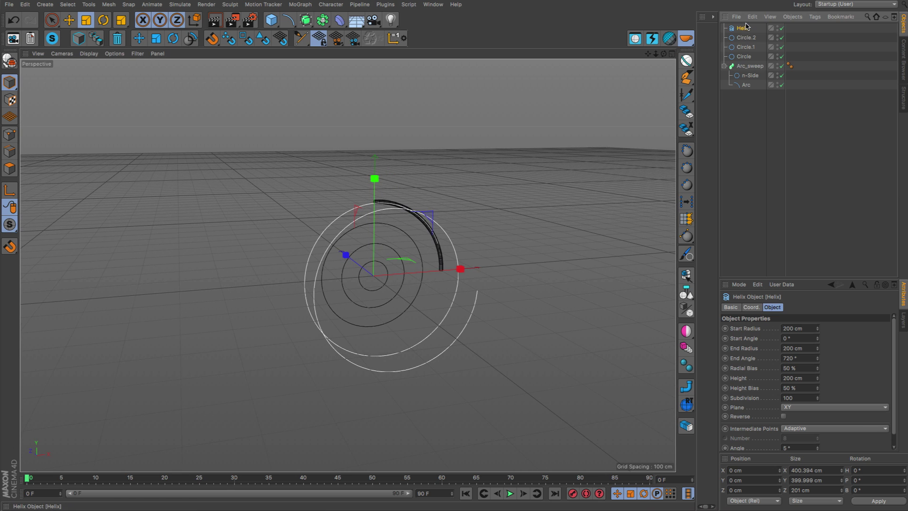
Select the helix and all three circles and convert them into pipes together with HB_PipeIt.
{"action": "left_click", "coordinate": [745, 56], "text": "shift"}
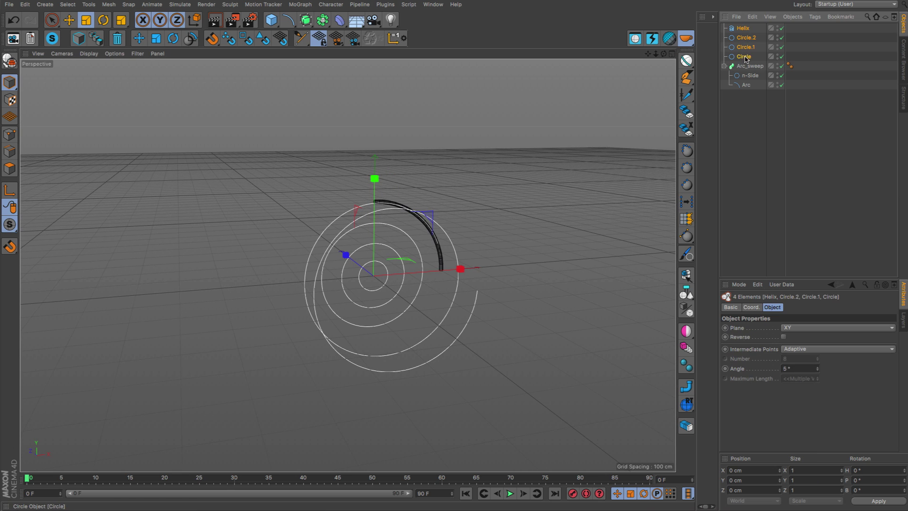
{"action": "left_click", "coordinate": [687, 391]}
{"action": "scroll", "coordinate": [458, 250], "scroll_direction": "up", "scroll_amount": 5}
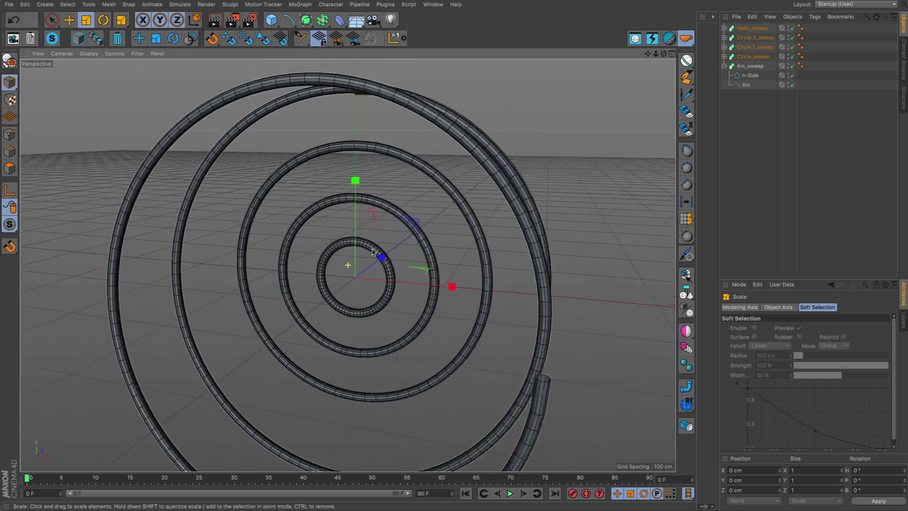
{"action": "left_click_drag", "start_coordinate": [373, 251], "coordinate": [406, 251], "text": "alt"}
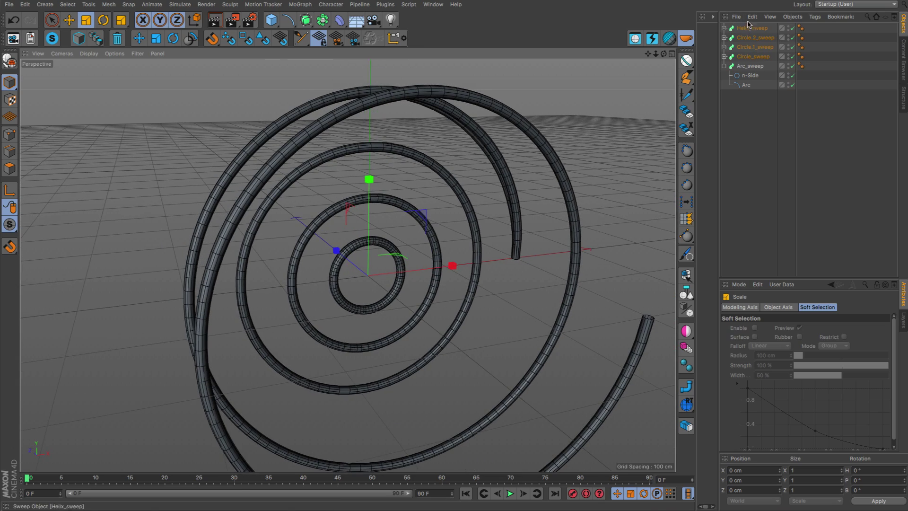
Expand the helix sweep and the three circle sweeps in the object hierarchy to reveal their n-Side profiles.
{"action": "scroll", "coordinate": [566, 177], "scroll_direction": "down", "scroll_amount": 5}
{"action": "middle_click_drag", "start_coordinate": [569, 167], "coordinate": [495, 146], "text": "alt"}
{"action": "left_click_drag", "start_coordinate": [473, 146], "coordinate": [449, 157], "text": "alt"}
{"action": "left_click", "coordinate": [725, 38]}
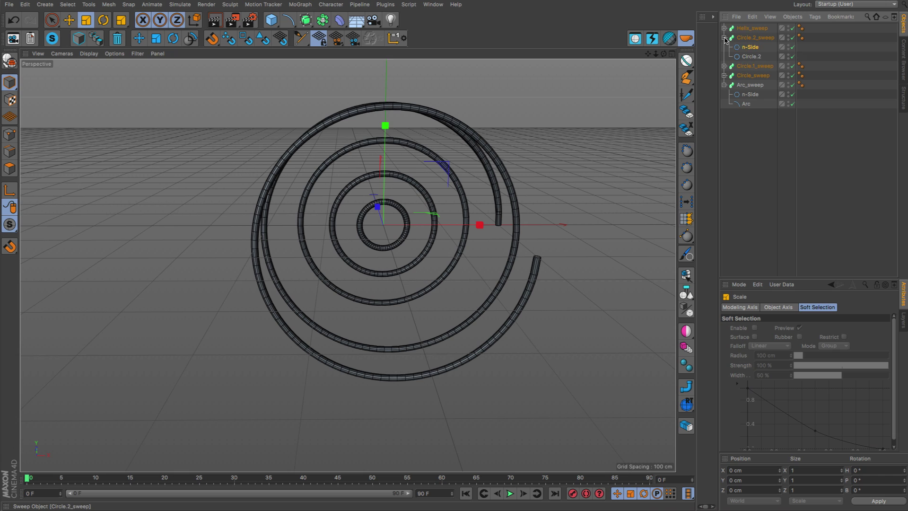
{"action": "left_click", "coordinate": [725, 28]}
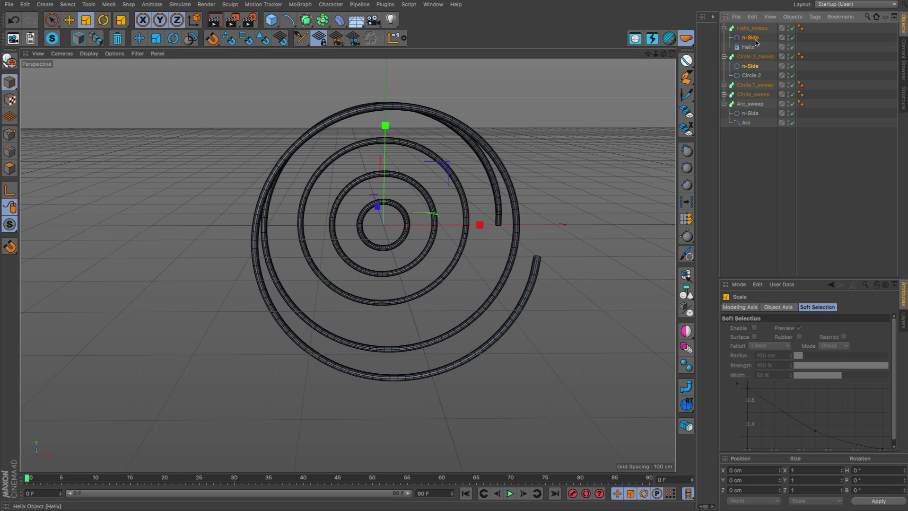
{"action": "left_click", "coordinate": [725, 85]}
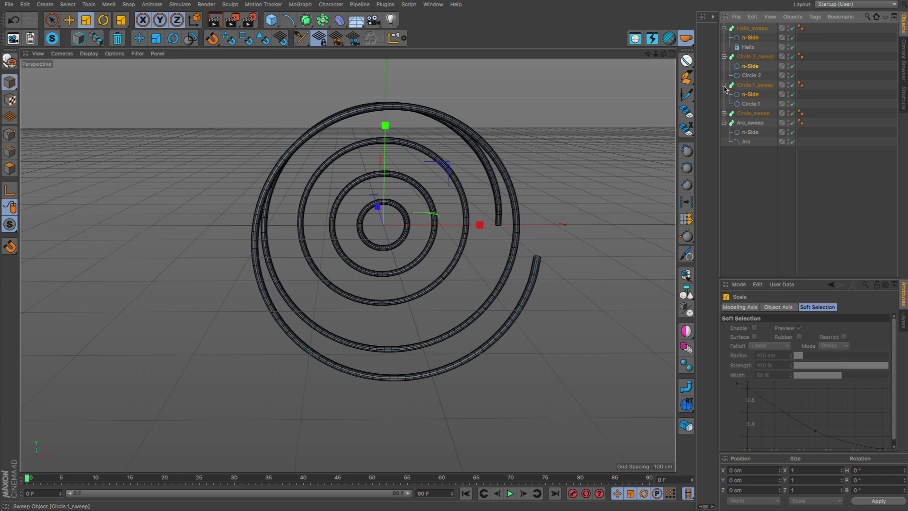
{"action": "left_click", "coordinate": [725, 113]}
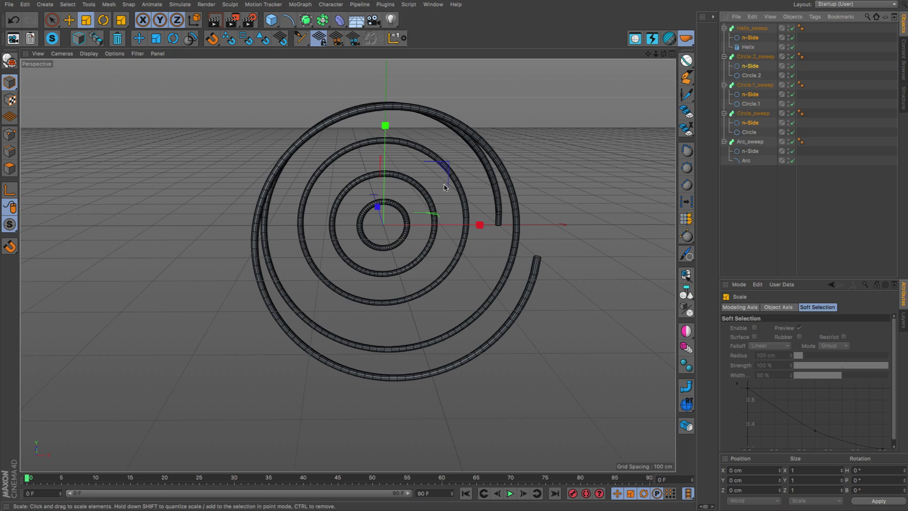
Scale up the n-Side profiles of the helix and three circle sweeps together to thicken all four pipes.
{"action": "scroll", "coordinate": [430, 207], "scroll_direction": "up", "scroll_amount": 5}
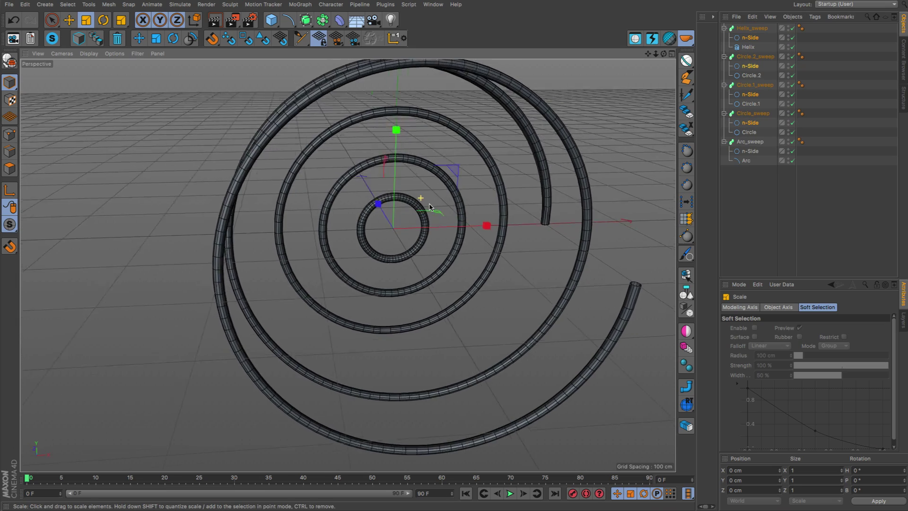
{"action": "left_click_drag", "start_coordinate": [430, 207], "coordinate": [575, 213], "text": "alt"}
{"action": "left_click_drag", "start_coordinate": [334, 301], "coordinate": [530, 287]}
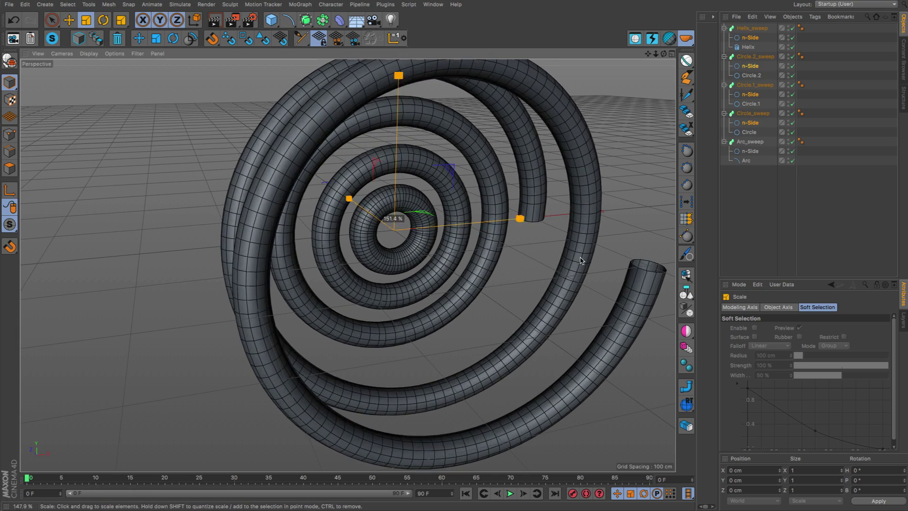
{"action": "left_click_drag", "start_coordinate": [473, 222], "coordinate": [510, 149], "text": "alt"}
{"action": "scroll", "coordinate": [440, 123], "scroll_direction": "up", "scroll_amount": 3}
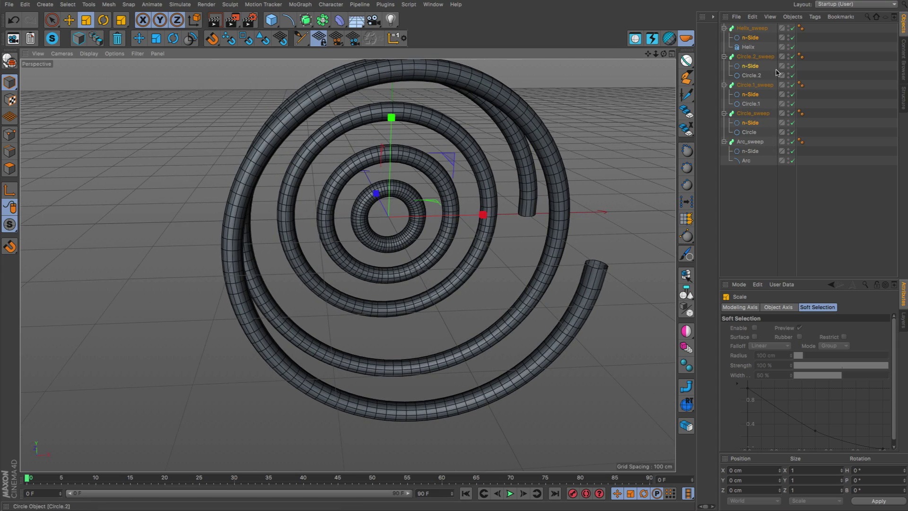
{"action": "left_click_drag", "start_coordinate": [386, 165], "coordinate": [410, 172], "text": "alt"}
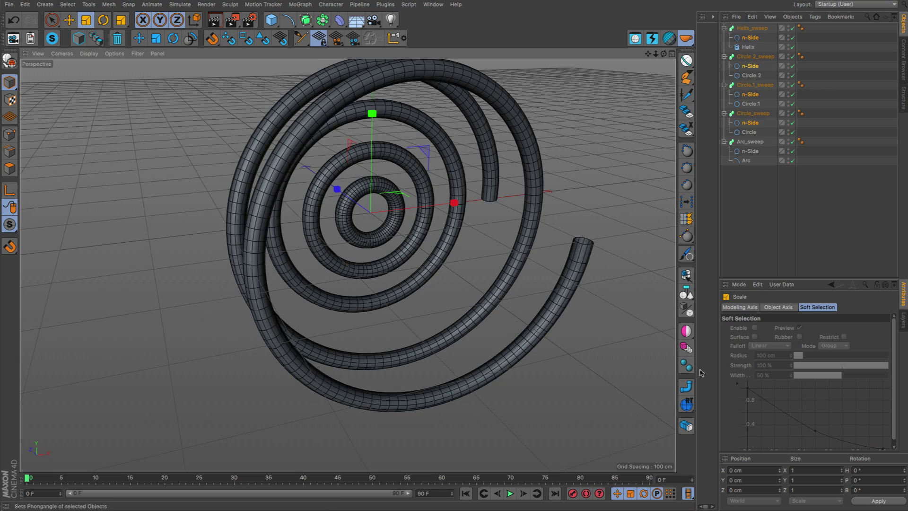
{"action": "left_click_drag", "start_coordinate": [652, 336], "coordinate": [560, 137]}
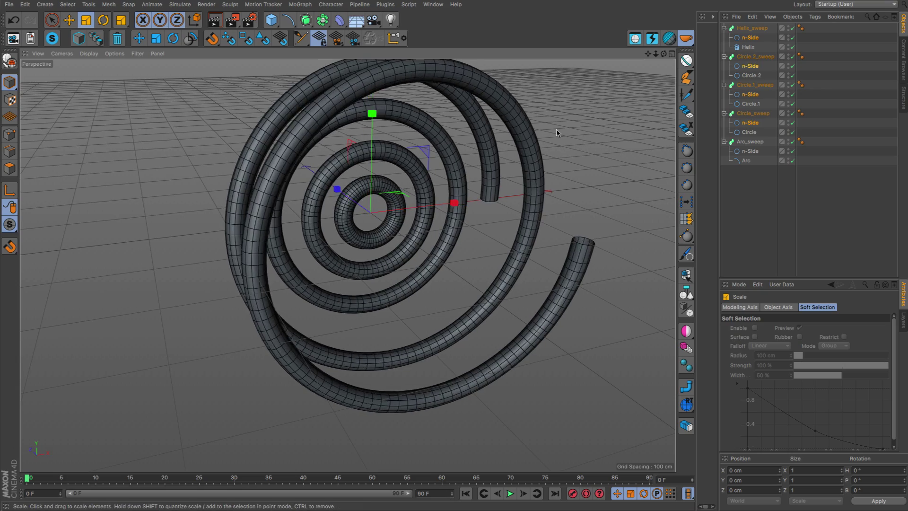
Add a Sphere at the centre of the pipes and scale it down to a radius of about 22.5 cm.
{"action": "right_click_drag", "start_coordinate": [457, 140], "coordinate": [373, 180], "text": "alt"}
{"action": "left_click_drag", "start_coordinate": [374, 180], "coordinate": [434, 165], "text": "alt"}
{"action": "left_click_drag", "start_coordinate": [267, 156], "coordinate": [352, 201], "text": "alt"}
{"action": "left_click", "coordinate": [268, 136]}
{"action": "left_click_drag", "start_coordinate": [245, 107], "coordinate": [406, 134], "text": "alt"}
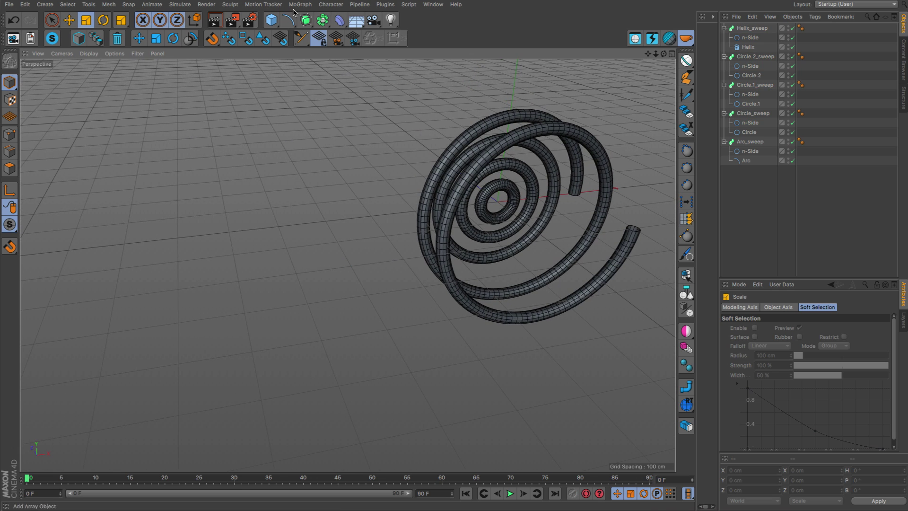
{"action": "left_click", "coordinate": [269, 20]}
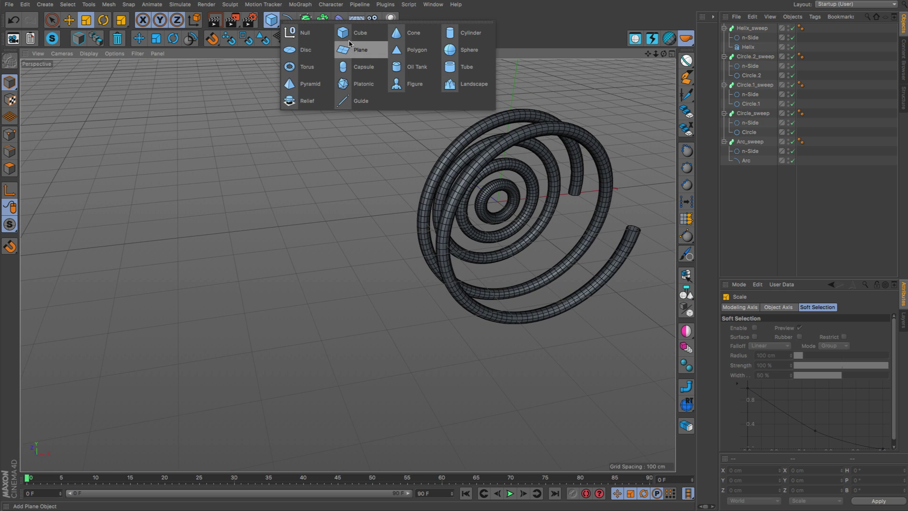
{"action": "left_click", "coordinate": [469, 49]}
{"action": "left_click_drag", "start_coordinate": [534, 223], "coordinate": [219, 274]}
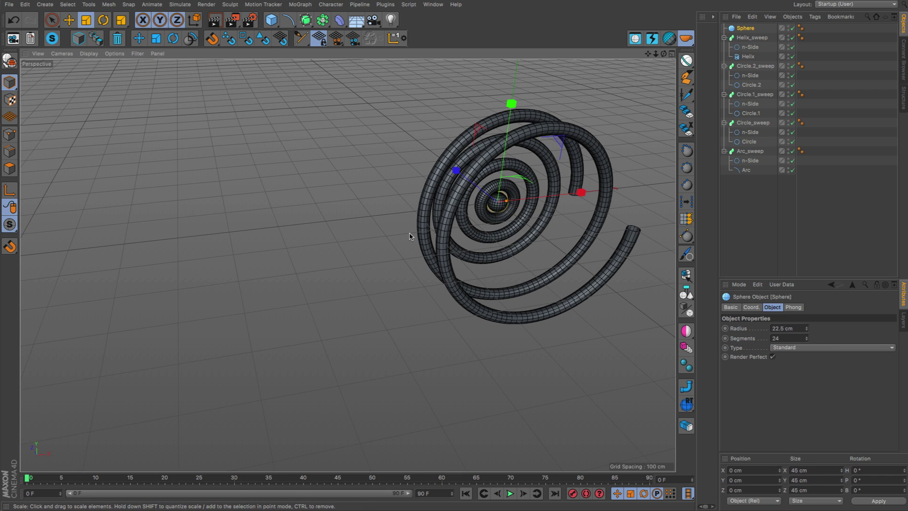
Convert the sphere inside the innermost ring into an editable polygon object.
{"action": "key", "text": "s"}
{"action": "left_click_drag", "start_coordinate": [380, 229], "coordinate": [382, 226], "text": "alt"}
{"action": "middle_click_drag", "start_coordinate": [382, 225], "coordinate": [408, 77], "text": "alt"}
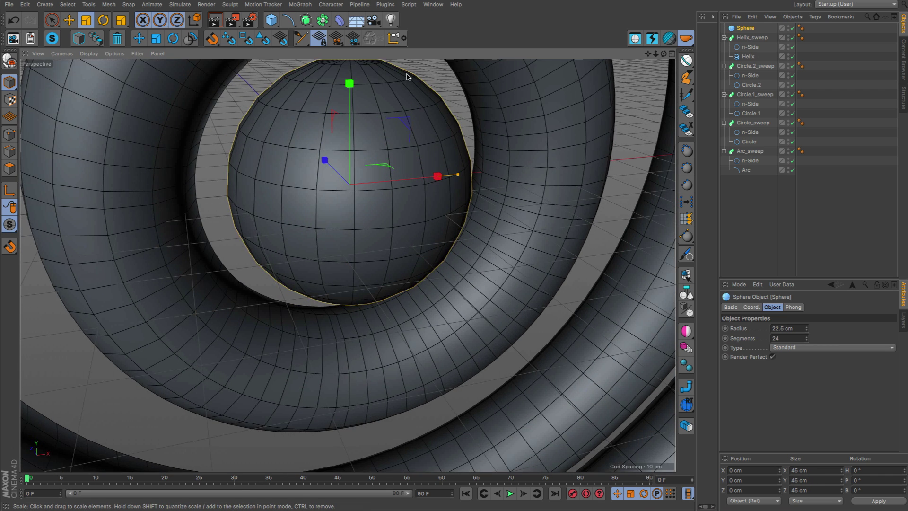
{"action": "left_click_drag", "start_coordinate": [419, 150], "coordinate": [375, 147], "text": "alt"}
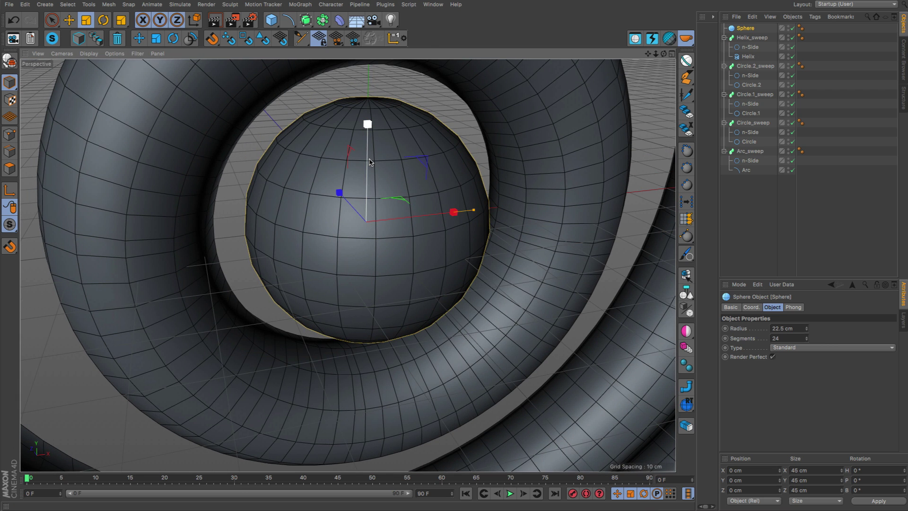
{"action": "key", "text": "c"}
Select seven neighbouring horizontal edge loops around the sphere with Path Selection in Simple Edge Loop mode.
{"action": "key", "text": "u"}
{"action": "key", "text": "m"}
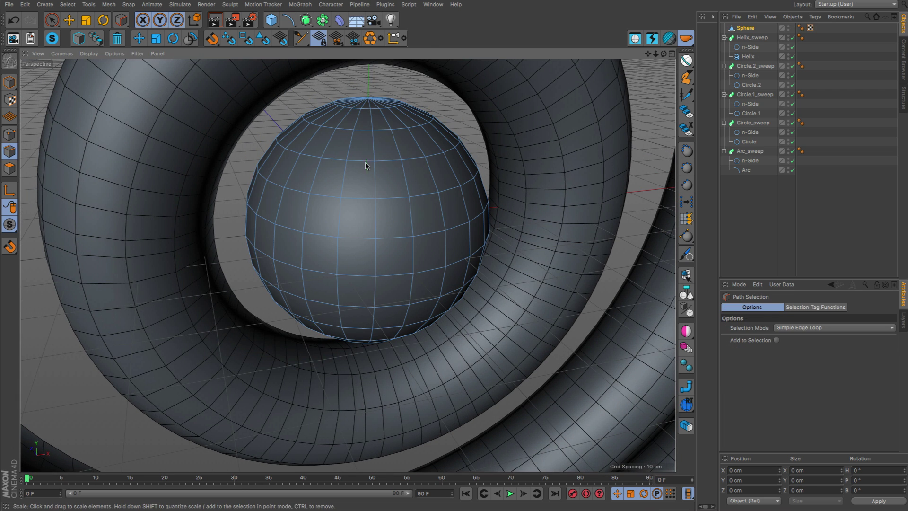
{"action": "left_click", "coordinate": [366, 131]}
{"action": "left_click", "coordinate": [366, 160], "text": "shift"}
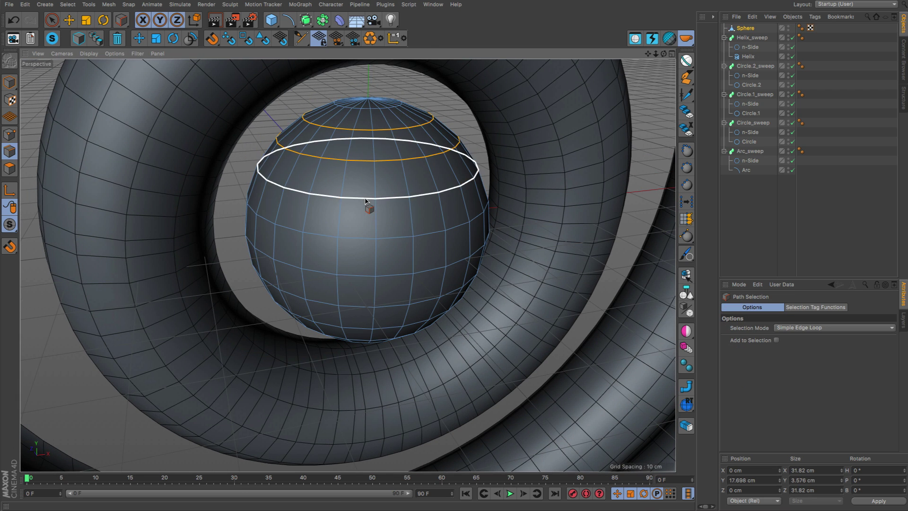
{"action": "left_click", "coordinate": [366, 197], "text": "shift"}
{"action": "left_click", "coordinate": [364, 237], "text": "shift"}
{"action": "left_click", "coordinate": [362, 276], "text": "shift"}
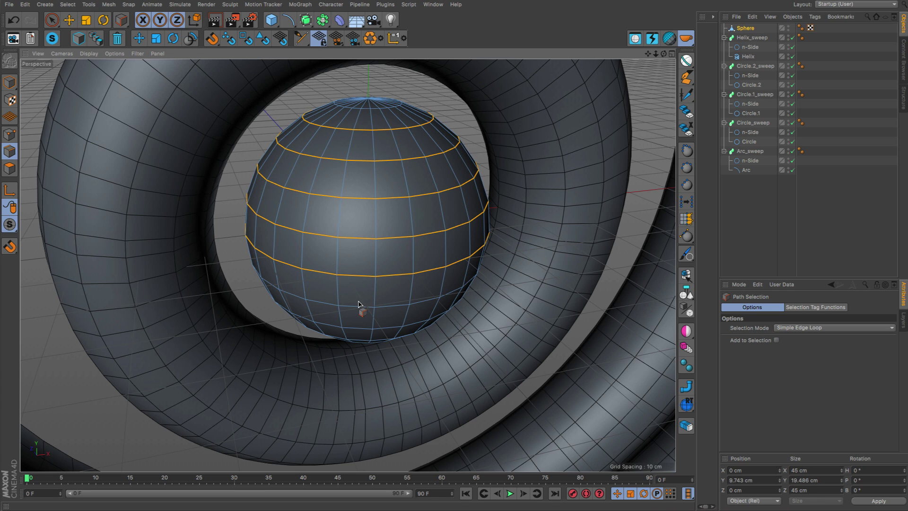
{"action": "left_click", "coordinate": [362, 307], "text": "shift"}
{"action": "left_click", "coordinate": [360, 328], "text": "shift"}
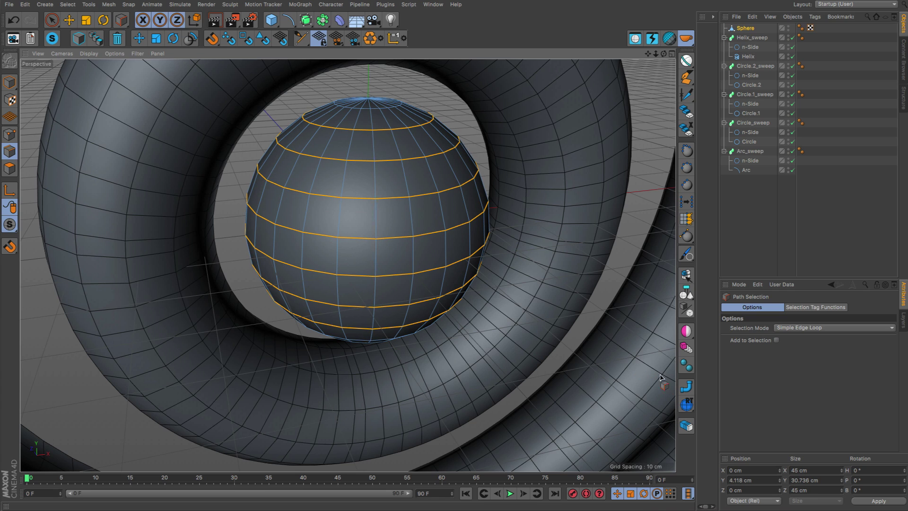
Convert the selected sphere edge loops into pipes with HB_PipeIt and scale their n-Side profile down to about 2 cm.
{"action": "left_click", "coordinate": [686, 387]}
{"action": "key", "text": "t"}
{"action": "mouse_move", "coordinate": [413, 184]}
{"action": "left_mouse_down", "text": "alt"}
{"action": "mouse_move", "coordinate": [354, 183]}
{"action": "mouse_move", "coordinate": [401, 158]}
{"action": "mouse_move", "coordinate": [403, 145]}
{"action": "mouse_move", "coordinate": [400, 171]}
{"action": "left_mouse_up", "text": "alt"}
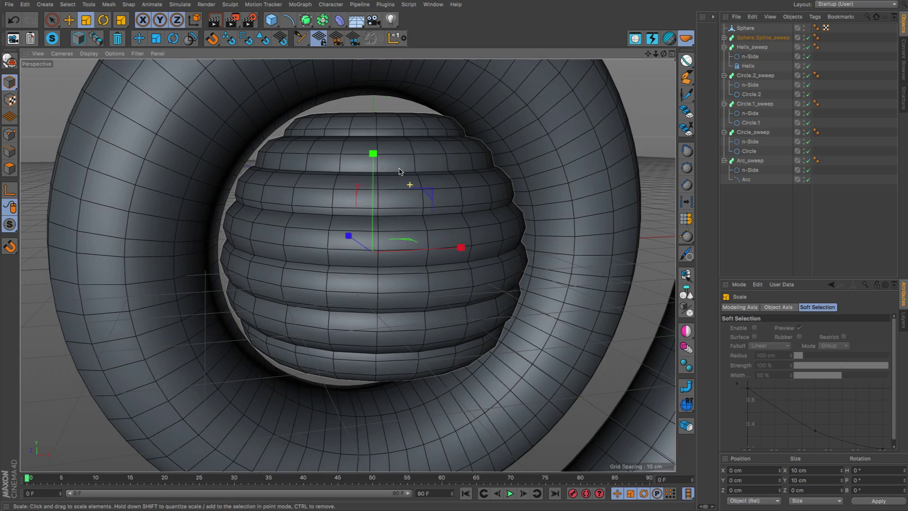
{"action": "left_click", "coordinate": [725, 37]}
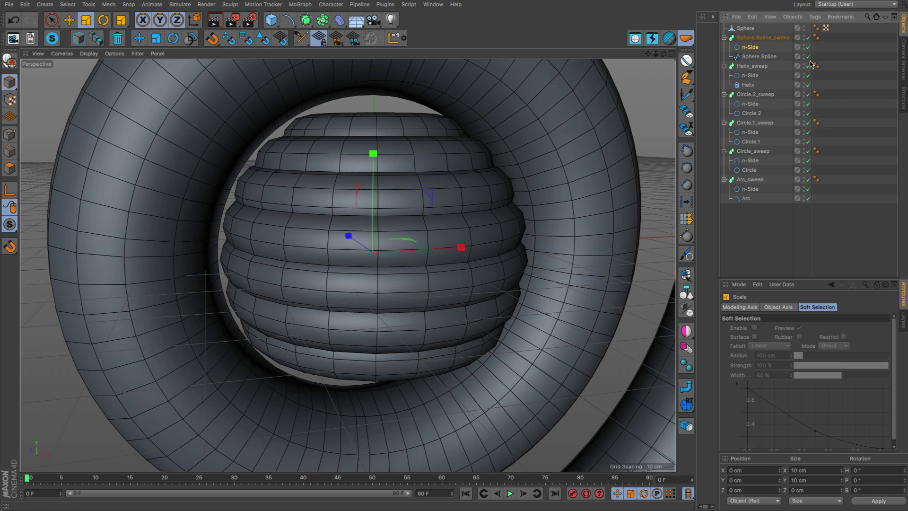
{"action": "left_click_drag", "start_coordinate": [483, 201], "coordinate": [400, 339]}
{"action": "left_click_drag", "start_coordinate": [400, 339], "coordinate": [367, 207], "text": "alt"}
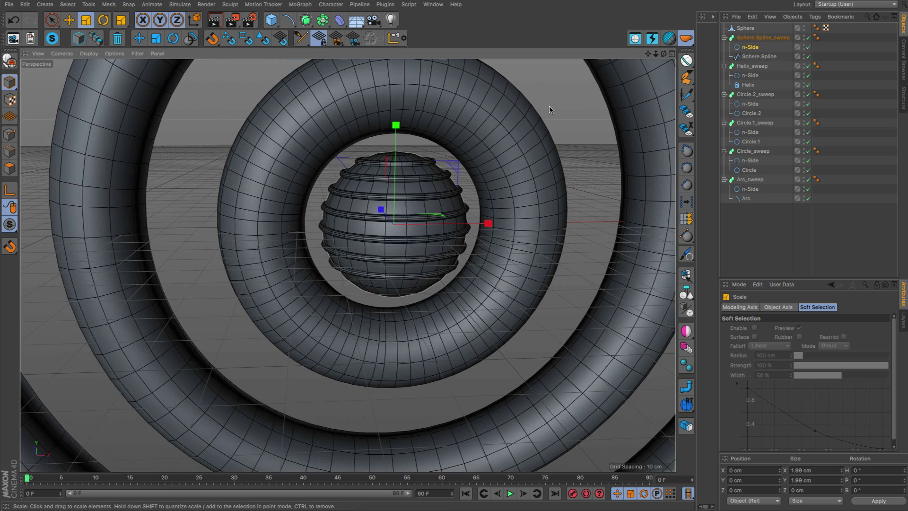
{"action": "left_click_drag", "start_coordinate": [436, 209], "coordinate": [440, 227], "text": "alt"}
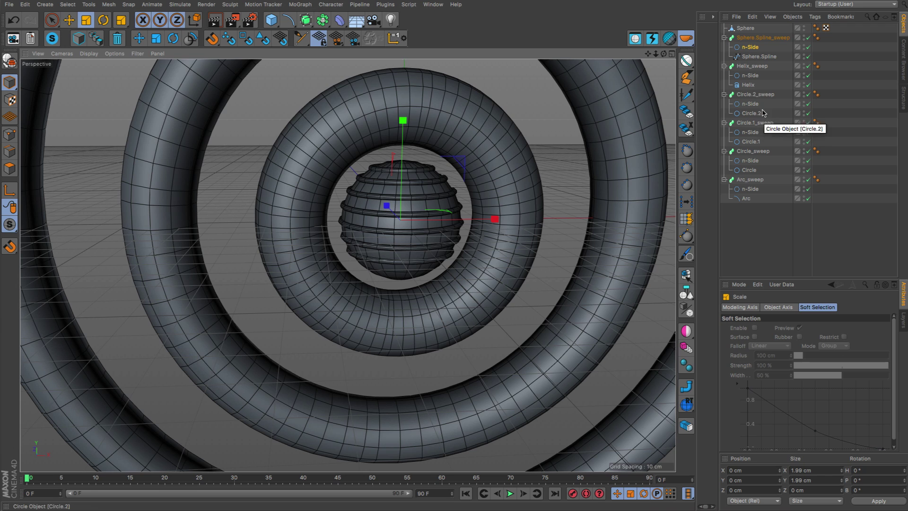
{"action": "left_click", "coordinate": [287, 21]}
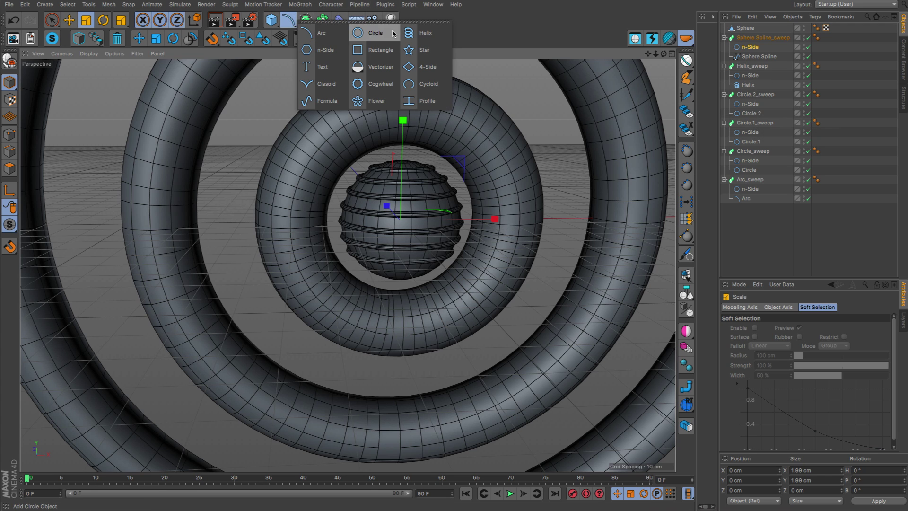
{"action": "left_click", "coordinate": [496, 46]}
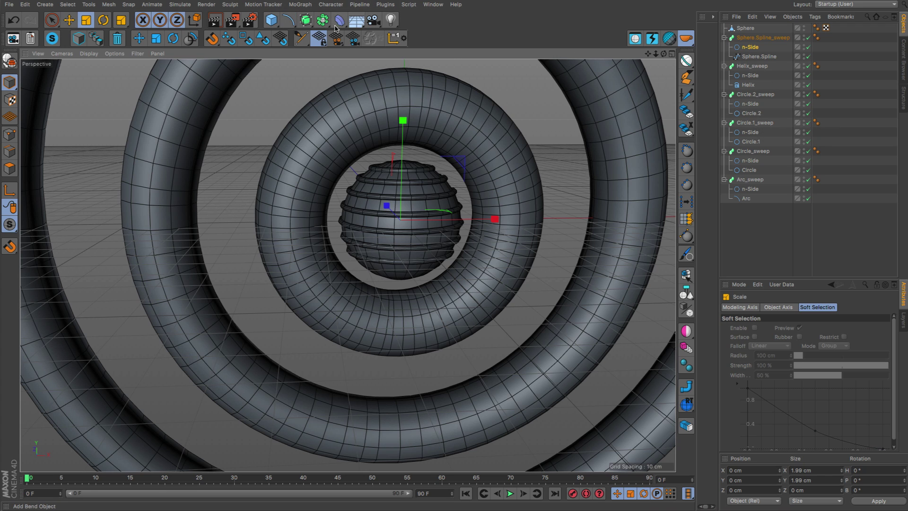
{"action": "left_click", "coordinate": [296, 24]}
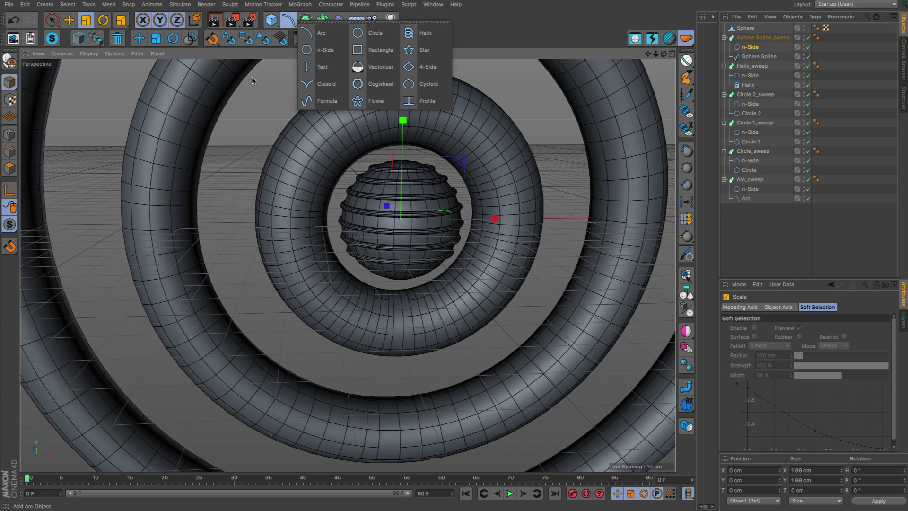
{"action": "left_click", "coordinate": [254, 121]}
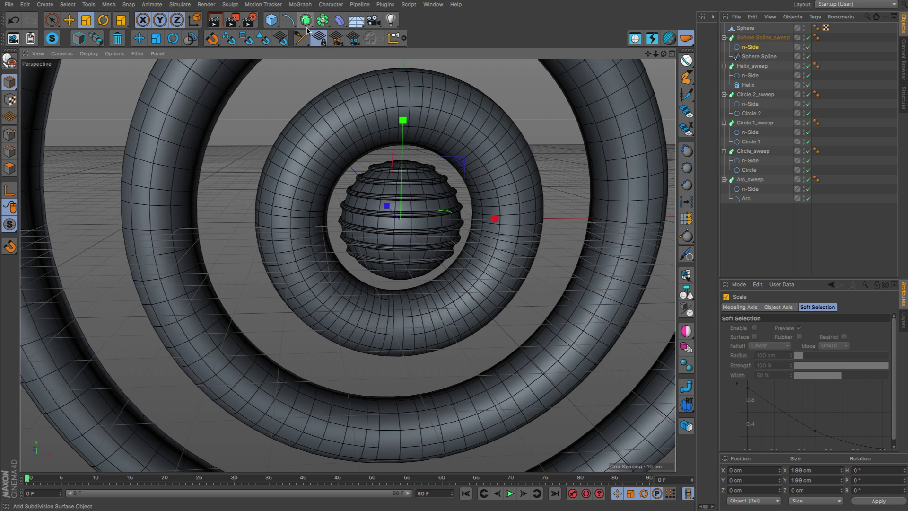
{"action": "left_click_drag", "start_coordinate": [382, 248], "coordinate": [349, 264], "text": "alt"}
{"action": "right_click_drag", "start_coordinate": [382, 248], "coordinate": [421, 187], "text": "alt"}
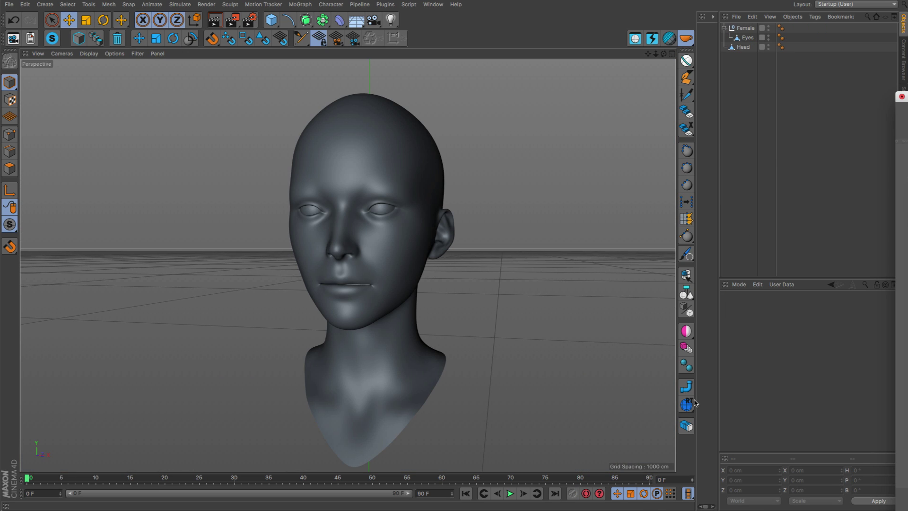
Detach the HB_RetopoInitialize and HB_RetopoRemesh scripts as a floating palette and place it beside the head model.
{"action": "left_click", "coordinate": [690, 408]}
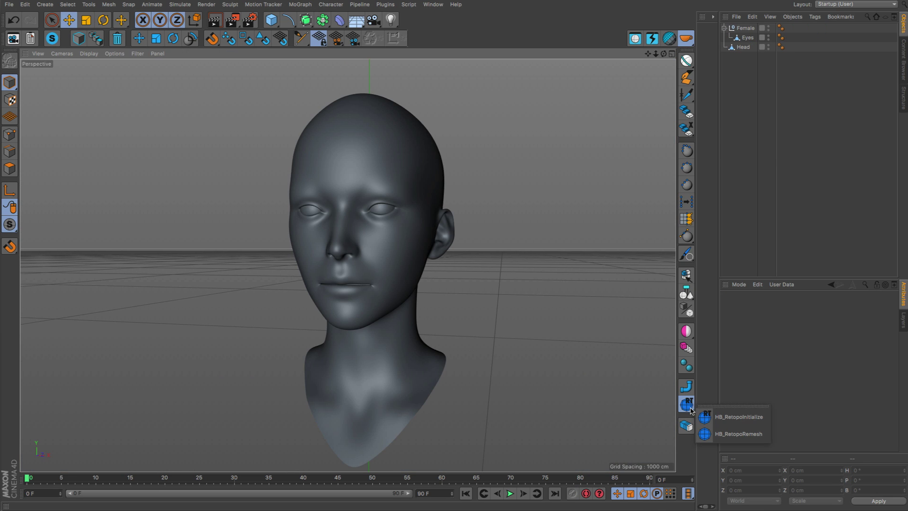
{"action": "left_click", "coordinate": [743, 405]}
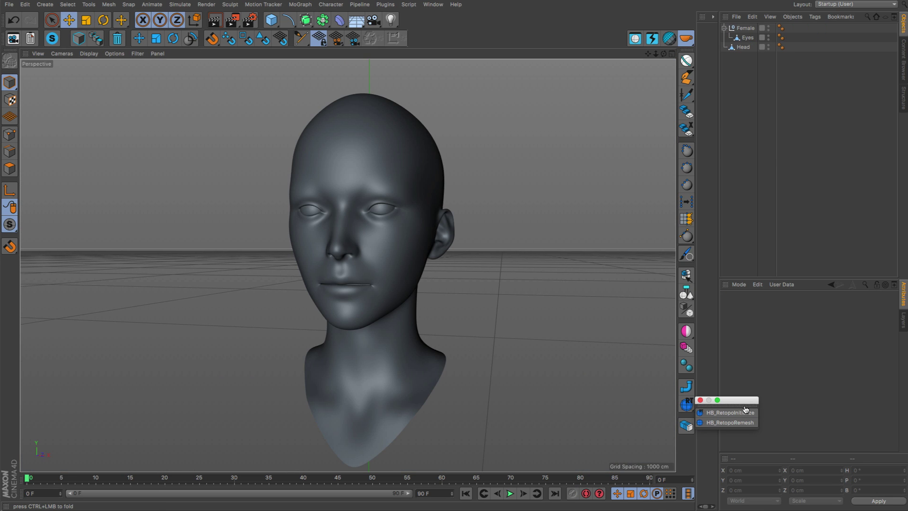
{"action": "left_click_drag", "start_coordinate": [751, 402], "coordinate": [627, 133]}
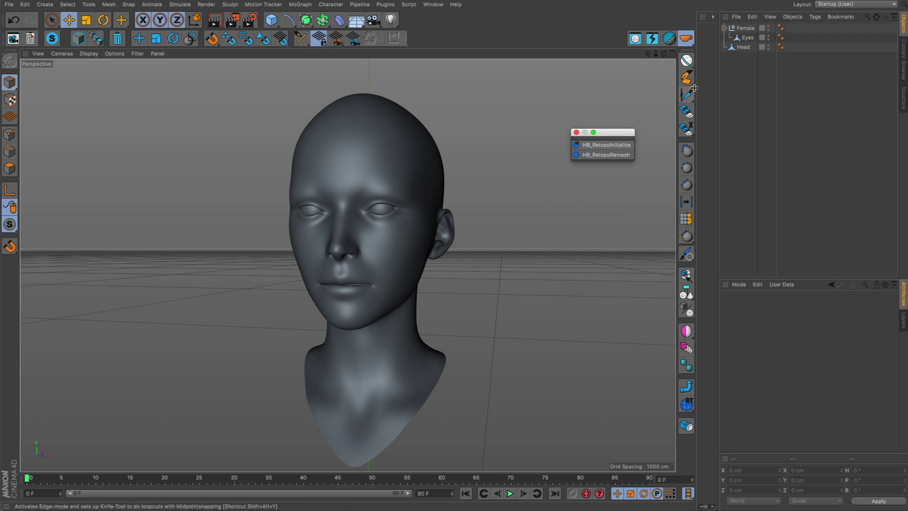
Run HB_RetopoInitialize on the Head object, declaring the mesh symmetrical and starting with an empty mesh.
{"action": "left_click_drag", "start_coordinate": [400, 199], "coordinate": [373, 231], "text": "alt"}
{"action": "right_click_drag", "start_coordinate": [374, 231], "coordinate": [411, 219], "text": "alt"}
{"action": "left_click_drag", "start_coordinate": [412, 218], "coordinate": [452, 212], "text": "alt"}
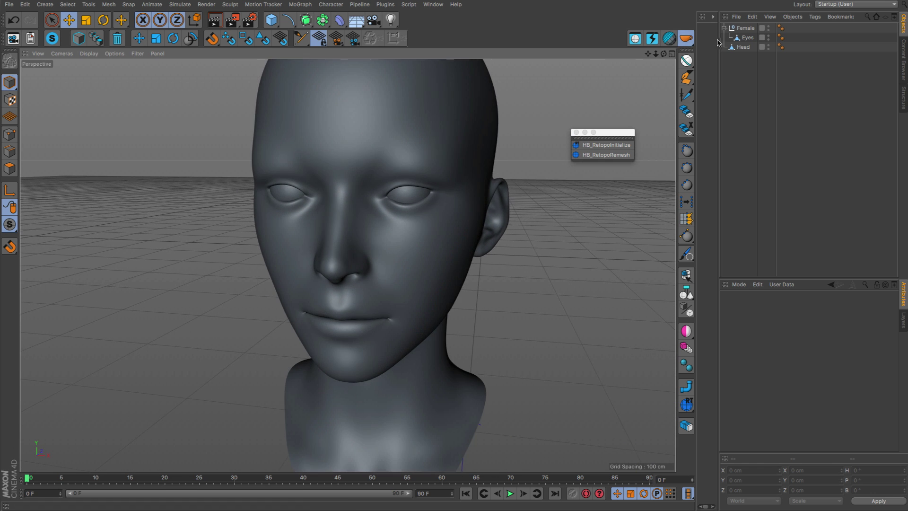
{"action": "left_click", "coordinate": [743, 47]}
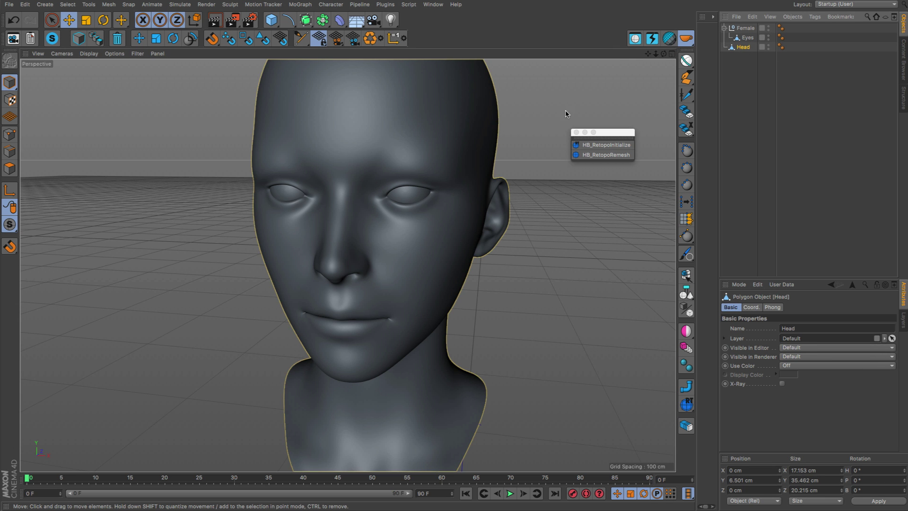
{"action": "left_click_drag", "start_coordinate": [564, 113], "coordinate": [462, 244], "text": "alt"}
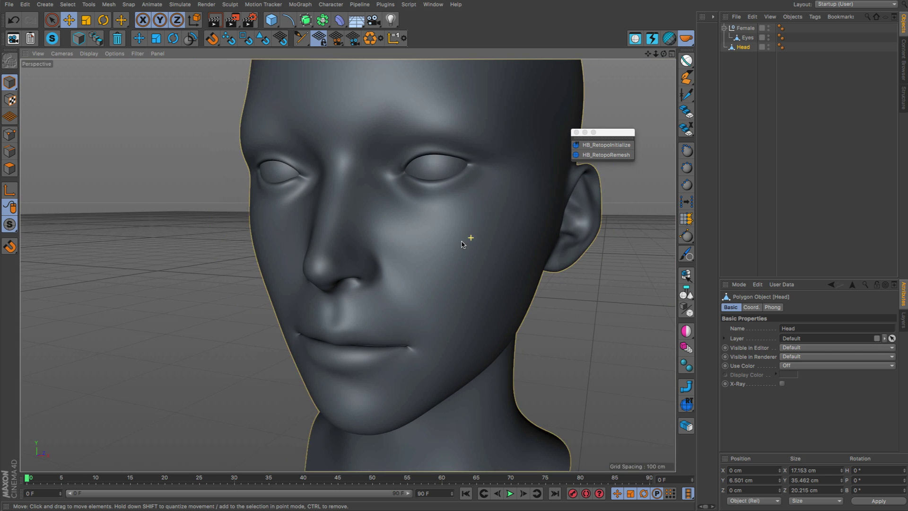
{"action": "left_click", "coordinate": [606, 145]}
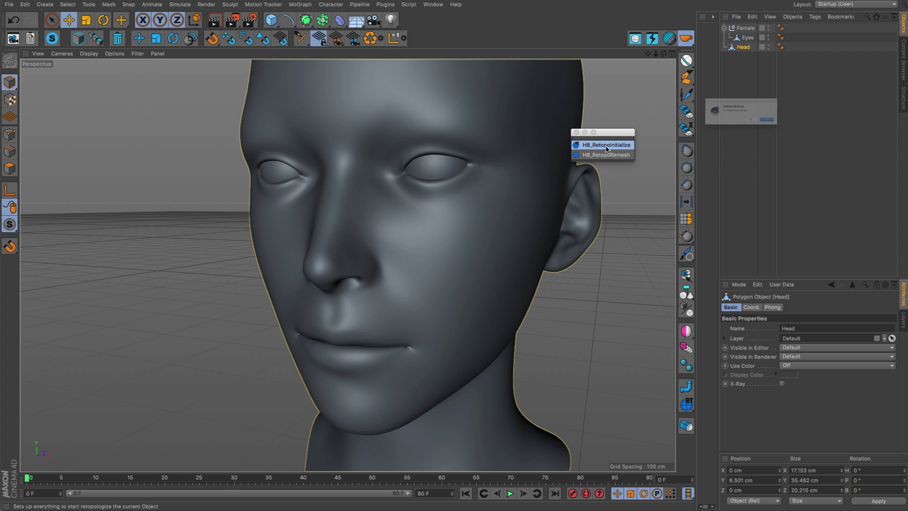
{"action": "left_click_drag", "start_coordinate": [754, 87], "coordinate": [487, 142]}
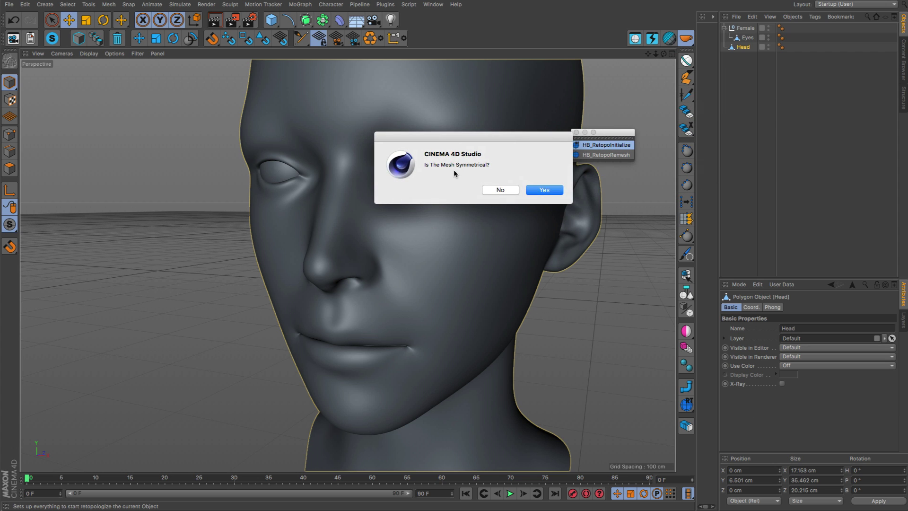
{"action": "left_click", "coordinate": [543, 190]}
{"action": "left_click_drag", "start_coordinate": [753, 77], "coordinate": [474, 74]}
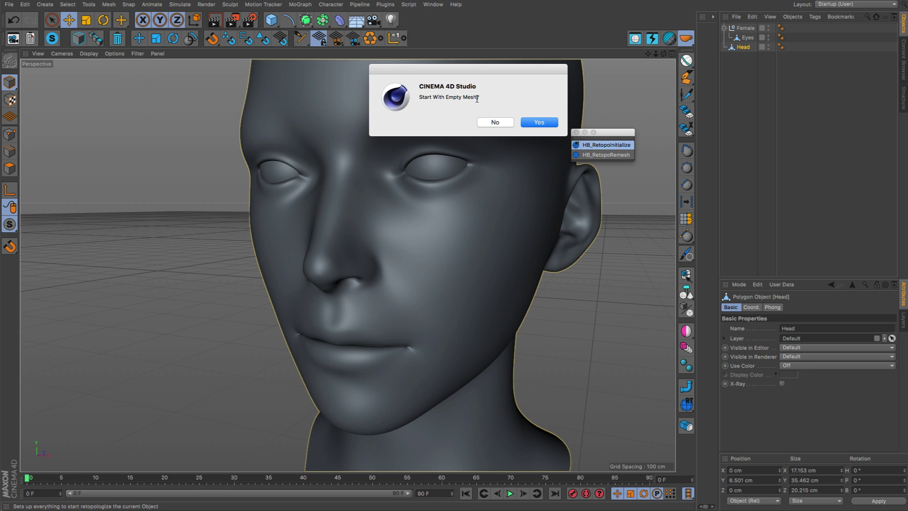
{"action": "left_click", "coordinate": [533, 123]}
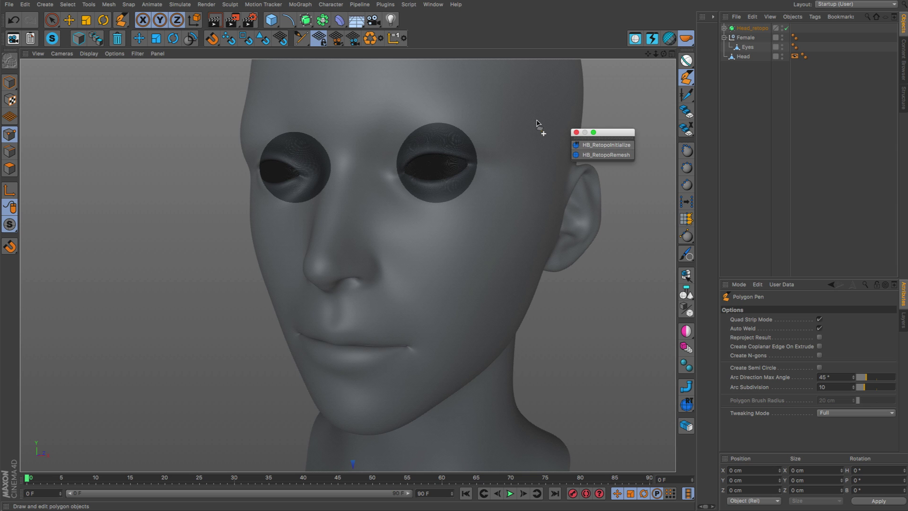
Expand the Head_retopo object in the hierarchy to inspect the retopology setup.
{"action": "scroll", "coordinate": [462, 148], "scroll_direction": "up", "scroll_amount": 3}
{"action": "left_click_drag", "start_coordinate": [422, 110], "coordinate": [490, 164], "text": "alt"}
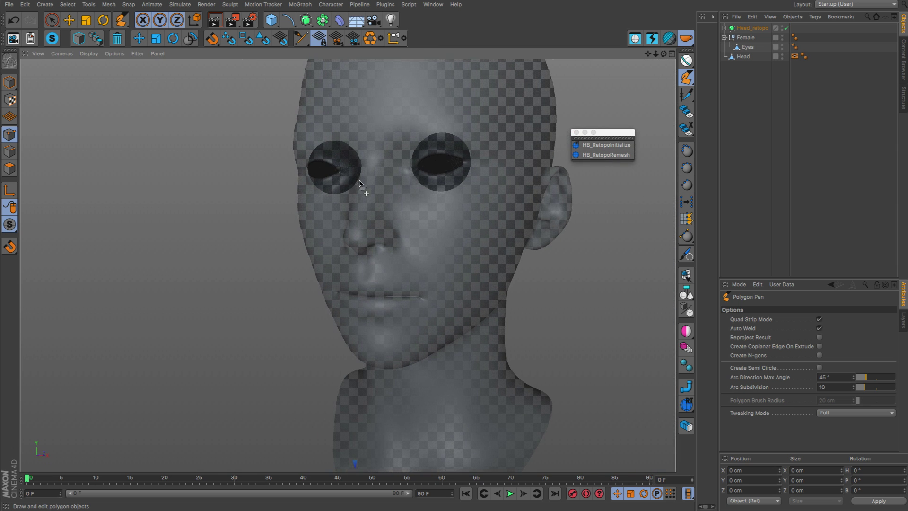
{"action": "left_click", "coordinate": [725, 28]}
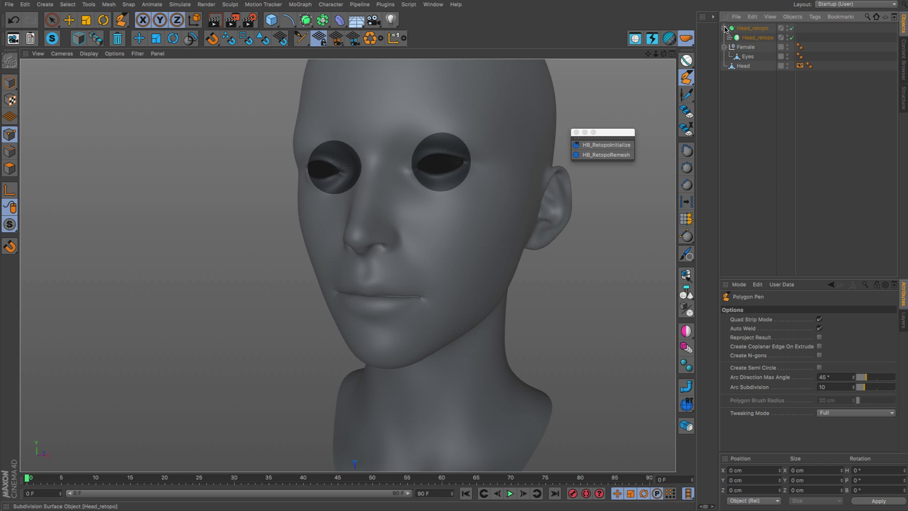
Expand the Head_retopo hierarchy down to its Shrink Wrap deformer and examine the Display tag settings of the Head object.
{"action": "left_click", "coordinate": [729, 37]}
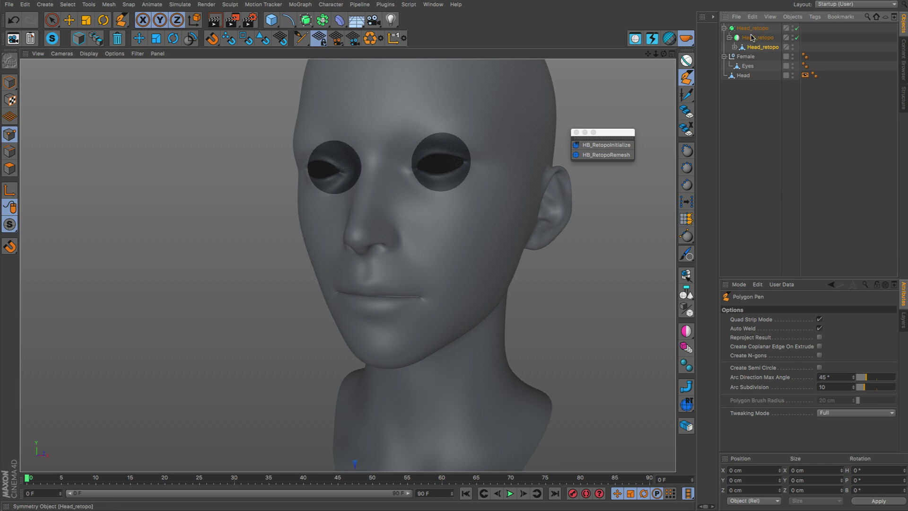
{"action": "left_click", "coordinate": [735, 47]}
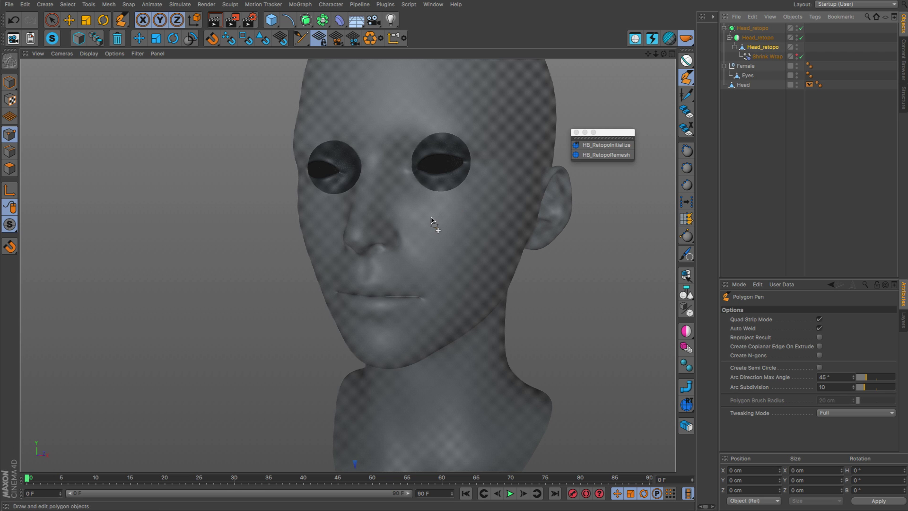
{"action": "mouse_move", "coordinate": [432, 223]}
{"action": "left_mouse_down", "text": "alt"}
{"action": "mouse_move", "coordinate": [483, 247]}
{"action": "mouse_move", "coordinate": [420, 223]}
{"action": "mouse_move", "coordinate": [442, 217]}
{"action": "left_mouse_up", "text": "alt"}
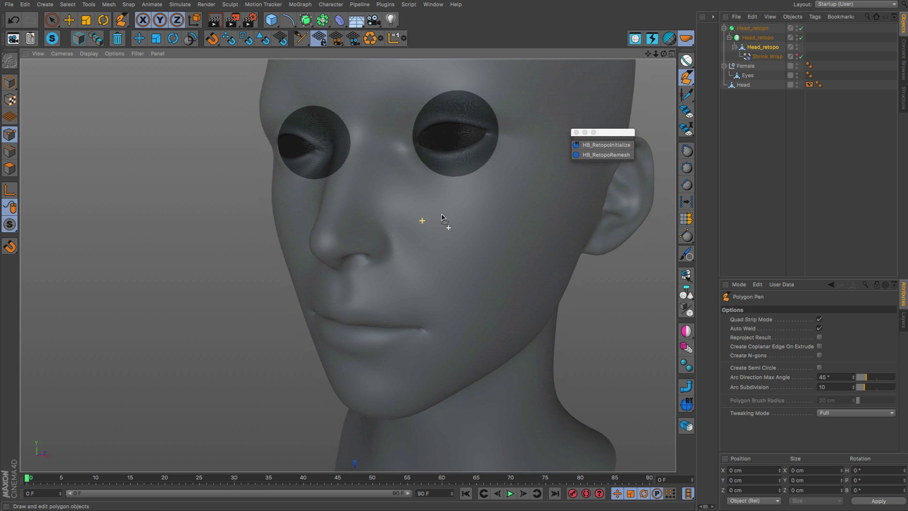
{"action": "left_click_drag", "start_coordinate": [511, 175], "coordinate": [568, 157], "text": "alt"}
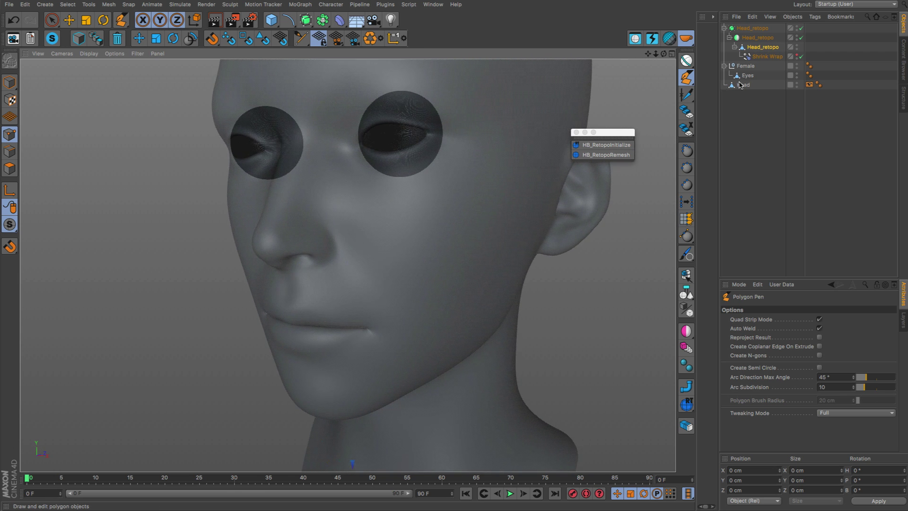
{"action": "left_click", "coordinate": [810, 85]}
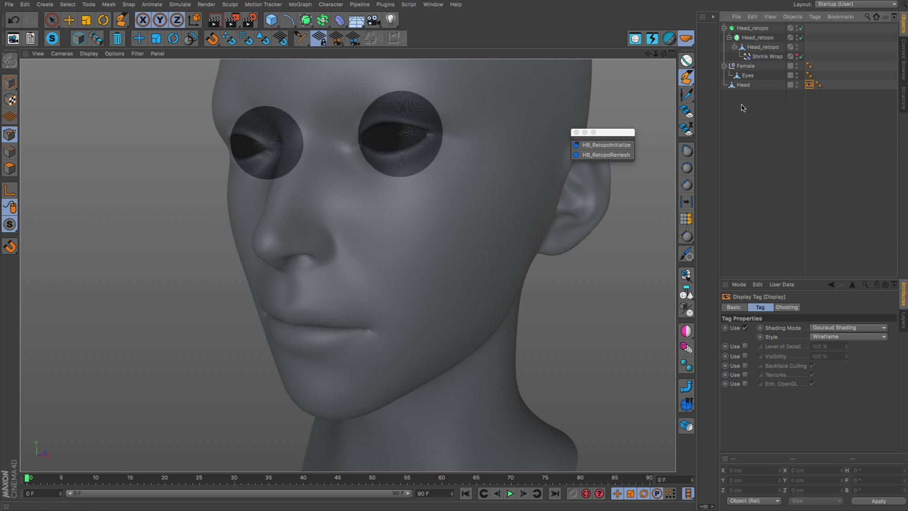
Select the Head_retopo polygon object and enable Polygon Snap for drawing on the head surface.
{"action": "left_click", "coordinate": [749, 48]}
{"action": "left_click_drag", "start_coordinate": [464, 152], "coordinate": [379, 186], "text": "alt"}
{"action": "scroll", "coordinate": [370, 185], "scroll_direction": "up", "scroll_amount": 2}
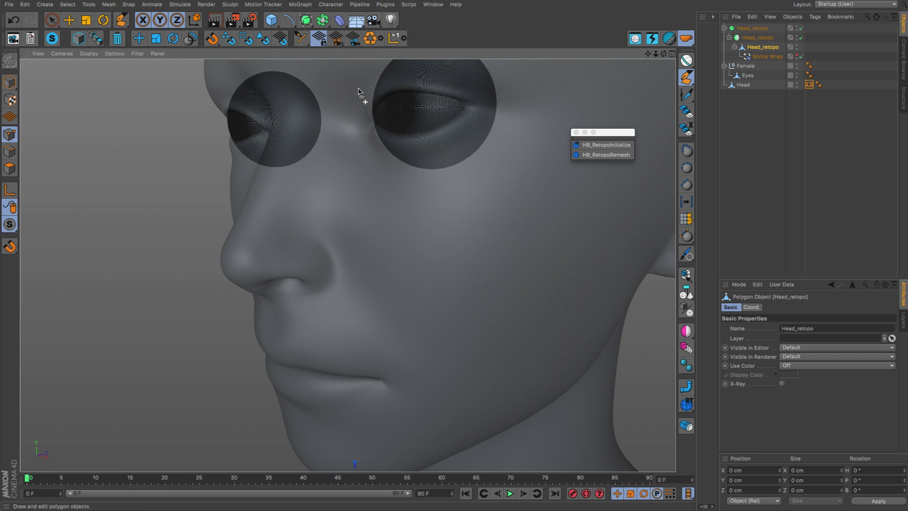
{"action": "left_click_drag", "start_coordinate": [360, 152], "coordinate": [246, 60], "text": "alt"}
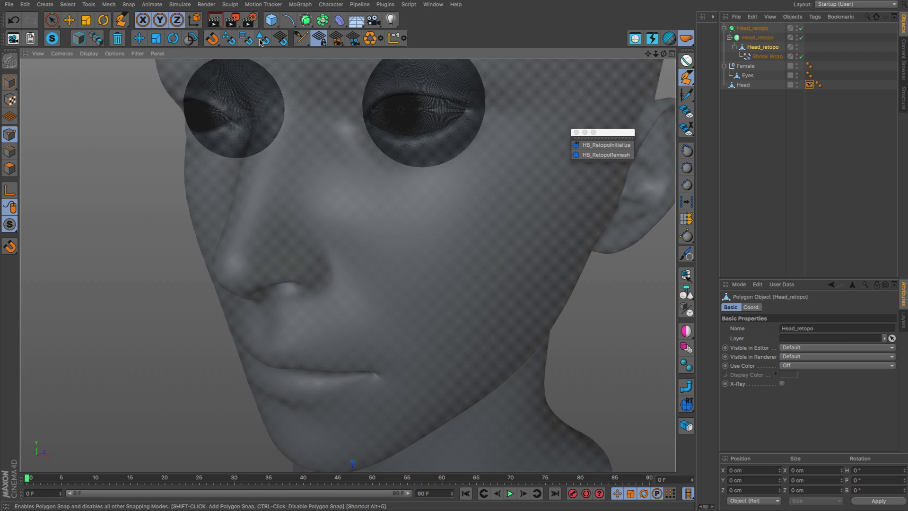
{"action": "left_click", "coordinate": [262, 41]}
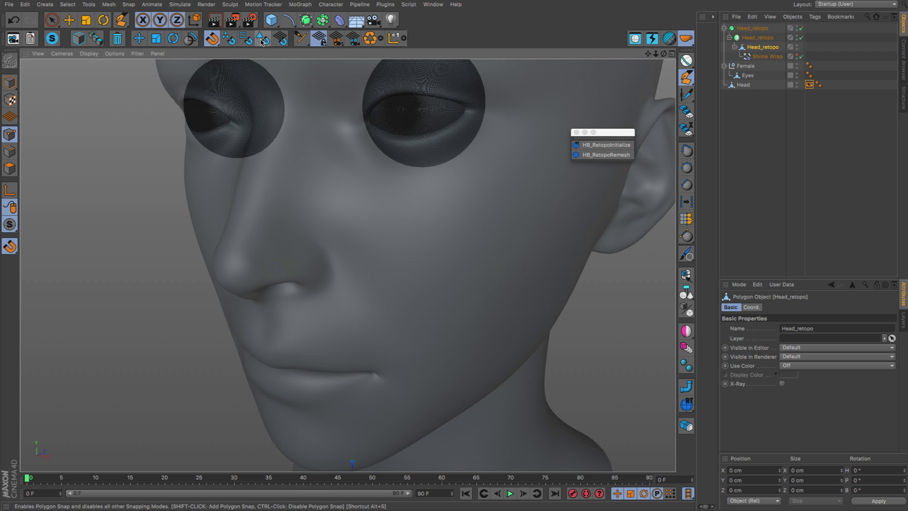
Draw a strip of two quads with the Polygon Pen on the head's surface beneath the eye.
{"action": "left_click_drag", "start_coordinate": [355, 152], "coordinate": [352, 157], "text": "alt"}
{"action": "left_click", "coordinate": [353, 154]}
{"action": "left_click", "coordinate": [327, 192]}
{"action": "left_click", "coordinate": [419, 172]}
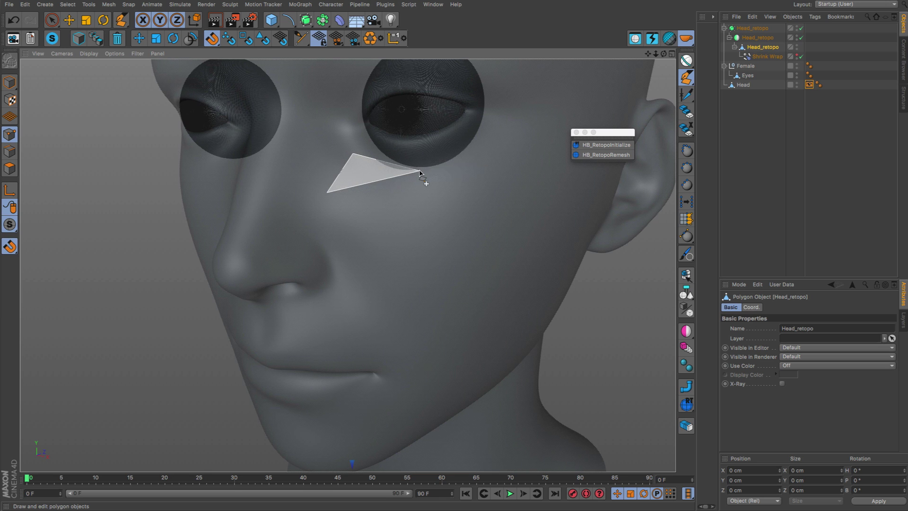
{"action": "left_click", "coordinate": [397, 226]}
{"action": "left_click", "coordinate": [473, 162]}
{"action": "left_click", "coordinate": [505, 222]}
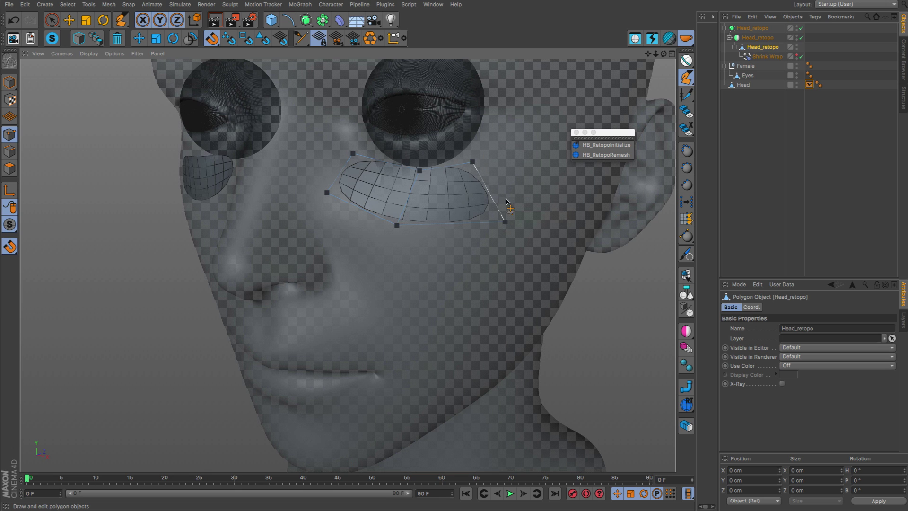
Continue the quad strip around the outer corner of the eye and across the brow above it.
{"action": "left_click", "coordinate": [539, 169]}
{"action": "left_click", "coordinate": [506, 85]}
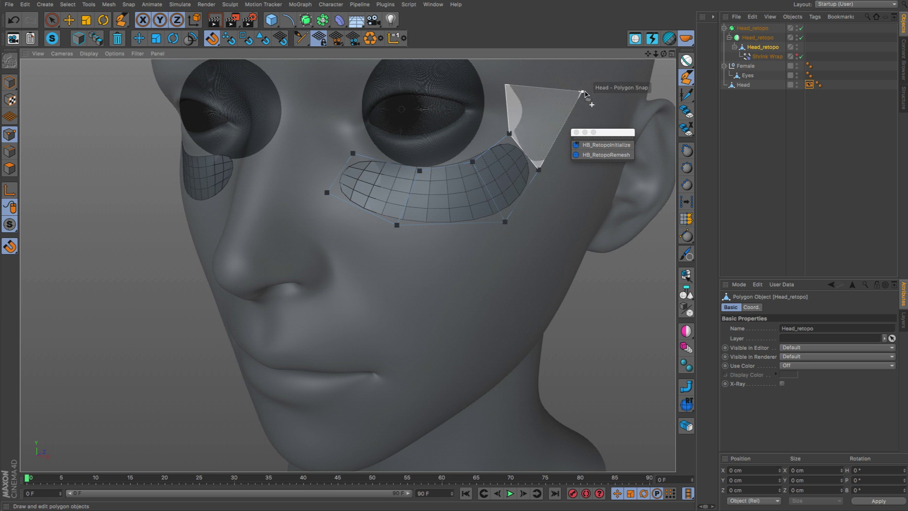
{"action": "left_click", "coordinate": [586, 92]}
{"action": "left_click_drag", "start_coordinate": [513, 74], "coordinate": [447, 148], "text": "alt"}
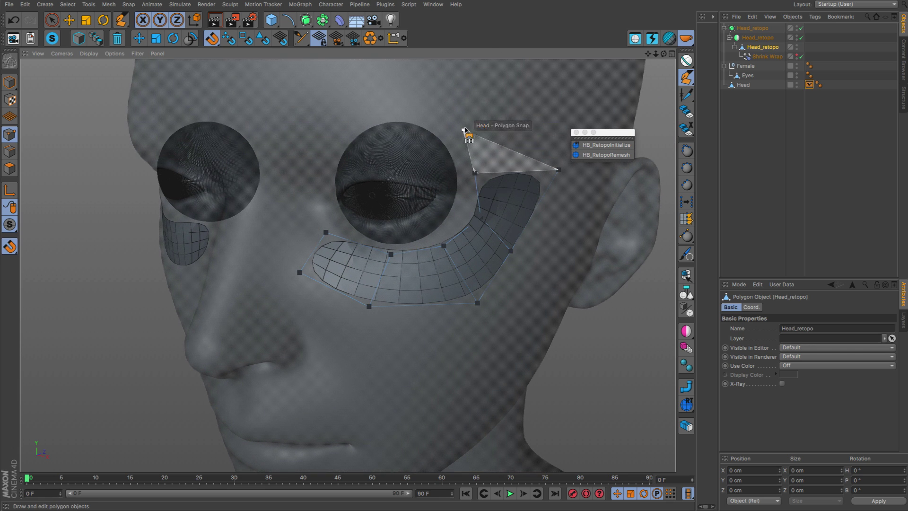
{"action": "left_click", "coordinate": [547, 83]}
{"action": "left_click", "coordinate": [446, 63]}
{"action": "left_click", "coordinate": [407, 94]}
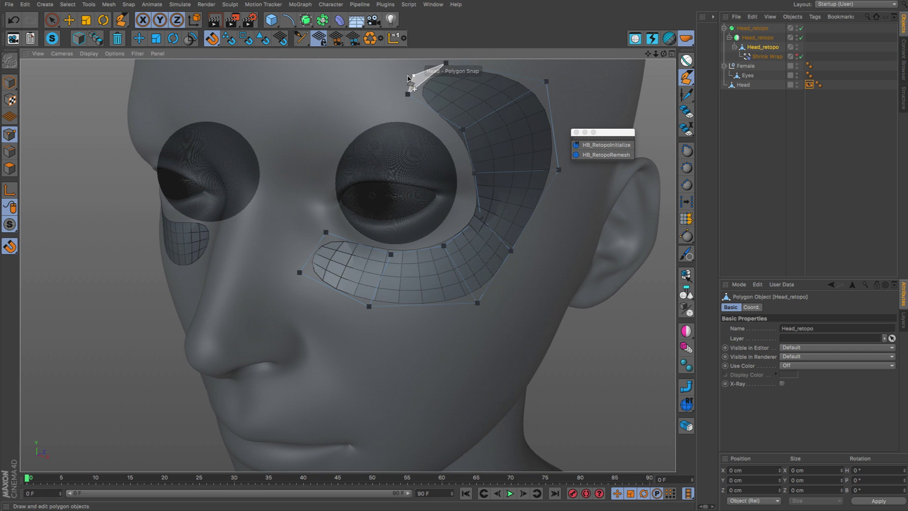
{"action": "left_click", "coordinate": [345, 115]}
{"action": "left_click", "coordinate": [341, 66]}
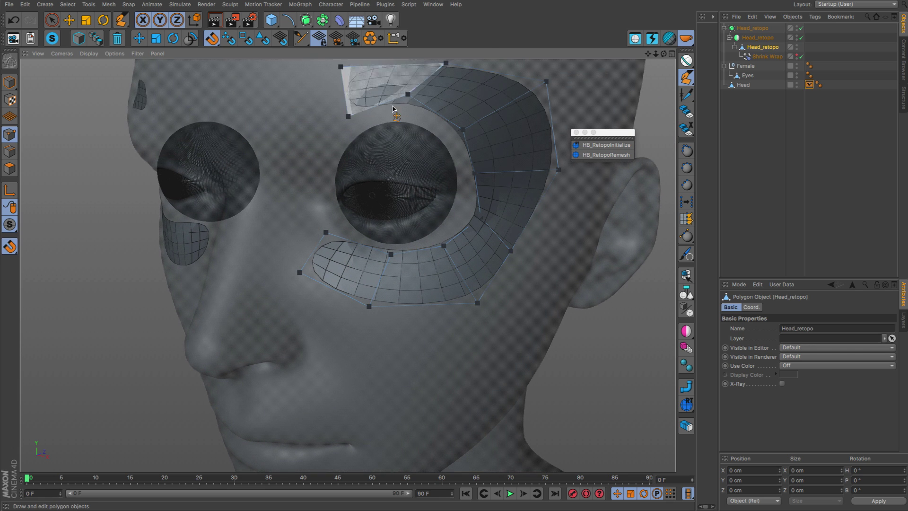
Extrude a new polygon from the strip's outer edge beside the eye toward the ear.
{"action": "left_click_drag", "start_coordinate": [471, 124], "coordinate": [482, 166], "text": "alt"}
{"action": "left_click_drag", "start_coordinate": [415, 182], "coordinate": [422, 217]}
{"action": "left_click_drag", "start_coordinate": [383, 145], "coordinate": [449, 227], "text": "alt"}
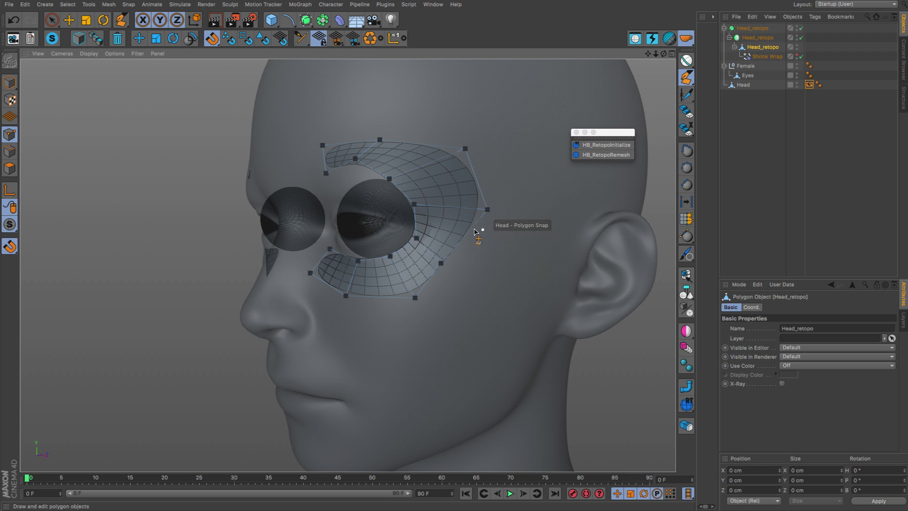
{"action": "left_click_drag", "start_coordinate": [530, 258], "coordinate": [495, 241], "text": "alt"}
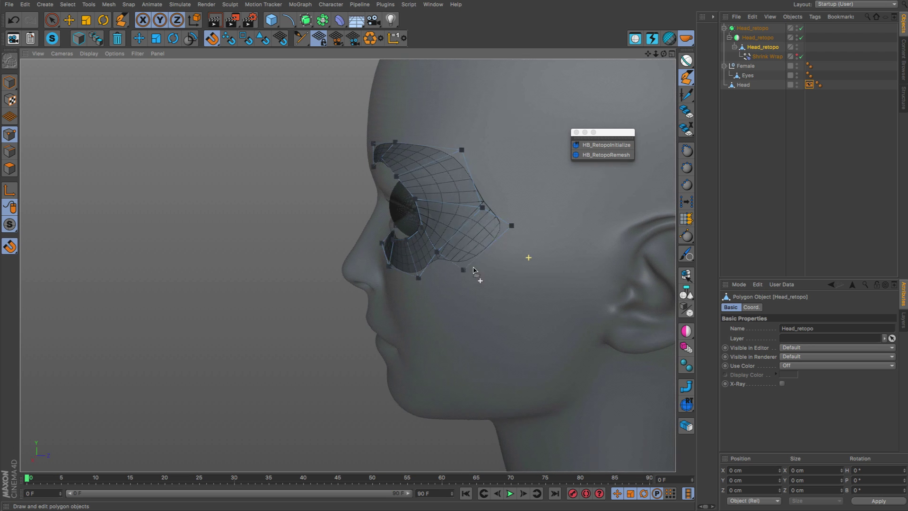
{"action": "left_click_drag", "start_coordinate": [478, 211], "coordinate": [418, 280], "text": "alt"}
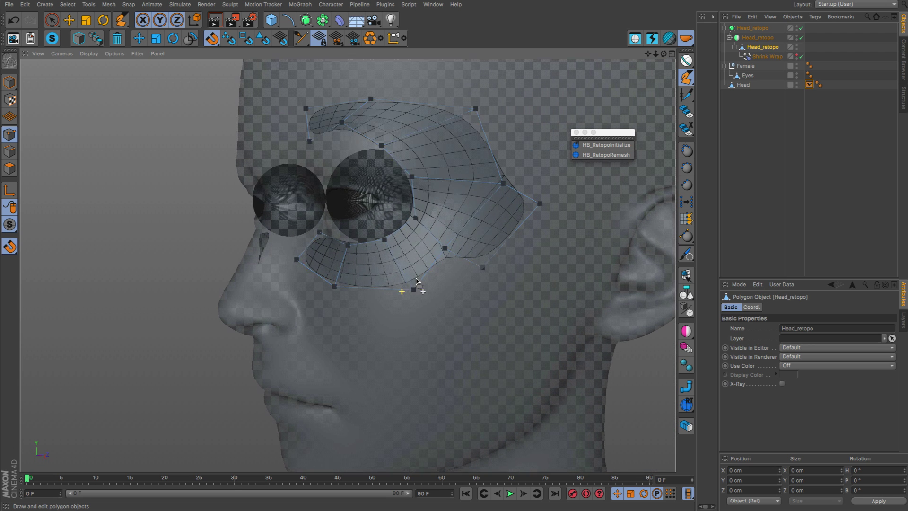
Extrude further polygons across the cheek and toward the ear, welding them to the neighbouring edges of the eye strip.
{"action": "left_click_drag", "start_coordinate": [428, 221], "coordinate": [431, 308], "text": "alt"}
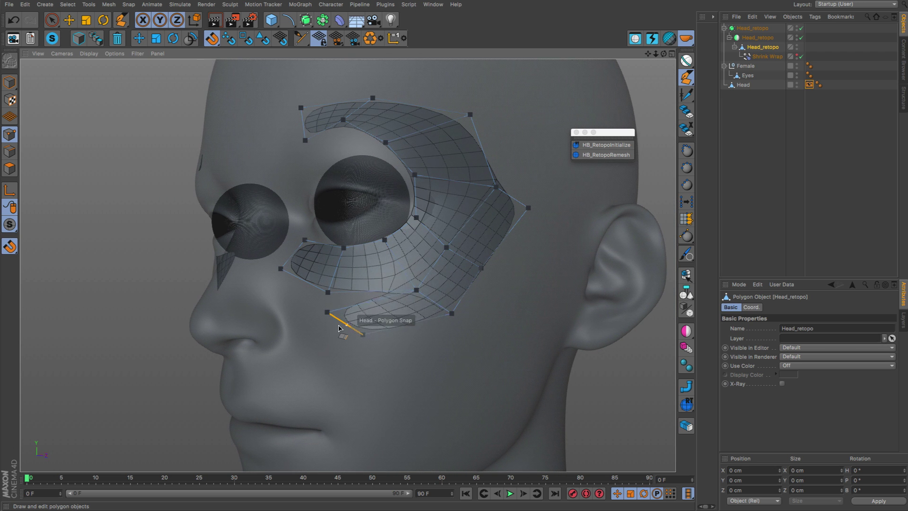
{"action": "mouse_move", "coordinate": [338, 328]}
{"action": "left_mouse_down"}
{"action": "mouse_move", "coordinate": [348, 315]}
{"action": "mouse_move", "coordinate": [314, 330]}
{"action": "mouse_move", "coordinate": [322, 333]}
{"action": "left_mouse_up"}
{"action": "left_click_drag", "start_coordinate": [363, 308], "coordinate": [416, 280], "text": "alt"}
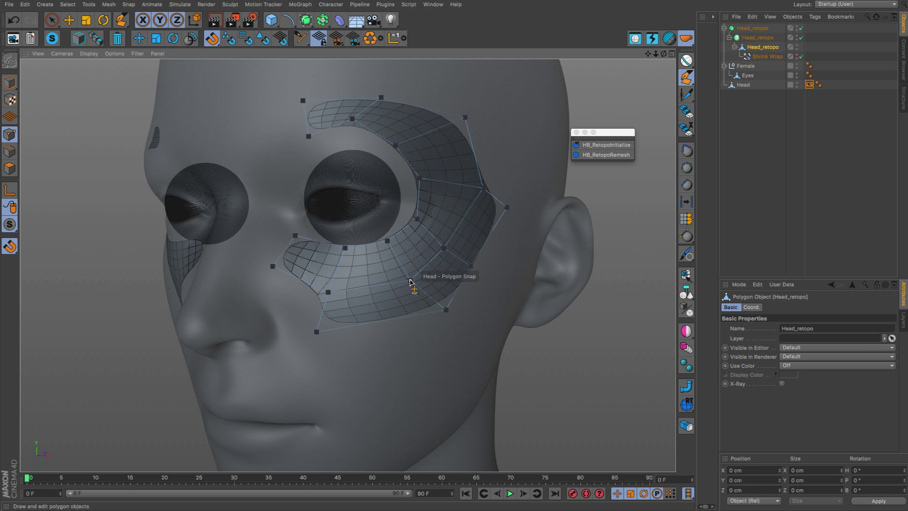
{"action": "left_click_drag", "start_coordinate": [463, 268], "coordinate": [470, 290], "text": "alt"}
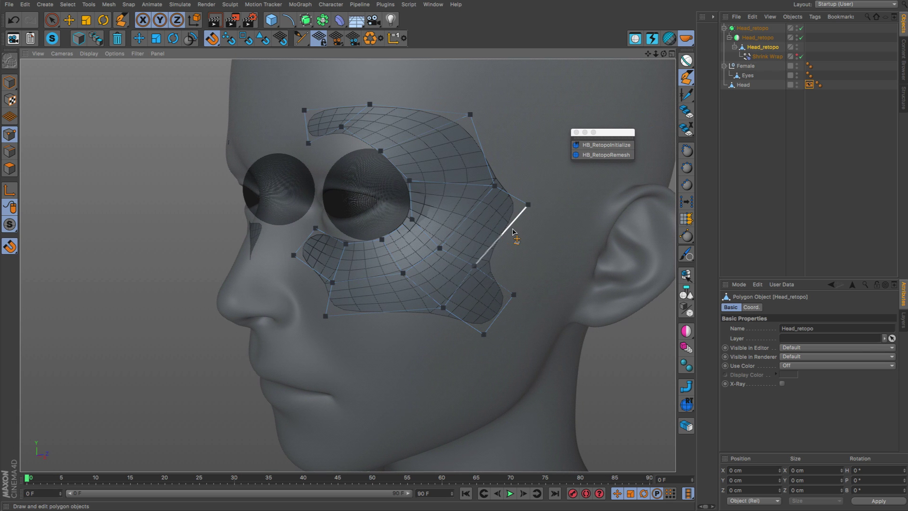
{"action": "left_click_drag", "start_coordinate": [512, 233], "coordinate": [556, 257], "text": "ctrl"}
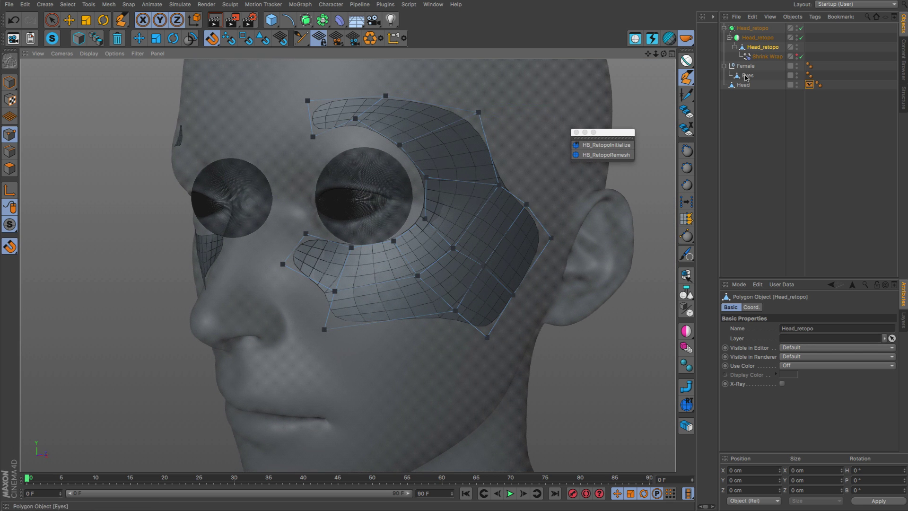
Check the Shrink Wrap deformer's object settings, and extend Head_retopo with one more polygon at the upper temple.
{"action": "left_click", "coordinate": [779, 57]}
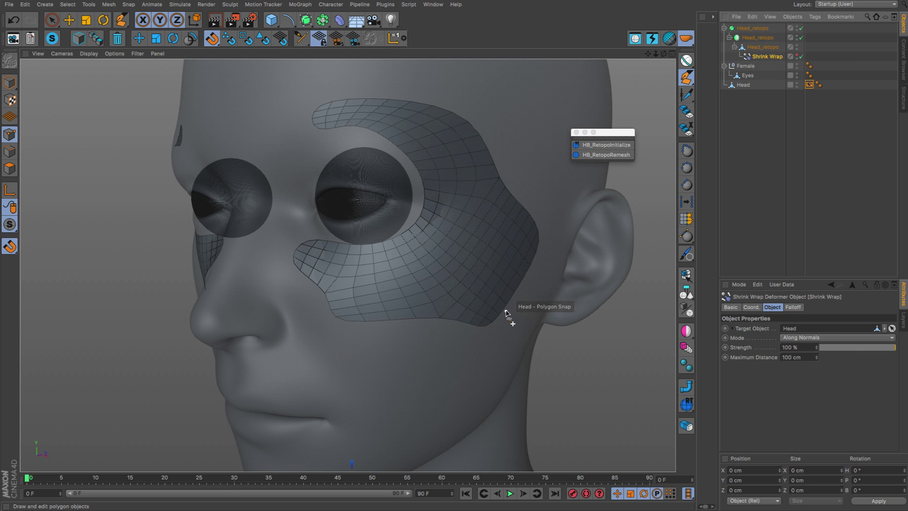
{"action": "left_click_drag", "start_coordinate": [514, 209], "coordinate": [518, 126], "text": "alt"}
{"action": "left_click", "coordinate": [757, 46]}
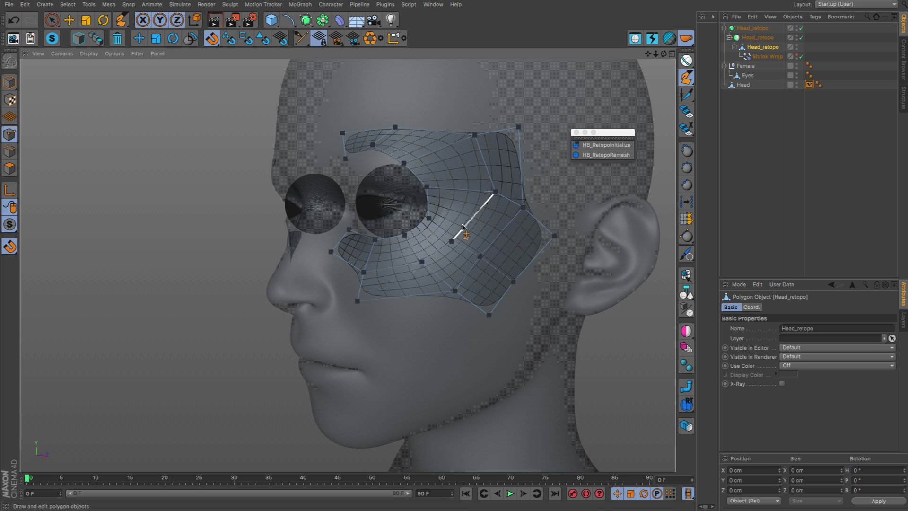
Find and activate the Brush tool through the command search and set its radius to 5 cm.
{"action": "key", "text": "shift+c"}
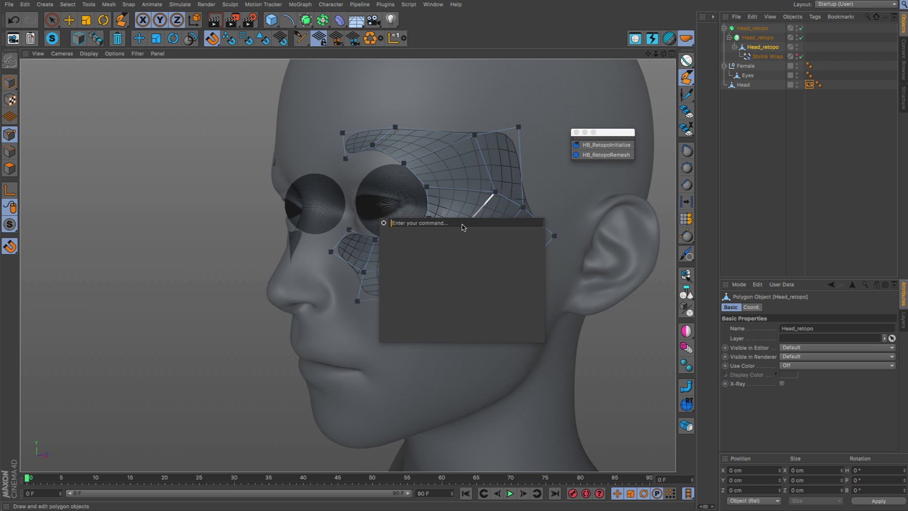
{"action": "type", "text": "brush"}
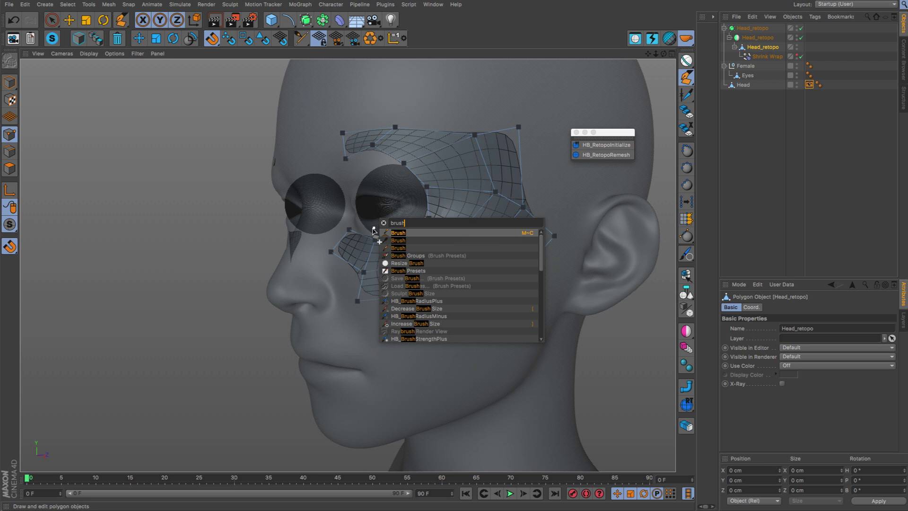
{"action": "left_click", "coordinate": [392, 234]}
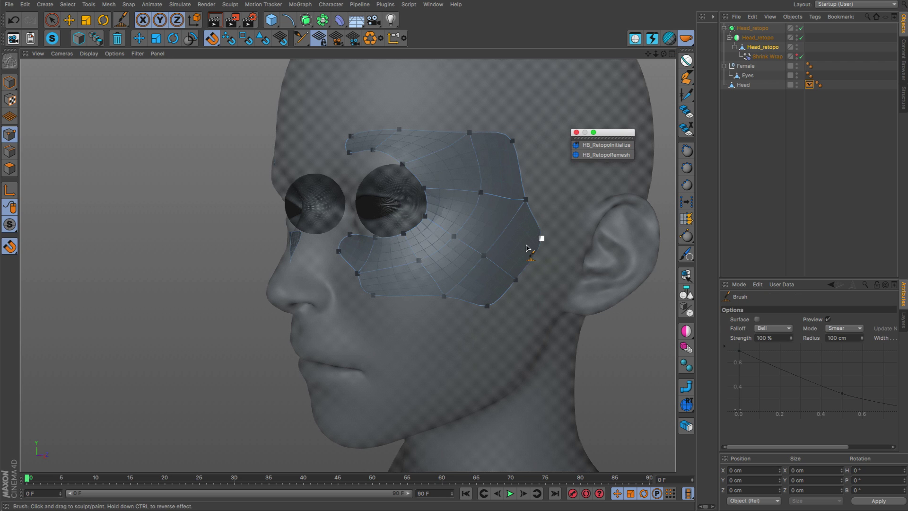
{"action": "middle_click_drag", "start_coordinate": [513, 237], "coordinate": [485, 239]}
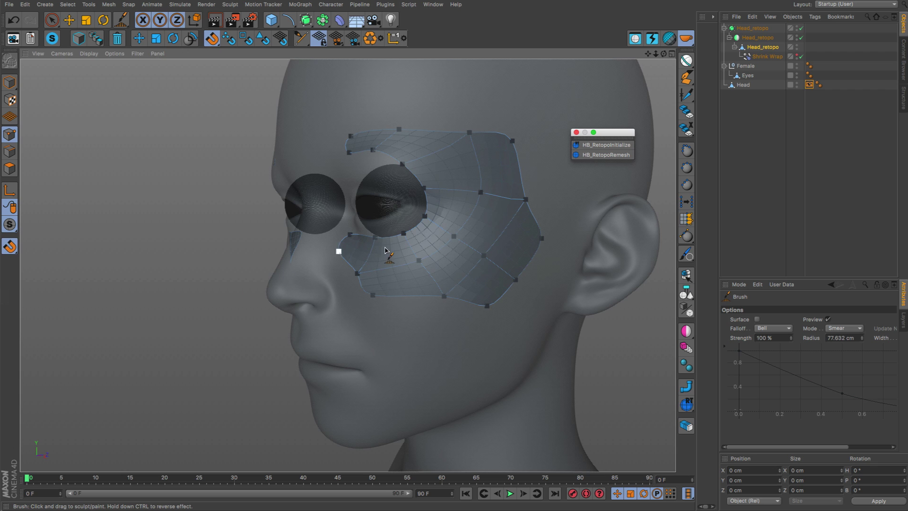
{"action": "middle_click_drag", "start_coordinate": [339, 251], "coordinate": [404, 231]}
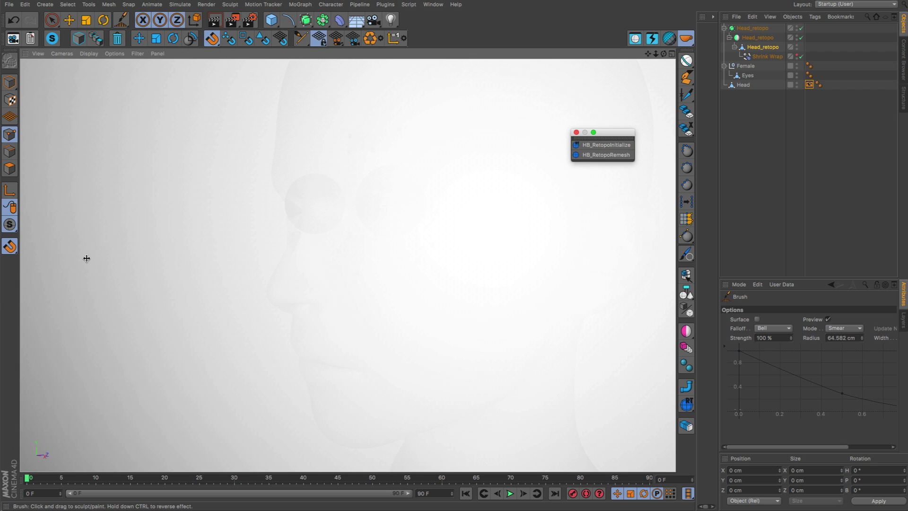
{"action": "middle_click_drag", "start_coordinate": [87, 259], "coordinate": [83, 259]}
{"action": "middle_click_drag", "start_coordinate": [445, 234], "coordinate": [270, 240]}
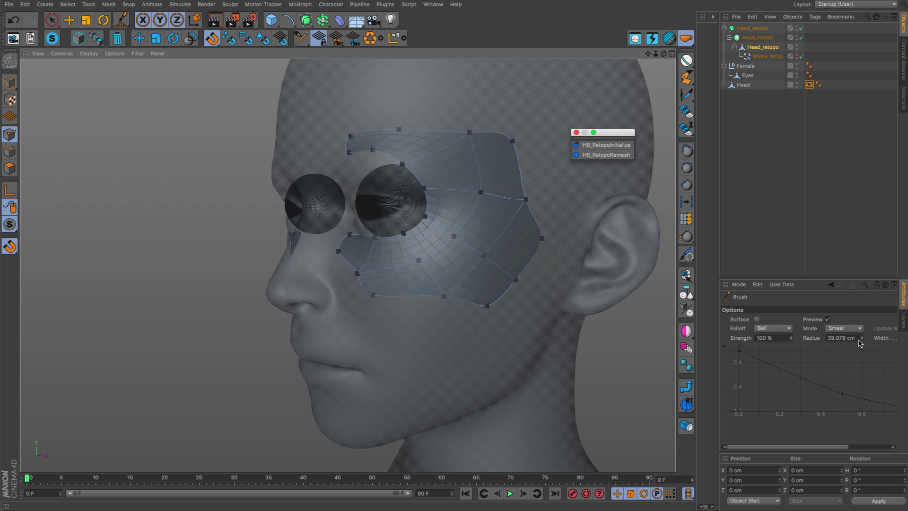
{"action": "left_click", "coordinate": [853, 338]}
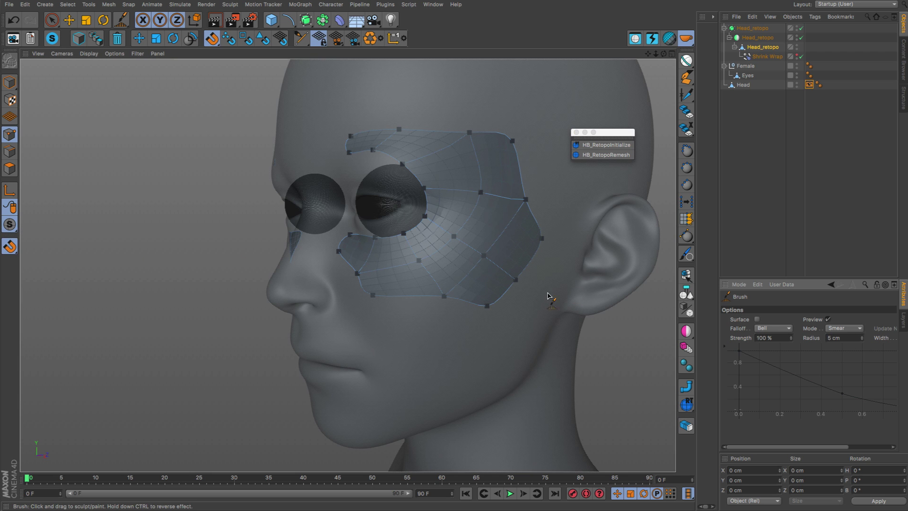
Smear the retopo mesh points around the temple, cheek and eye corner with the Brush to adjust their spacing.
{"action": "mouse_move", "coordinate": [490, 271]}
{"action": "left_mouse_down"}
{"action": "mouse_move", "coordinate": [473, 263]}
{"action": "mouse_move", "coordinate": [524, 263]}
{"action": "mouse_move", "coordinate": [434, 217]}
{"action": "mouse_move", "coordinate": [438, 191]}
{"action": "mouse_move", "coordinate": [405, 216]}
{"action": "mouse_move", "coordinate": [415, 241]}
{"action": "mouse_move", "coordinate": [497, 138]}
{"action": "mouse_move", "coordinate": [467, 158]}
{"action": "left_mouse_up"}
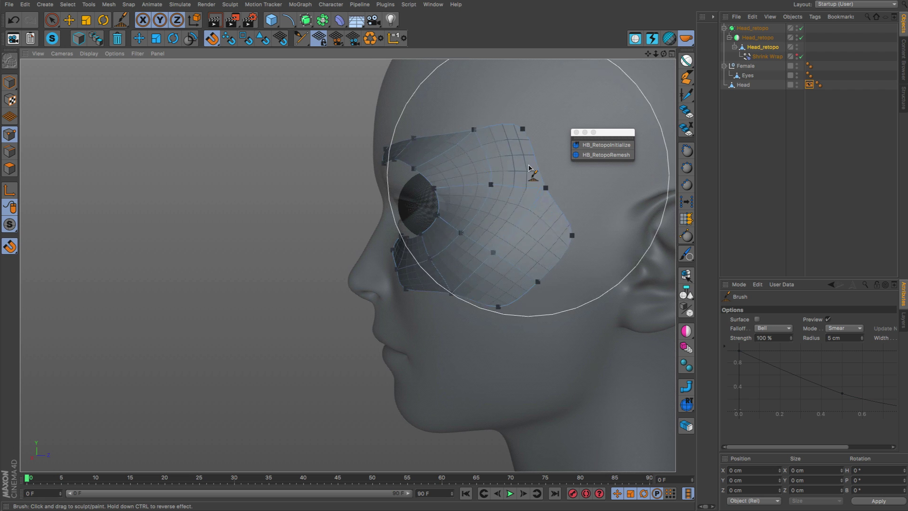
{"action": "left_click_drag", "start_coordinate": [507, 199], "coordinate": [513, 199], "text": "alt"}
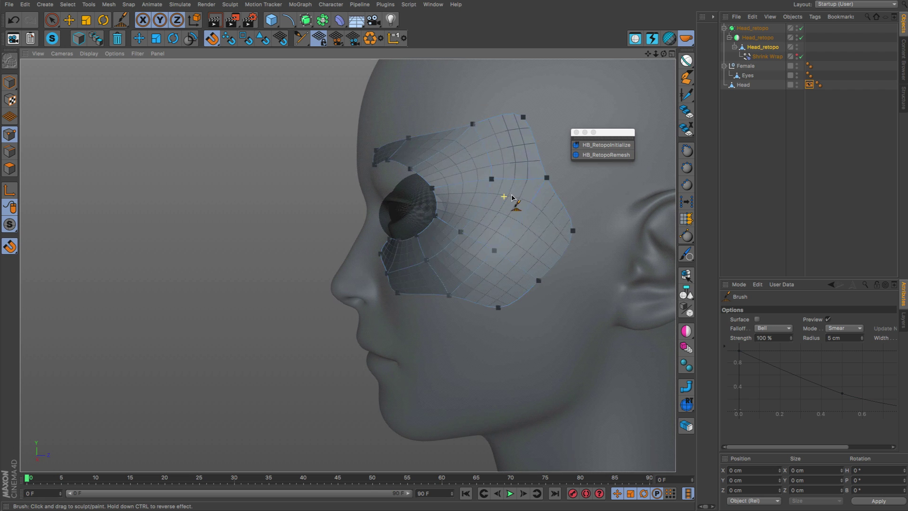
{"action": "left_click_drag", "start_coordinate": [459, 282], "coordinate": [436, 284]}
{"action": "mouse_move", "coordinate": [435, 219]}
{"action": "left_mouse_down"}
{"action": "mouse_move", "coordinate": [448, 213]}
{"action": "mouse_move", "coordinate": [487, 229]}
{"action": "mouse_move", "coordinate": [574, 239]}
{"action": "mouse_move", "coordinate": [493, 200]}
{"action": "mouse_move", "coordinate": [450, 203]}
{"action": "mouse_move", "coordinate": [514, 226]}
{"action": "mouse_move", "coordinate": [415, 189]}
{"action": "left_mouse_up"}
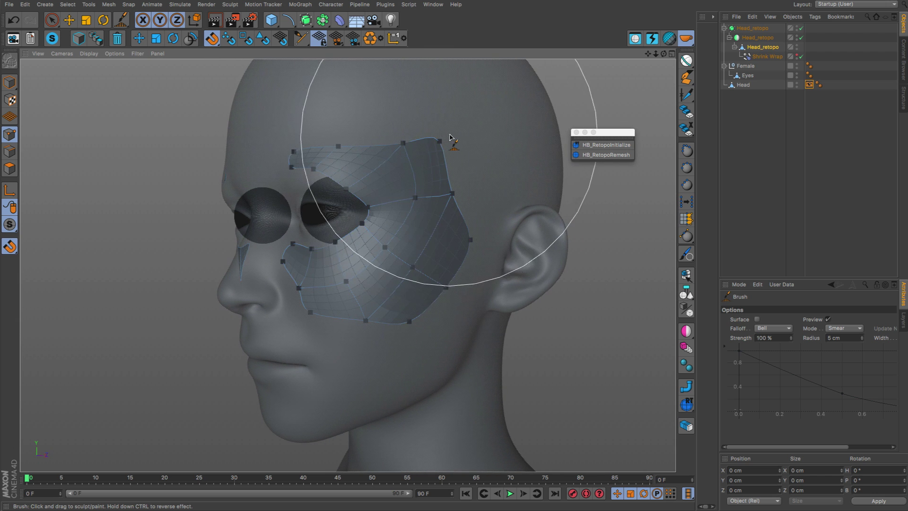
Set the Brush mode to Smooth and even out the retopo mesh points around the temple, cheek and outer eye corner.
{"action": "mouse_move", "coordinate": [325, 127]}
{"action": "left_mouse_down", "text": "alt"}
{"action": "mouse_move", "coordinate": [299, 142]}
{"action": "mouse_move", "coordinate": [348, 219]}
{"action": "mouse_move", "coordinate": [371, 227]}
{"action": "mouse_move", "coordinate": [385, 217]}
{"action": "mouse_move", "coordinate": [428, 253]}
{"action": "left_mouse_up", "text": "alt"}
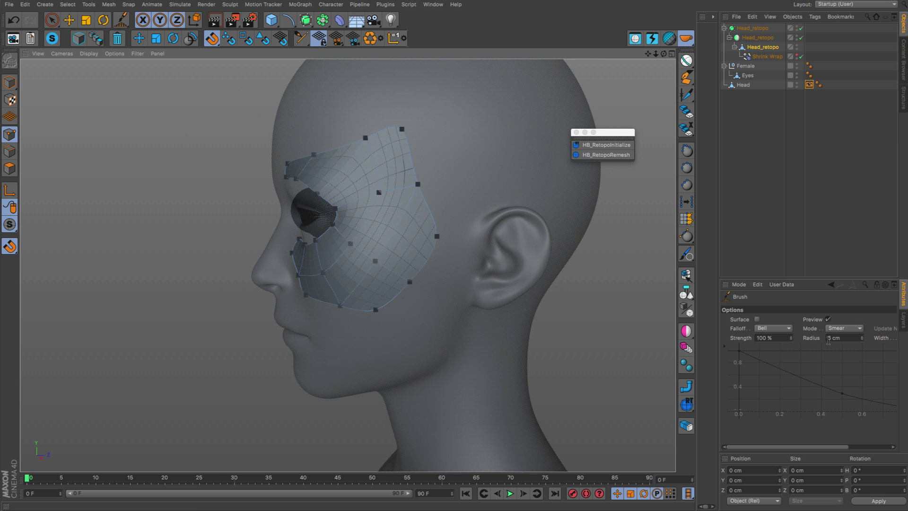
{"action": "left_click", "coordinate": [840, 328]}
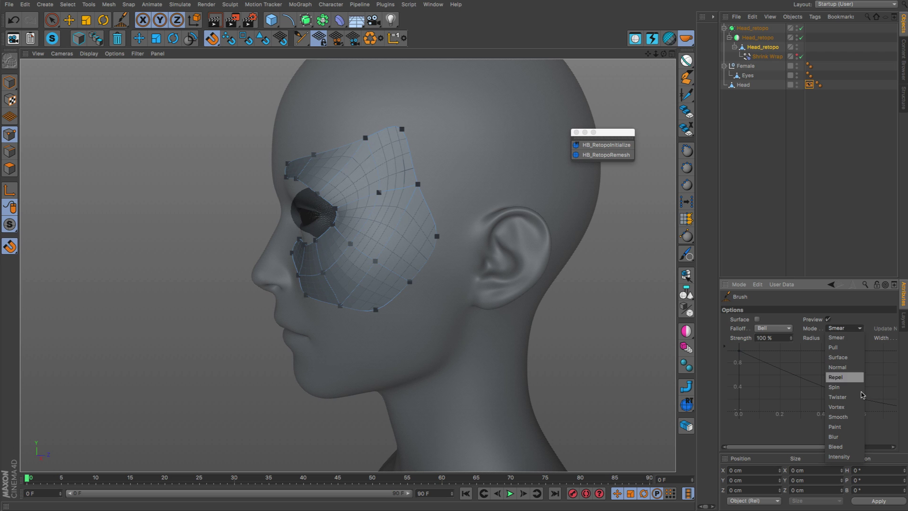
{"action": "left_click", "coordinate": [847, 417]}
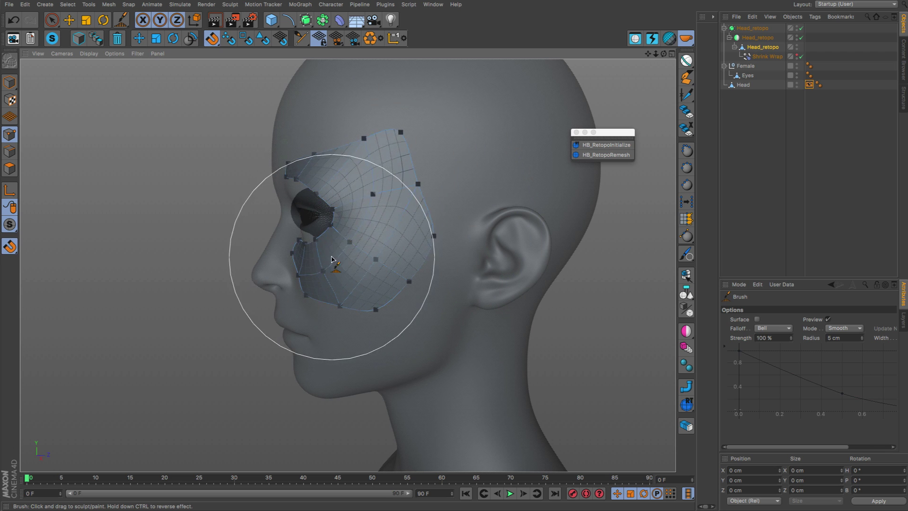
{"action": "left_click_drag", "start_coordinate": [335, 300], "coordinate": [293, 260], "text": "alt"}
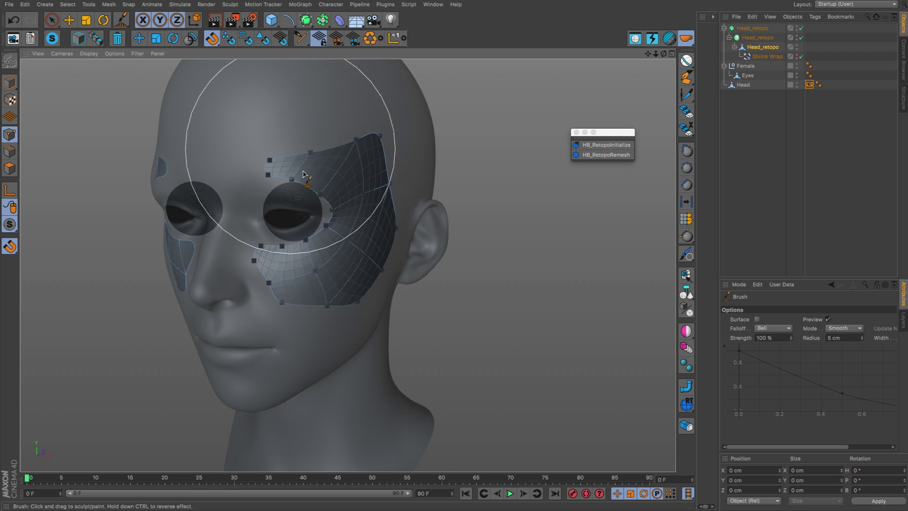
{"action": "mouse_move", "coordinate": [301, 144]}
{"action": "left_mouse_down", "text": "alt"}
{"action": "mouse_move", "coordinate": [331, 154]}
{"action": "mouse_move", "coordinate": [284, 152]}
{"action": "mouse_move", "coordinate": [385, 196]}
{"action": "mouse_move", "coordinate": [310, 195]}
{"action": "mouse_move", "coordinate": [151, 215]}
{"action": "mouse_move", "coordinate": [343, 204]}
{"action": "mouse_move", "coordinate": [300, 172]}
{"action": "left_mouse_up", "text": "alt"}
{"action": "scroll", "coordinate": [348, 197], "scroll_direction": "up", "scroll_amount": 5}
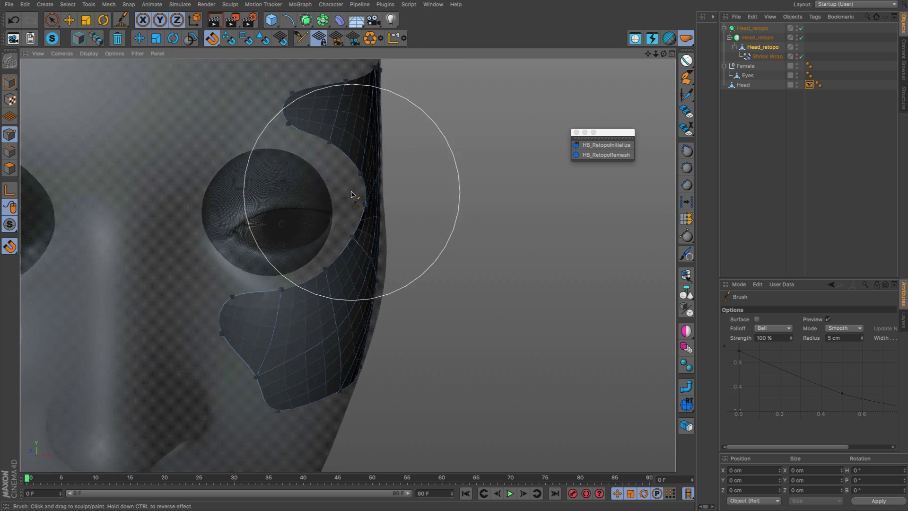
{"action": "mouse_move", "coordinate": [349, 196]}
{"action": "left_mouse_down", "text": "alt"}
{"action": "mouse_move", "coordinate": [385, 179]}
{"action": "mouse_move", "coordinate": [305, 139]}
{"action": "mouse_move", "coordinate": [340, 203]}
{"action": "mouse_move", "coordinate": [377, 243]}
{"action": "left_mouse_up", "text": "alt"}
{"action": "scroll", "coordinate": [305, 138], "scroll_direction": "down", "scroll_amount": 5}
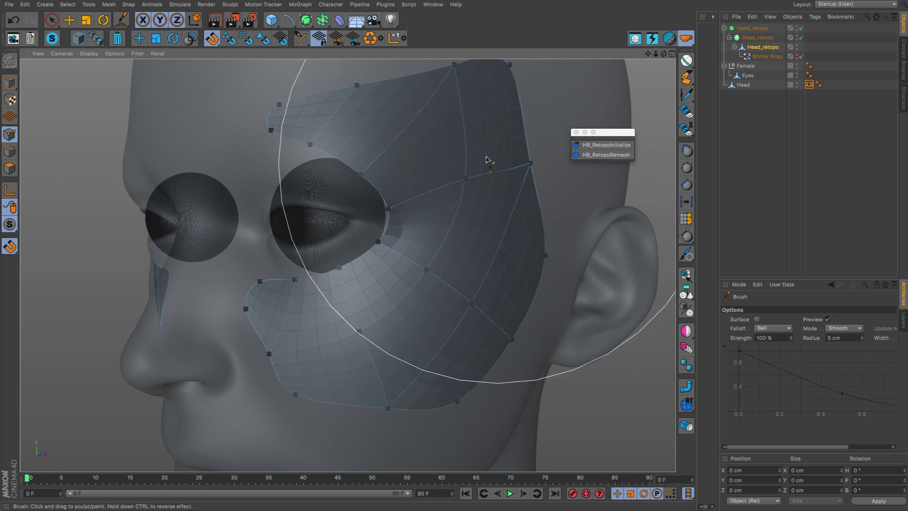
{"action": "scroll", "coordinate": [442, 223], "scroll_direction": "down", "scroll_amount": 5}
{"action": "mouse_move", "coordinate": [444, 222]}
{"action": "left_mouse_down", "text": "alt"}
{"action": "mouse_move", "coordinate": [361, 249]}
{"action": "mouse_move", "coordinate": [446, 222]}
{"action": "left_mouse_up", "text": "alt"}
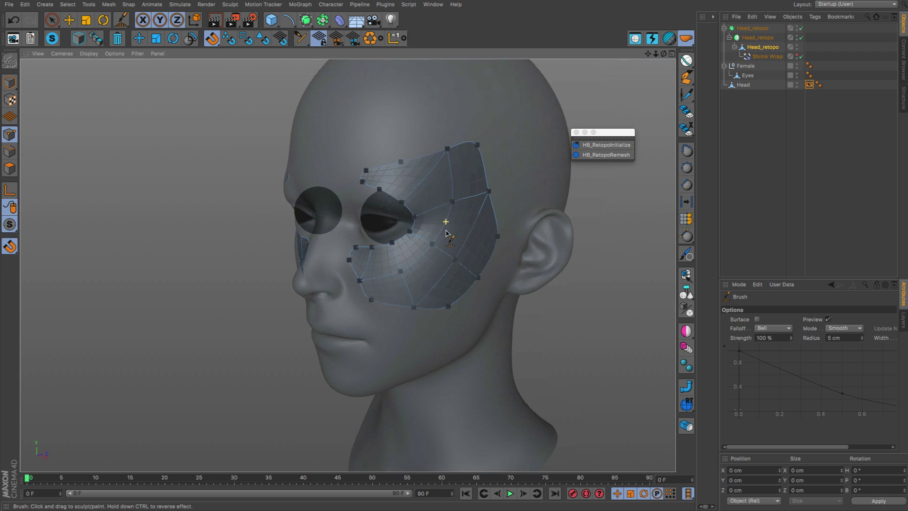
{"action": "mouse_move", "coordinate": [476, 183]}
{"action": "left_mouse_down", "text": "alt"}
{"action": "mouse_move", "coordinate": [497, 196]}
{"action": "mouse_move", "coordinate": [478, 172]}
{"action": "left_mouse_up", "text": "alt"}
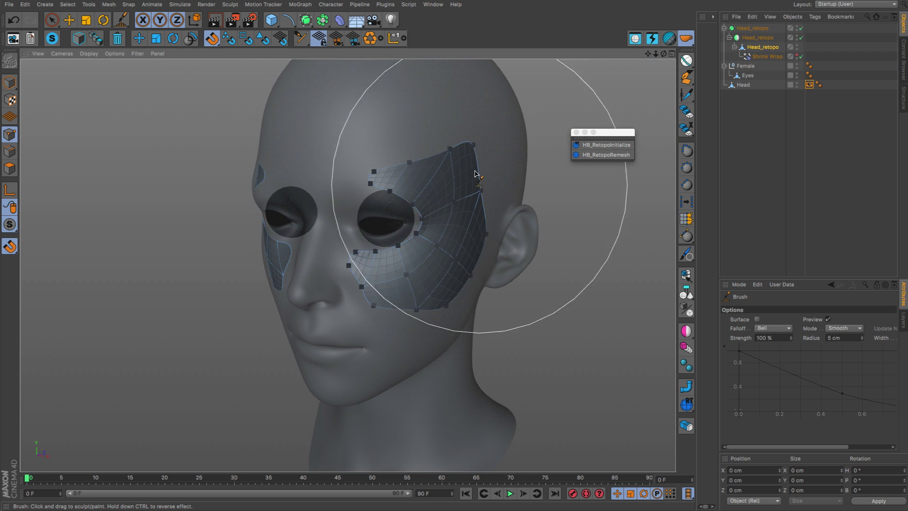
{"action": "left_click_drag", "start_coordinate": [377, 66], "coordinate": [450, 174], "text": "alt"}
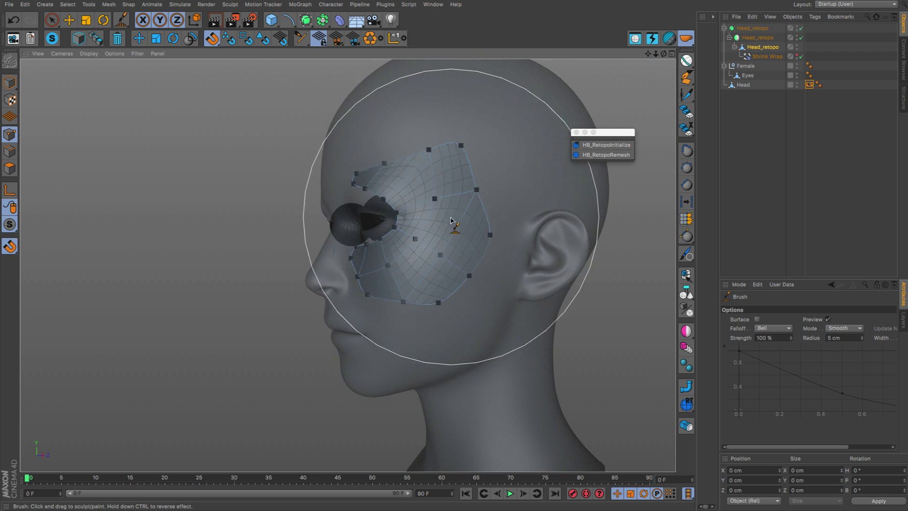
{"action": "mouse_move", "coordinate": [436, 243]}
{"action": "left_mouse_down", "text": "alt"}
{"action": "mouse_move", "coordinate": [455, 211]}
{"action": "mouse_move", "coordinate": [505, 203]}
{"action": "mouse_move", "coordinate": [421, 204]}
{"action": "mouse_move", "coordinate": [390, 217]}
{"action": "mouse_move", "coordinate": [355, 203]}
{"action": "mouse_move", "coordinate": [476, 208]}
{"action": "mouse_move", "coordinate": [495, 186]}
{"action": "left_mouse_up", "text": "alt"}
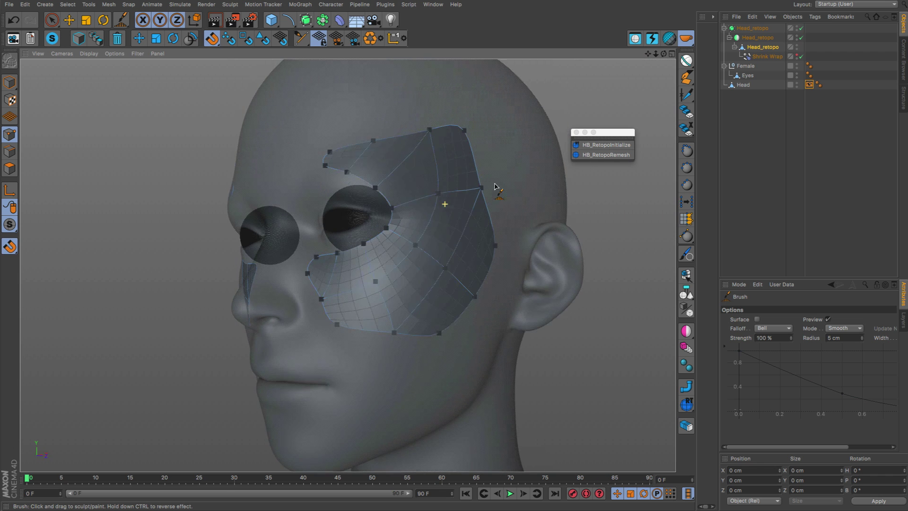
Turn off the Shrink Wrap deformer, examine the unwrapped retopo mesh from the front, and turn the deformer back on.
{"action": "left_click", "coordinate": [802, 57]}
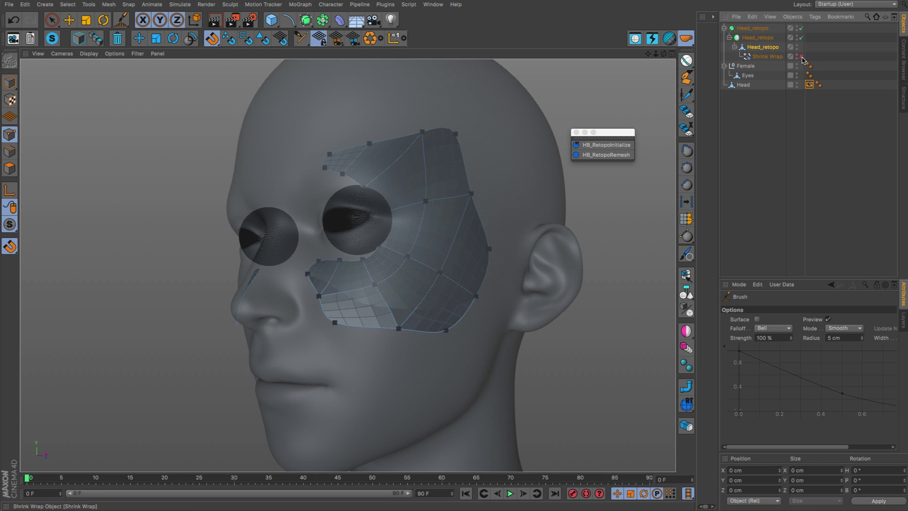
{"action": "mouse_move", "coordinate": [431, 301]}
{"action": "left_mouse_down", "text": "alt"}
{"action": "mouse_move", "coordinate": [533, 318]}
{"action": "mouse_move", "coordinate": [348, 291]}
{"action": "mouse_move", "coordinate": [426, 306]}
{"action": "mouse_move", "coordinate": [473, 326]}
{"action": "mouse_move", "coordinate": [505, 318]}
{"action": "mouse_move", "coordinate": [476, 275]}
{"action": "mouse_move", "coordinate": [438, 296]}
{"action": "mouse_move", "coordinate": [493, 308]}
{"action": "left_mouse_up", "text": "alt"}
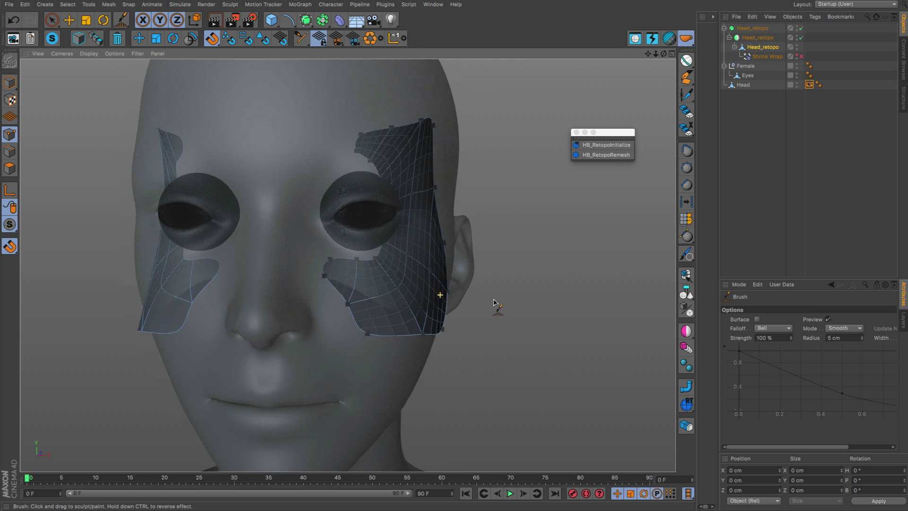
{"action": "mouse_move", "coordinate": [412, 181]}
{"action": "left_mouse_down", "text": "alt"}
{"action": "mouse_move", "coordinate": [264, 258]}
{"action": "mouse_move", "coordinate": [420, 241]}
{"action": "mouse_move", "coordinate": [444, 196]}
{"action": "mouse_move", "coordinate": [416, 226]}
{"action": "left_mouse_up", "text": "alt"}
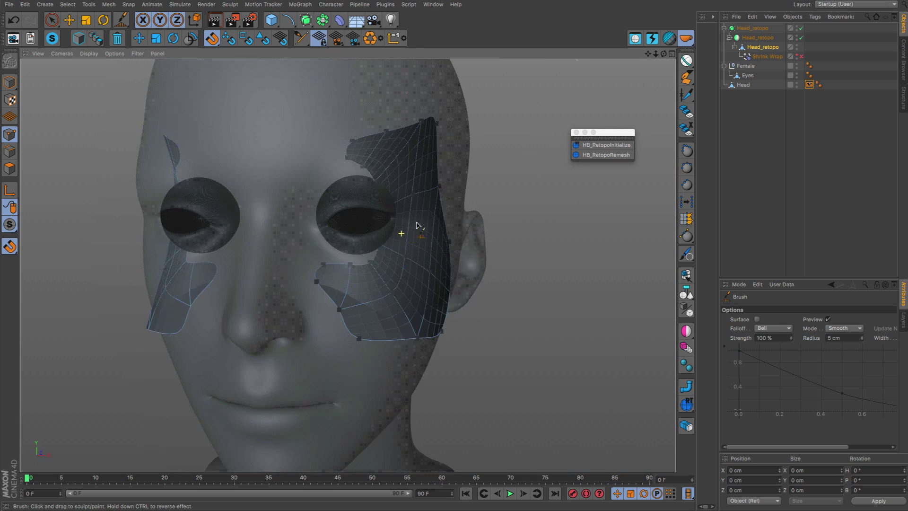
{"action": "left_click", "coordinate": [801, 56]}
With the Move tool, adjust the point at the outer eye corner and pull the two outer temple points up and toward the back of the head.
{"action": "left_click_drag", "start_coordinate": [331, 227], "coordinate": [416, 245], "text": "alt"}
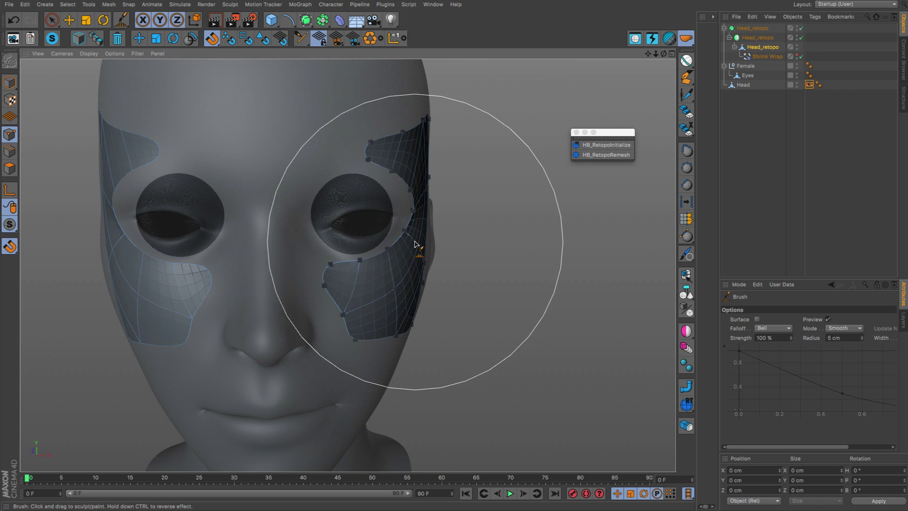
{"action": "key", "text": "e"}
{"action": "left_click", "coordinate": [404, 231]}
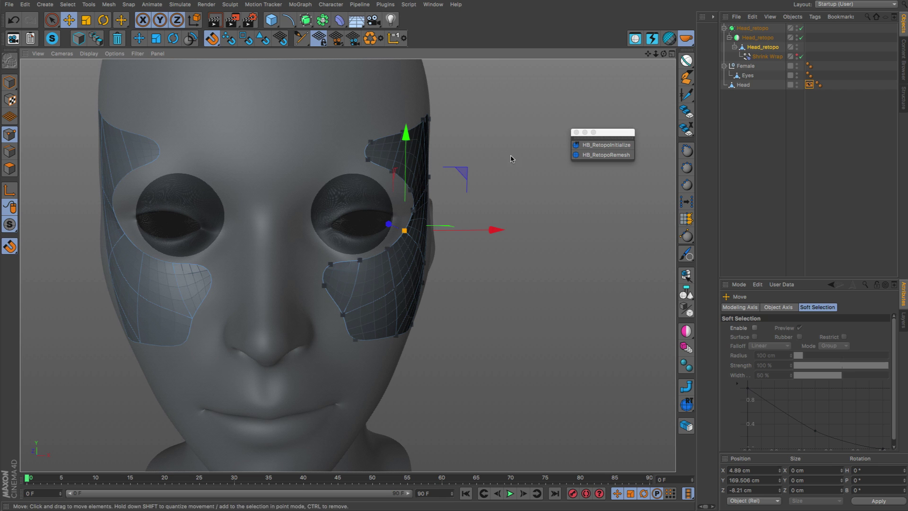
{"action": "left_click_drag", "start_coordinate": [404, 232], "coordinate": [413, 273]}
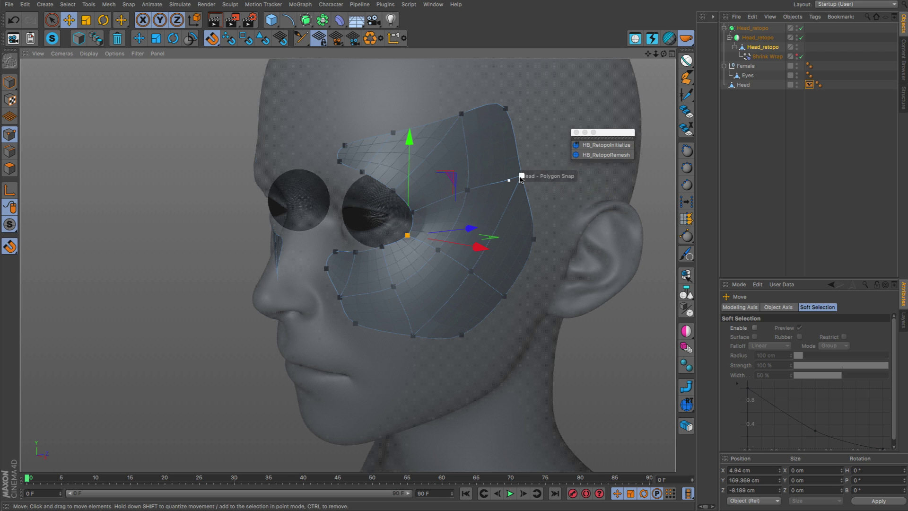
{"action": "left_click_drag", "start_coordinate": [522, 175], "coordinate": [551, 141]}
{"action": "left_click_drag", "start_coordinate": [509, 106], "coordinate": [517, 89]}
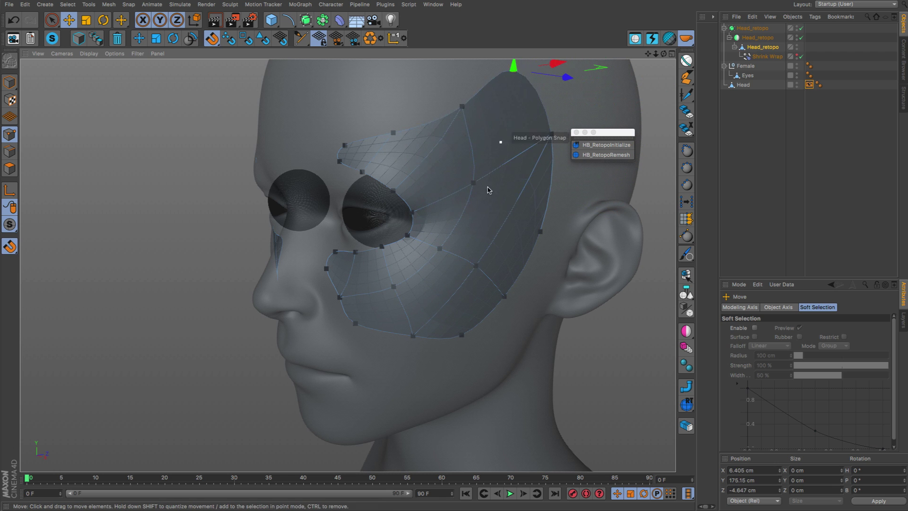
{"action": "mouse_move", "coordinate": [487, 188]}
{"action": "left_mouse_down", "text": "alt"}
{"action": "mouse_move", "coordinate": [552, 180]}
{"action": "mouse_move", "coordinate": [492, 194]}
{"action": "left_mouse_up", "text": "alt"}
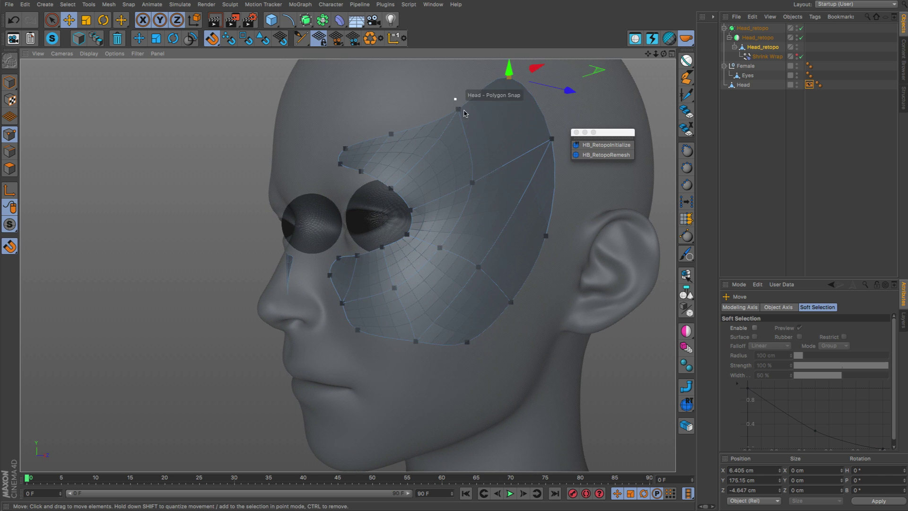
{"action": "left_click_drag", "start_coordinate": [516, 157], "coordinate": [502, 124], "text": "alt"}
Disable Shrink Wrap briefly to compare the moved temple points with and without the deformation, and re-enable it.
{"action": "left_click", "coordinate": [802, 57]}
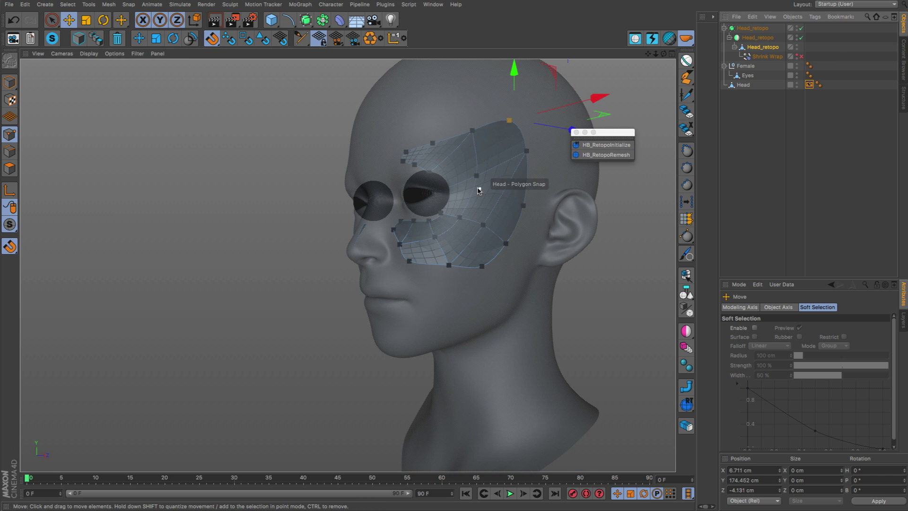
{"action": "left_click_drag", "start_coordinate": [480, 186], "coordinate": [507, 201], "text": "alt"}
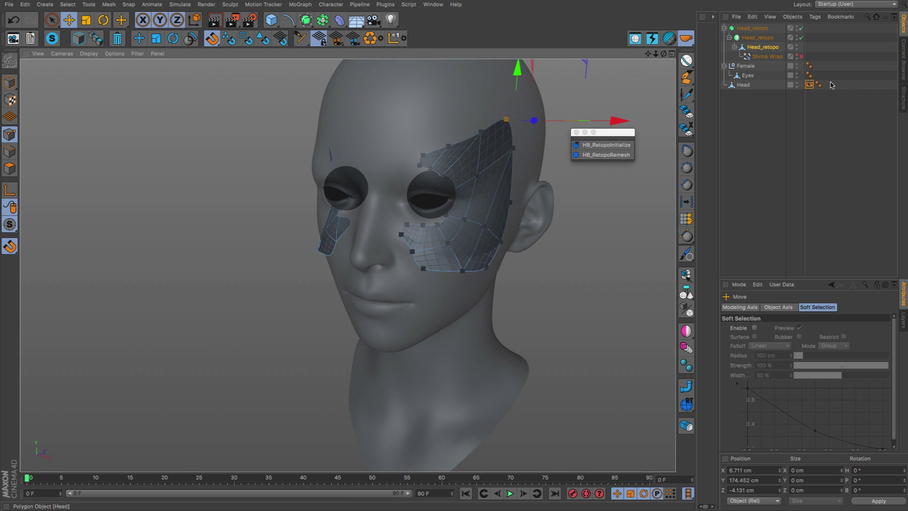
{"action": "left_click", "coordinate": [801, 56]}
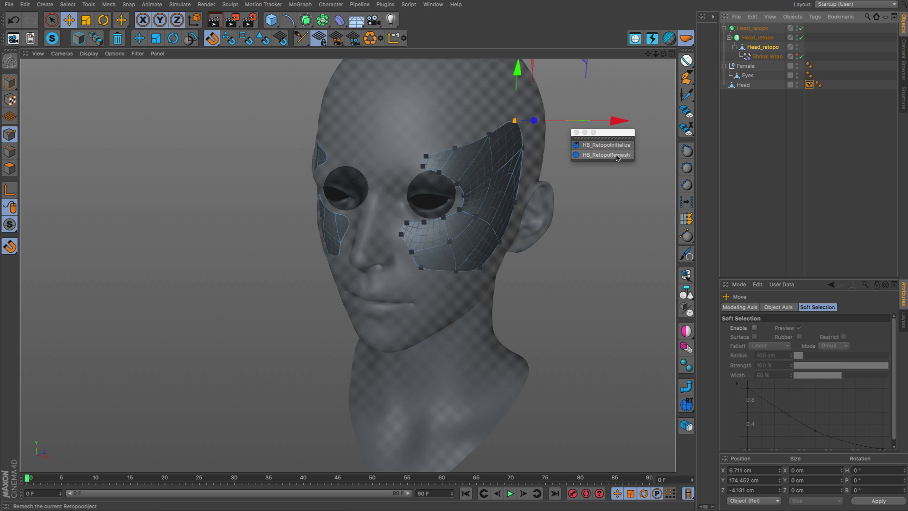
Move the script palette higher in the viewport and remesh the retopo object with HB_RetopoRemesh.
{"action": "left_click_drag", "start_coordinate": [627, 134], "coordinate": [621, 96]}
{"action": "scroll", "coordinate": [530, 152], "scroll_direction": "up", "scroll_amount": 5}
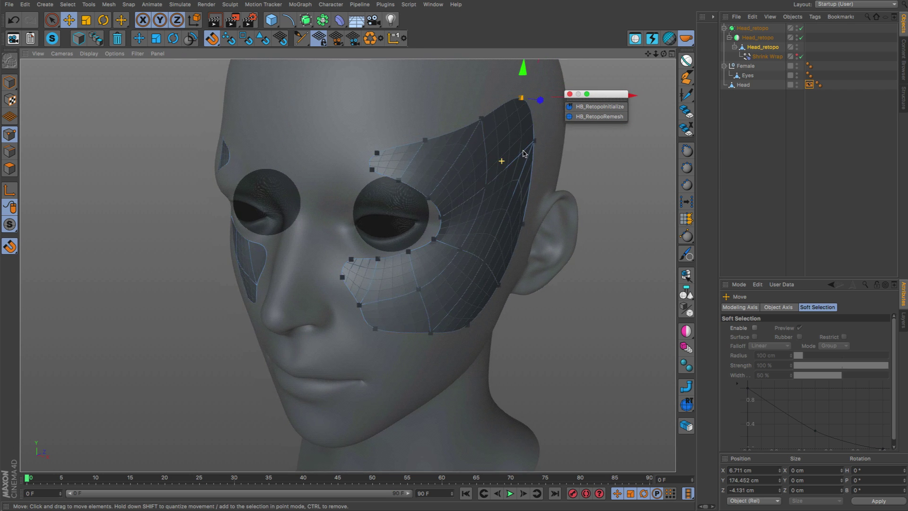
{"action": "left_click_drag", "start_coordinate": [506, 170], "coordinate": [524, 155], "text": "alt"}
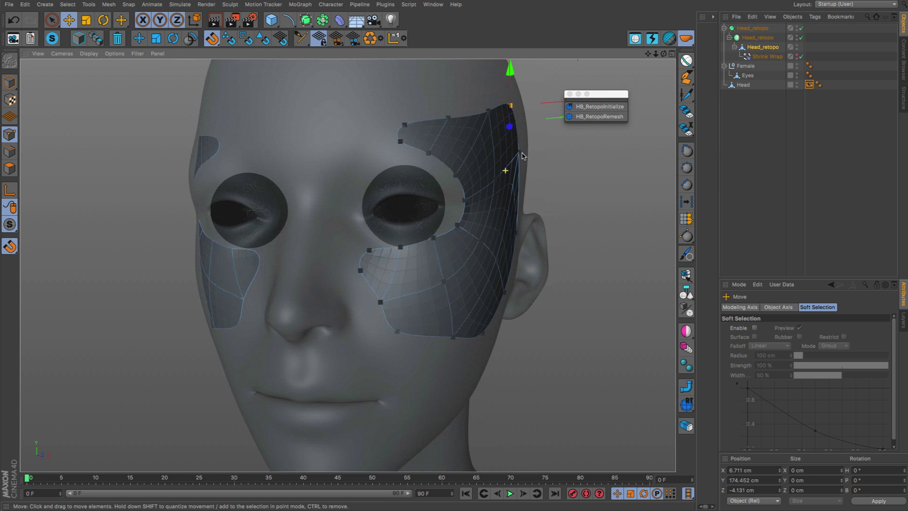
{"action": "left_click", "coordinate": [598, 118]}
{"action": "left_click_drag", "start_coordinate": [496, 185], "coordinate": [427, 201], "text": "alt"}
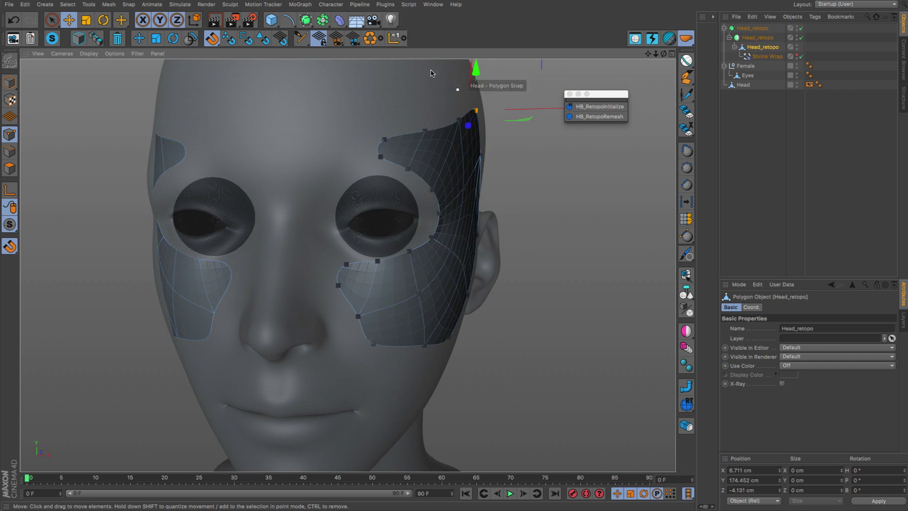
Run HB_RetopoRemesh again on Head_retopo and check the mesh from the side and front.
{"action": "left_click_drag", "start_coordinate": [507, 171], "coordinate": [589, 97], "text": "alt"}
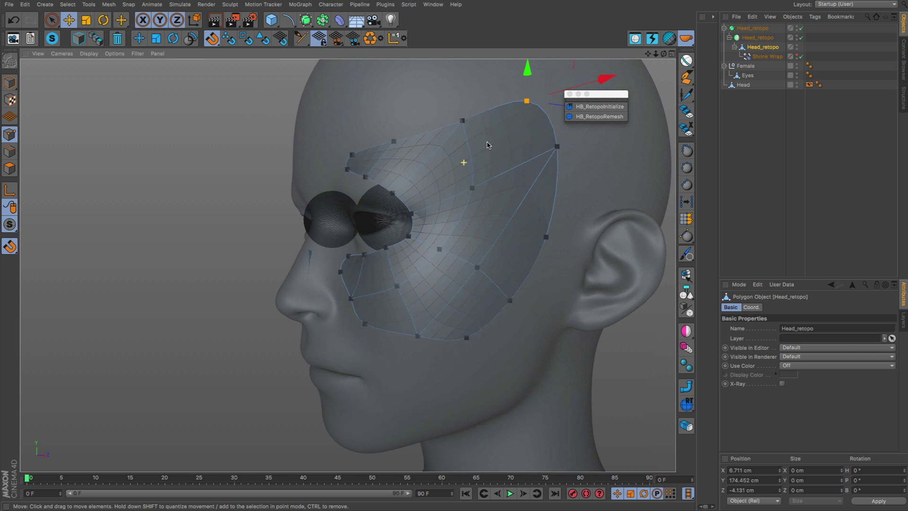
{"action": "left_click", "coordinate": [594, 118]}
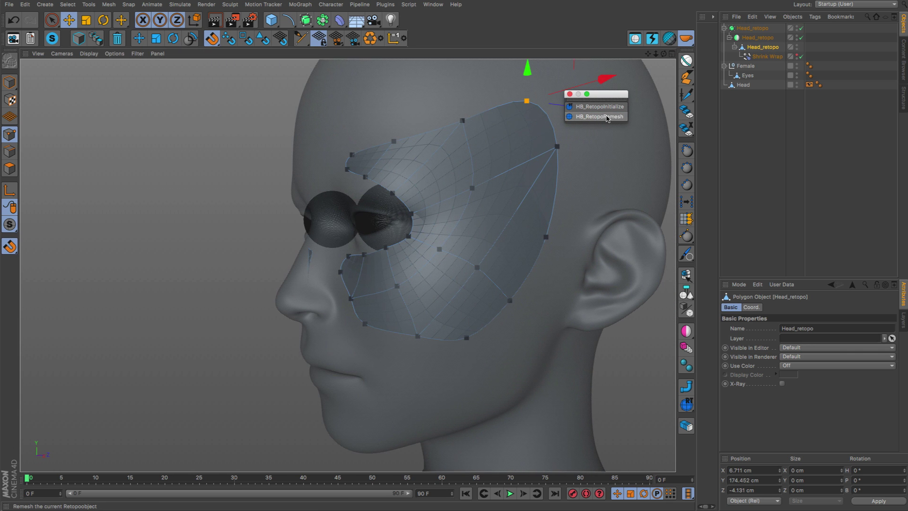
{"action": "left_click_drag", "start_coordinate": [434, 201], "coordinate": [554, 211], "text": "alt"}
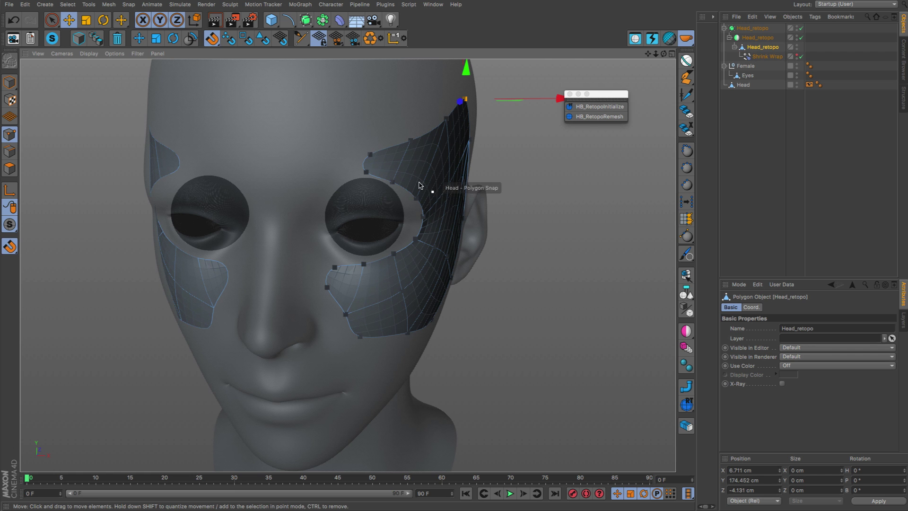
{"action": "left_click_drag", "start_coordinate": [421, 187], "coordinate": [609, 365], "text": "alt"}
{"action": "left_click_drag", "start_coordinate": [505, 220], "coordinate": [539, 222], "text": "alt"}
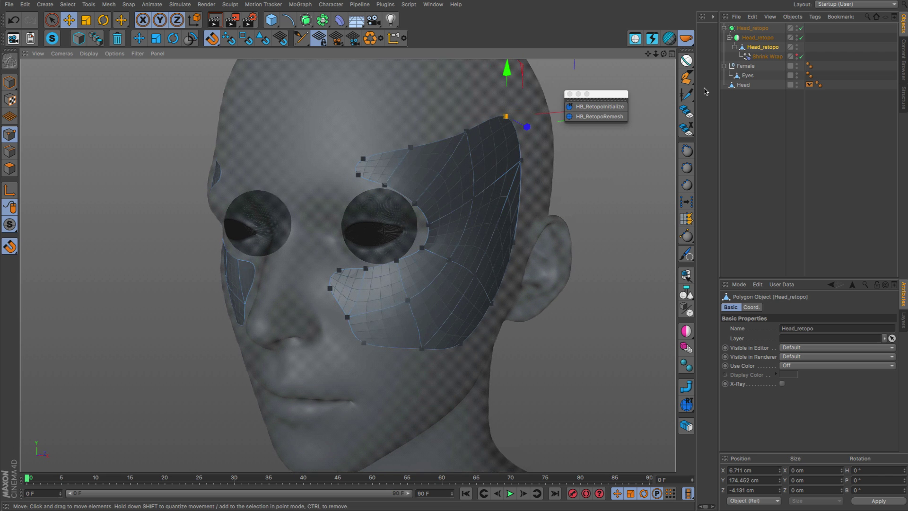
Check the remeshed surface with Shrink Wrap off, turn the deformer back on, and show its object properties.
{"action": "left_click", "coordinate": [801, 56]}
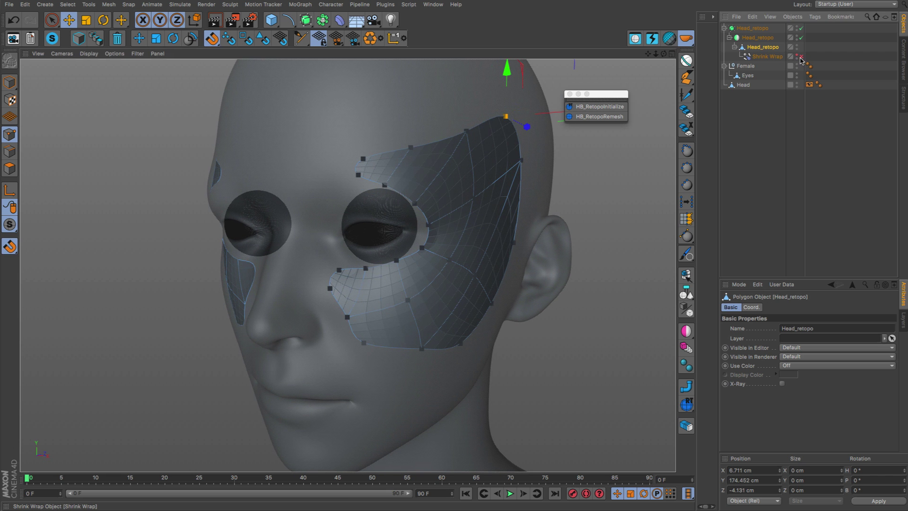
{"action": "left_click_drag", "start_coordinate": [377, 208], "coordinate": [408, 233], "text": "alt"}
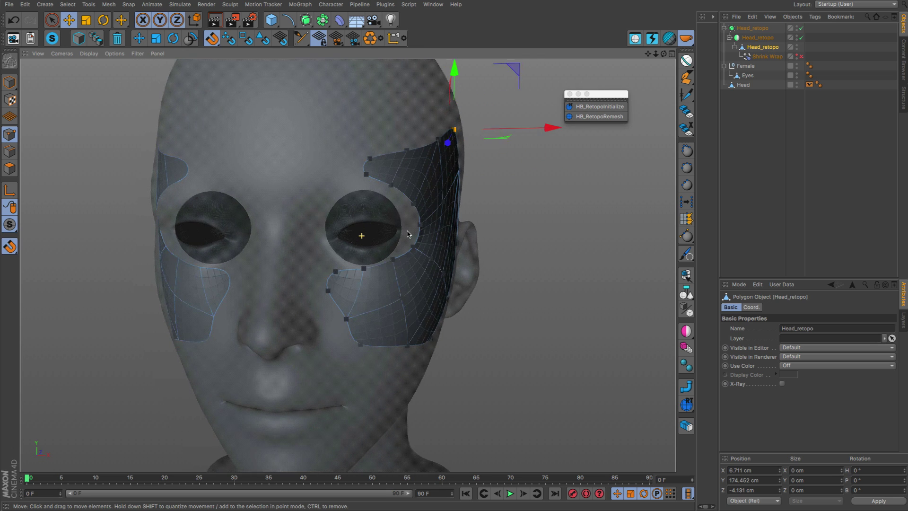
{"action": "left_click", "coordinate": [771, 56]}
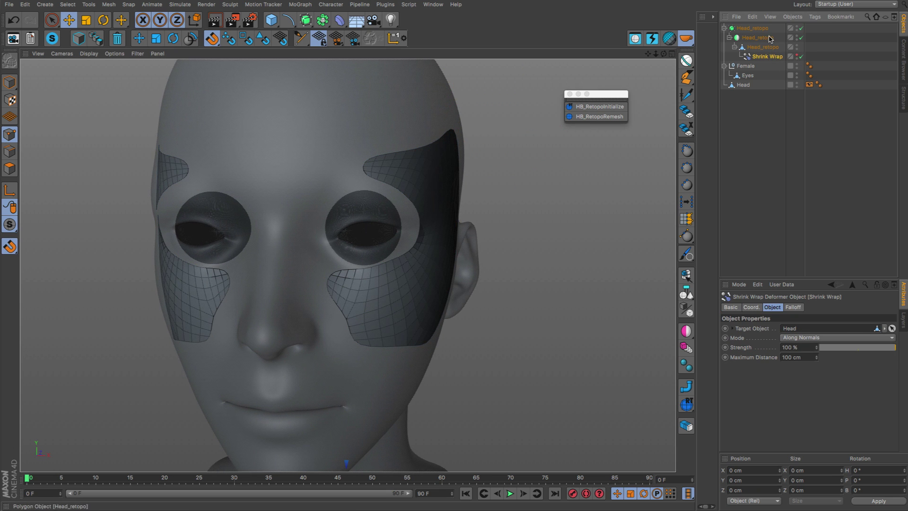
Look up the Current State to Object command without running it, and alternately select the Head_retopo polygon object and its Shrink Wrap deformer.
{"action": "left_click", "coordinate": [792, 16]}
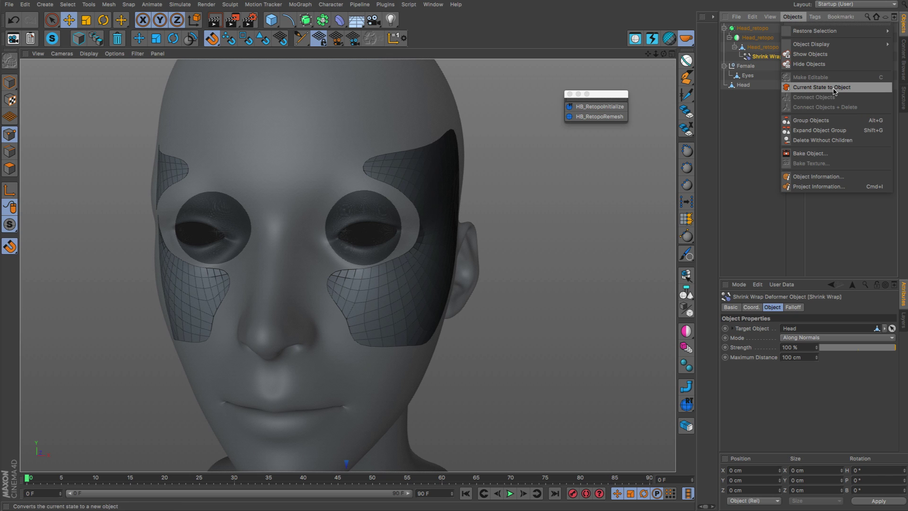
{"action": "left_click", "coordinate": [720, 89]}
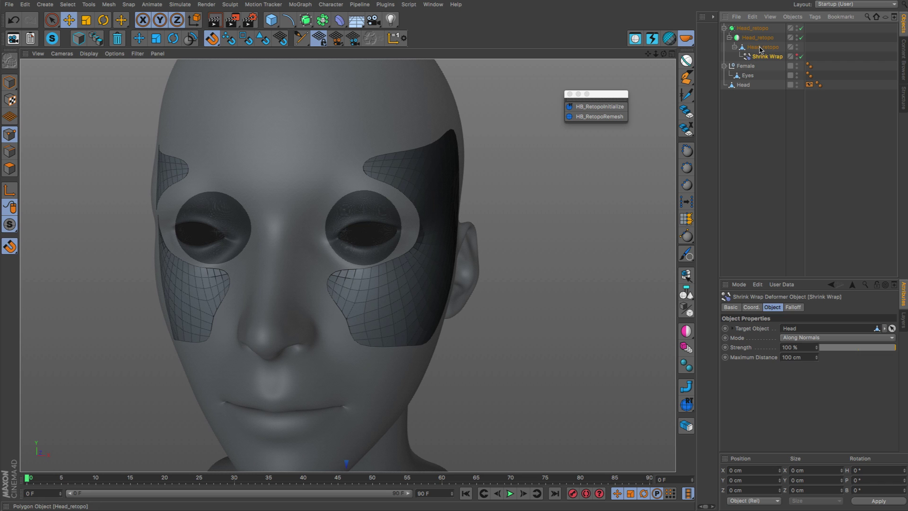
{"action": "left_click", "coordinate": [761, 47]}
{"action": "left_click", "coordinate": [773, 56]}
{"action": "left_click", "coordinate": [768, 49]}
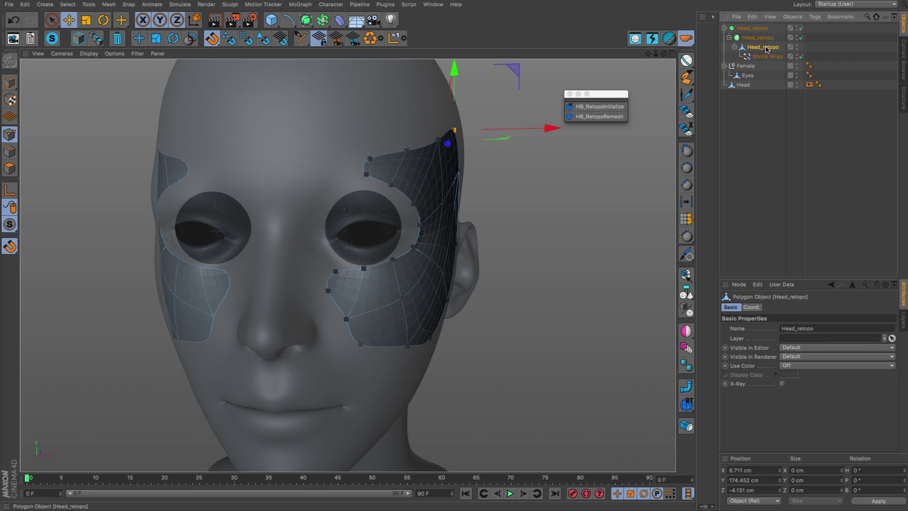
{"action": "left_click", "coordinate": [764, 48]}
{"action": "left_click", "coordinate": [768, 57]}
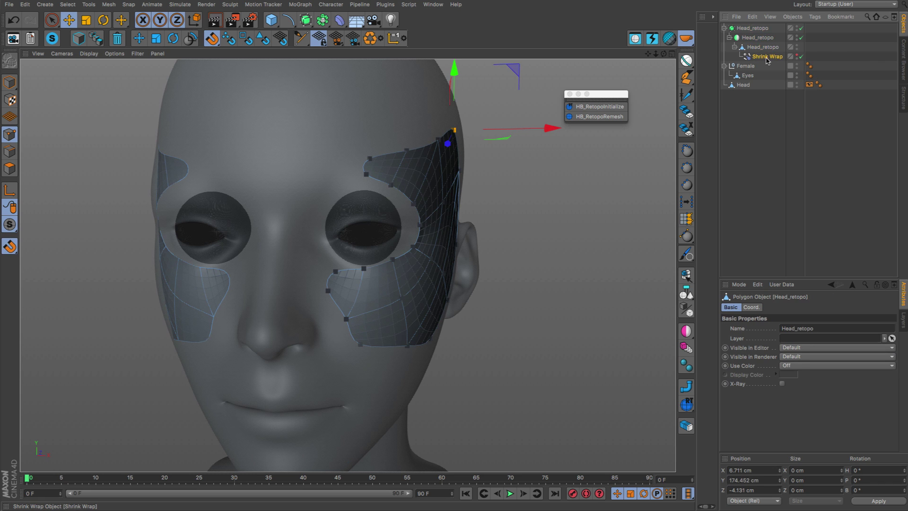
Select the Head_retopo polygon object and move a point on the mesh's upper border higher on the forehead.
{"action": "left_click", "coordinate": [764, 48]}
{"action": "left_click_drag", "start_coordinate": [450, 179], "coordinate": [347, 179], "text": "alt"}
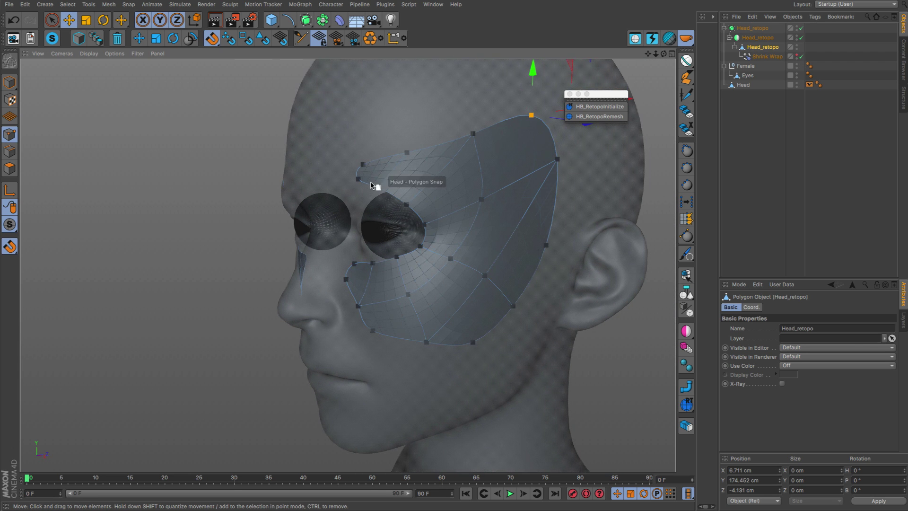
{"action": "left_click_drag", "start_coordinate": [473, 135], "coordinate": [459, 105]}
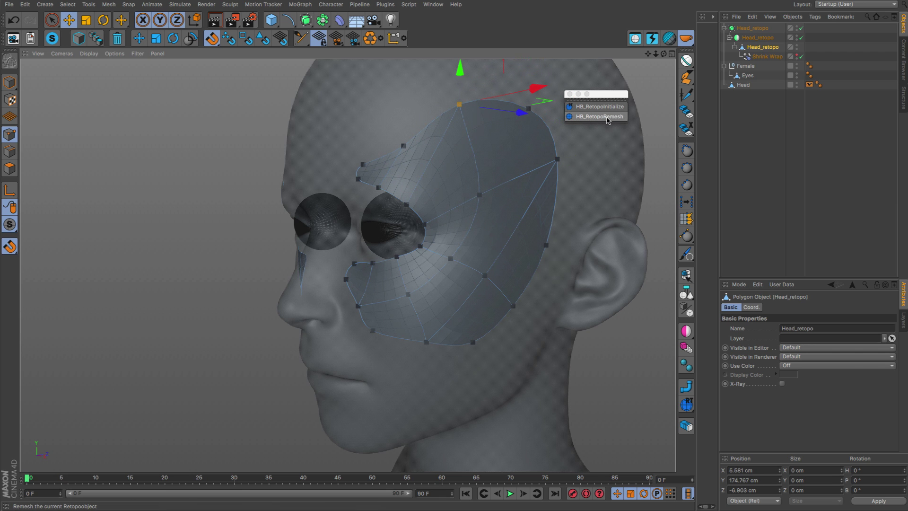
{"action": "left_click_drag", "start_coordinate": [608, 120], "coordinate": [349, 152], "text": "alt"}
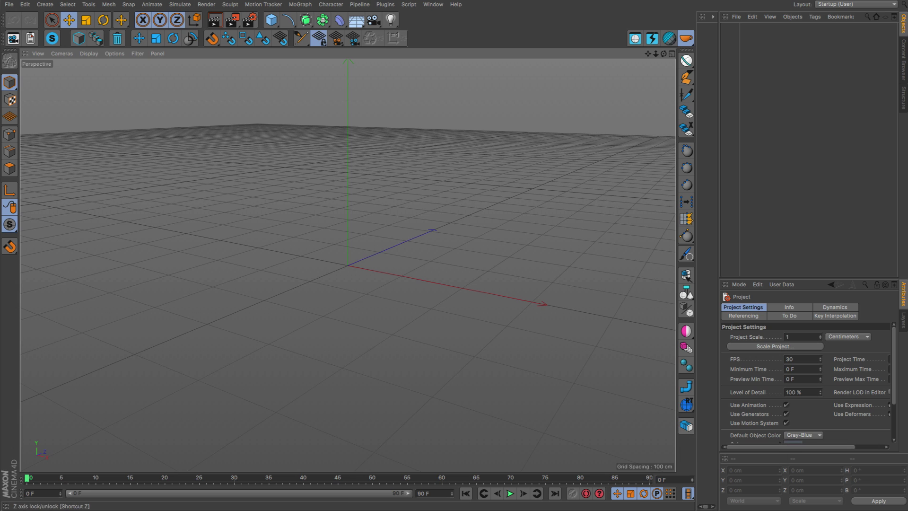
Add a cube, make it editable, and switch to polygon mode.
{"action": "left_click_drag", "start_coordinate": [279, 27], "coordinate": [356, 34]}
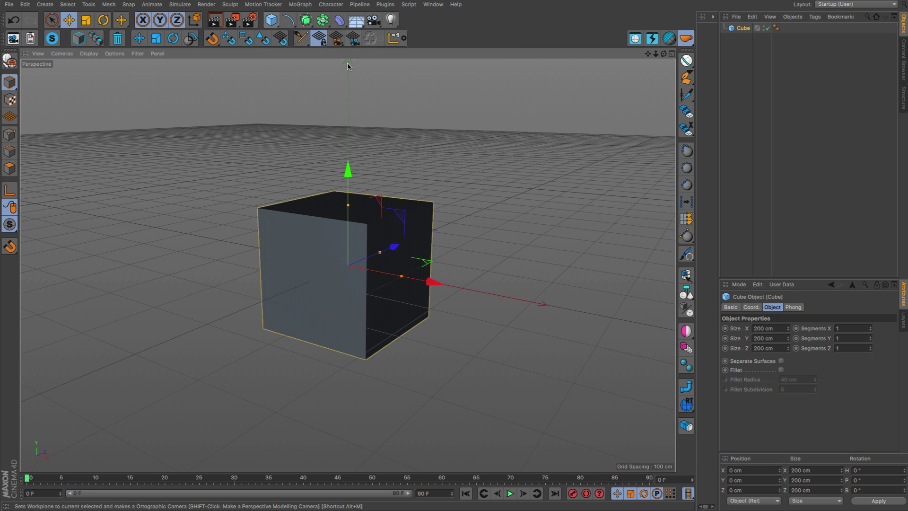
{"action": "key", "text": "c"}
{"action": "key", "text": "Return"}
{"action": "key", "text": "Return"}
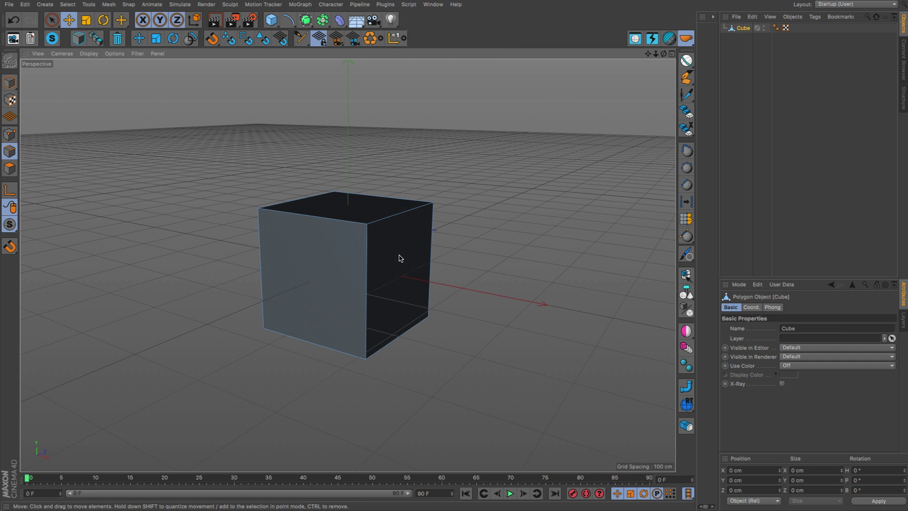
{"action": "key", "text": "Return"}
Select the cube's face on the positive X side and extrude it about 118 cm outward.
{"action": "left_click", "coordinate": [399, 258]}
{"action": "left_click_drag", "start_coordinate": [413, 218], "coordinate": [391, 136], "text": "alt"}
{"action": "key", "text": "d"}
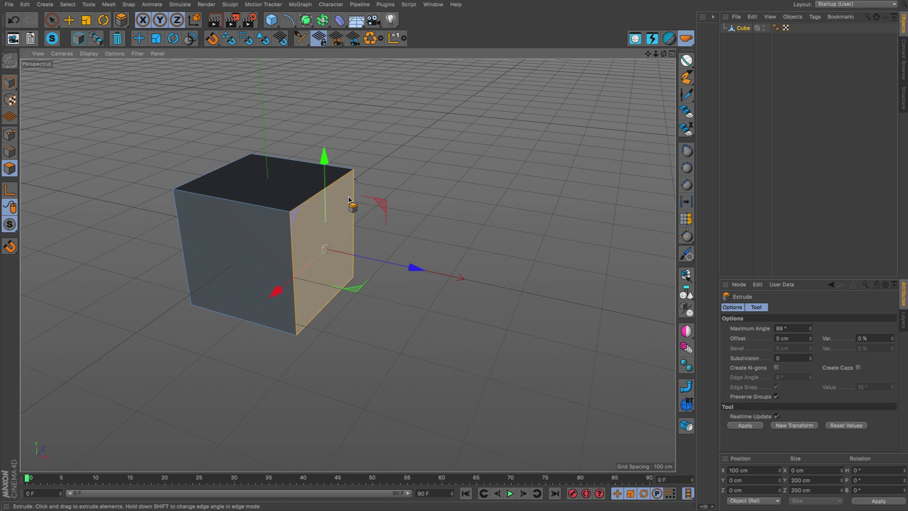
{"action": "left_click_drag", "start_coordinate": [326, 248], "coordinate": [397, 265]}
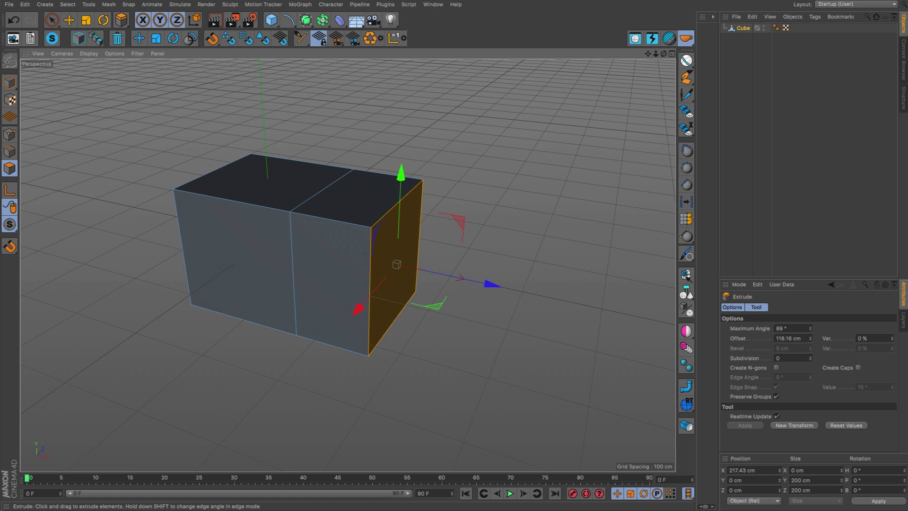
Repeat the extrusion on the end face five times with the script that repeats the last modelling command.
{"action": "left_click", "coordinate": [687, 427]}
{"action": "left_click", "coordinate": [688, 427]}
{"action": "left_click", "coordinate": [687, 426]}
{"action": "left_click", "coordinate": [688, 427]}
{"action": "left_click", "coordinate": [687, 427]}
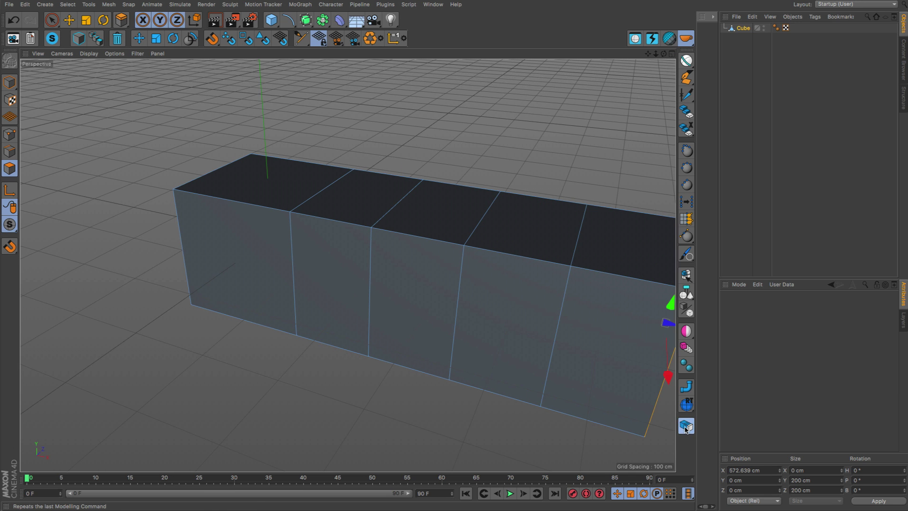
{"action": "scroll", "coordinate": [531, 308], "scroll_direction": "down", "scroll_amount": 5}
{"action": "middle_click_drag", "start_coordinate": [433, 346], "coordinate": [387, 271], "text": "alt"}
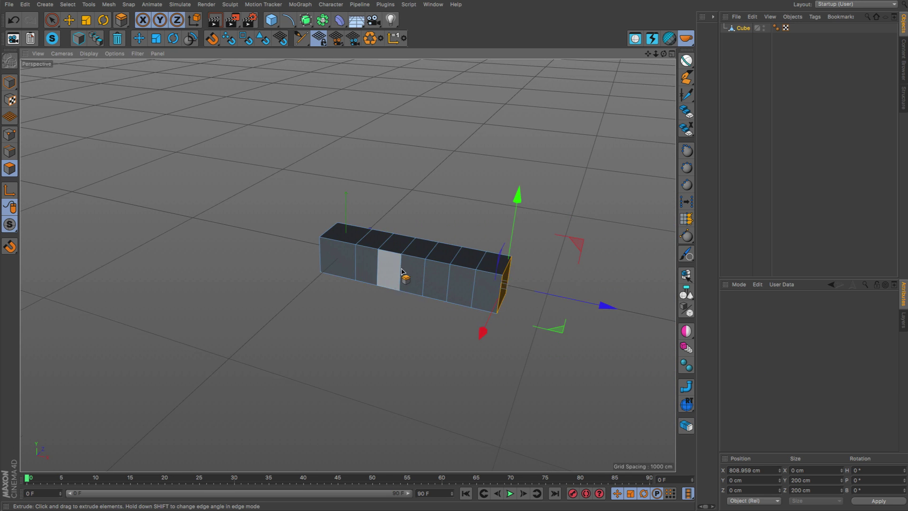
Select all polygons of the elongated block and repeat the extrusion four times on every side.
{"action": "key", "text": "ctrl+a"}
{"action": "left_click", "coordinate": [687, 427]}
{"action": "left_click", "coordinate": [687, 427]}
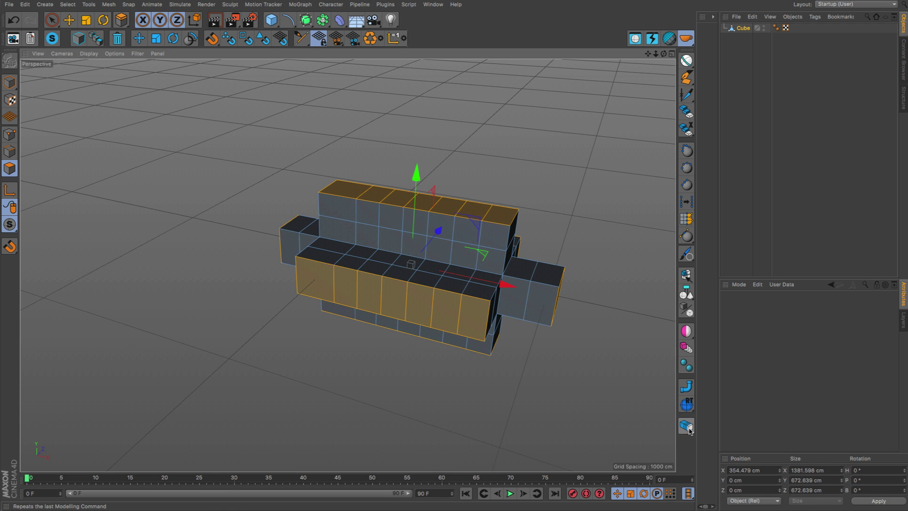
{"action": "left_click", "coordinate": [687, 427]}
{"action": "left_click", "coordinate": [688, 427]}
{"action": "mouse_move", "coordinate": [500, 281]}
{"action": "left_mouse_down", "text": "alt"}
{"action": "mouse_move", "coordinate": [423, 266]}
{"action": "mouse_move", "coordinate": [472, 290]}
{"action": "mouse_move", "coordinate": [501, 284]}
{"action": "left_mouse_up", "text": "alt"}
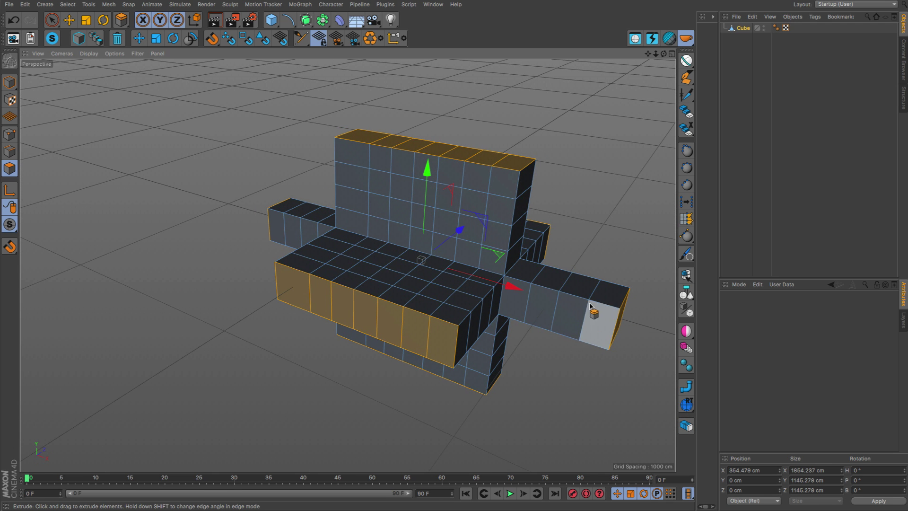
{"action": "middle_click_drag", "start_coordinate": [452, 141], "coordinate": [392, 148], "text": "alt"}
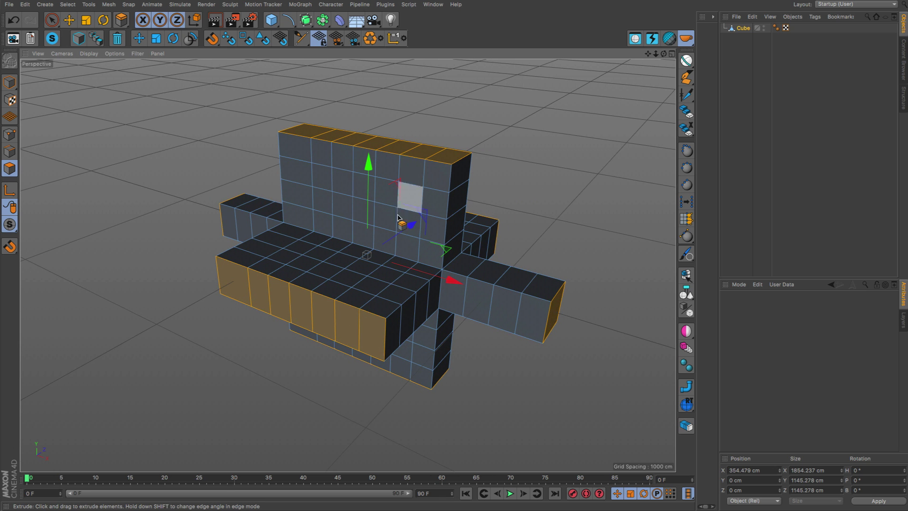
Inset each selected end polygon individually by about 18 cm using Extrude Inner with Preserve Groups turned off.
{"action": "key", "text": "i"}
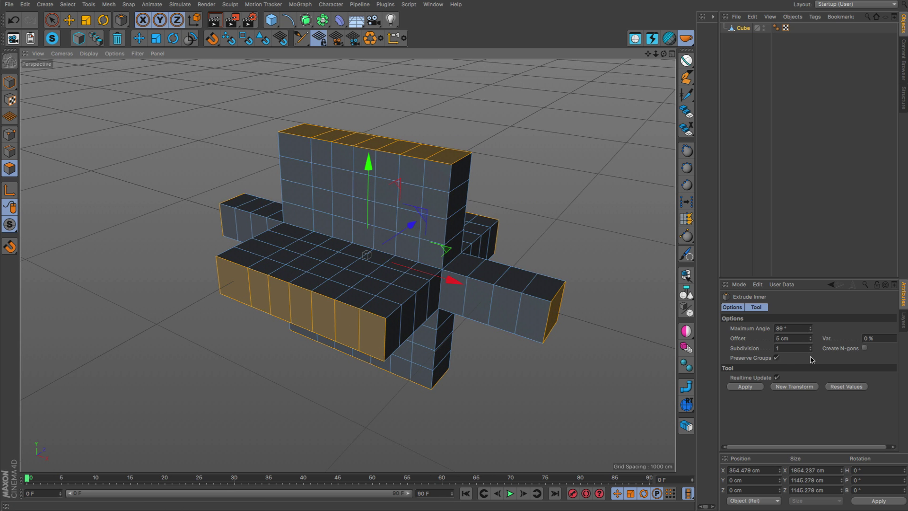
{"action": "left_click", "coordinate": [778, 359]}
{"action": "left_click_drag", "start_coordinate": [609, 159], "coordinate": [626, 159]}
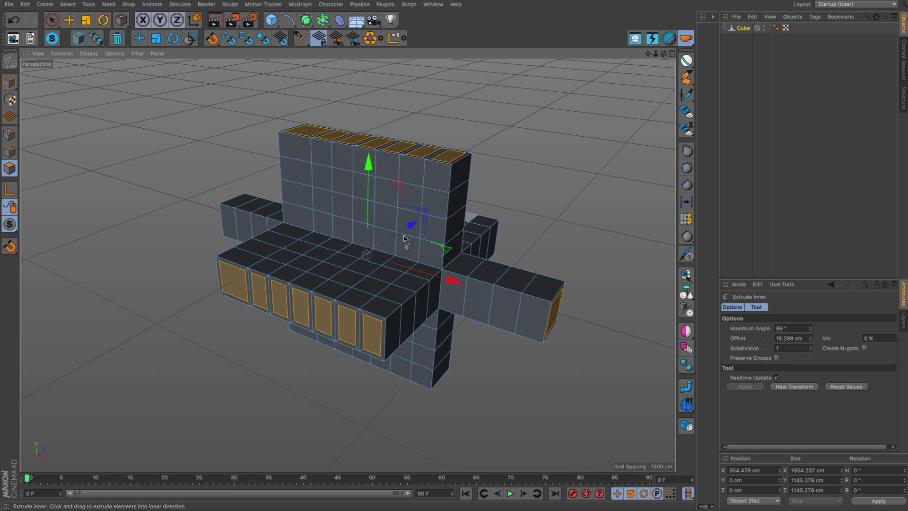
{"action": "scroll", "coordinate": [404, 238], "scroll_direction": "up", "scroll_amount": 5}
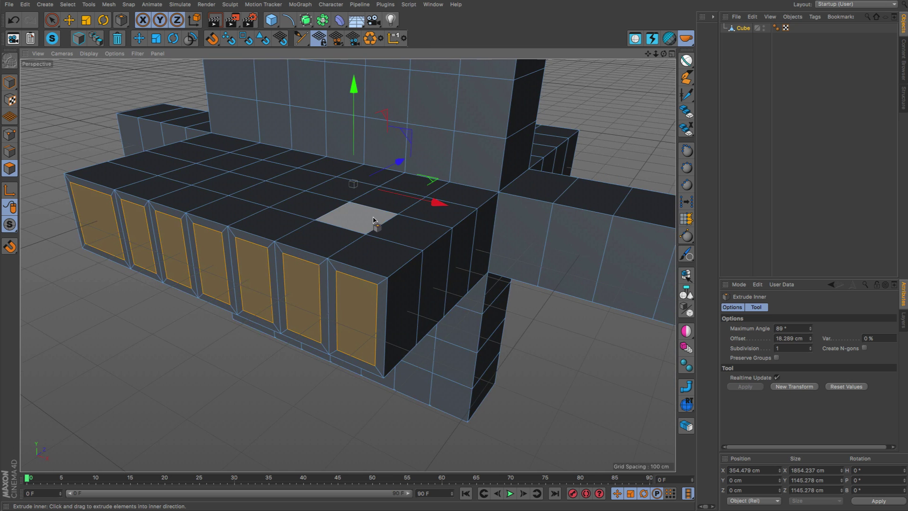
Select all polygons and repeat the inner extrusion several times, inspecting the nested insets on all sides.
{"action": "key", "text": "ctrl+a"}
{"action": "scroll", "coordinate": [373, 223], "scroll_direction": "down", "scroll_amount": 3}
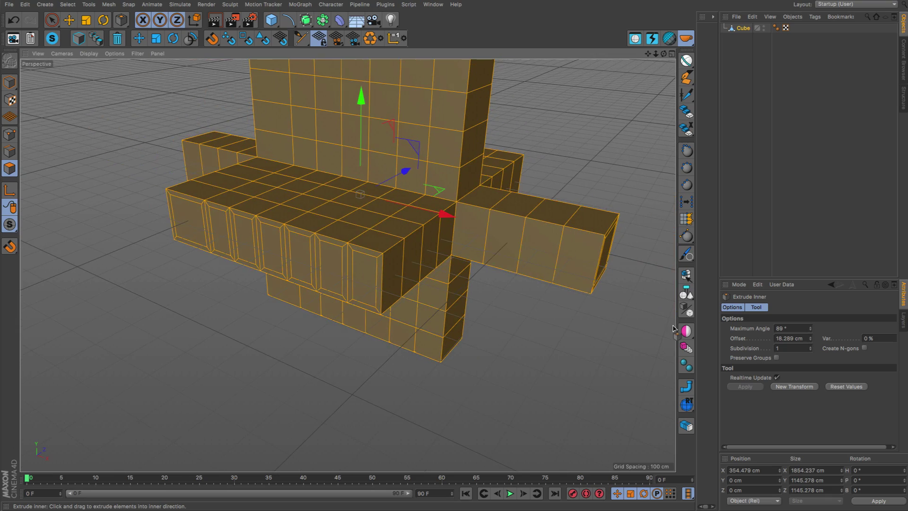
{"action": "left_click", "coordinate": [689, 427]}
{"action": "left_click", "coordinate": [688, 427]}
{"action": "left_click", "coordinate": [688, 427]}
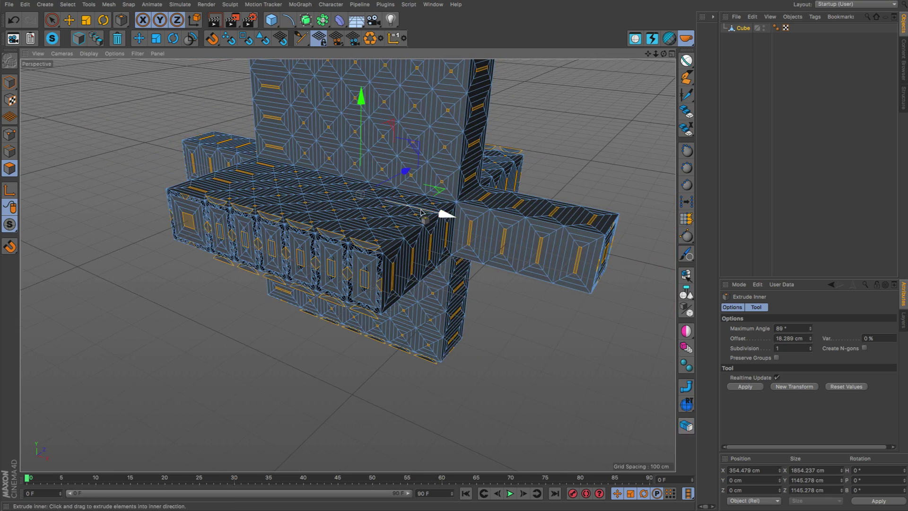
{"action": "middle_click_drag", "start_coordinate": [412, 166], "coordinate": [403, 190], "text": "alt"}
{"action": "scroll", "coordinate": [402, 191], "scroll_direction": "up", "scroll_amount": 10}
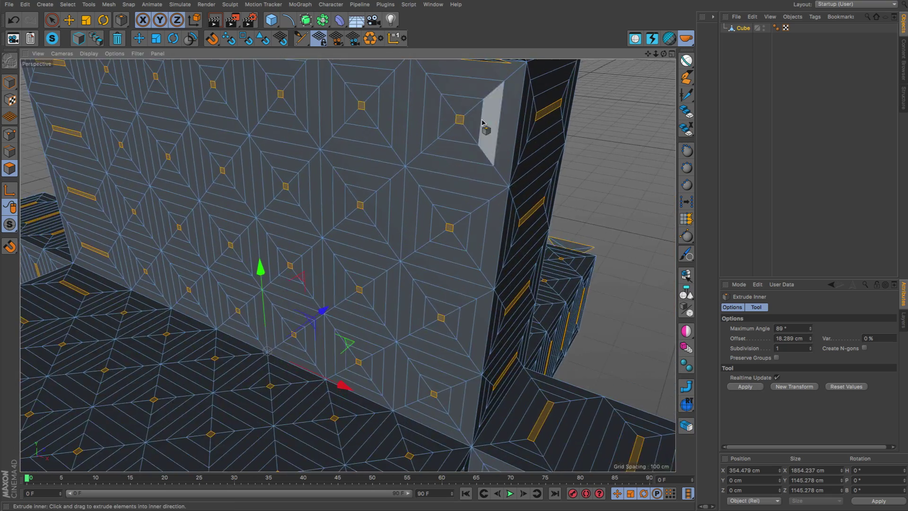
{"action": "scroll", "coordinate": [451, 127], "scroll_direction": "down", "scroll_amount": 7}
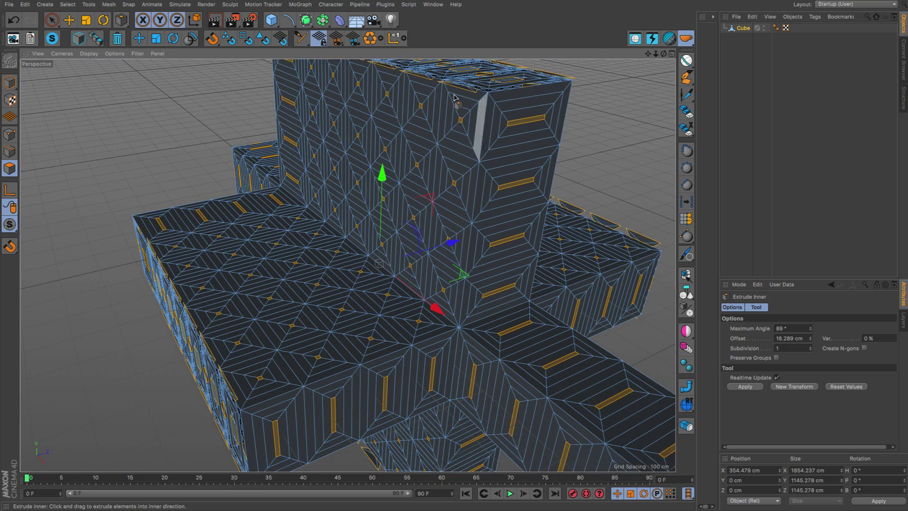
{"action": "left_click_drag", "start_coordinate": [426, 232], "coordinate": [416, 260], "text": "alt"}
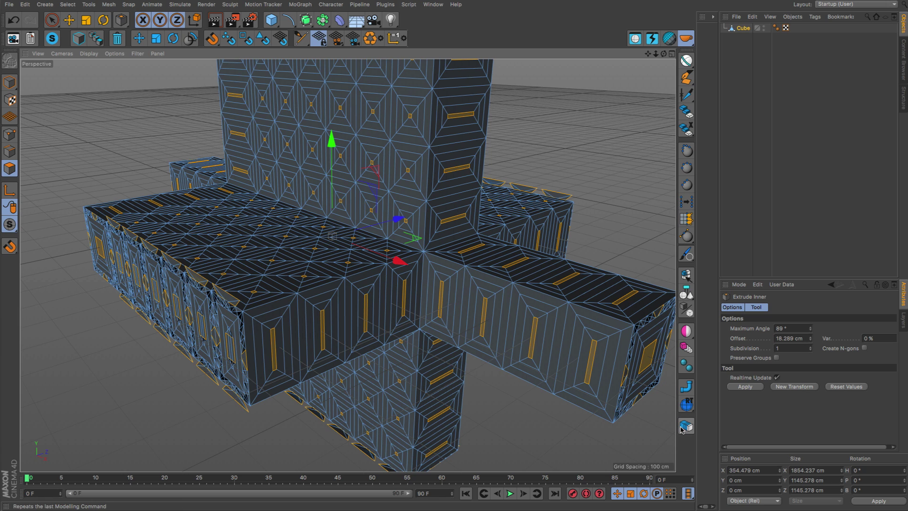
Try a New Transform of the inner extrusion, undo it, and widen the narrow manager beside the object list.
{"action": "left_click", "coordinate": [806, 388]}
{"action": "key", "text": "ctrl+z"}
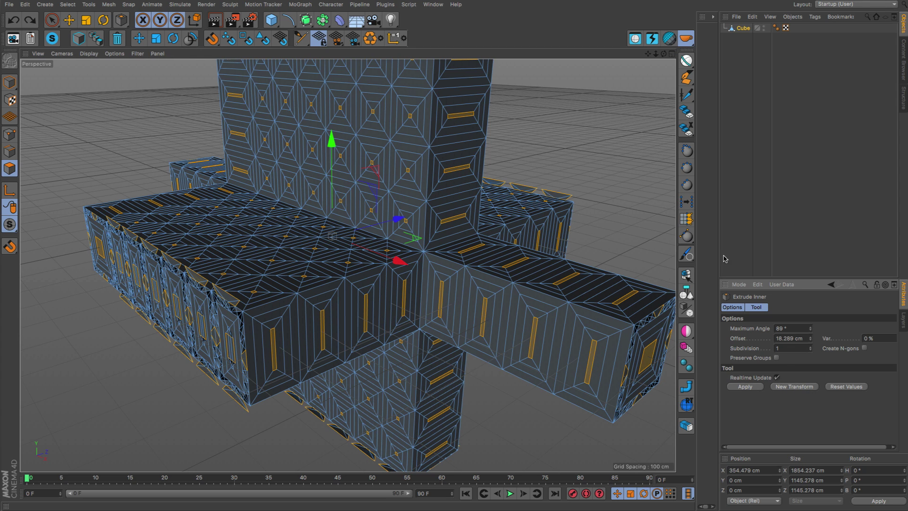
{"action": "left_click_drag", "start_coordinate": [719, 228], "coordinate": [738, 226]}
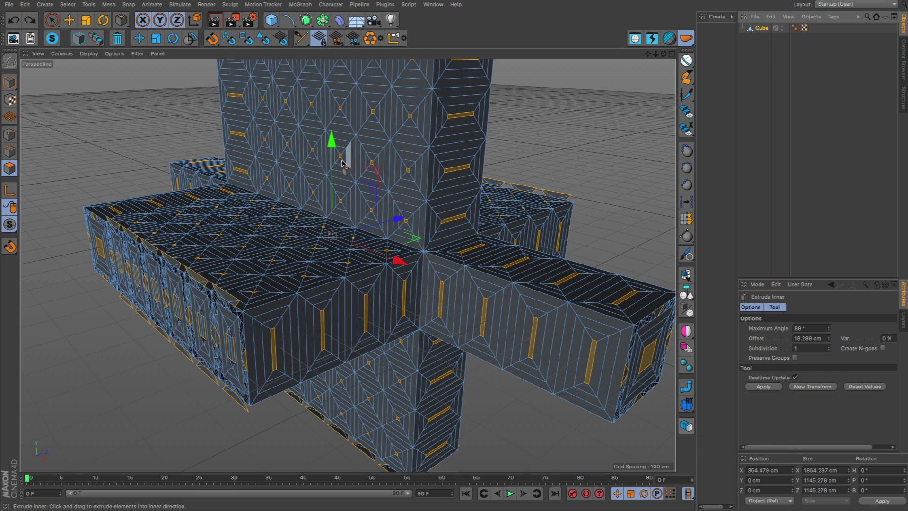
{"action": "left_click_drag", "start_coordinate": [407, 163], "coordinate": [327, 189], "text": "alt"}
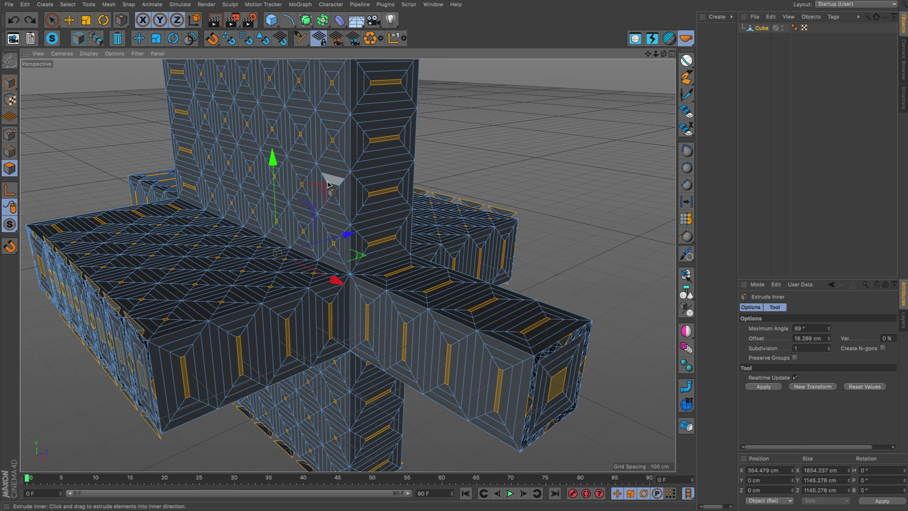